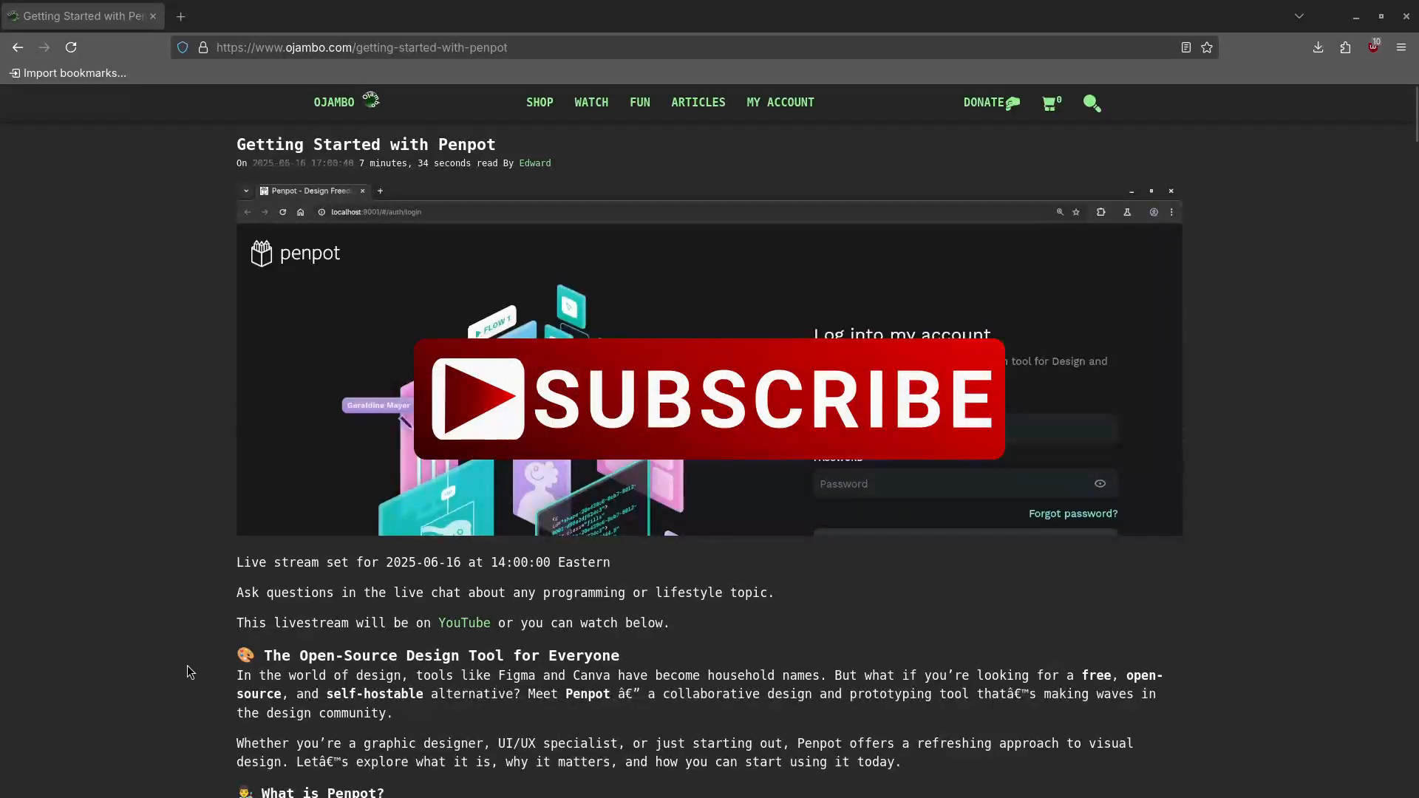
Read the article's Penpot overview down to Getting Started and open penpot.app in a background tab
{"action": "scroll", "coordinate": [193, 671], "scroll_direction": "down", "scroll_amount": 2}
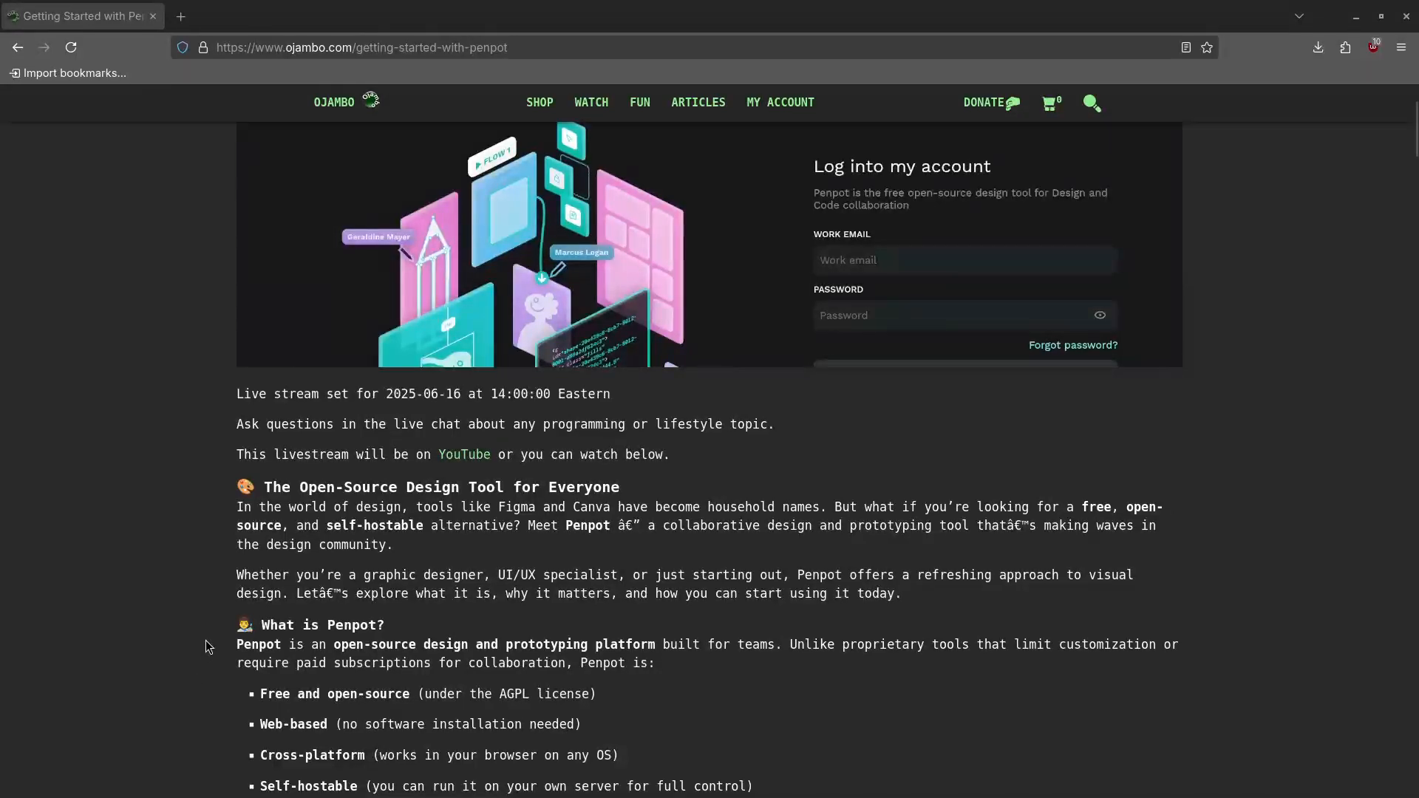
{"action": "scroll", "coordinate": [206, 645], "scroll_direction": "down", "scroll_amount": 3}
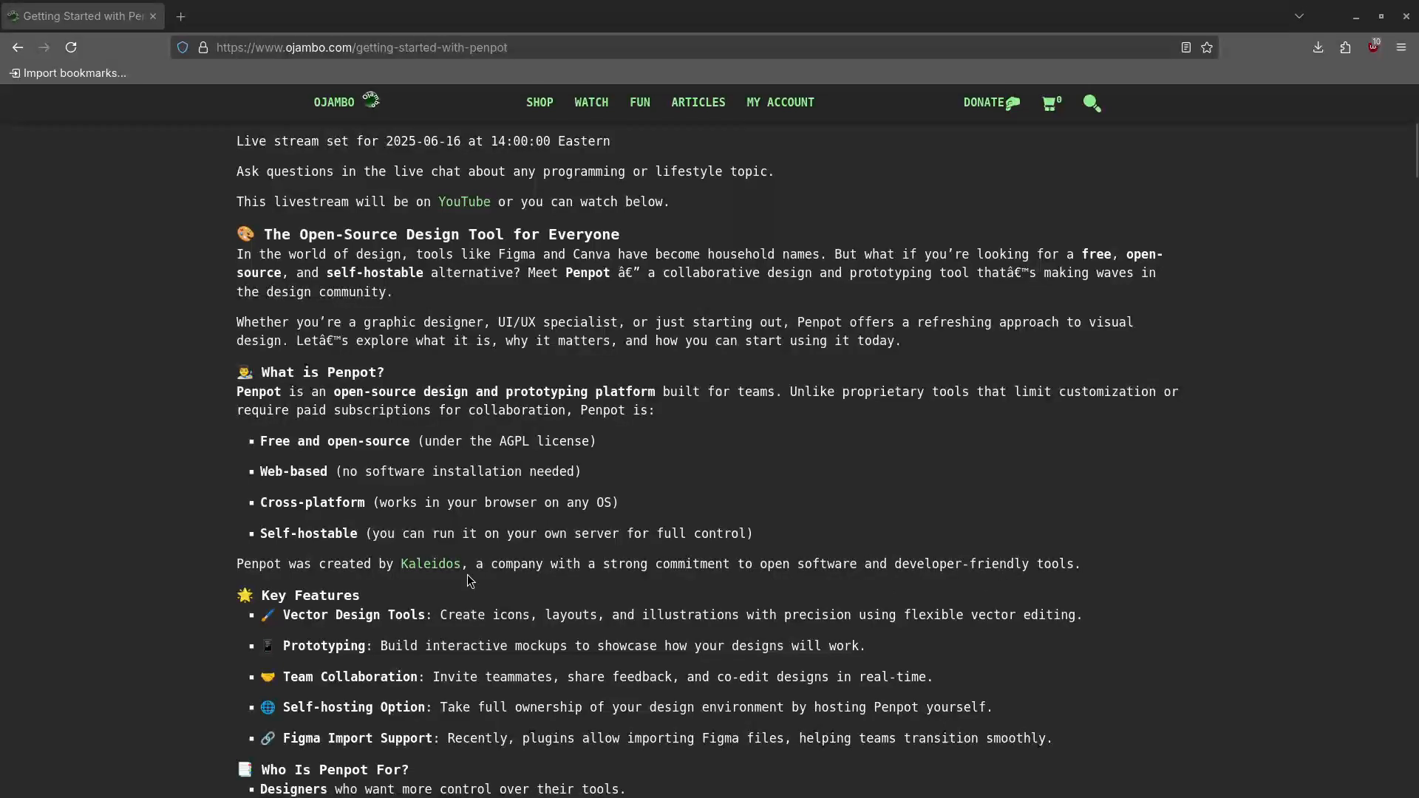
{"action": "scroll", "coordinate": [467, 574], "scroll_direction": "down", "scroll_amount": 3}
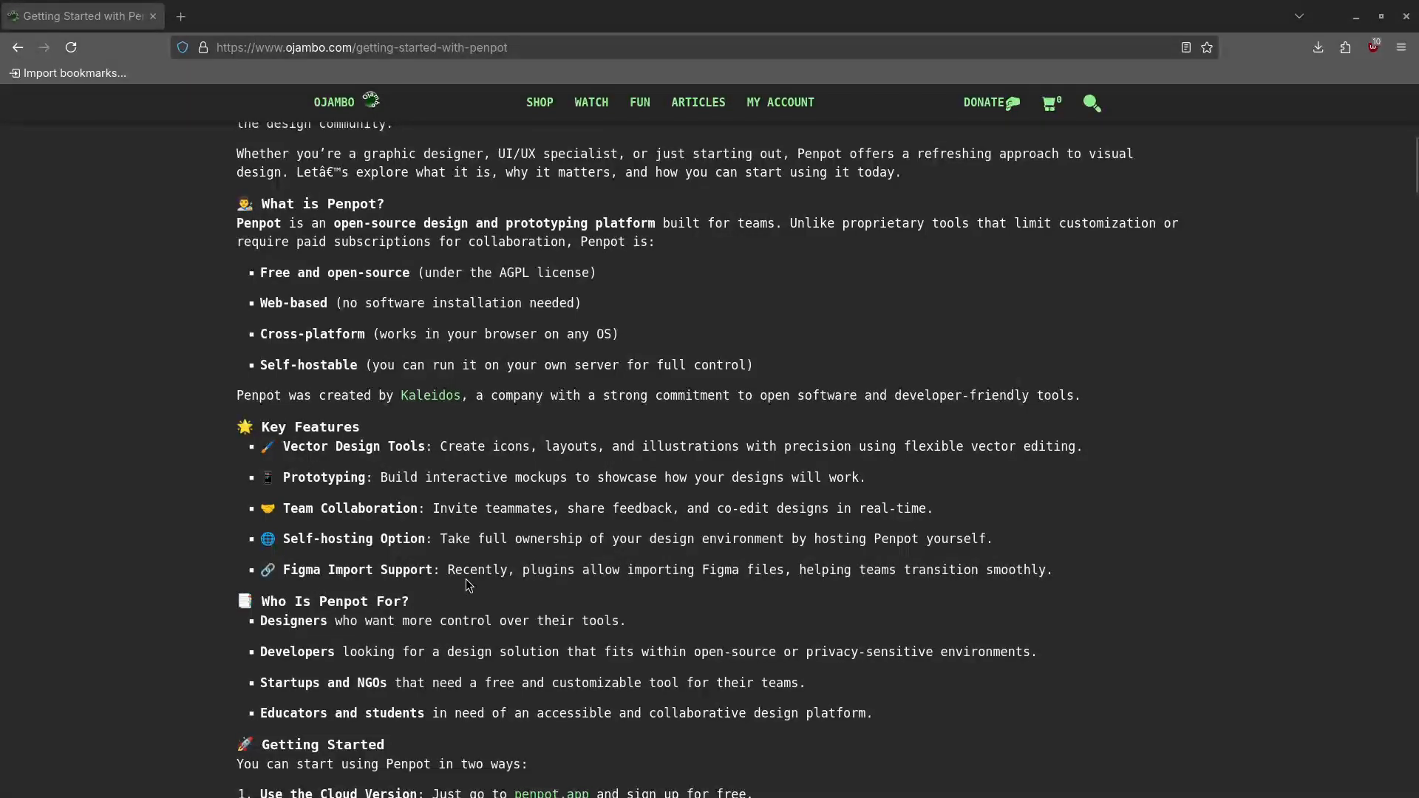
{"action": "scroll", "coordinate": [407, 602], "scroll_direction": "down", "scroll_amount": 3}
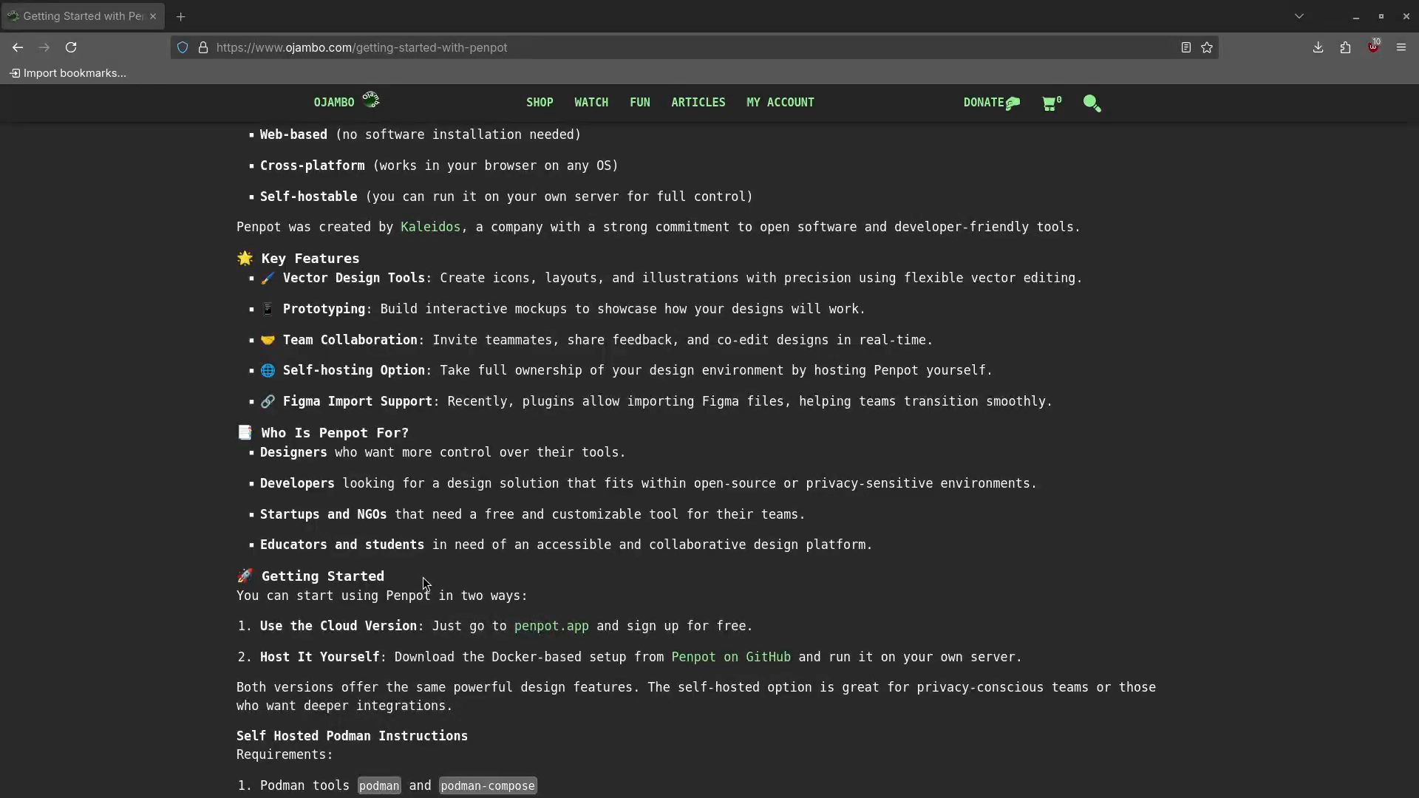
{"action": "middle_click", "coordinate": [566, 632]}
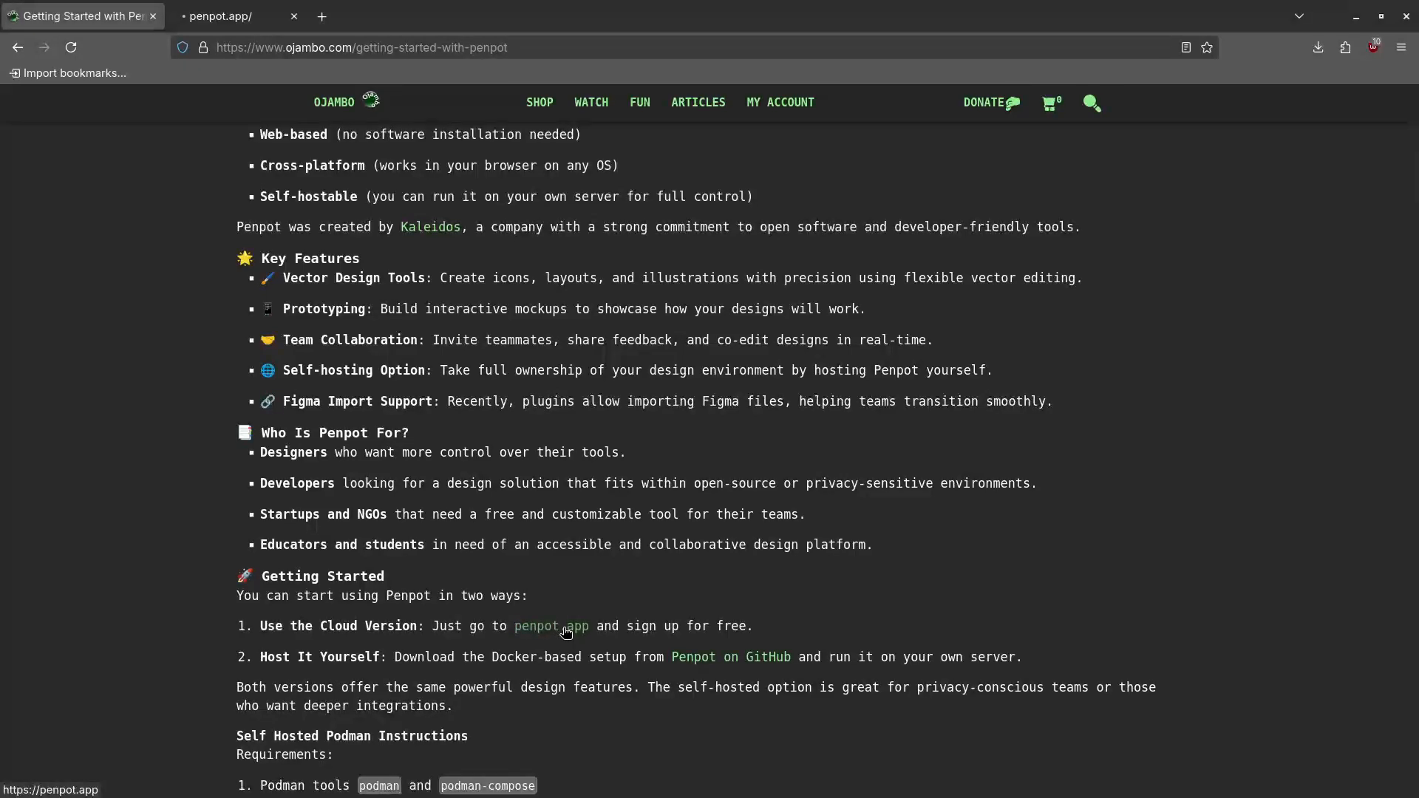
Browse the penpot.app homepage, then open Penpot on GitHub from the article in a new tab
{"action": "left_click", "coordinate": [235, 23]}
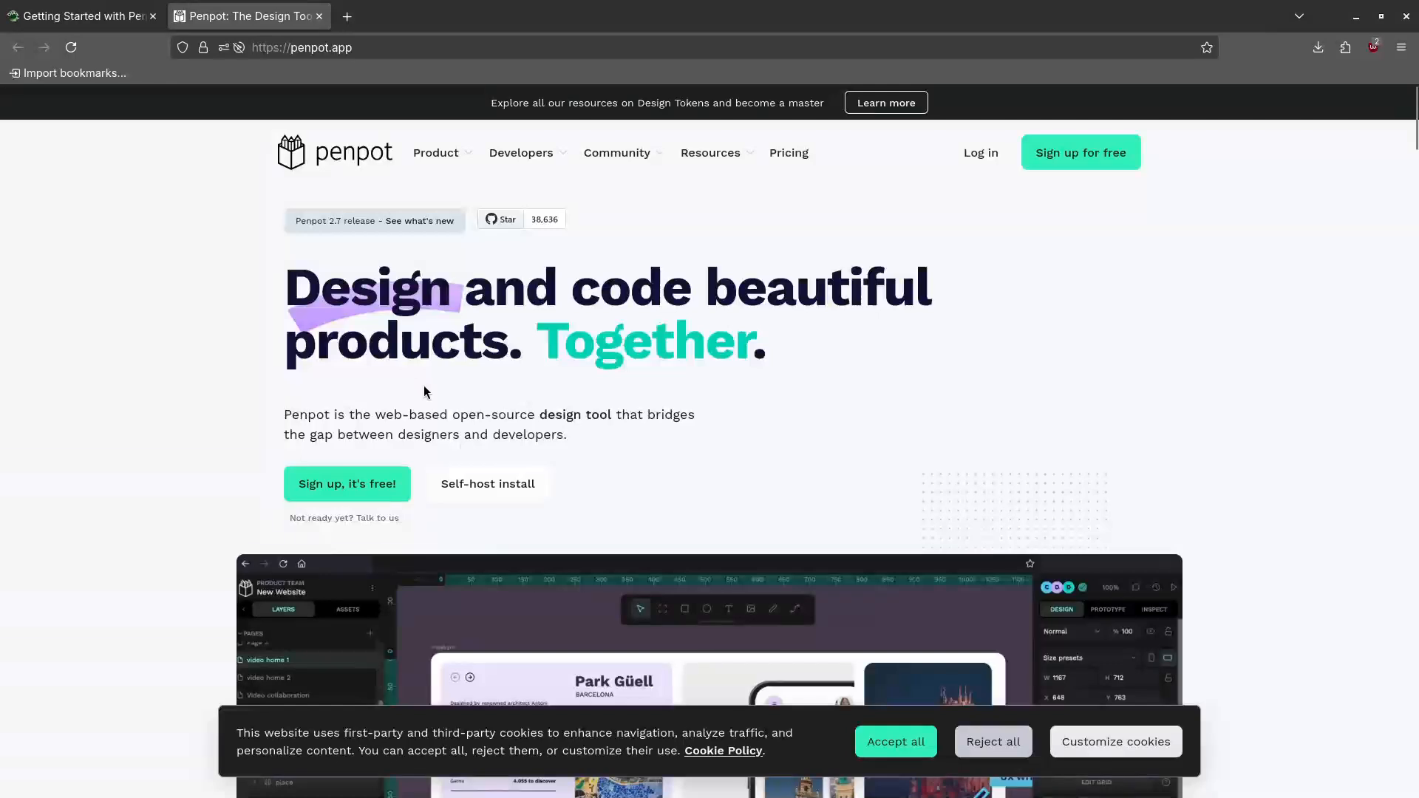
{"action": "scroll", "coordinate": [639, 570], "scroll_direction": "down", "scroll_amount": 3}
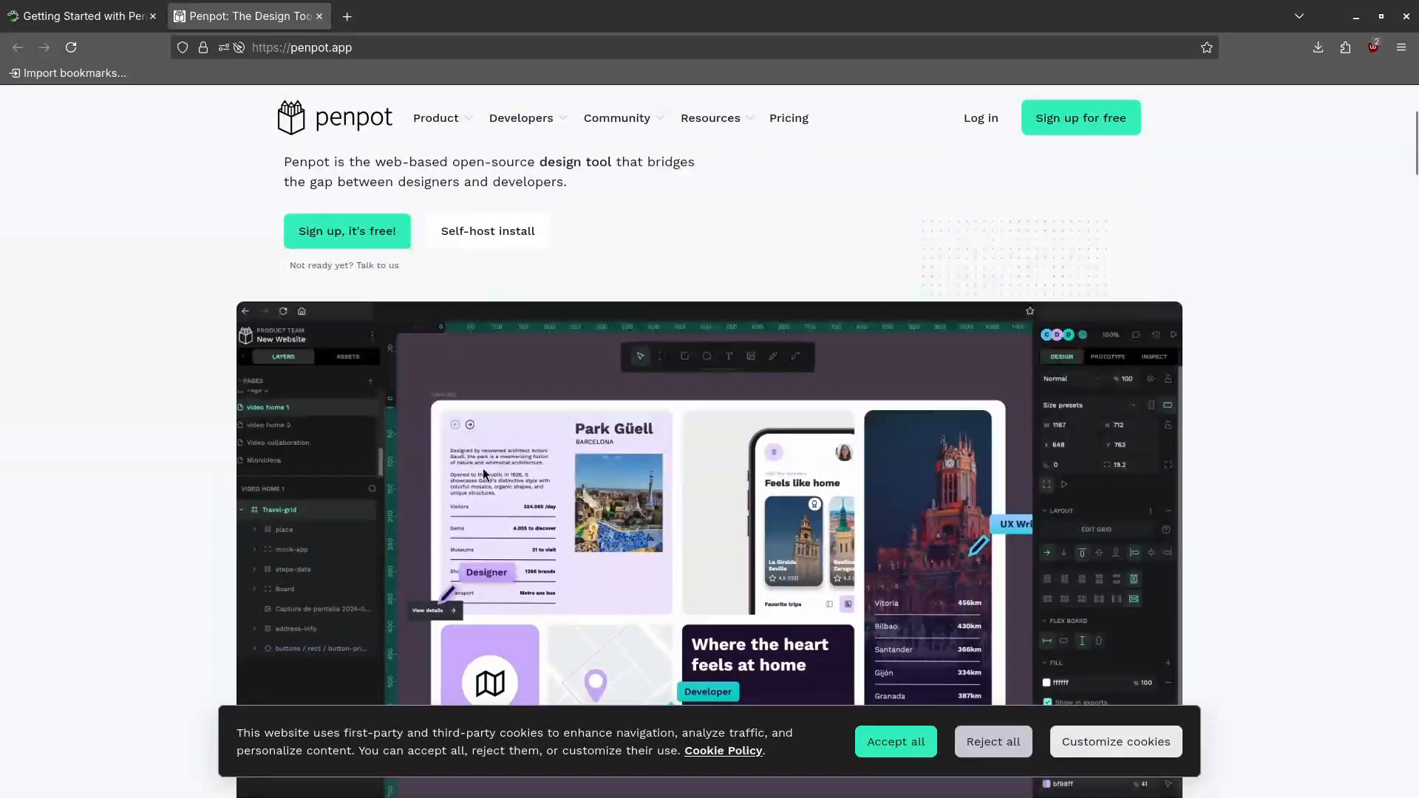
{"action": "scroll", "coordinate": [640, 570], "scroll_direction": "down", "scroll_amount": 3}
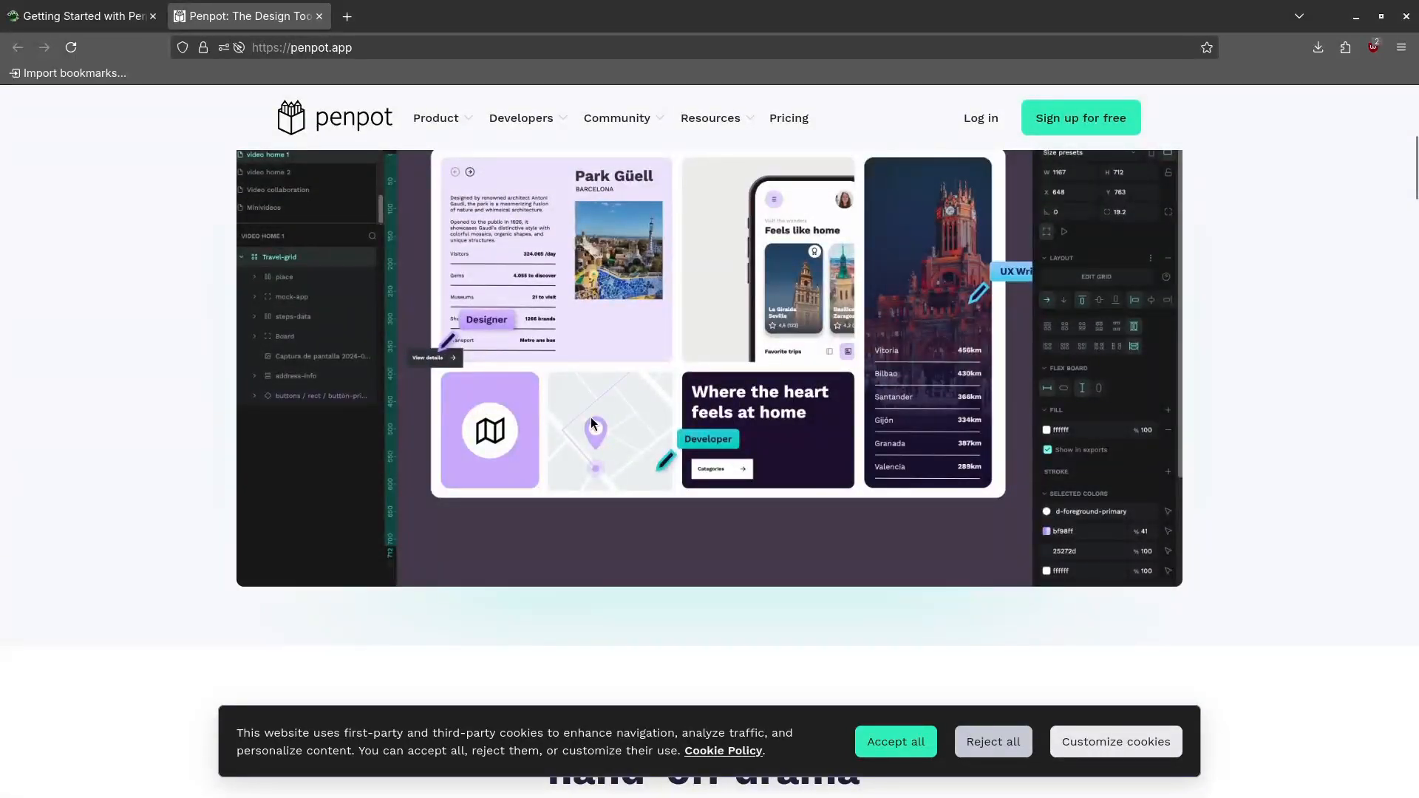
{"action": "scroll", "coordinate": [452, 371], "scroll_direction": "down", "scroll_amount": 2}
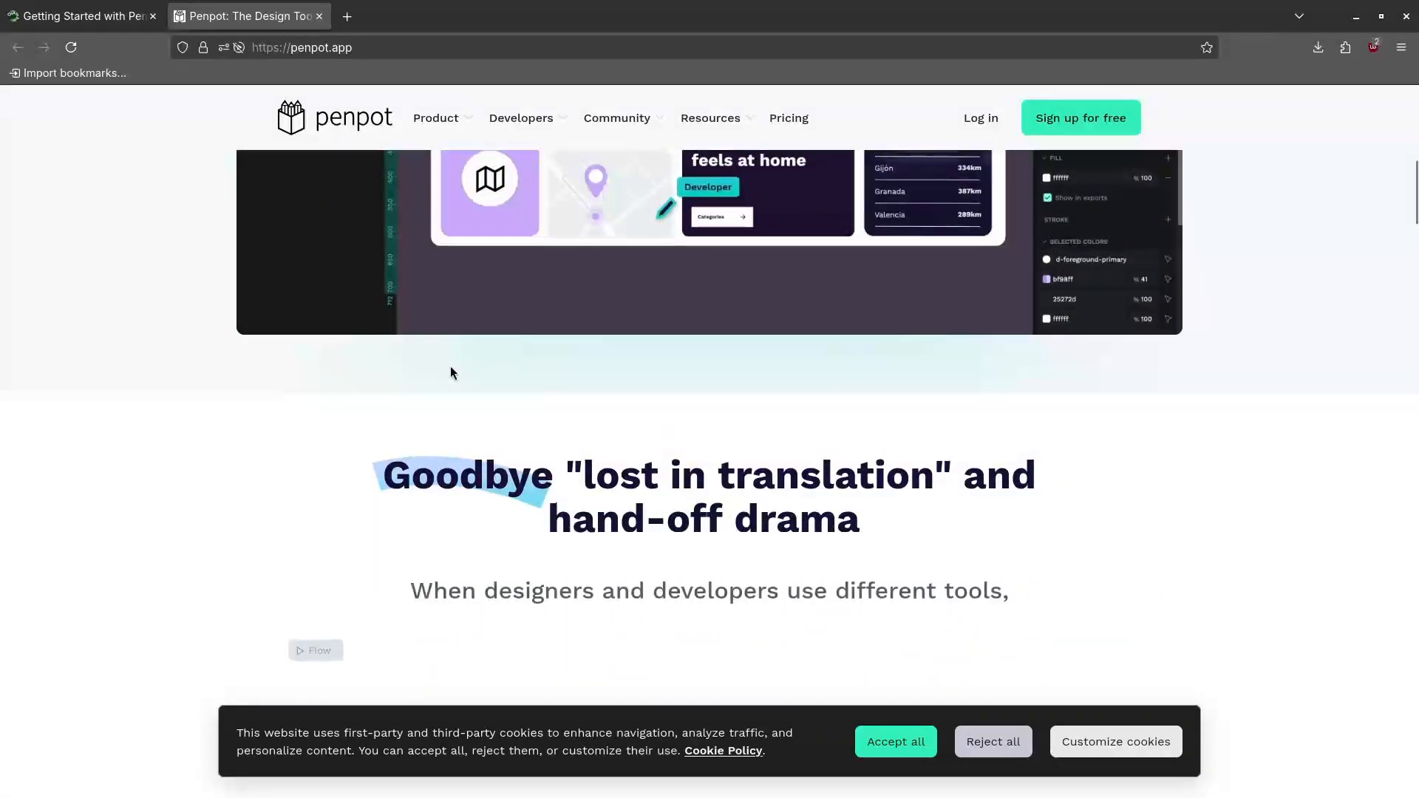
{"action": "scroll", "coordinate": [450, 366], "scroll_direction": "up", "scroll_amount": 9}
{"action": "left_click", "coordinate": [134, 28]}
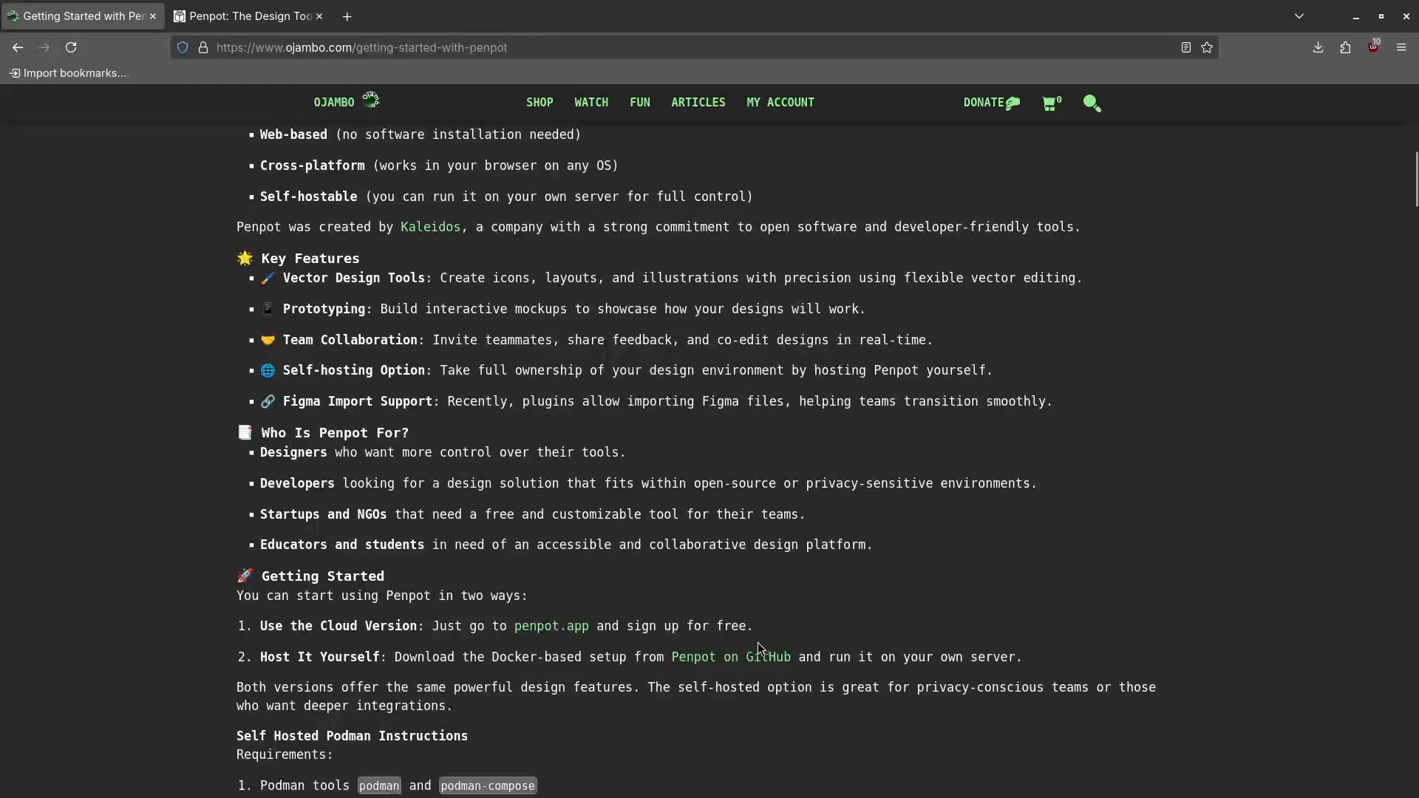
{"action": "middle_click", "coordinate": [745, 663]}
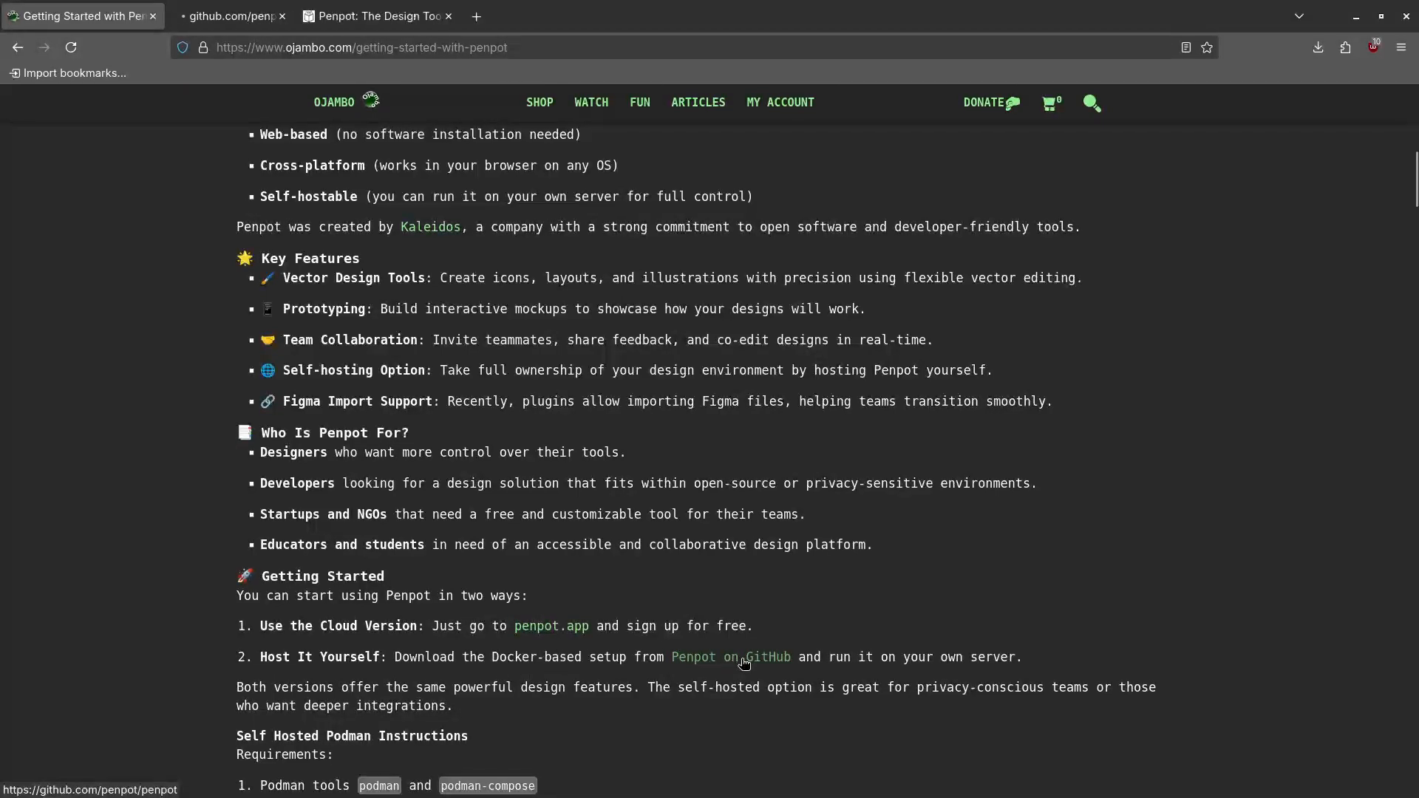
Read the penpot/penpot README from the file list down to Resources and the MPL-2.0 License
{"action": "left_click", "coordinate": [246, 17]}
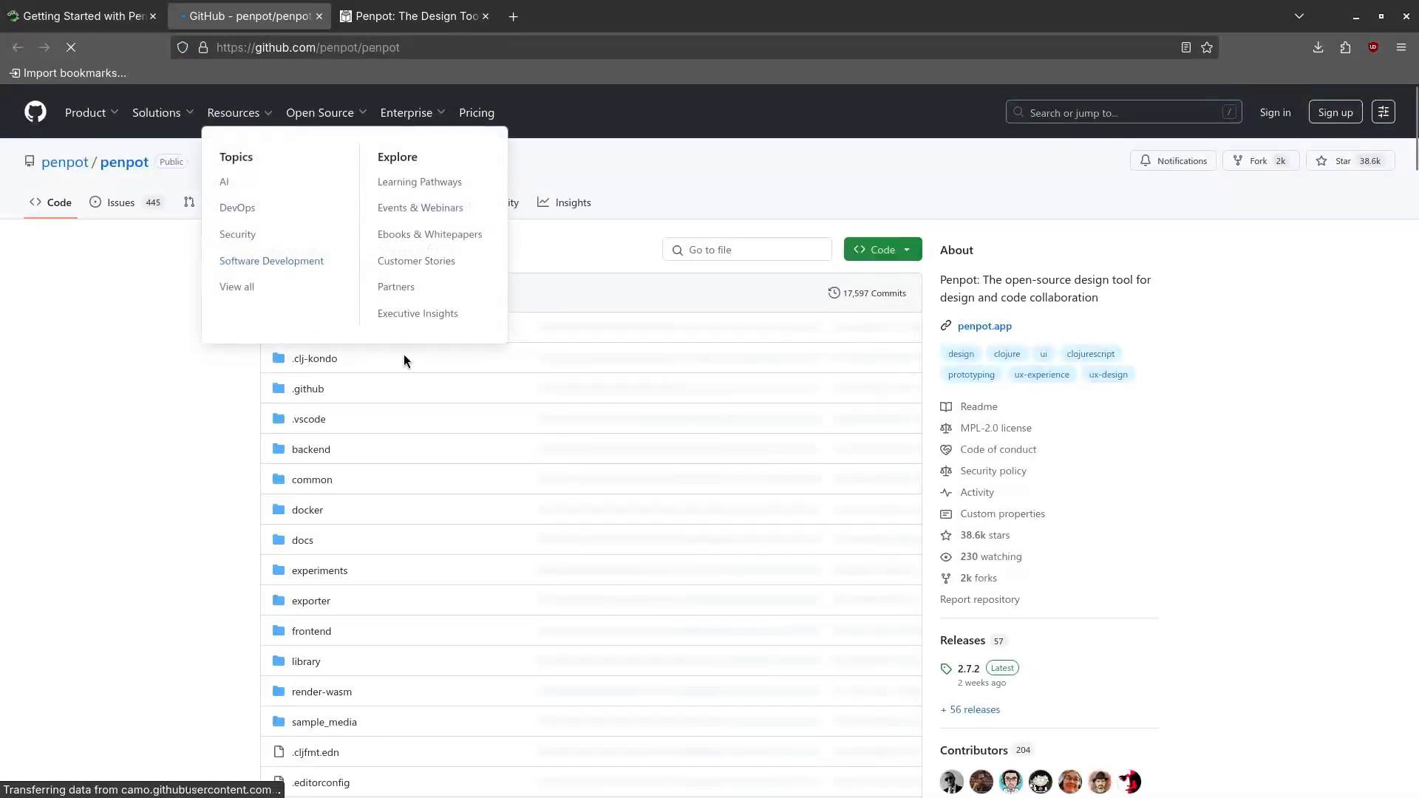
{"action": "scroll", "coordinate": [420, 333], "scroll_direction": "down", "scroll_amount": 15}
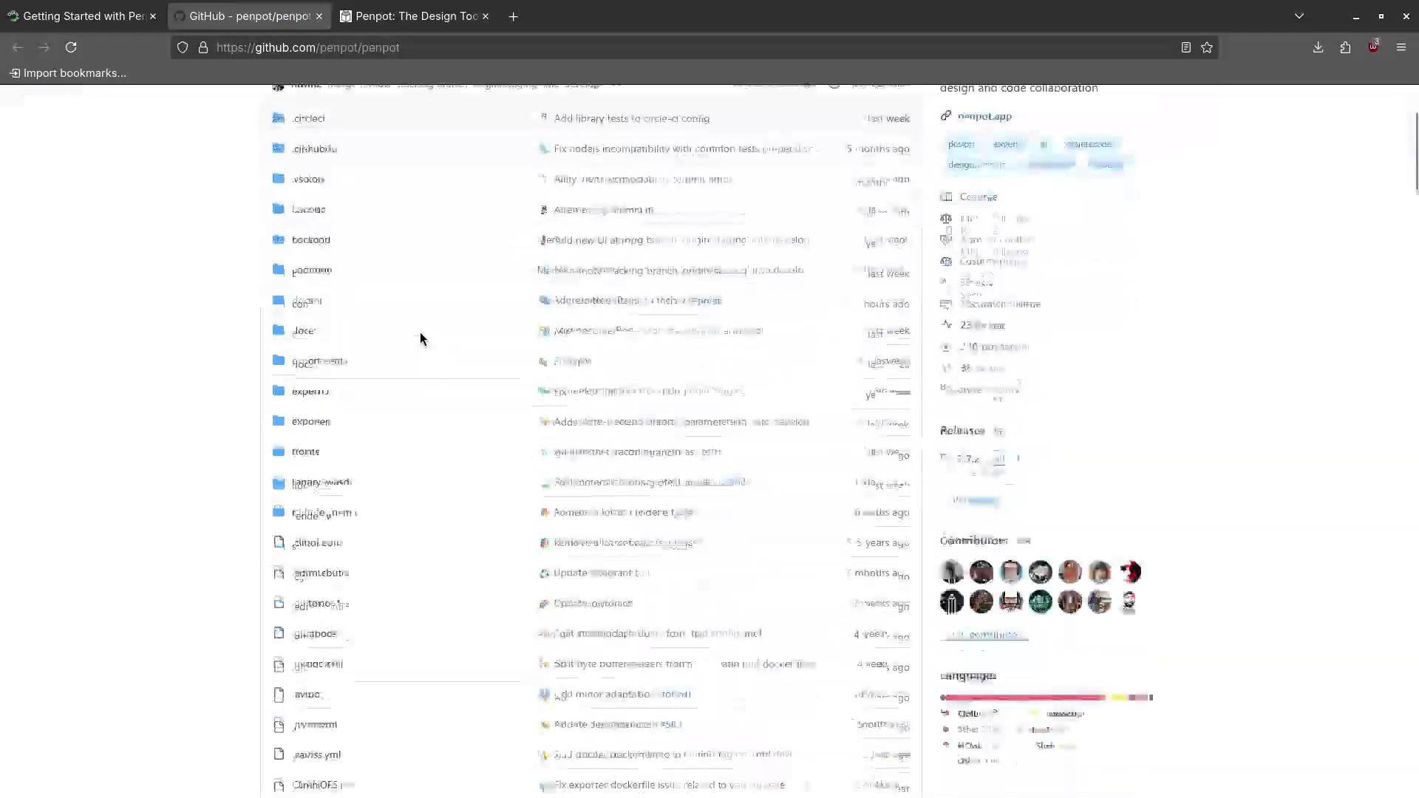
{"action": "scroll", "coordinate": [420, 339], "scroll_direction": "down", "scroll_amount": 1}
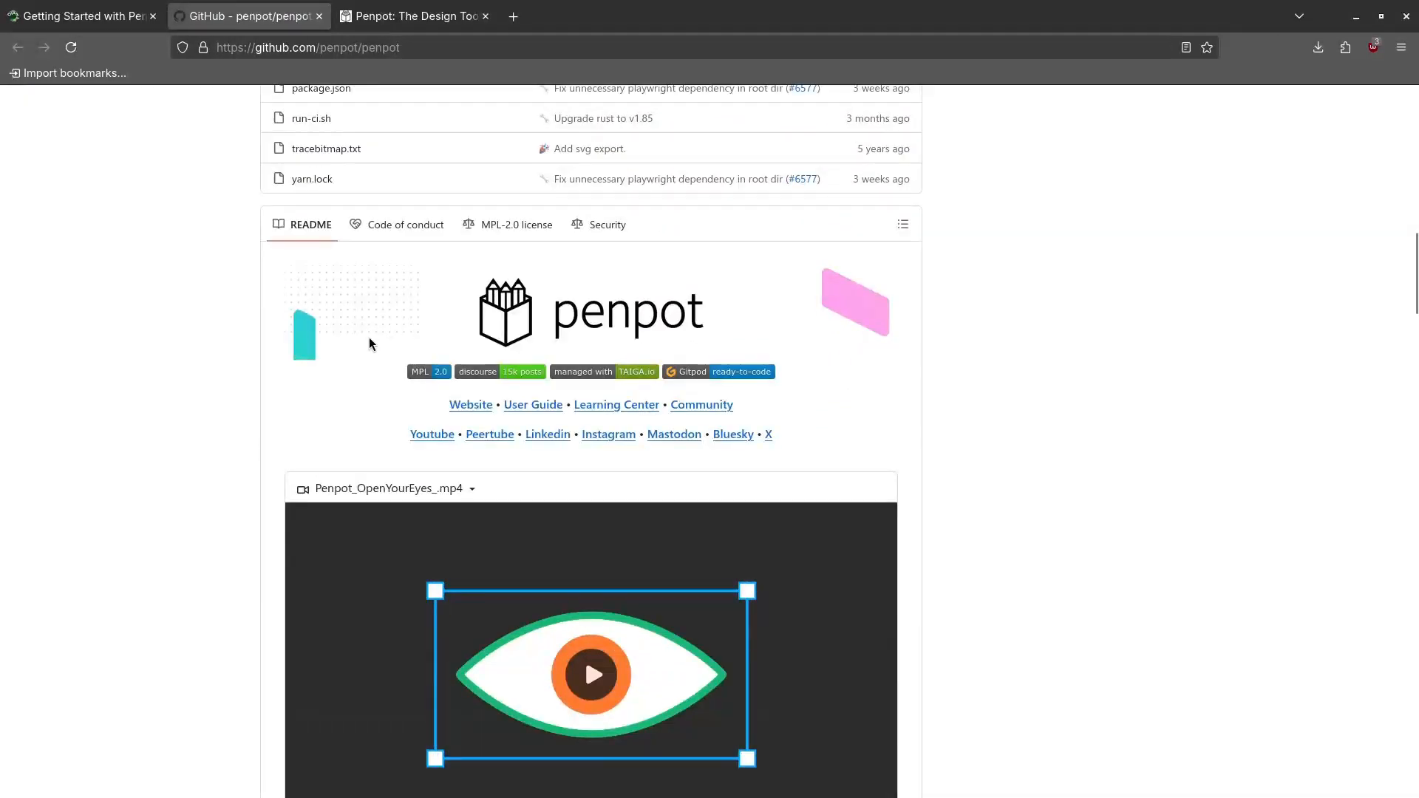
{"action": "scroll", "coordinate": [365, 344], "scroll_direction": "down", "scroll_amount": 3}
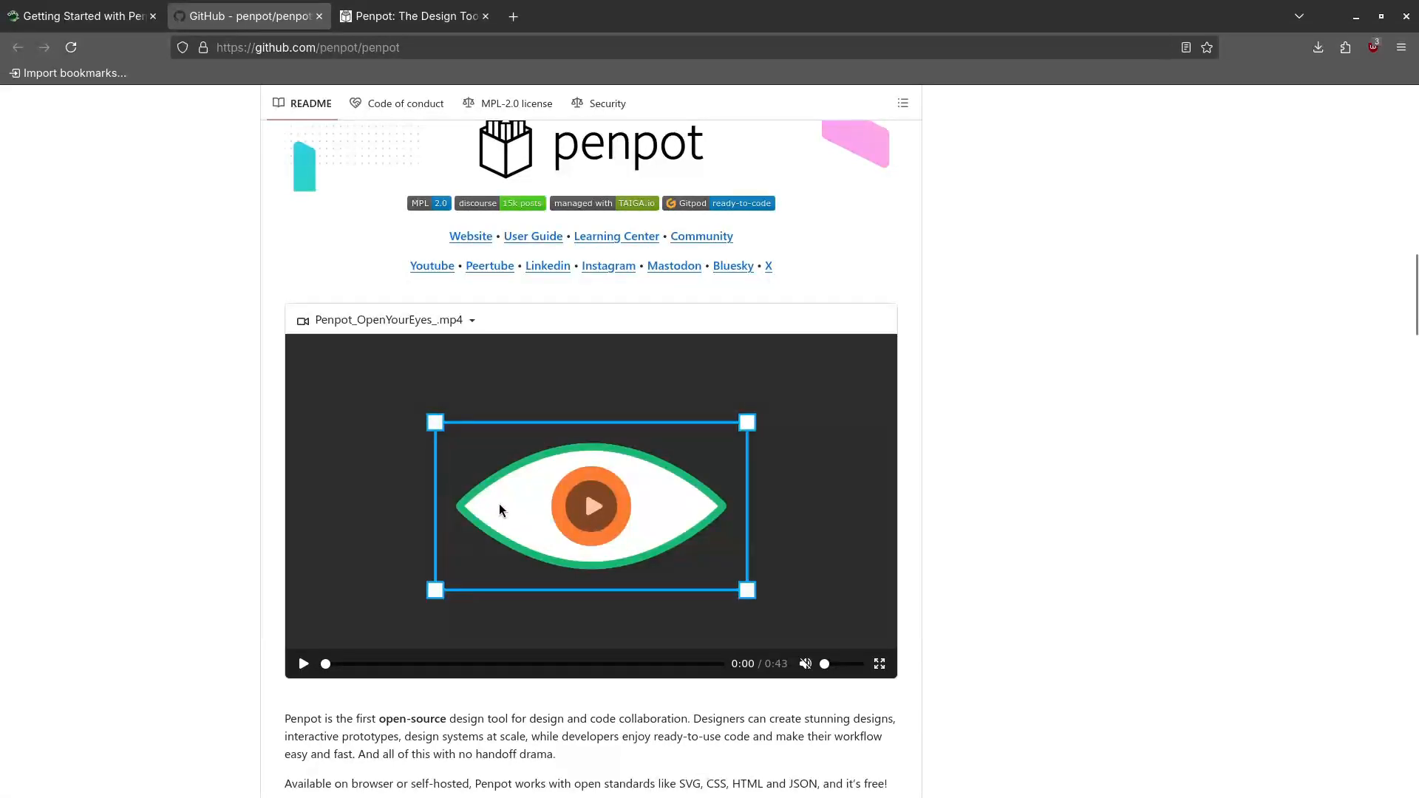
{"action": "scroll", "coordinate": [503, 499], "scroll_direction": "down", "scroll_amount": 9}
{"action": "scroll", "coordinate": [488, 484], "scroll_direction": "down", "scroll_amount": 5}
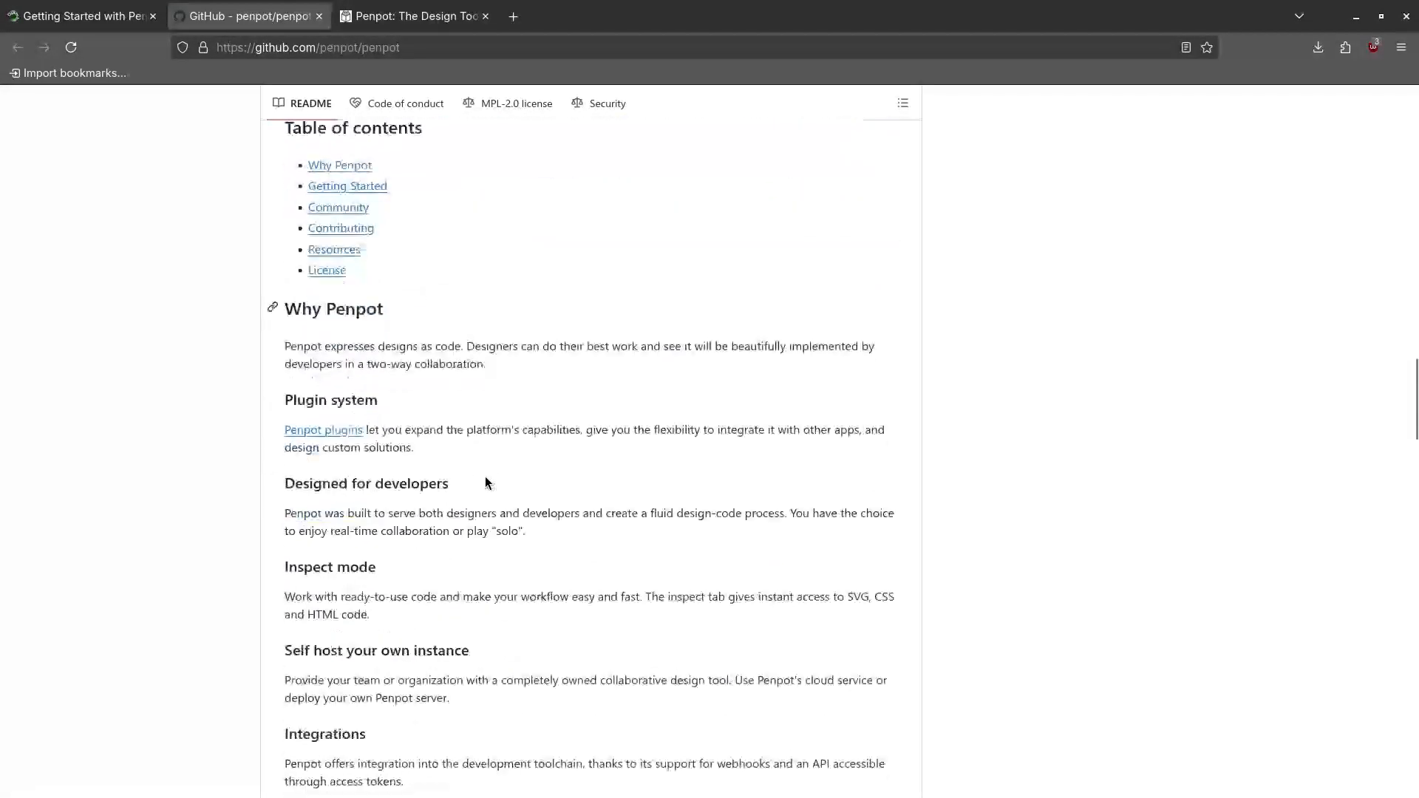
{"action": "scroll", "coordinate": [362, 295], "scroll_direction": "down", "scroll_amount": 7}
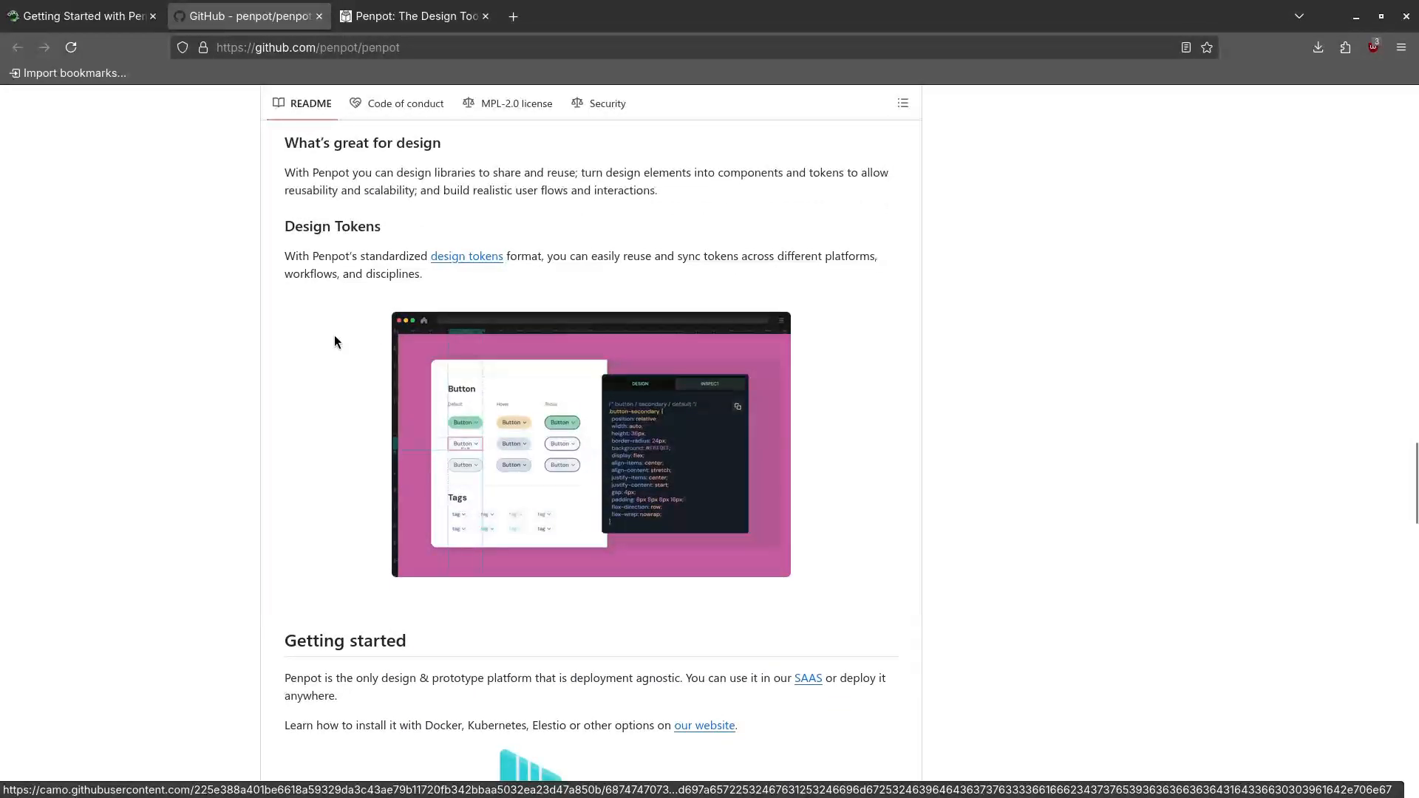
{"action": "scroll", "coordinate": [433, 292], "scroll_direction": "down", "scroll_amount": 10}
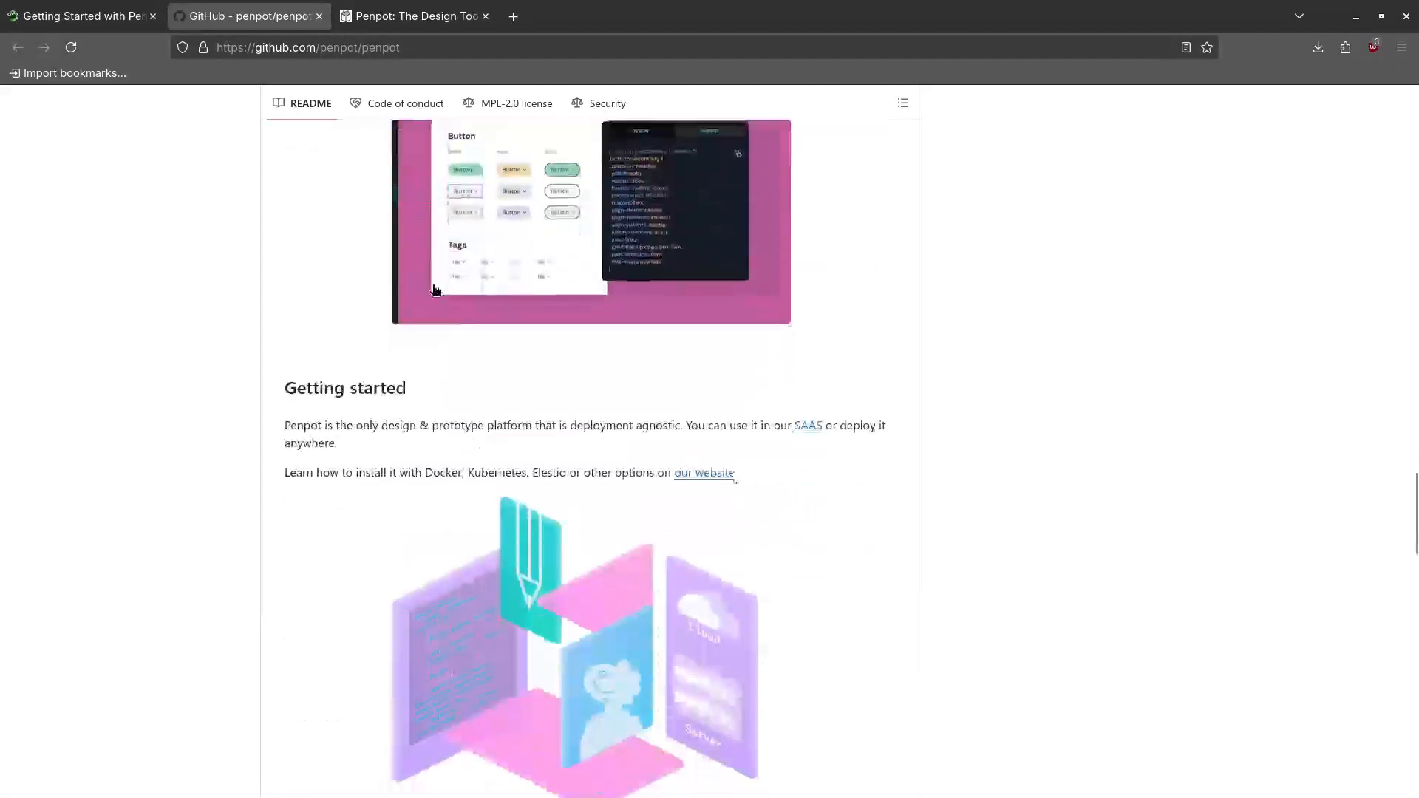
{"action": "scroll", "coordinate": [364, 303], "scroll_direction": "down", "scroll_amount": 2}
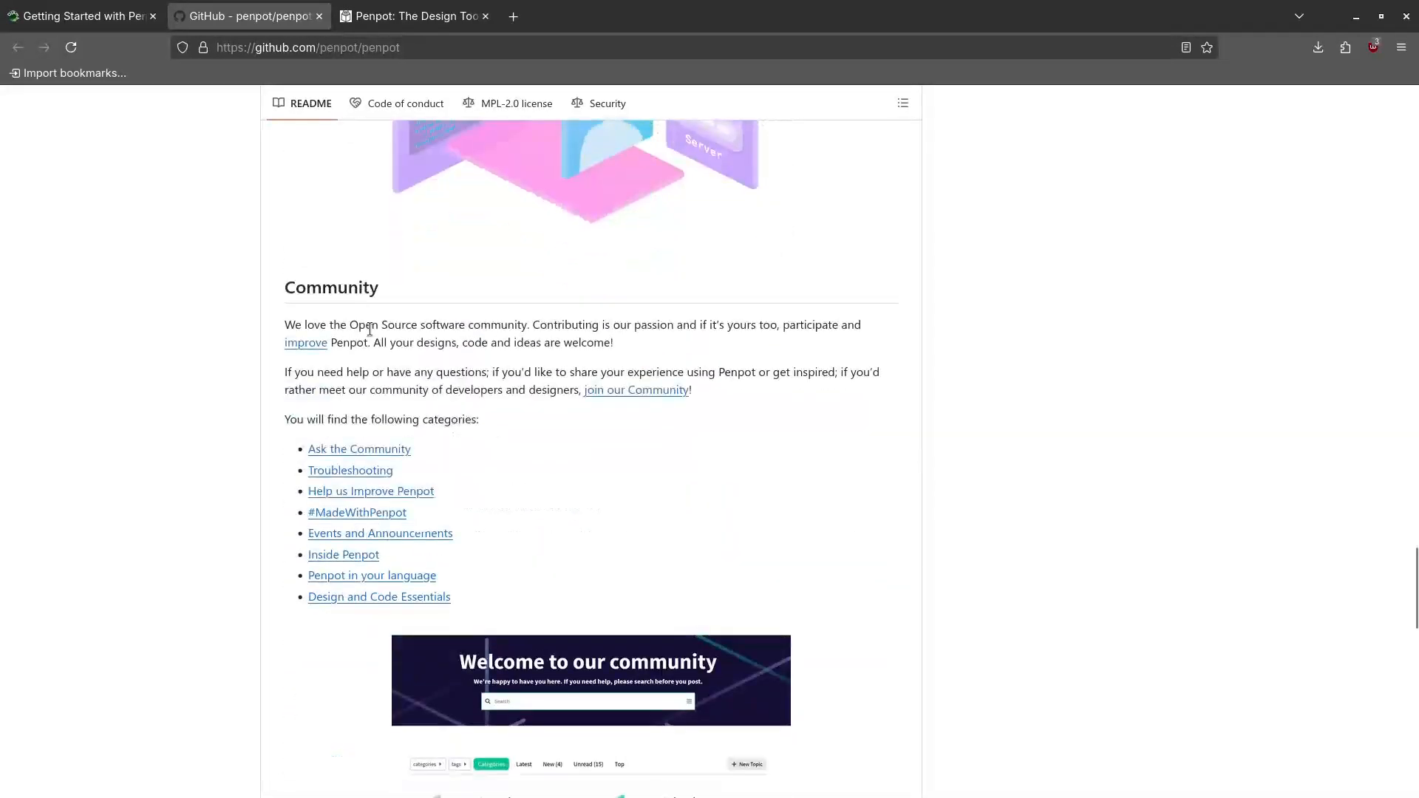
{"action": "scroll", "coordinate": [362, 370], "scroll_direction": "down", "scroll_amount": 6}
{"action": "scroll", "coordinate": [372, 387], "scroll_direction": "down", "scroll_amount": 7}
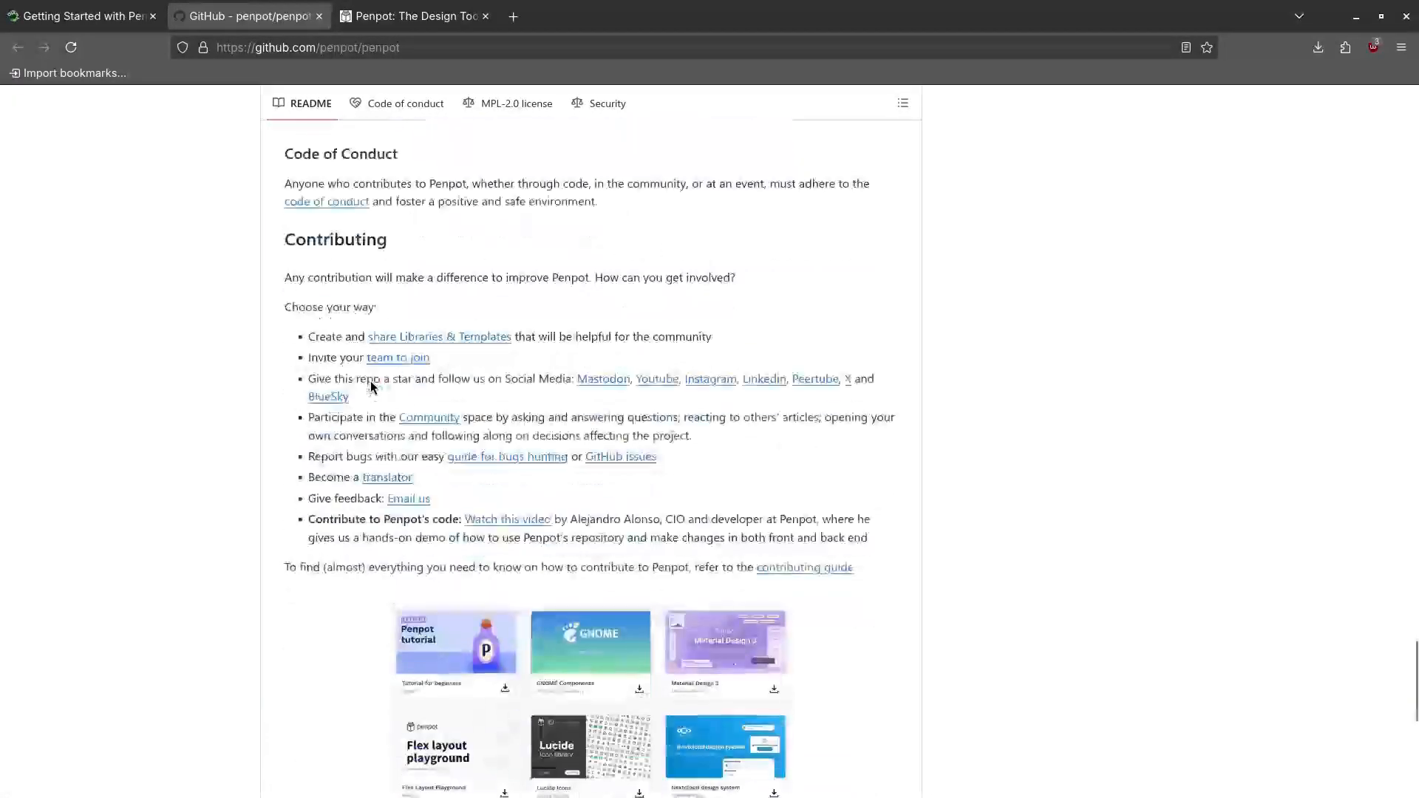
{"action": "scroll", "coordinate": [332, 325], "scroll_direction": "down", "scroll_amount": 2}
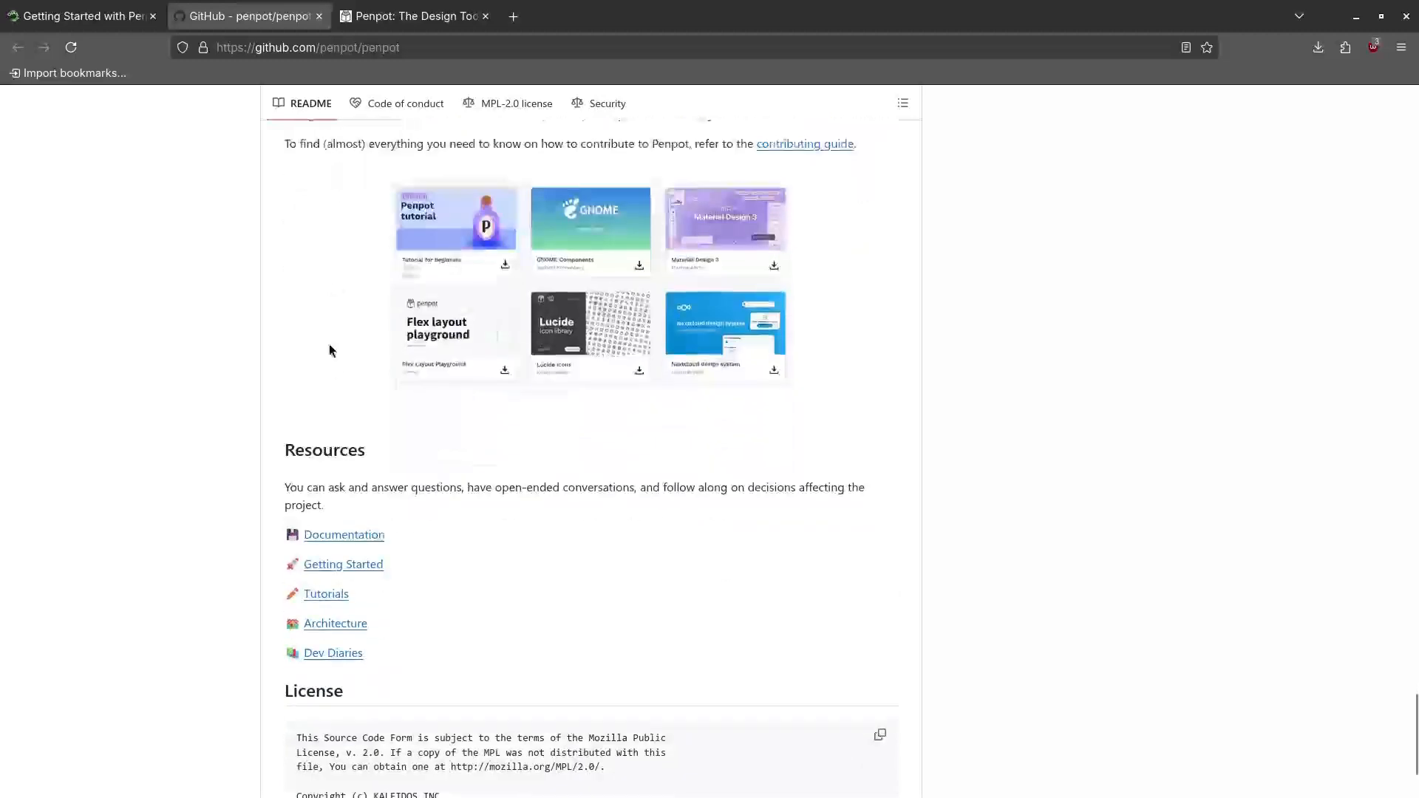
{"action": "scroll", "coordinate": [442, 447], "scroll_direction": "down", "scroll_amount": 2}
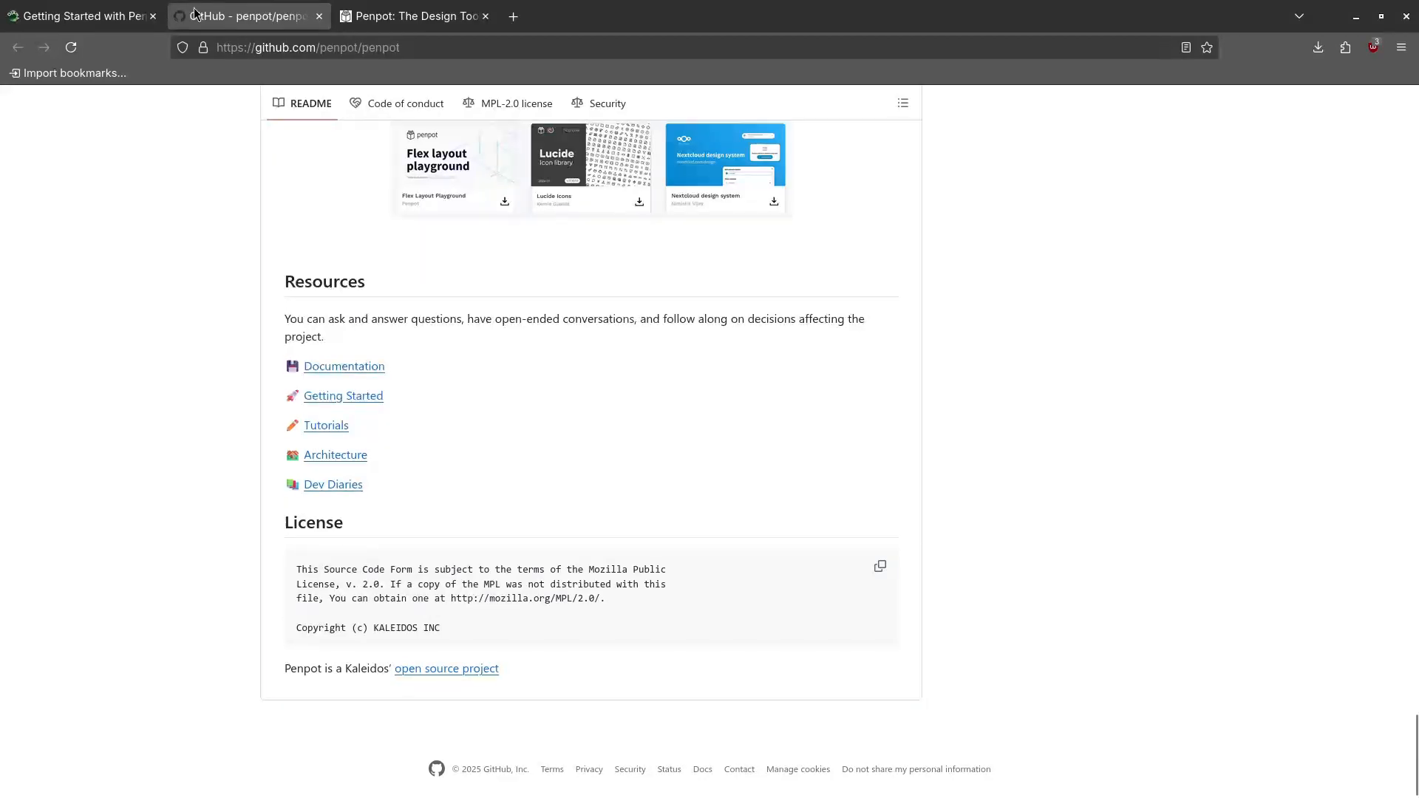
{"action": "left_click", "coordinate": [124, 21]}
Scroll the article to the Self Hosted Podman Instructions with the Download, Start and Stop blocks
{"action": "scroll", "coordinate": [402, 491], "scroll_direction": "down", "scroll_amount": 5}
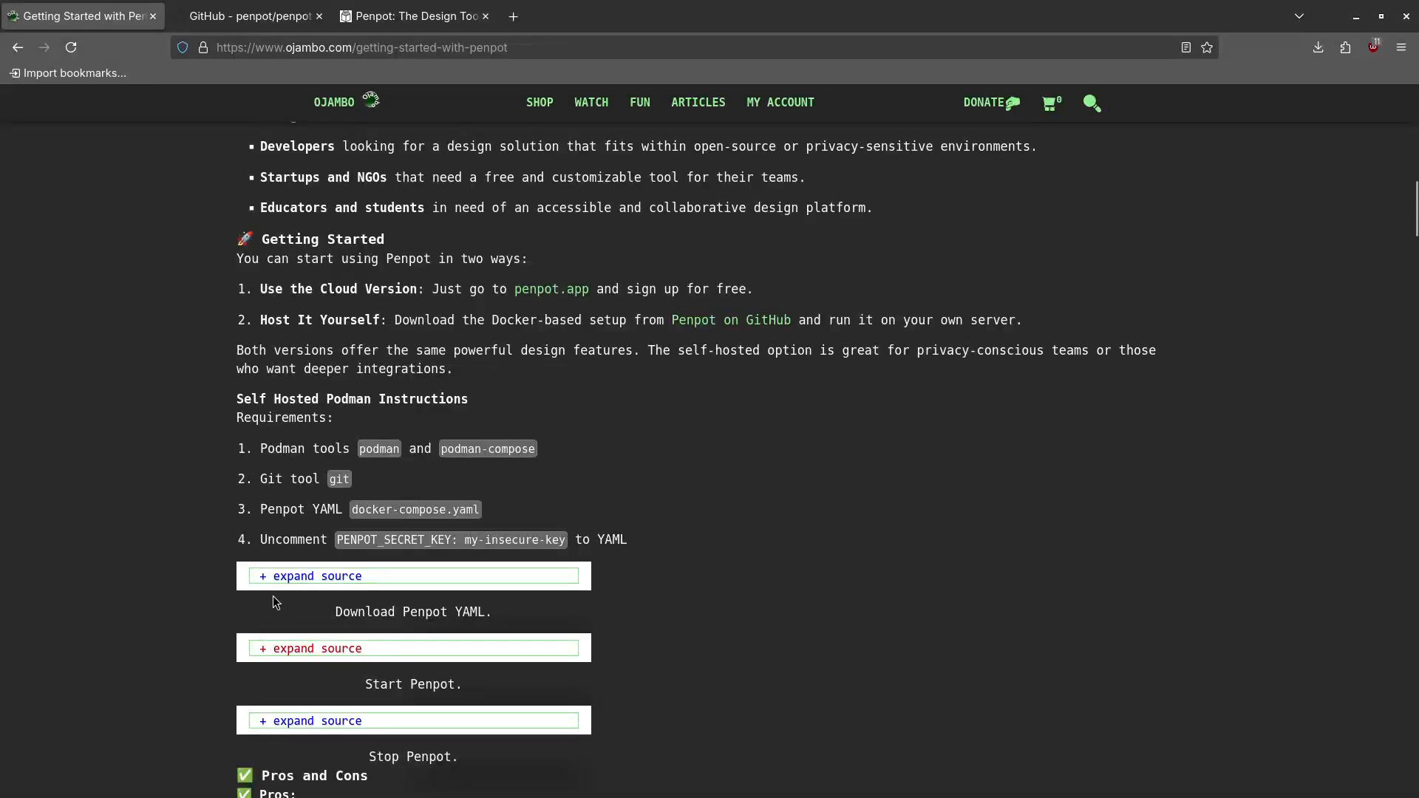
{"action": "scroll", "coordinate": [290, 585], "scroll_direction": "down", "scroll_amount": 2}
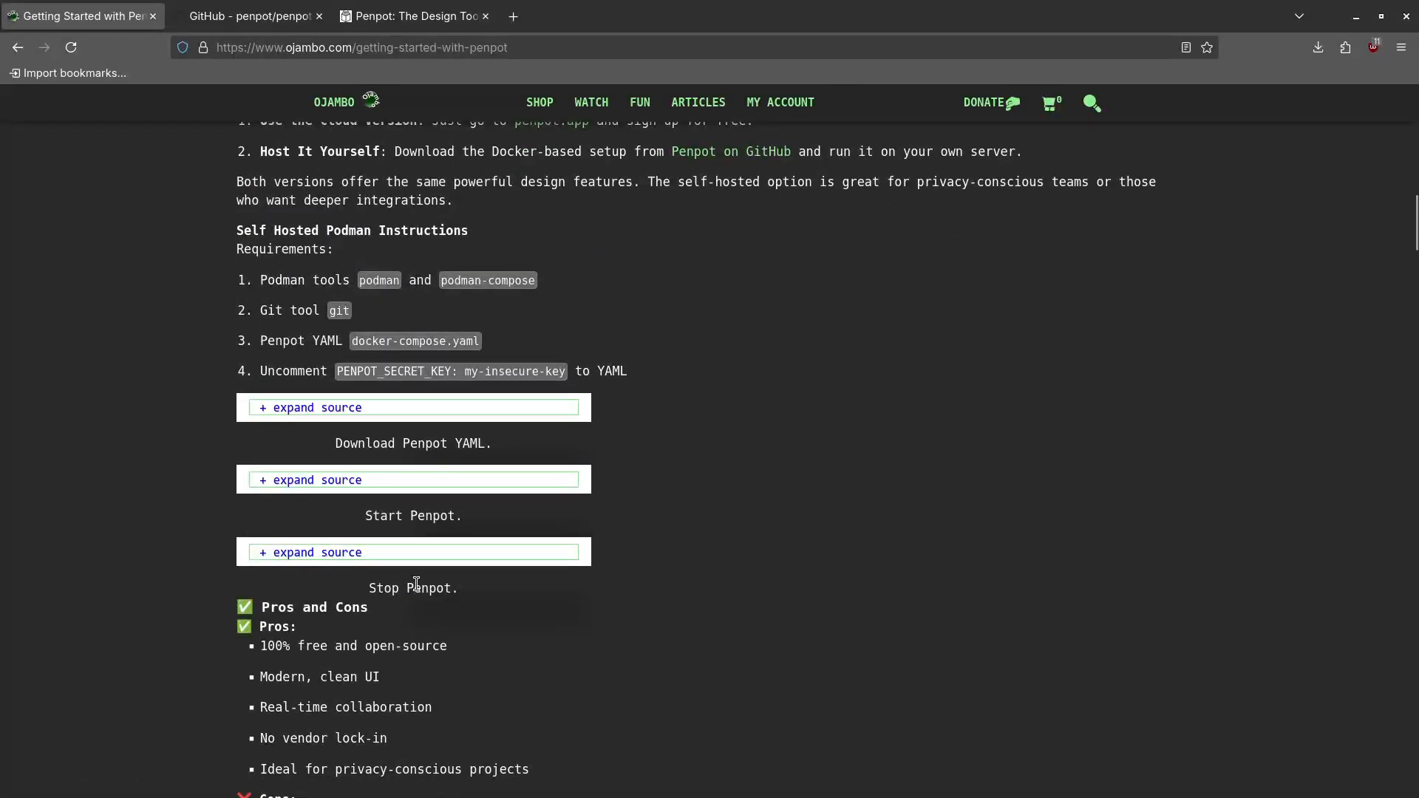
Scroll past the Stop Penpot block to the five pros and three cons
{"action": "scroll", "coordinate": [211, 575], "scroll_direction": "down", "scroll_amount": 3}
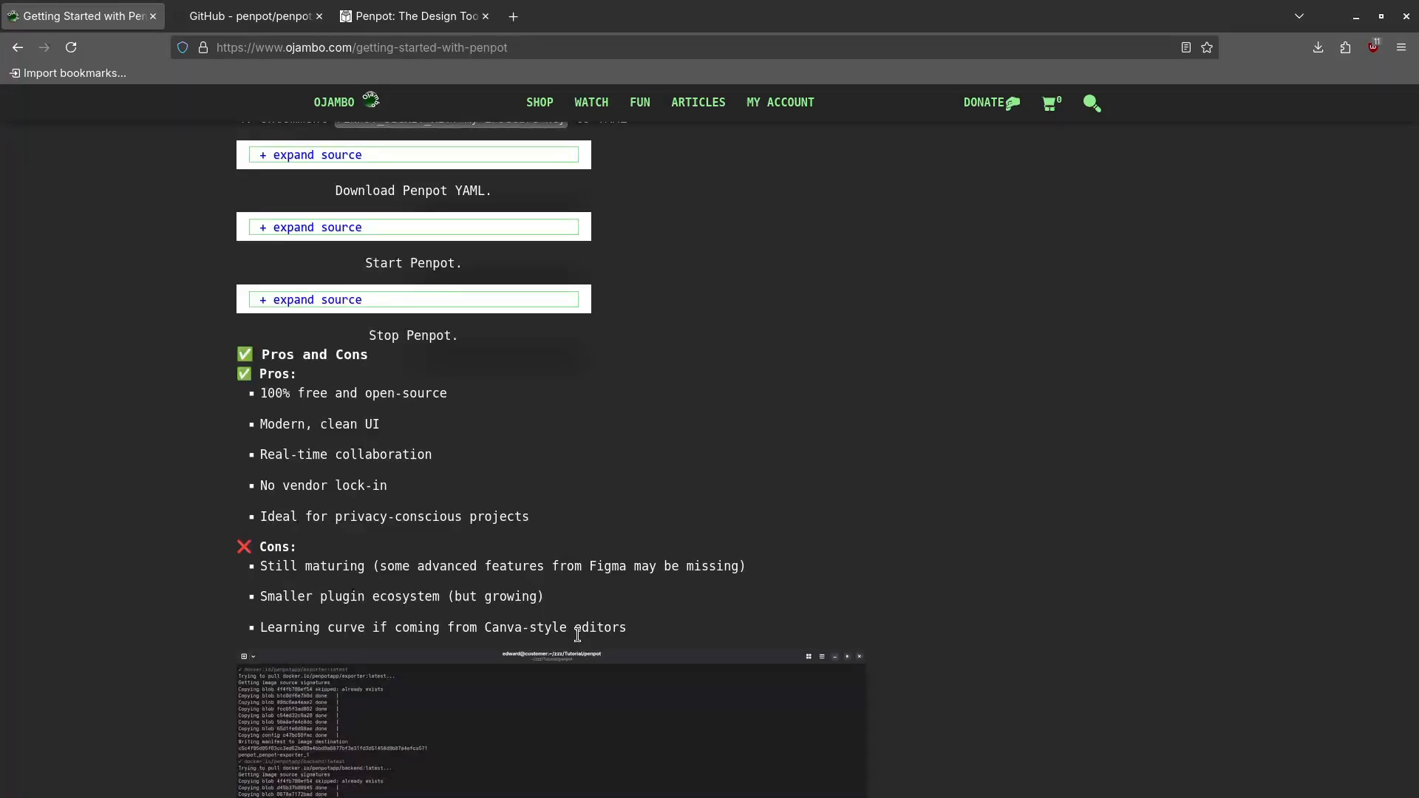
{"action": "scroll", "coordinate": [647, 546], "scroll_direction": "down", "scroll_amount": 6}
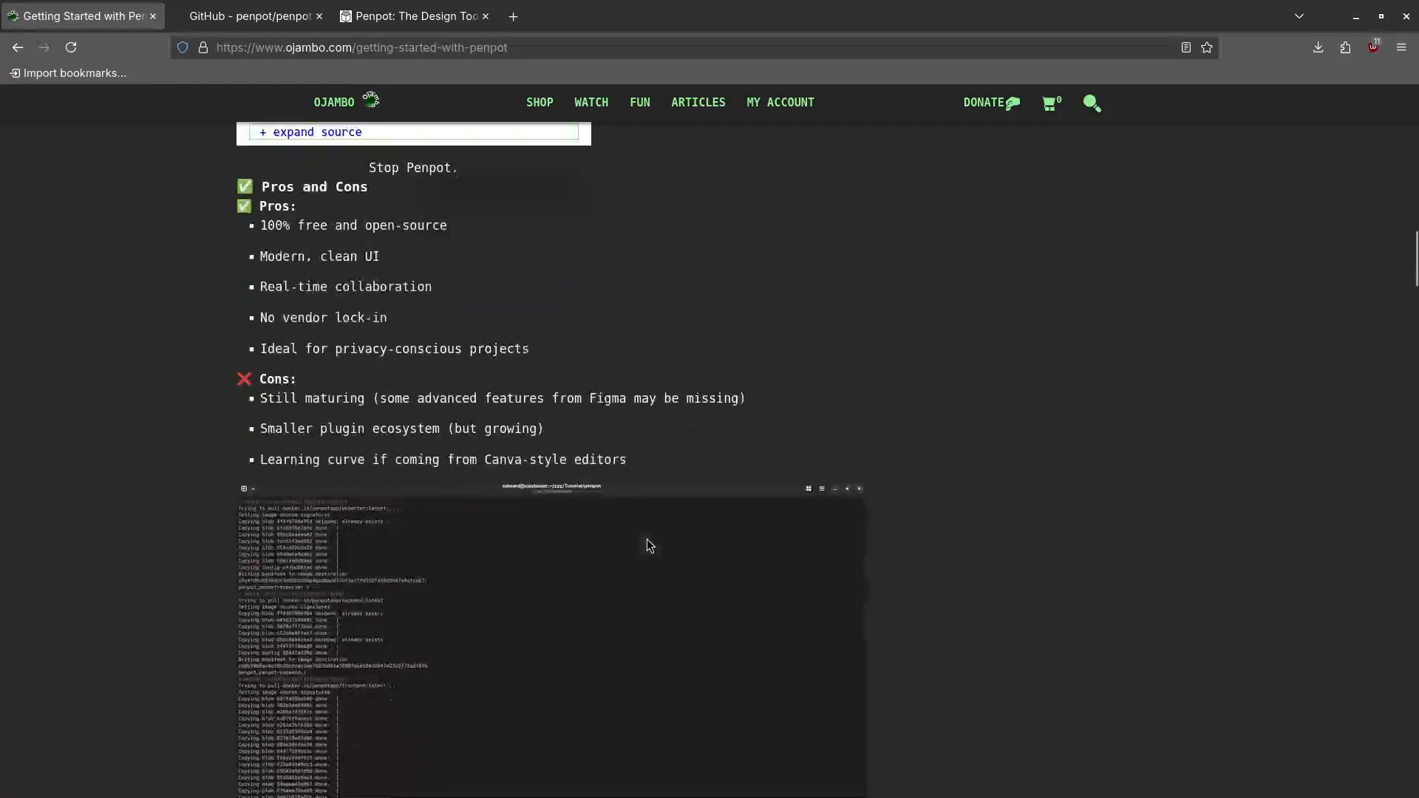
{"action": "scroll", "coordinate": [649, 546], "scroll_direction": "down", "scroll_amount": 1}
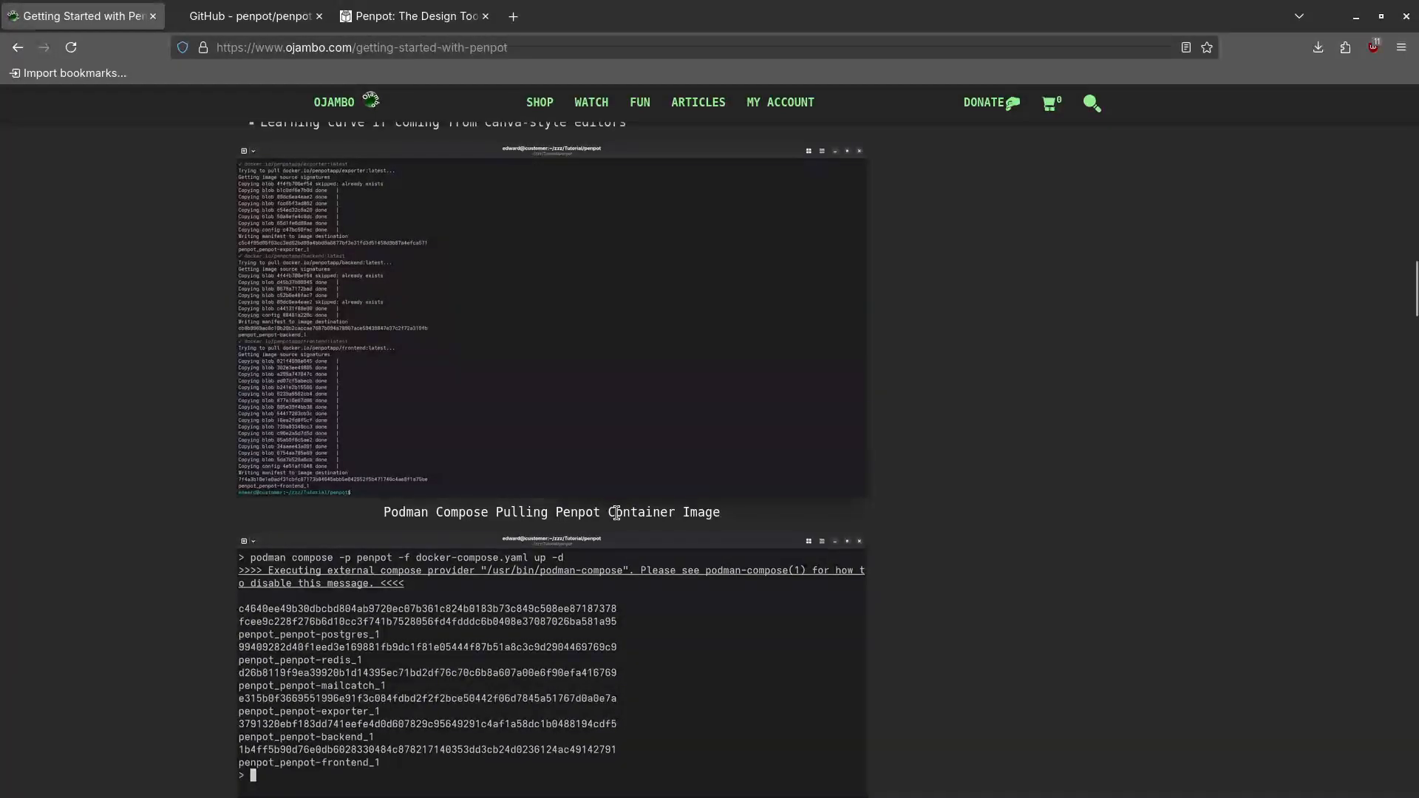
{"action": "scroll", "coordinate": [583, 505], "scroll_direction": "down", "scroll_amount": 2}
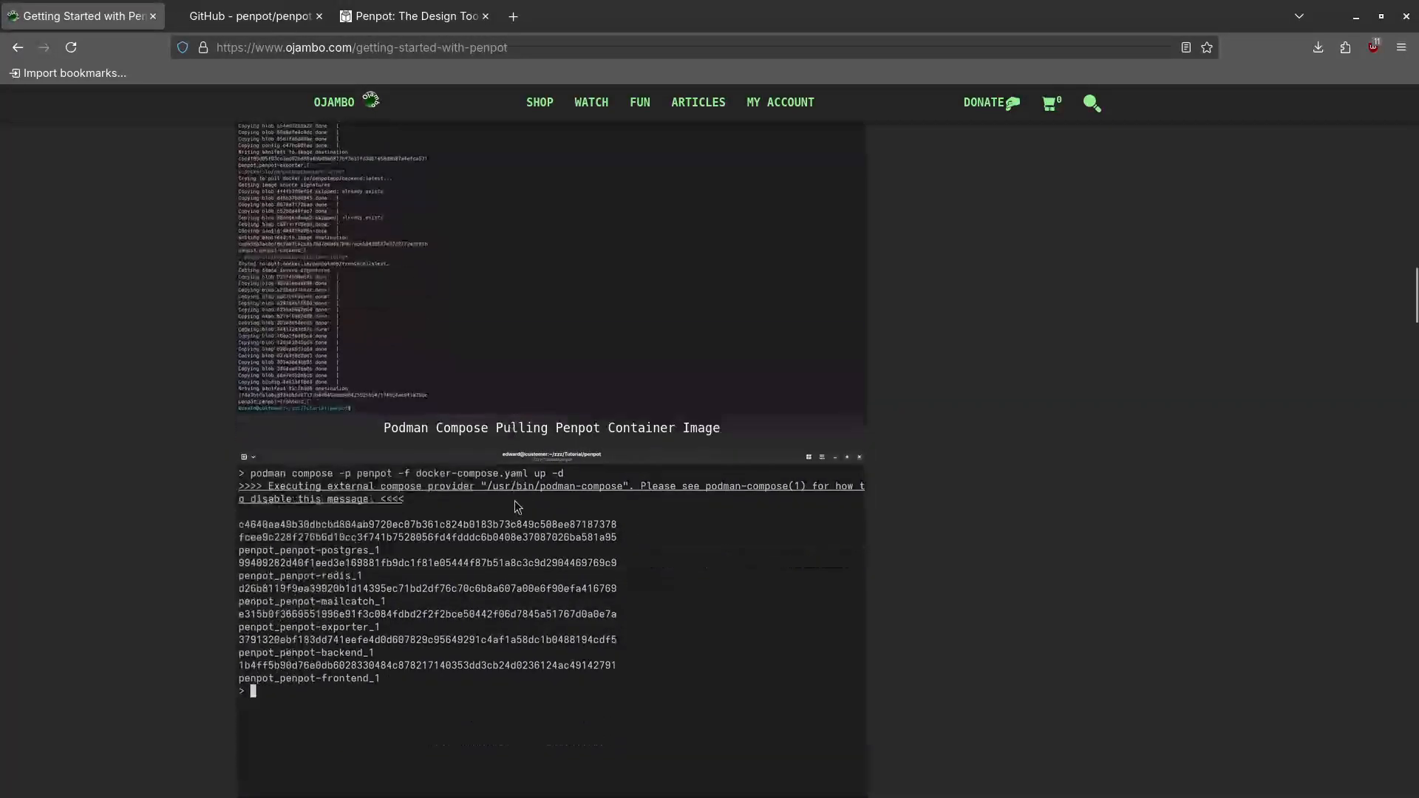
{"action": "scroll", "coordinate": [550, 510], "scroll_direction": "down", "scroll_amount": 4}
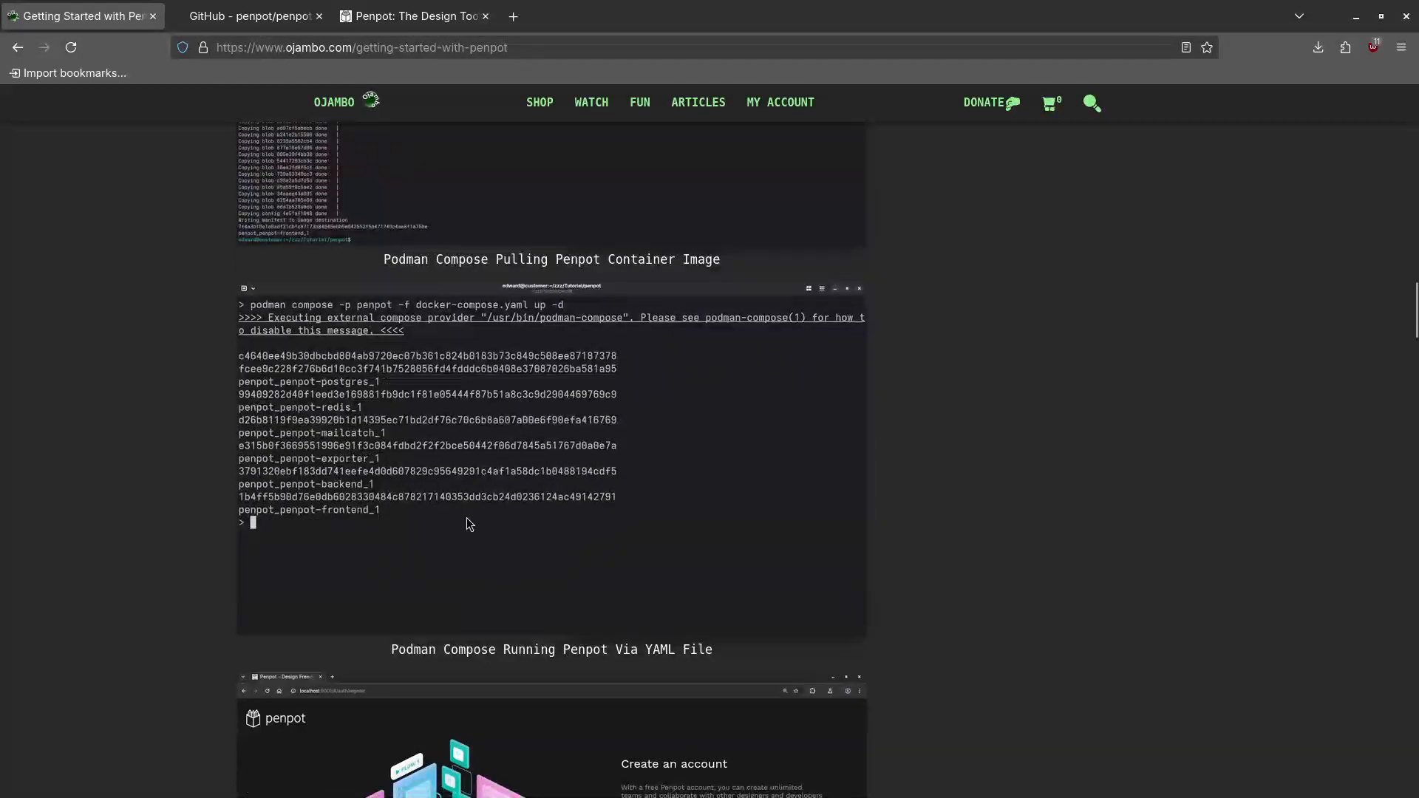
{"action": "scroll", "coordinate": [517, 481], "scroll_direction": "down", "scroll_amount": 1}
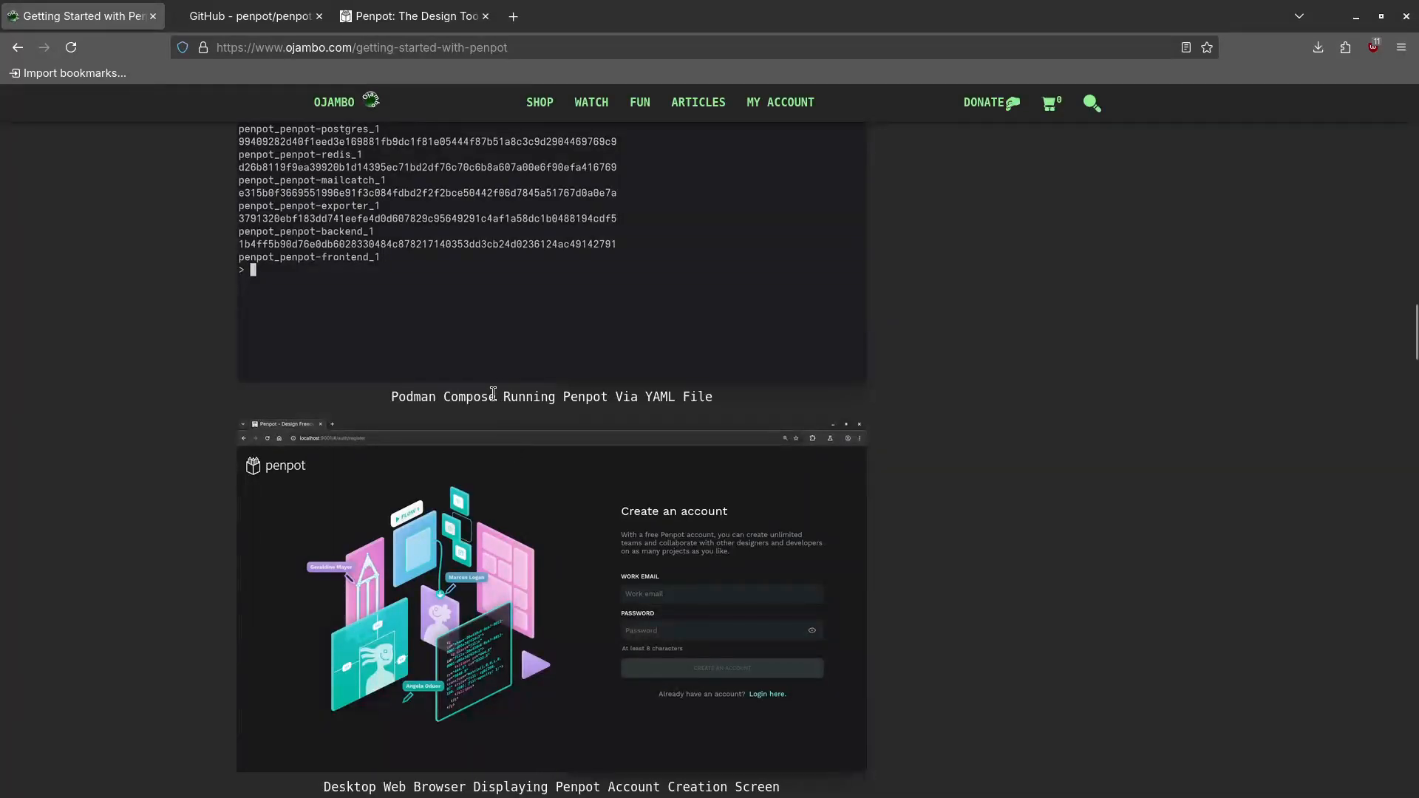
{"action": "scroll", "coordinate": [493, 399], "scroll_direction": "up", "scroll_amount": 1}
{"action": "scroll", "coordinate": [510, 421], "scroll_direction": "down", "scroll_amount": 1}
{"action": "scroll", "coordinate": [558, 477], "scroll_direction": "down", "scroll_amount": 3}
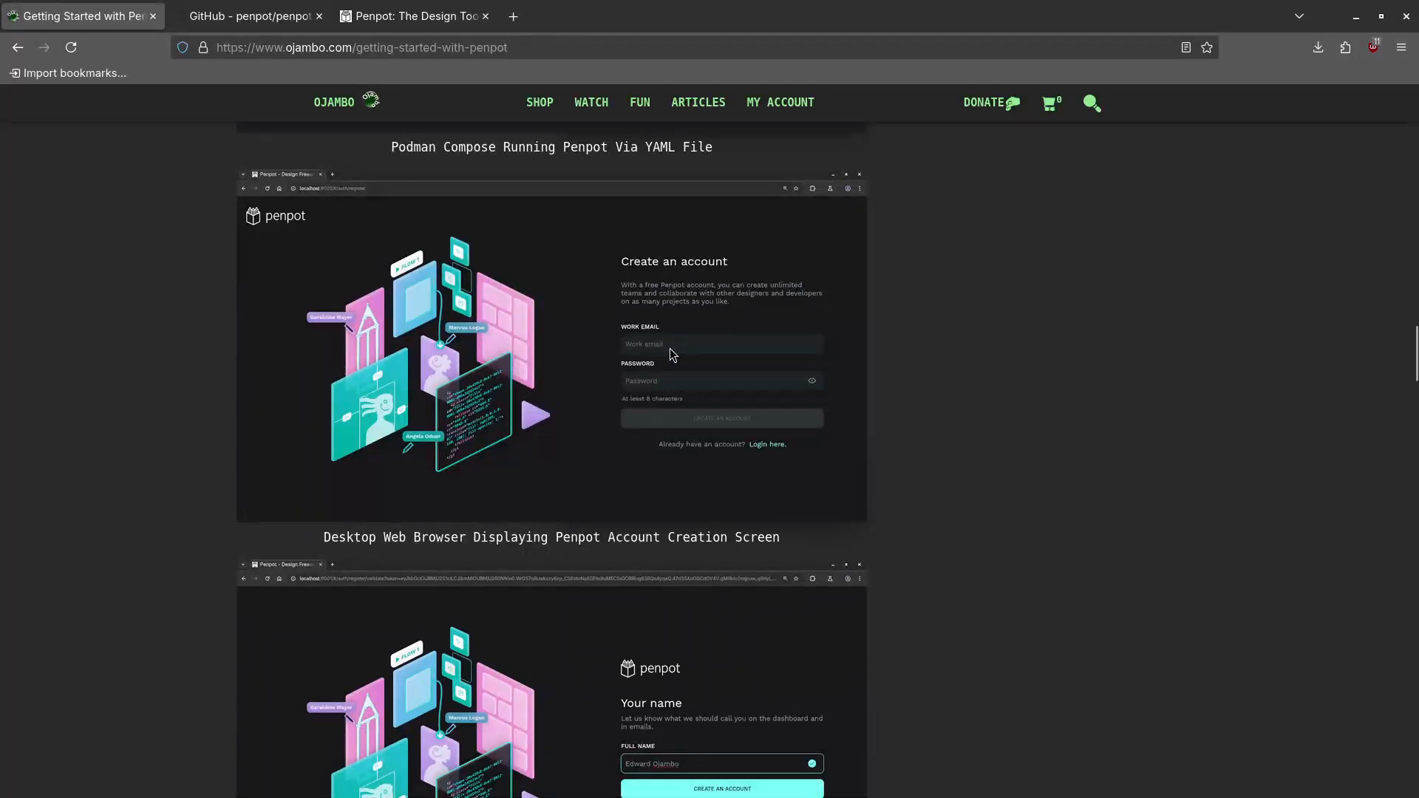
{"action": "scroll", "coordinate": [592, 499], "scroll_direction": "down", "scroll_amount": 3}
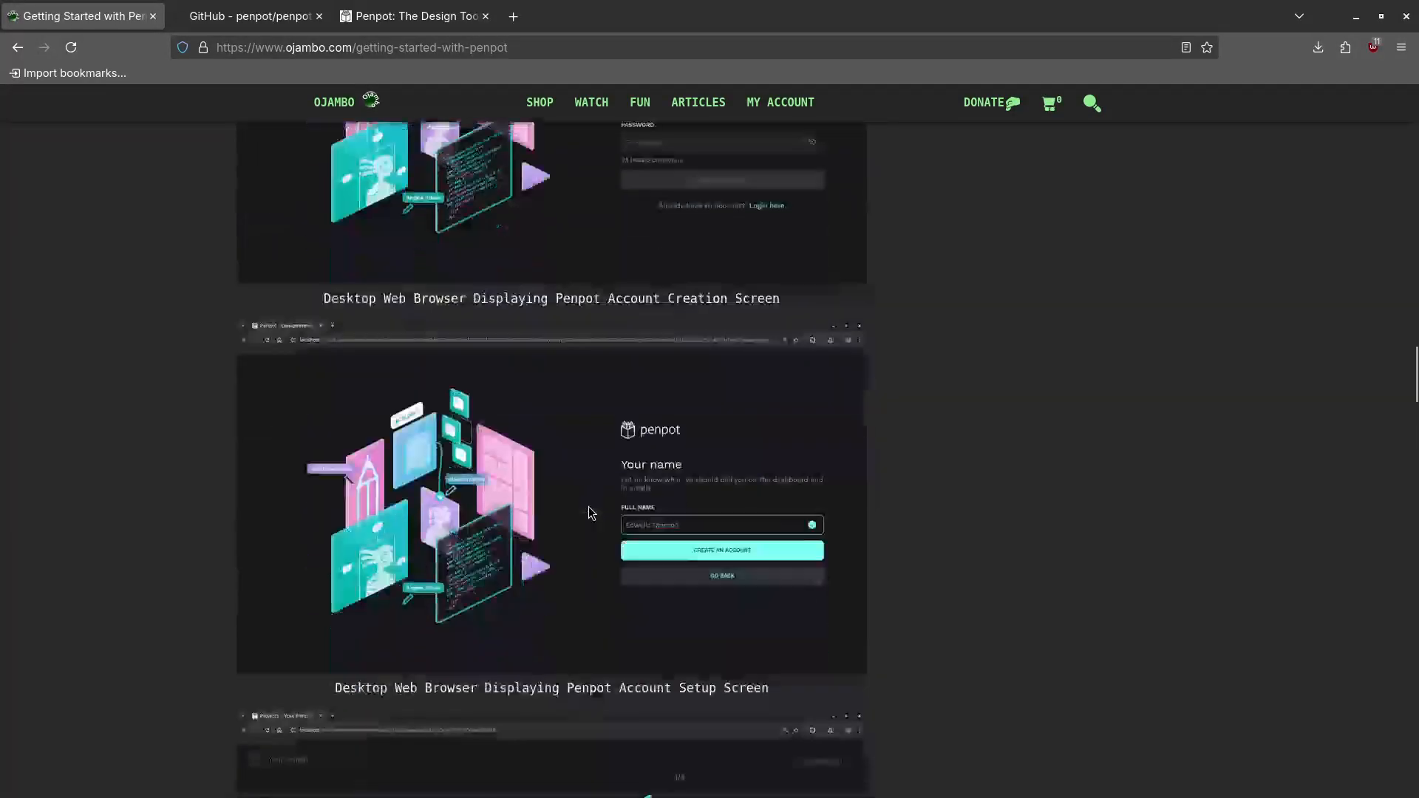
{"action": "scroll", "coordinate": [687, 454], "scroll_direction": "down", "scroll_amount": 5}
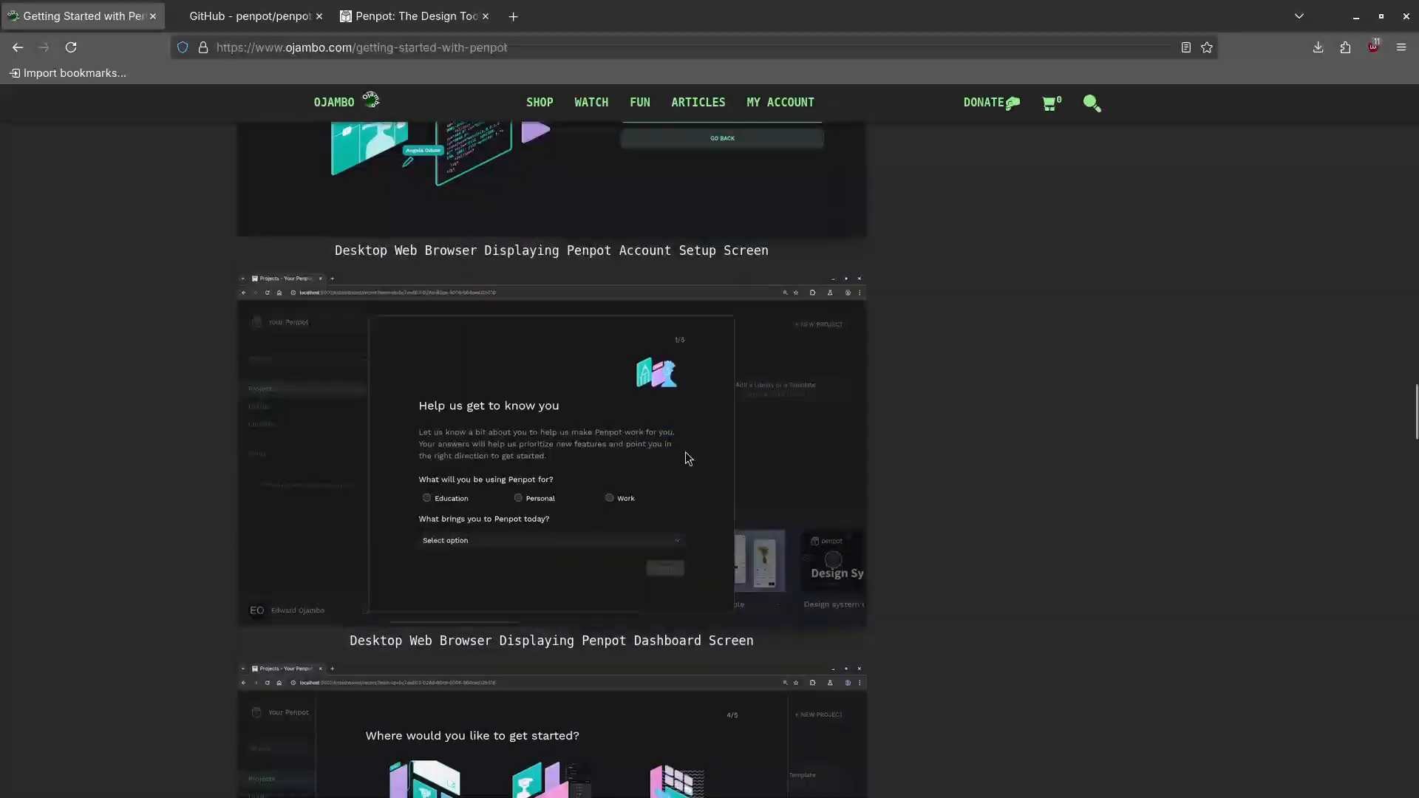
{"action": "scroll", "coordinate": [628, 458], "scroll_direction": "down", "scroll_amount": 3}
{"action": "scroll", "coordinate": [550, 466], "scroll_direction": "down", "scroll_amount": 3}
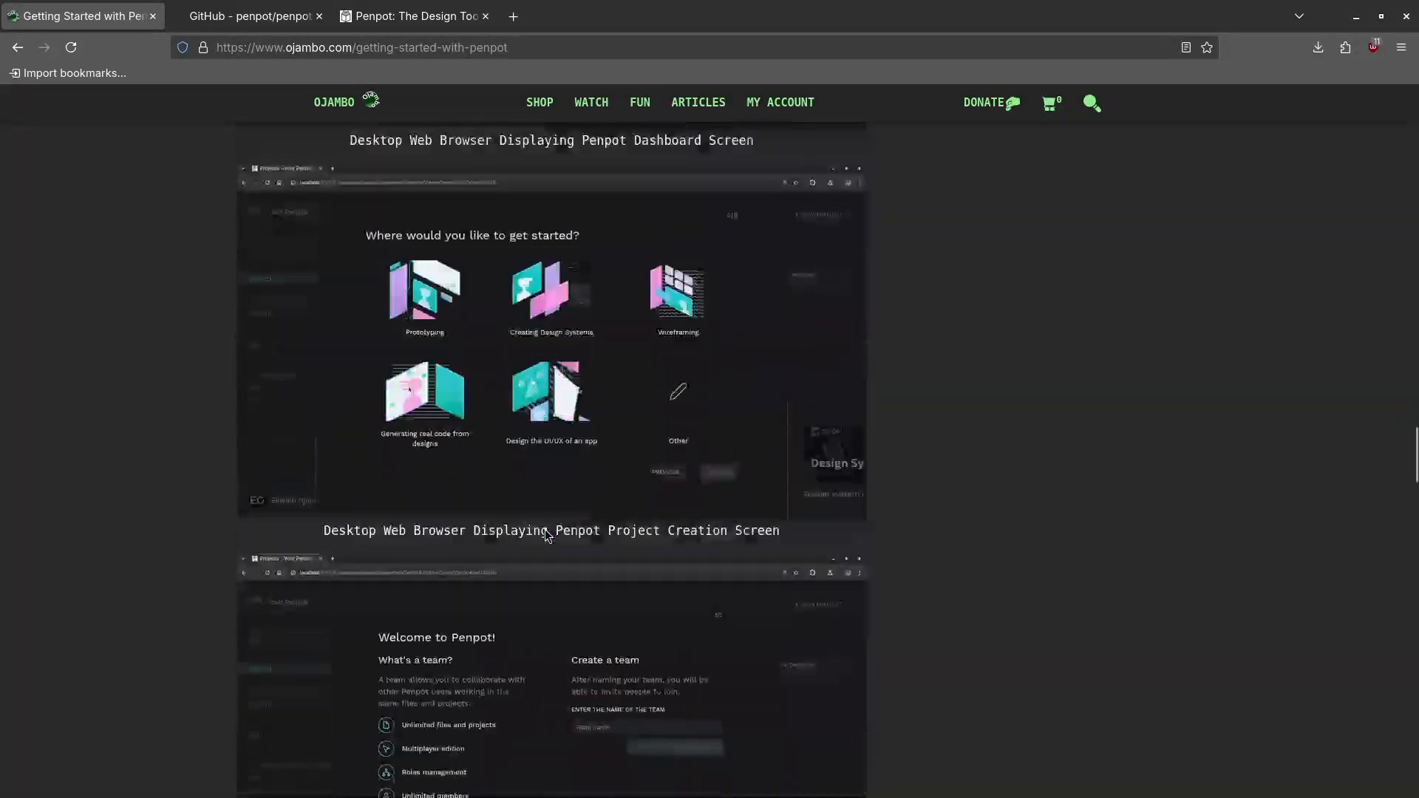
{"action": "scroll", "coordinate": [548, 466], "scroll_direction": "down", "scroll_amount": 12}
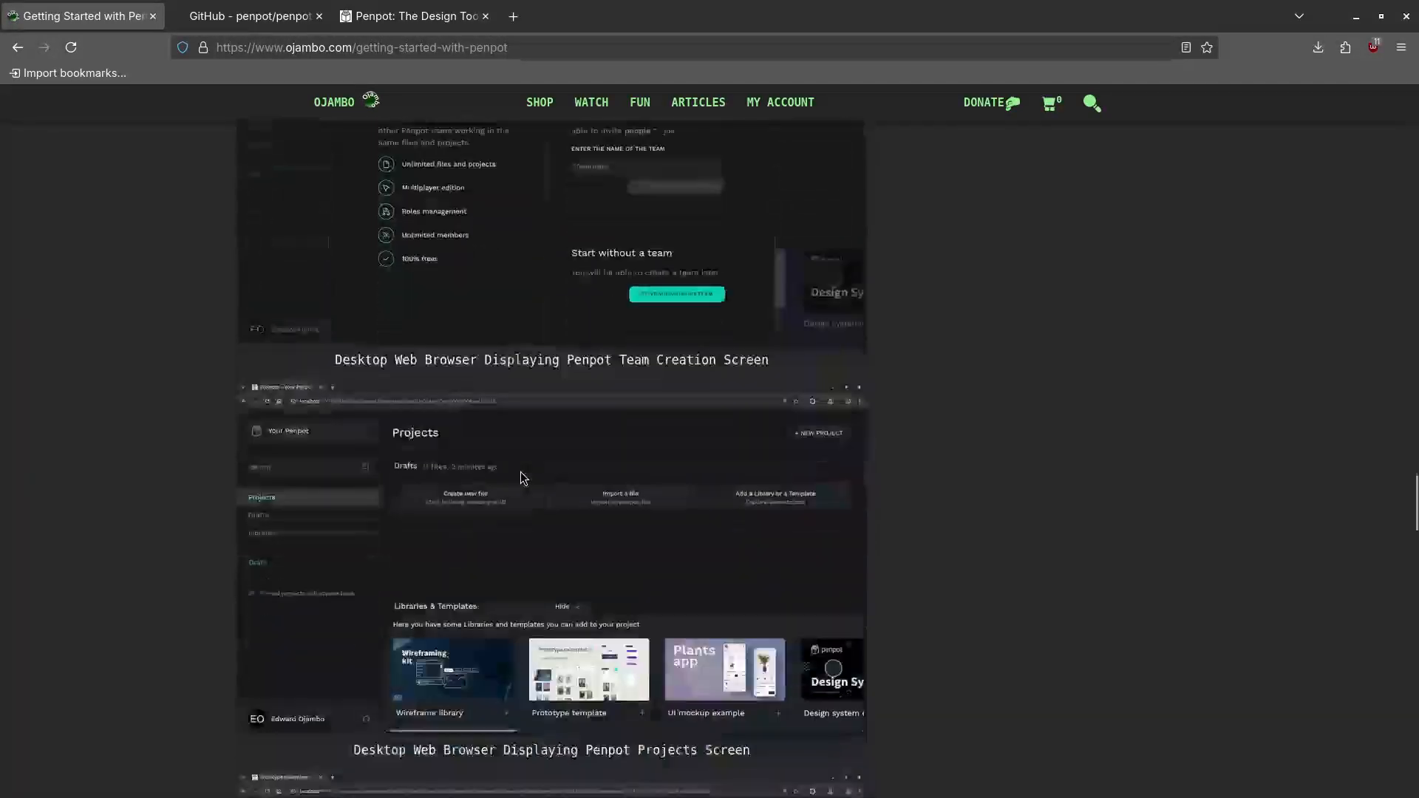
{"action": "scroll", "coordinate": [522, 478], "scroll_direction": "down", "scroll_amount": 5}
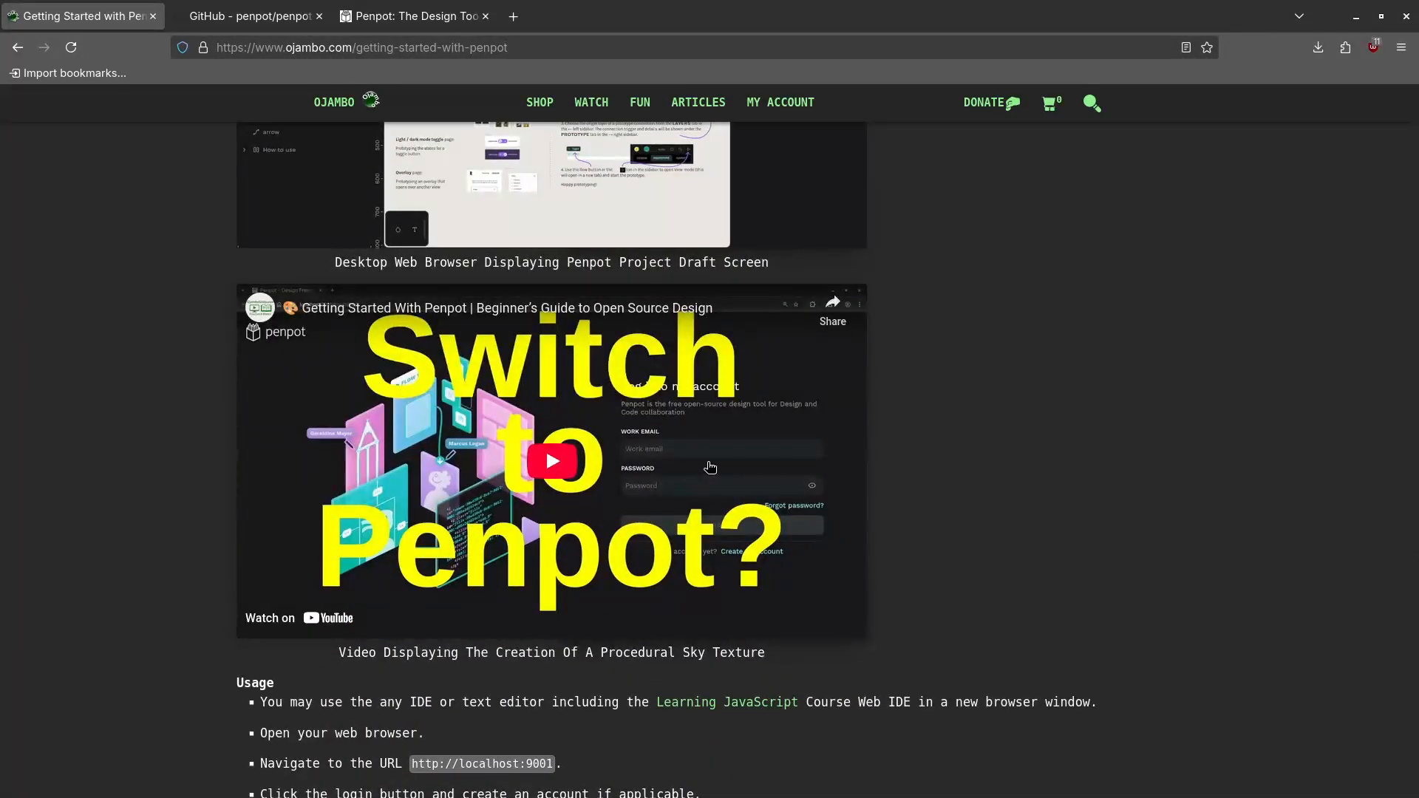
Play the Getting Started With Penpot video, skim the Open Source and Conclusion sections, and minimize Firefox
{"action": "left_click", "coordinate": [545, 467]}
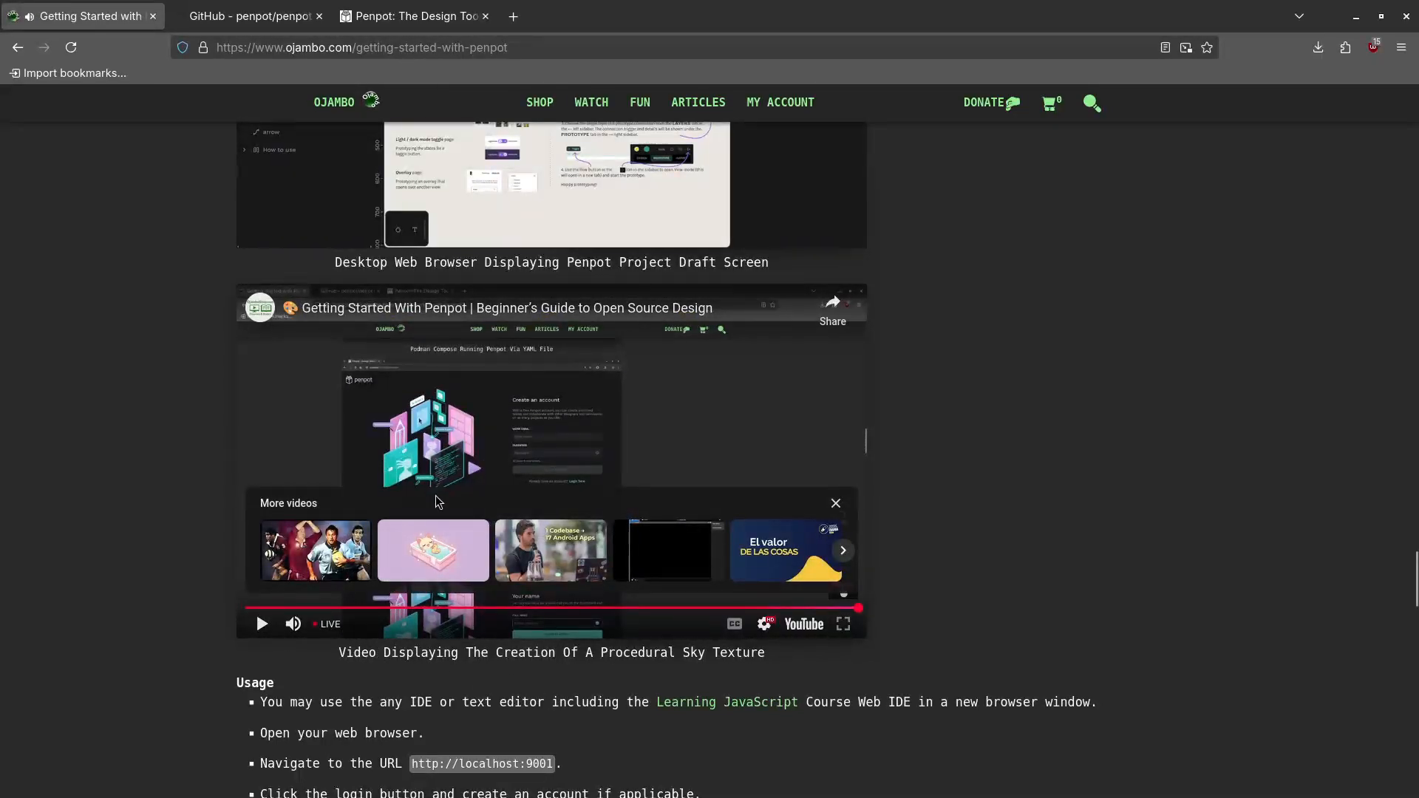
{"action": "scroll", "coordinate": [422, 480], "scroll_direction": "down", "scroll_amount": 3}
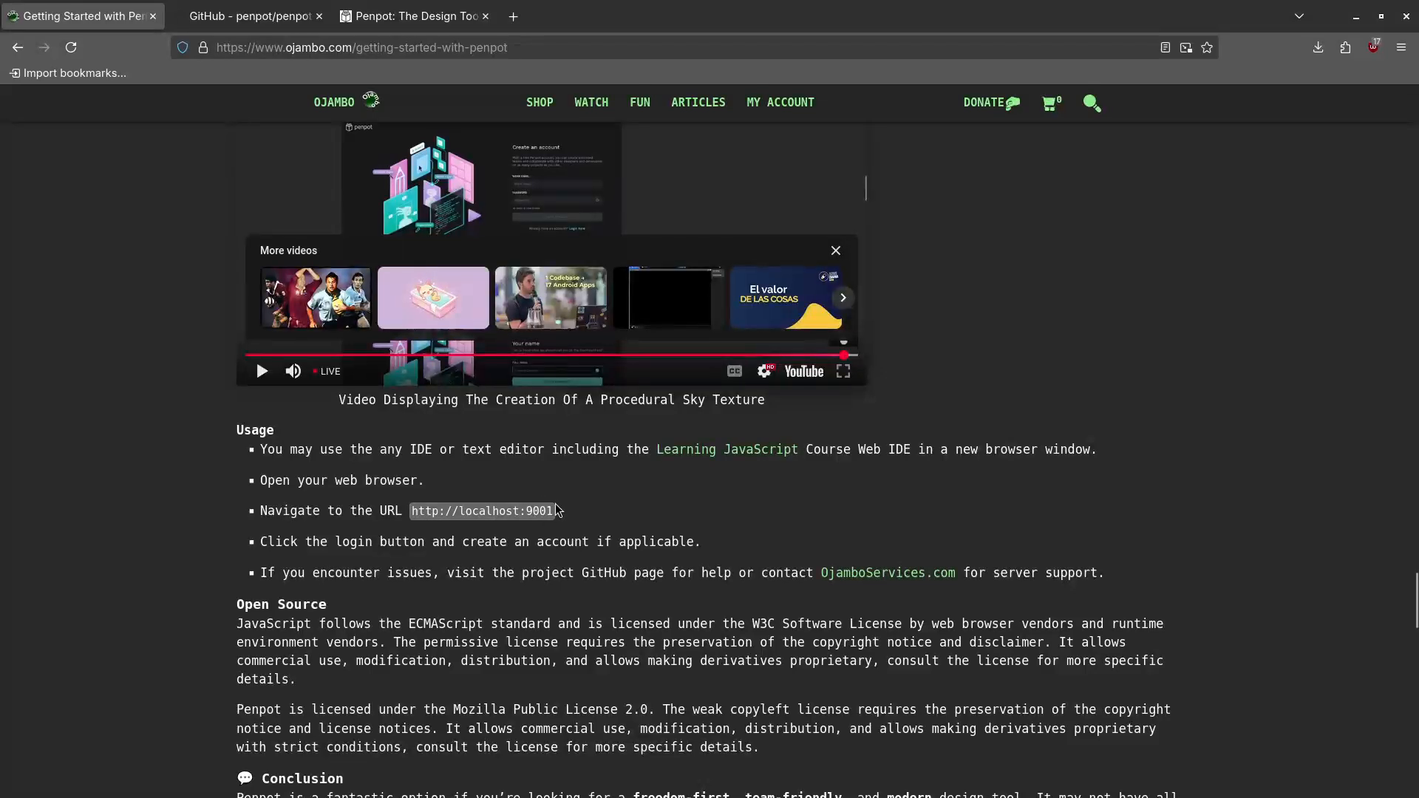
{"action": "scroll", "coordinate": [358, 533], "scroll_direction": "down", "scroll_amount": 2}
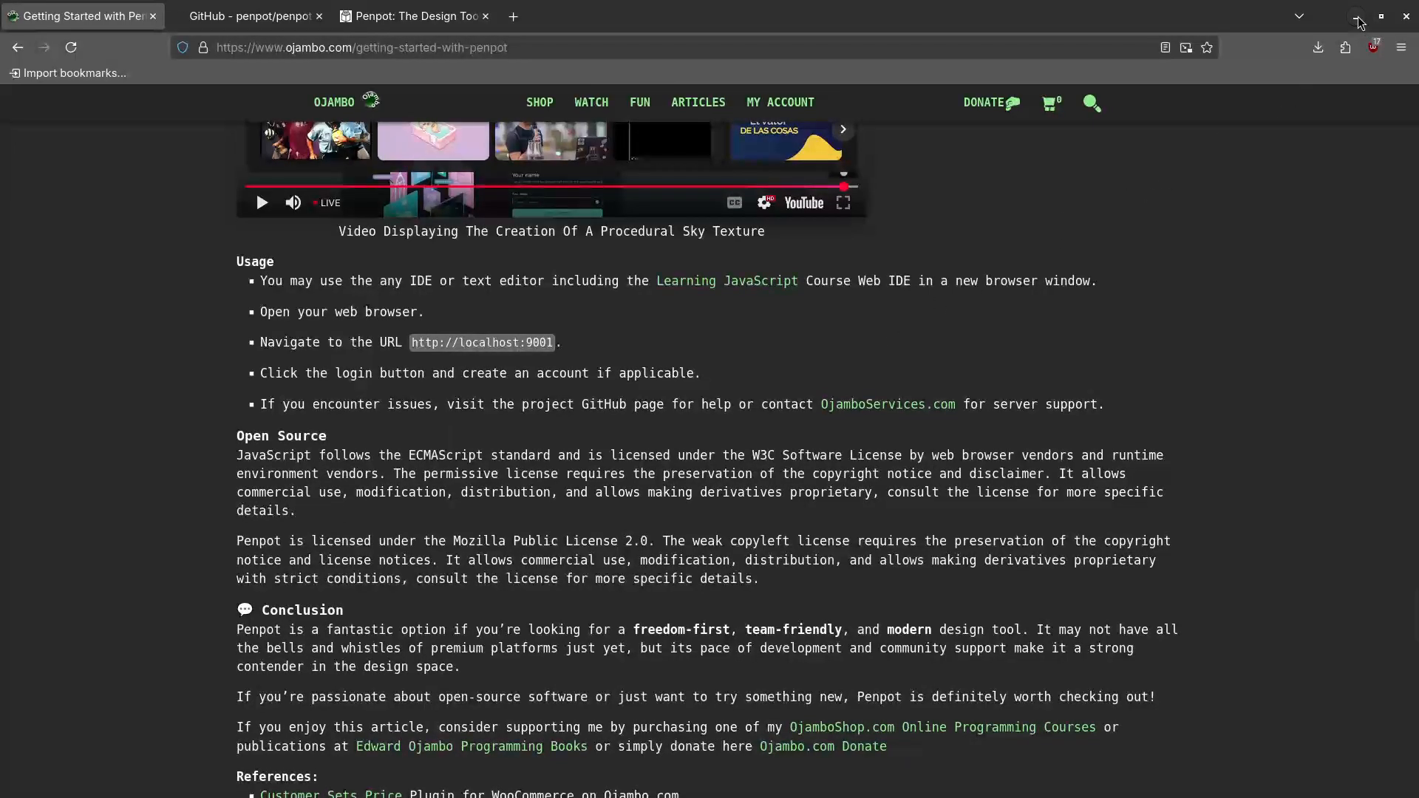
{"action": "scroll", "coordinate": [805, 277], "scroll_direction": "up", "scroll_amount": 2}
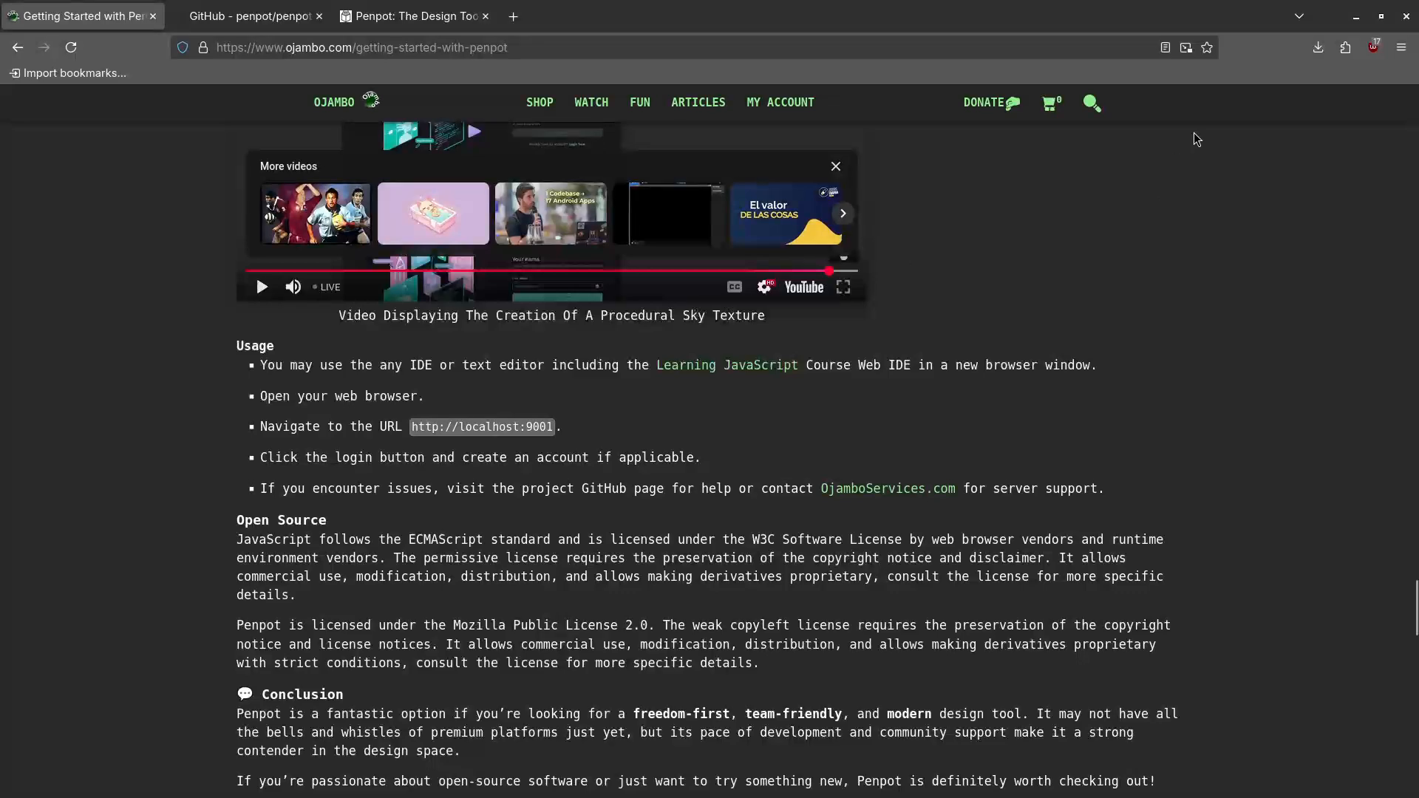
{"action": "left_click", "coordinate": [1358, 16]}
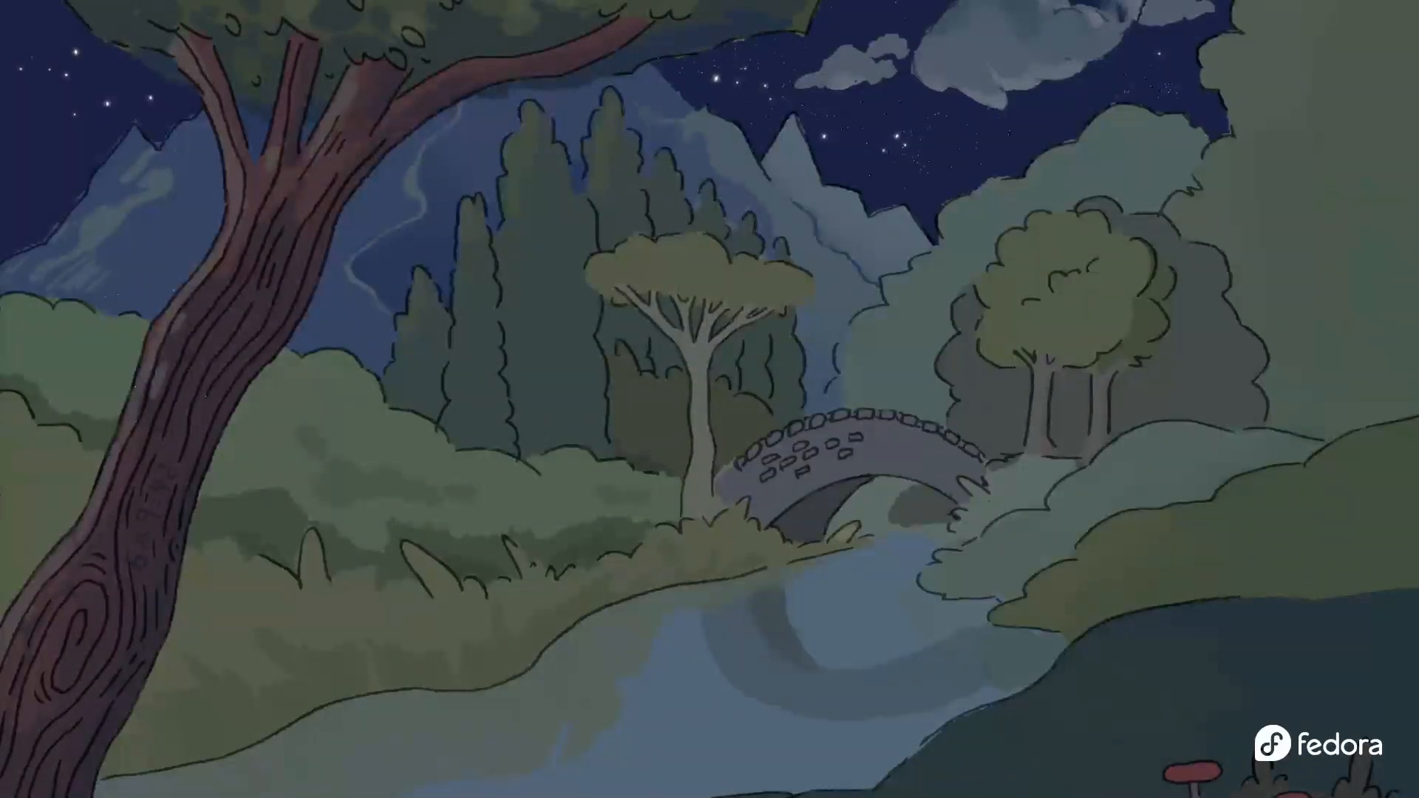
Center the Files window and open docker-compose.yaml from the penpot folder with Text Editor
{"action": "left_click_drag", "start_coordinate": [0, 255], "coordinate": [899, 172]}
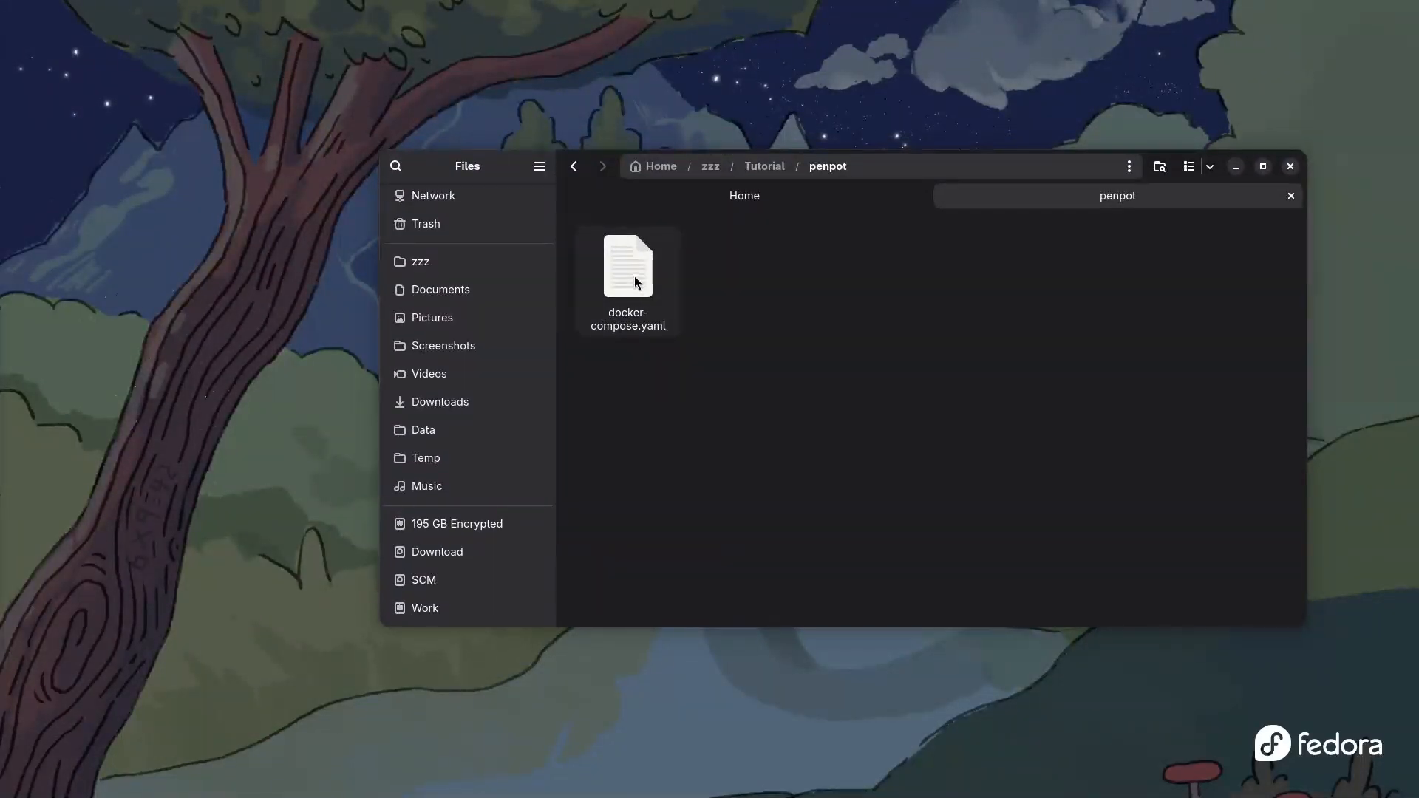
{"action": "right_click", "coordinate": [634, 272]}
{"action": "left_click", "coordinate": [634, 272]}
{"action": "right_click", "coordinate": [634, 272]}
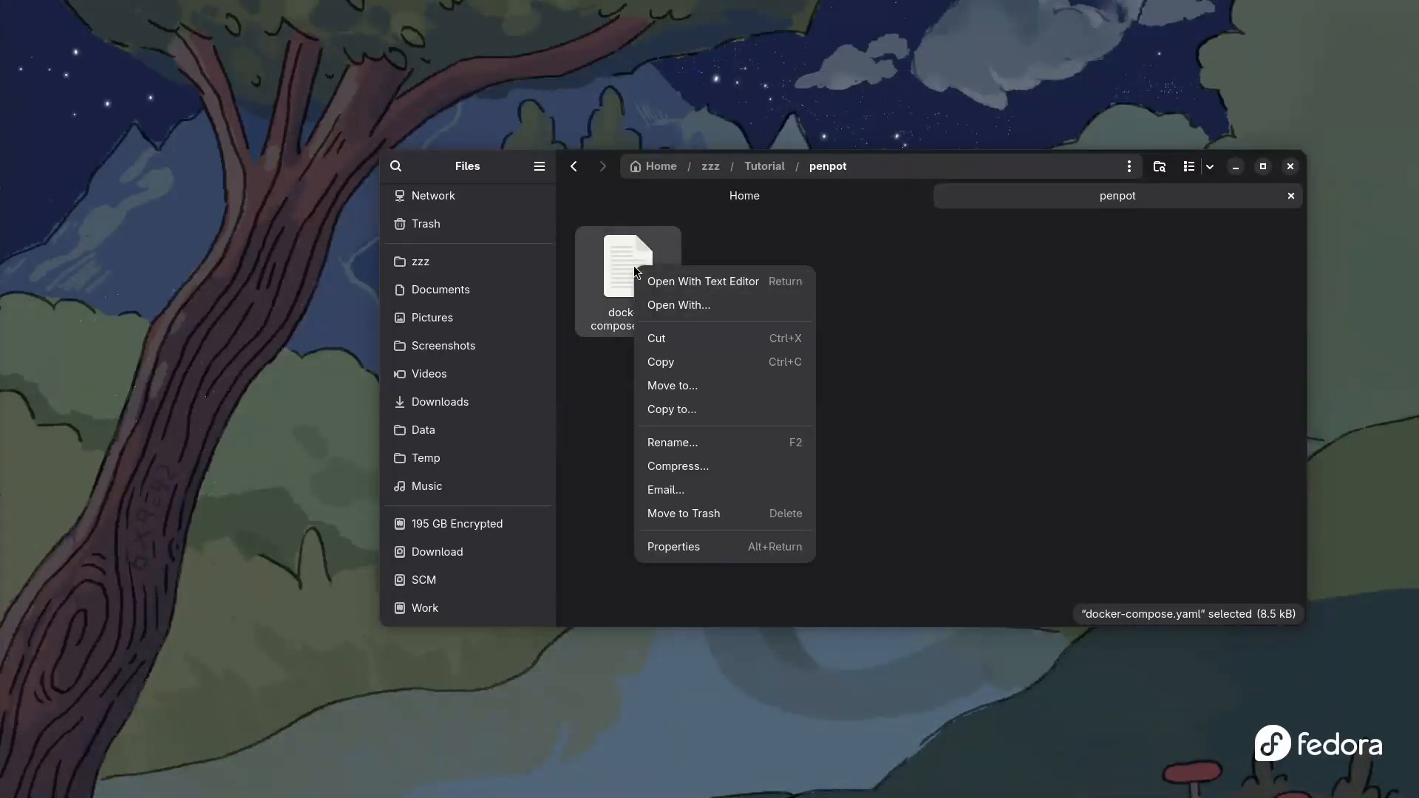
{"action": "left_click", "coordinate": [701, 282]}
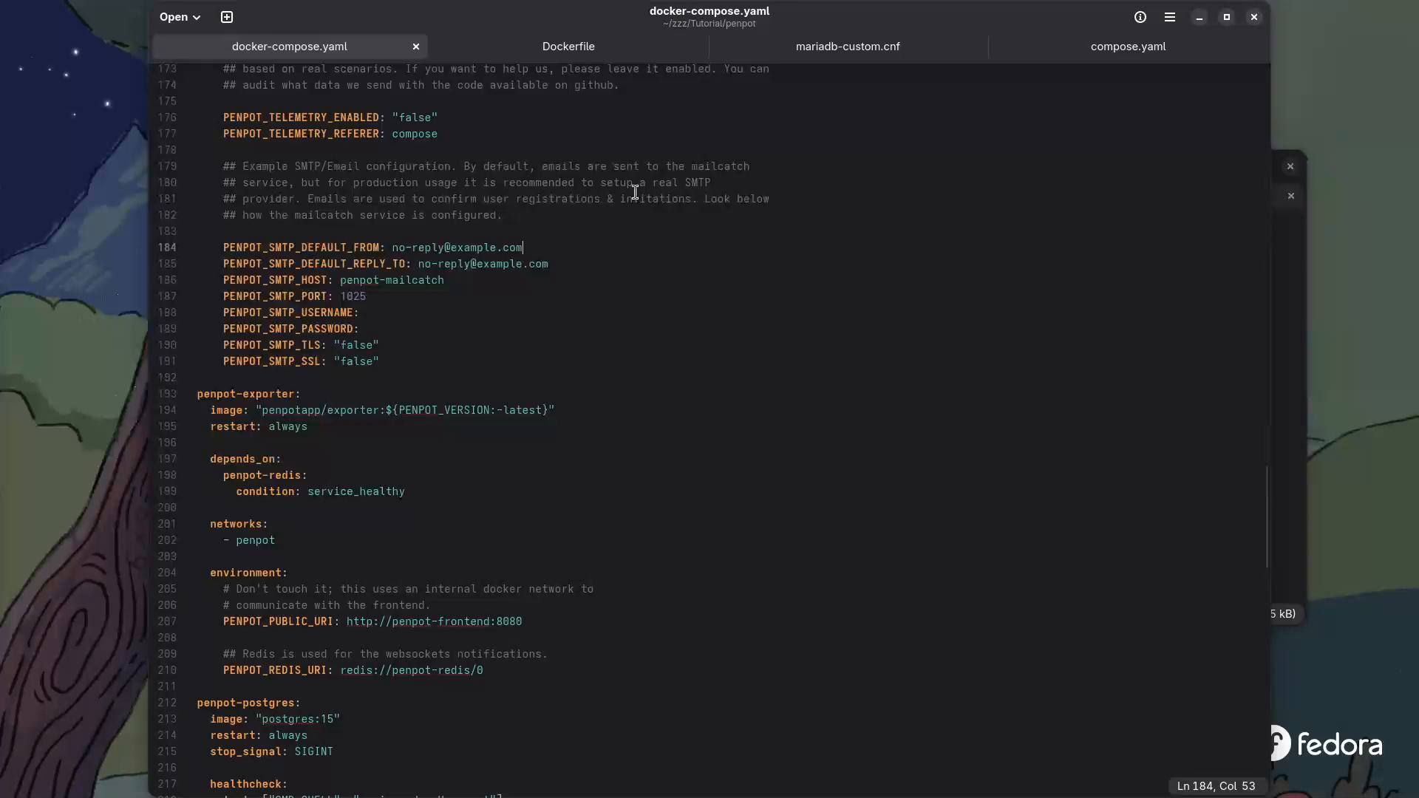
Look through docker-compose.yaml's SMTP and penpot-exporter settings up to the top, then close Text Editor
{"action": "scroll", "coordinate": [385, 142], "scroll_direction": "up", "scroll_amount": 15}
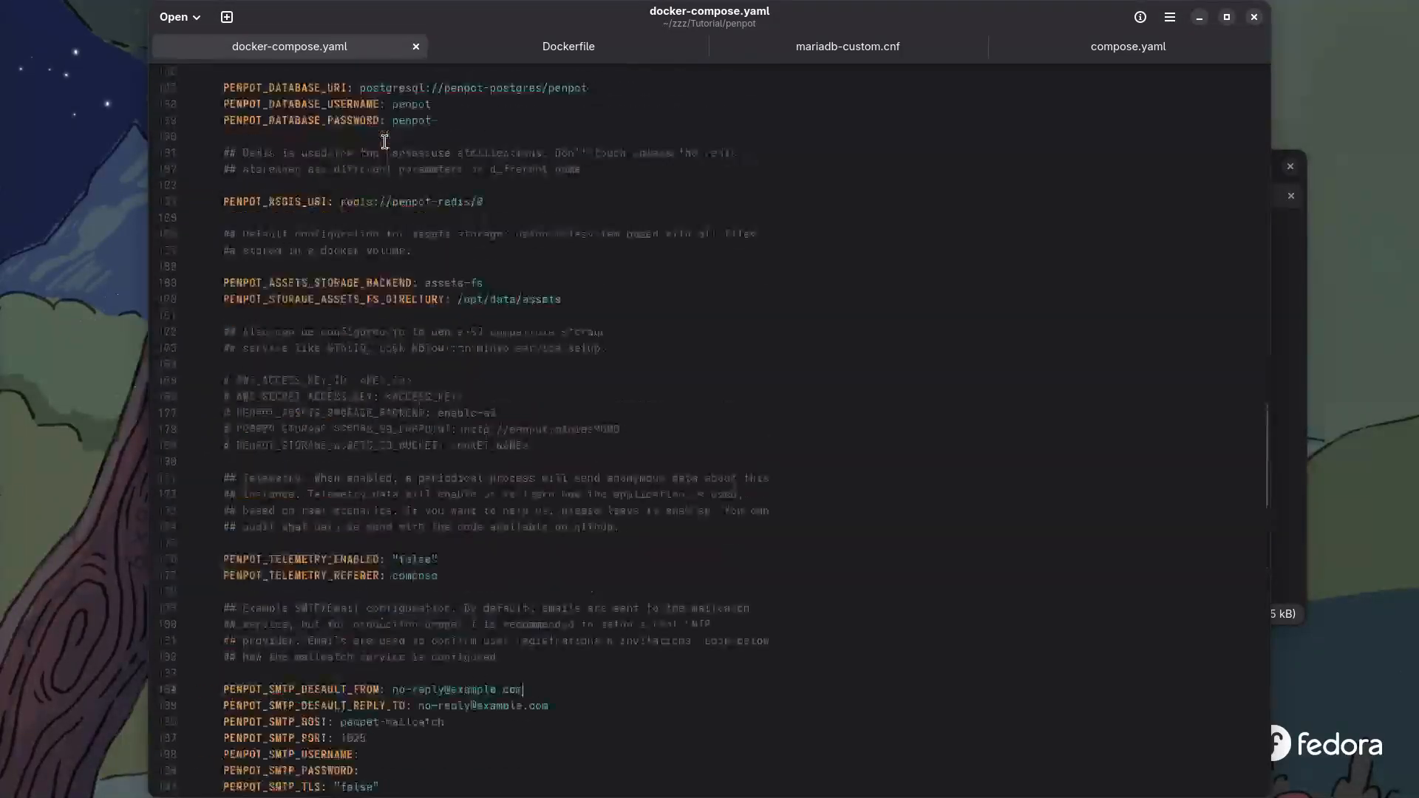
{"action": "scroll", "coordinate": [385, 141], "scroll_direction": "up", "scroll_amount": 20}
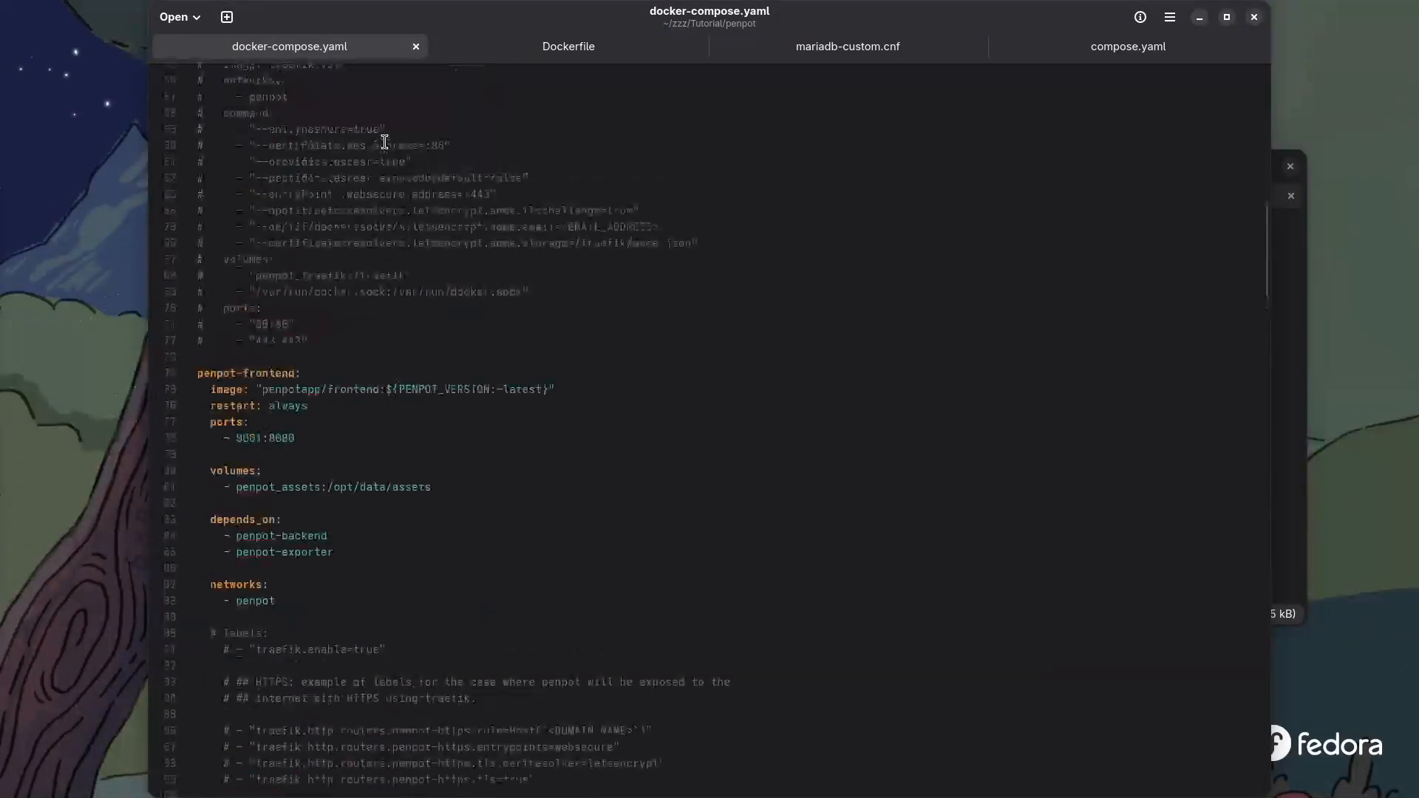
{"action": "scroll", "coordinate": [385, 142], "scroll_direction": "up", "scroll_amount": 4}
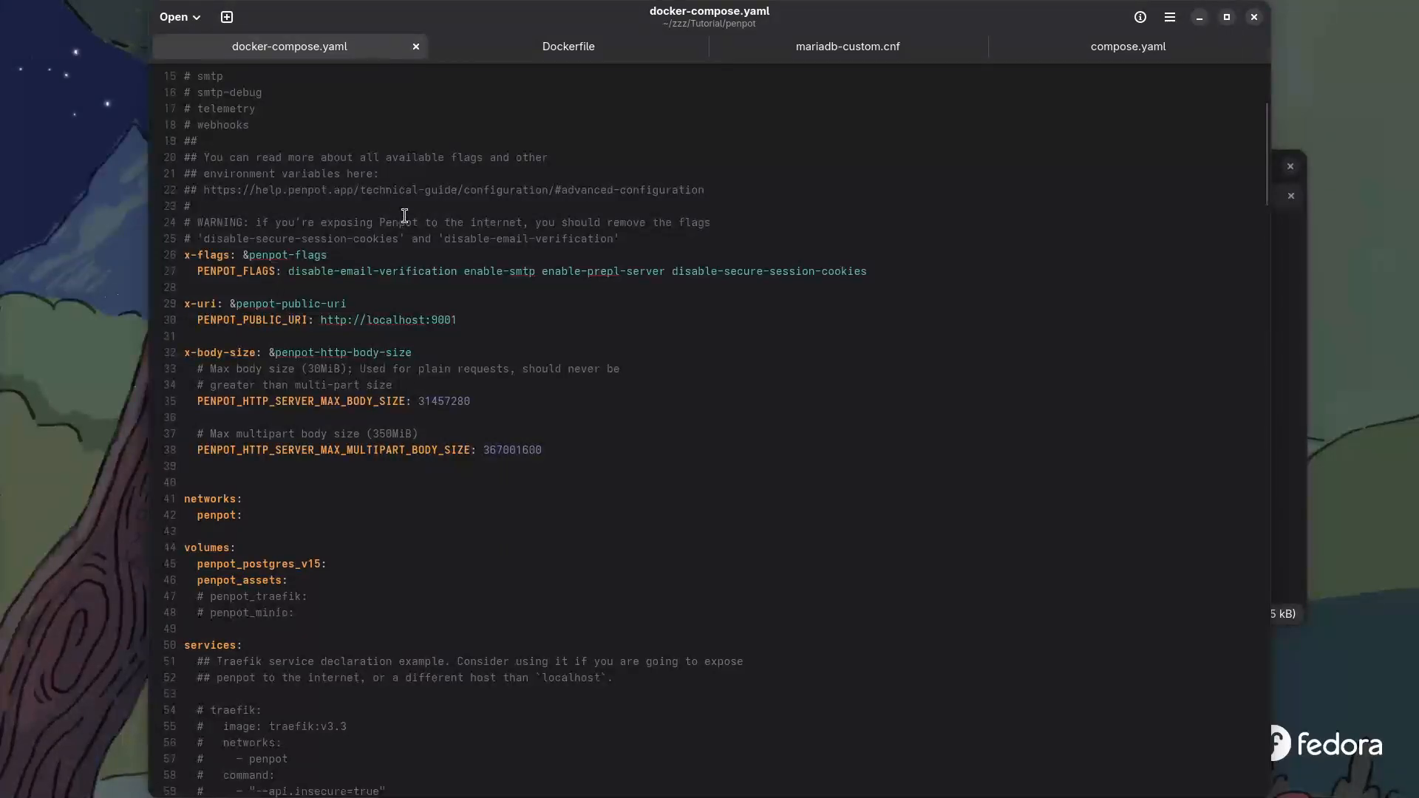
{"action": "scroll", "coordinate": [436, 234], "scroll_direction": "down", "scroll_amount": 6}
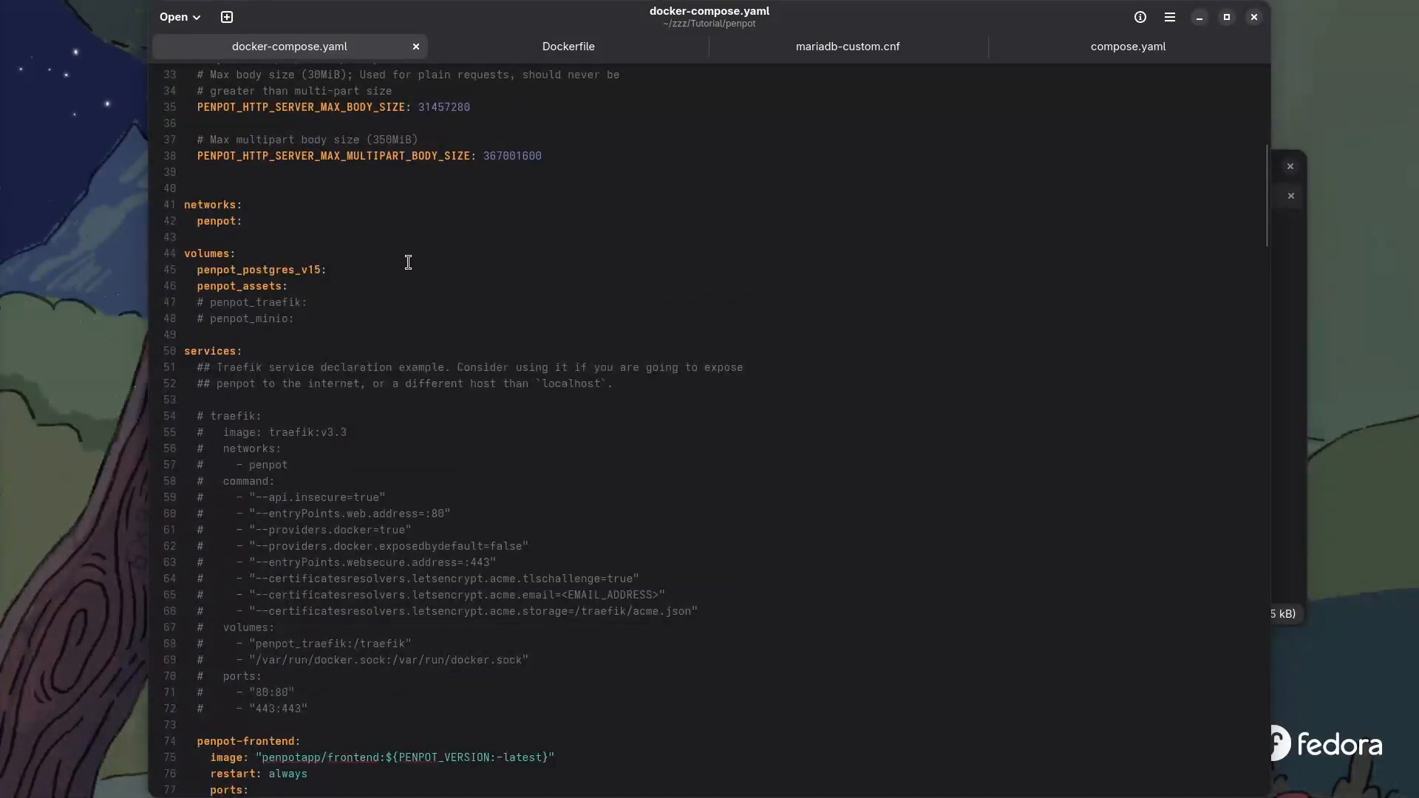
{"action": "scroll", "coordinate": [386, 247], "scroll_direction": "down", "scroll_amount": 9}
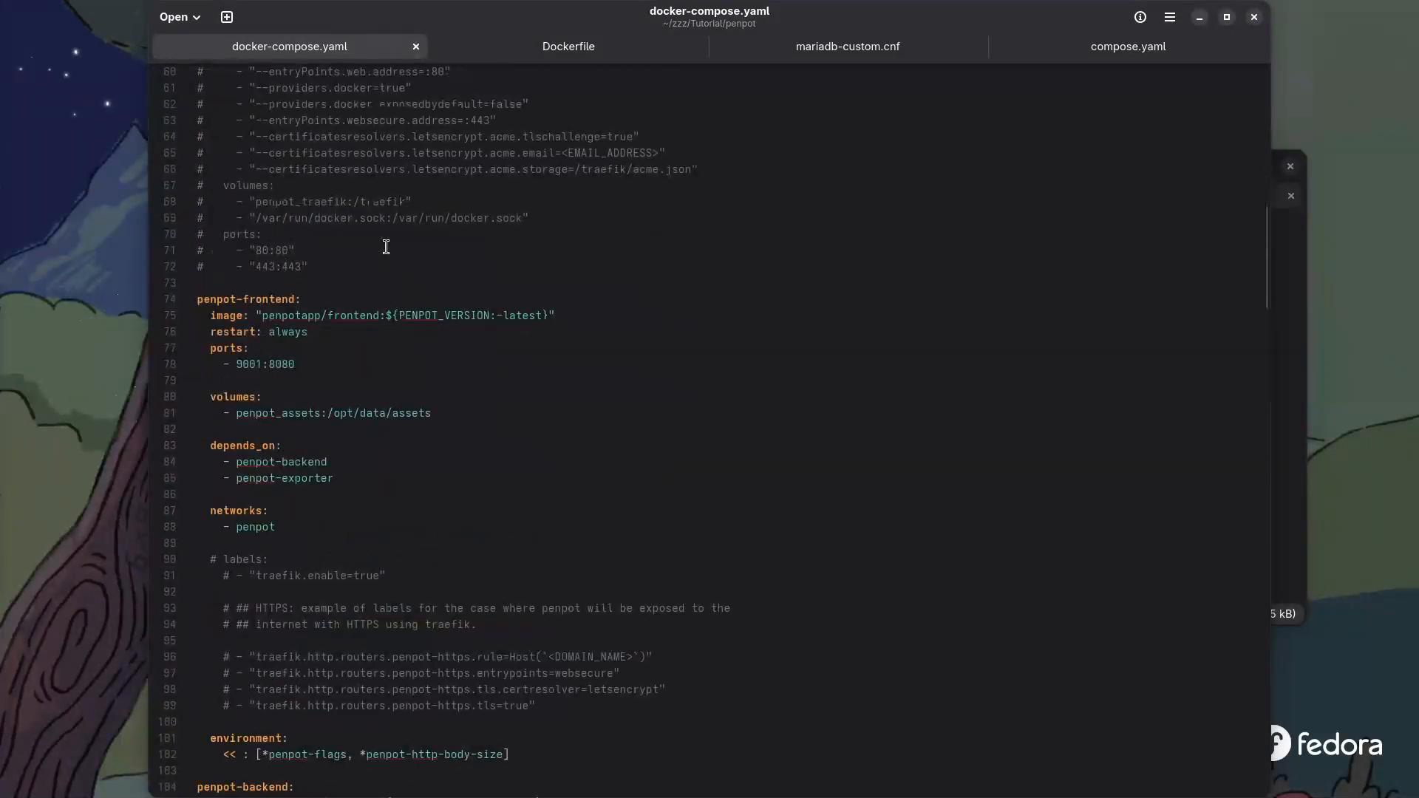
{"action": "scroll", "coordinate": [386, 247], "scroll_direction": "down", "scroll_amount": 5}
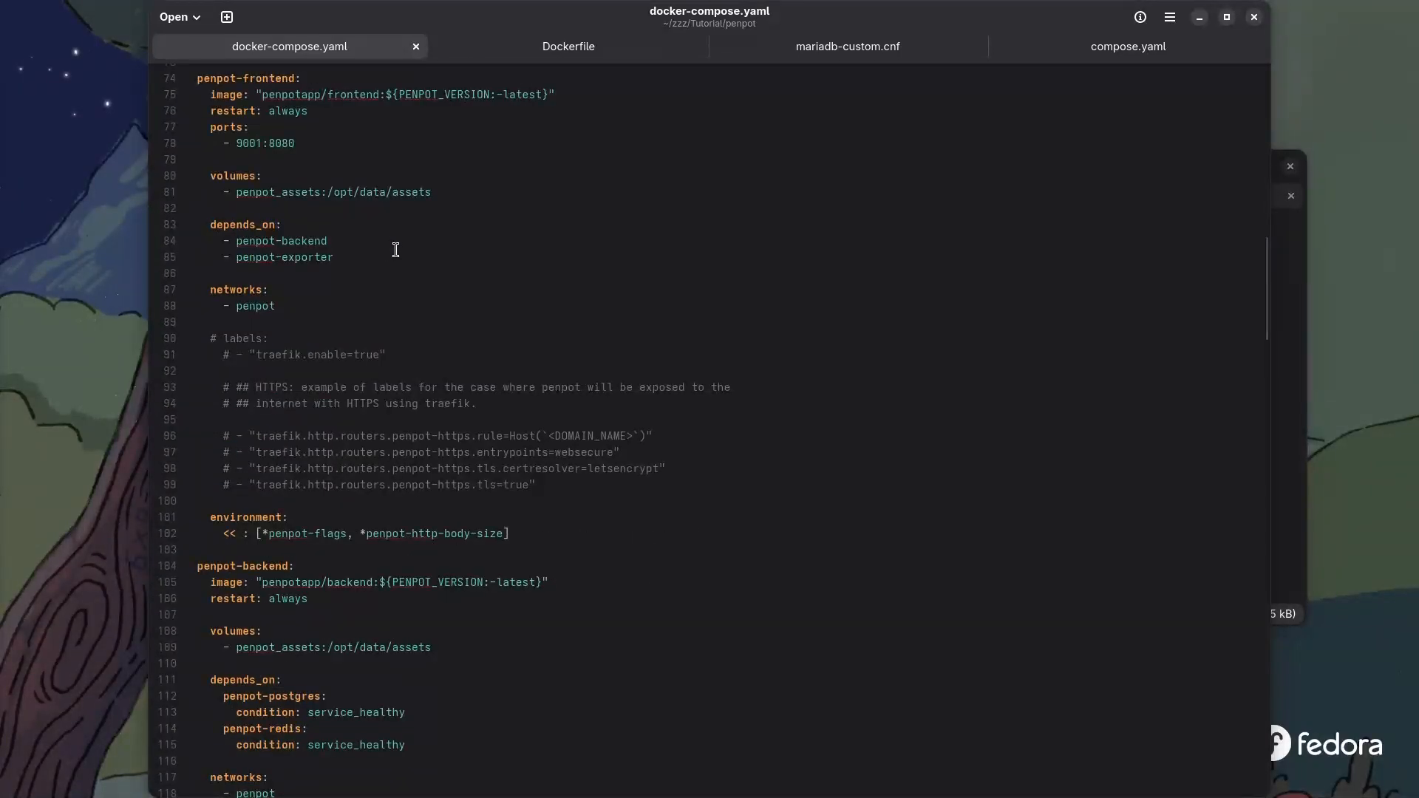
{"action": "scroll", "coordinate": [409, 243], "scroll_direction": "up", "scroll_amount": 17}
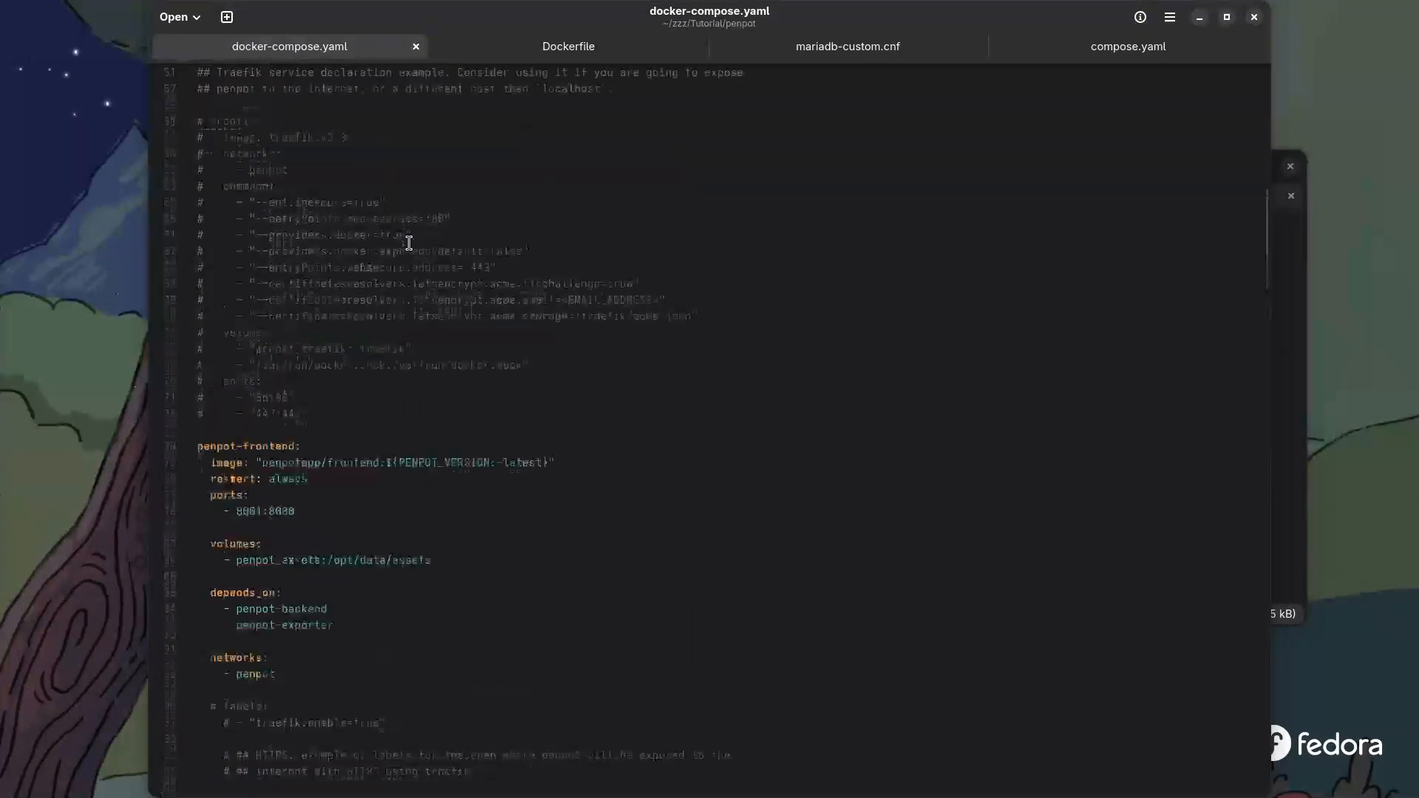
{"action": "scroll", "coordinate": [413, 245], "scroll_direction": "up", "scroll_amount": 6}
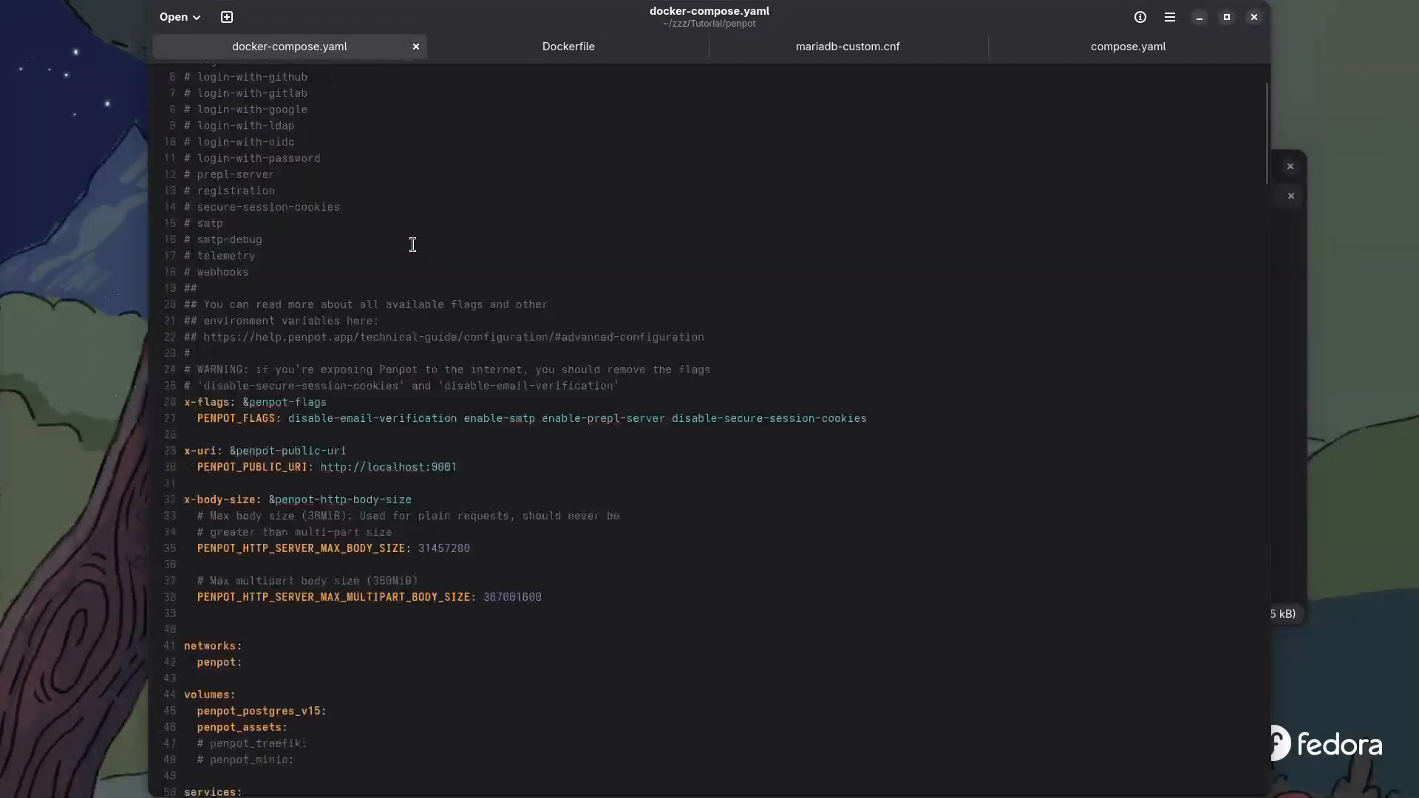
{"action": "scroll", "coordinate": [412, 245], "scroll_direction": "down", "scroll_amount": 20}
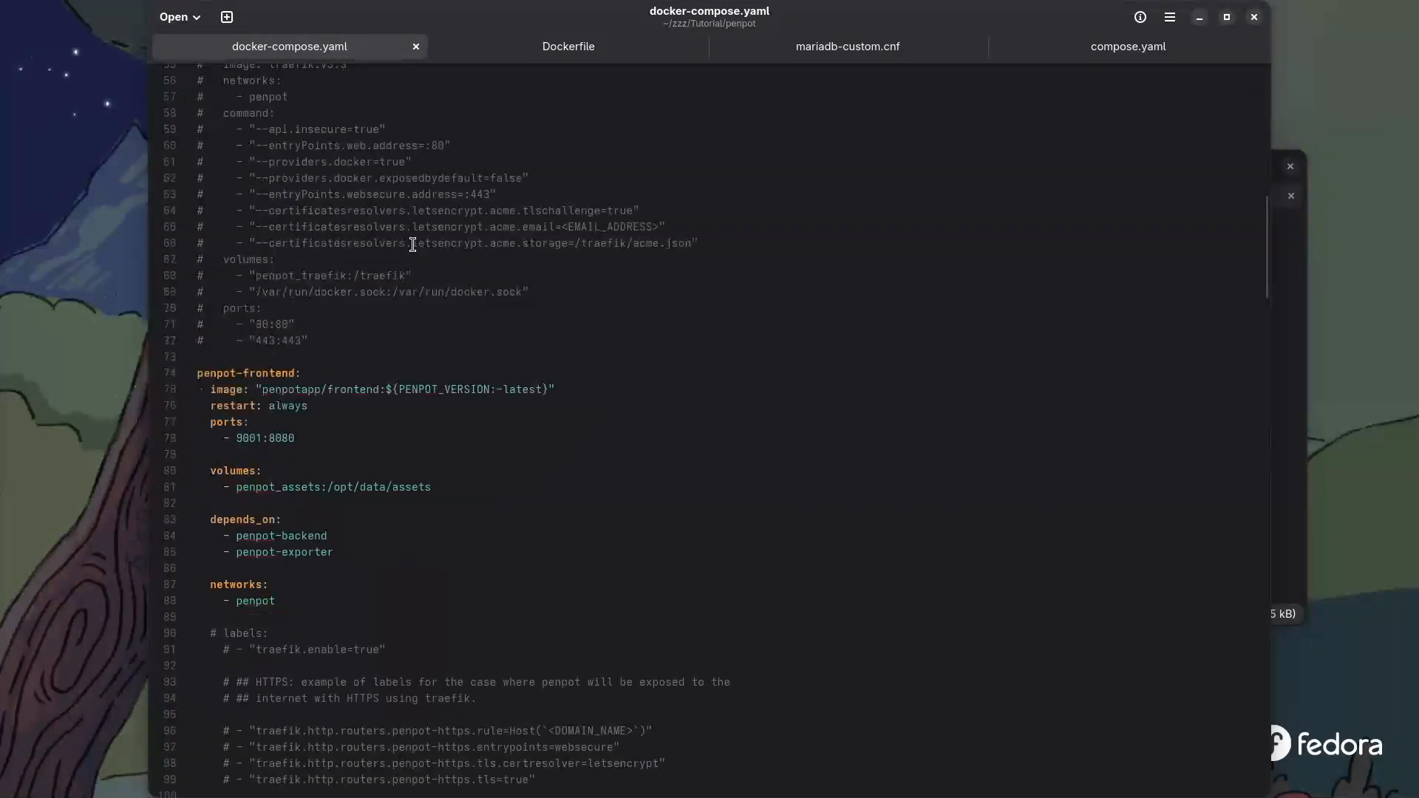
{"action": "scroll", "coordinate": [412, 245], "scroll_direction": "up", "scroll_amount": 7}
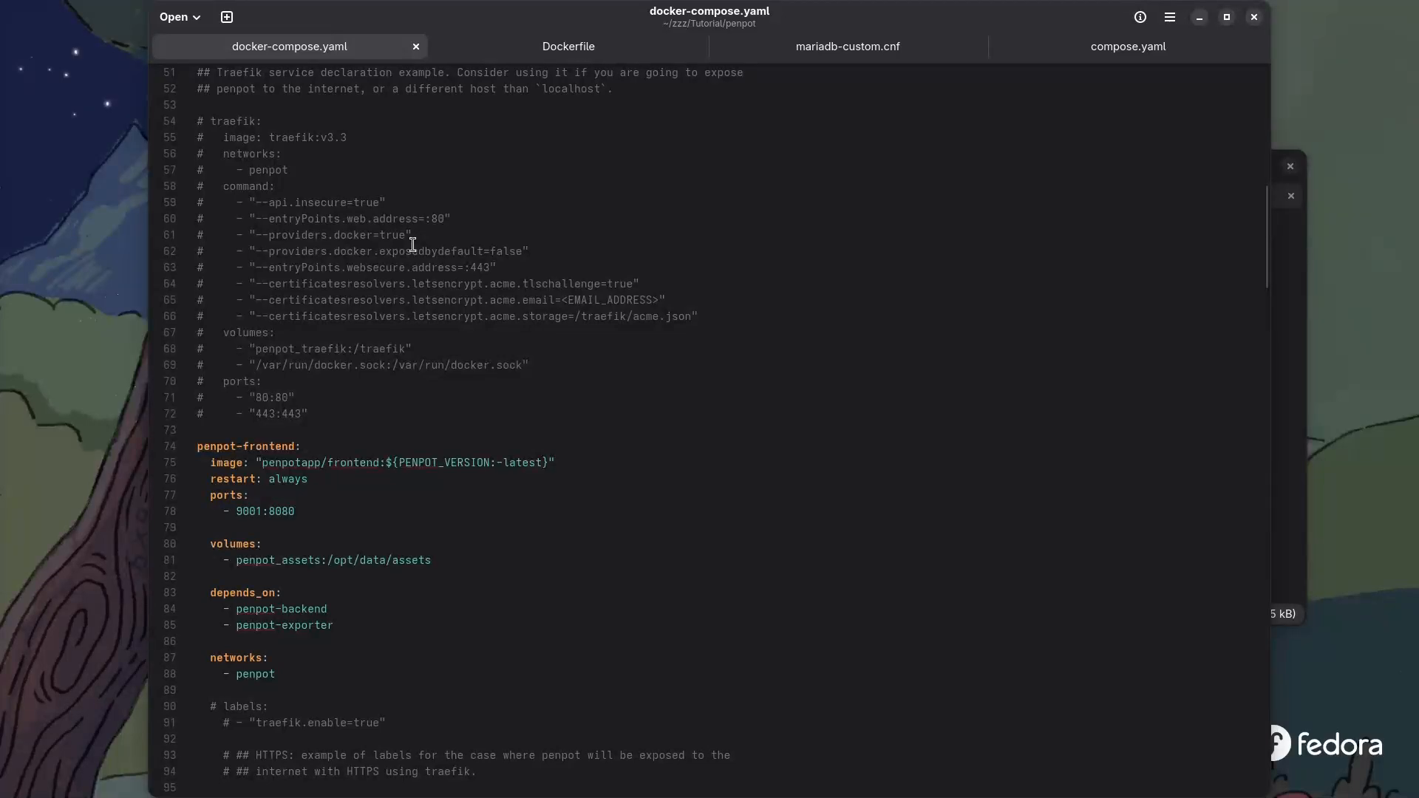
{"action": "scroll", "coordinate": [412, 244], "scroll_direction": "down", "scroll_amount": 20}
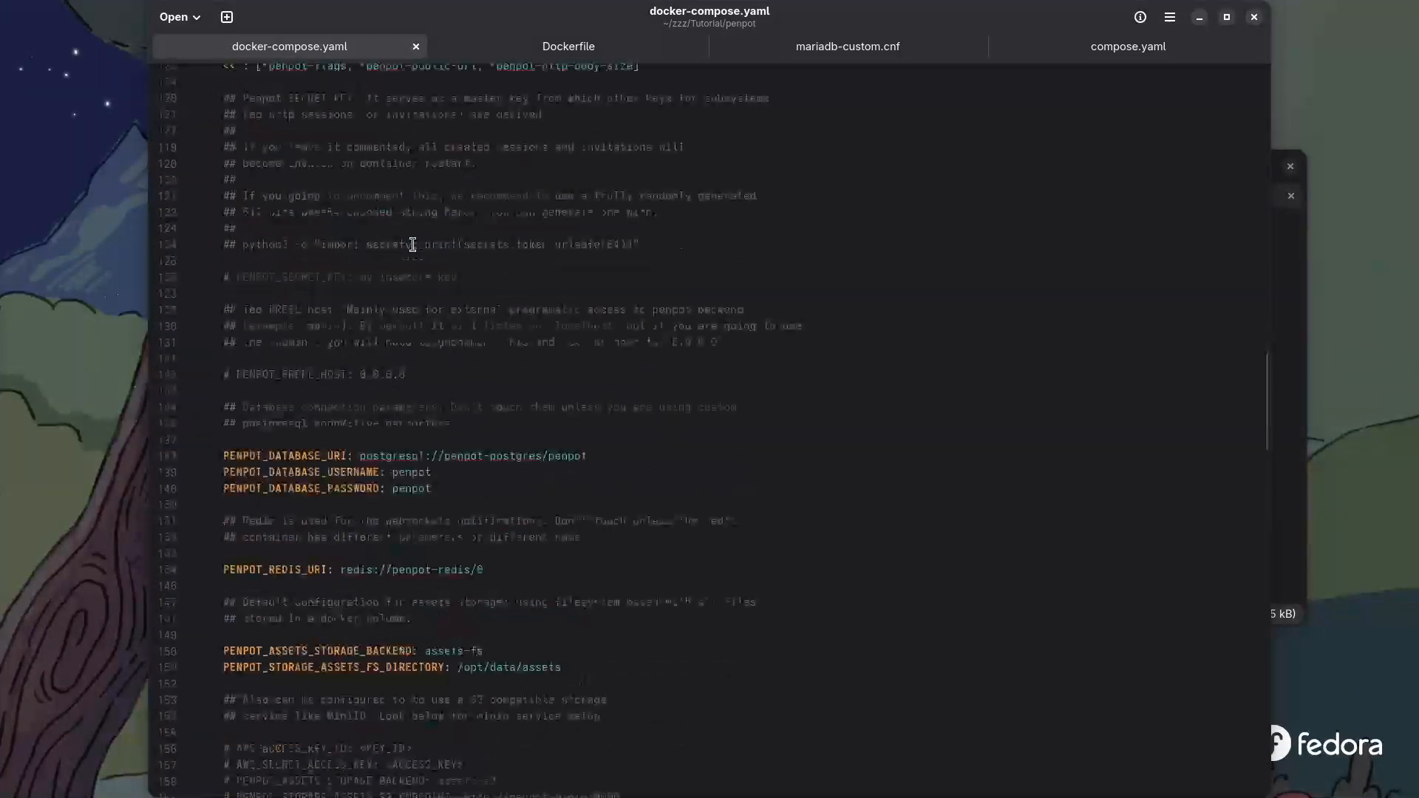
{"action": "scroll", "coordinate": [413, 244], "scroll_direction": "down", "scroll_amount": 9}
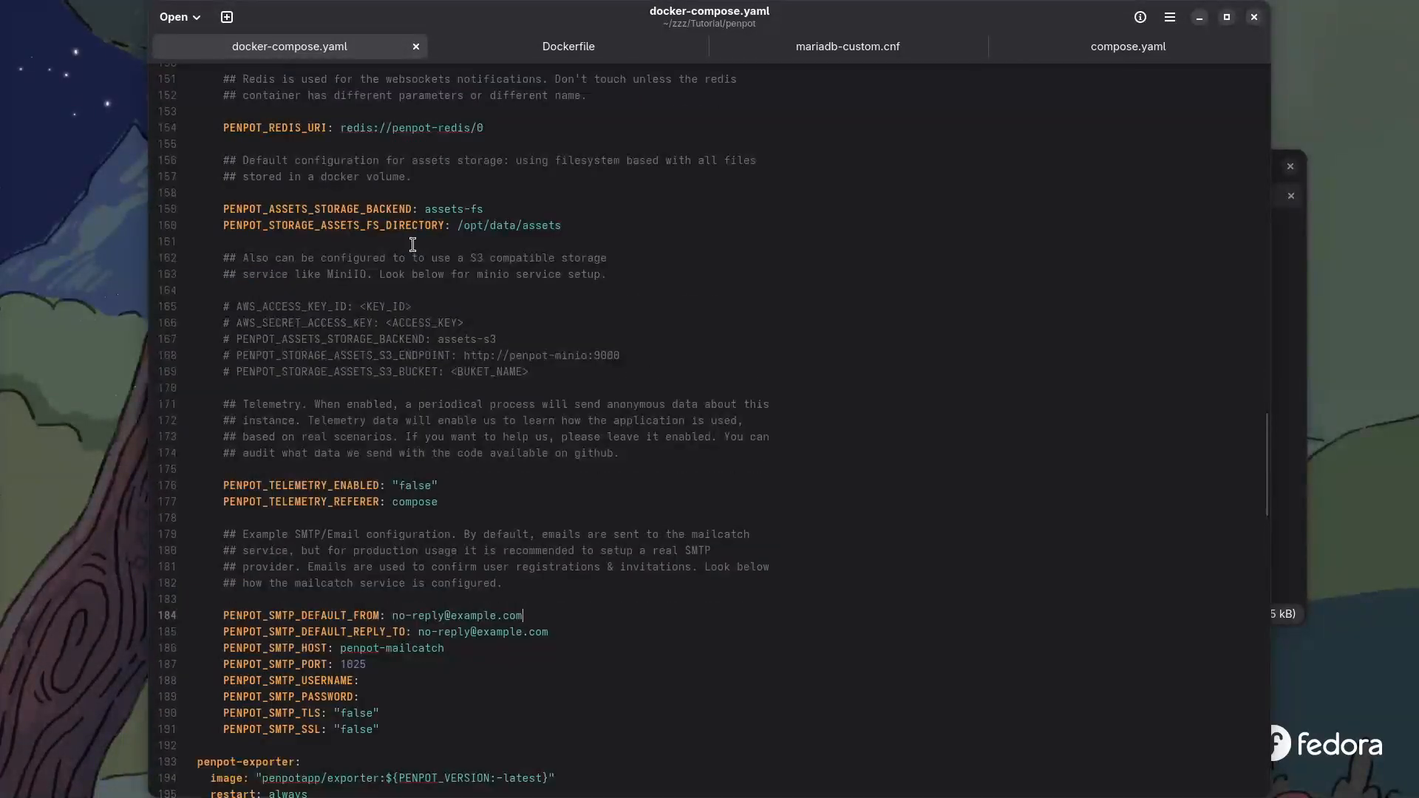
{"action": "scroll", "coordinate": [412, 245], "scroll_direction": "down", "scroll_amount": 6}
{"action": "scroll", "coordinate": [404, 439], "scroll_direction": "down", "scroll_amount": 9}
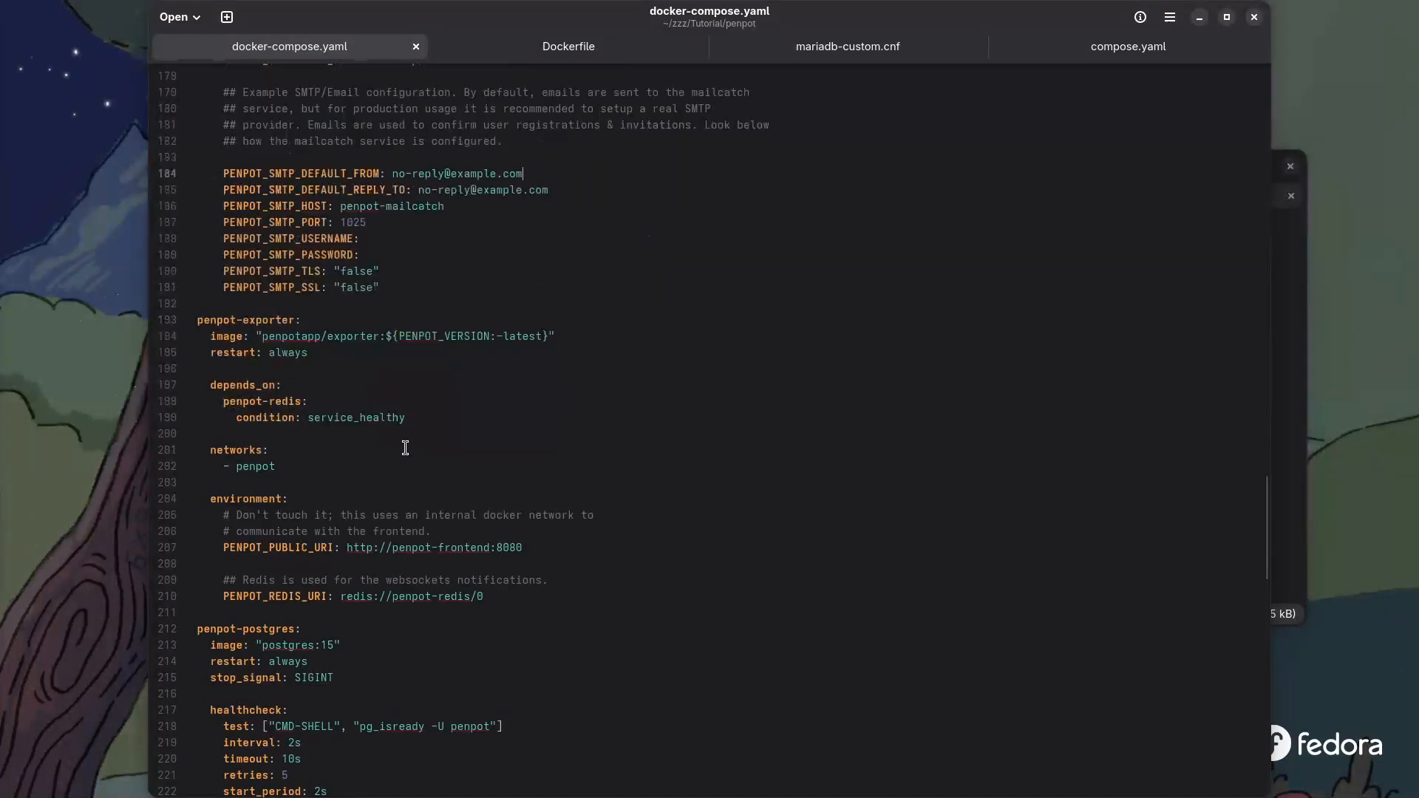
{"action": "scroll", "coordinate": [405, 448], "scroll_direction": "down", "scroll_amount": 12}
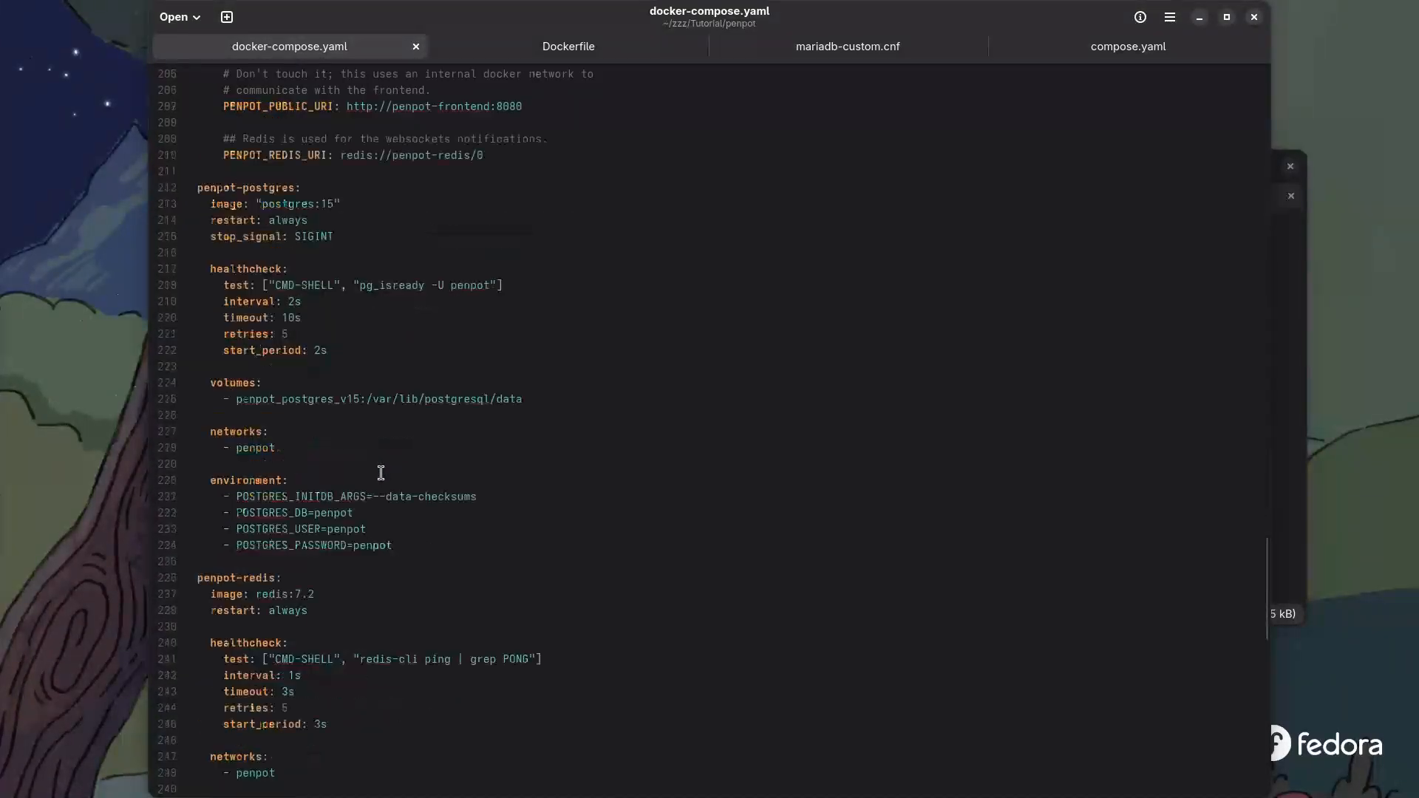
{"action": "scroll", "coordinate": [381, 473], "scroll_direction": "down", "scroll_amount": 6}
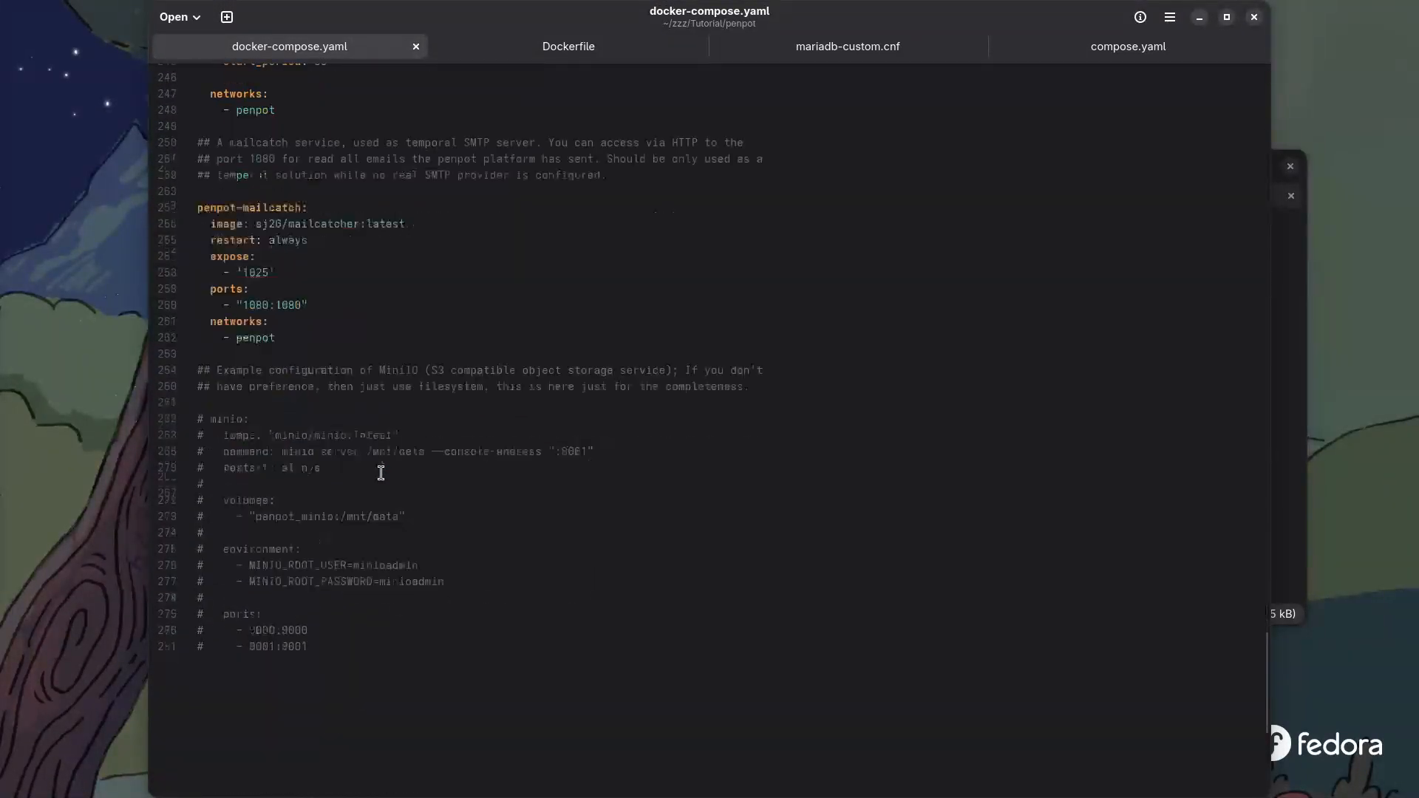
{"action": "scroll", "coordinate": [381, 473], "scroll_direction": "up", "scroll_amount": 12}
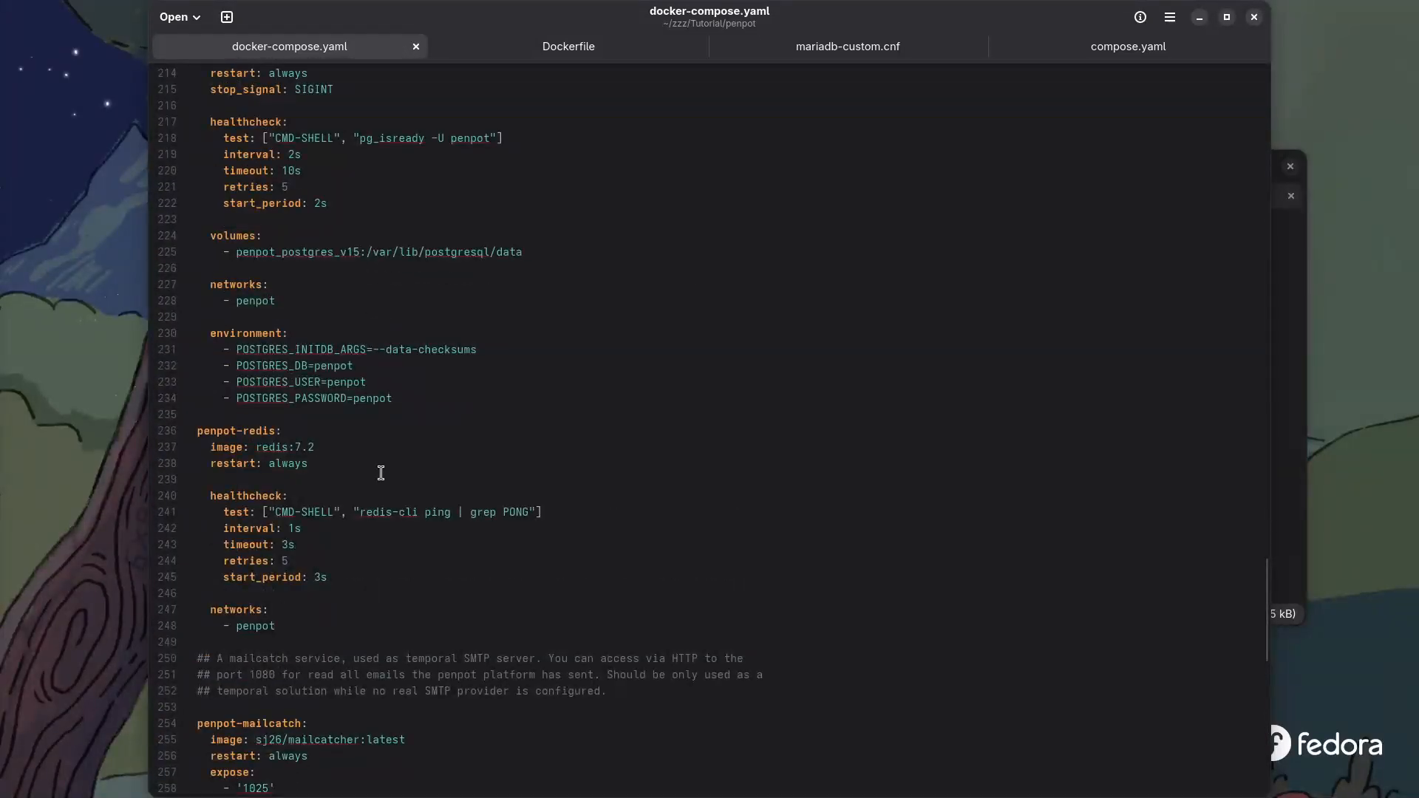
{"action": "scroll", "coordinate": [380, 473], "scroll_direction": "up", "scroll_amount": 4}
{"action": "scroll", "coordinate": [381, 473], "scroll_direction": "up", "scroll_amount": 7}
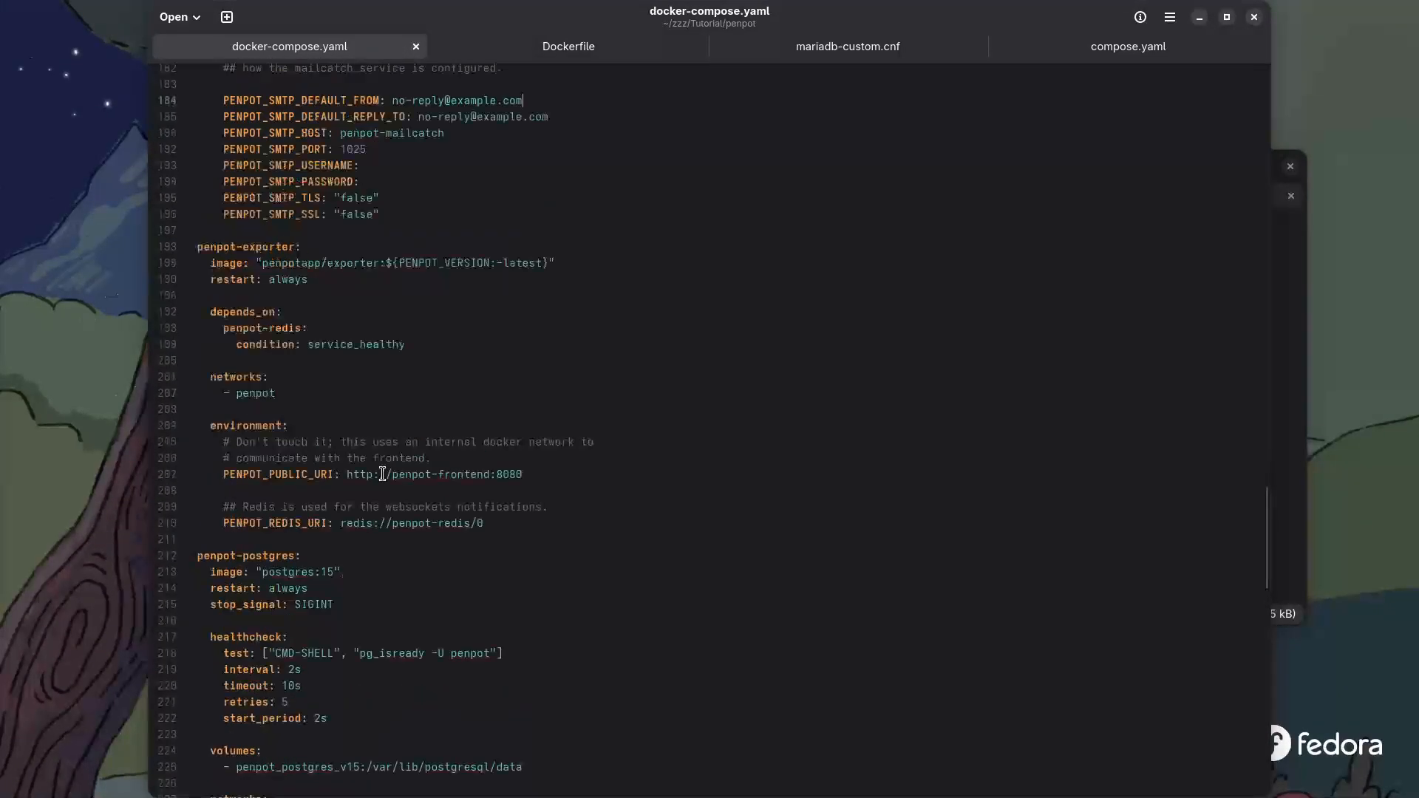
{"action": "scroll", "coordinate": [382, 474], "scroll_direction": "up", "scroll_amount": 7}
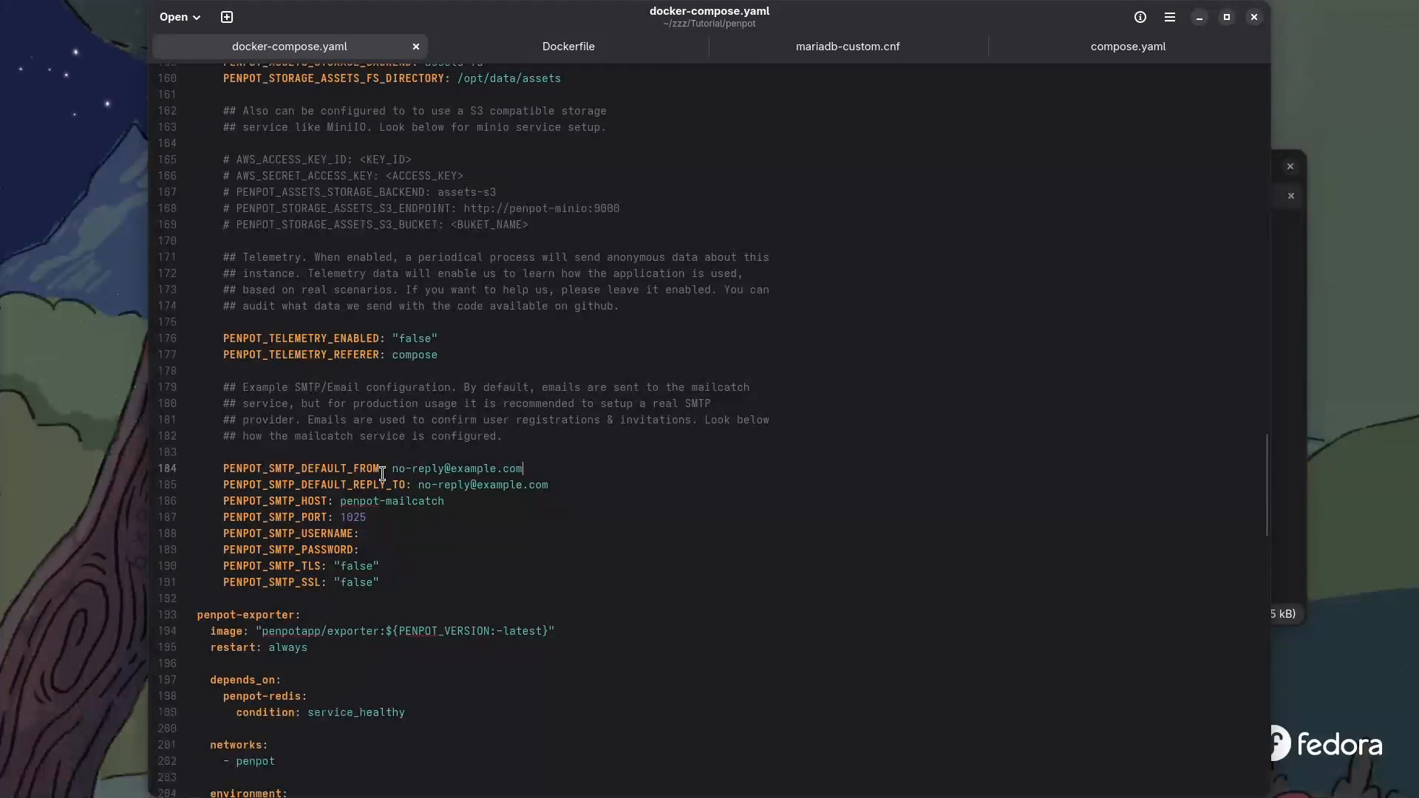
{"action": "scroll", "coordinate": [381, 469], "scroll_direction": "up", "scroll_amount": 4}
{"action": "scroll", "coordinate": [382, 469], "scroll_direction": "up", "scroll_amount": 5}
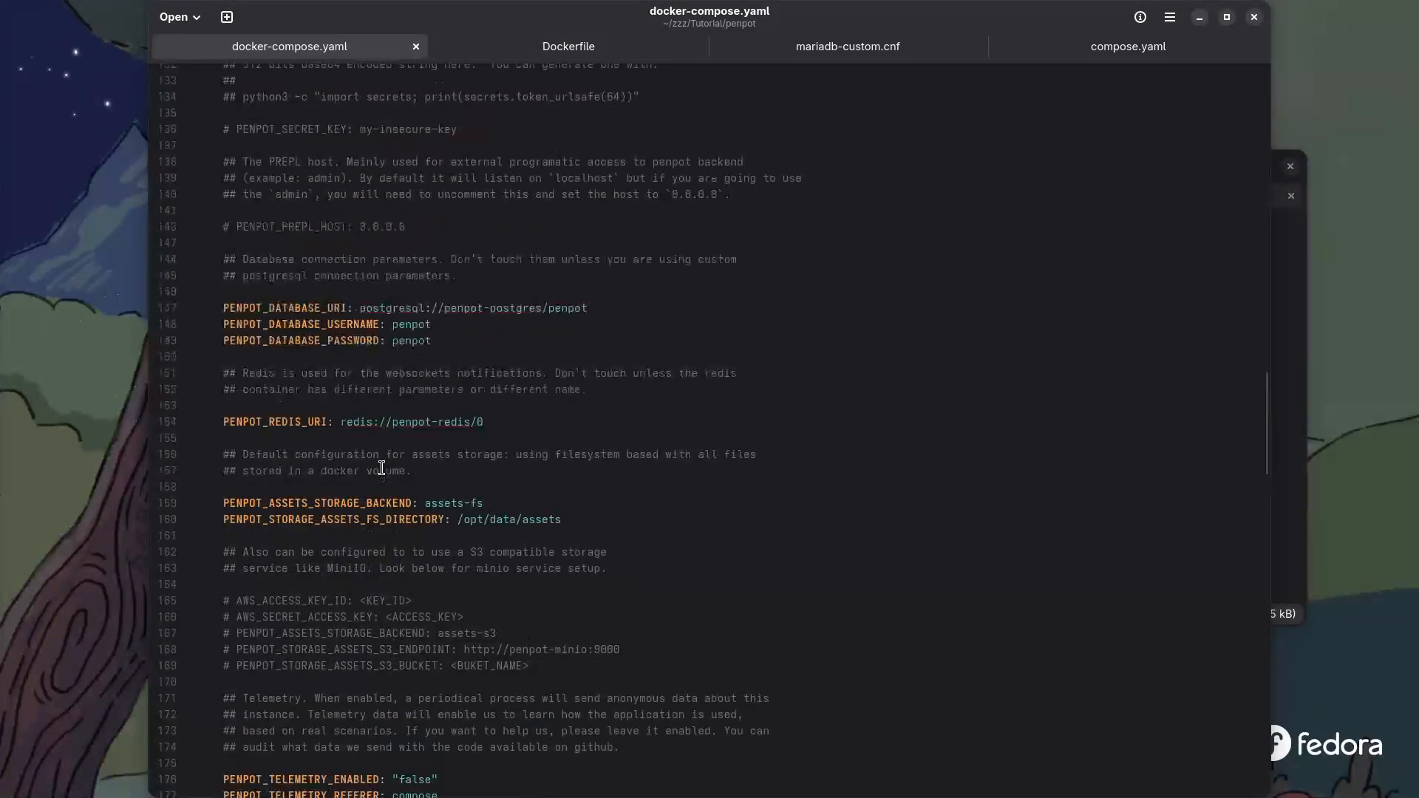
{"action": "scroll", "coordinate": [381, 468], "scroll_direction": "up", "scroll_amount": 12}
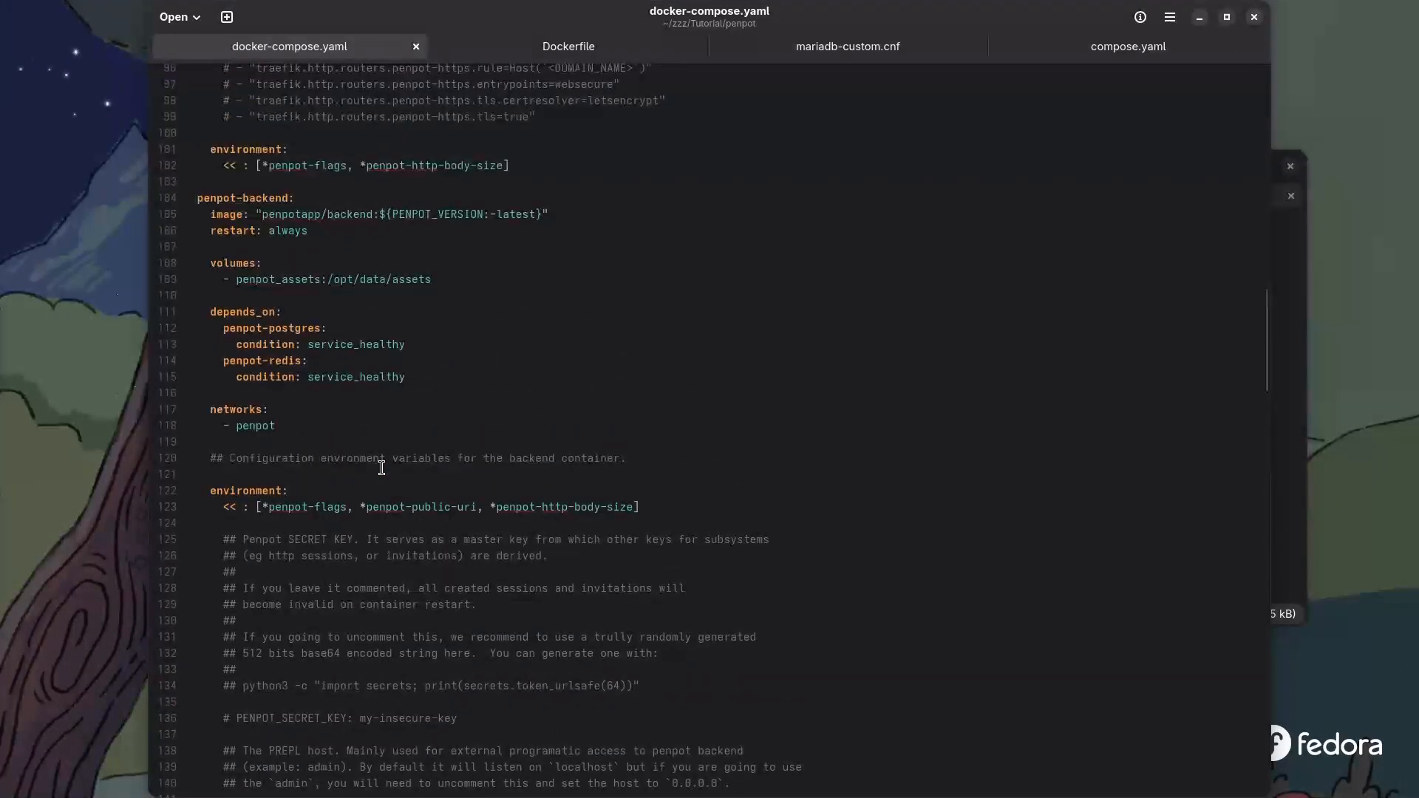
{"action": "scroll", "coordinate": [382, 468], "scroll_direction": "up", "scroll_amount": 4}
{"action": "scroll", "coordinate": [382, 467], "scroll_direction": "up", "scroll_amount": 2}
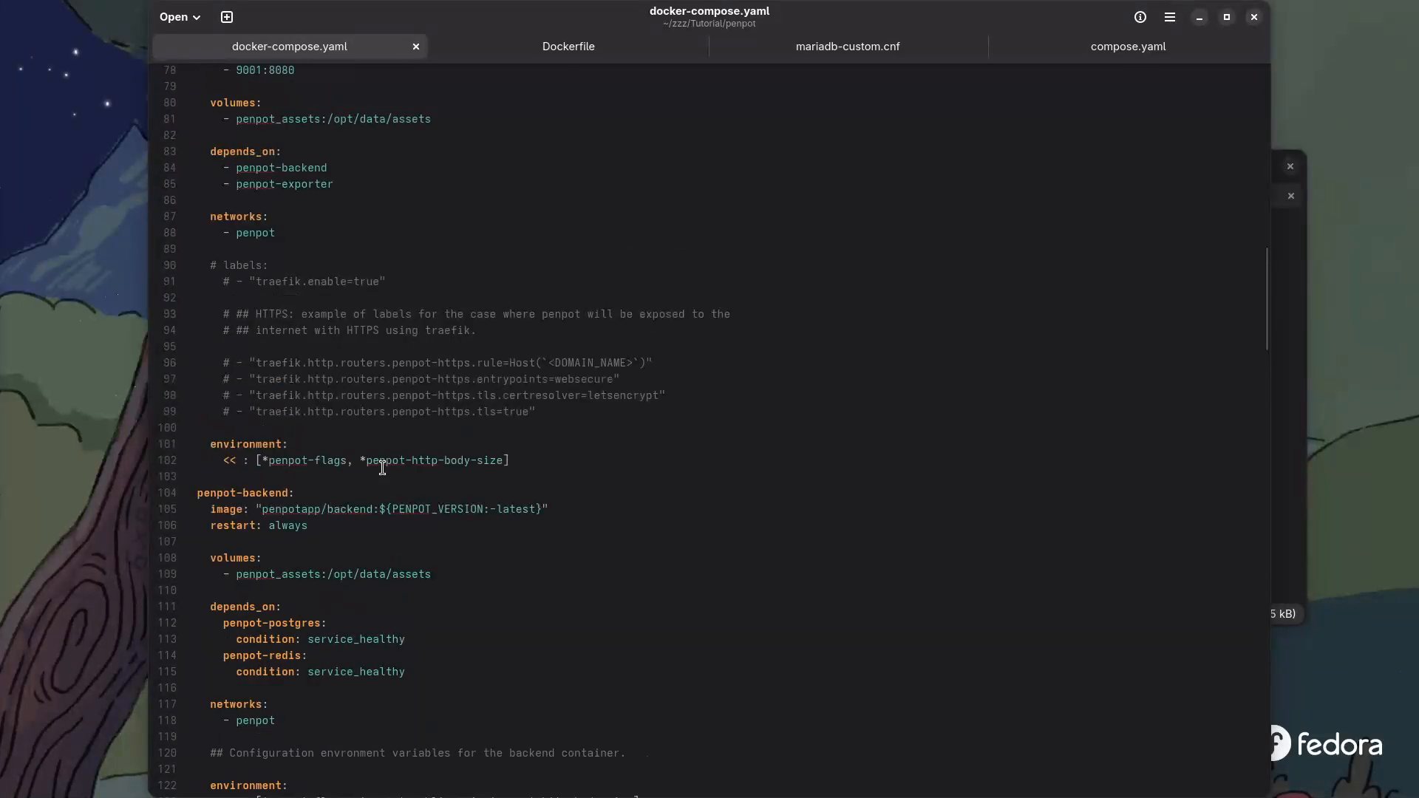
{"action": "scroll", "coordinate": [382, 468], "scroll_direction": "up", "scroll_amount": 8}
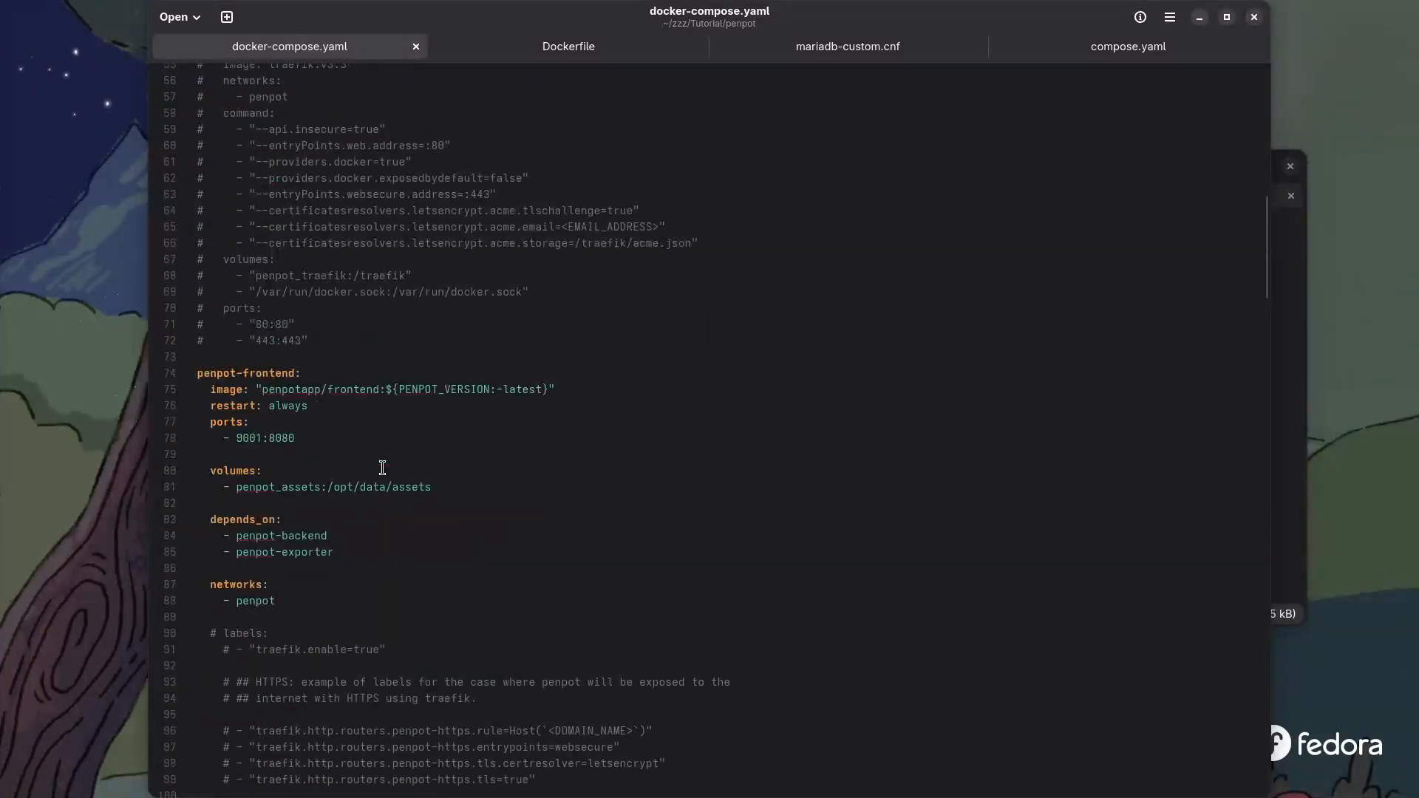
{"action": "scroll", "coordinate": [382, 468], "scroll_direction": "up", "scroll_amount": 3}
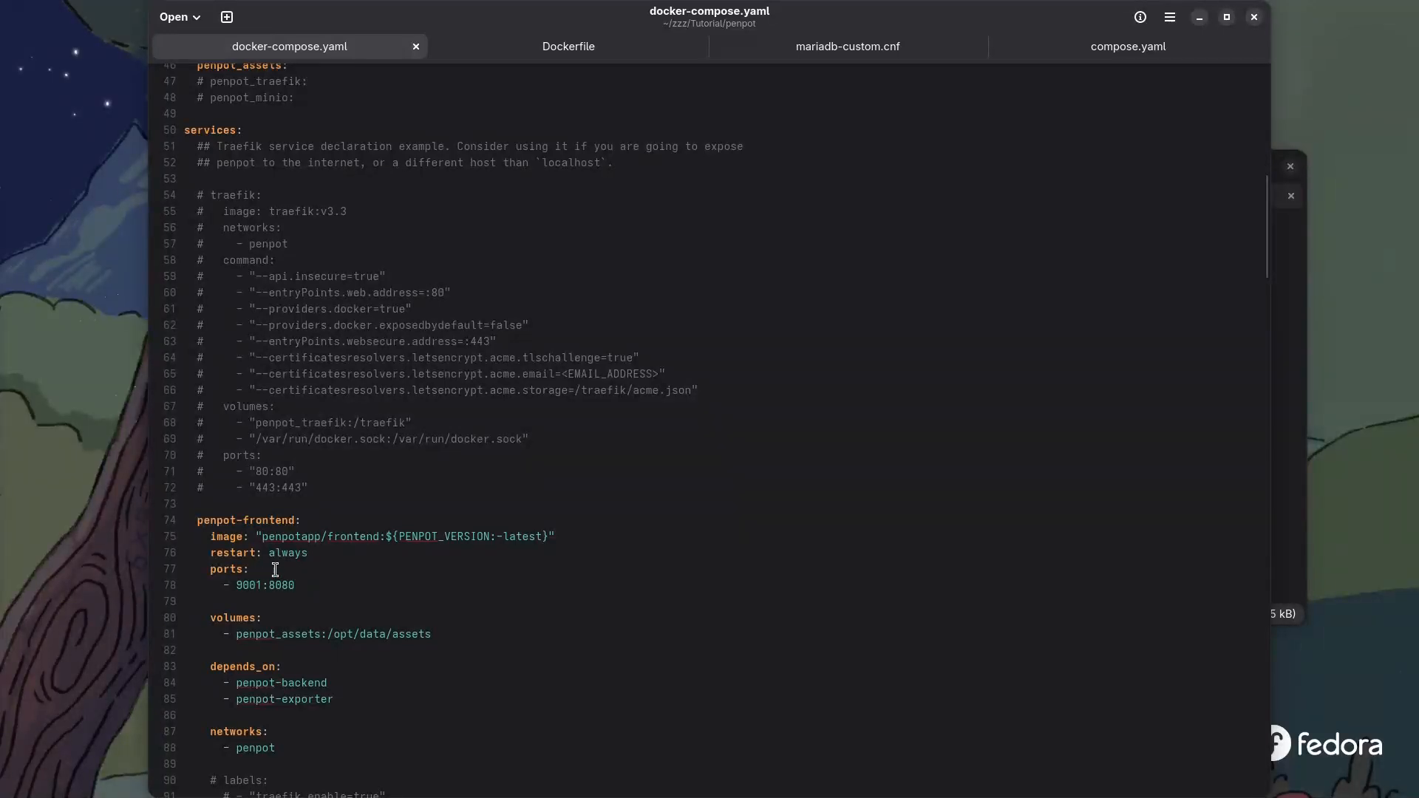
{"action": "scroll", "coordinate": [275, 570], "scroll_direction": "up", "scroll_amount": 13}
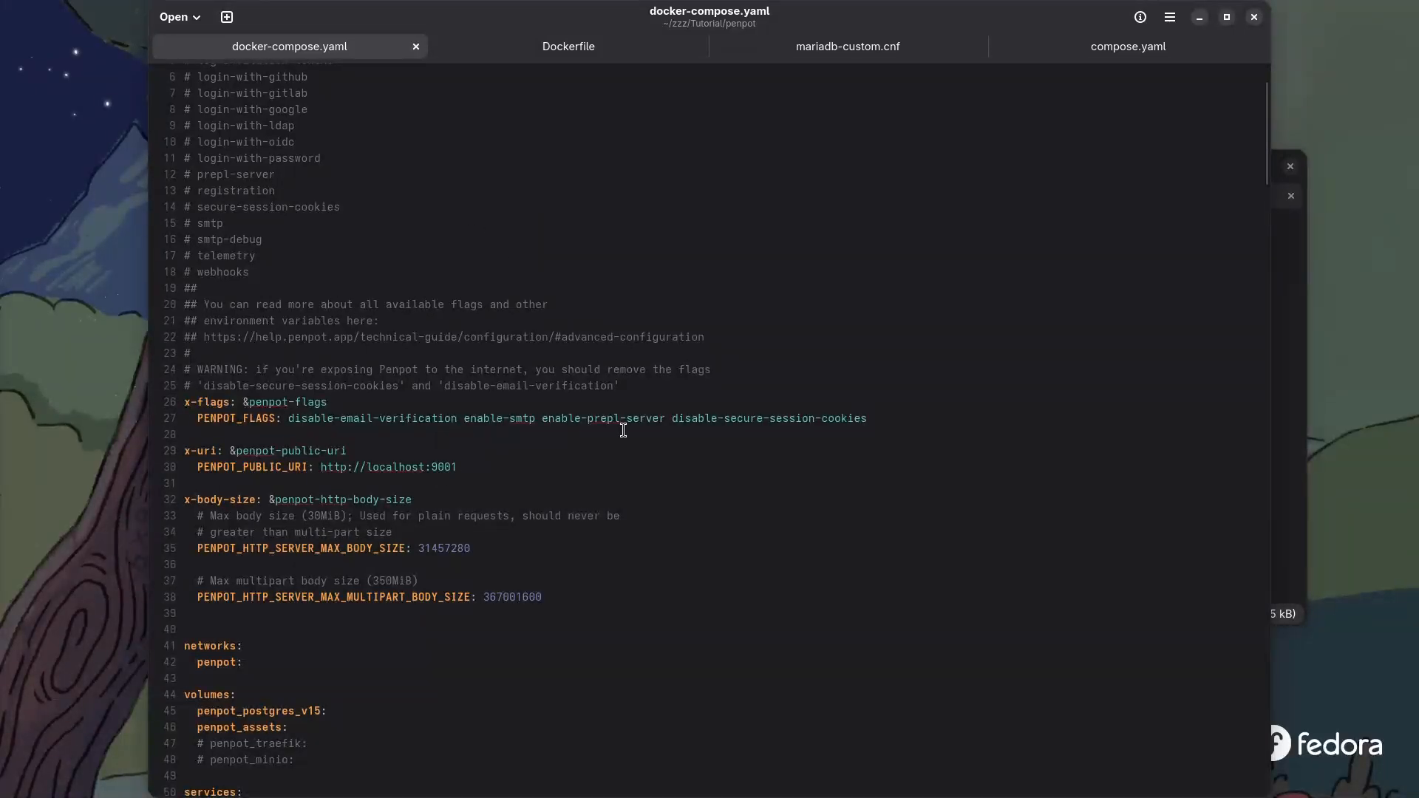
{"action": "left_click", "coordinate": [1254, 16]}
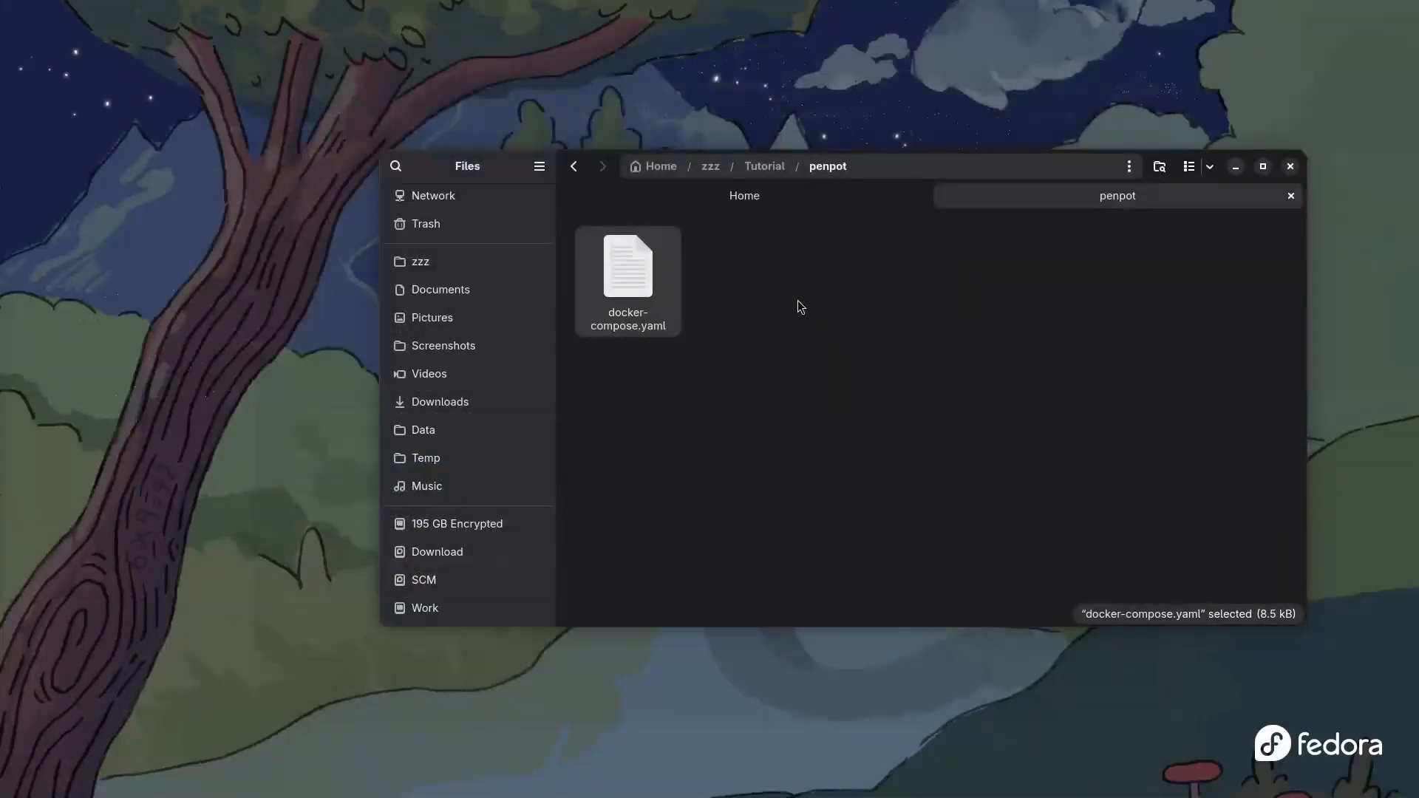
In LibreWolf, expand the Self Hosted Podman source block to show the Penpot YAML download command
{"action": "key", "text": "super"}
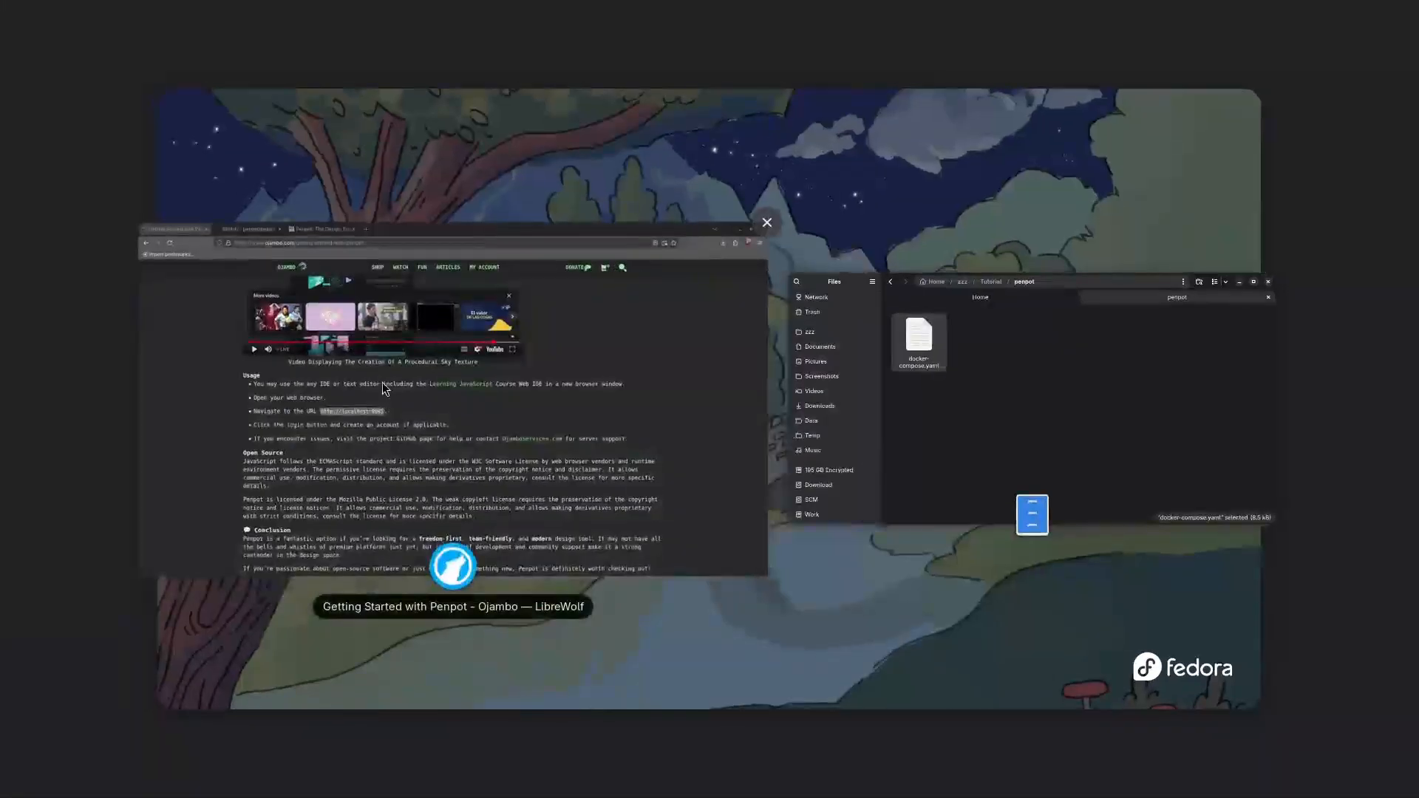
{"action": "left_click", "coordinate": [138, 437]}
{"action": "scroll", "coordinate": [164, 419], "scroll_direction": "up", "scroll_amount": 15}
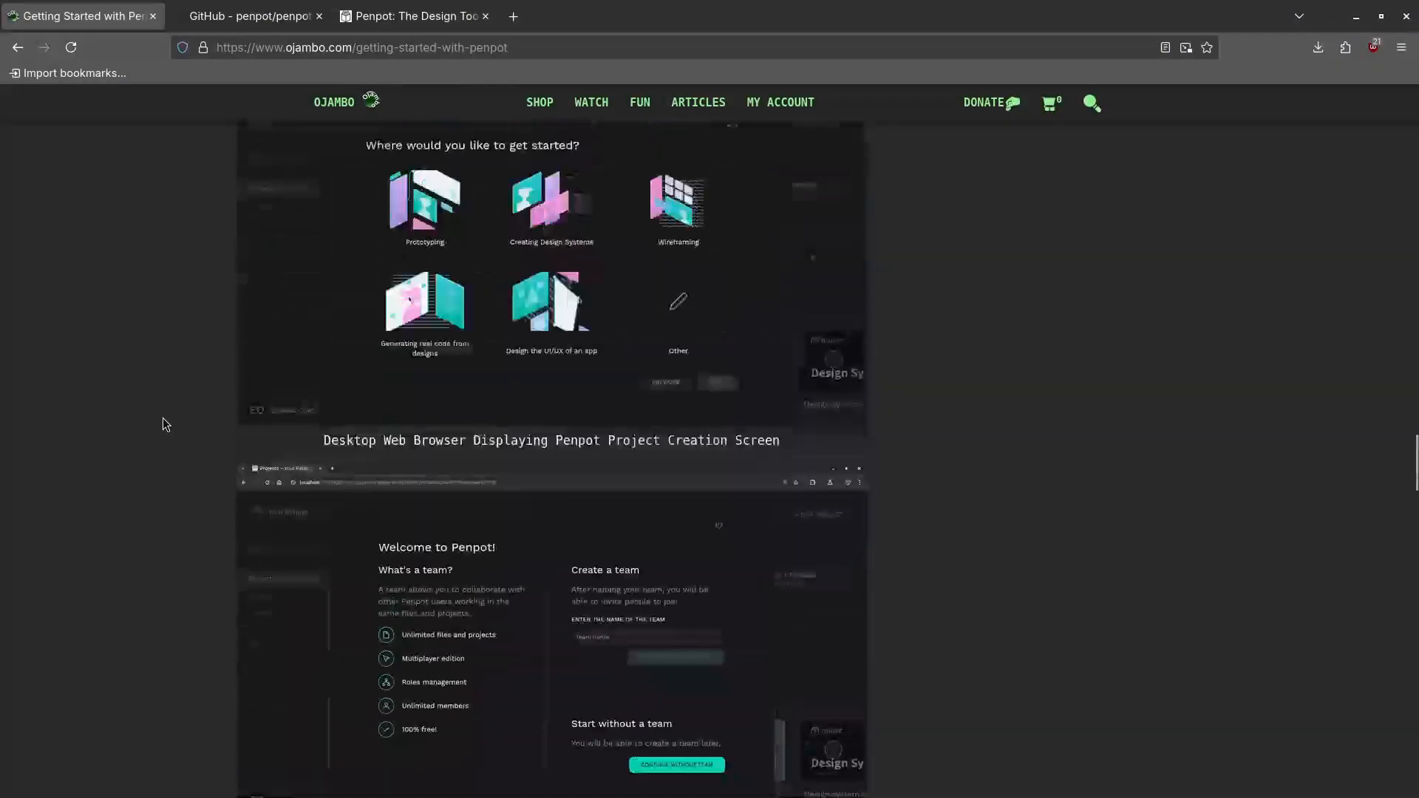
{"action": "scroll", "coordinate": [165, 424], "scroll_direction": "up", "scroll_amount": 20}
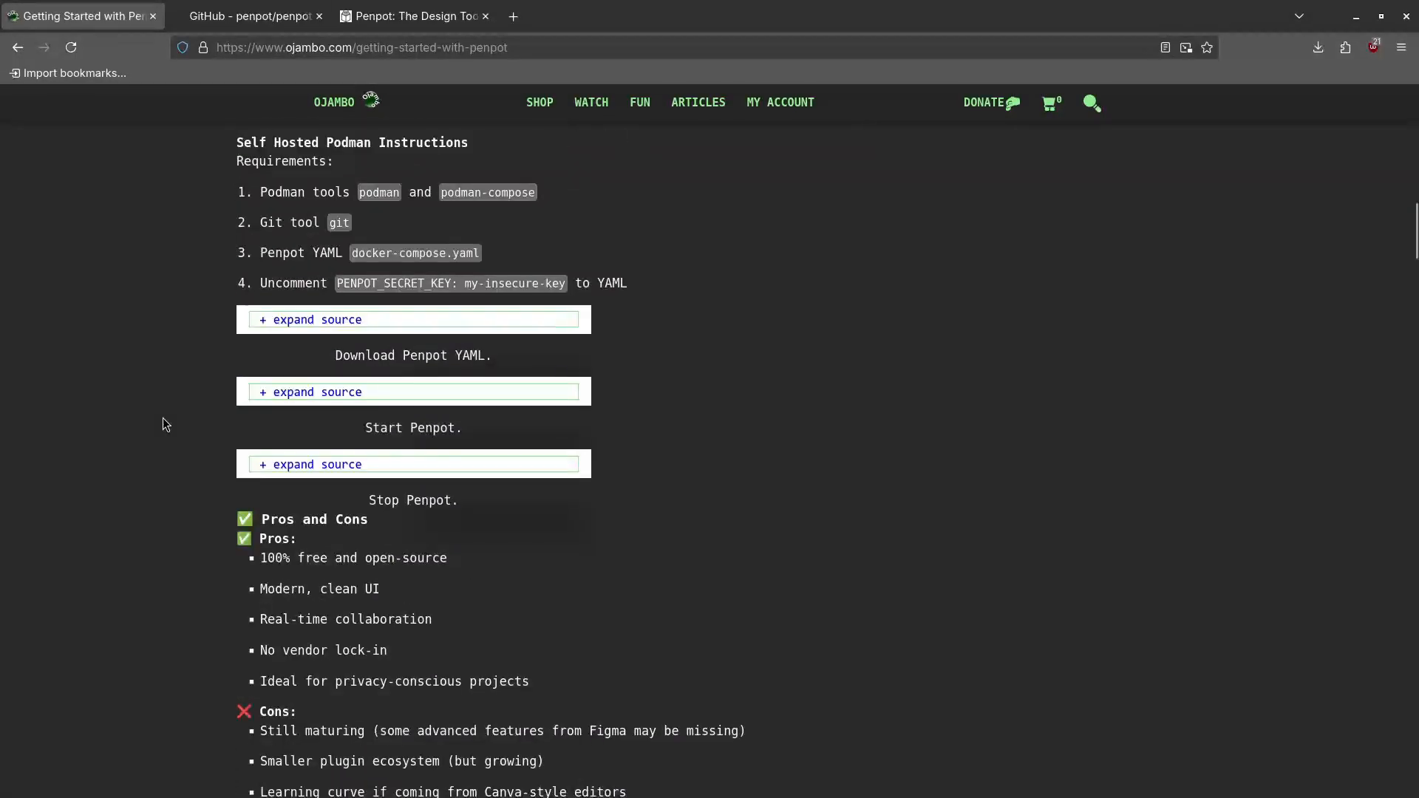
{"action": "left_click", "coordinate": [318, 320]}
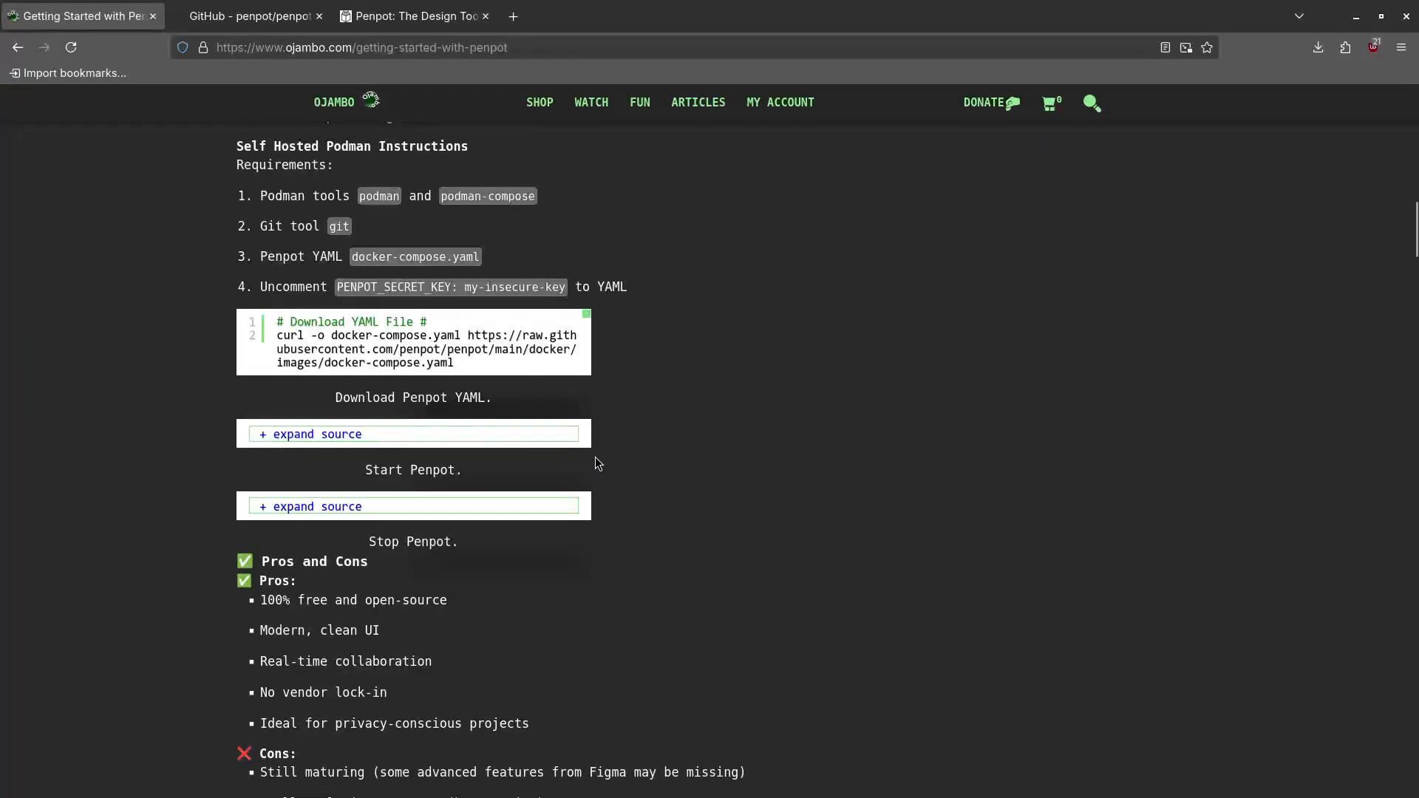
Open a terminal at ~/zzz/Tutorial/penpot from Files and minimize the browser
{"action": "key", "text": "super"}
{"action": "left_click", "coordinate": [915, 399]}
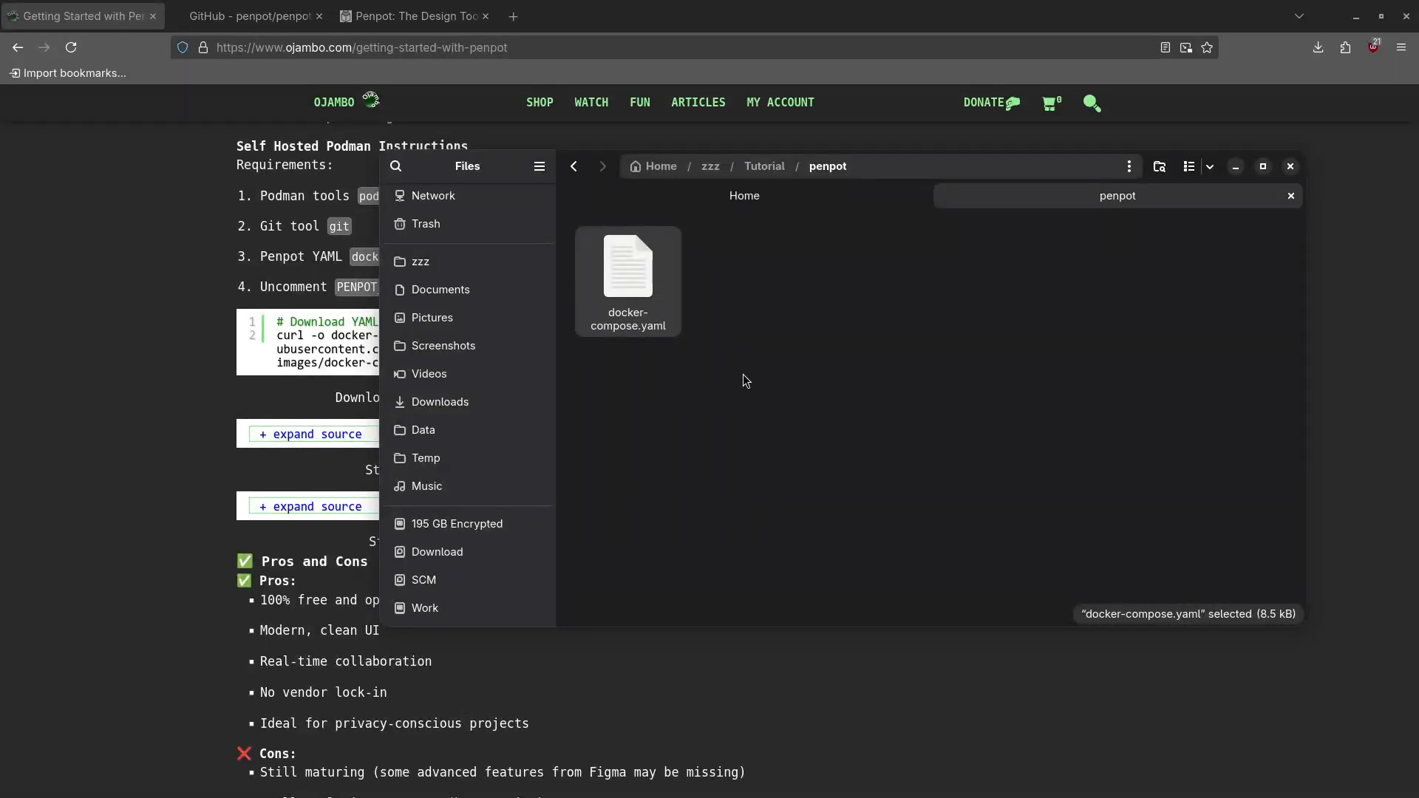
{"action": "right_click", "coordinate": [709, 402]}
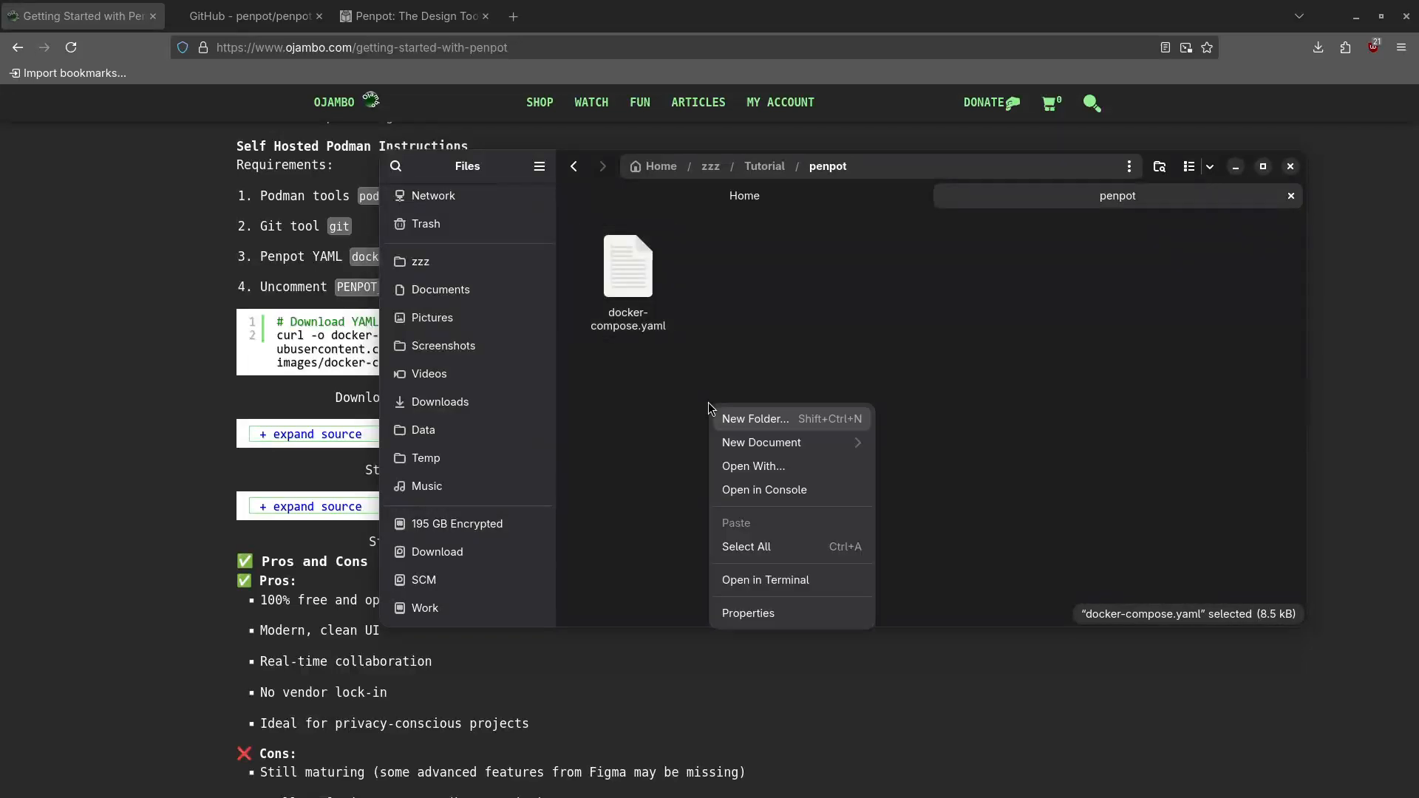
{"action": "key", "text": "Escape"}
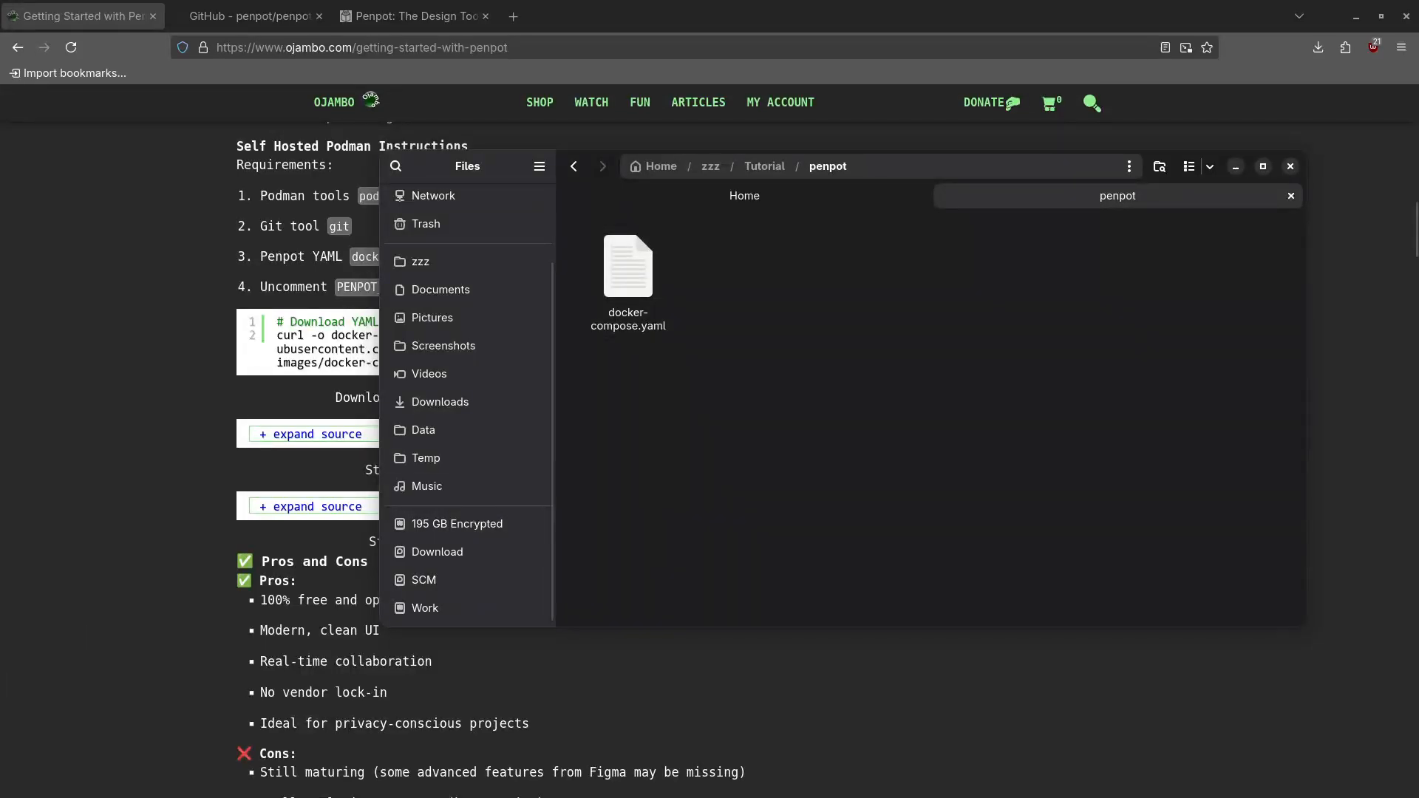
{"action": "left_click", "coordinate": [662, 7]}
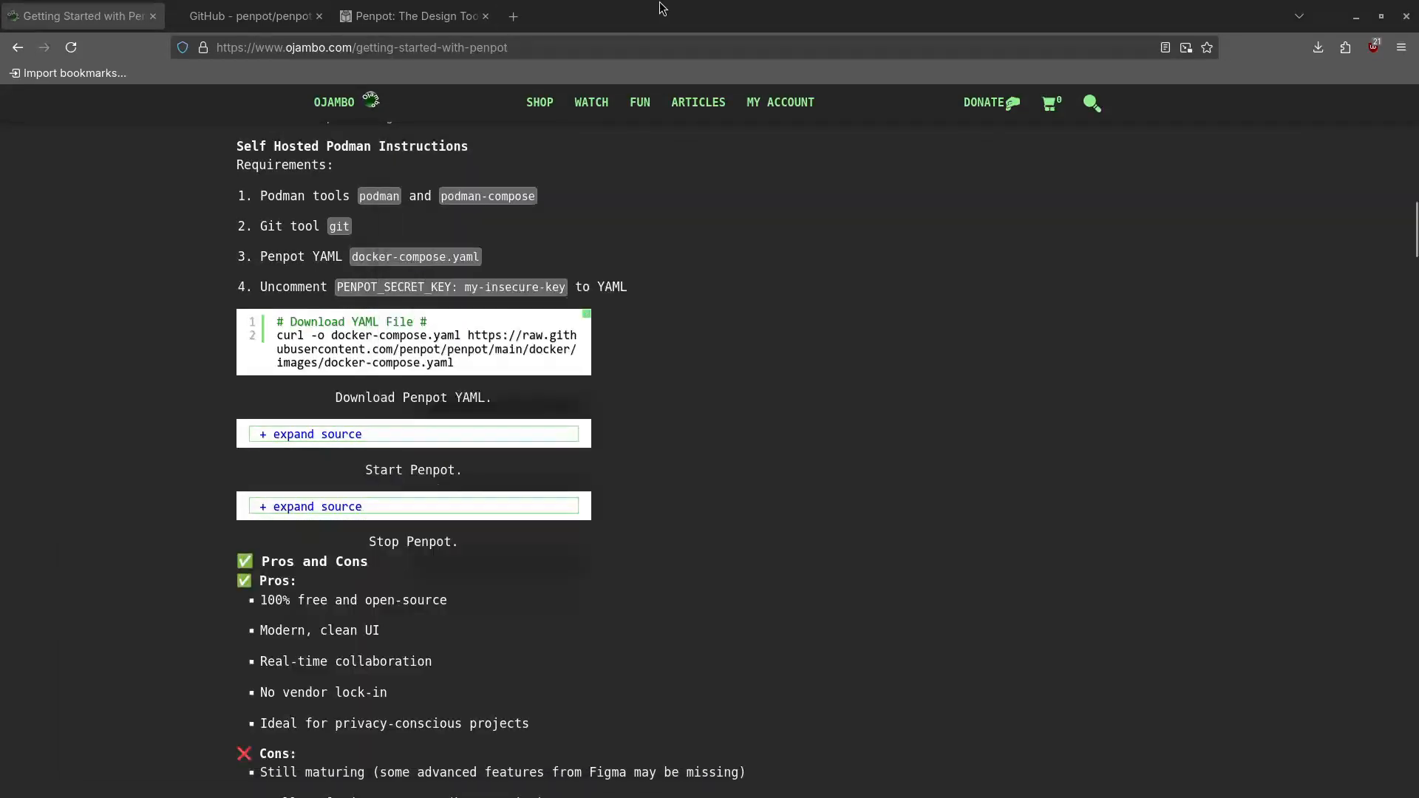
{"action": "left_click", "coordinate": [1356, 16]}
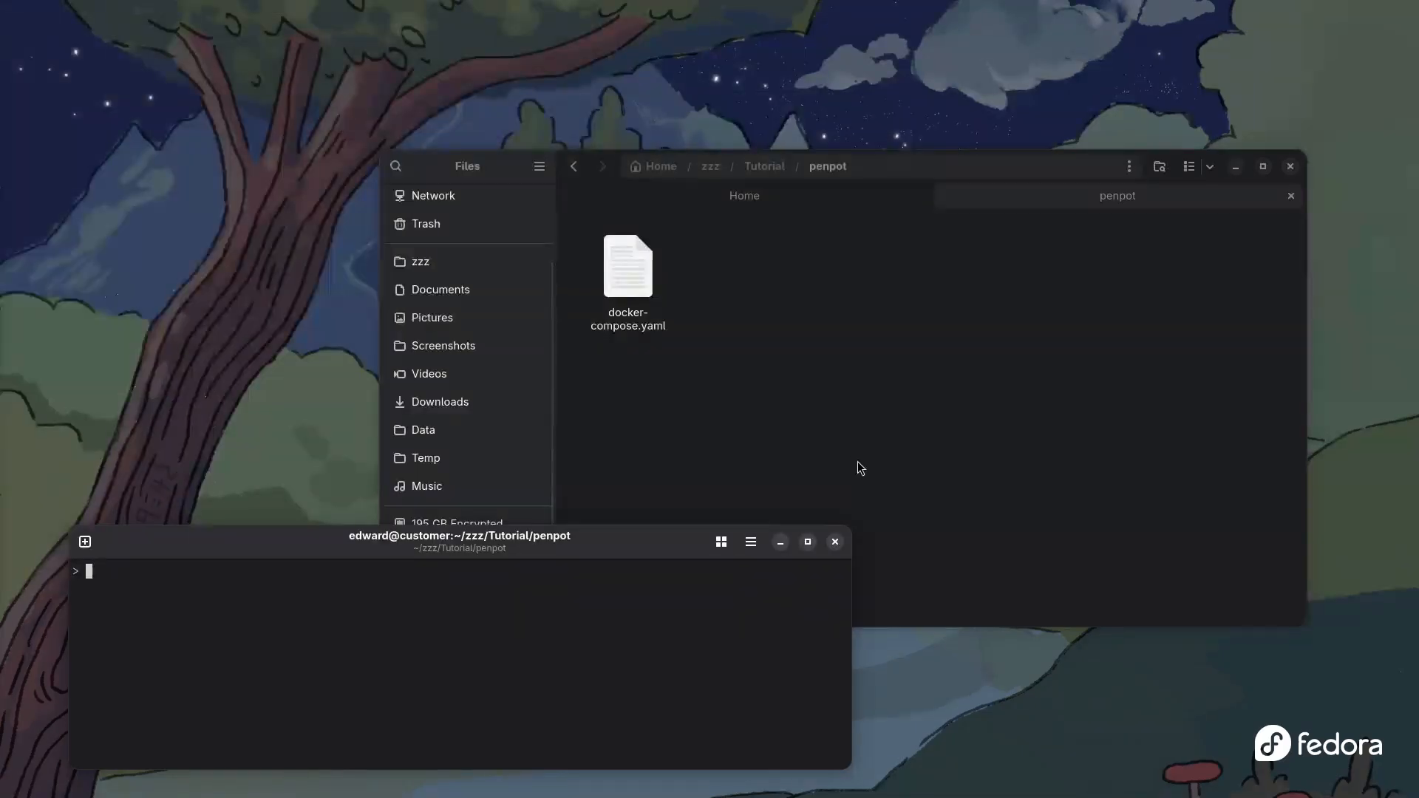
Enlarge the terminal and its font, then run podman compose -p penport -f docker-compose.yaml up -d
{"action": "left_click_drag", "start_coordinate": [850, 525], "coordinate": [1093, 408]}
{"action": "key", "text": "ctrl+plus"}
{"action": "key", "text": "ctrl+plus"}
{"action": "key", "text": "ctrl+plus"}
{"action": "key", "text": "ctrl+plus"}
{"action": "key", "text": "ctrl+plus"}
{"action": "key", "text": "ctrl+plus"}
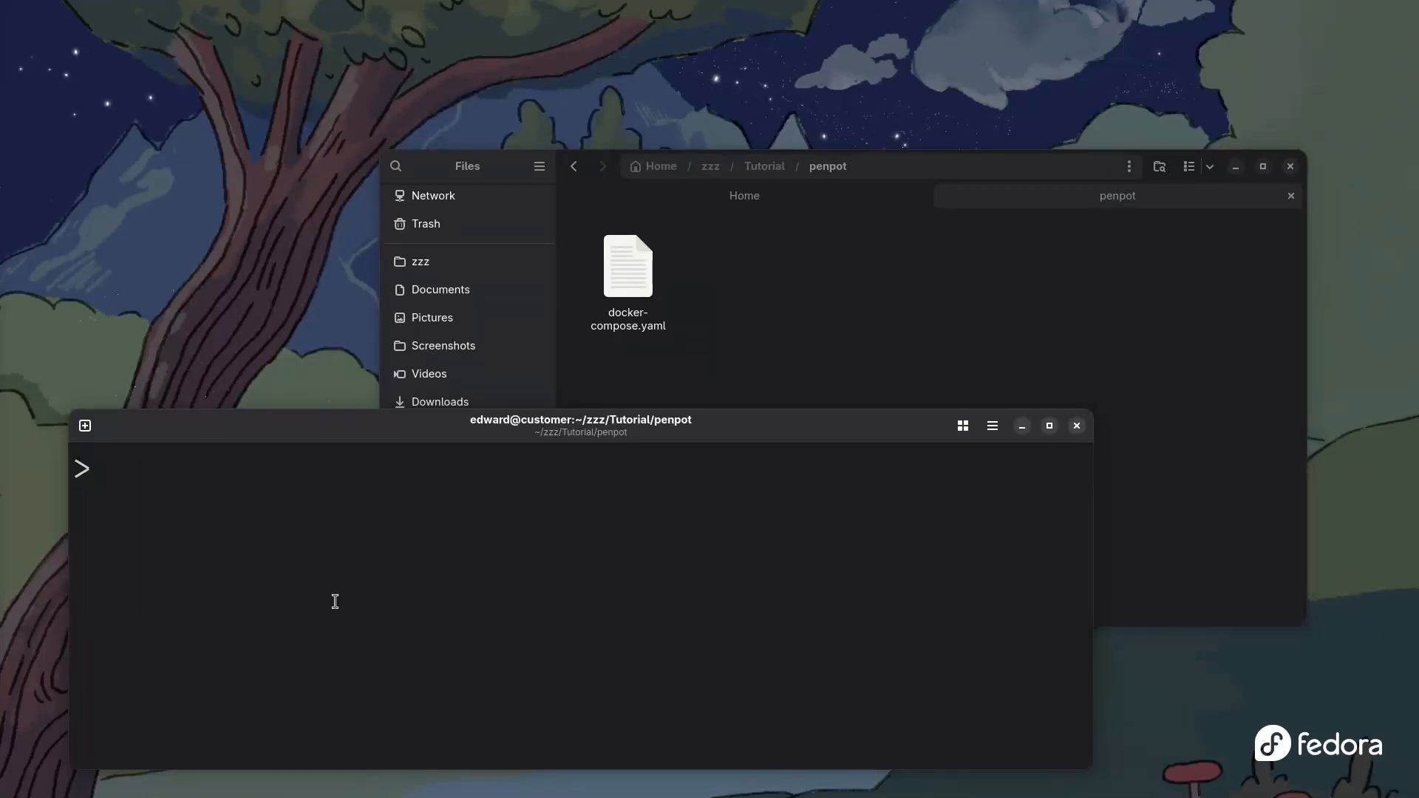
{"action": "type", "text": "podm"}
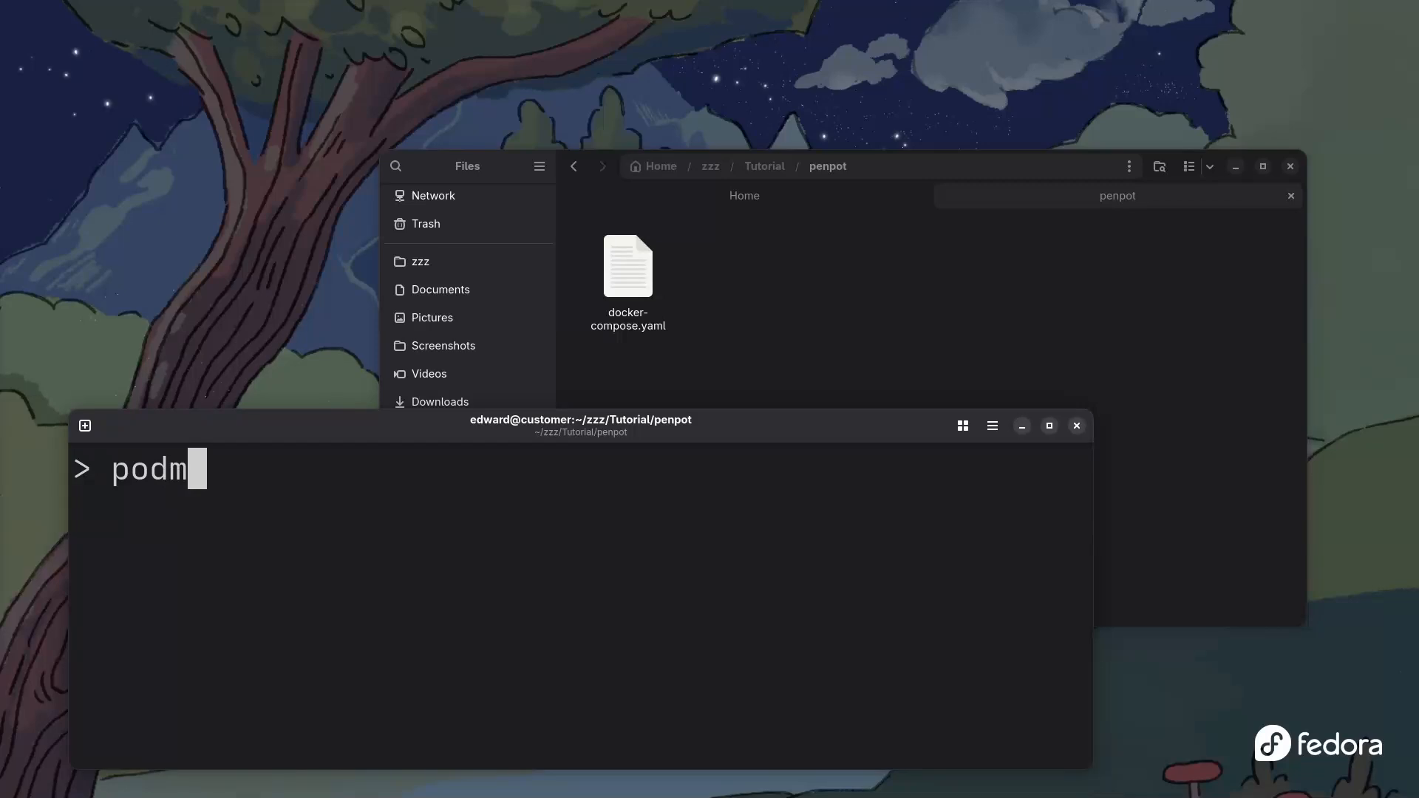
{"action": "type", "text": "an compo"}
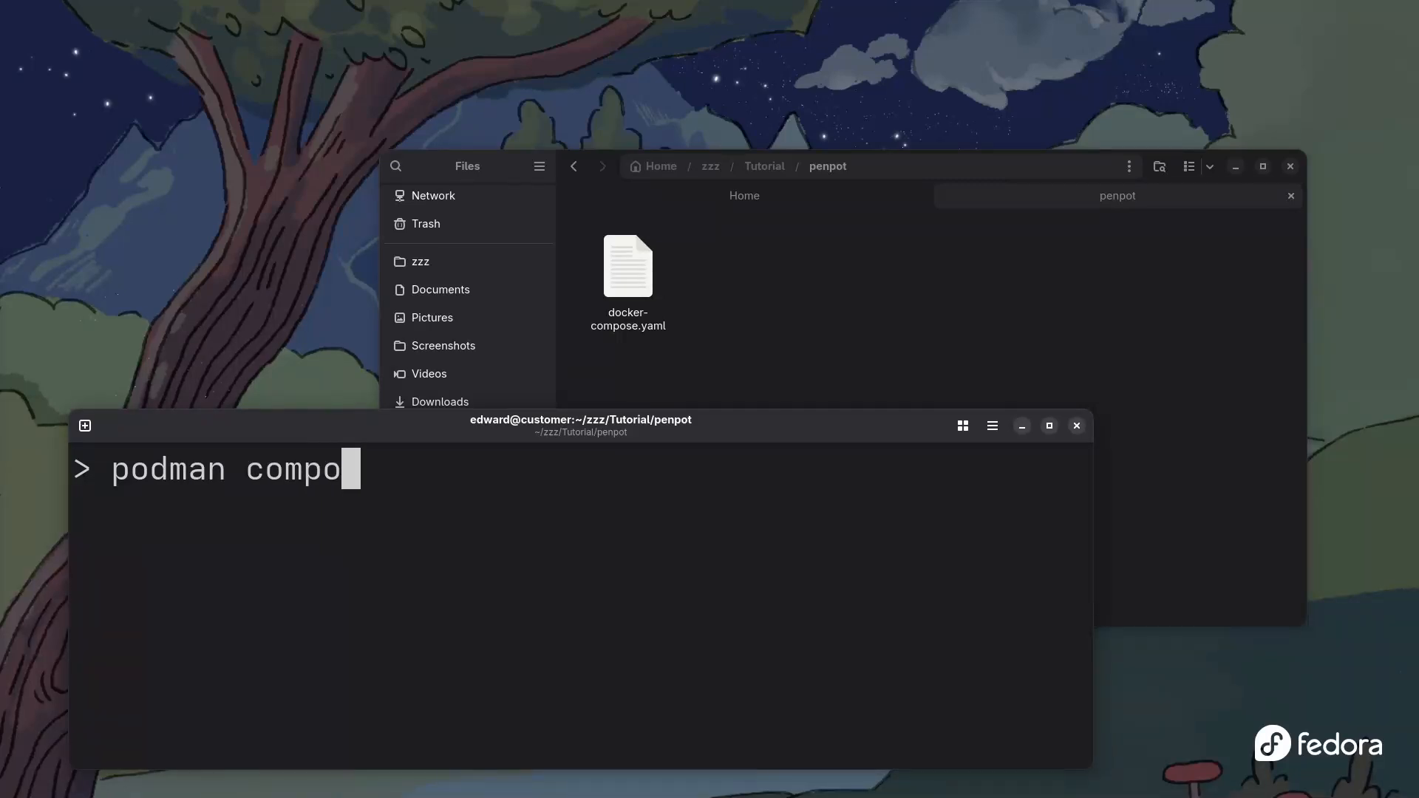
{"action": "type", "text": "se -p "}
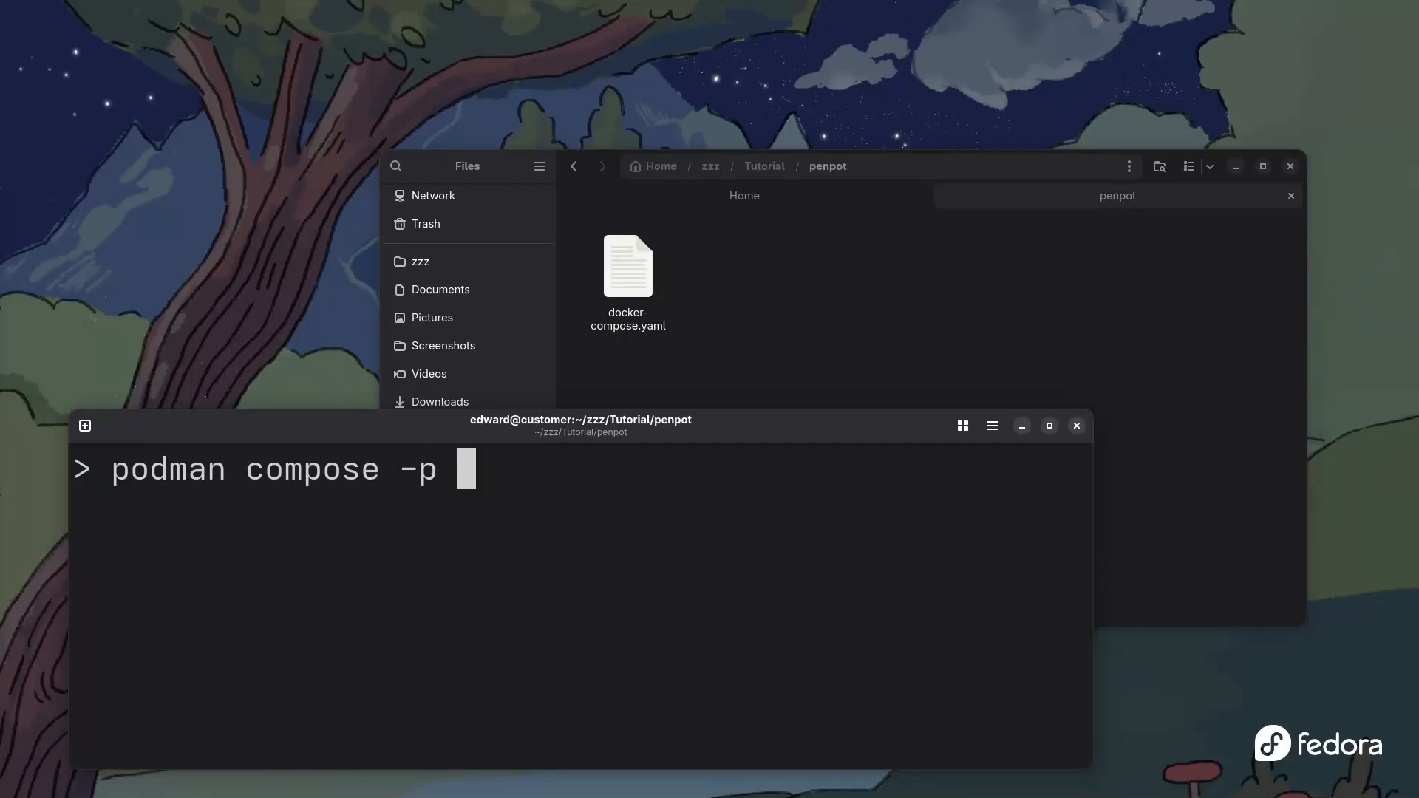
{"action": "type", "text": "penport -f "}
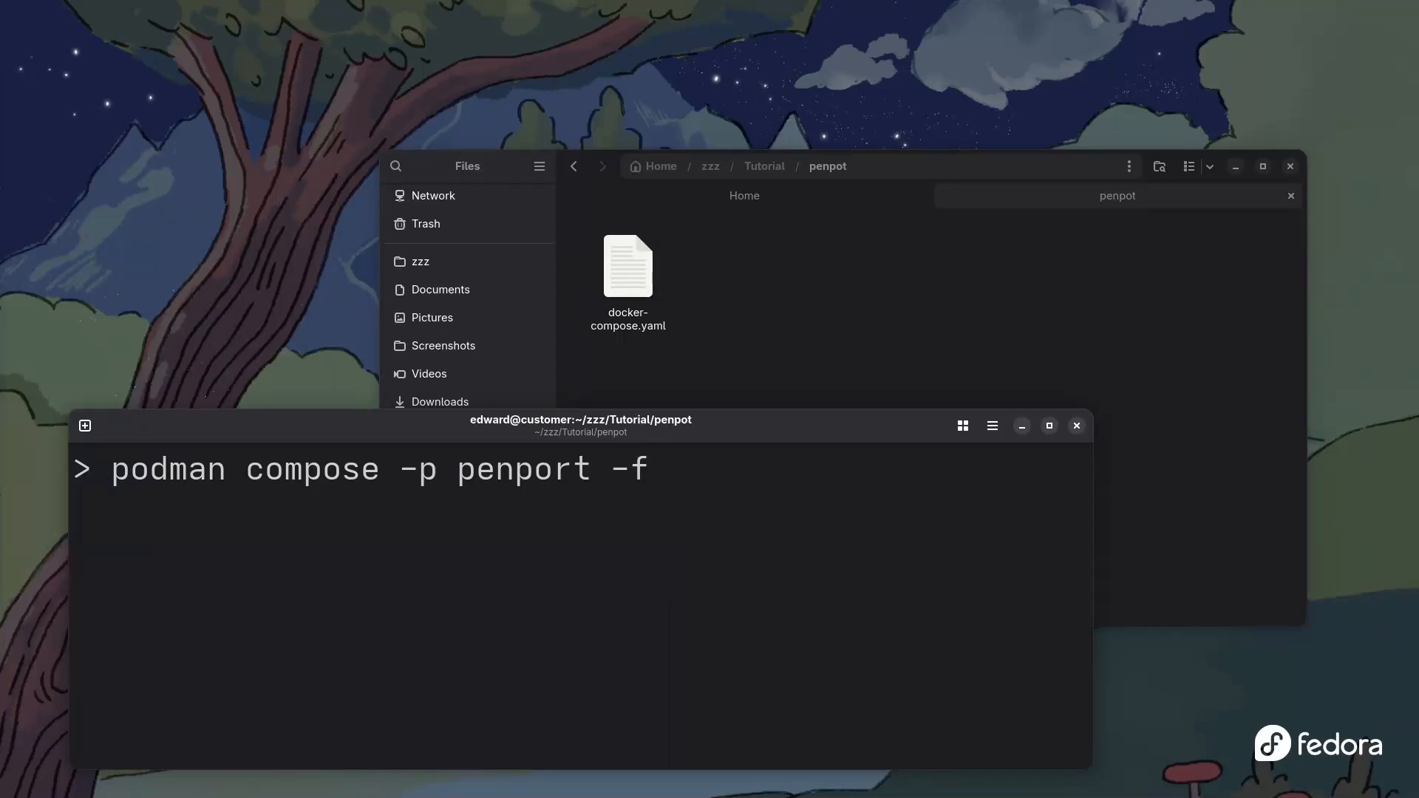
{"action": "type", "text": "docker"}
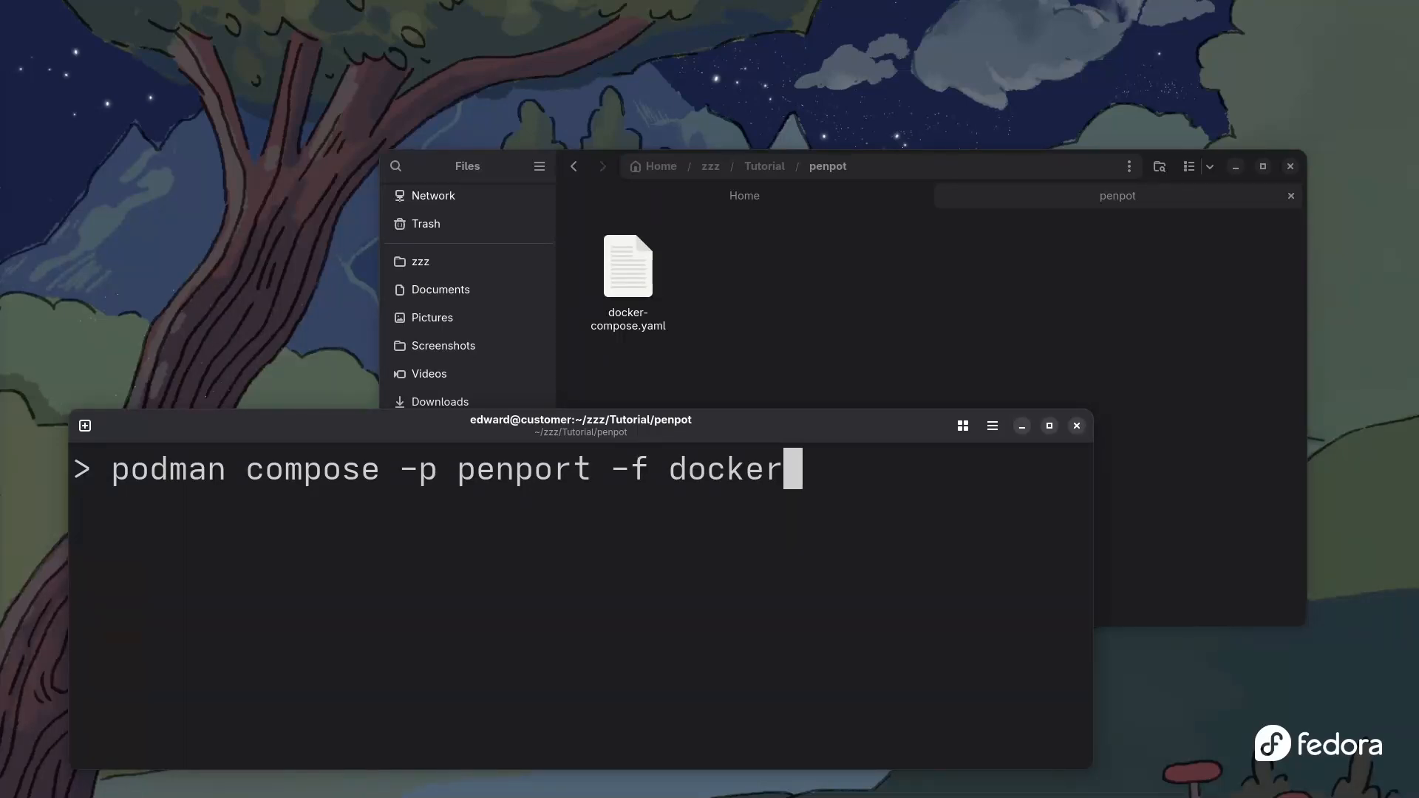
{"action": "type", "text": "-com"}
{"action": "key", "text": "Tab"}
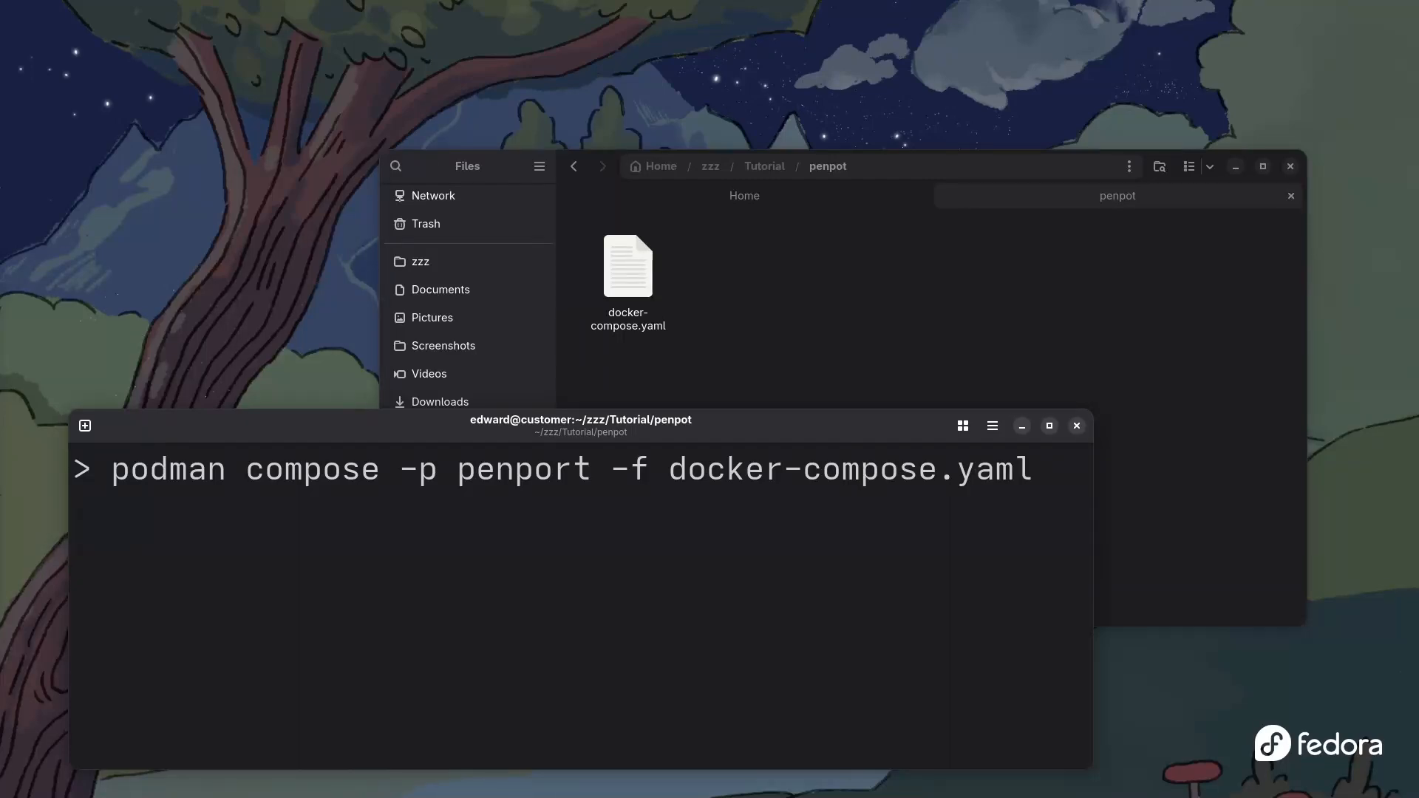
{"action": "type", "text": "up "}
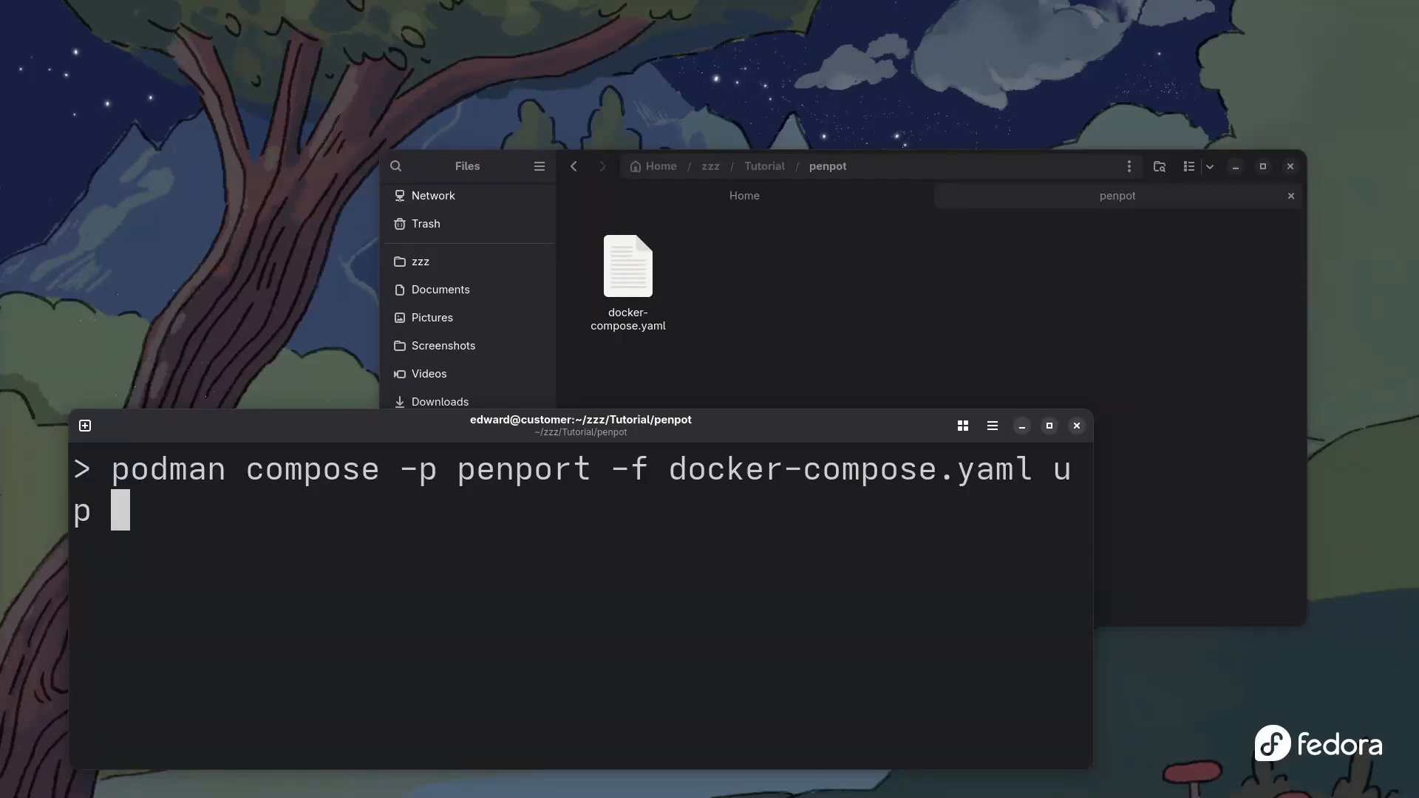
{"action": "type", "text": "-d"}
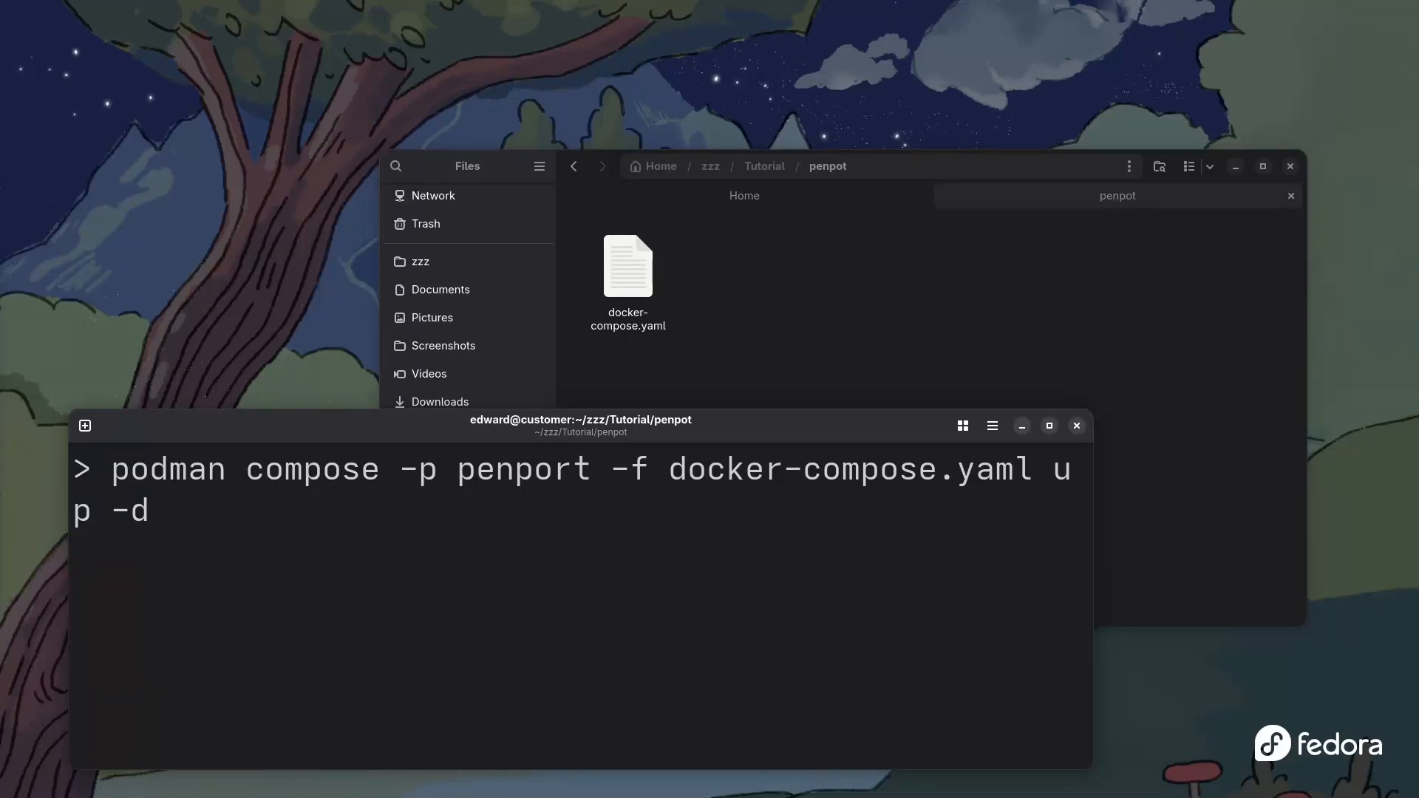
{"action": "key", "text": "BackSpace"}
{"action": "key", "text": "BackSpace"}
{"action": "key", "text": "BackSpace"}
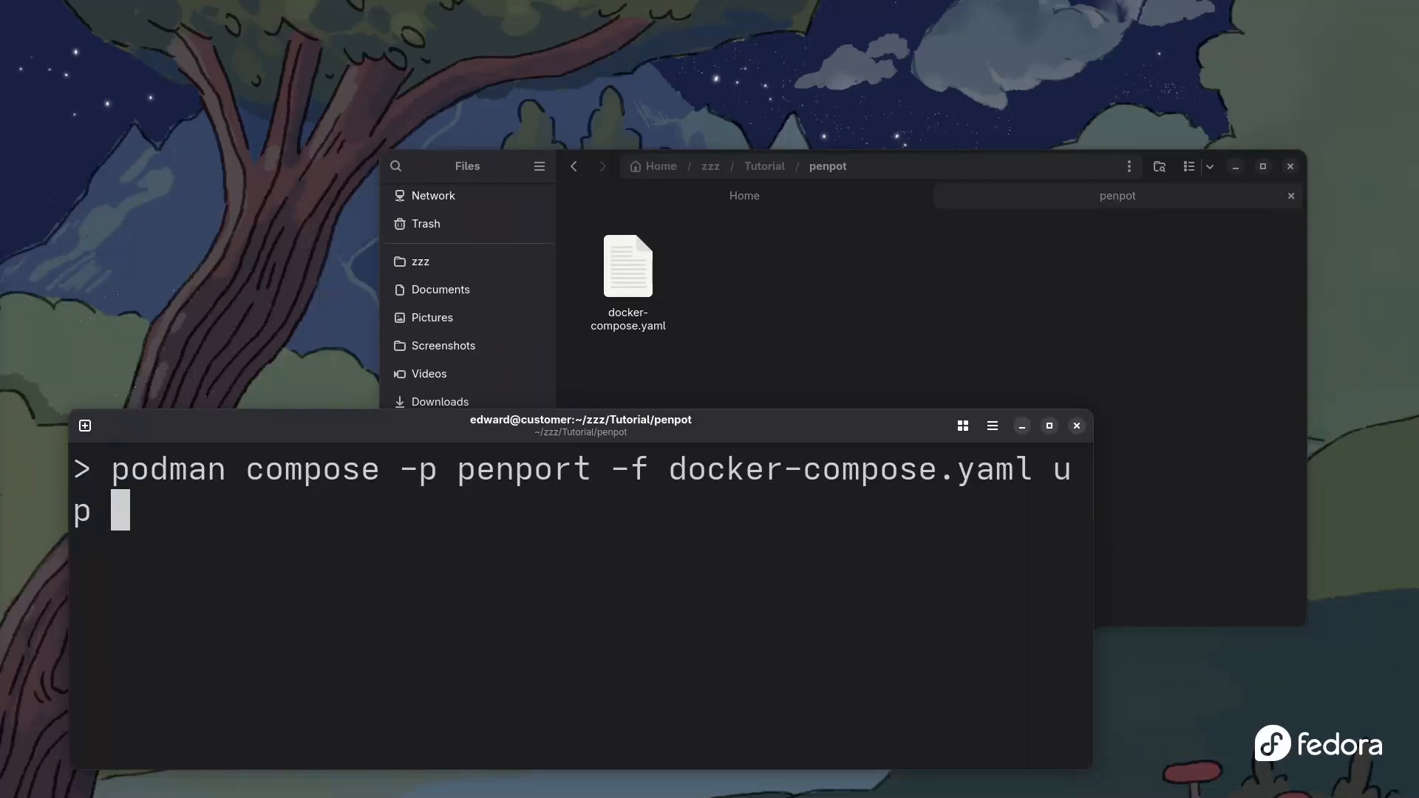
{"action": "type", "text": "-d"}
{"action": "key", "text": "Return"}
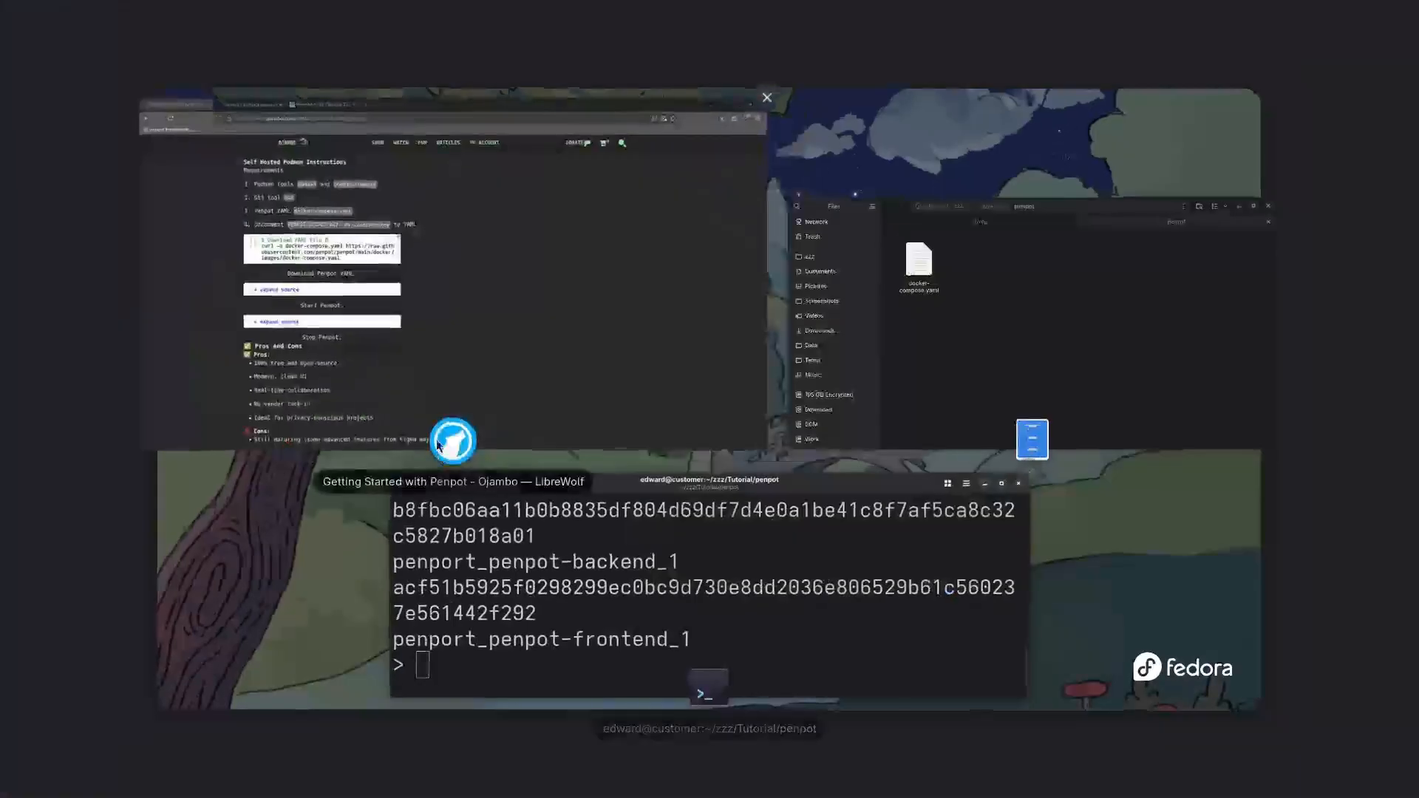
{"action": "key", "text": "super"}
{"action": "left_click", "coordinate": [562, 334]}
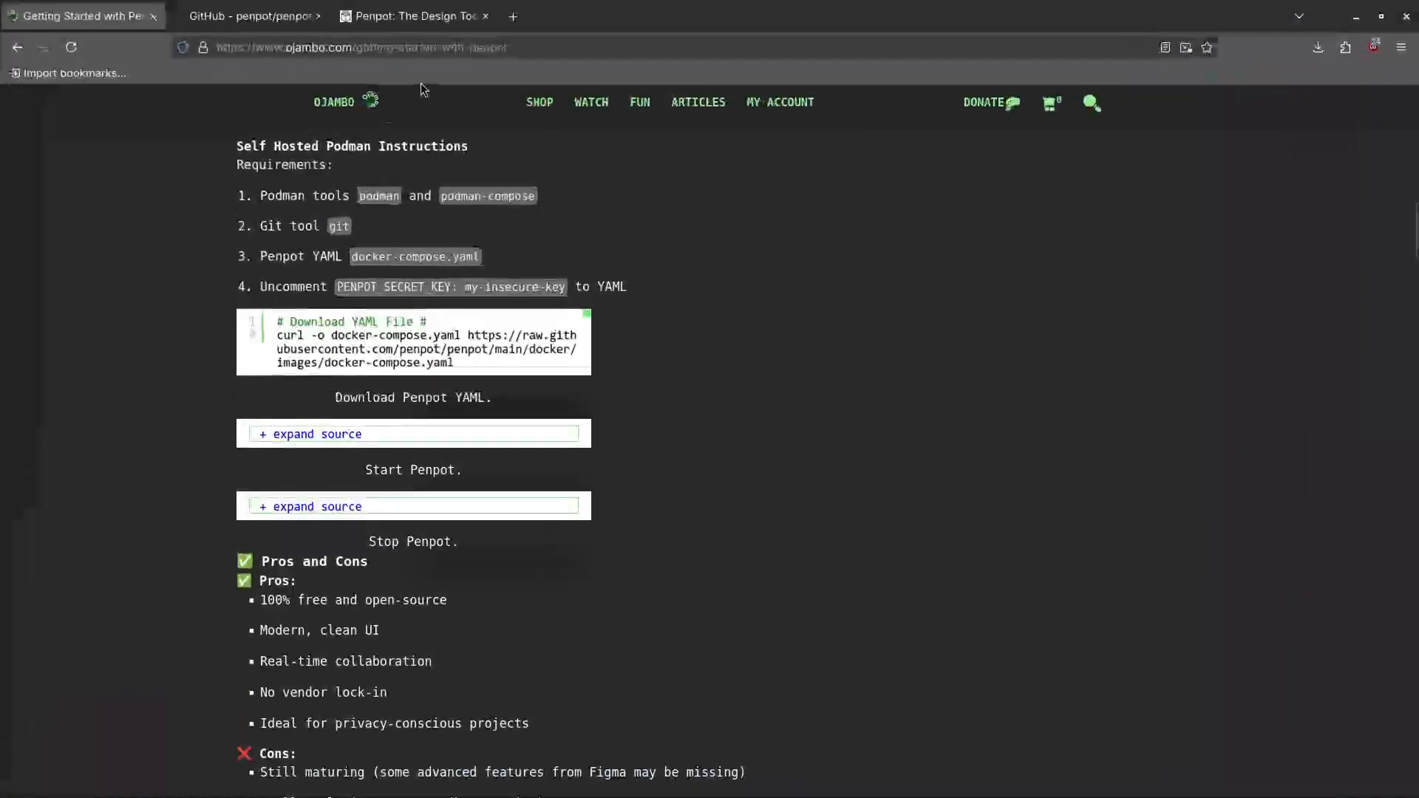
{"action": "left_click", "coordinate": [516, 16]}
{"action": "type", "text": "htt"}
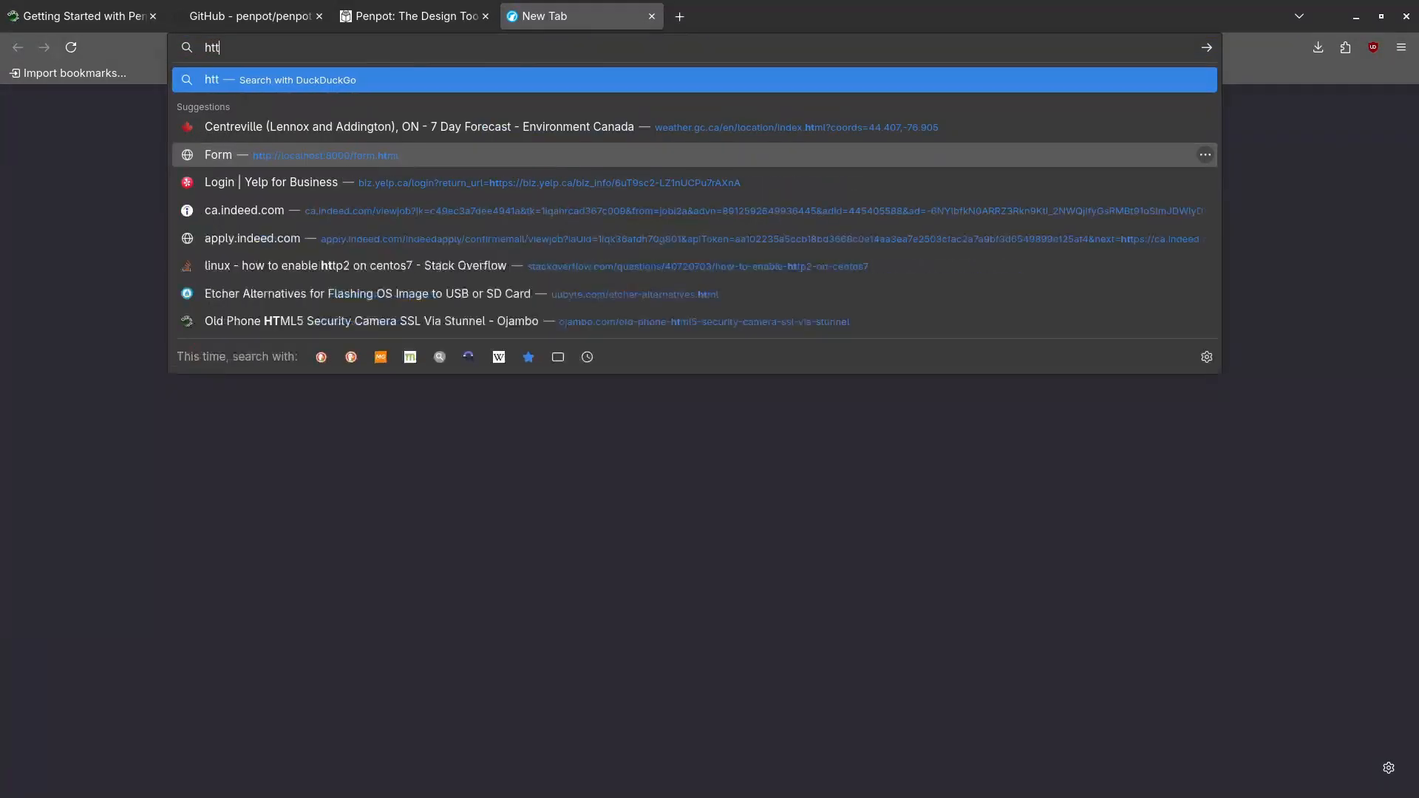
{"action": "type", "text": "p://"}
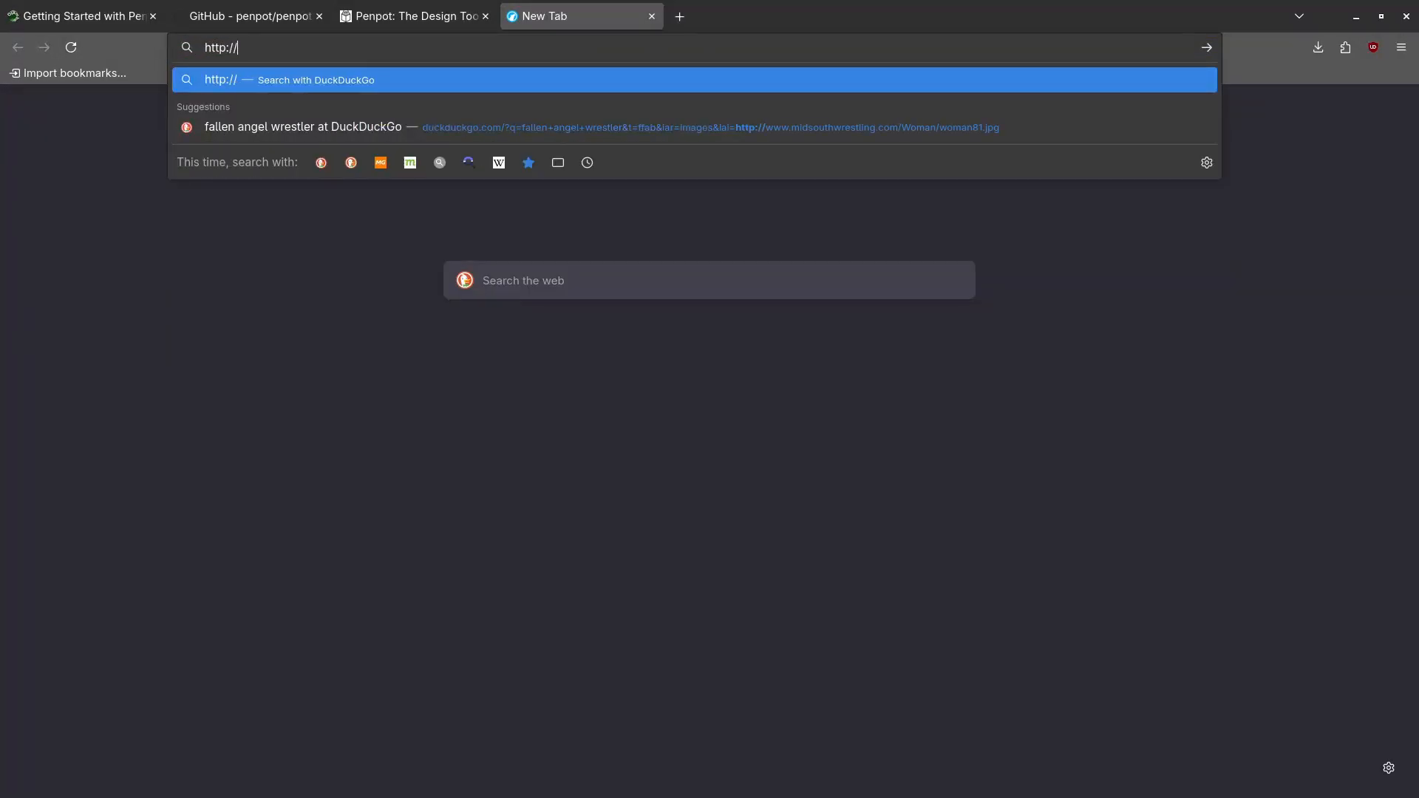
{"action": "type", "text": "localhost:8000/"}
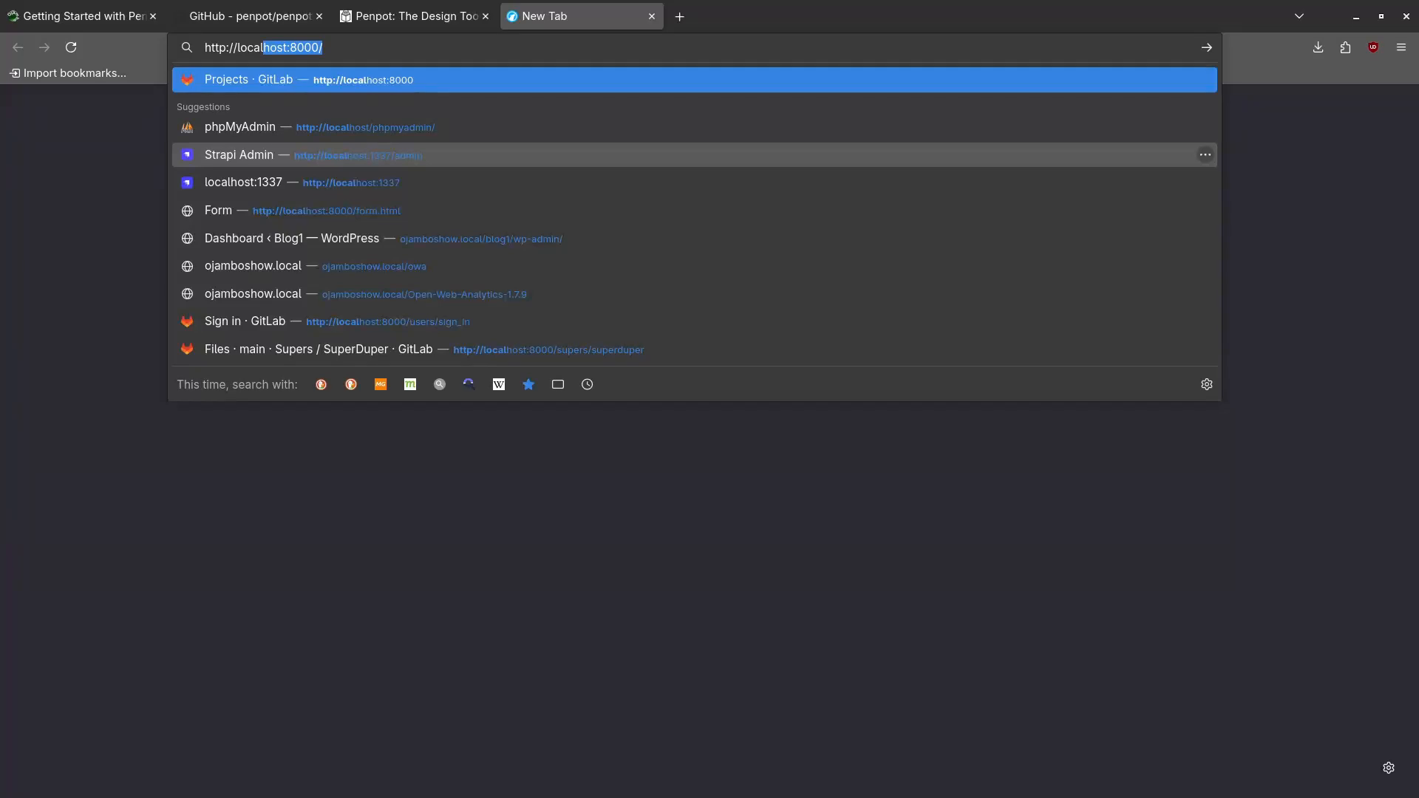
{"action": "key", "text": "Right"}
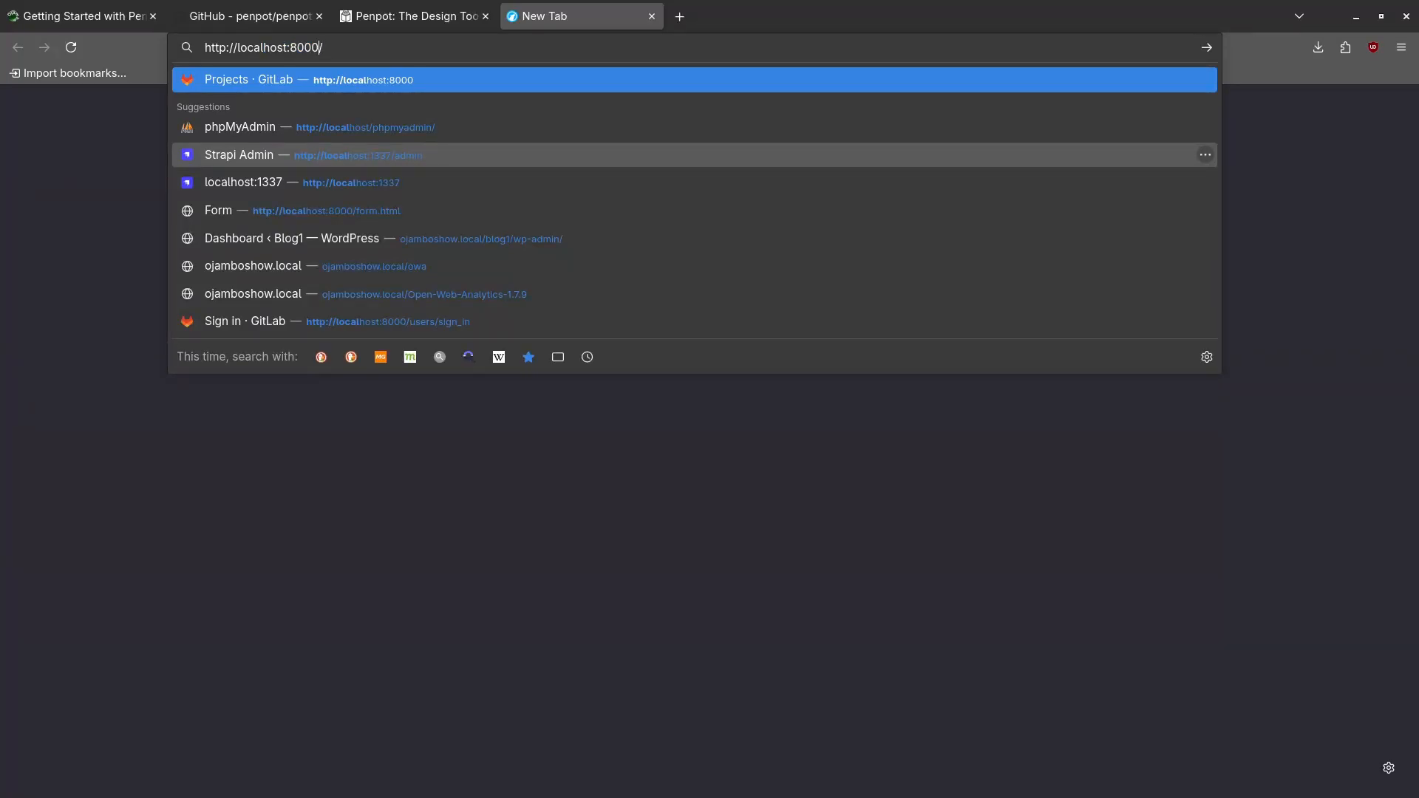
{"action": "key", "text": "Left"}
{"action": "key", "text": "BackSpace"}
{"action": "key", "text": "BackSpace"}
{"action": "key", "text": "BackSpace"}
{"action": "key", "text": "BackSpace"}
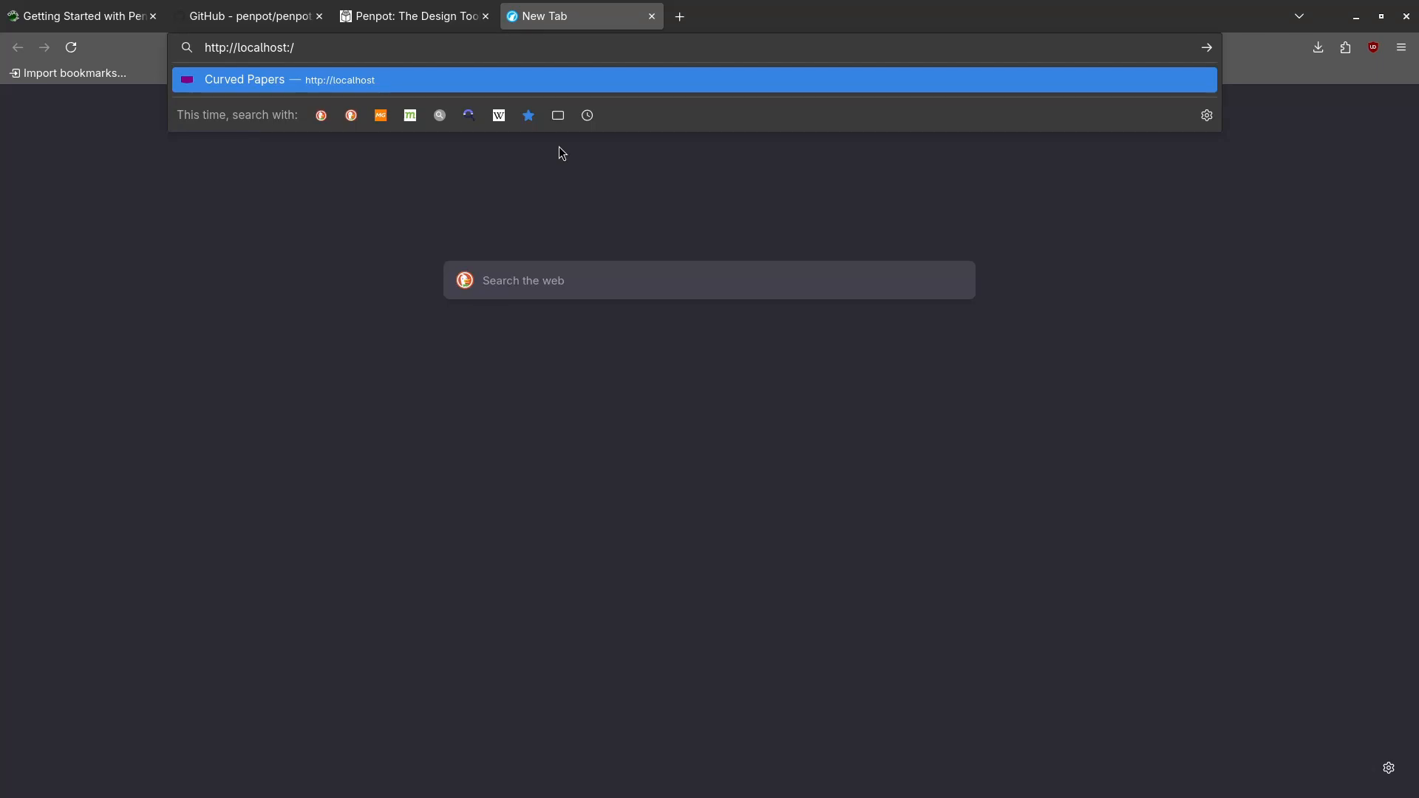
{"action": "type", "text": "9"}
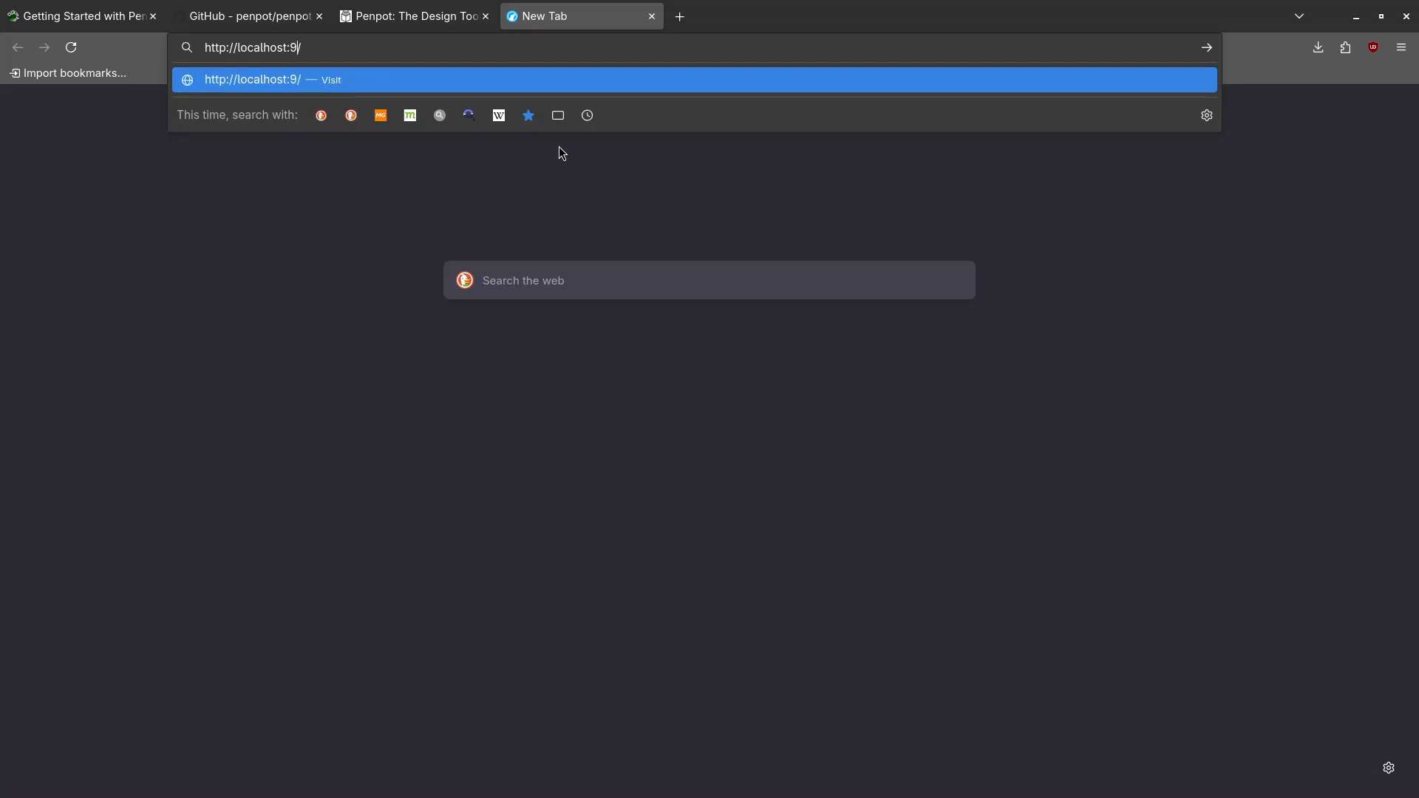
{"action": "type", "text": "001"}
{"action": "key", "text": "Return"}
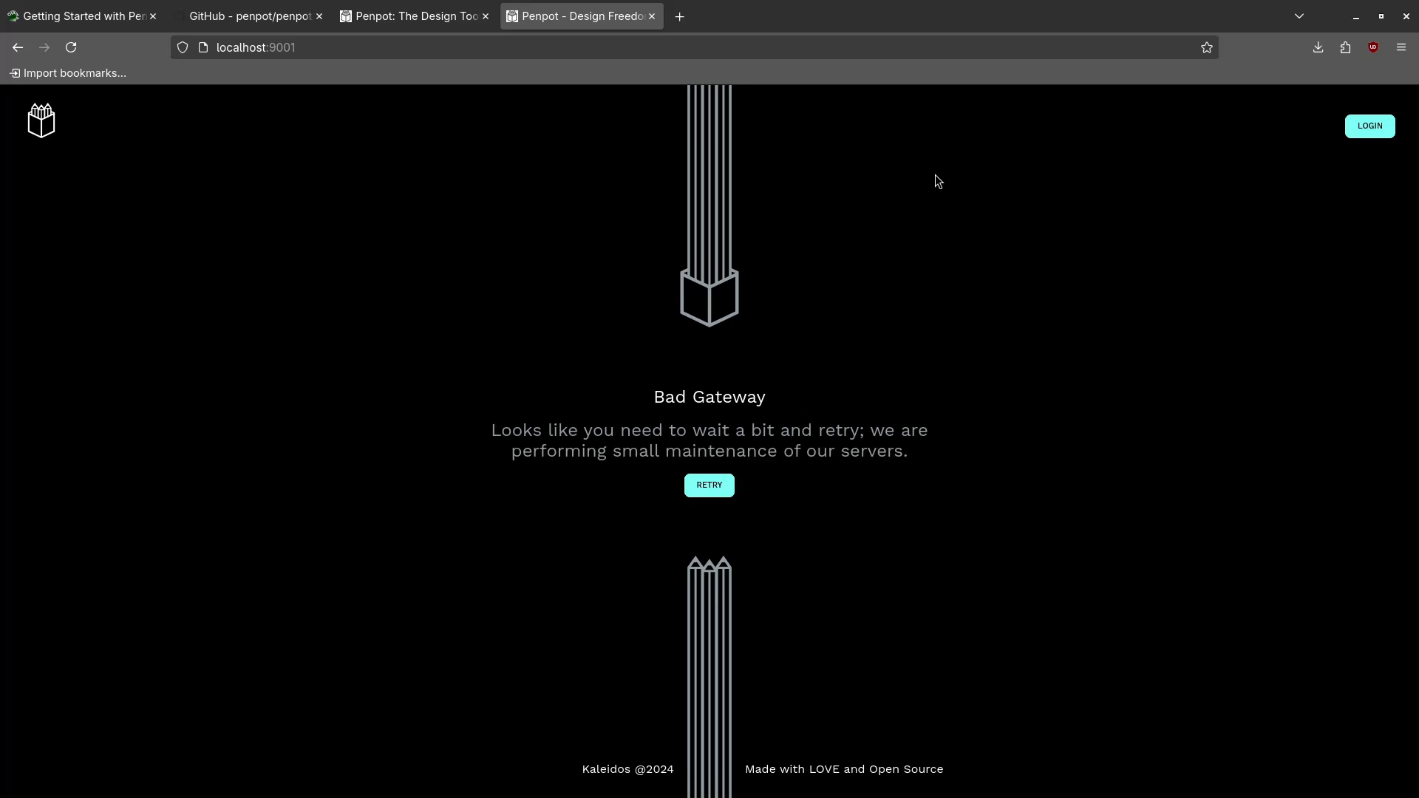
Use the LOGIN button on the Bad Gateway page to reach Penpot's sign-in form
{"action": "left_click", "coordinate": [1360, 124]}
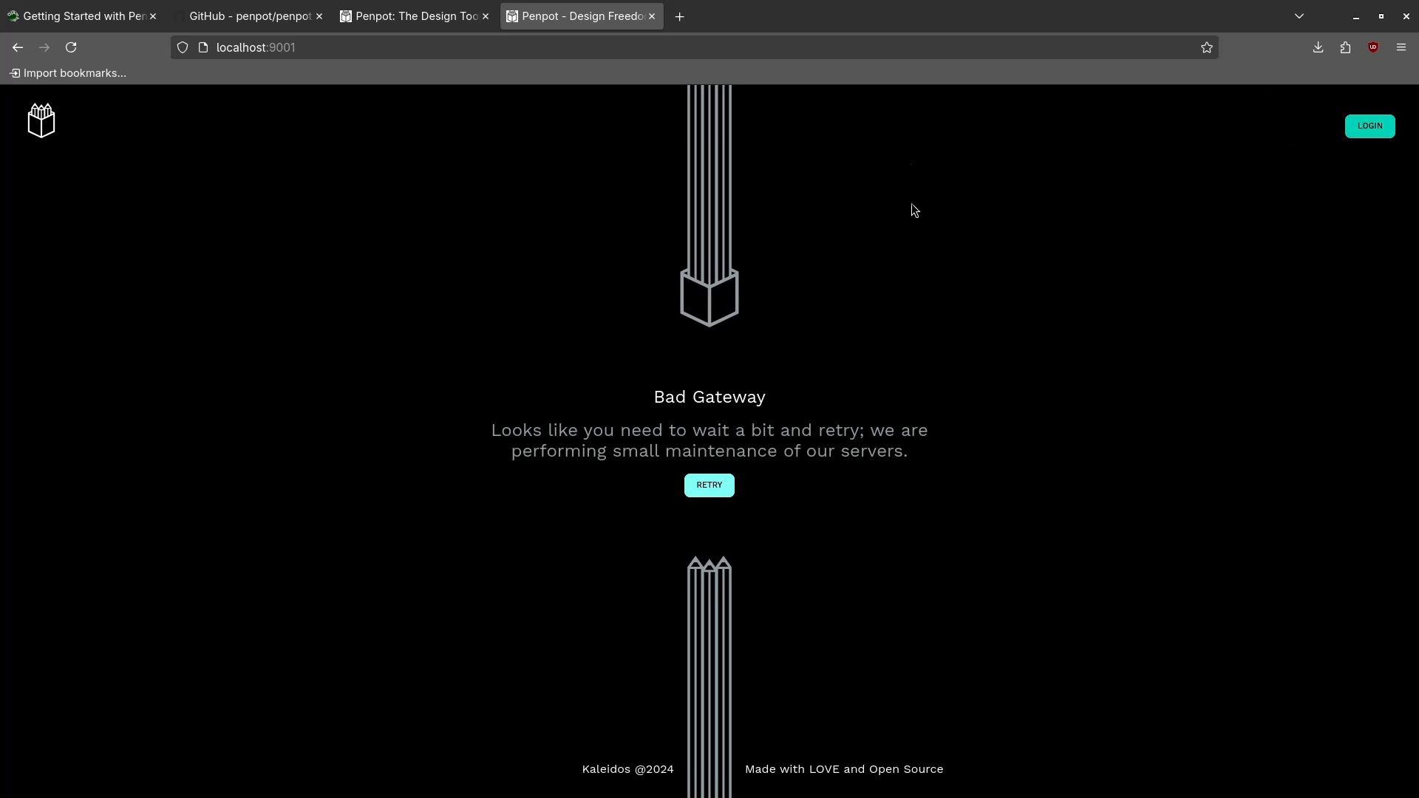
{"action": "left_click", "coordinate": [1379, 126]}
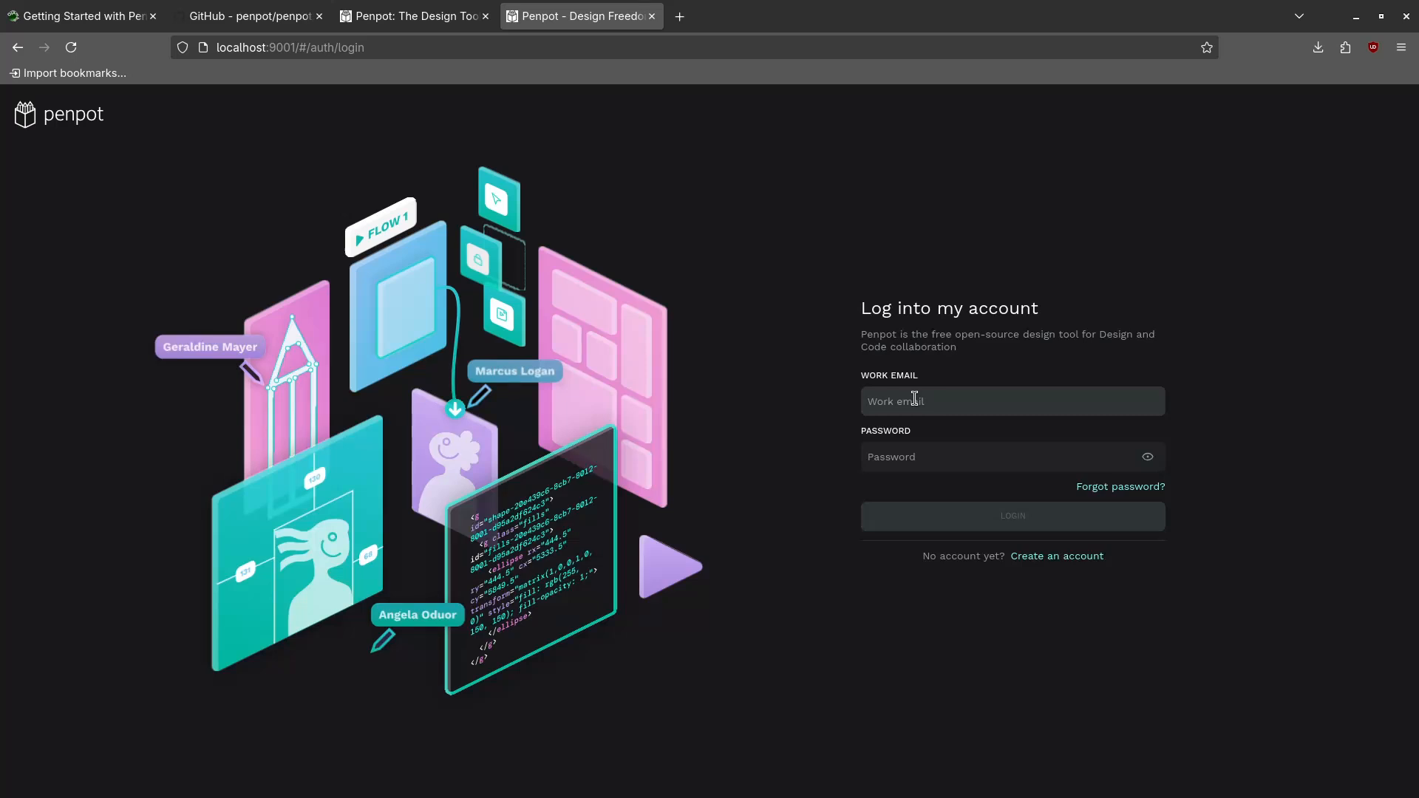
Run podman ps -a in Terminal and shrink the text twice to fit the container table
{"action": "key", "text": "super"}
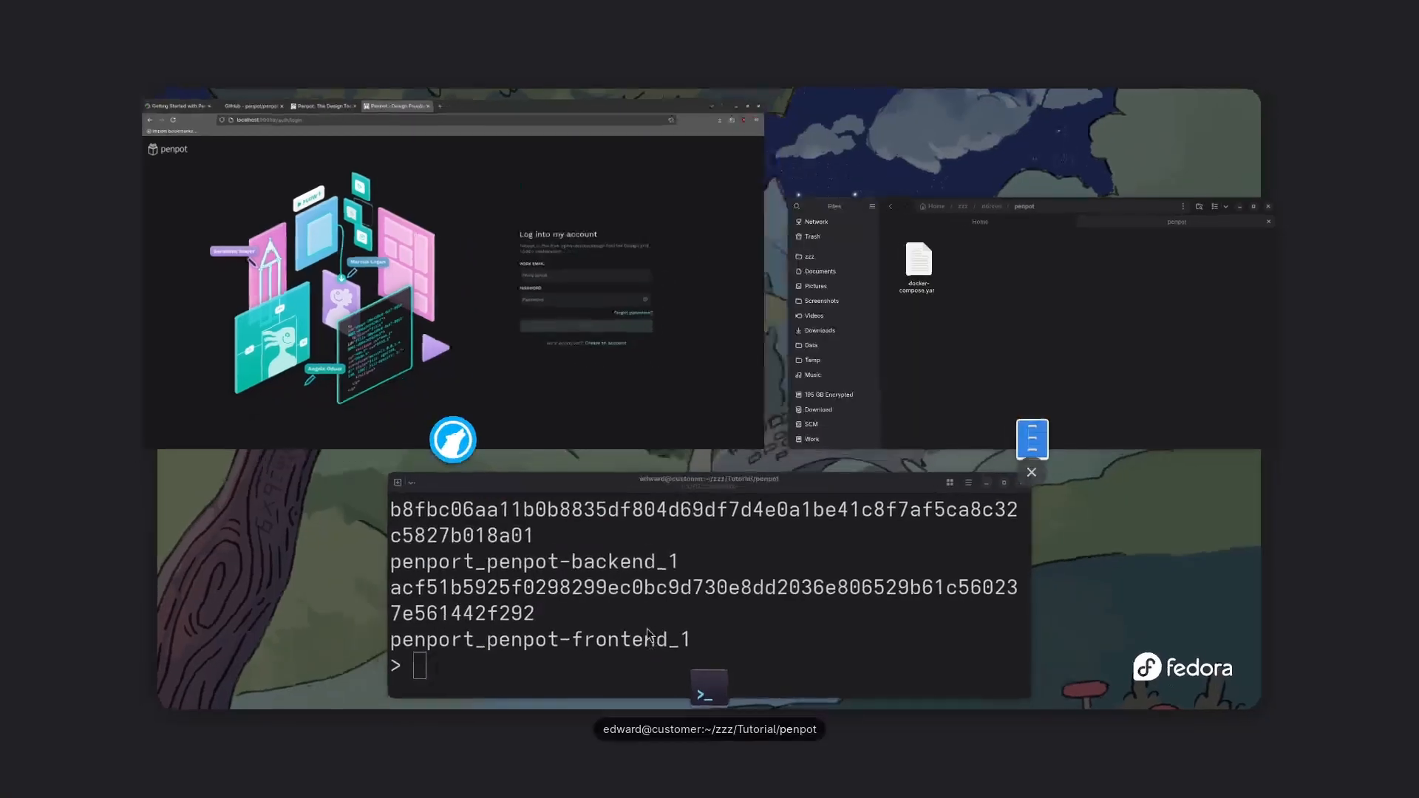
{"action": "left_click", "coordinate": [592, 602]}
{"action": "type", "text": "po"}
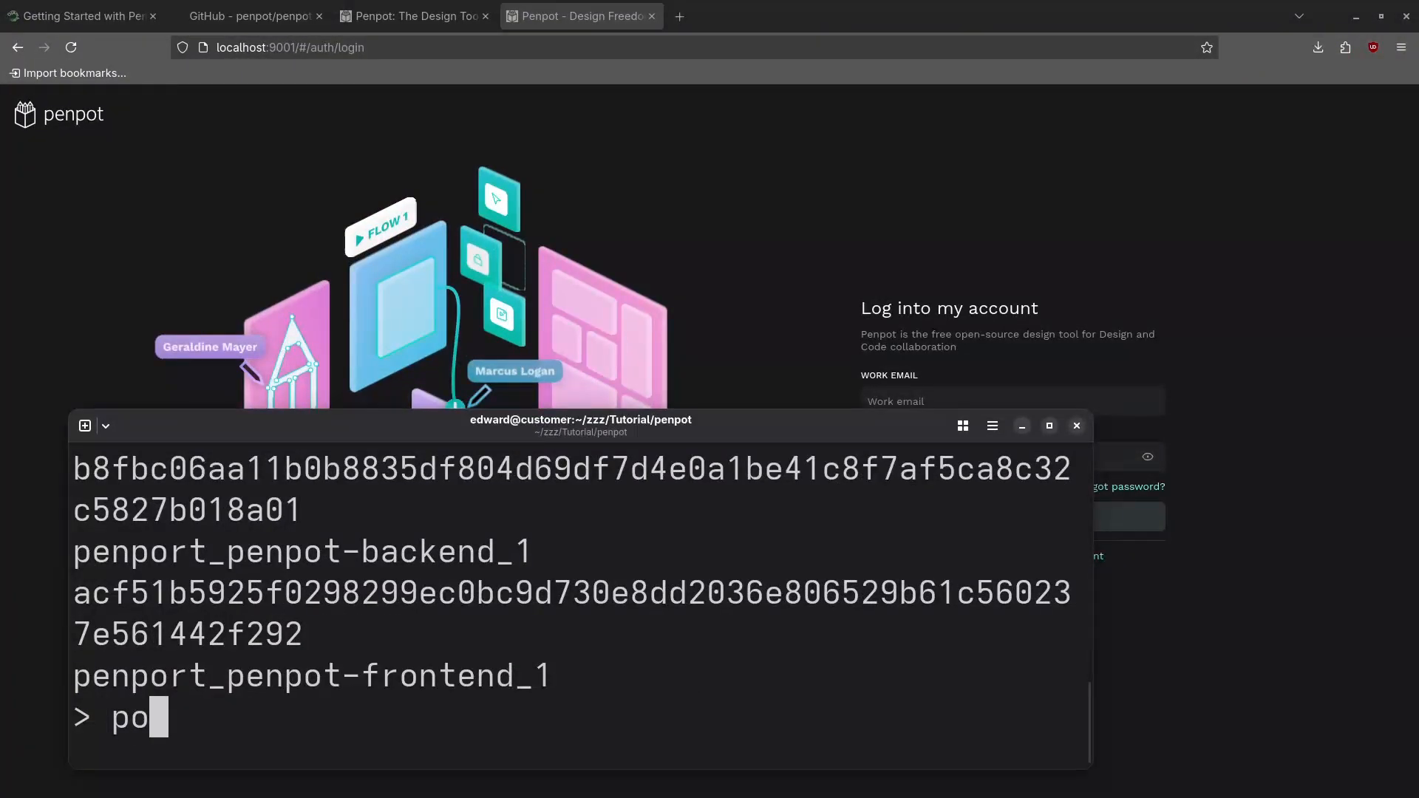
{"action": "type", "text": "dman ps -"}
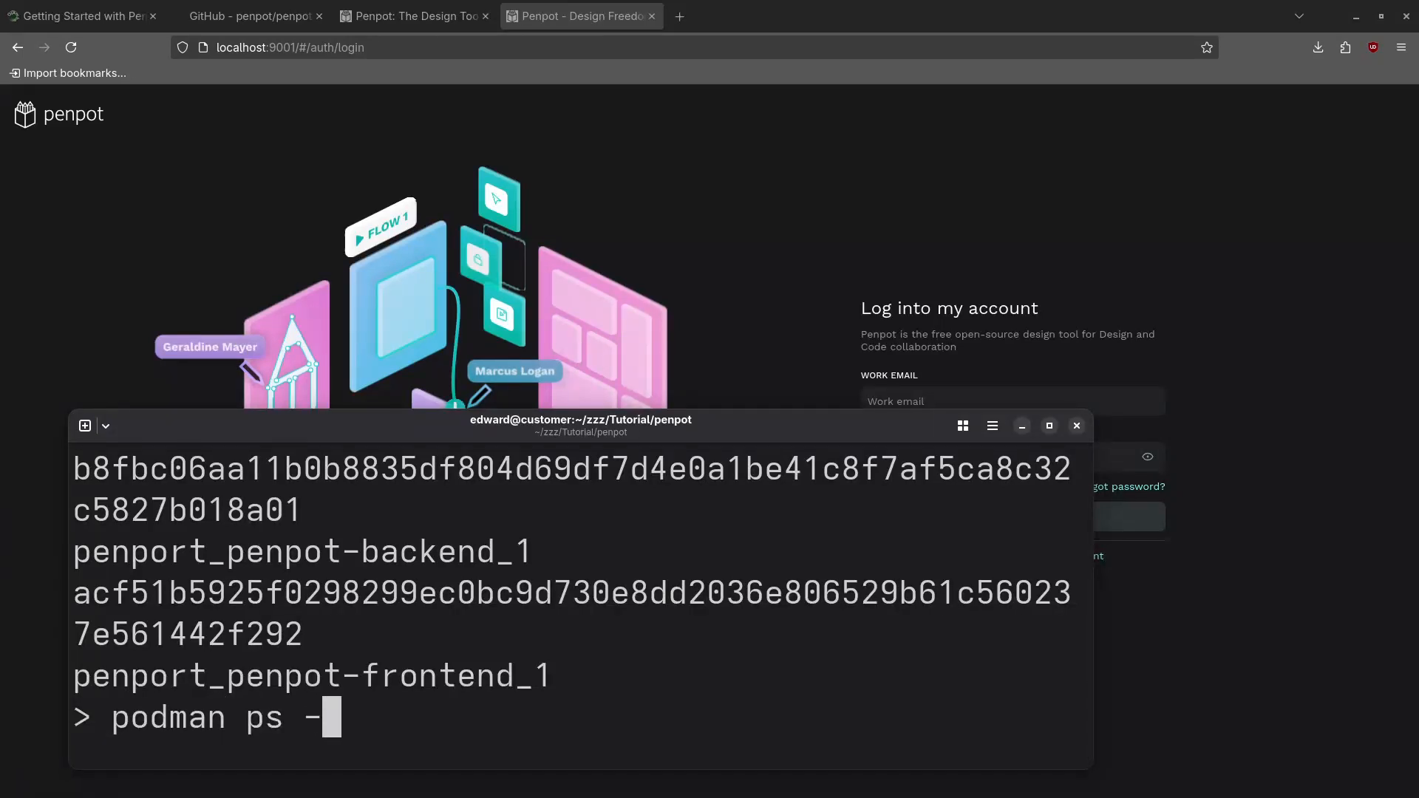
{"action": "type", "text": "a"}
{"action": "key", "text": "Return"}
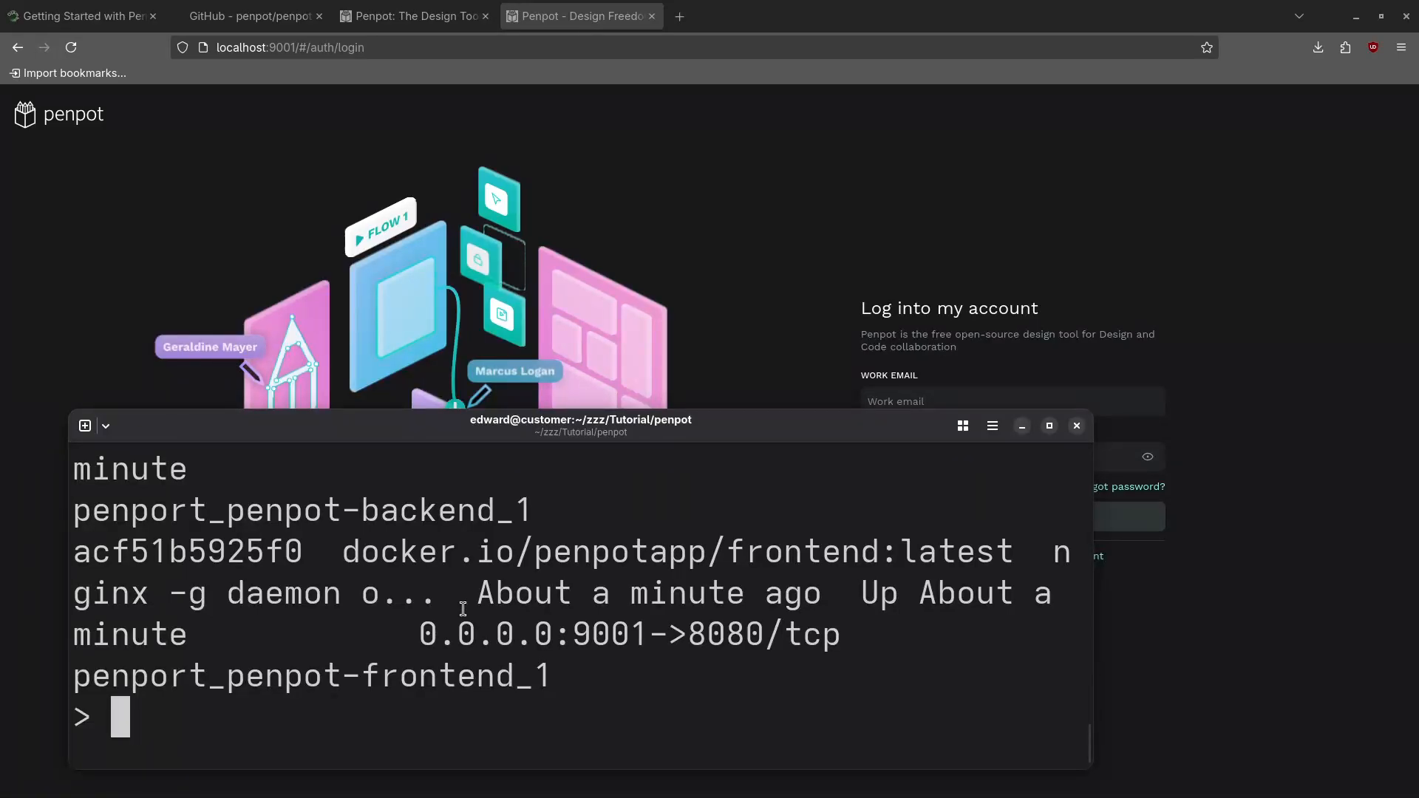
{"action": "key", "text": "ctrl+minus"}
{"action": "key", "text": "ctrl+minus"}
{"action": "key", "text": "ctrl+minus"}
{"action": "key", "text": "ctrl+minus"}
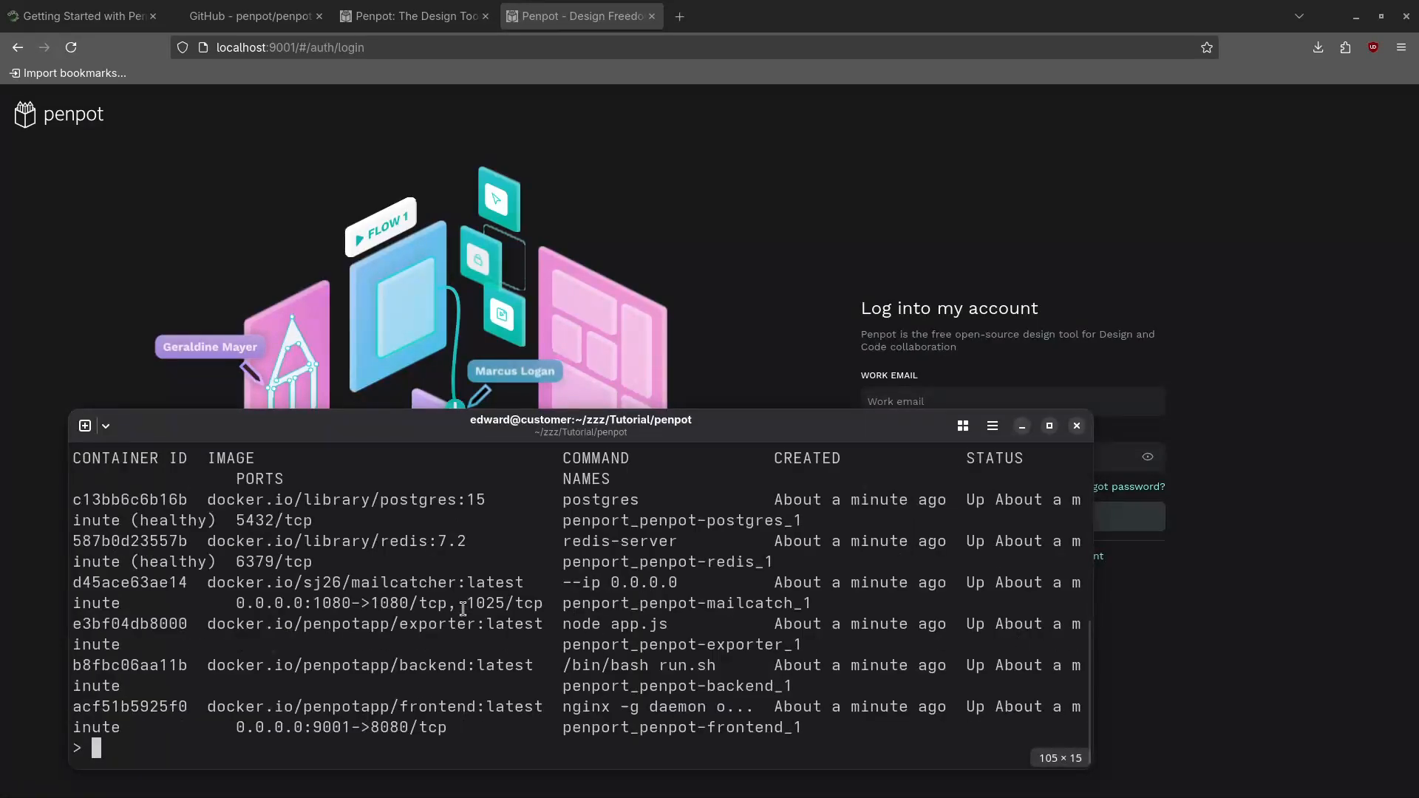
{"action": "key", "text": "ctrl+minus"}
{"action": "key", "text": "ctrl+minus"}
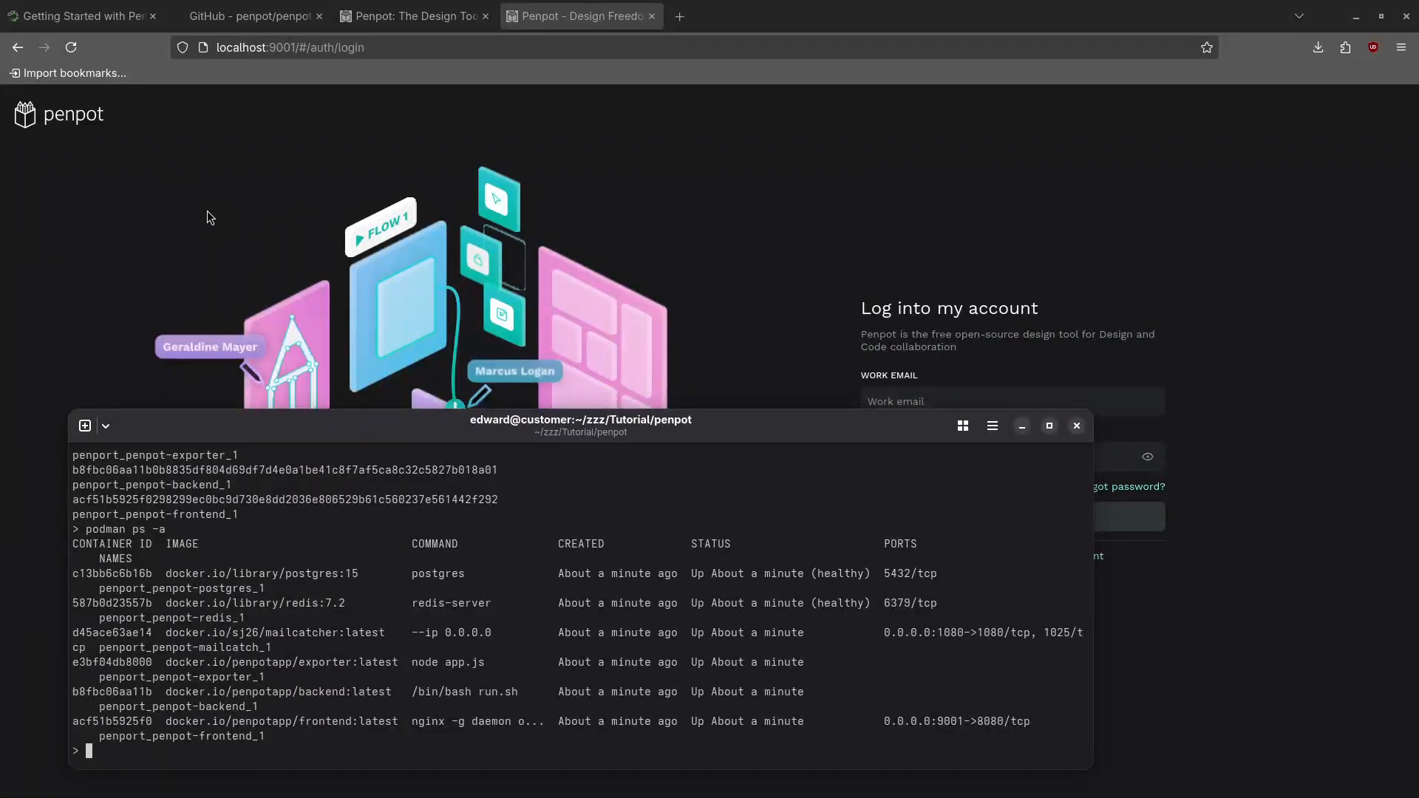
Try logging in with the work email and password, then go to account registration after rejection
{"action": "left_click", "coordinate": [198, 167]}
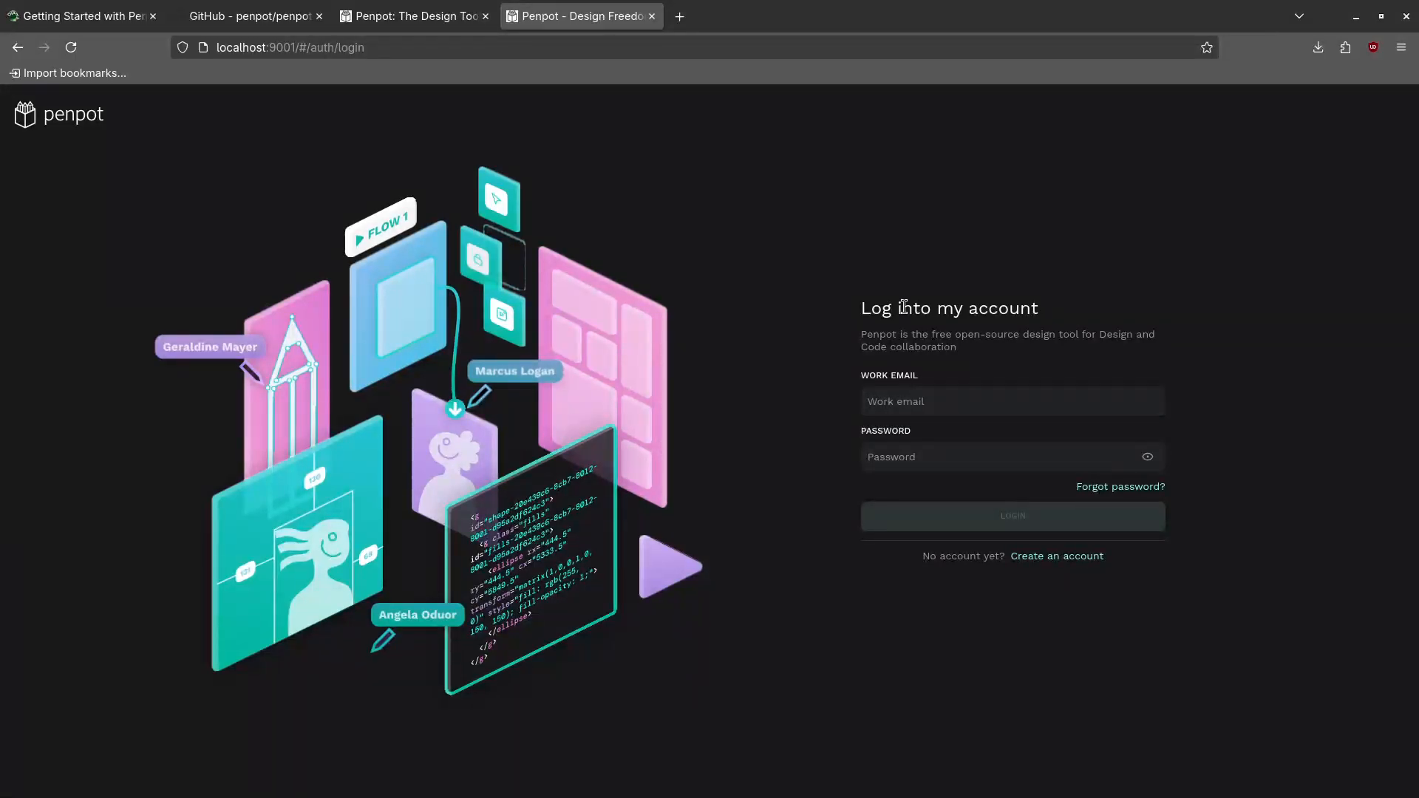
{"action": "left_click", "coordinate": [914, 405]}
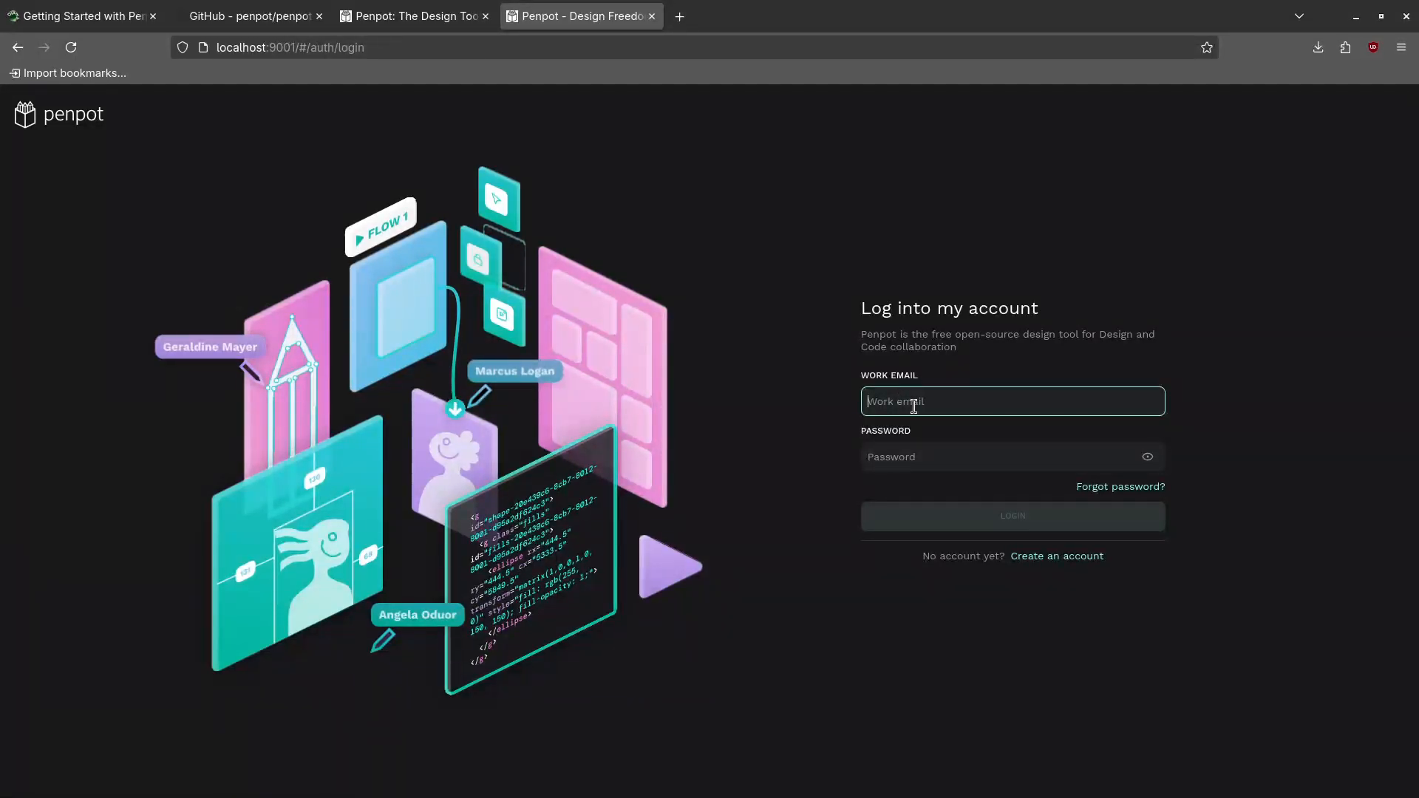
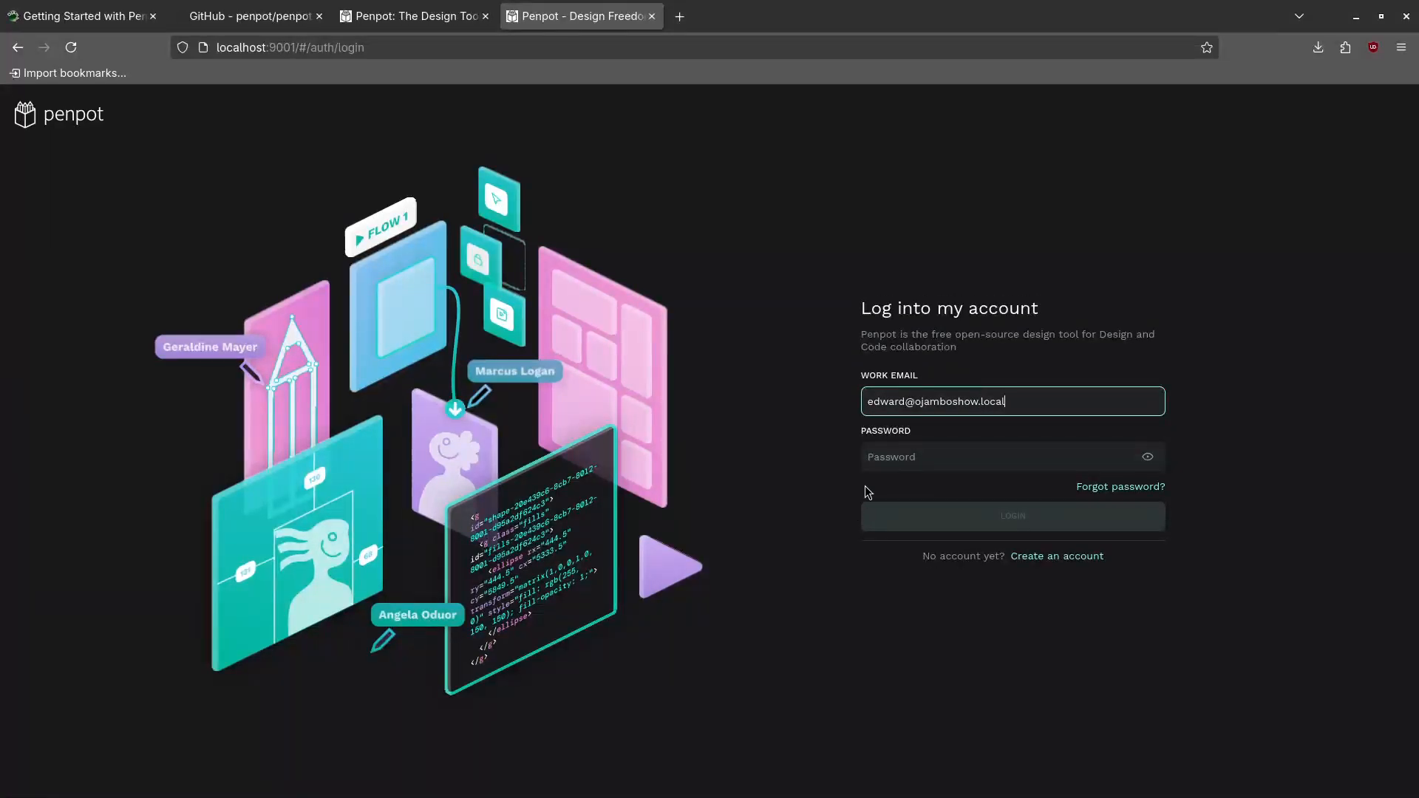
{"action": "left_click", "coordinate": [885, 460]}
{"action": "type", "text": "******"}
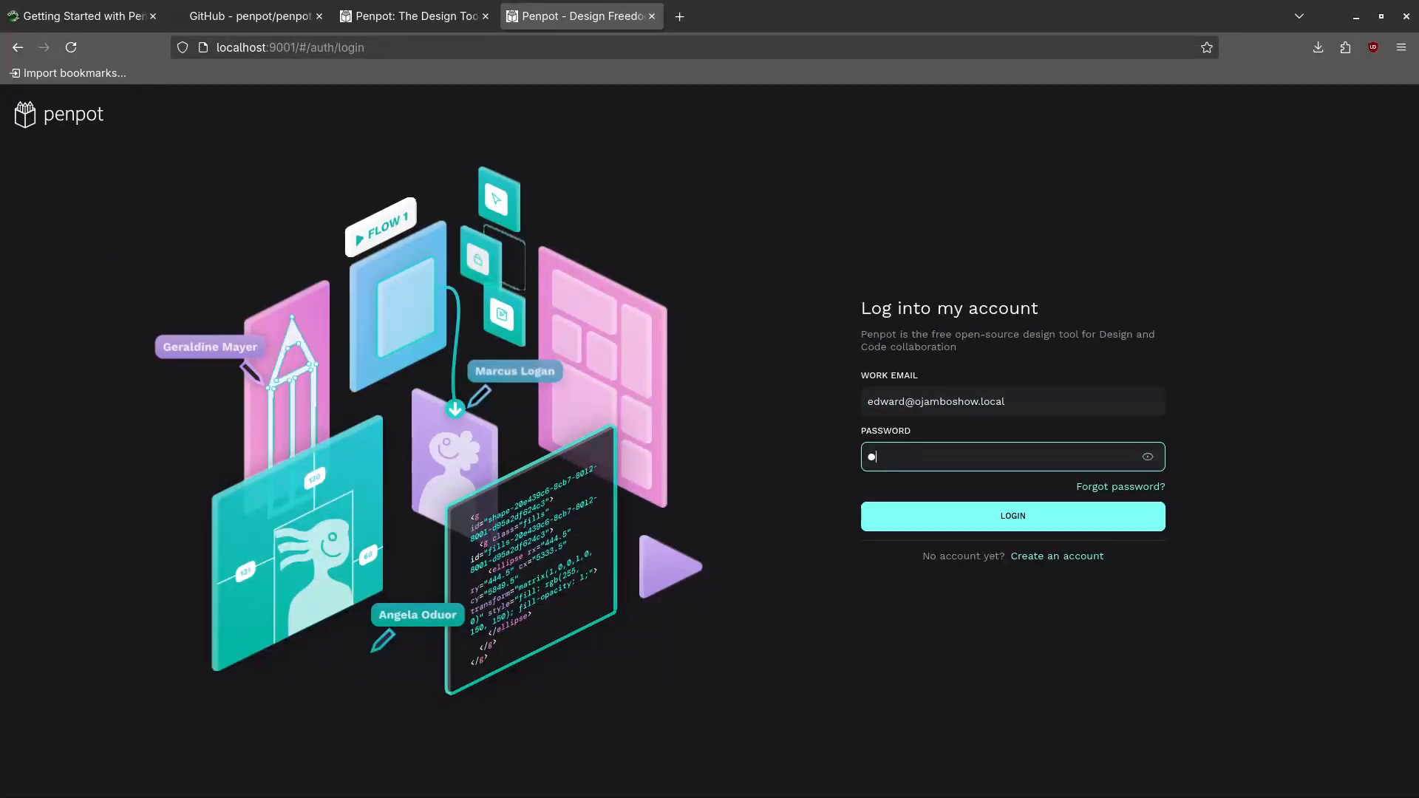
{"action": "left_click", "coordinate": [1022, 516]}
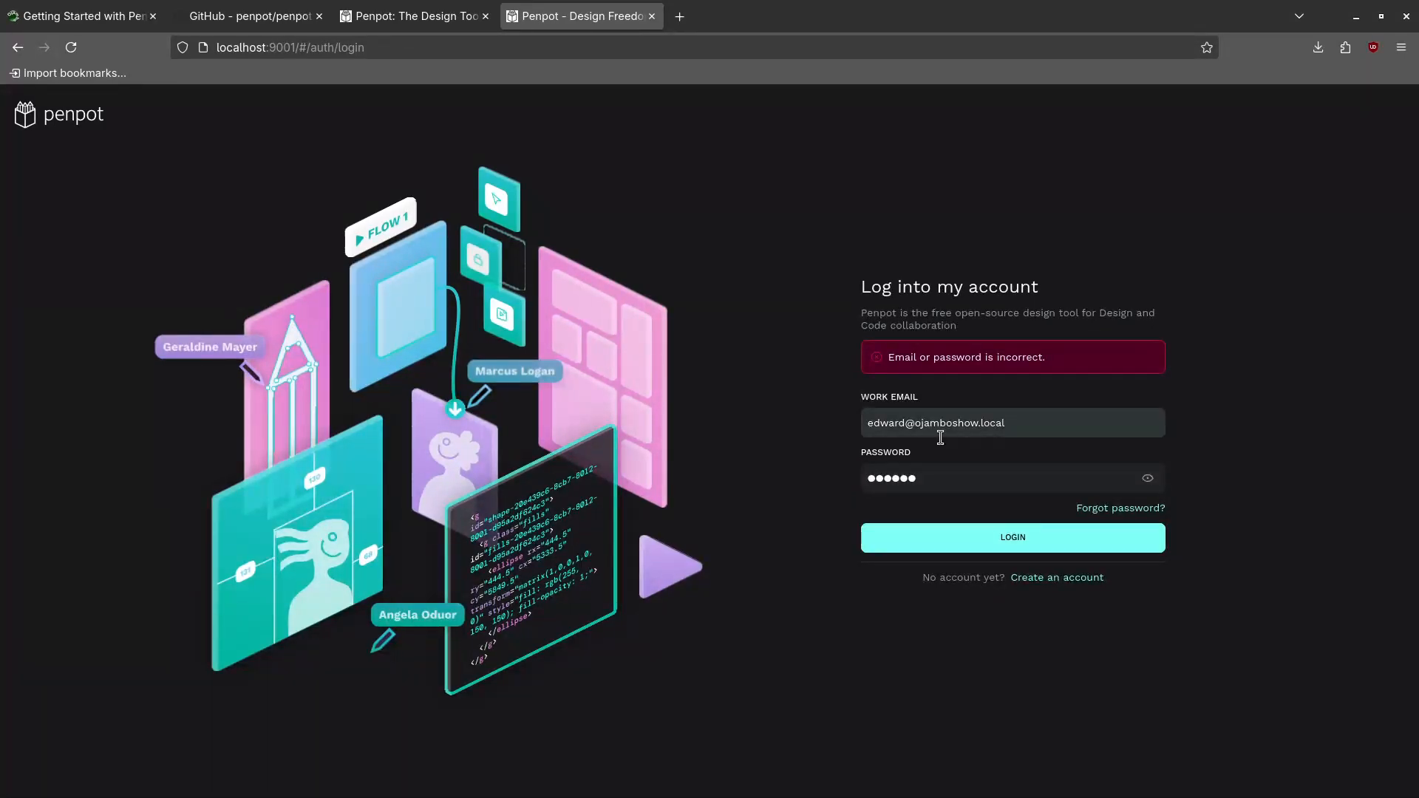
{"action": "left_click", "coordinate": [1076, 577]}
Register with the work email and a 10-character password, replacing the too-short one
{"action": "left_click", "coordinate": [926, 417]}
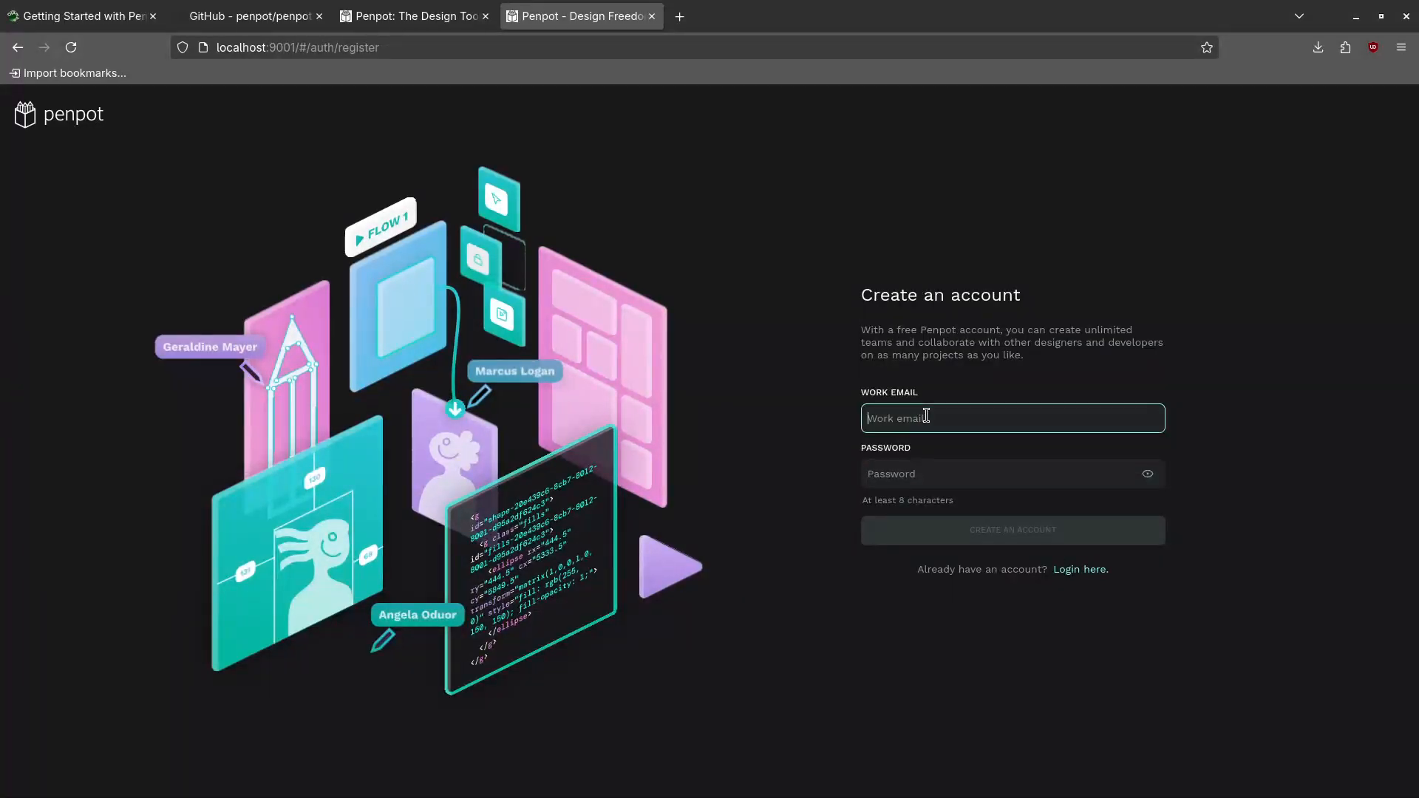
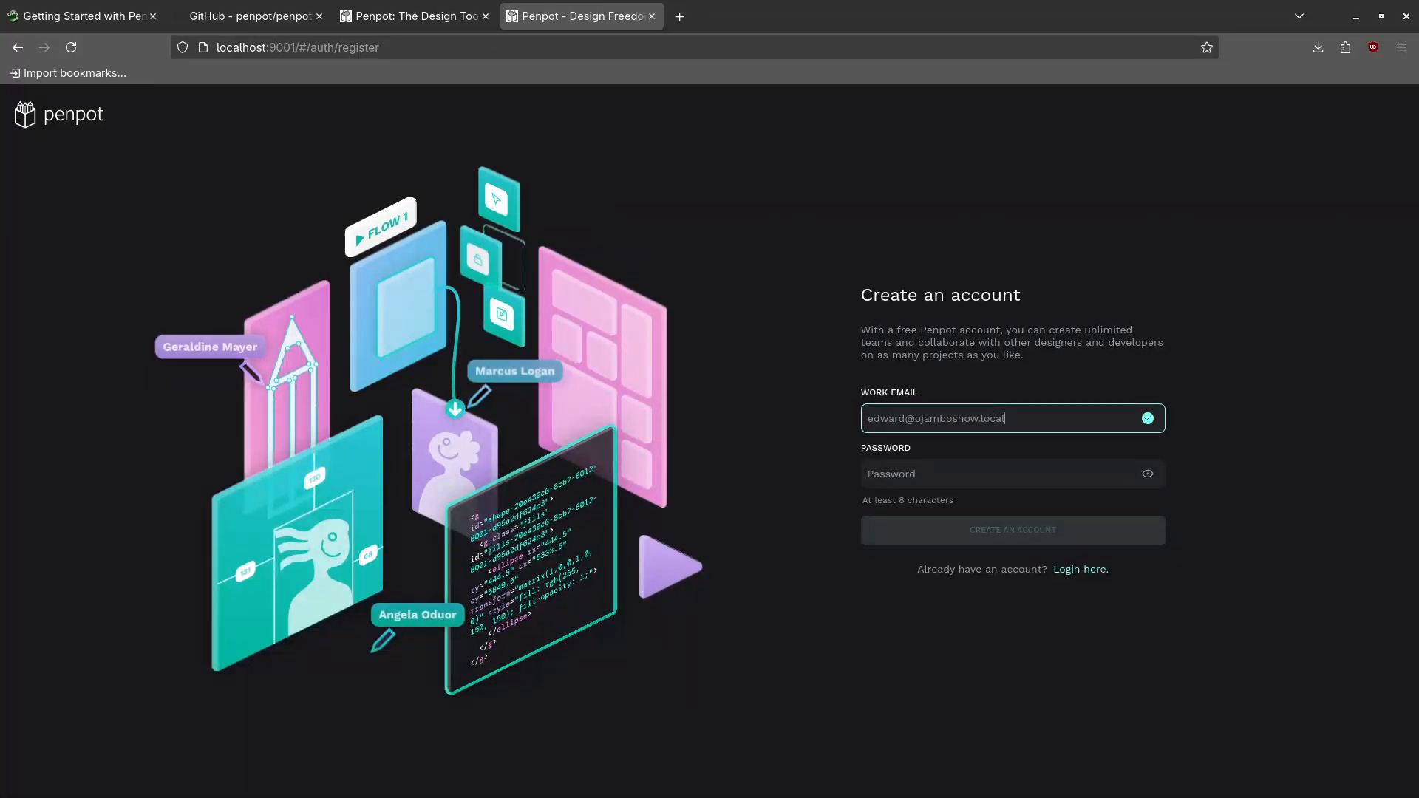
{"action": "left_click", "coordinate": [909, 473]}
{"action": "type", "text": "••••••"}
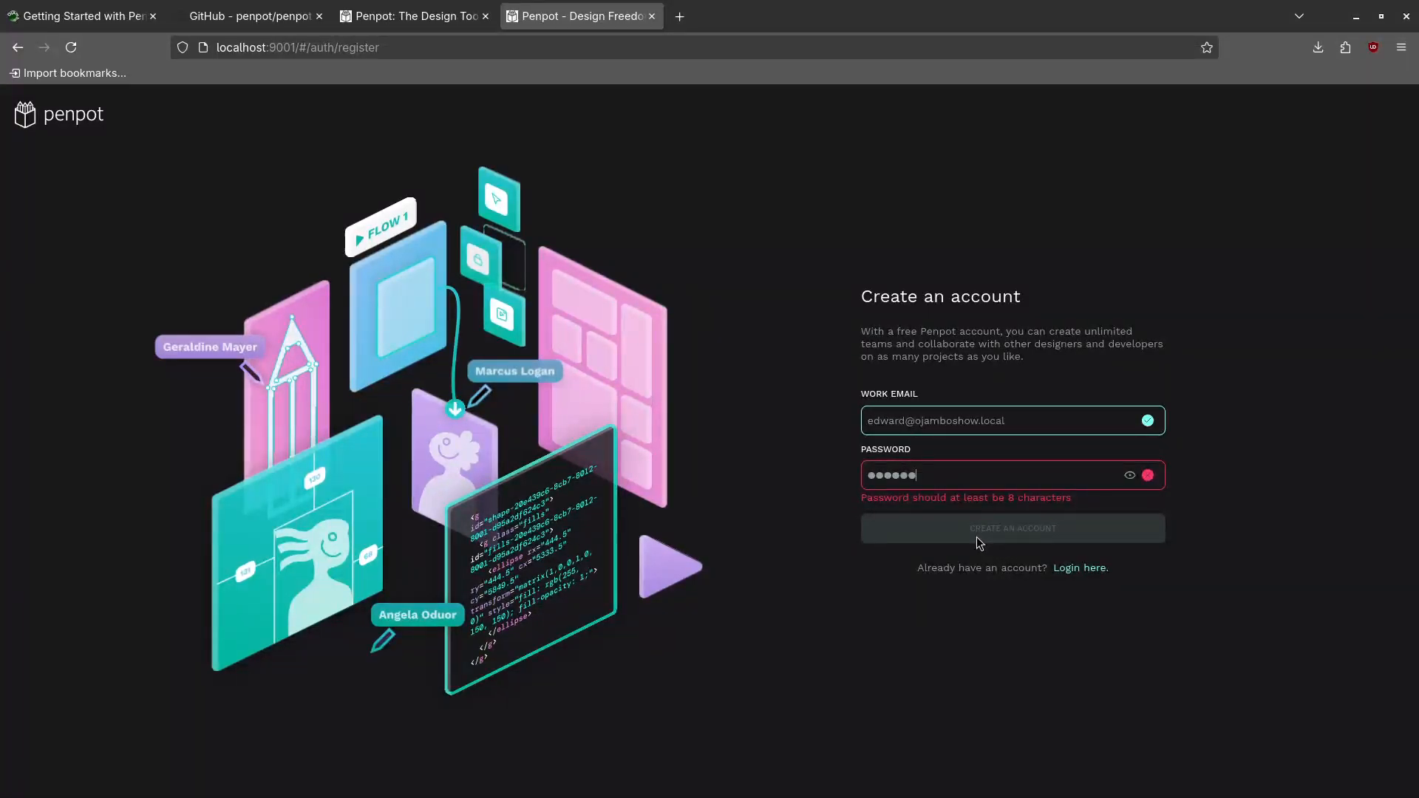
{"action": "key", "text": "BackSpace"}
{"action": "key", "text": "BackSpace"}
{"action": "key", "text": "BackSpace"}
{"action": "key", "text": "BackSpace"}
{"action": "key", "text": "BackSpace"}
{"action": "key", "text": "BackSpace"}
{"action": "type", "text": "••••••••••"}
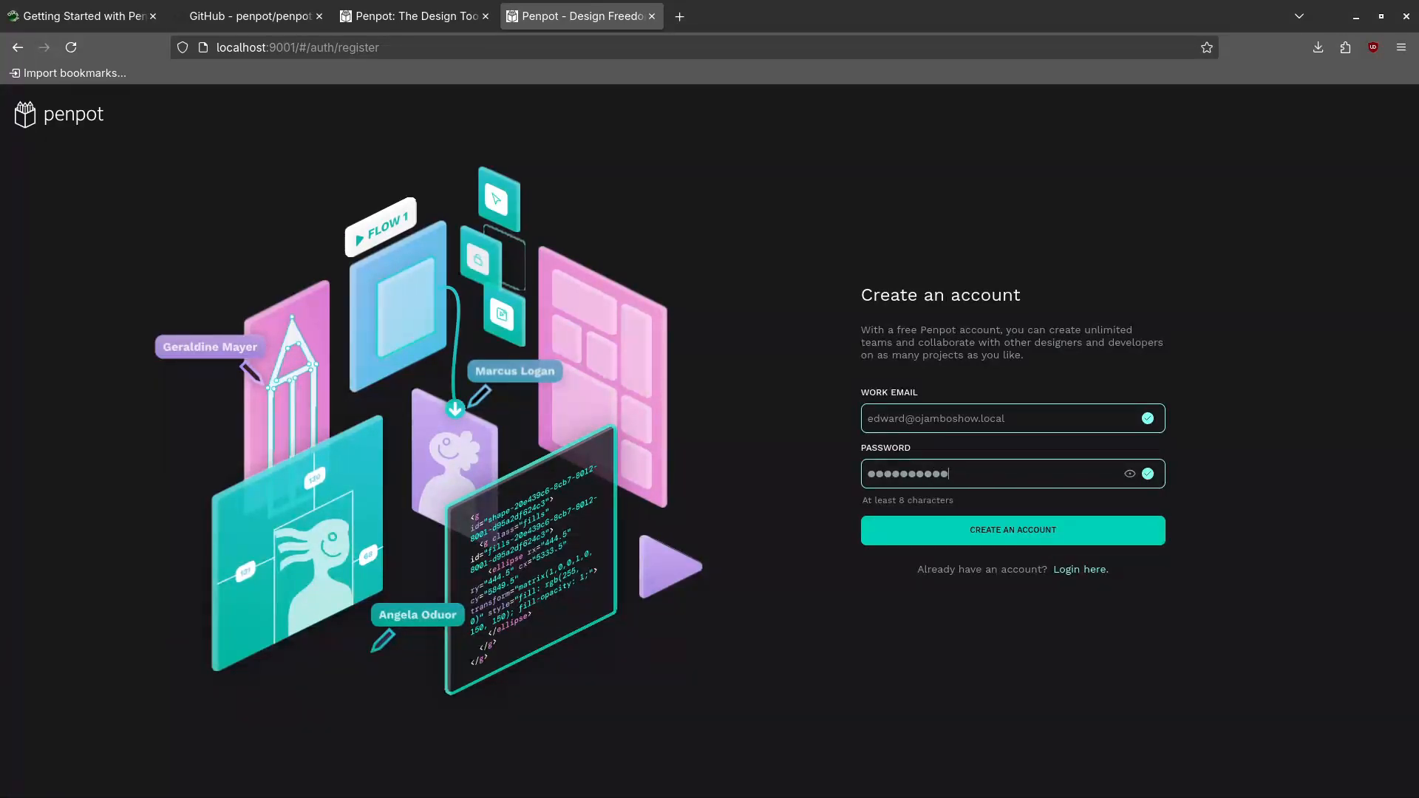
{"action": "left_click", "coordinate": [1025, 529]}
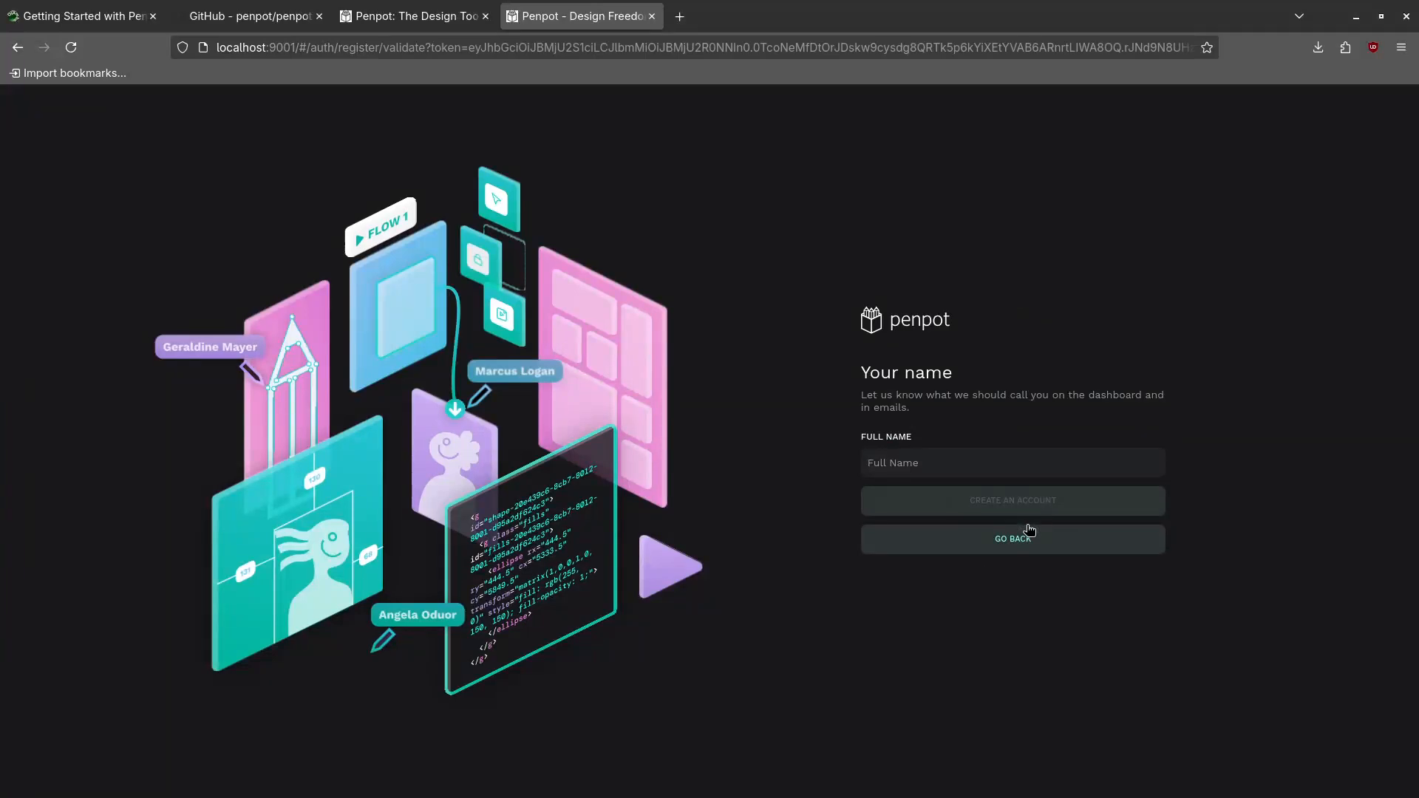
Enter the user's full name to complete the new account
{"action": "left_click", "coordinate": [918, 463]}
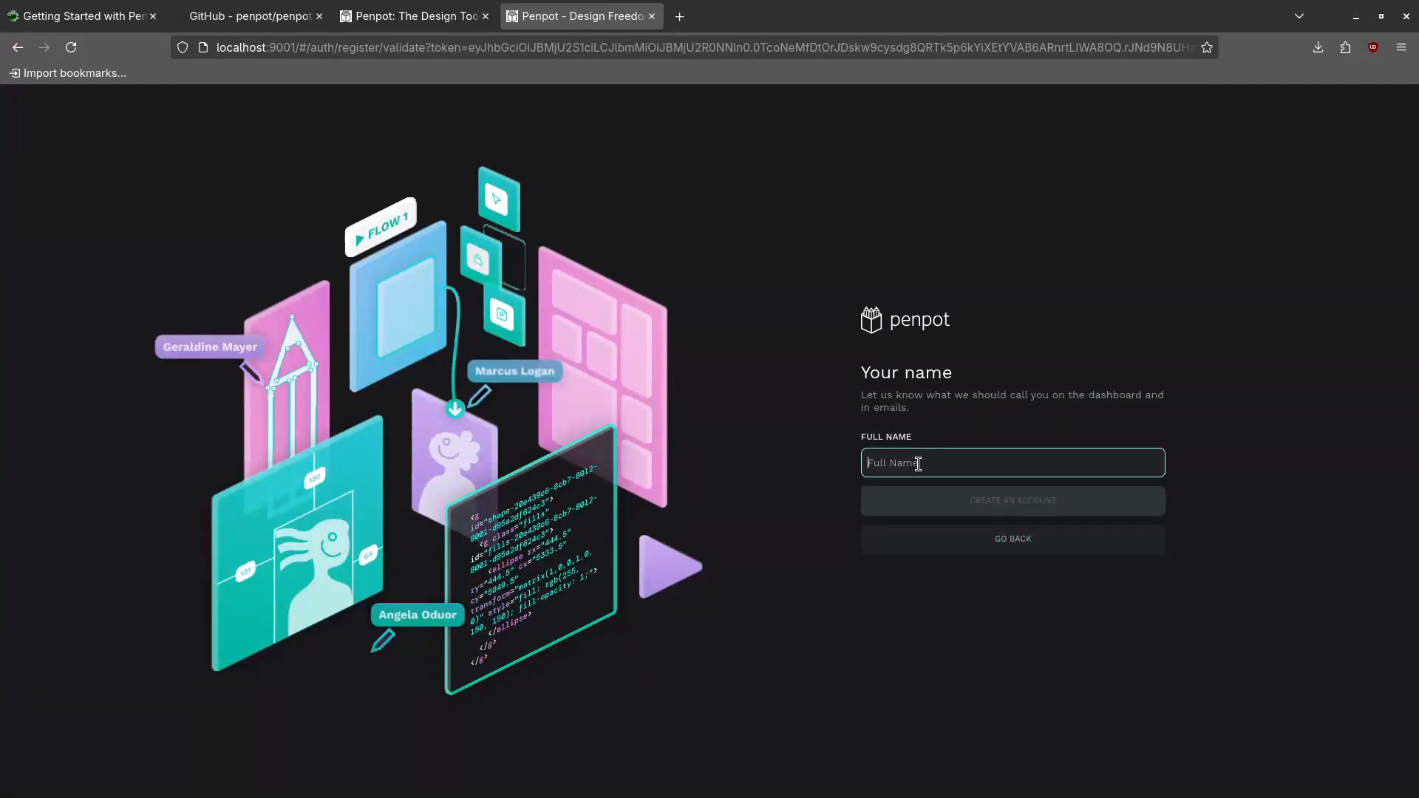
{"action": "type", "text": "Edward Ojambo"}
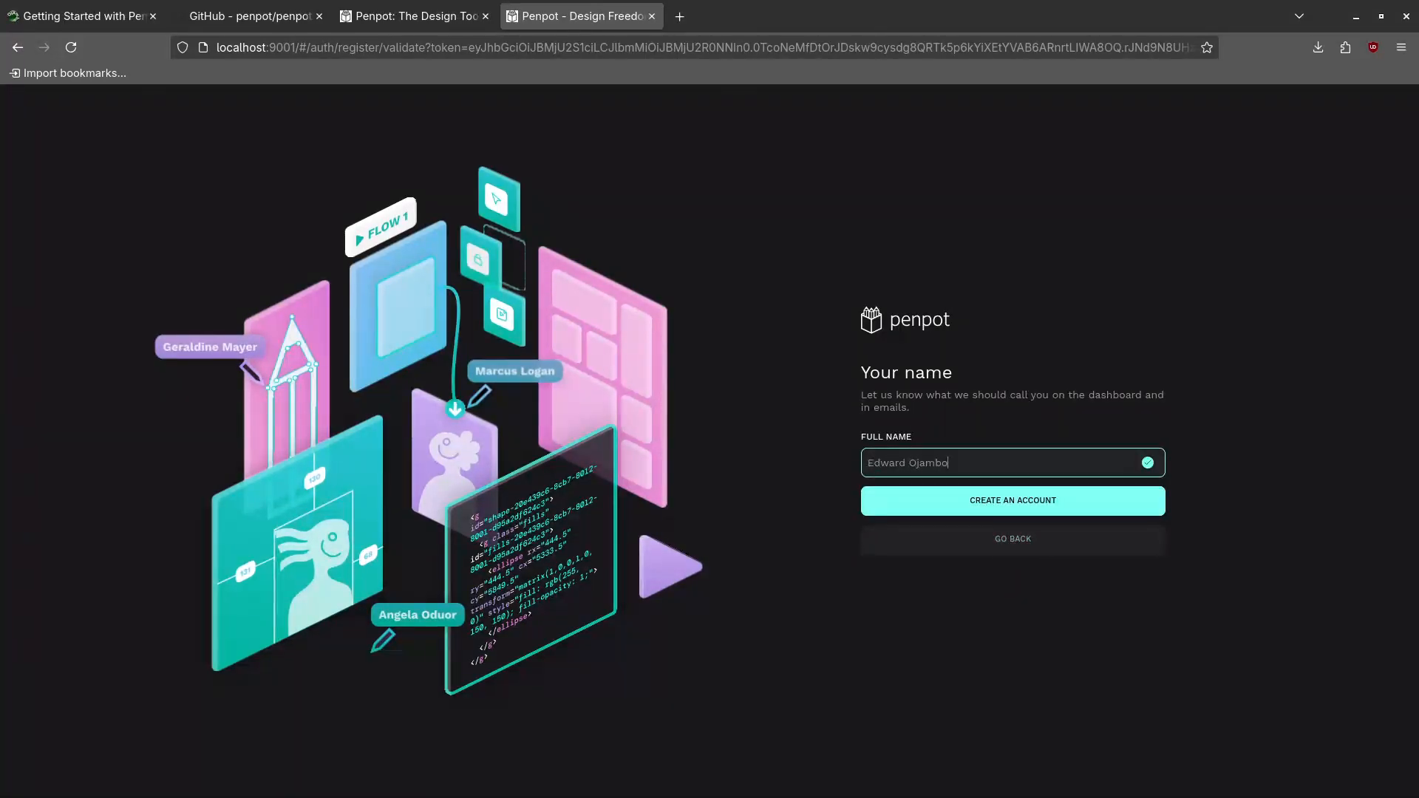
{"action": "left_click", "coordinate": [1008, 500]}
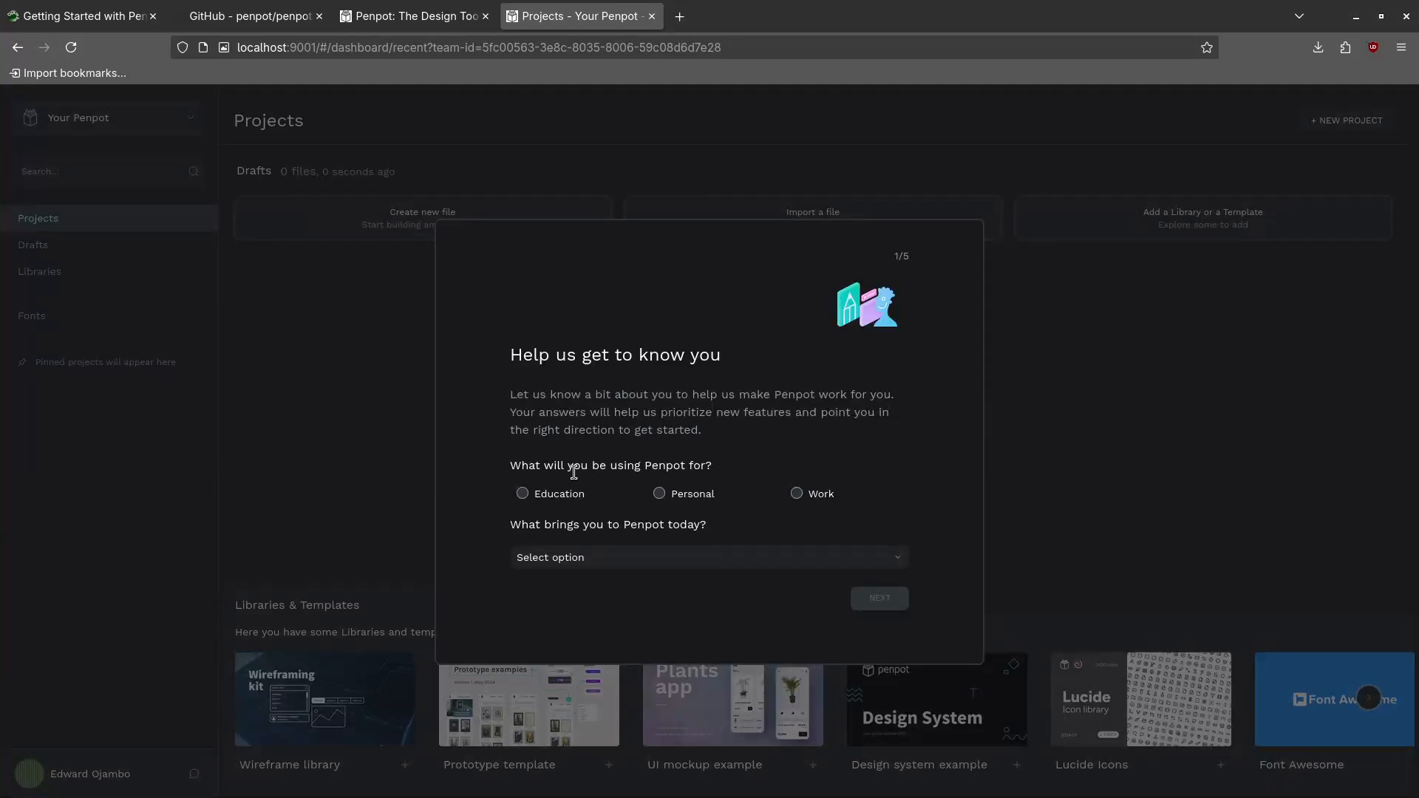
Answer Work, looking for a Figma/XD alternative, and Canva as the most-used tool
{"action": "left_click", "coordinate": [796, 494]}
{"action": "left_click", "coordinate": [626, 559]}
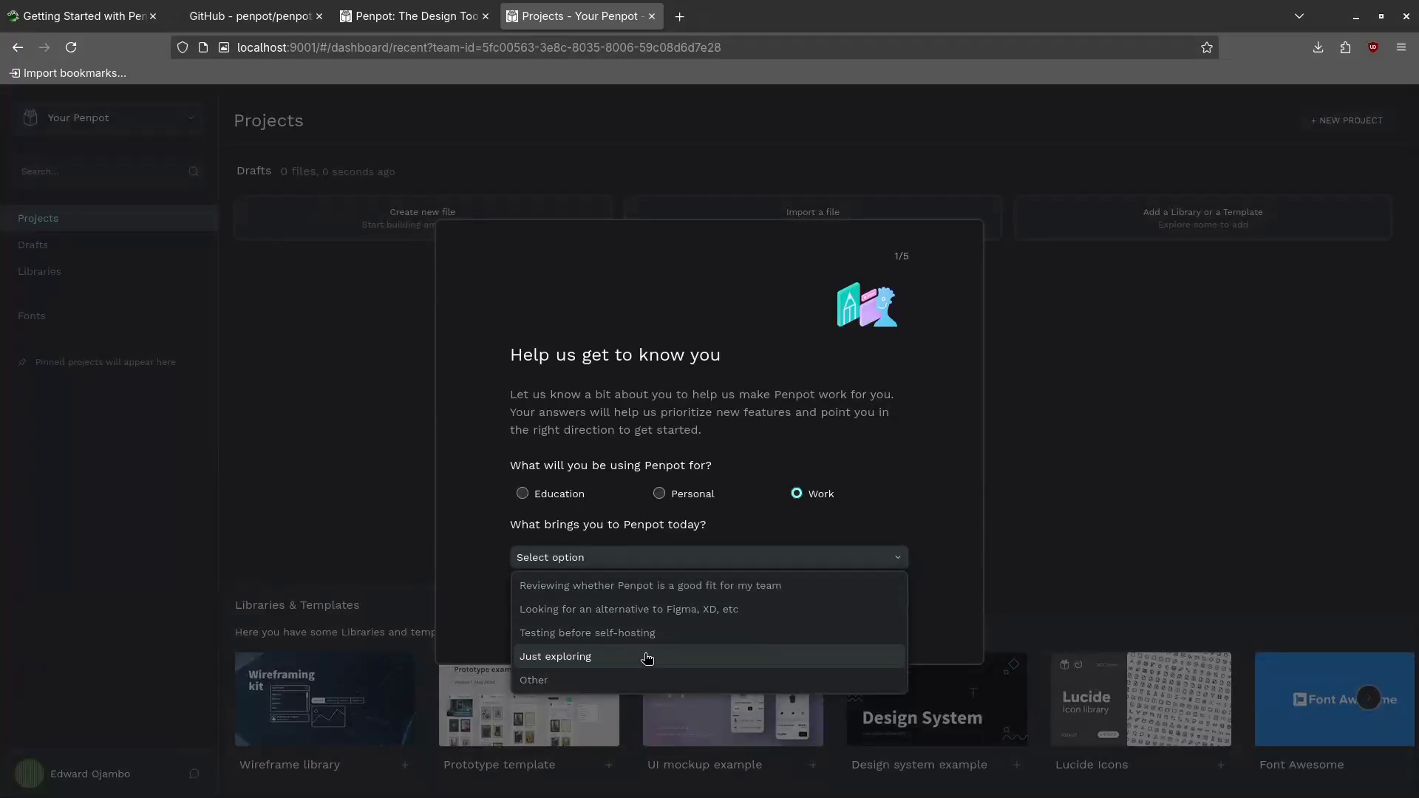
{"action": "left_click", "coordinate": [635, 611]}
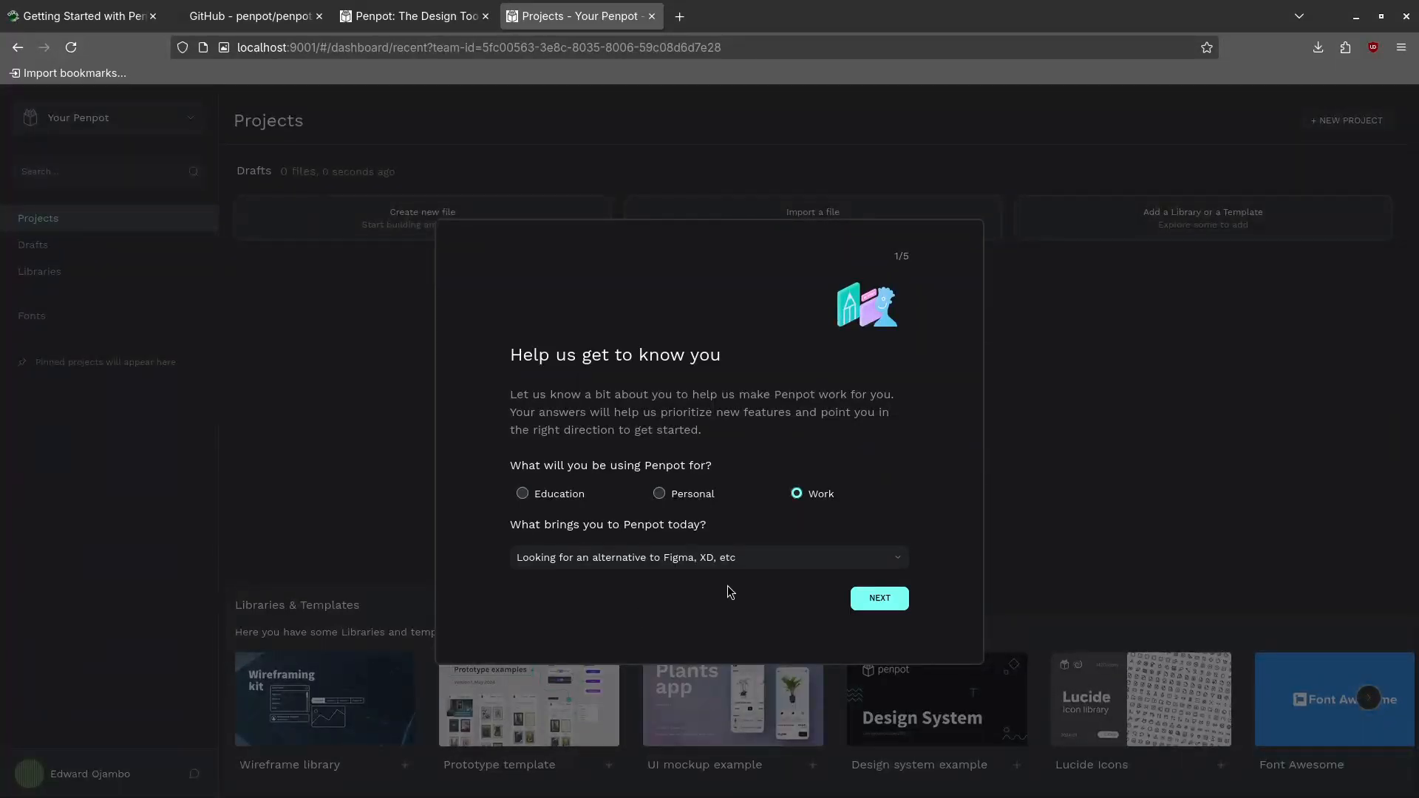
{"action": "left_click", "coordinate": [878, 596]}
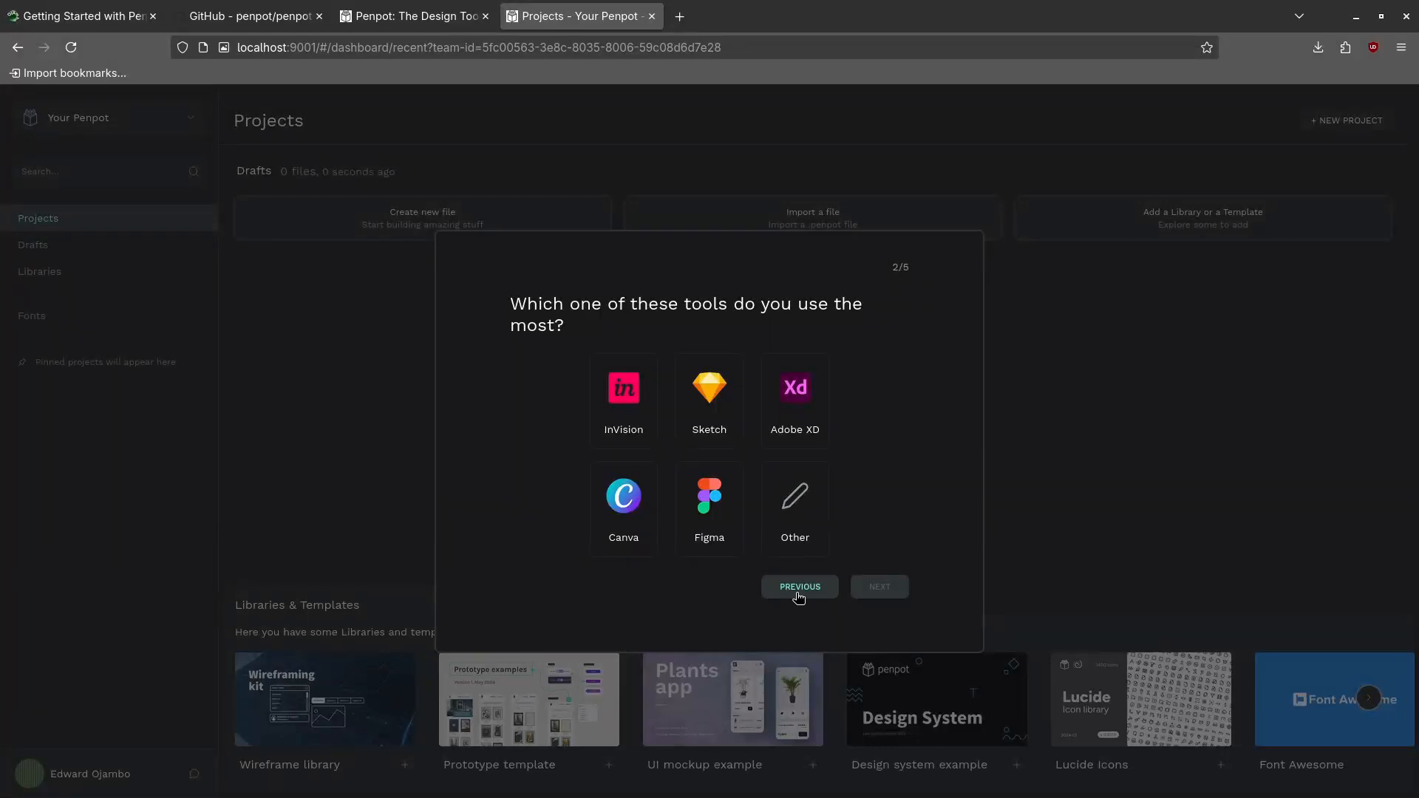
{"action": "left_click", "coordinate": [640, 503]}
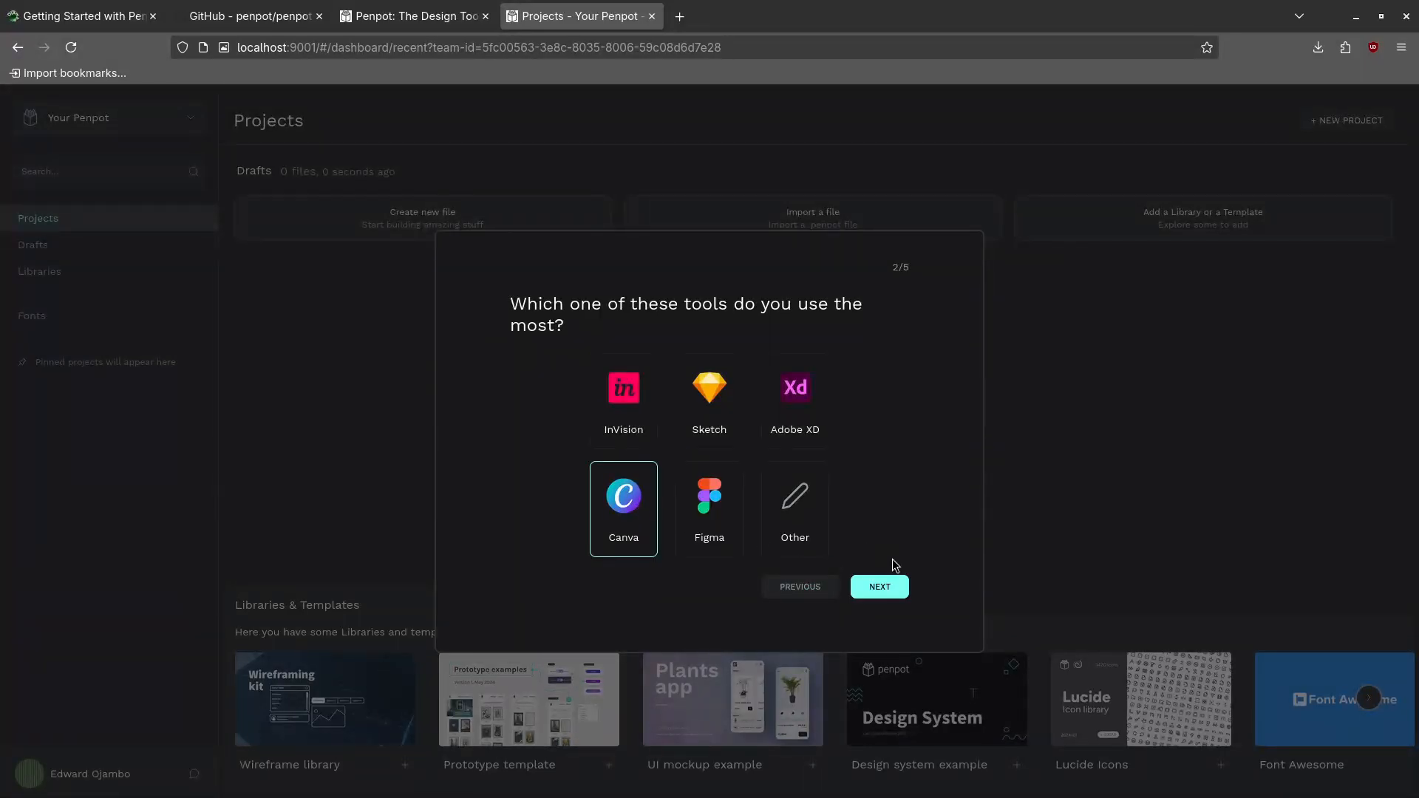
{"action": "left_click", "coordinate": [880, 587]}
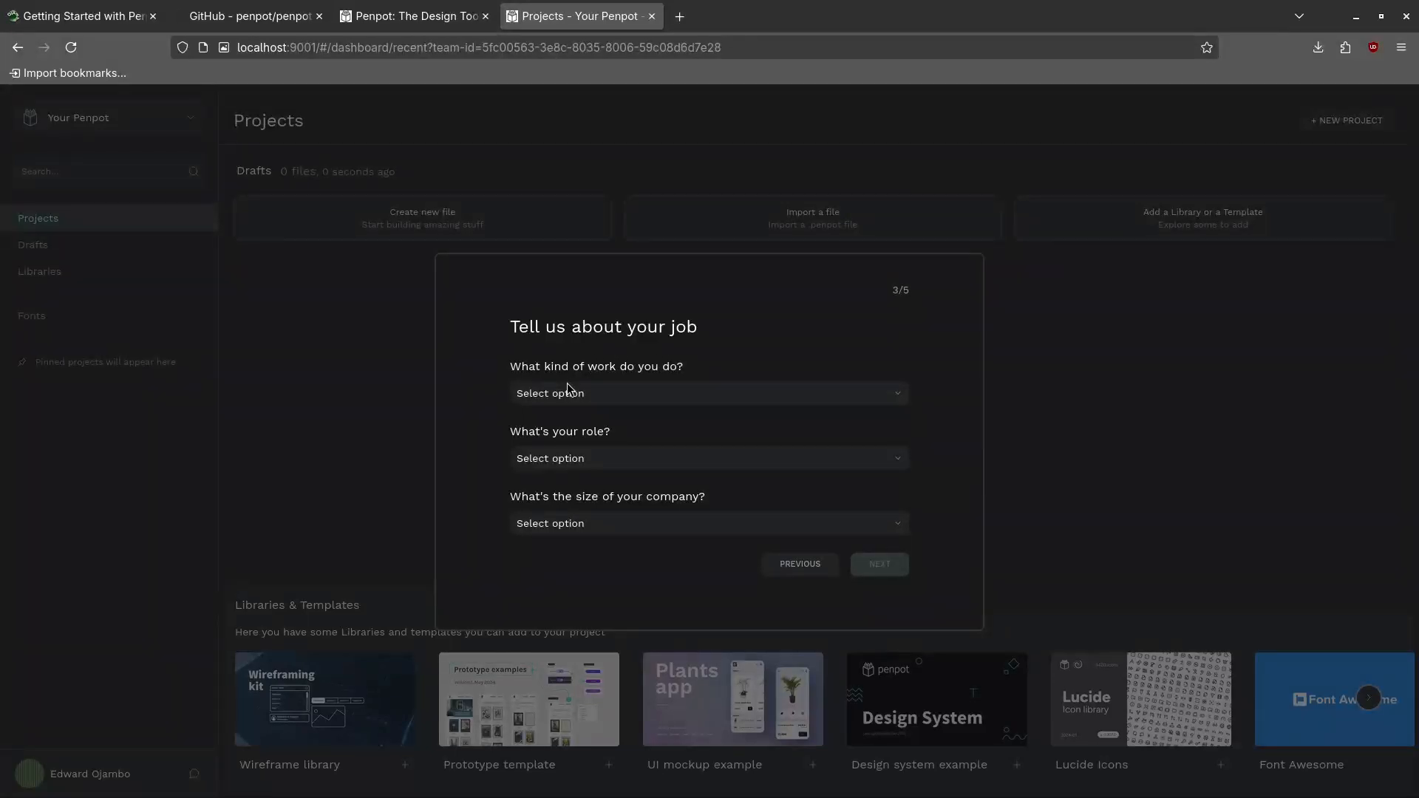
Choose Development work, CEO or Founder role and 2-10 company size, then continue
{"action": "left_click", "coordinate": [647, 400]}
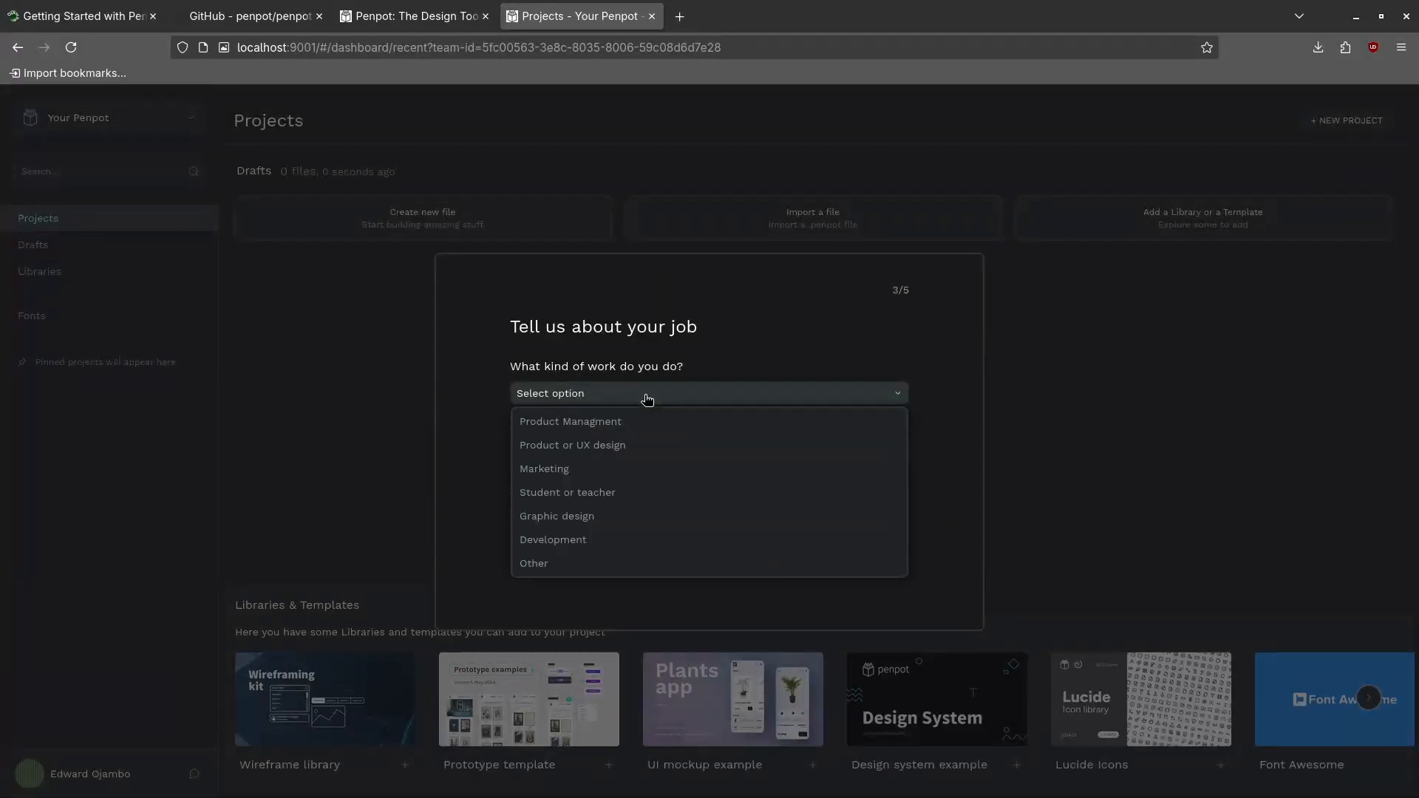
{"action": "left_click", "coordinate": [621, 539]}
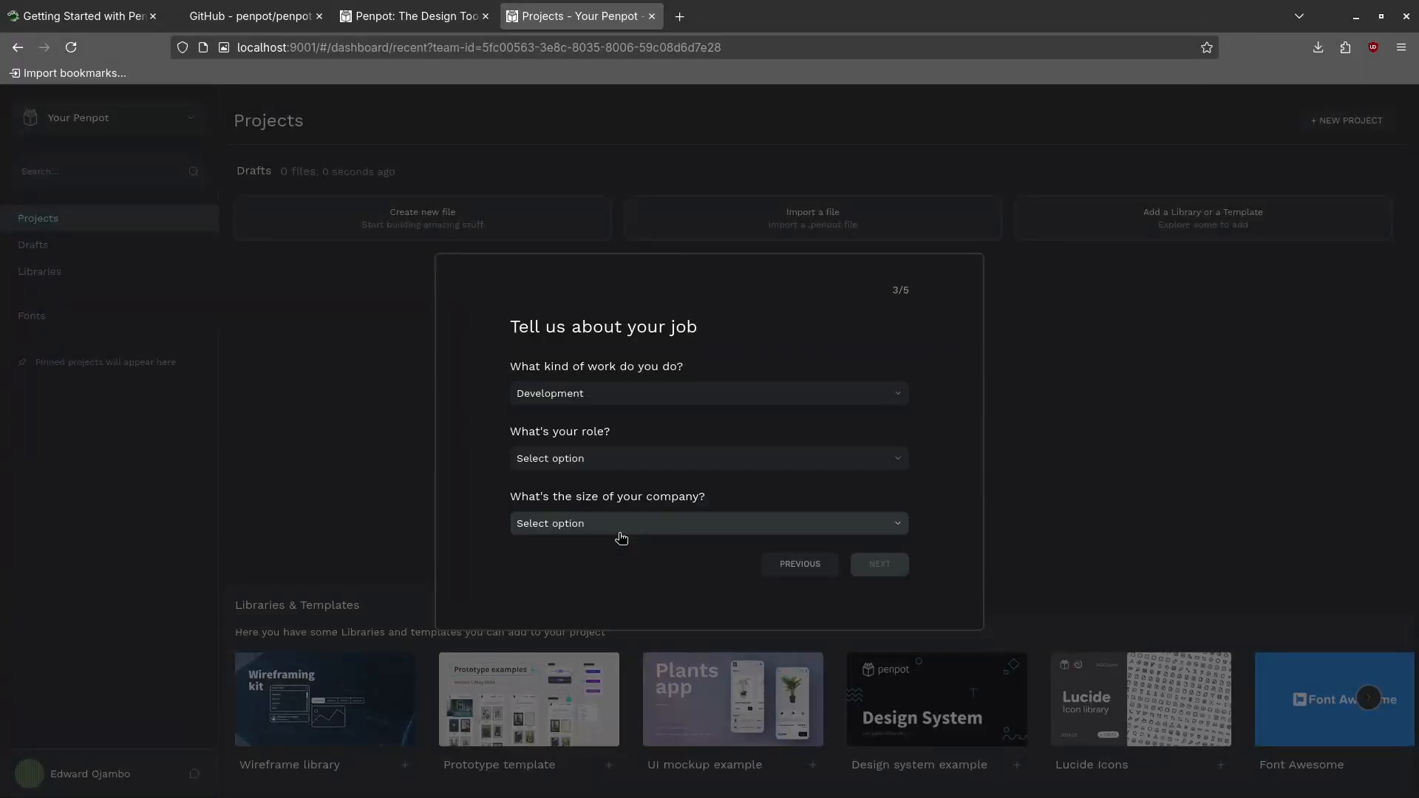
{"action": "left_click", "coordinate": [604, 459]}
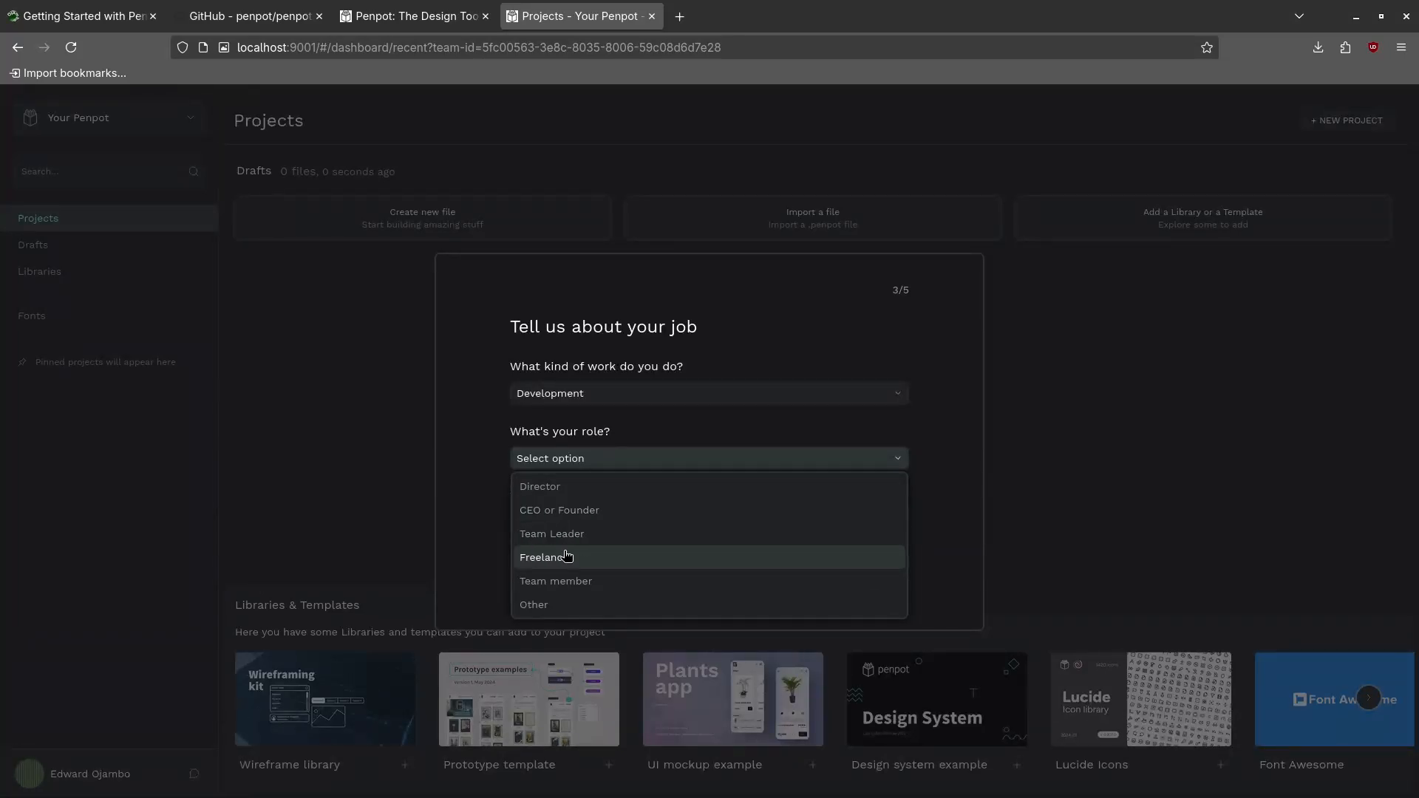
{"action": "left_click", "coordinate": [556, 512]}
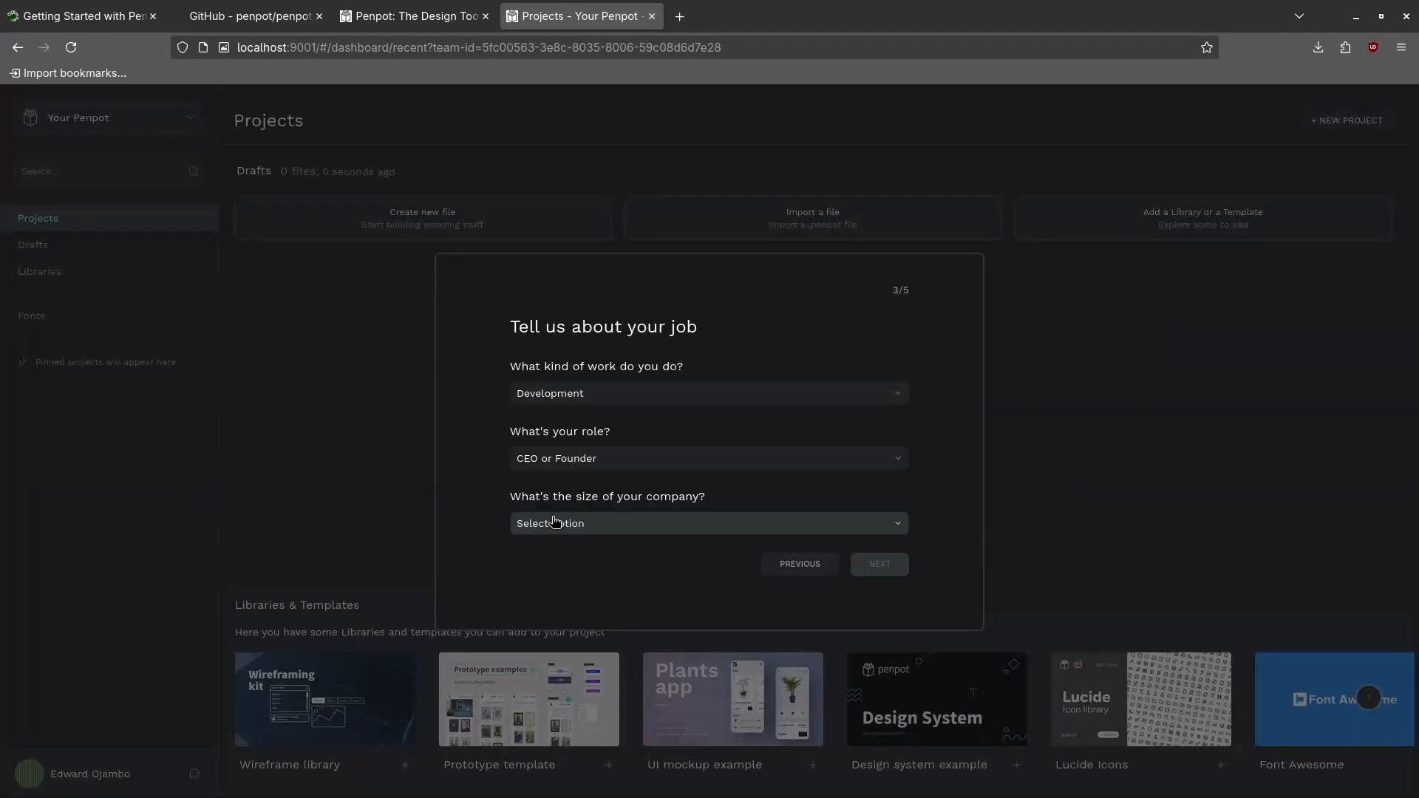
{"action": "left_click", "coordinate": [612, 523]}
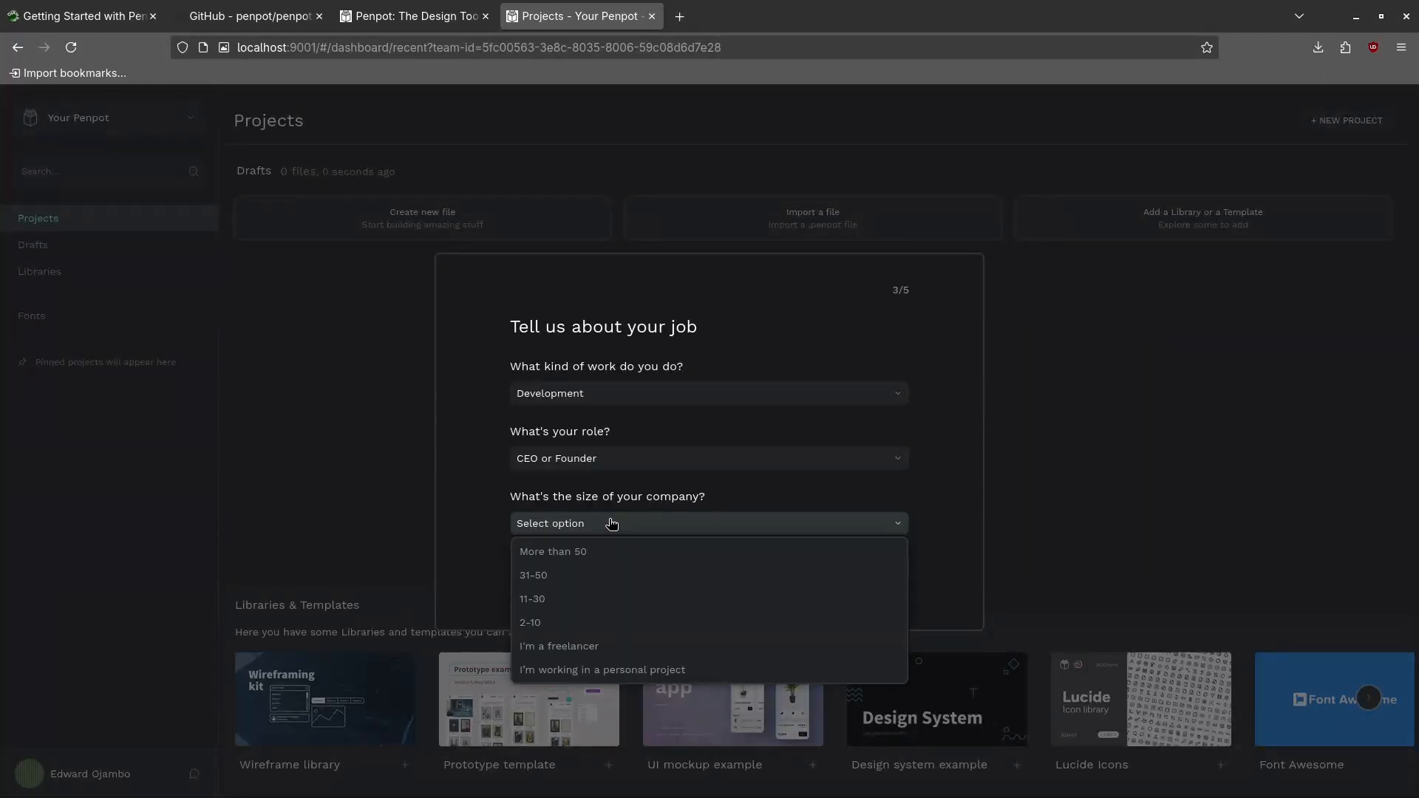
{"action": "left_click", "coordinate": [569, 639]}
{"action": "left_click", "coordinate": [883, 565]}
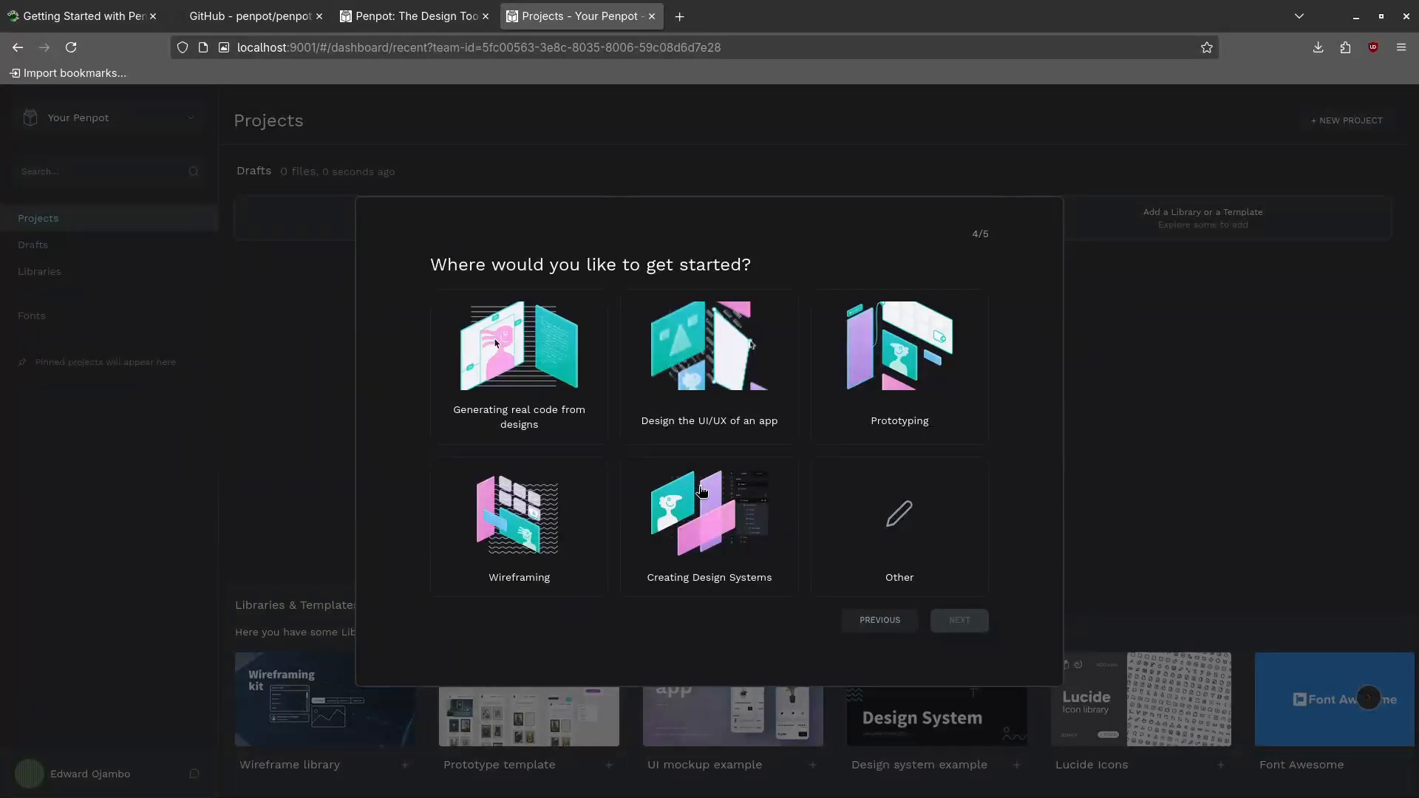
Pick Creating Design Systems and Search Engine, then continue without newsletter subscriptions
{"action": "left_click", "coordinate": [693, 504]}
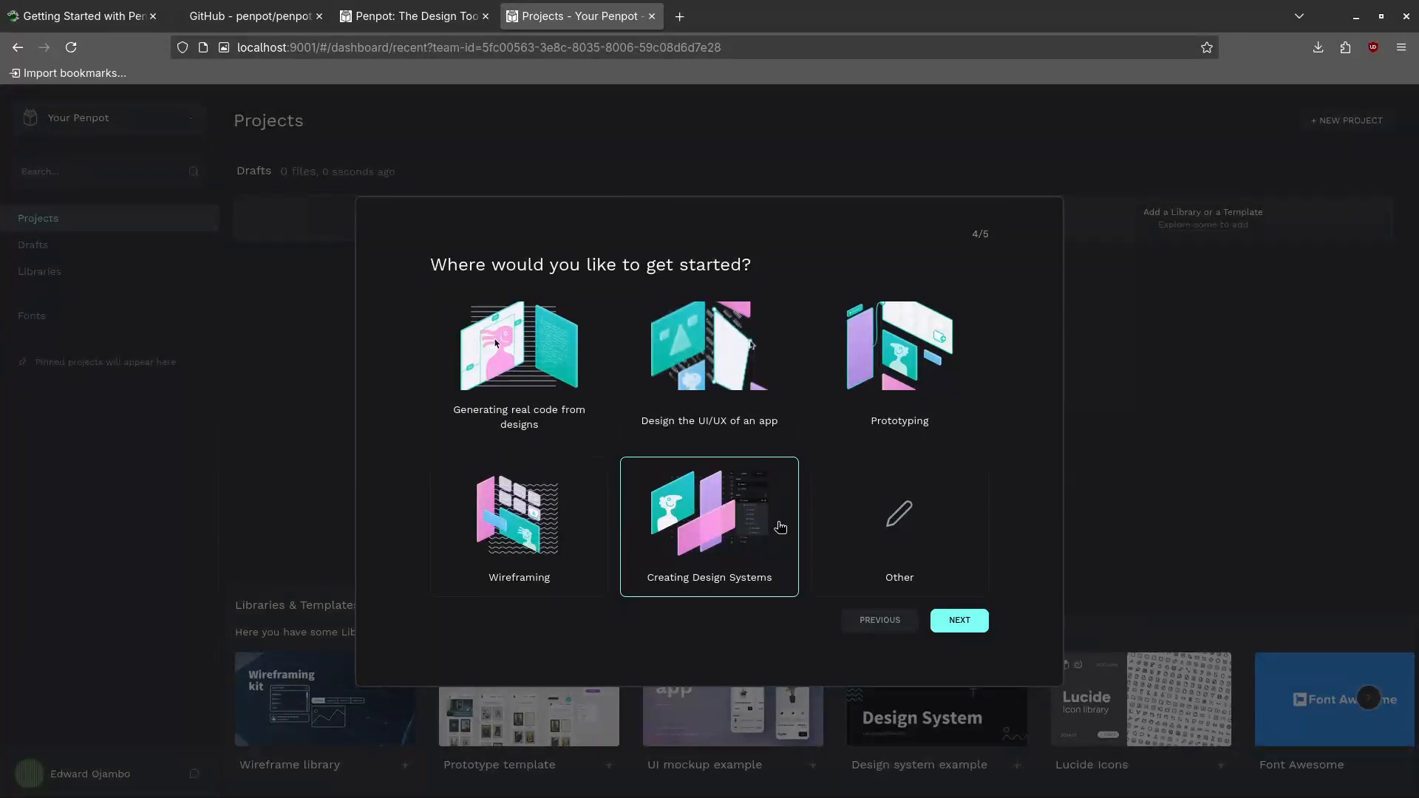
{"action": "left_click", "coordinate": [961, 621]}
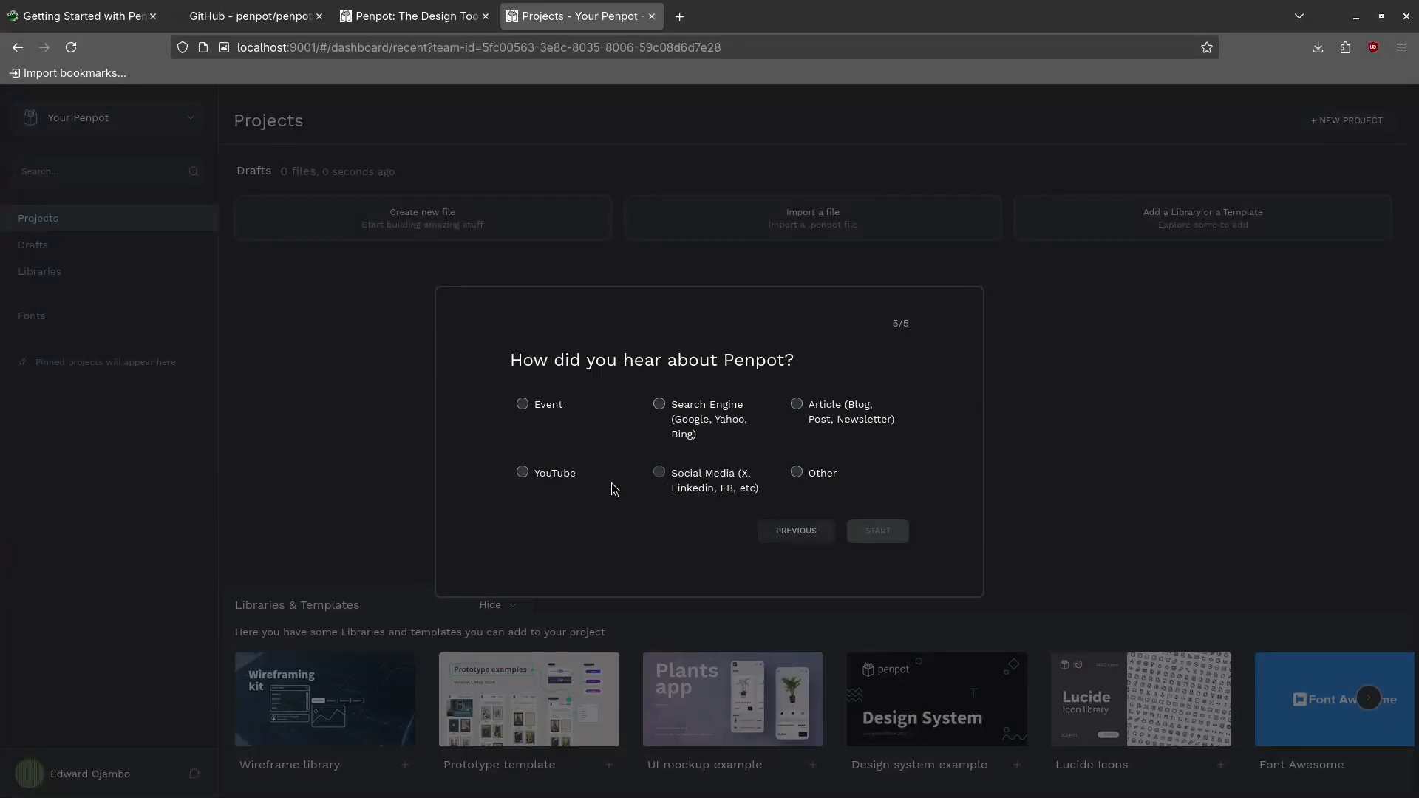
{"action": "left_click", "coordinate": [660, 405]}
{"action": "left_click", "coordinate": [876, 532]}
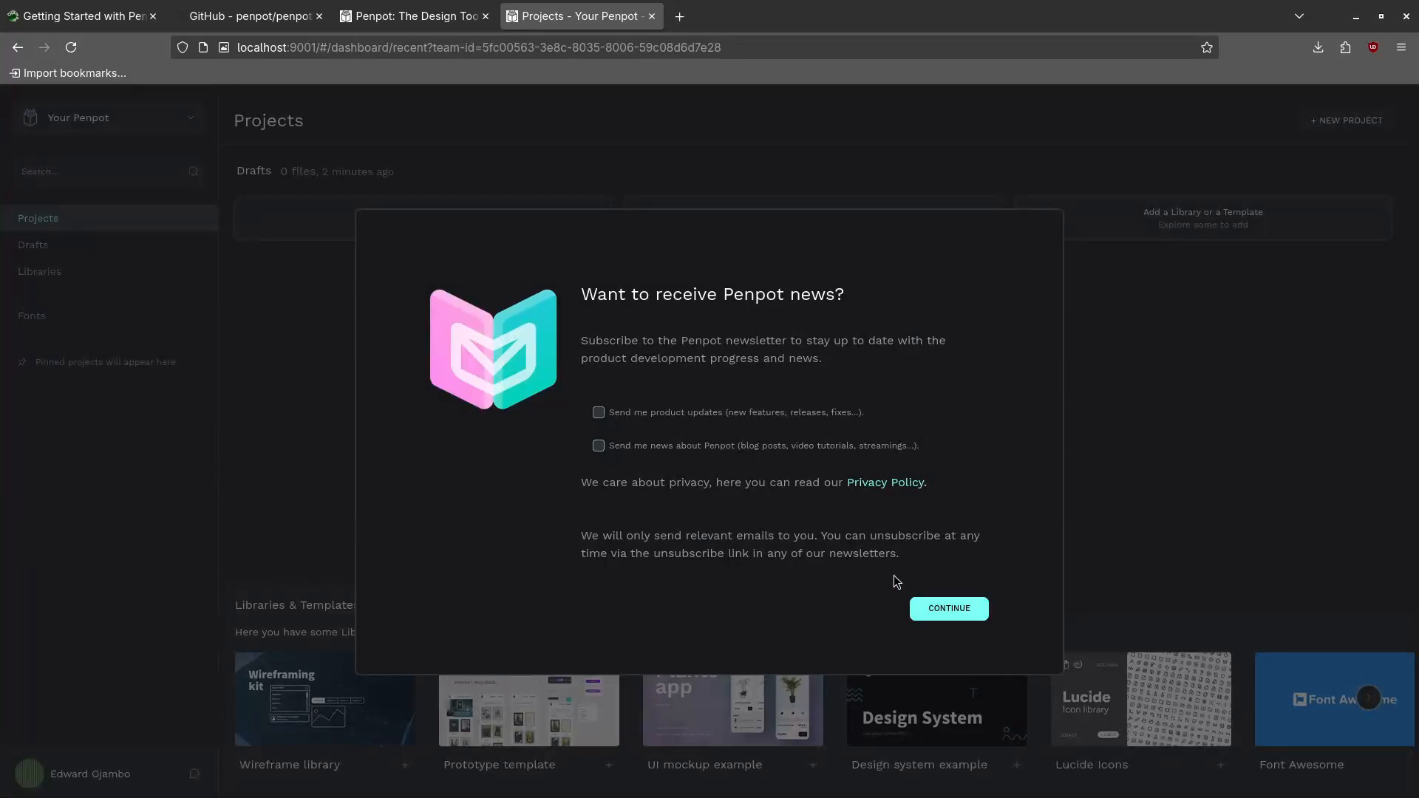
{"action": "left_click", "coordinate": [966, 612]}
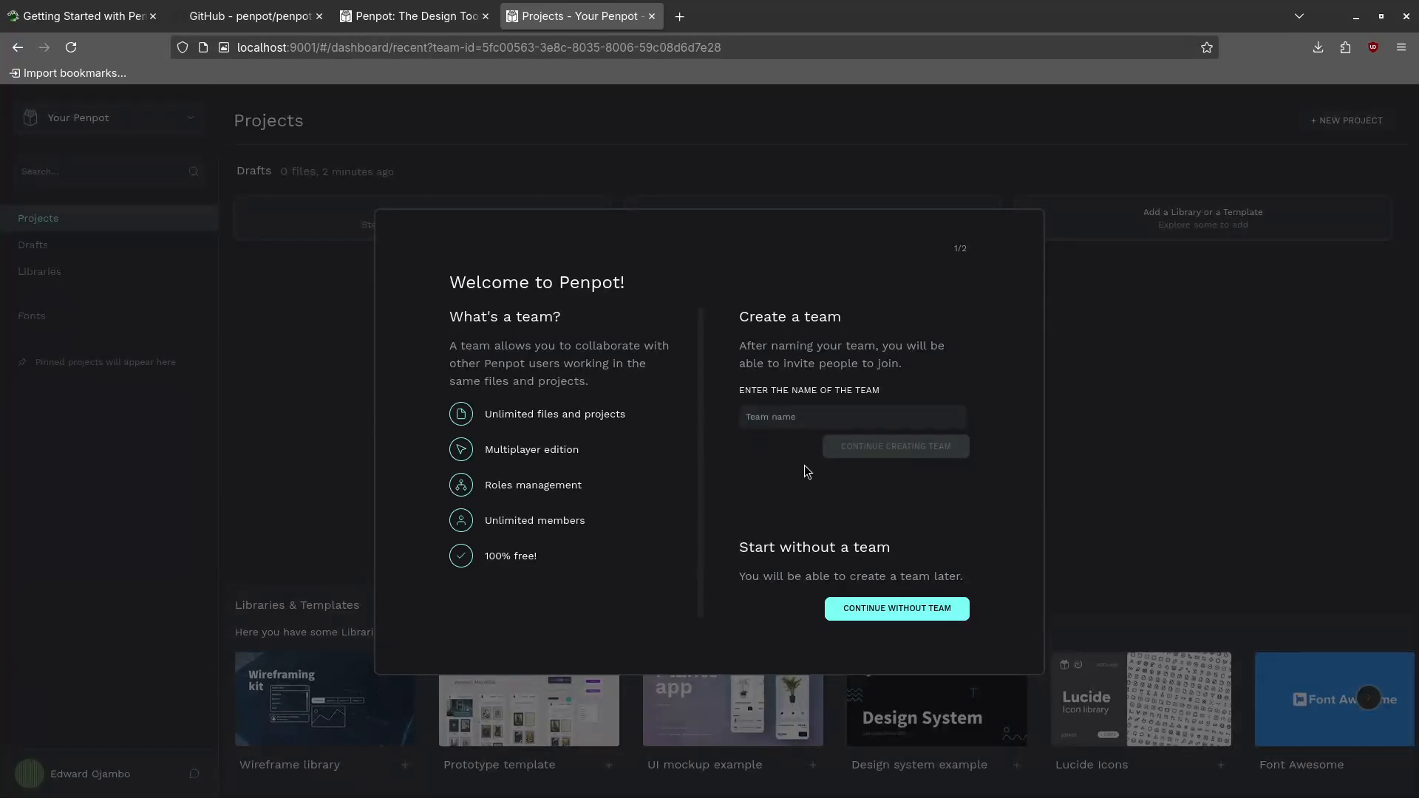
Continue without creating a team to reach the Projects dashboard
{"action": "left_click", "coordinate": [903, 618]}
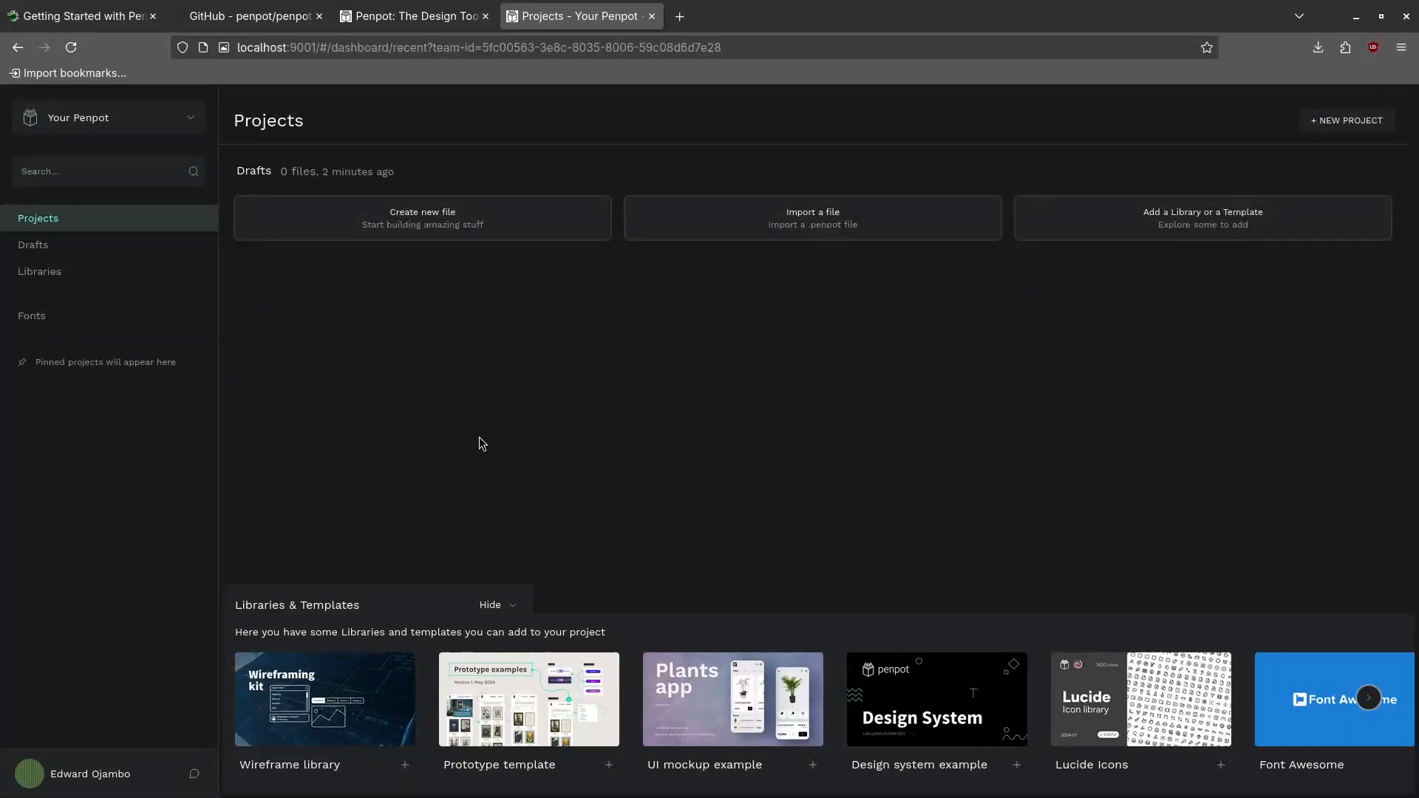
{"action": "mouse_move", "coordinate": [322, 760]}
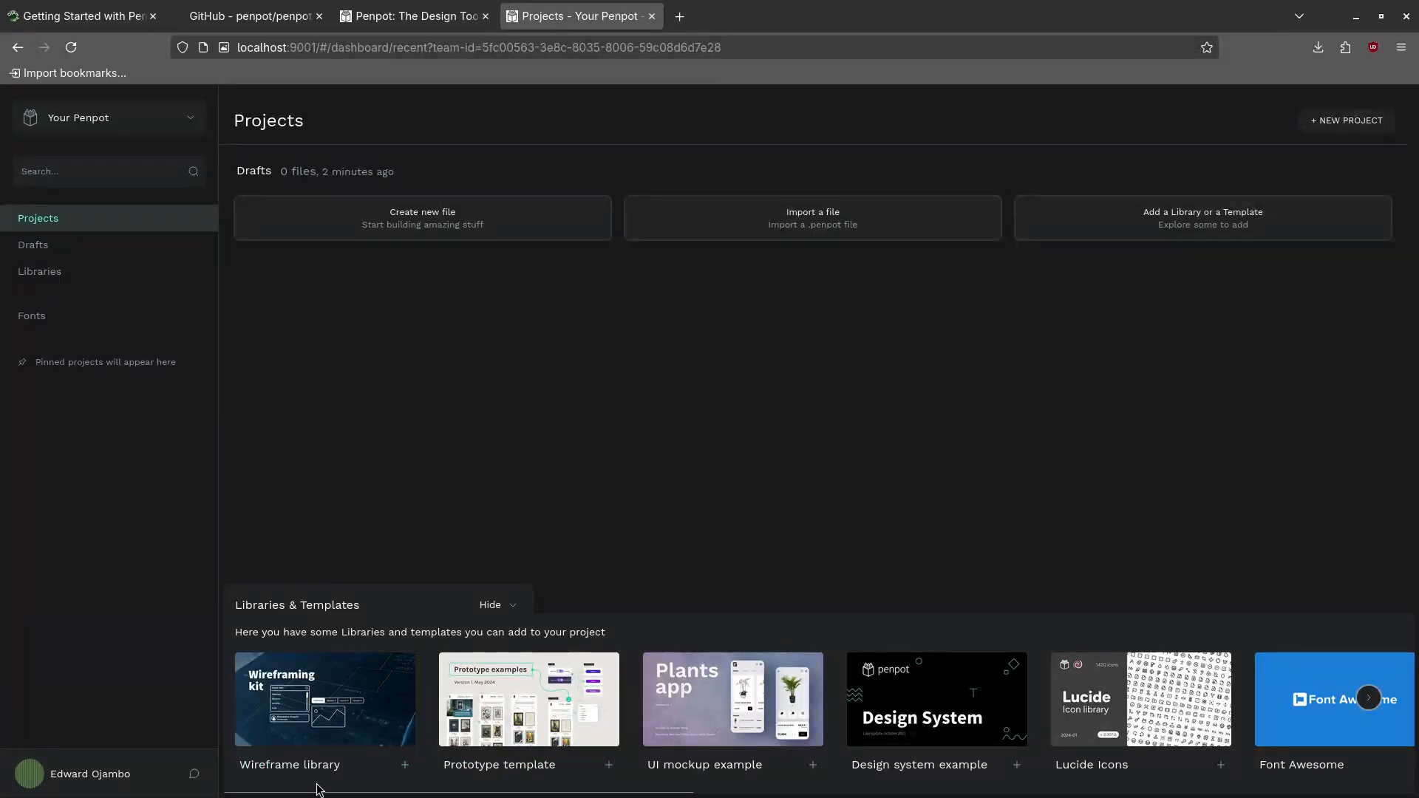
{"action": "mouse_move", "coordinate": [342, 695]}
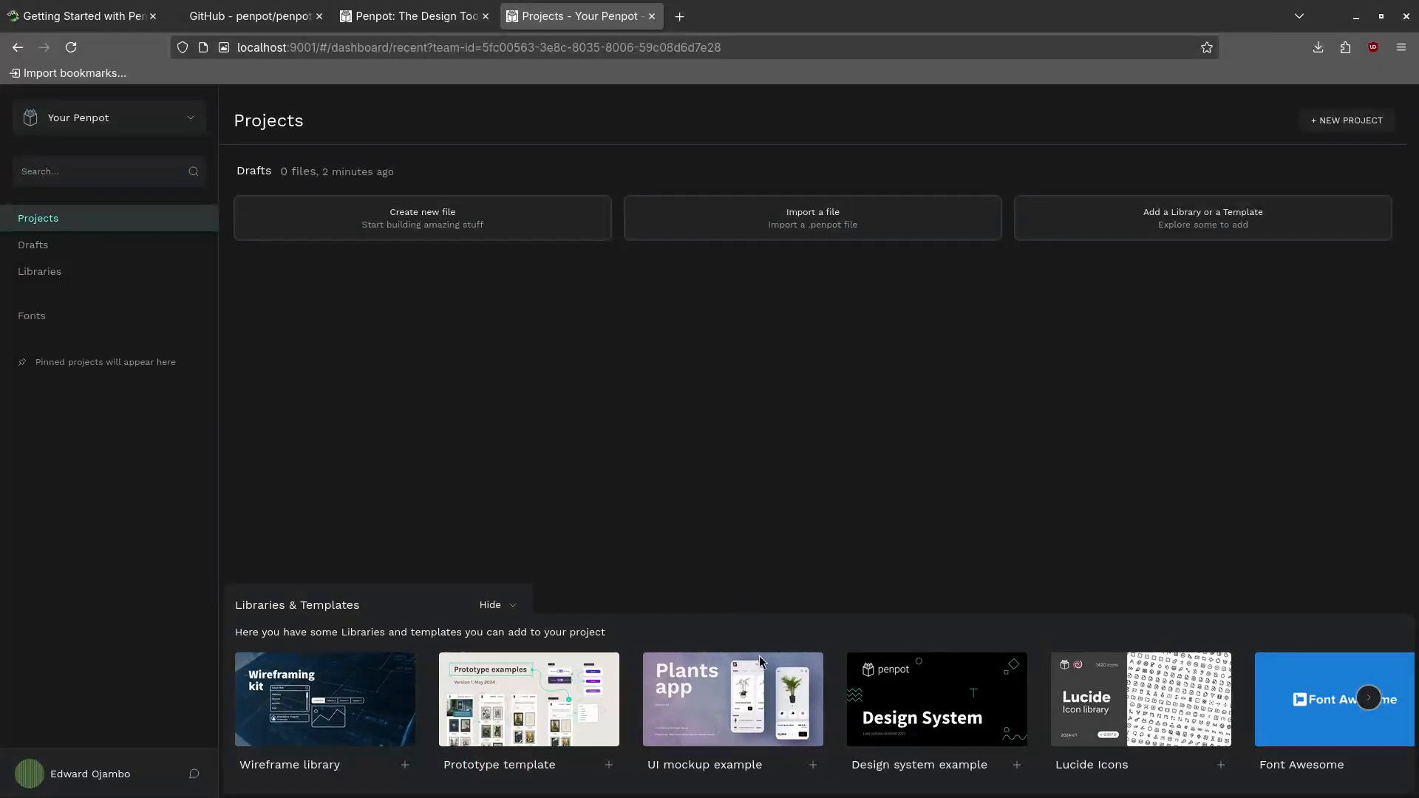
{"action": "mouse_move", "coordinate": [708, 734]}
{"action": "mouse_move", "coordinate": [934, 676]}
{"action": "left_click", "coordinate": [1368, 699]}
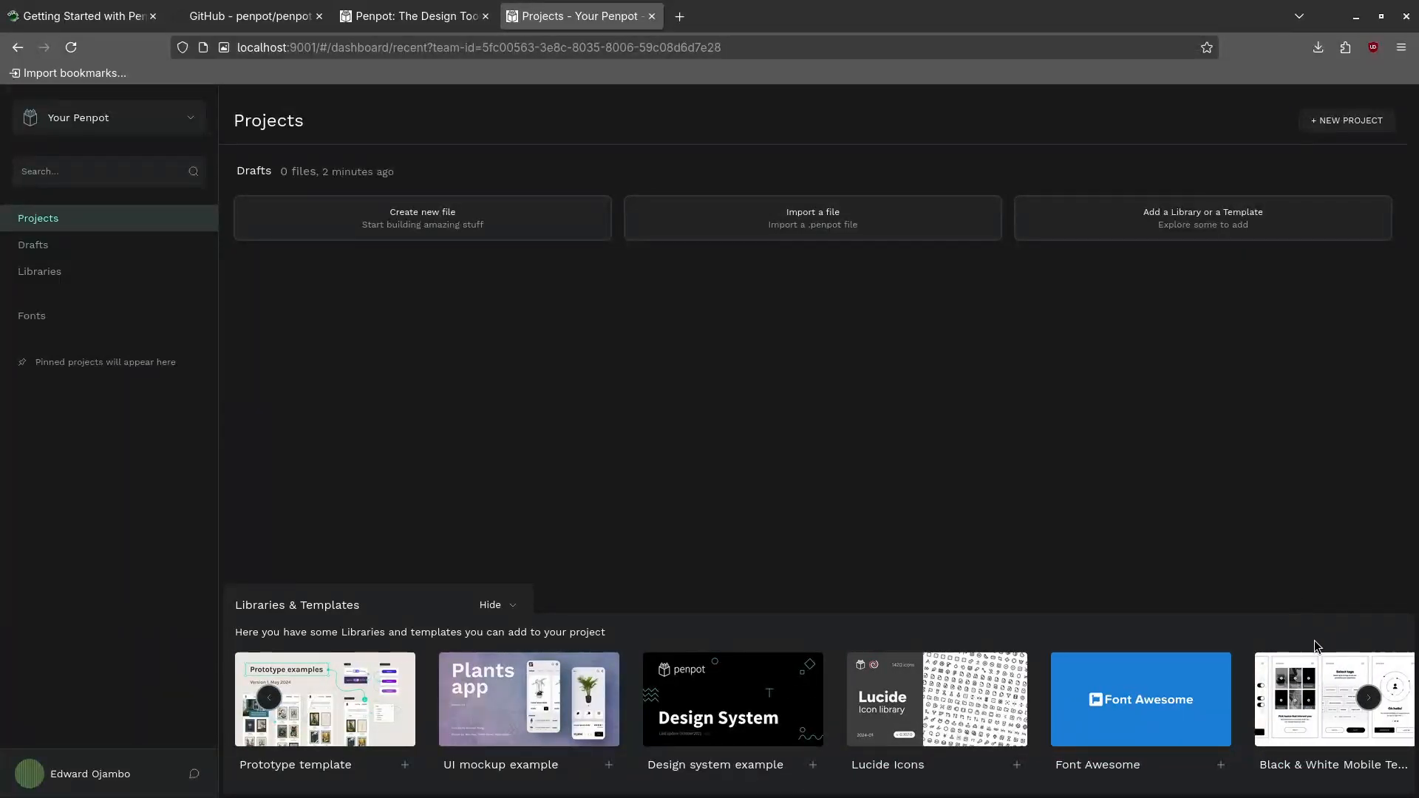
{"action": "left_click", "coordinate": [1368, 699]}
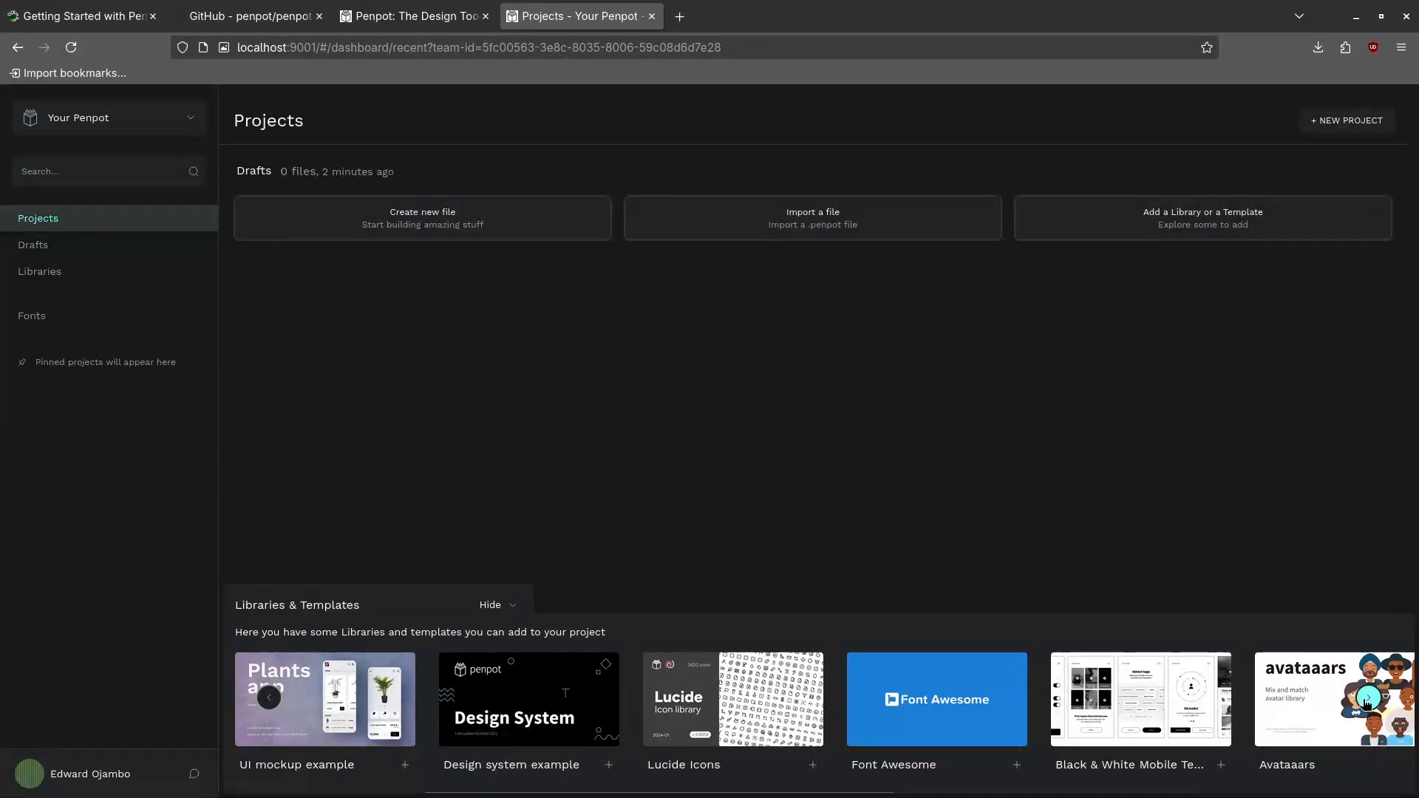
{"action": "mouse_move", "coordinate": [1289, 708]}
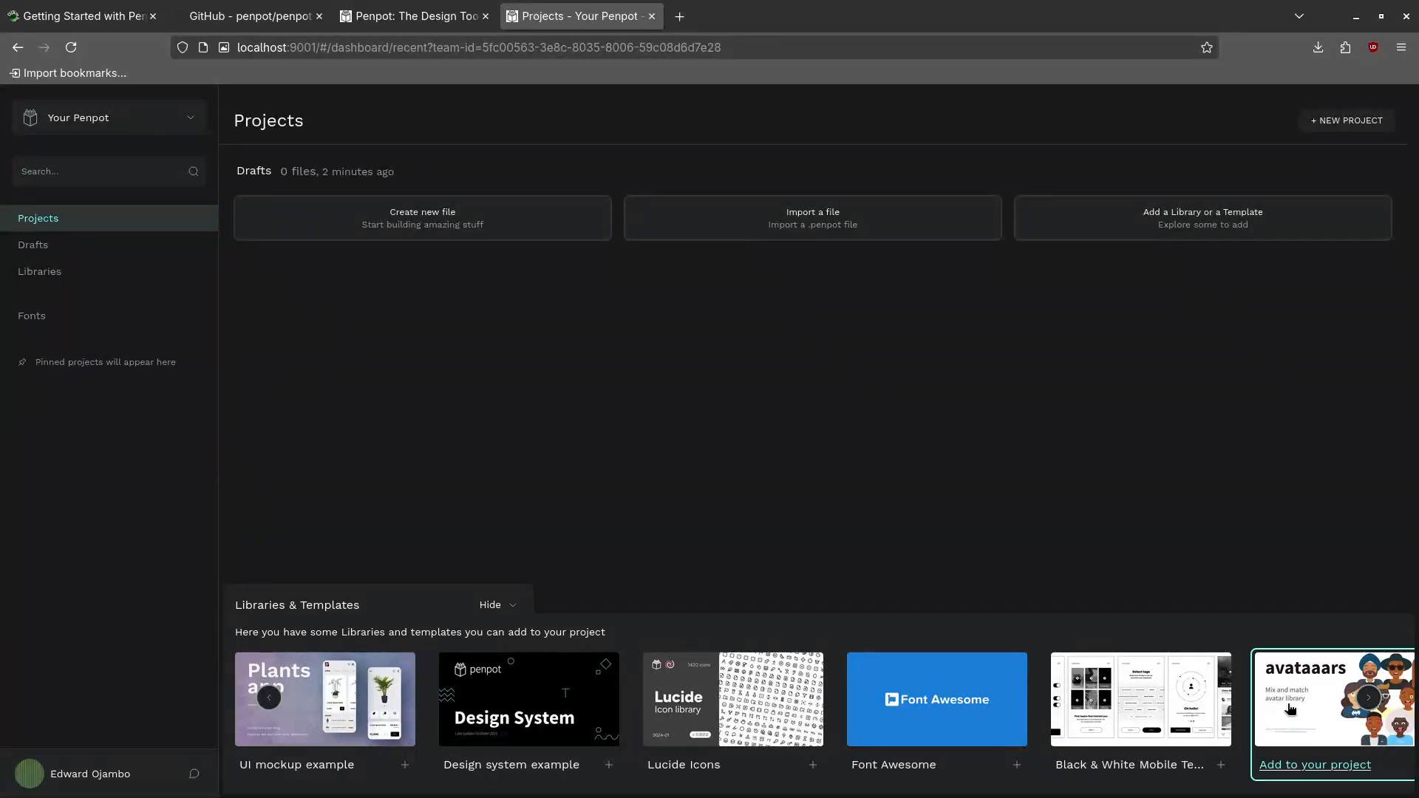
{"action": "left_click", "coordinate": [1368, 697]}
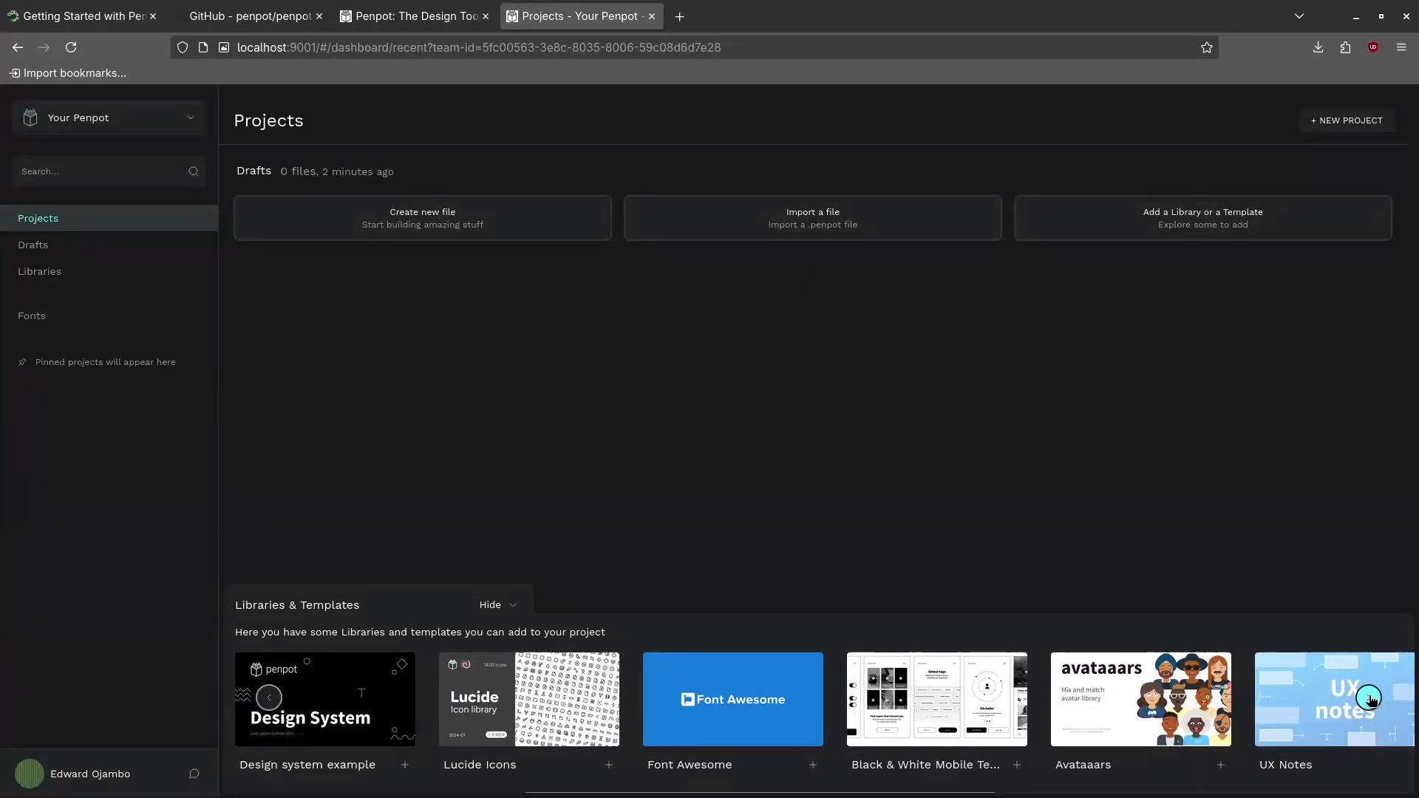
{"action": "left_click", "coordinate": [1369, 697]}
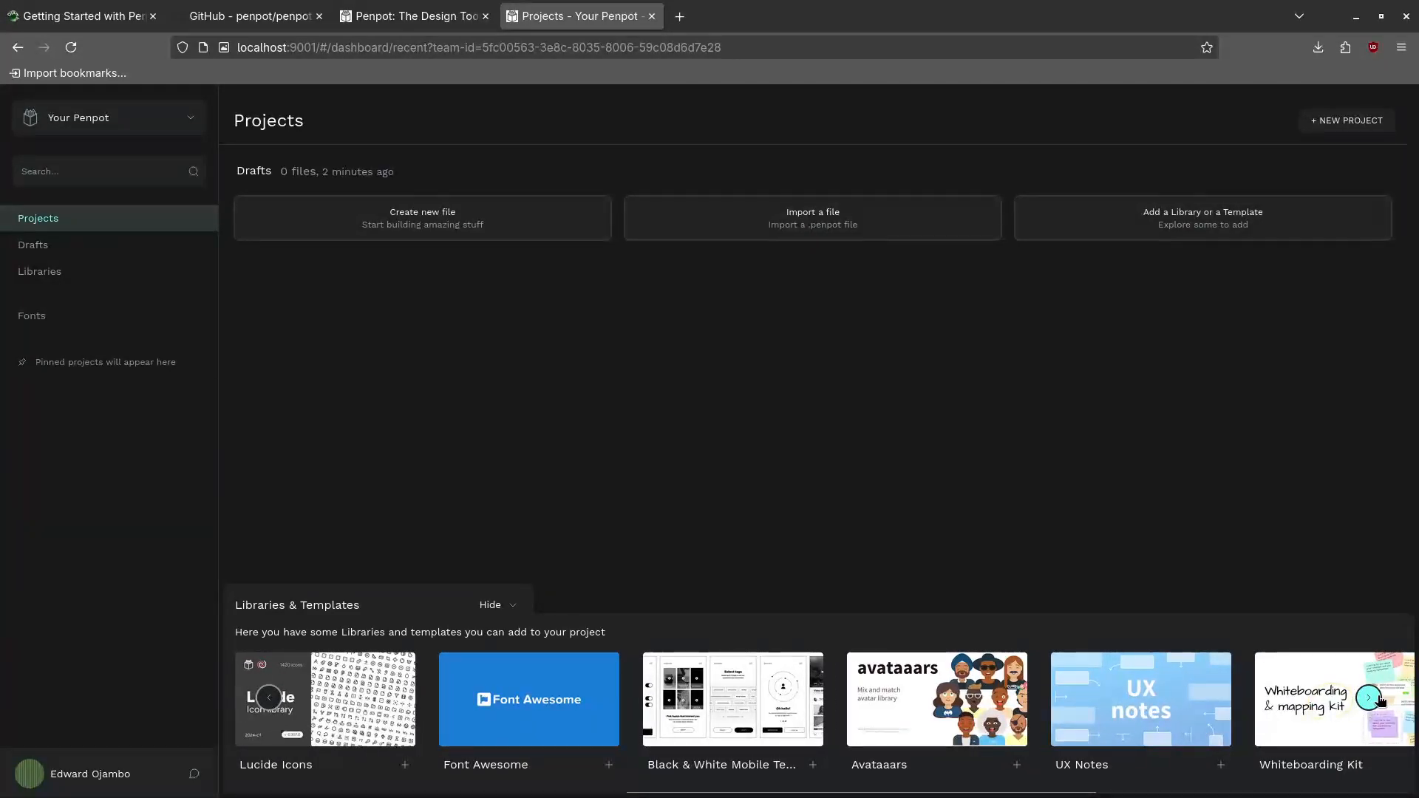
{"action": "left_click", "coordinate": [1369, 698]}
{"action": "left_click", "coordinate": [1369, 698]}
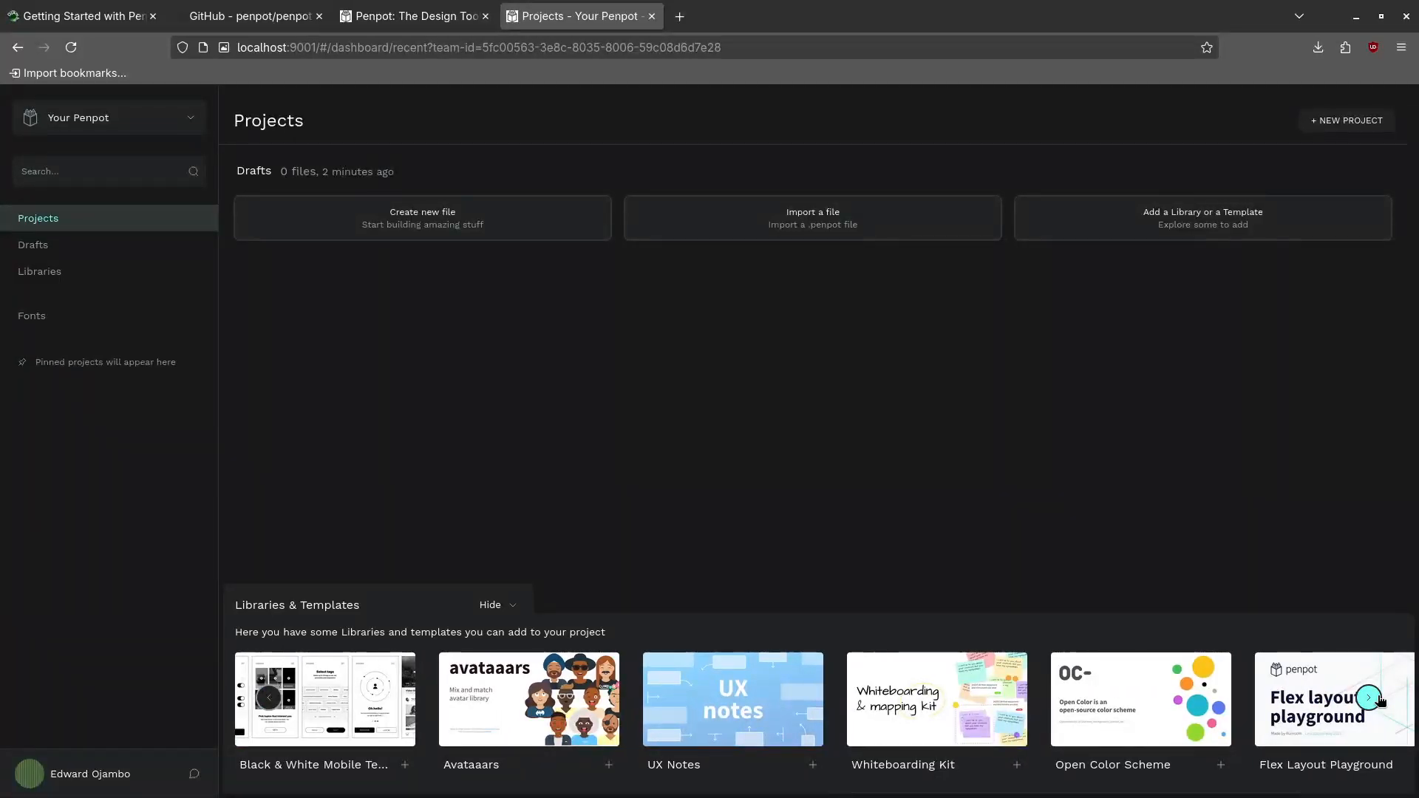
{"action": "left_click", "coordinate": [1376, 699]}
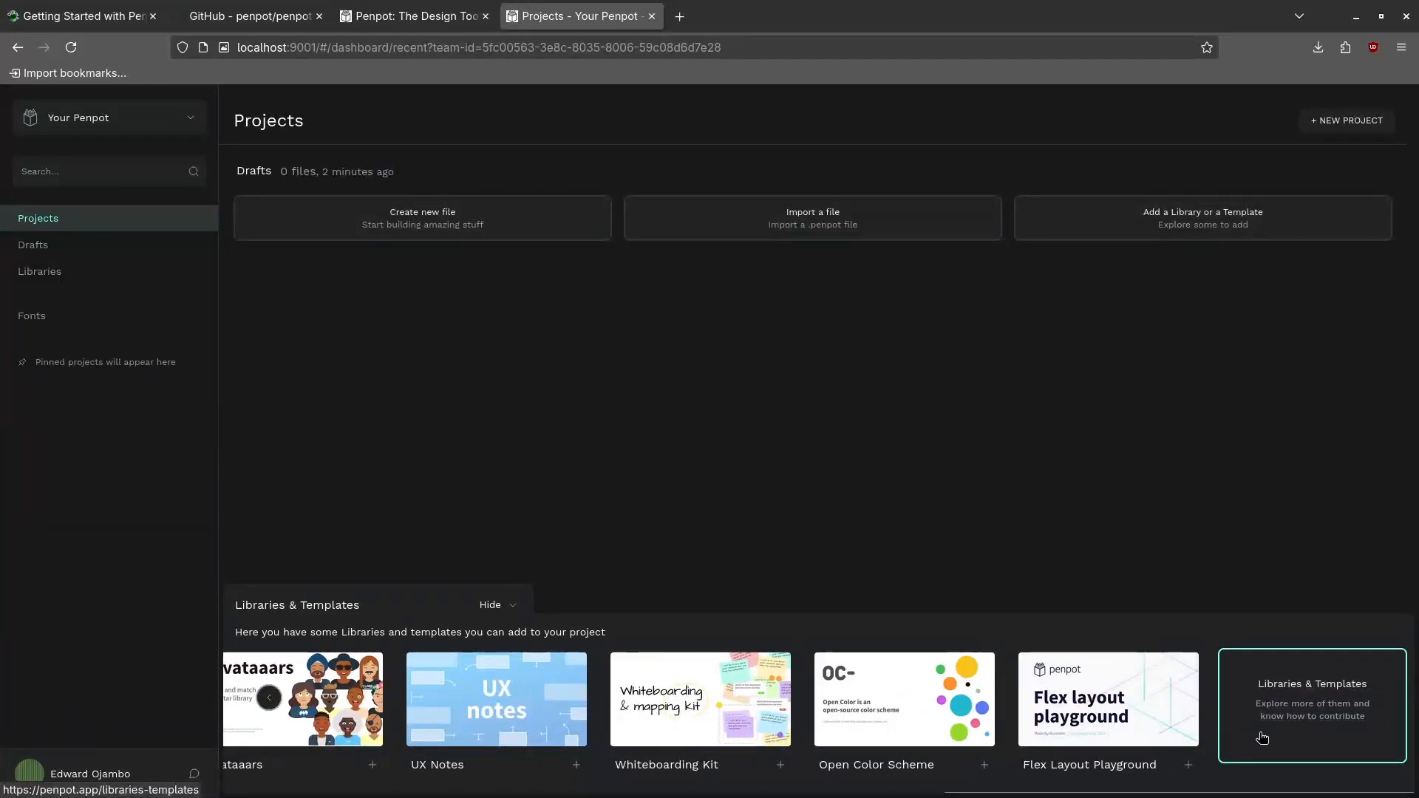
{"action": "mouse_move", "coordinate": [941, 749]}
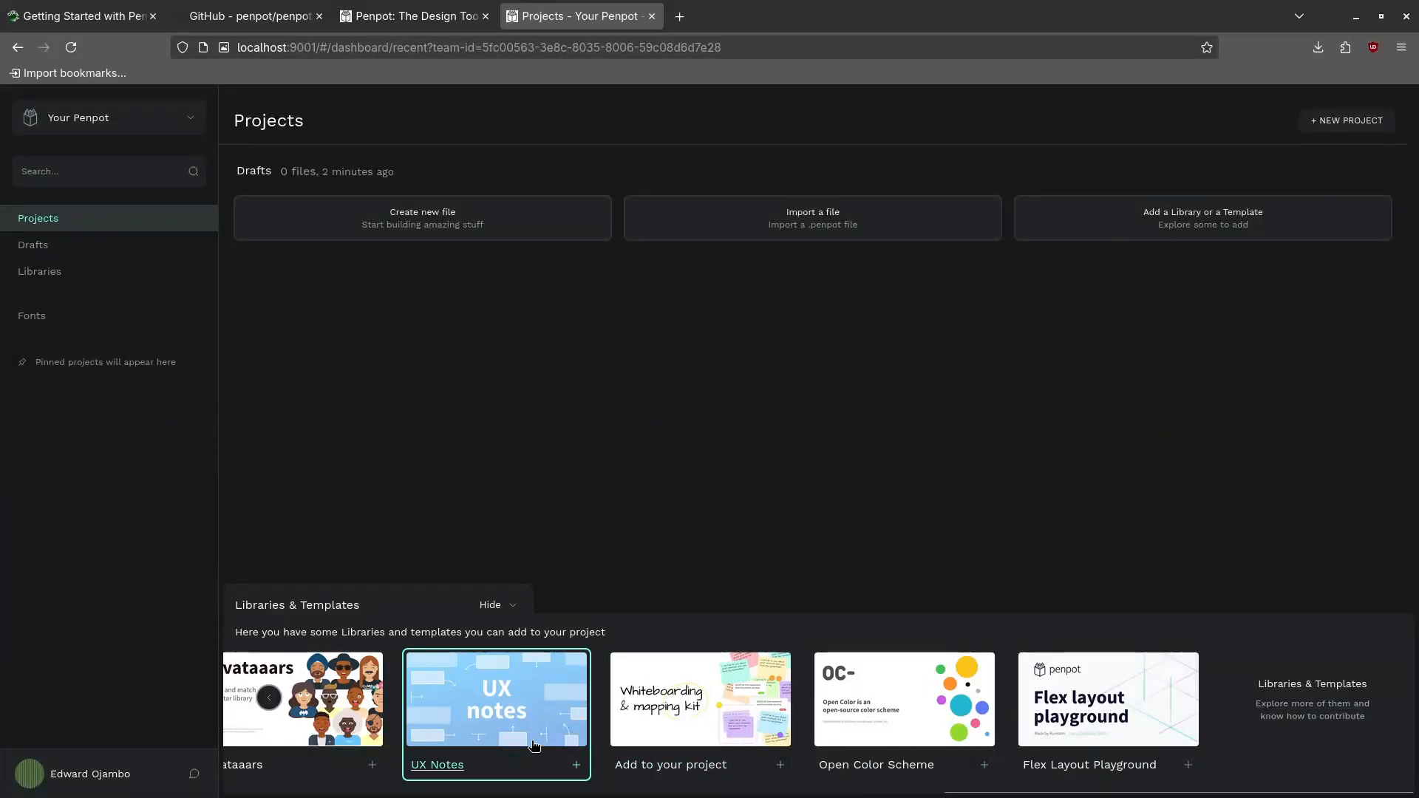
Import the Avataaars library via CONTINUE and ACCEPT, then view it on the Drafts page
{"action": "left_click", "coordinate": [335, 706]}
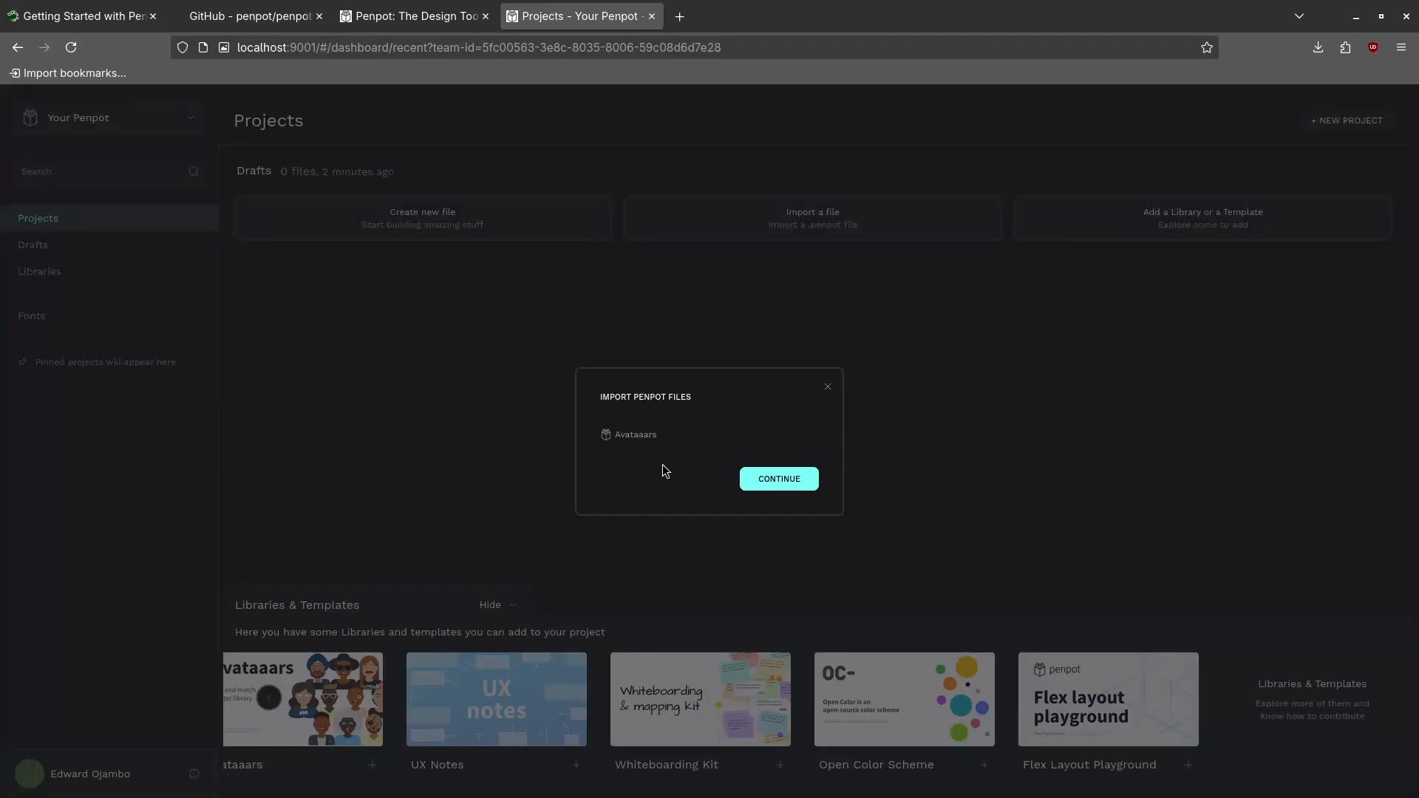
{"action": "left_click", "coordinate": [765, 479]}
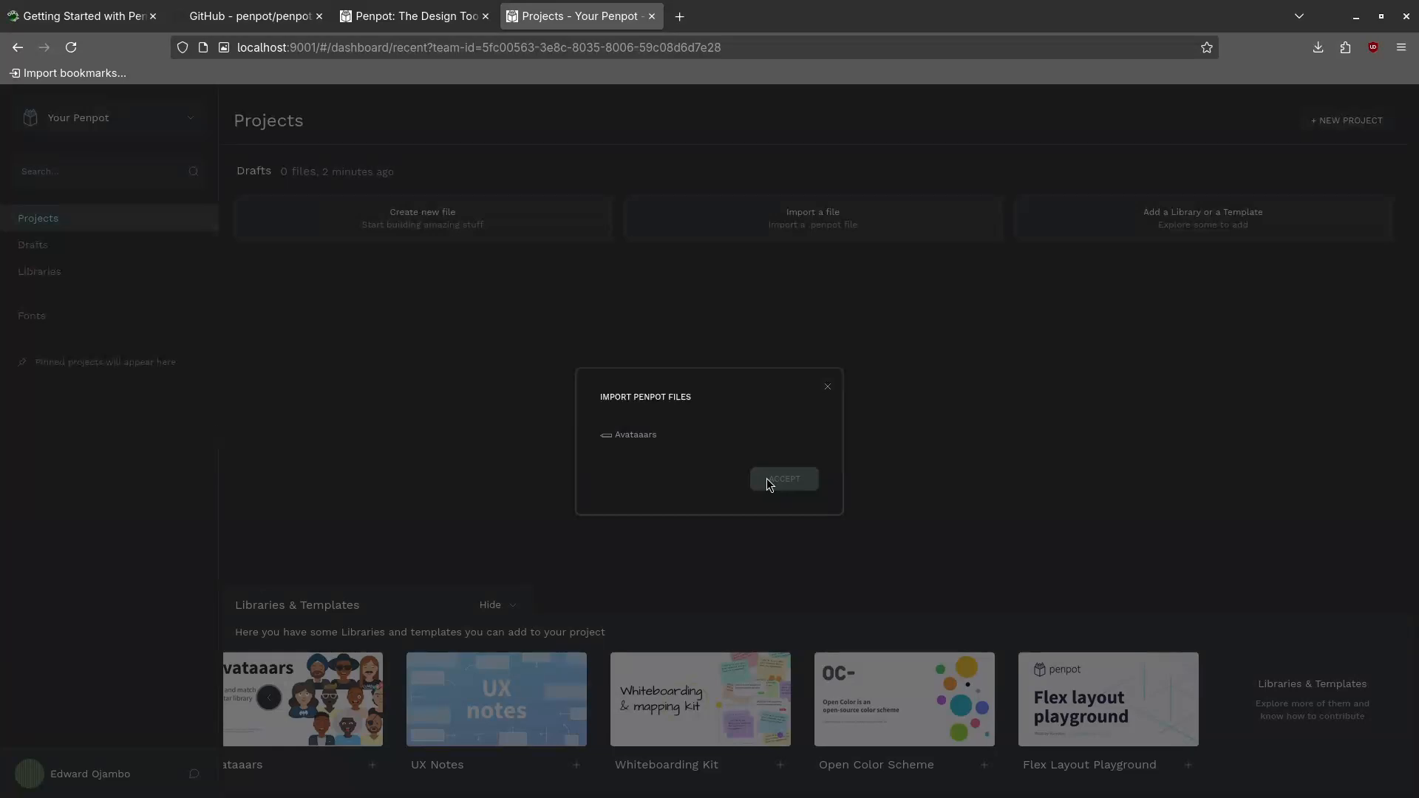
{"action": "left_click", "coordinate": [755, 486]}
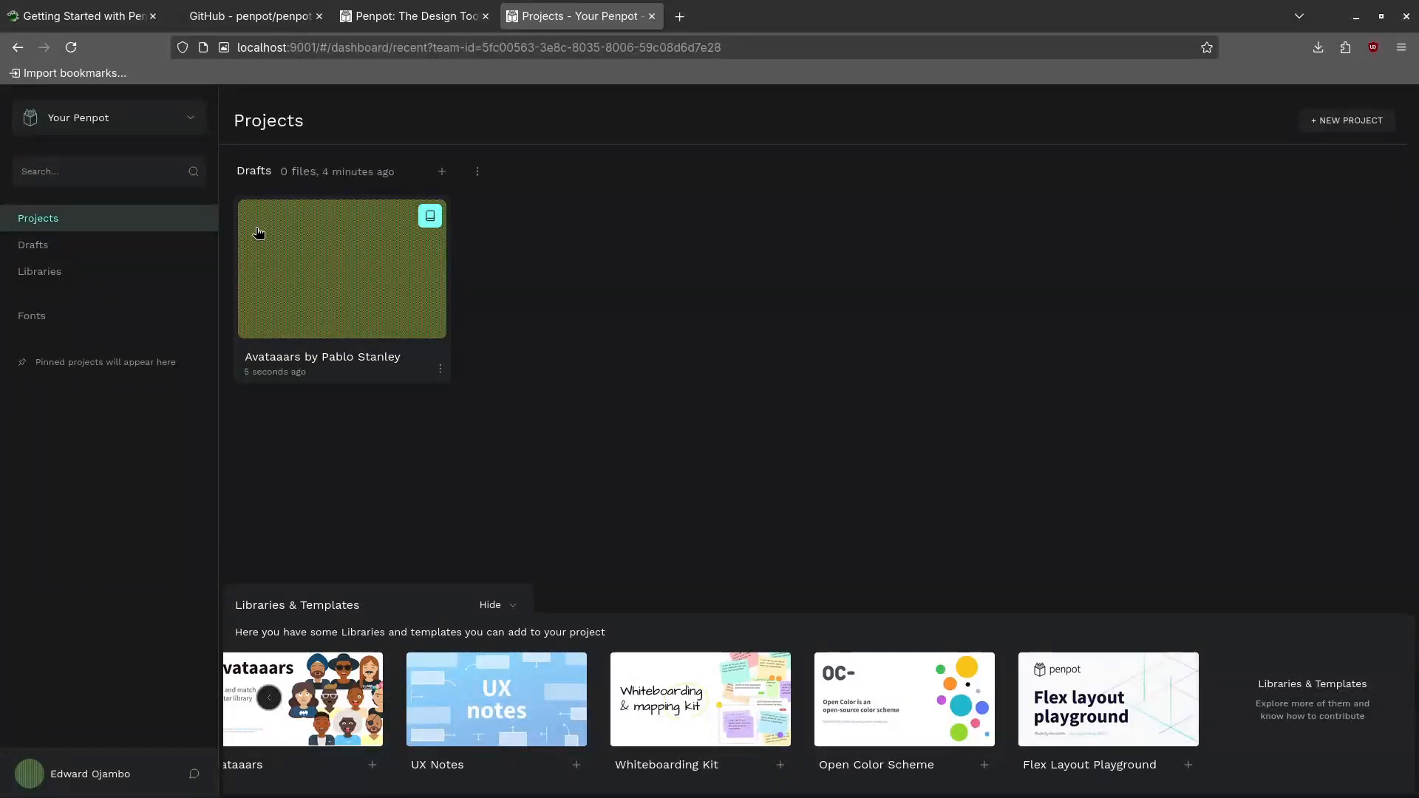
{"action": "left_click", "coordinate": [345, 283]}
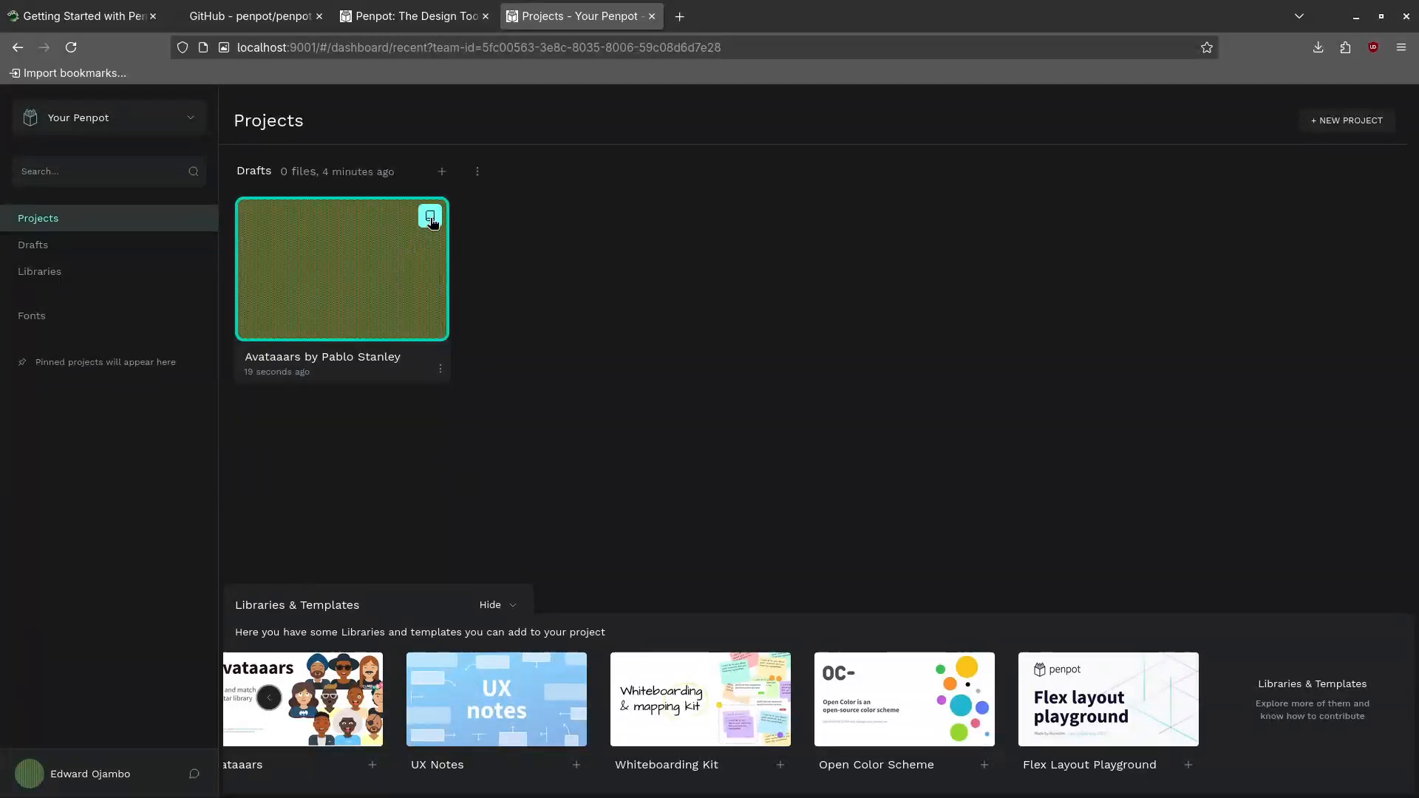
{"action": "left_click", "coordinate": [349, 234]}
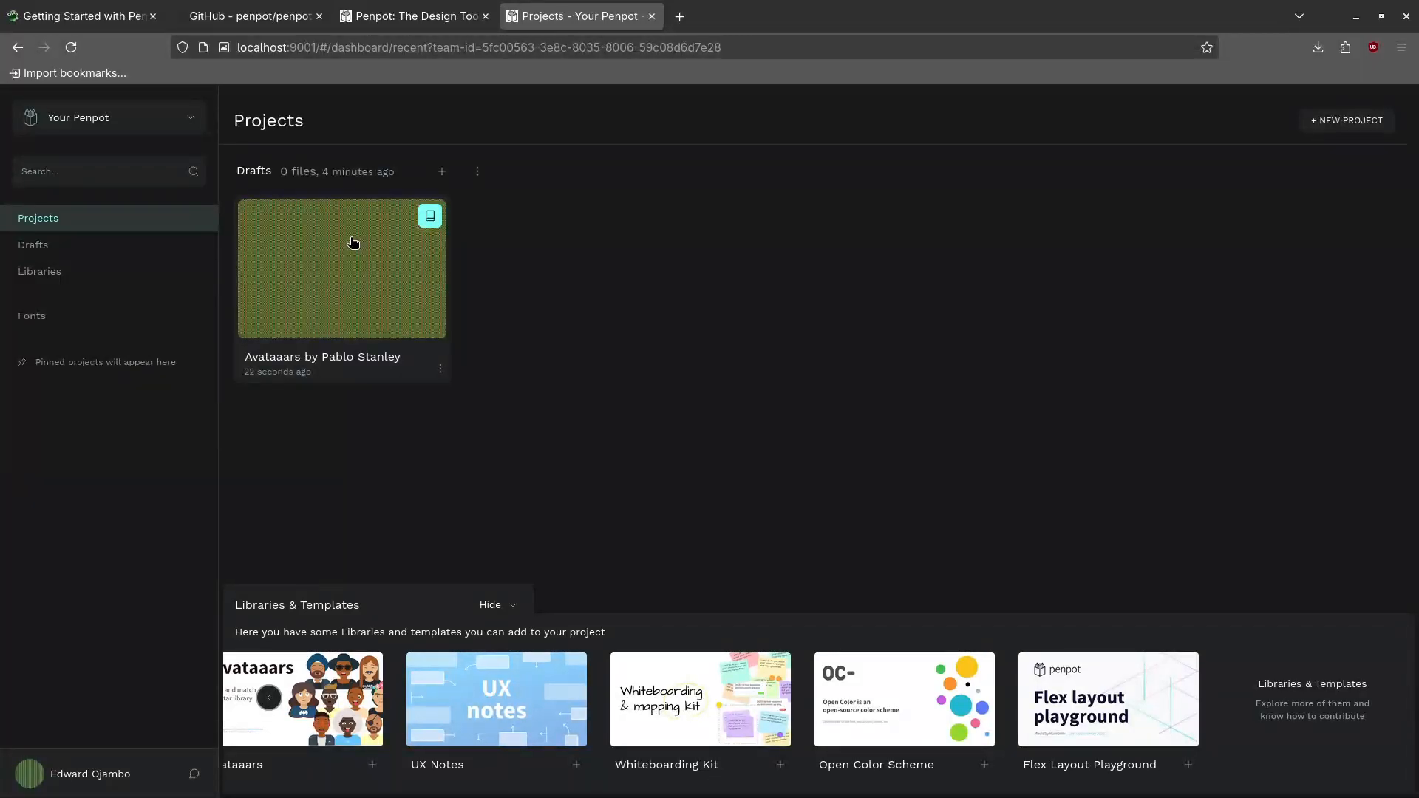
{"action": "left_click", "coordinate": [63, 258]}
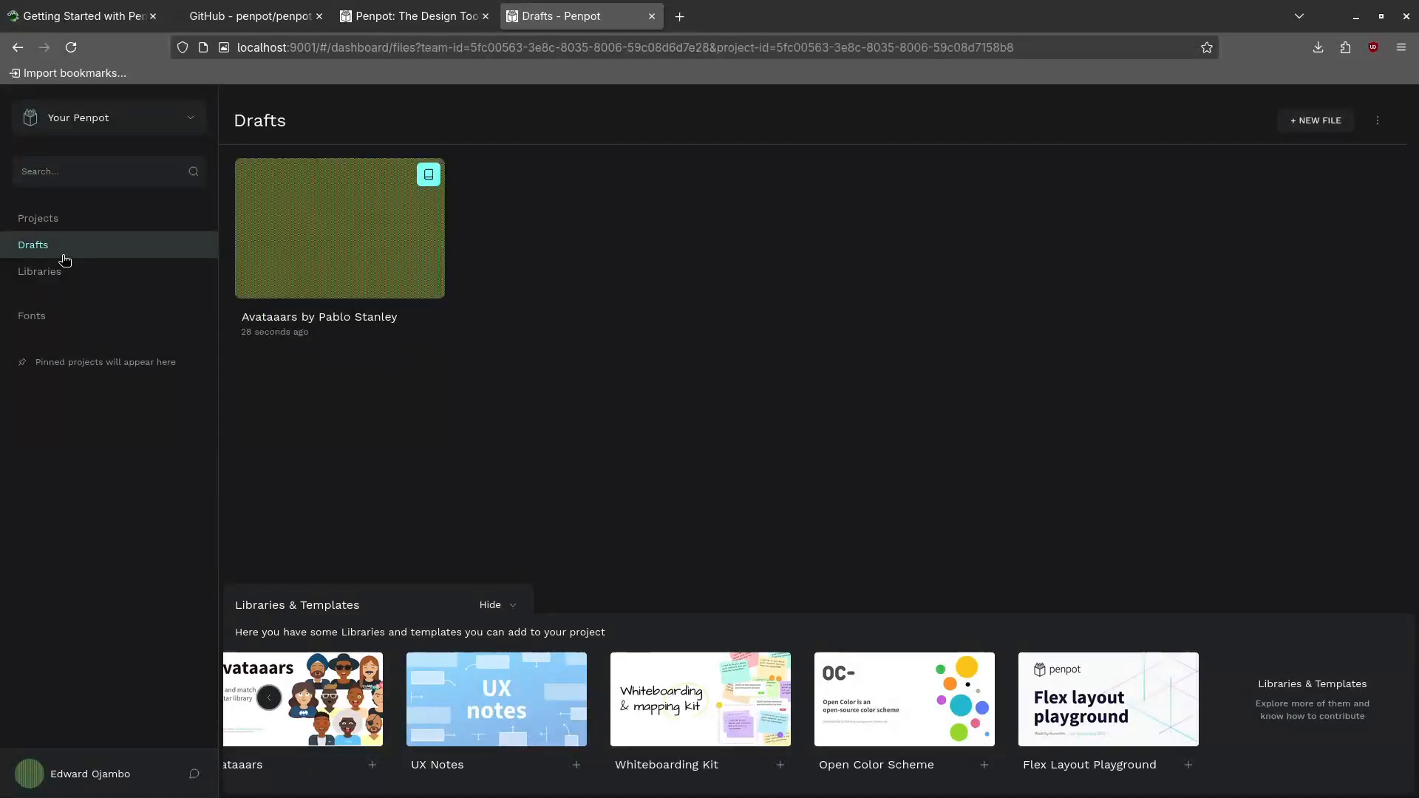
Open the Avataaars file and browse its Introduction, Components, Changelog and credits pages
{"action": "double_click", "coordinate": [356, 284]}
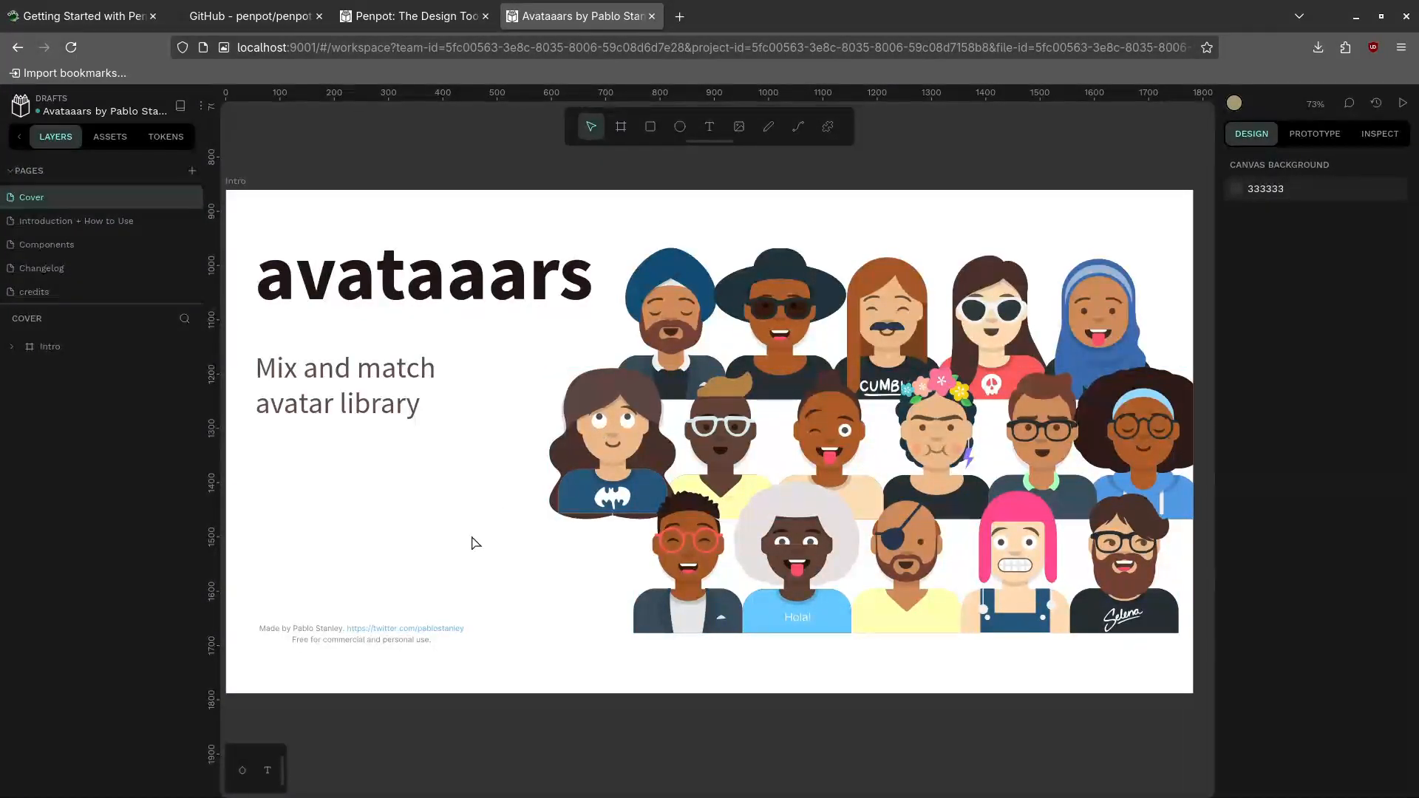
{"action": "left_click", "coordinate": [60, 224]}
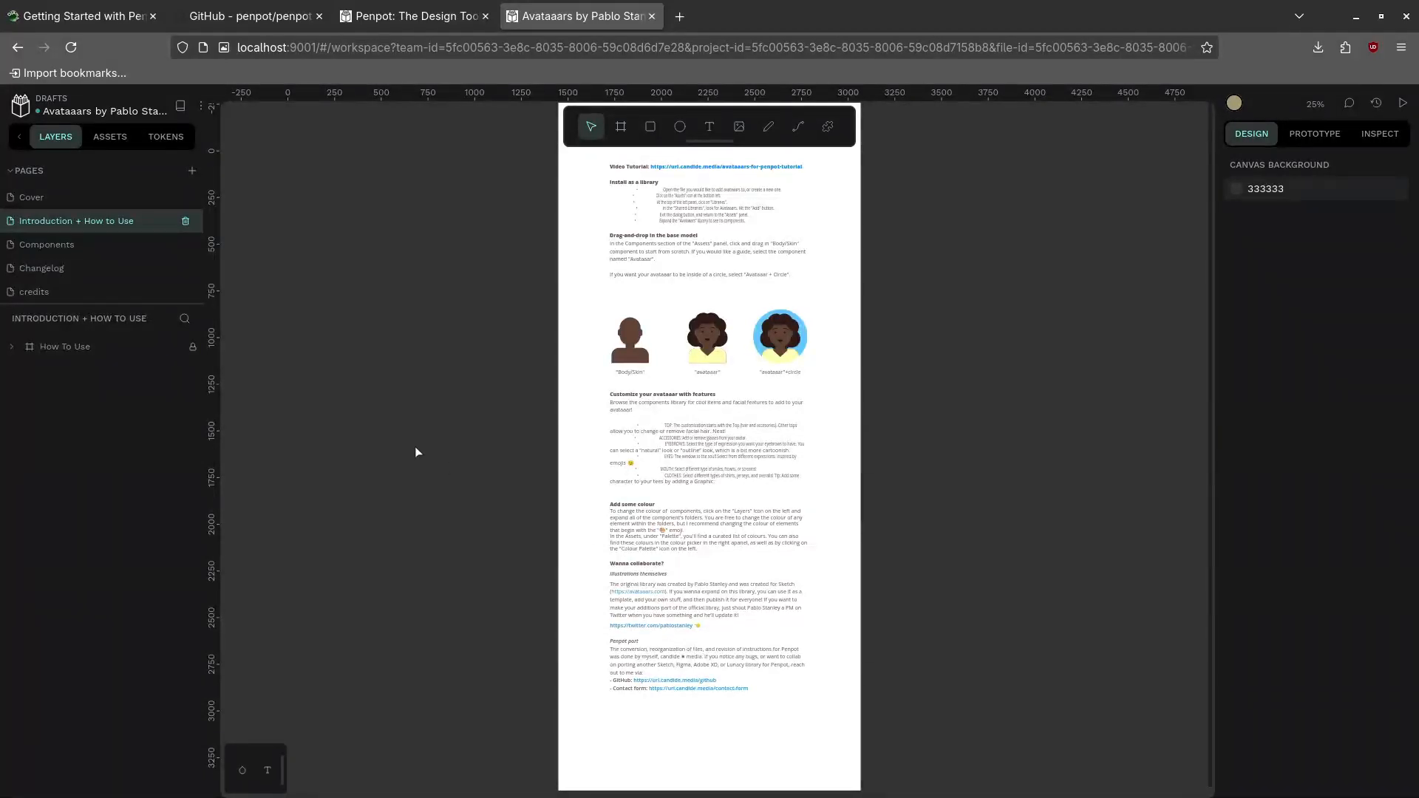
{"action": "left_click", "coordinate": [68, 249]}
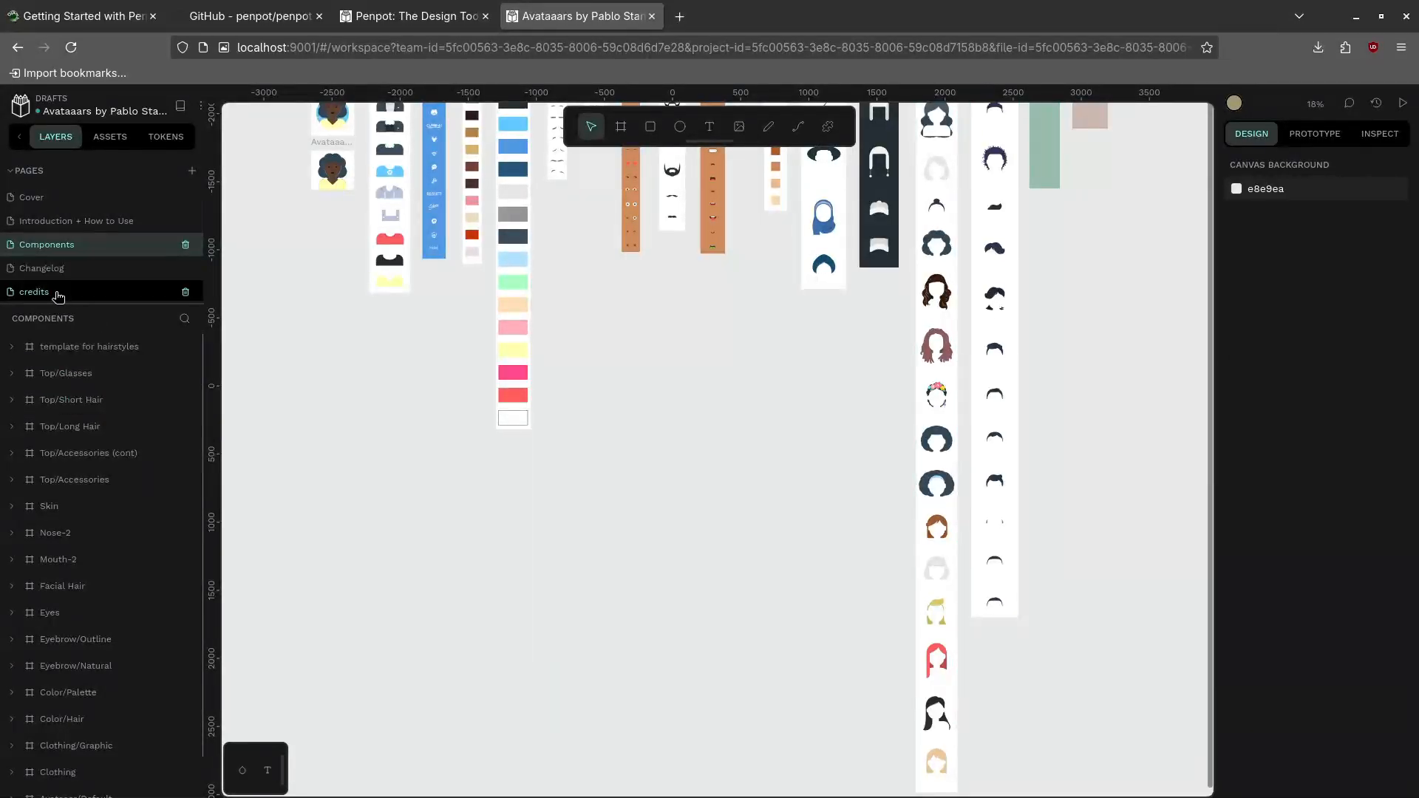
{"action": "left_click", "coordinate": [41, 271]}
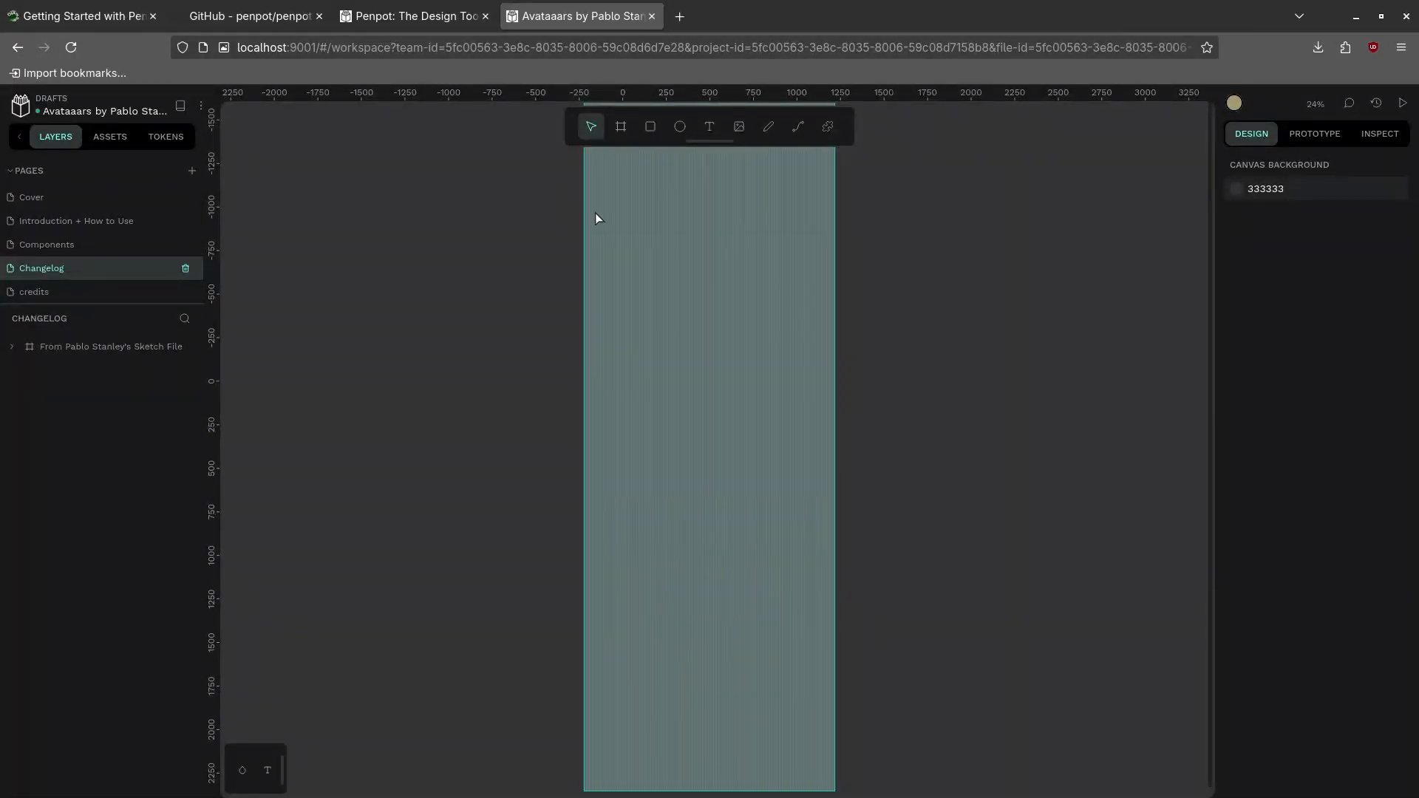
{"action": "left_click", "coordinate": [56, 295]}
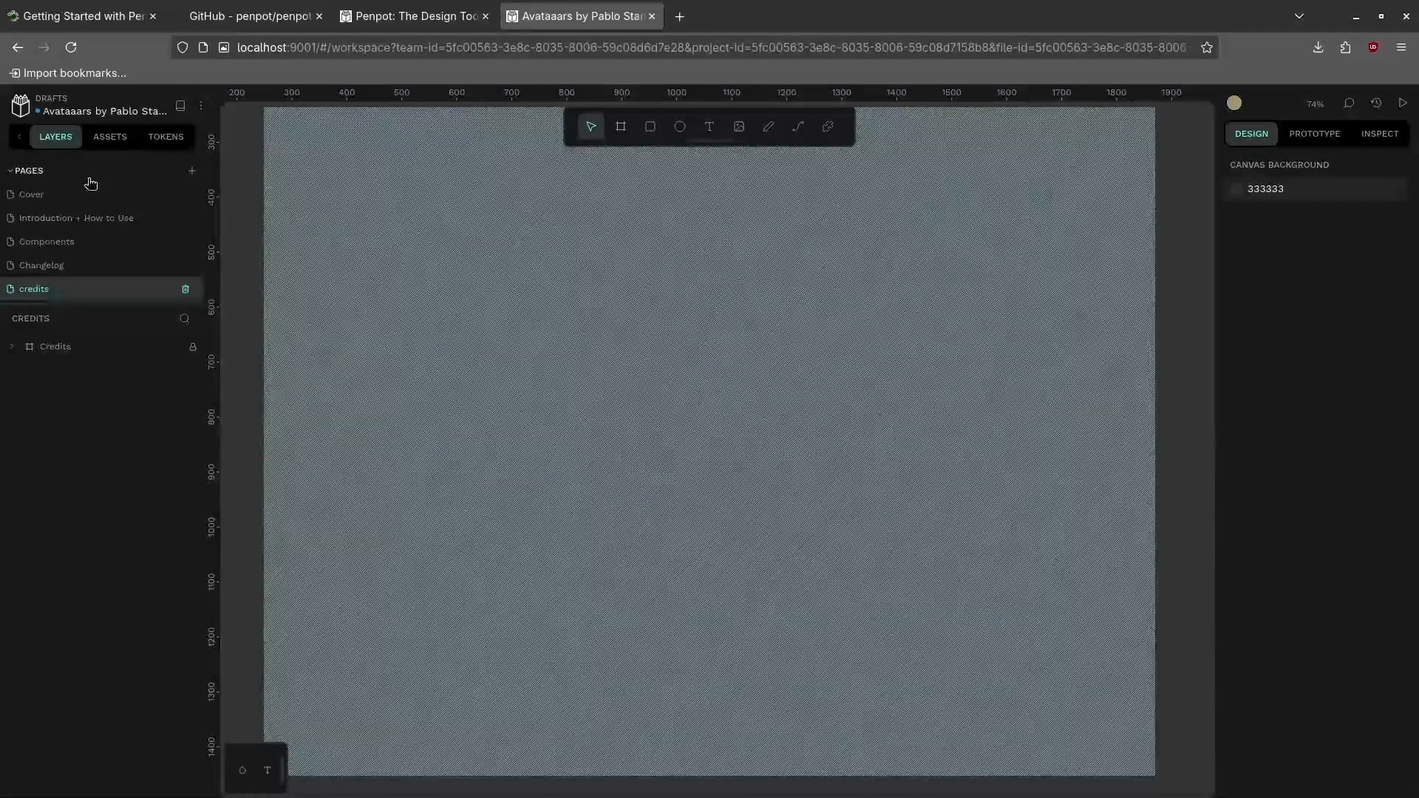
Glance at the file's Assets and Tokens tabs, then return to the Layers list
{"action": "left_click", "coordinate": [118, 144]}
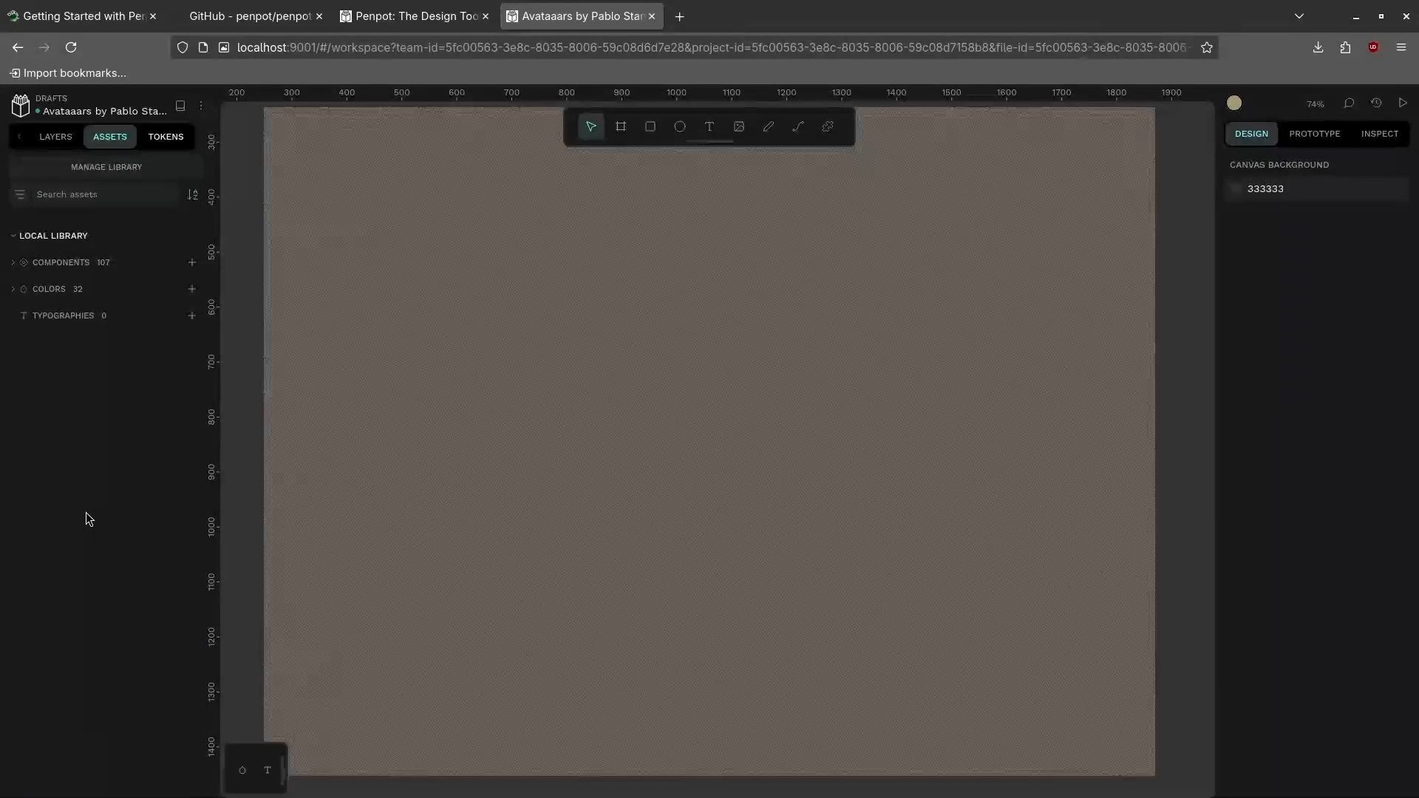
{"action": "left_click", "coordinate": [165, 137]}
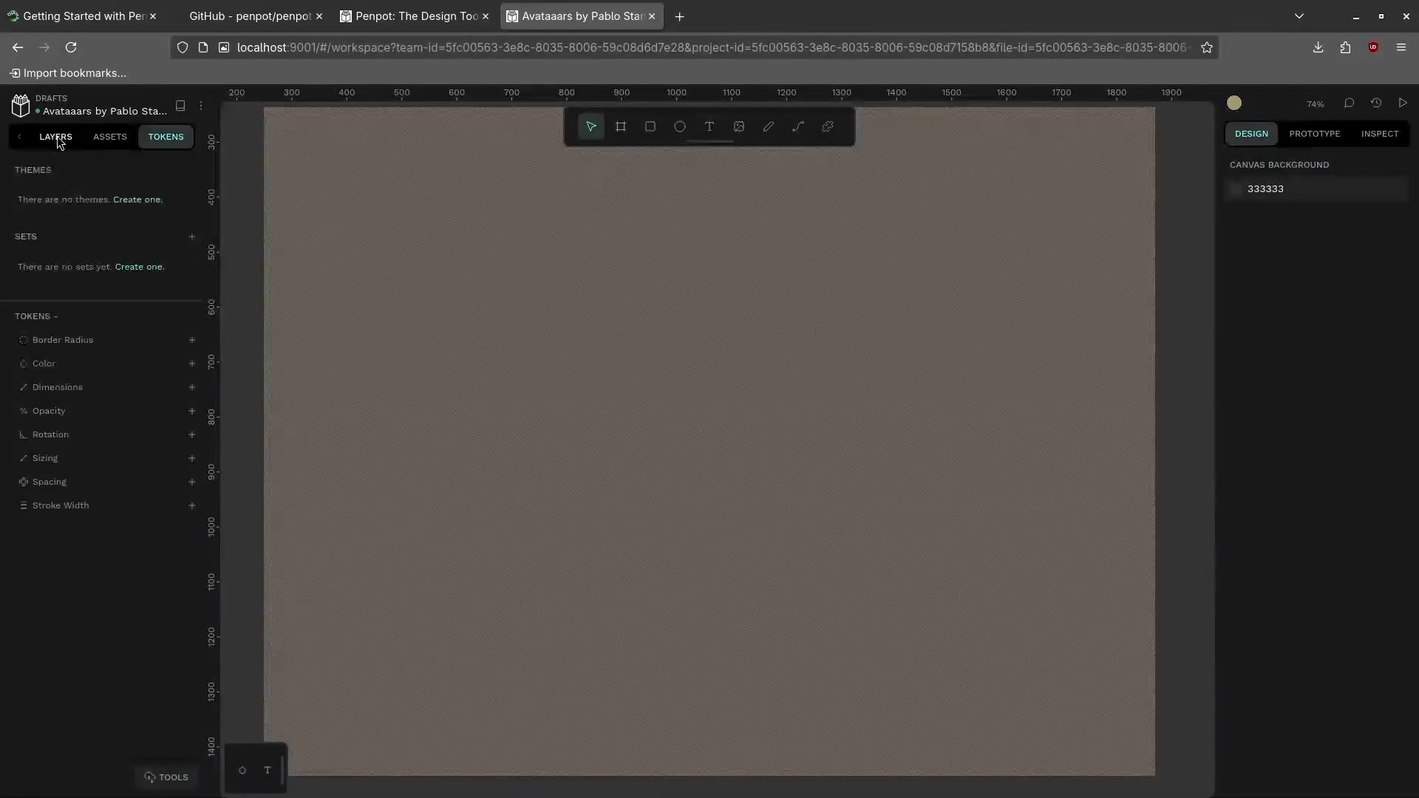
{"action": "left_click", "coordinate": [55, 137]}
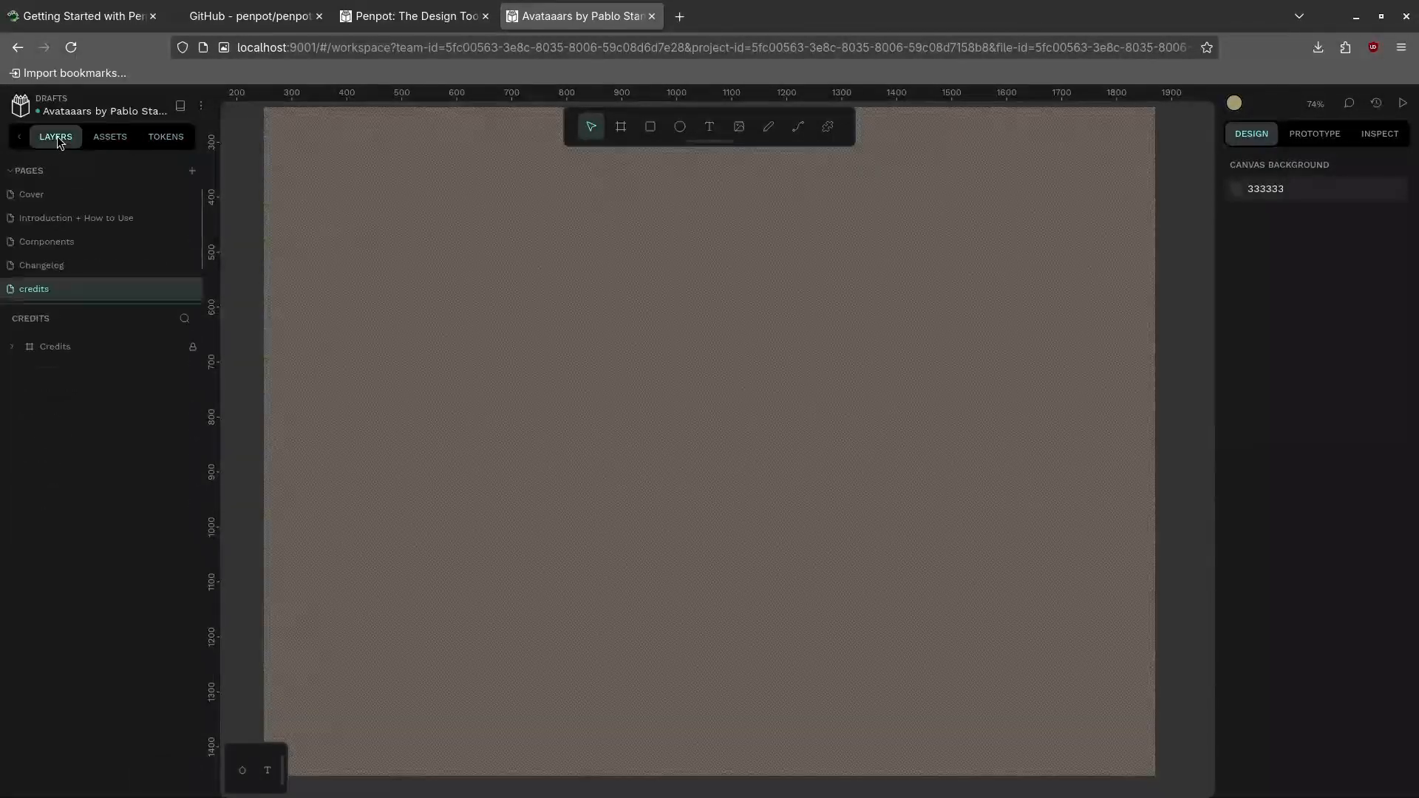
Rename the file to a person's first name followed by 's Avators'
{"action": "double_click", "coordinate": [88, 113]}
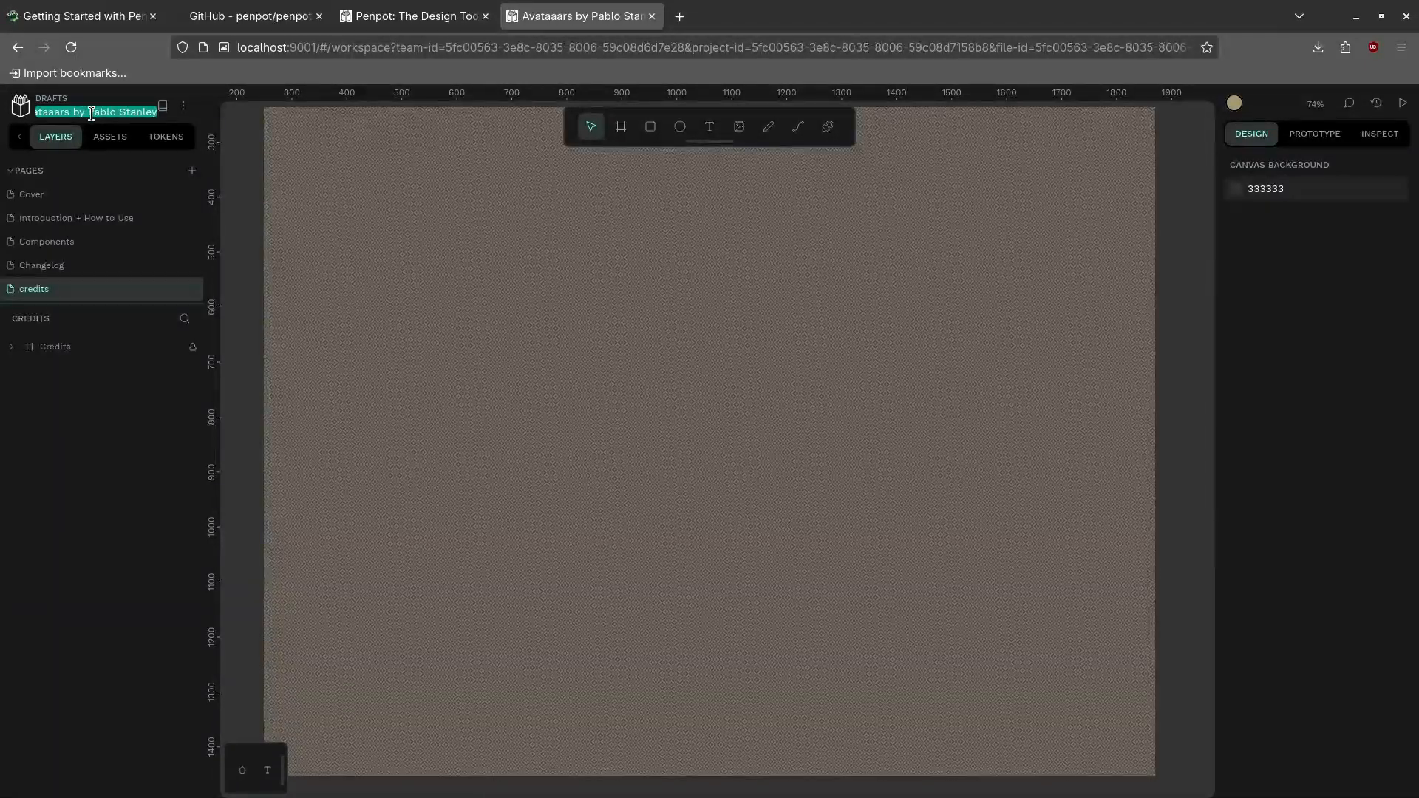
{"action": "type", "text": "Edward's"}
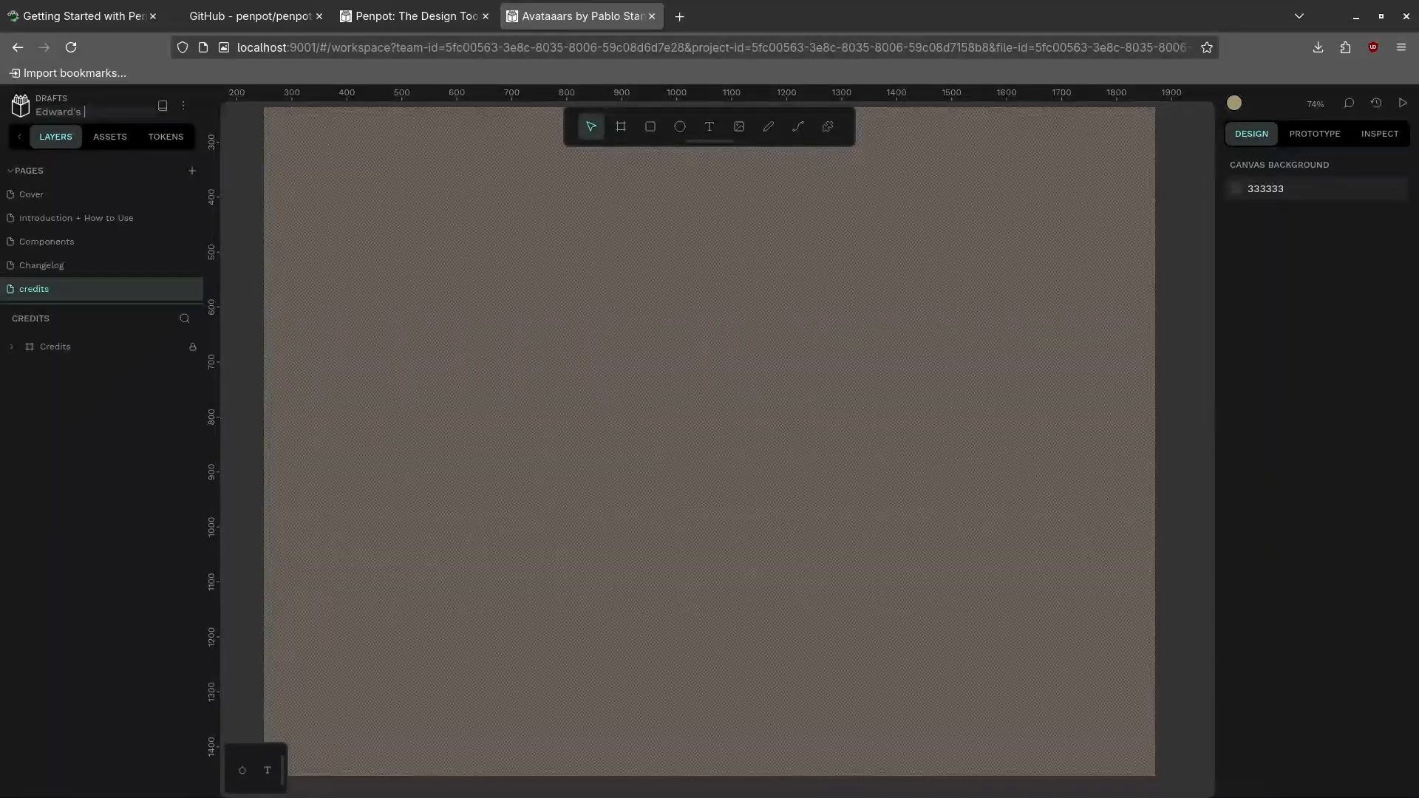
{"action": "type", "text": "Avators"}
{"action": "key", "text": "Return"}
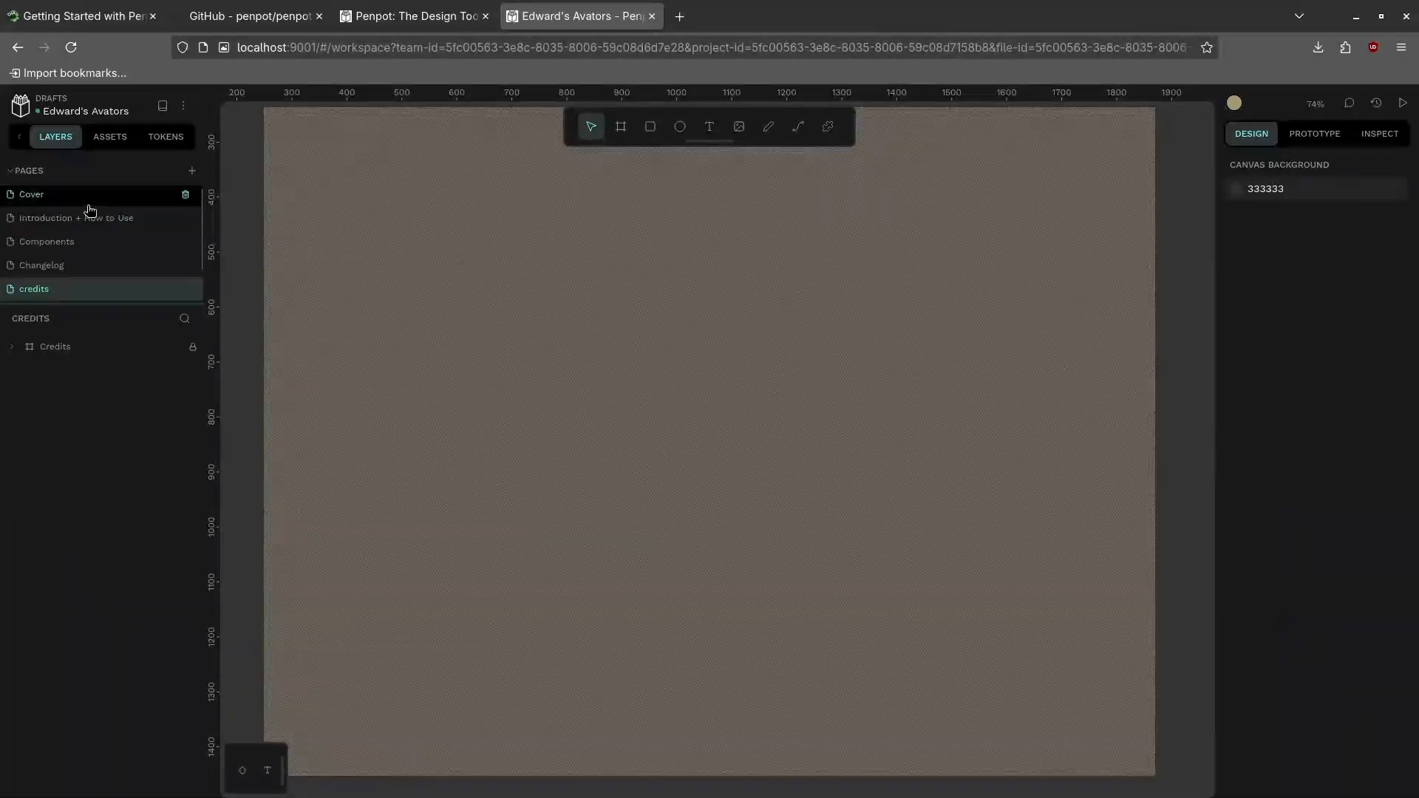
Go to the Cover page and open the avataaars headline text for editing
{"action": "left_click", "coordinate": [65, 203]}
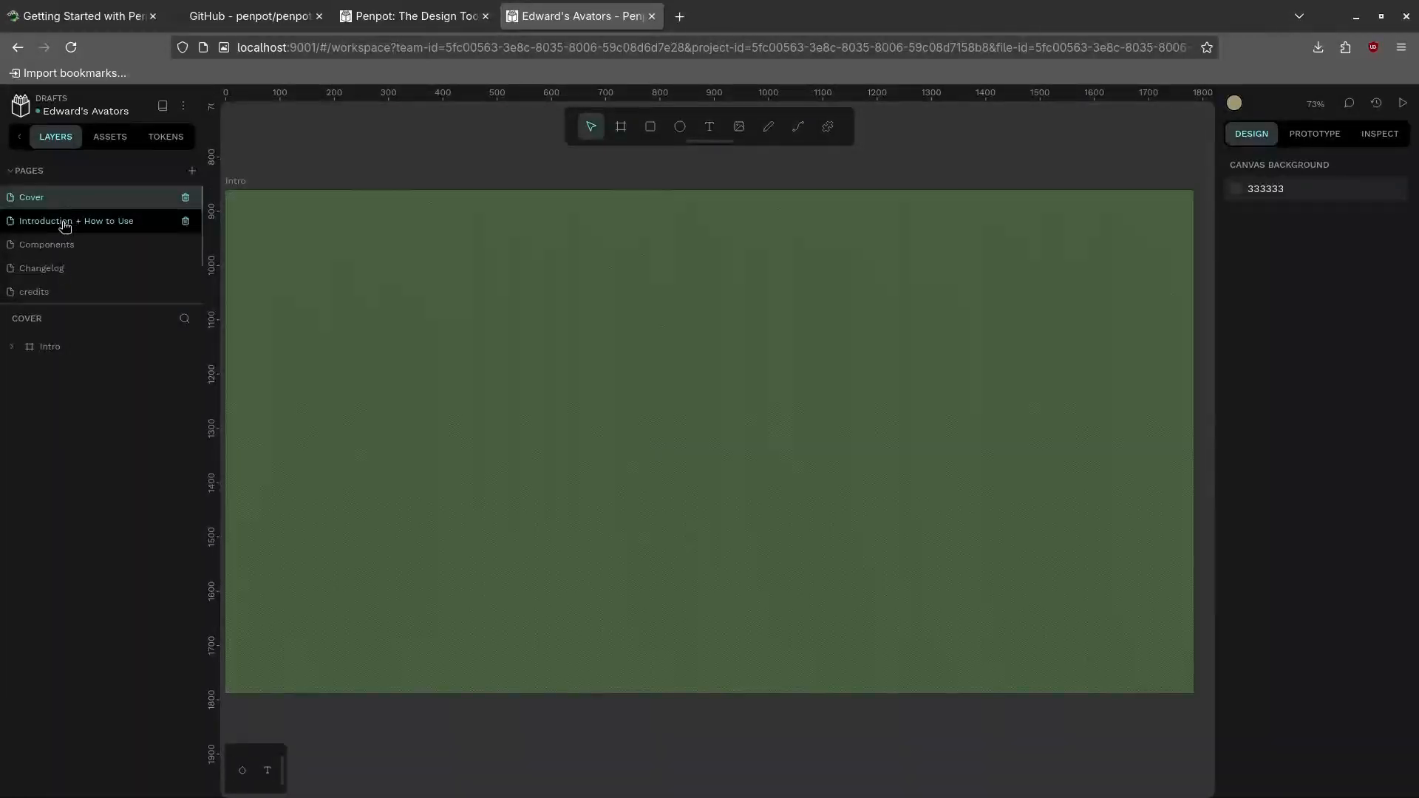
{"action": "left_click", "coordinate": [71, 227]}
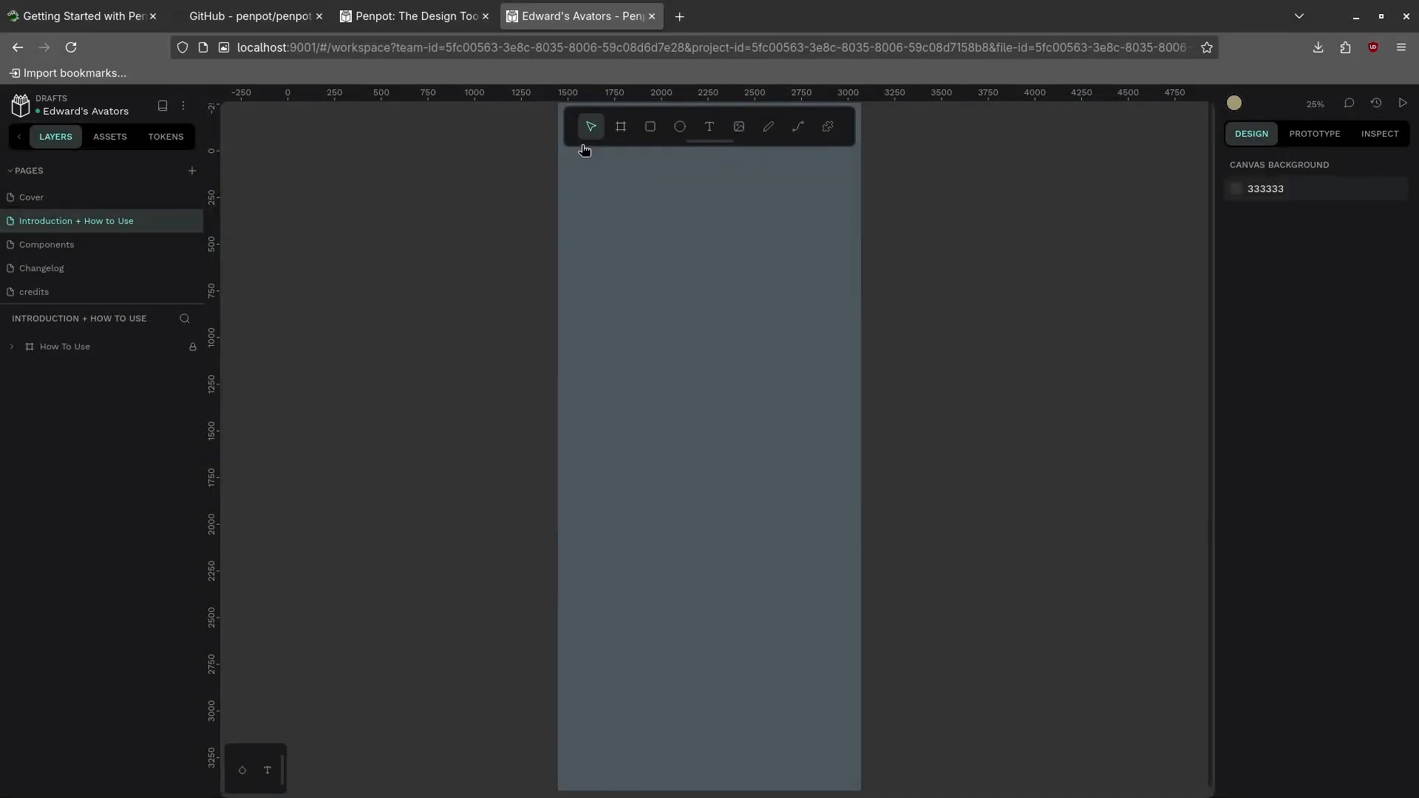
{"action": "left_click", "coordinate": [96, 196]}
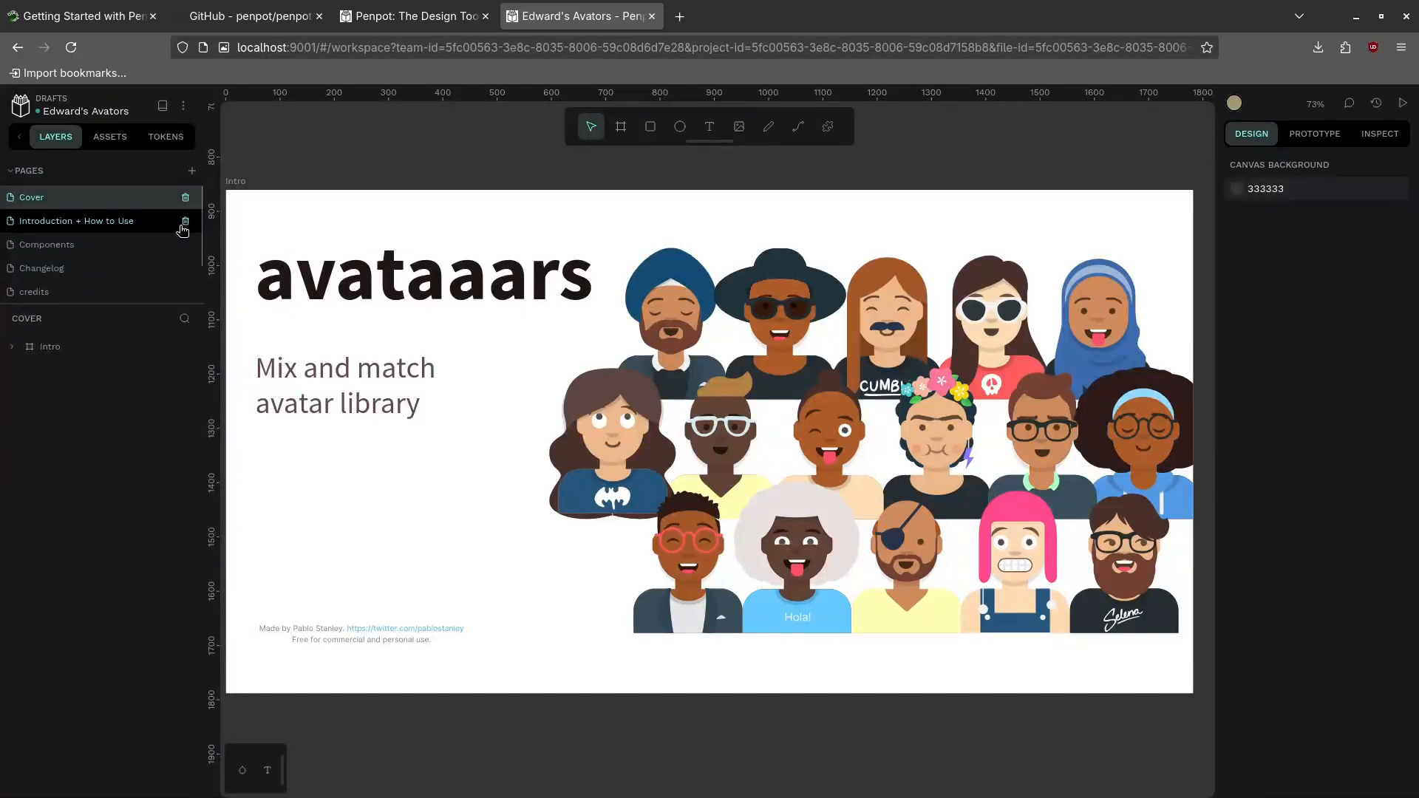
{"action": "left_click", "coordinate": [399, 287]}
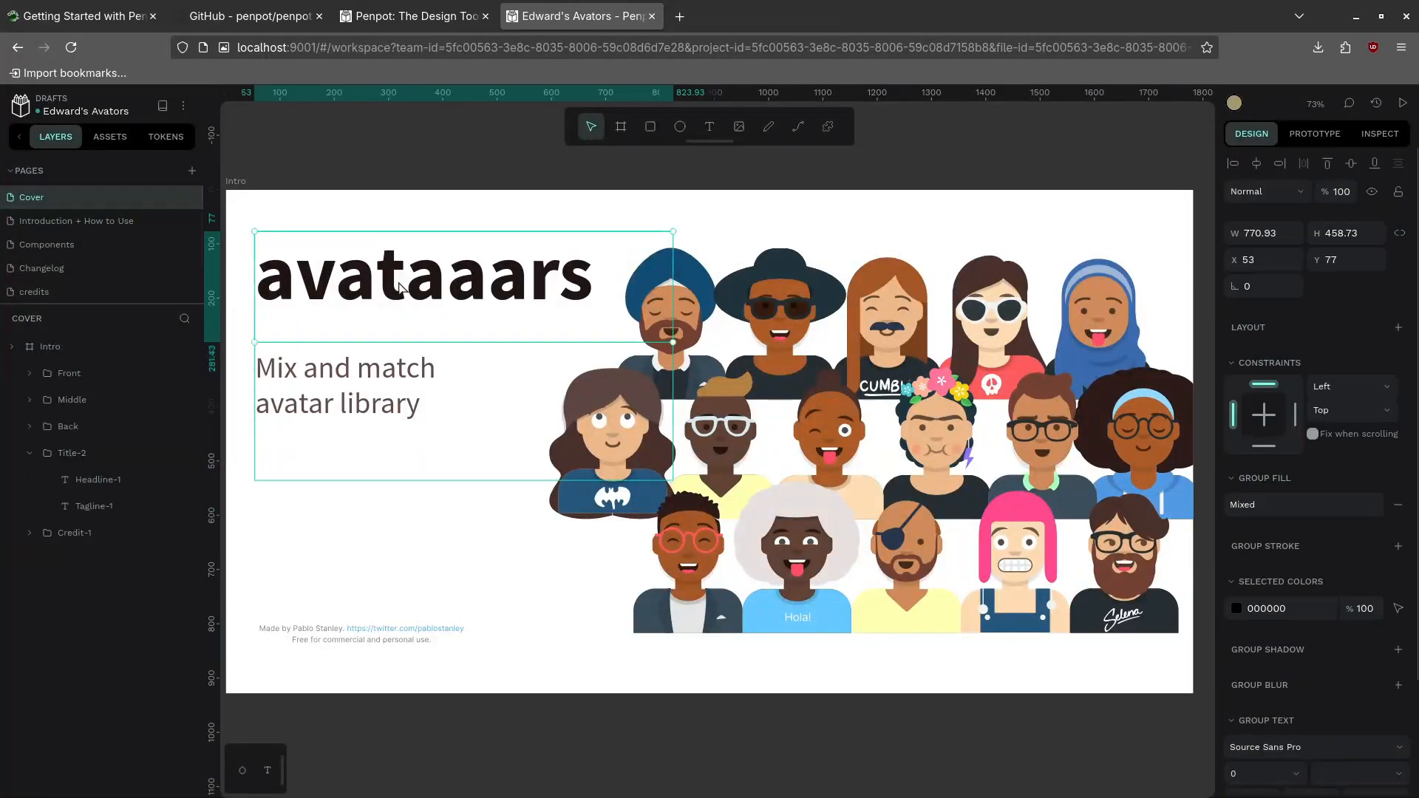
{"action": "double_click", "coordinate": [400, 288]}
{"action": "double_click", "coordinate": [429, 284]}
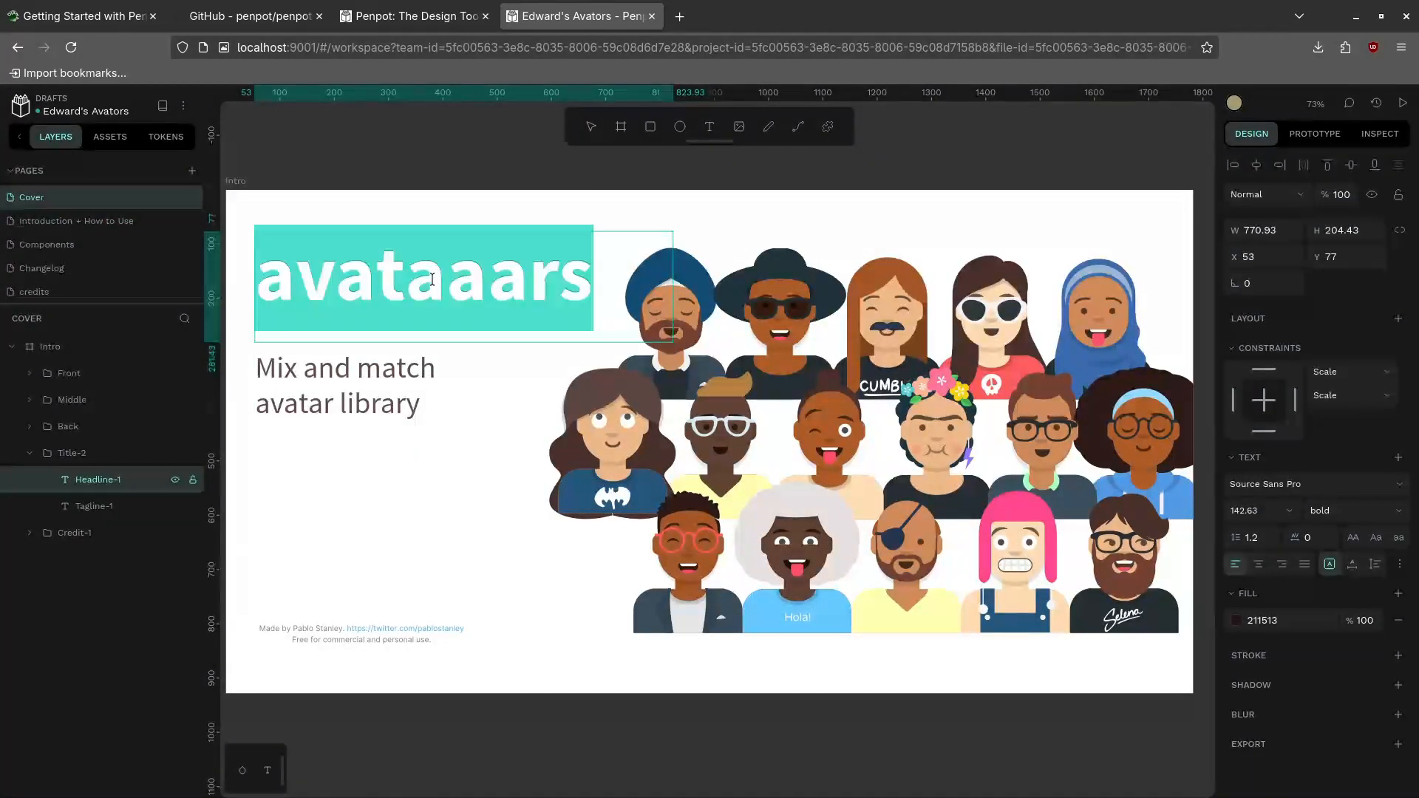
Correct the headline to 'avatars' and shrink its text box to 698 × 220
{"action": "left_click", "coordinate": [447, 283]}
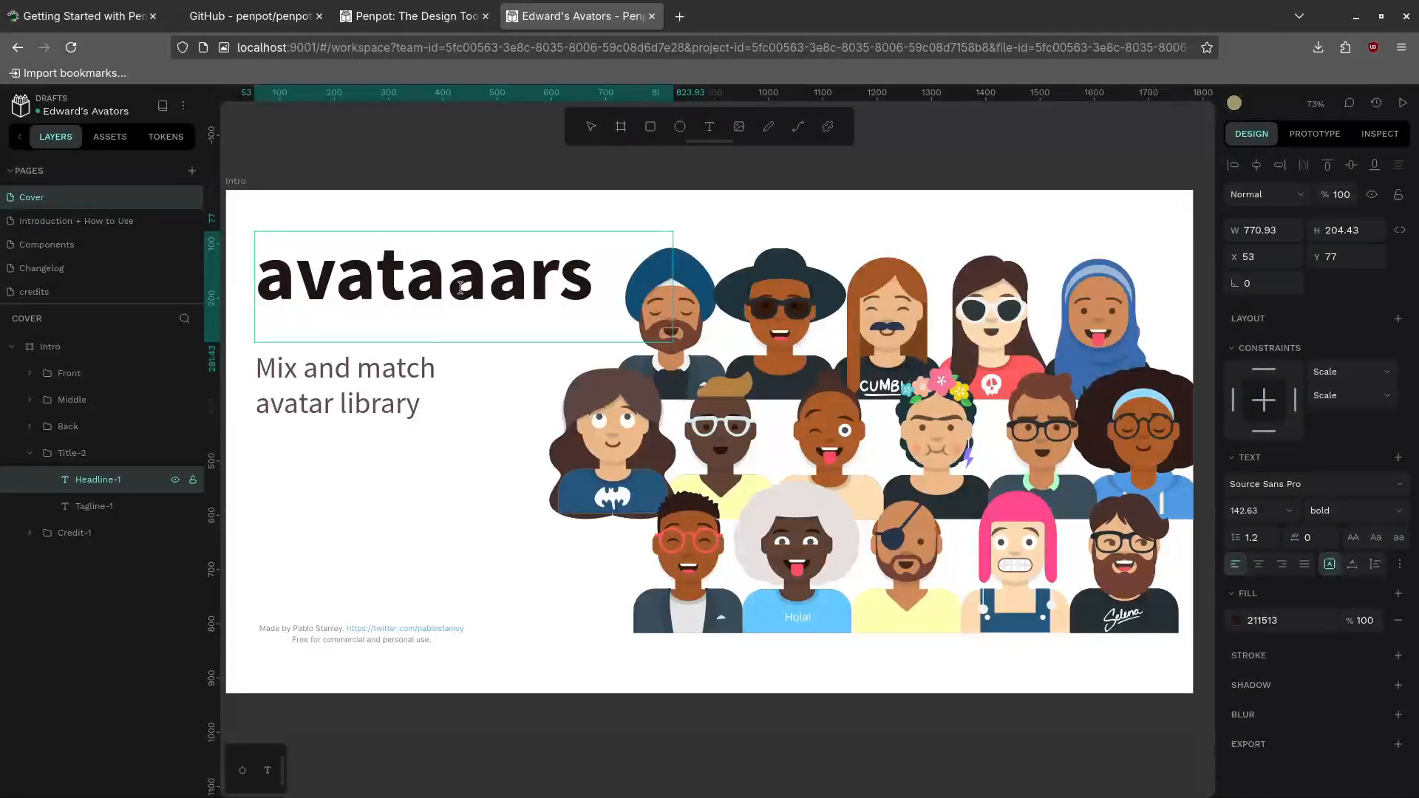
{"action": "key", "text": "Right"}
{"action": "key", "text": "BackSpace"}
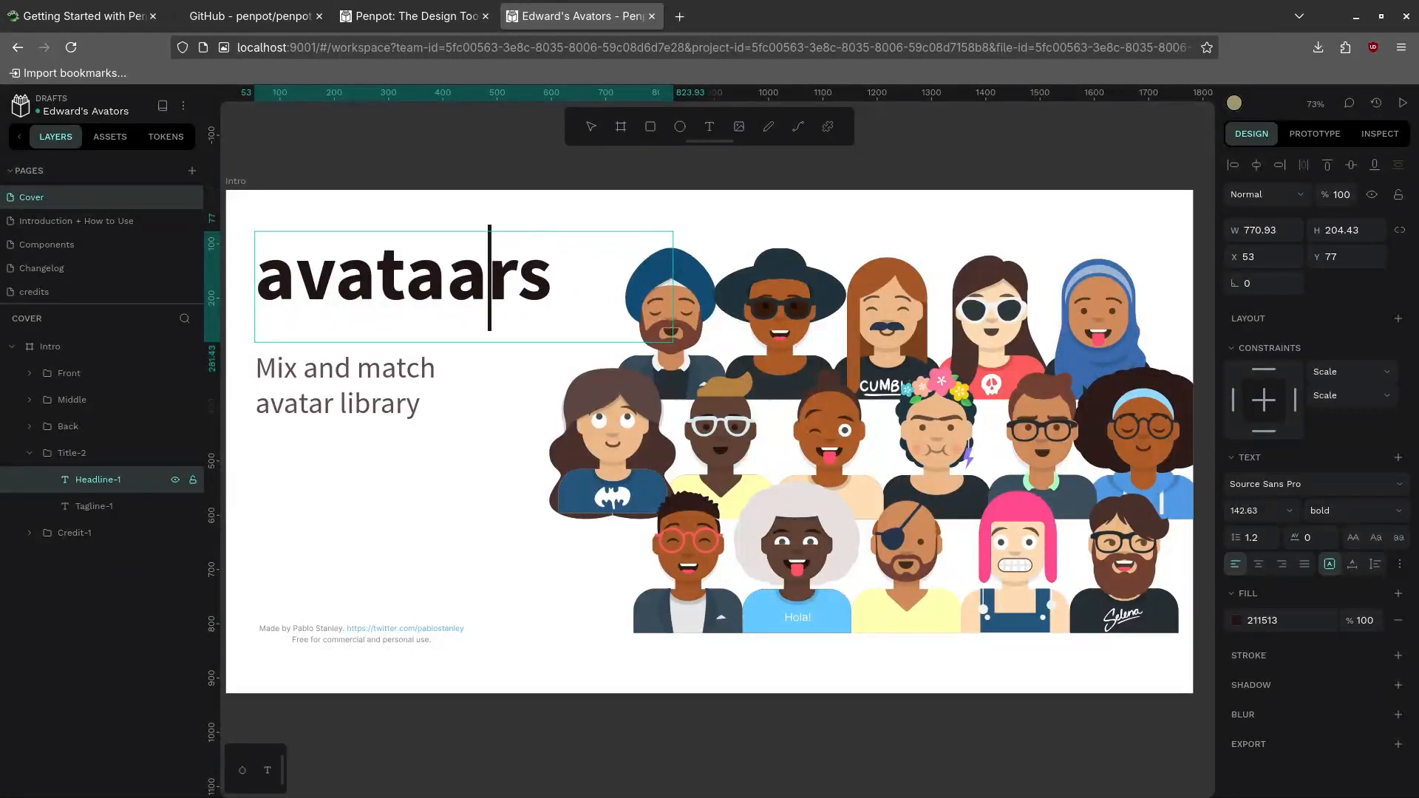
{"action": "key", "text": "Delete"}
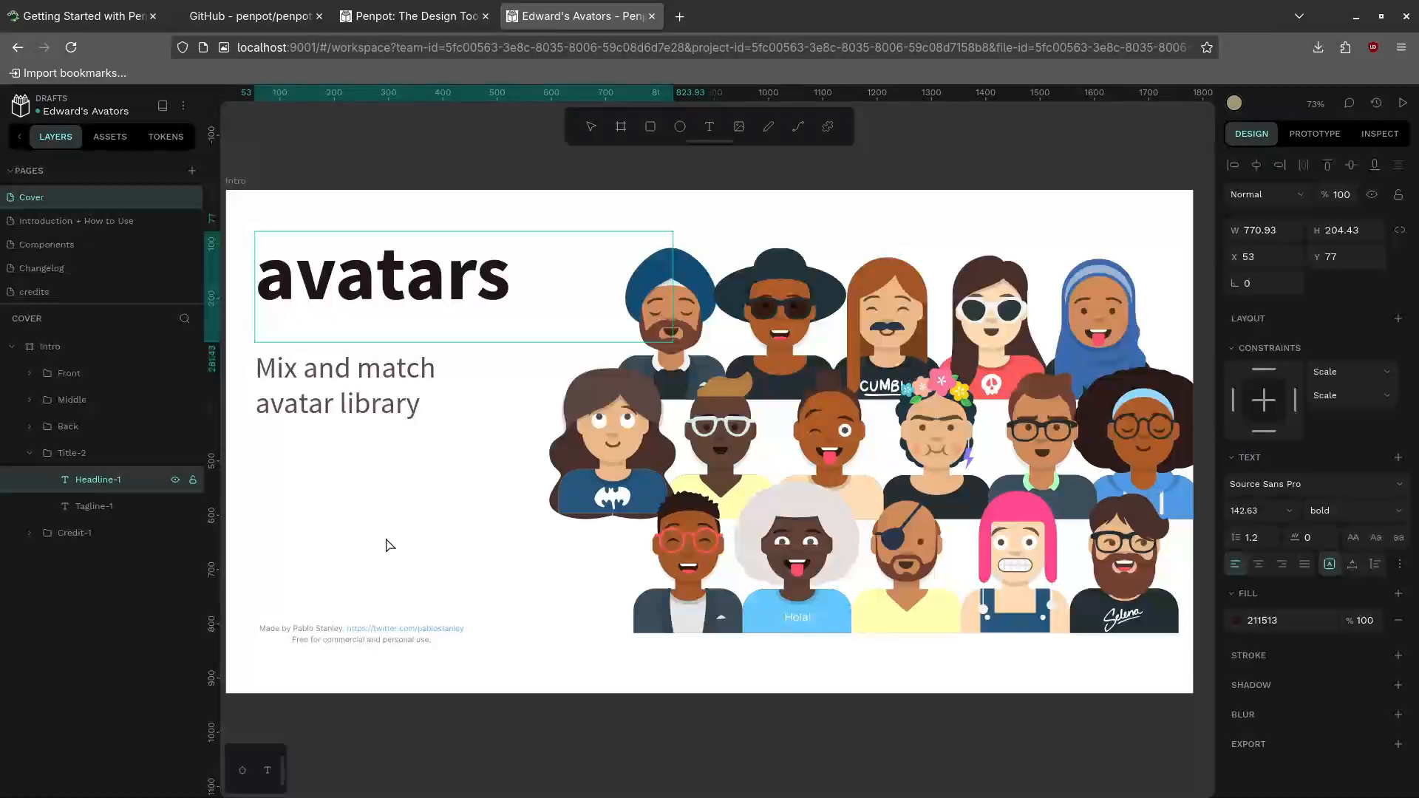
{"action": "key", "text": "Escape"}
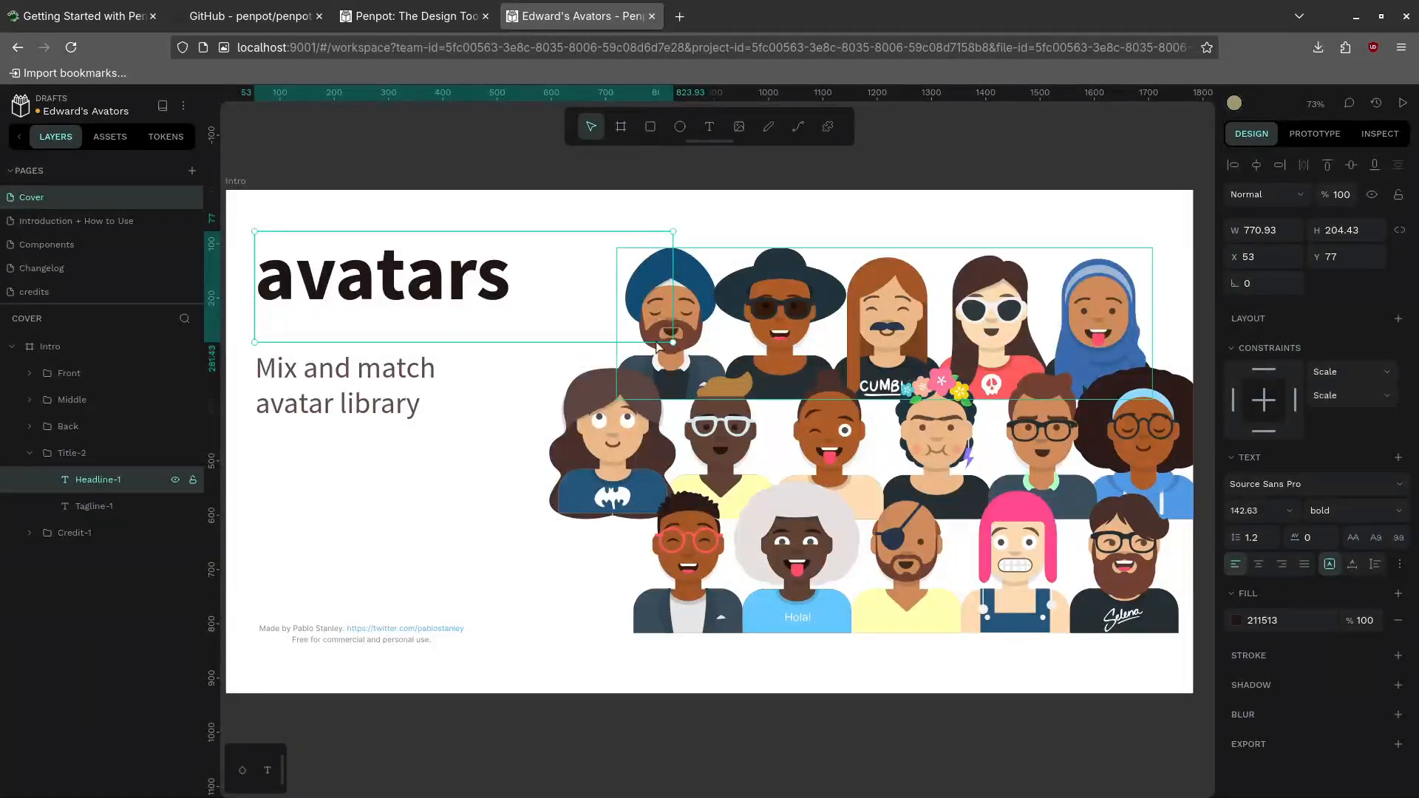
{"action": "left_click_drag", "start_coordinate": [672, 341], "coordinate": [633, 350]}
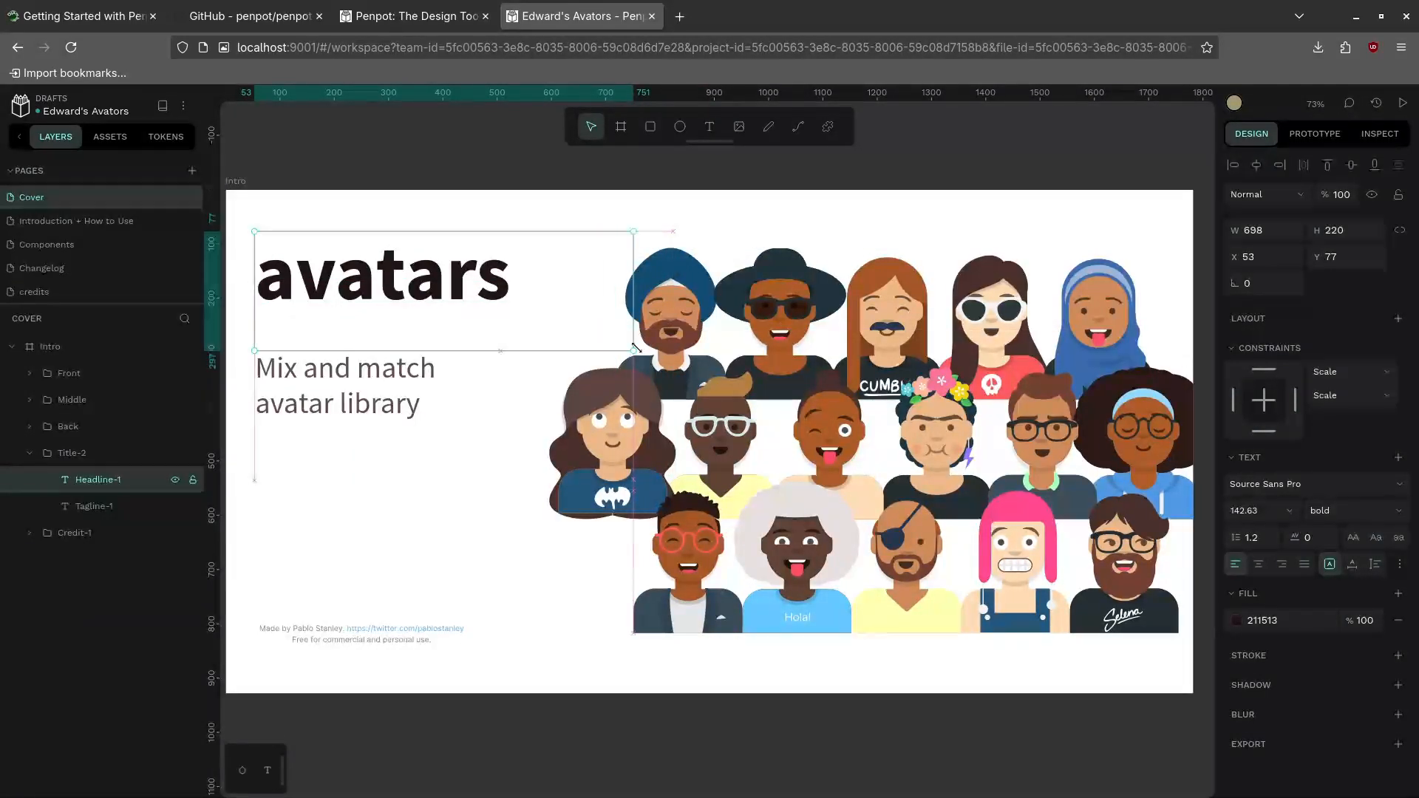
{"action": "double_click", "coordinate": [426, 285]}
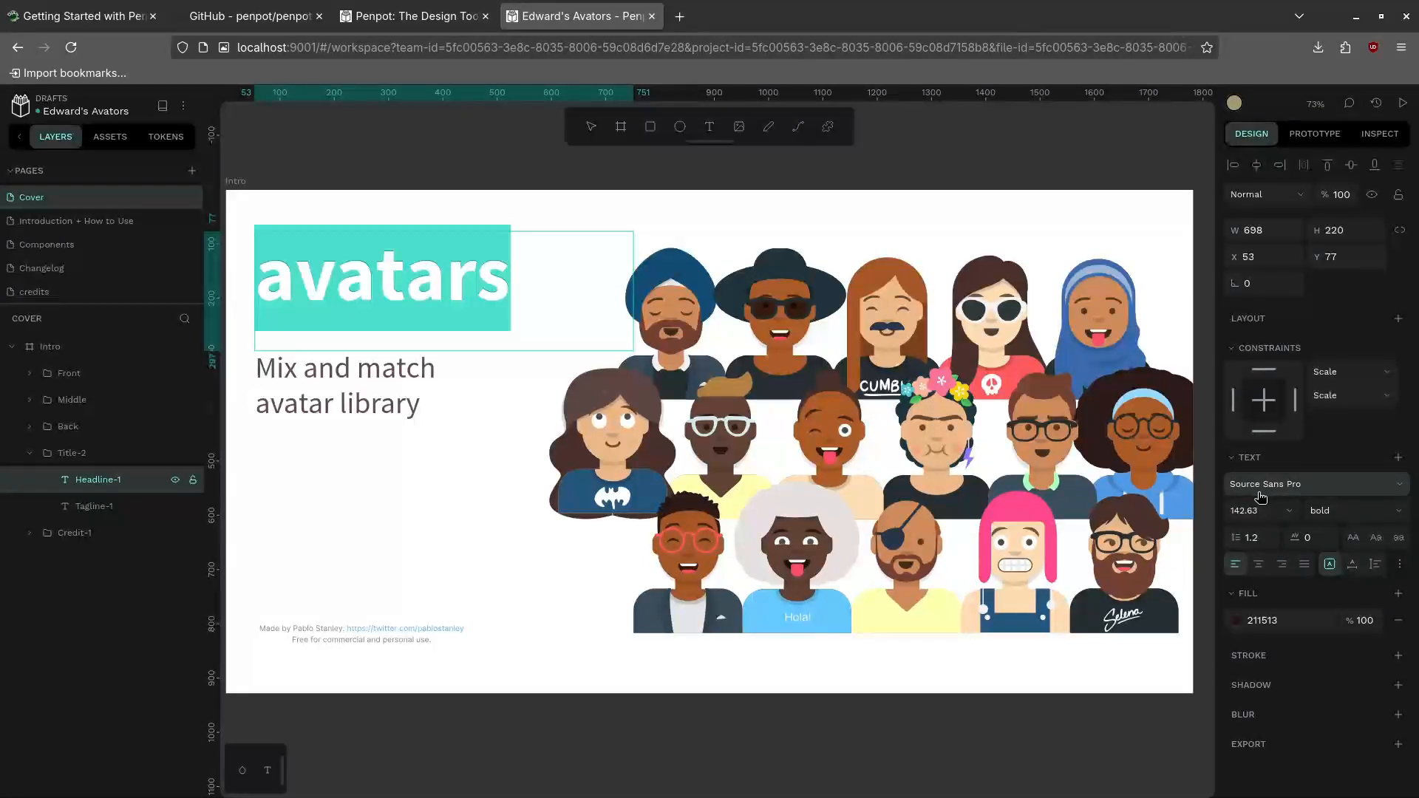
Set the avatars headline font to Sora, keeping it left-aligned
{"action": "left_click", "coordinate": [1289, 486]}
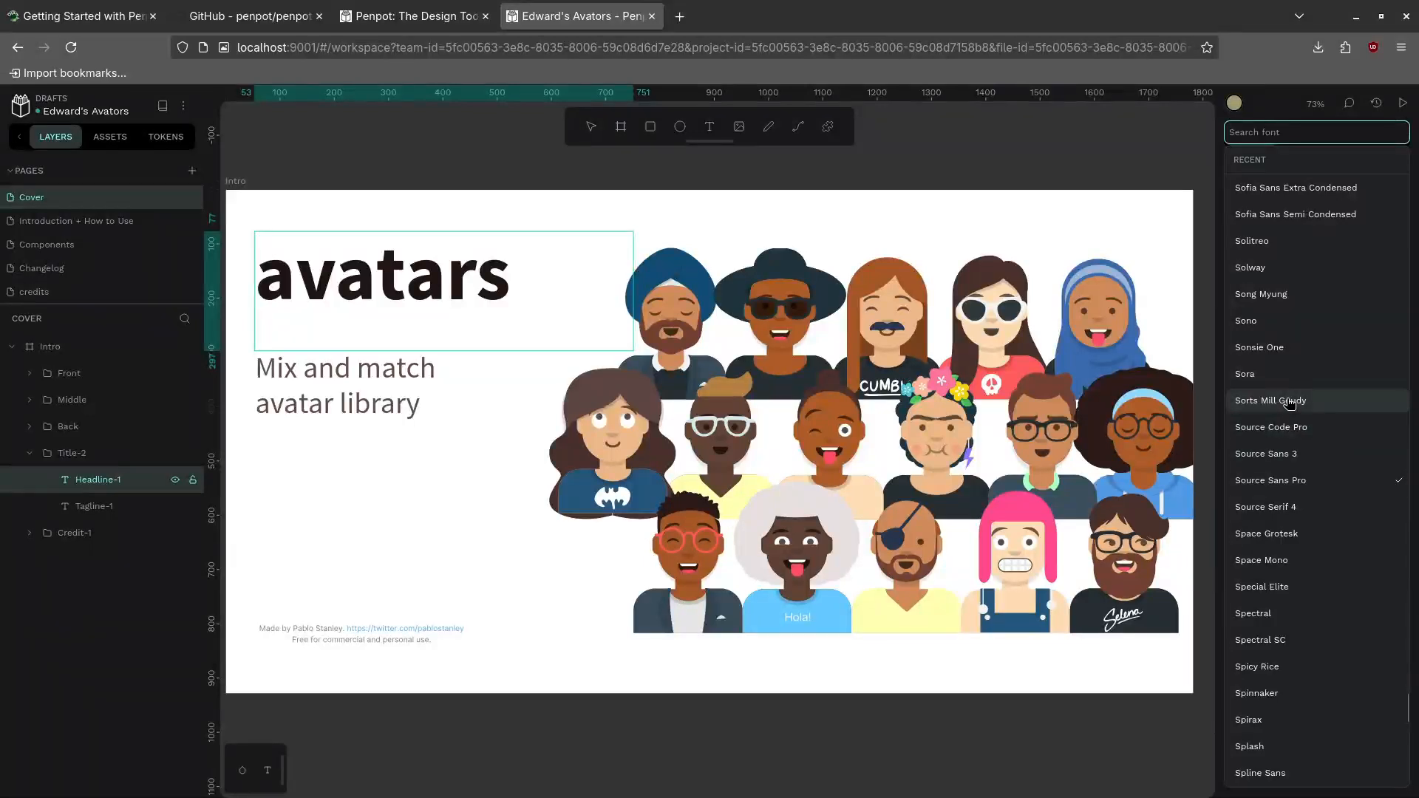
{"action": "left_click", "coordinate": [1270, 378]}
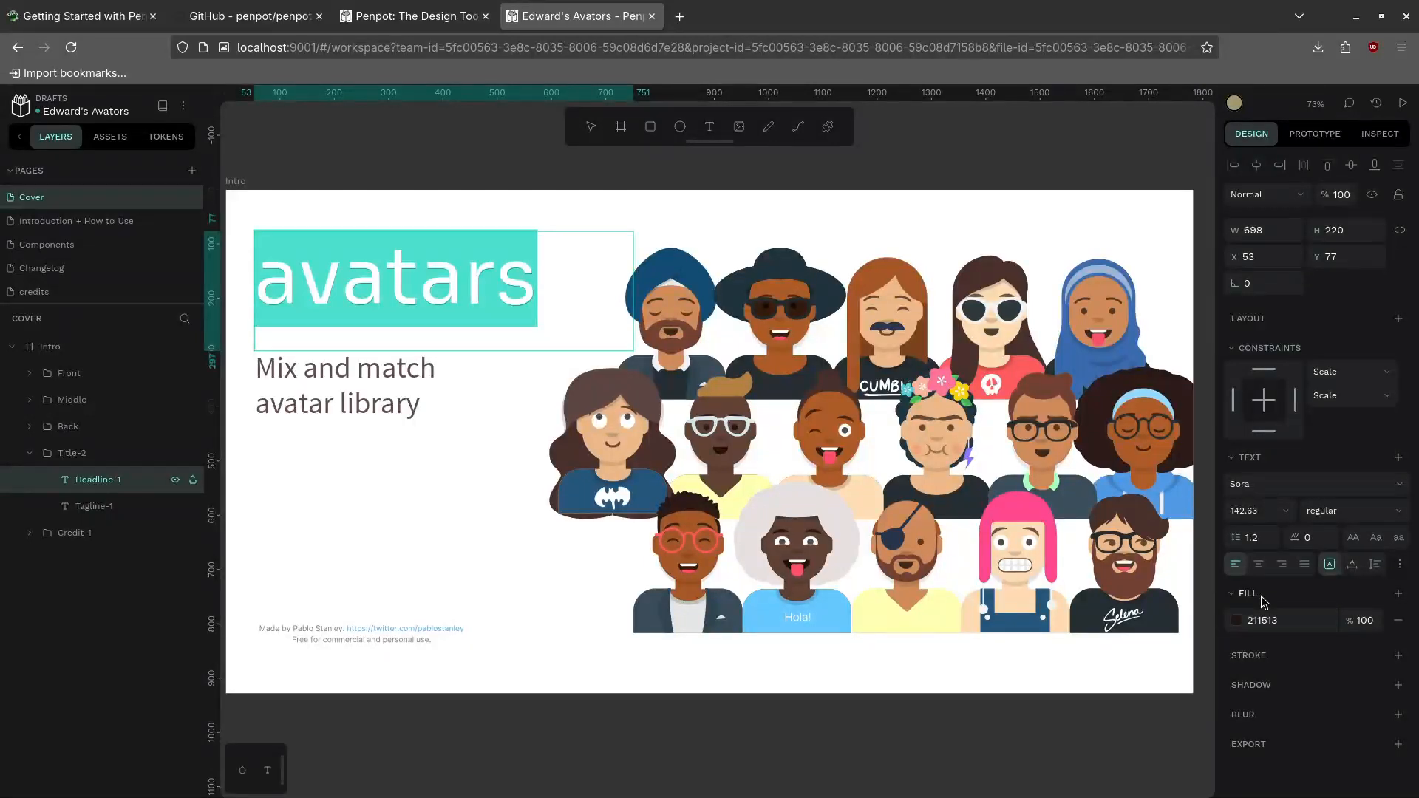
{"action": "left_click", "coordinate": [1260, 570]}
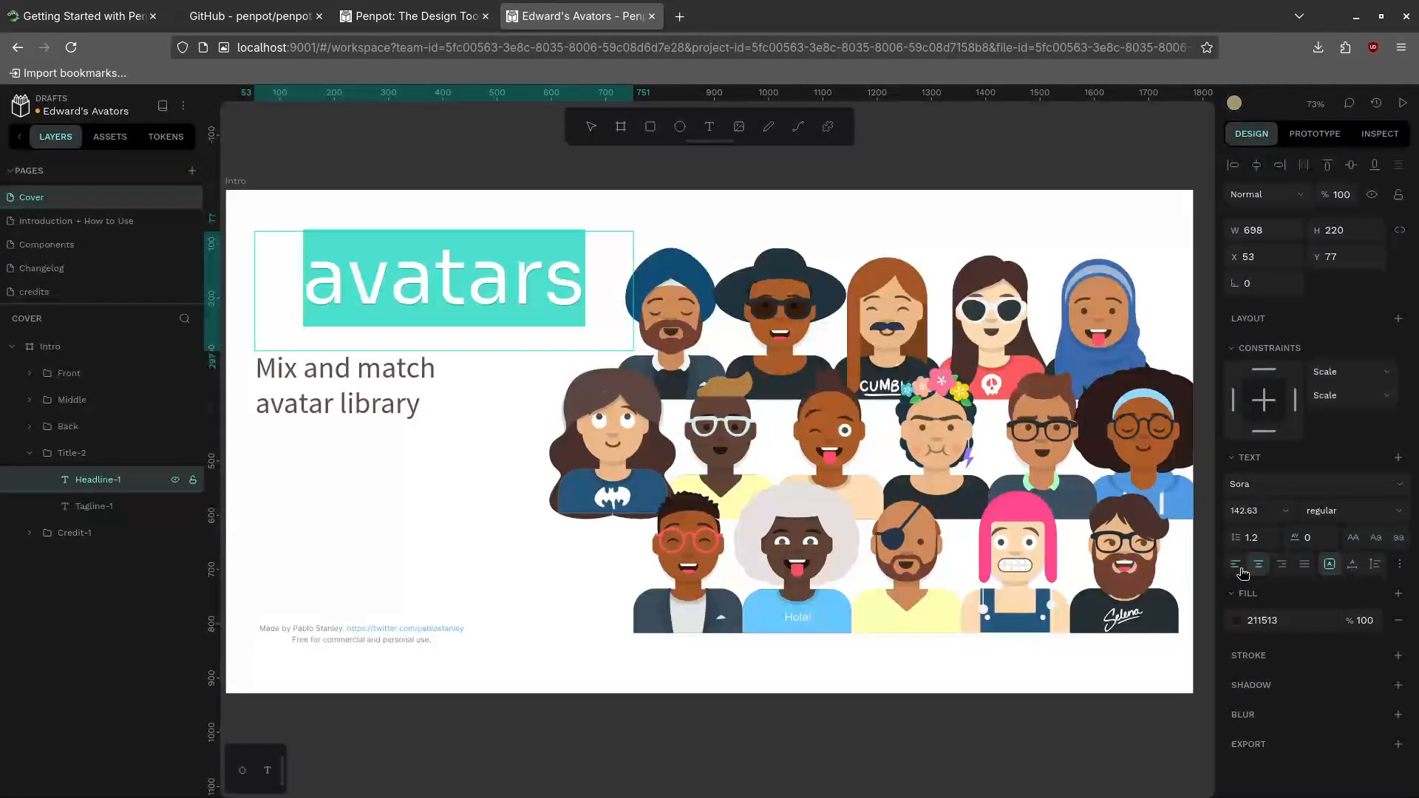
{"action": "left_click", "coordinate": [1237, 567]}
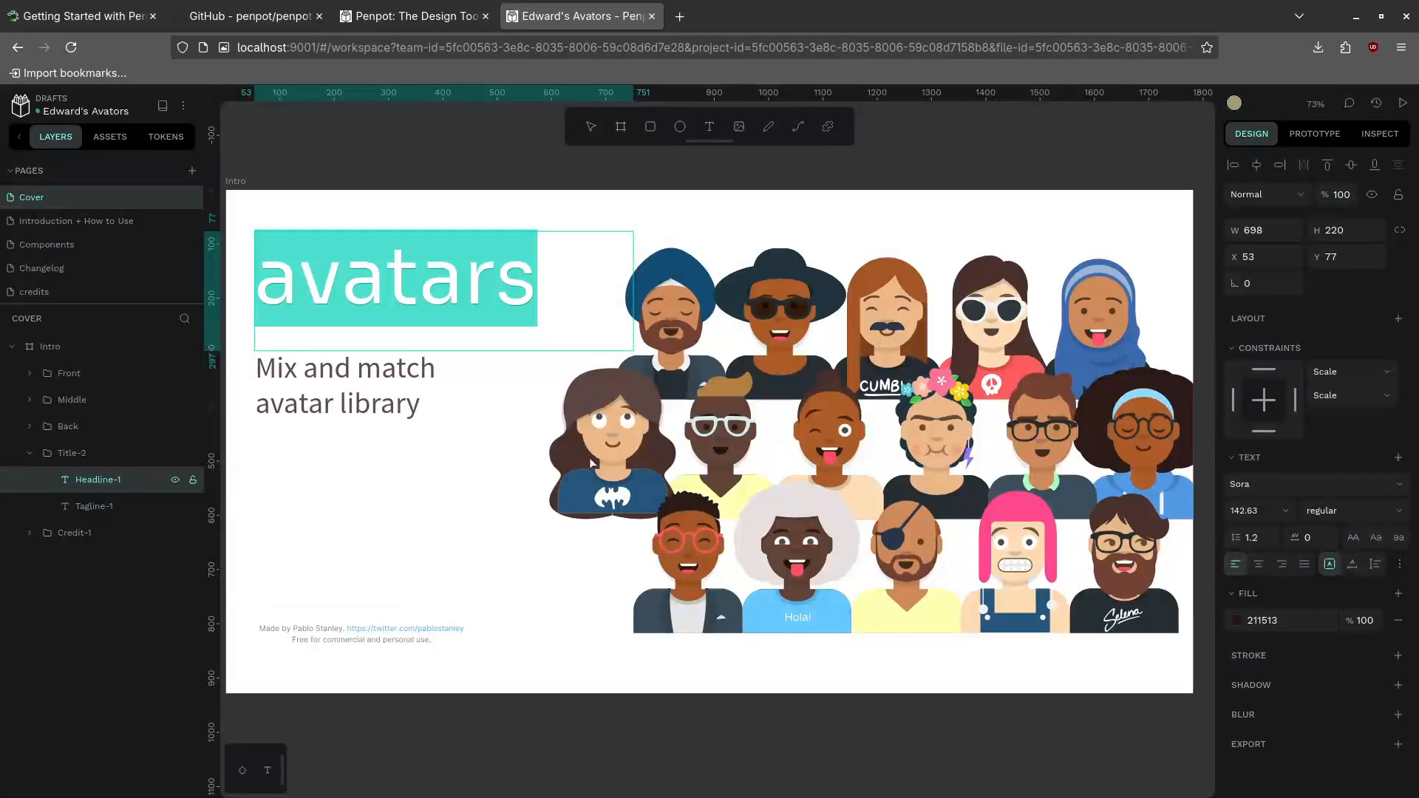
Finish editing and leave the file for the Projects dashboard
{"action": "key", "text": "Escape"}
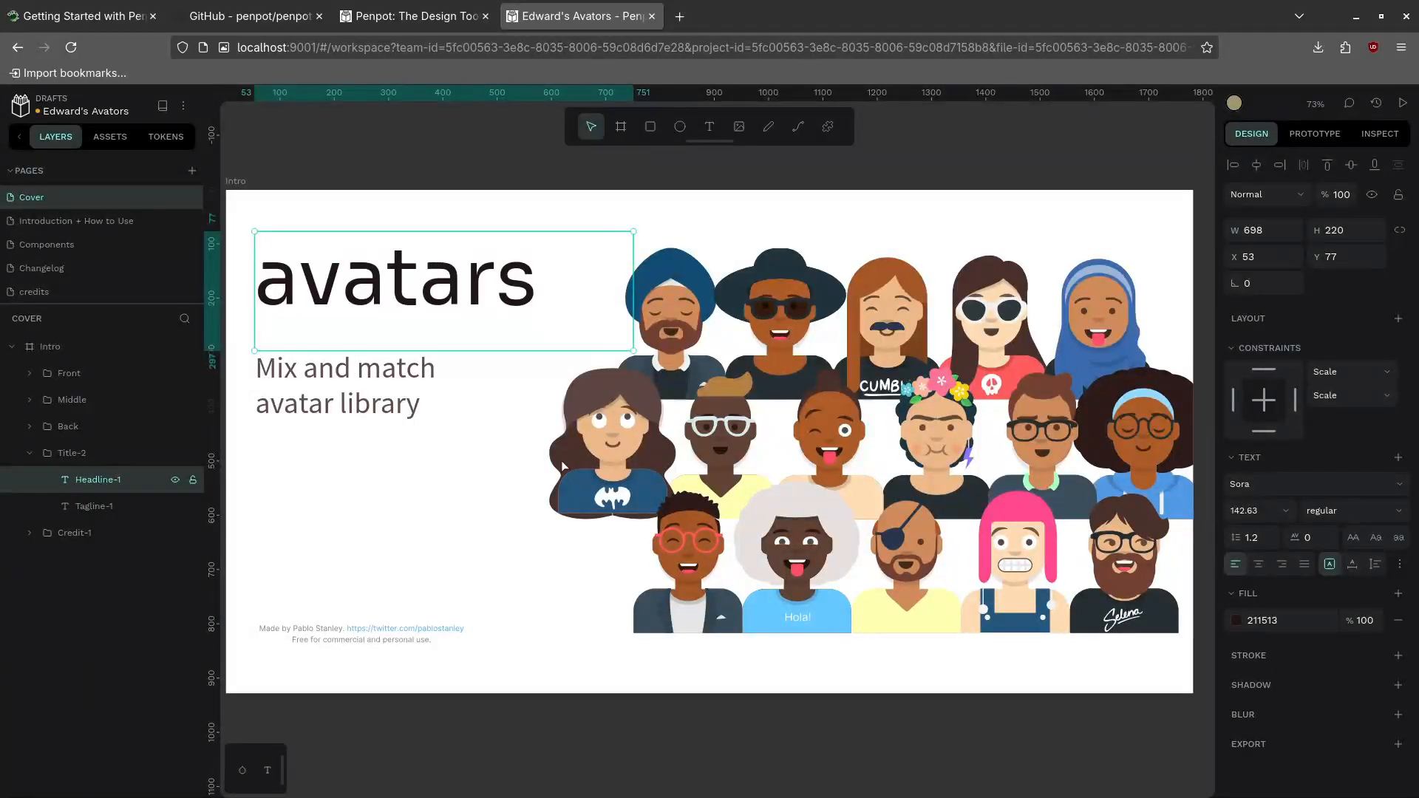
{"action": "left_click", "coordinate": [580, 449]}
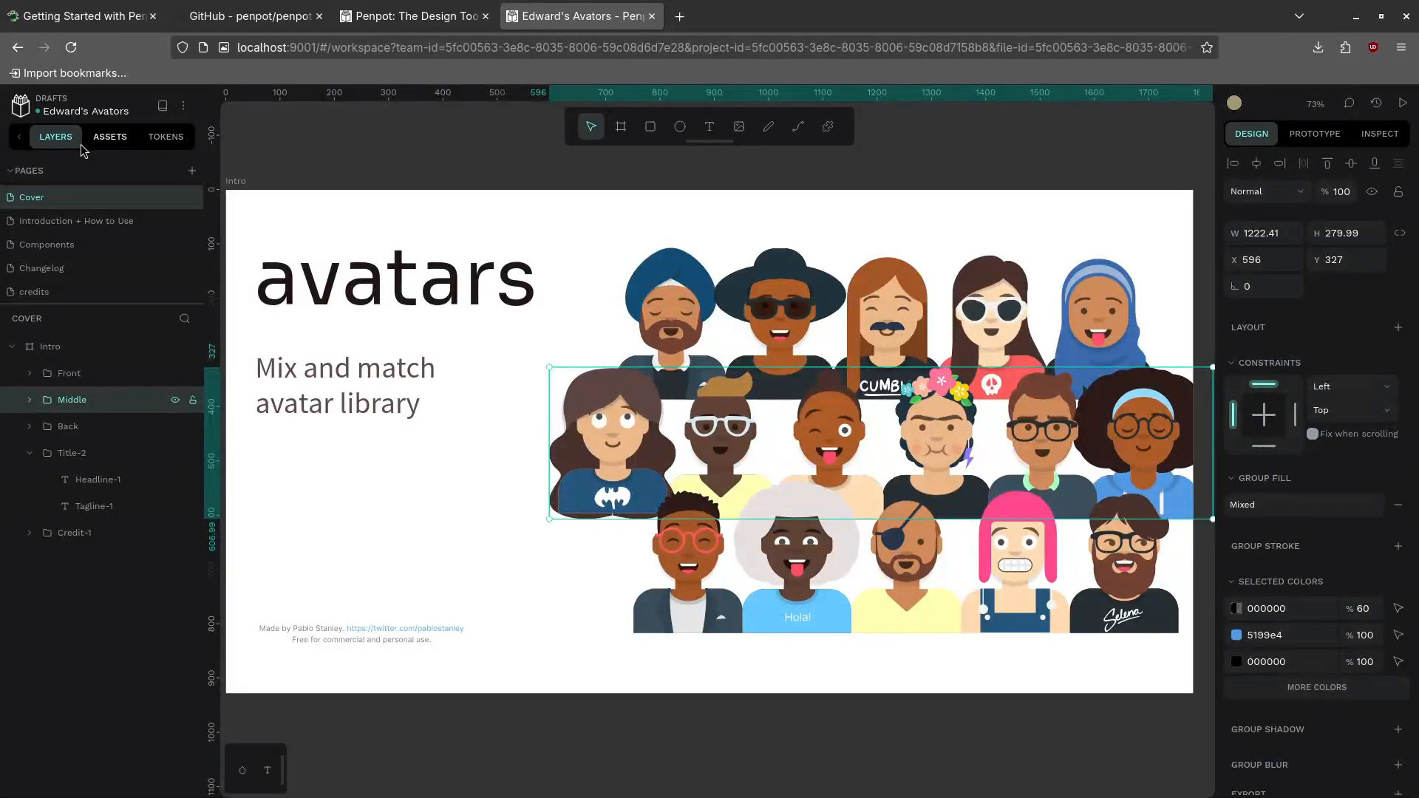
{"action": "left_click", "coordinate": [20, 105]}
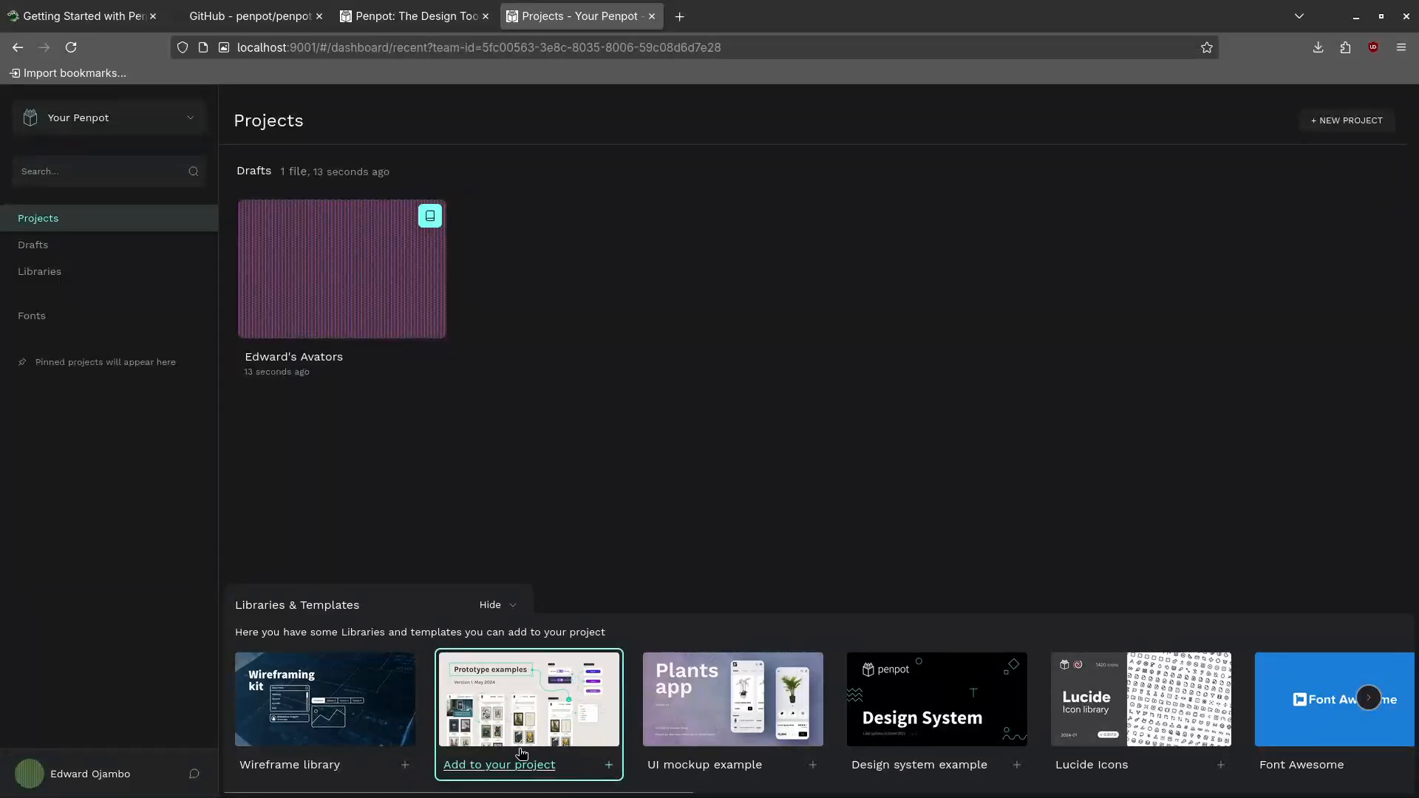
Import the UI mockup example template into Drafts and open the Plants-app file
{"action": "left_click", "coordinate": [758, 702]}
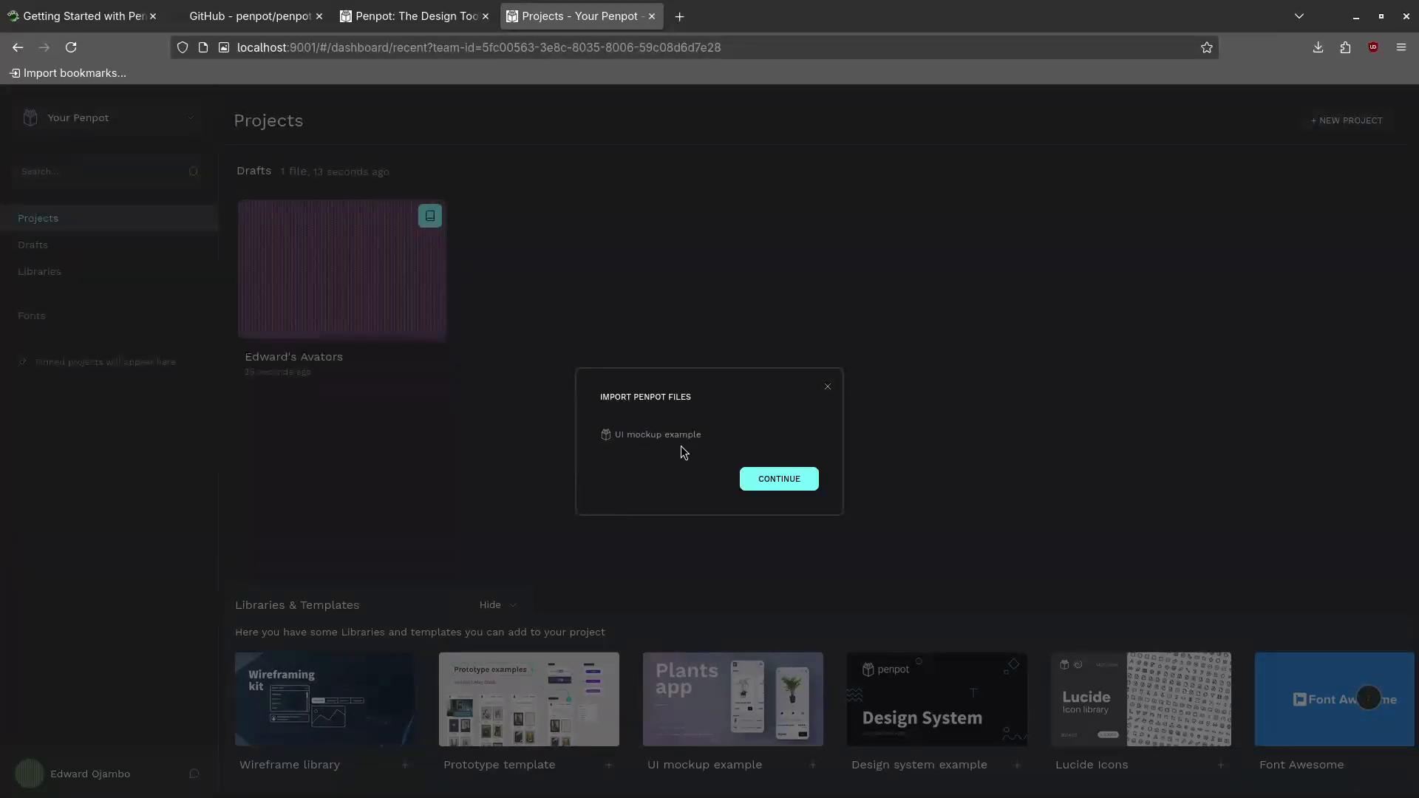
{"action": "left_click", "coordinate": [764, 475]}
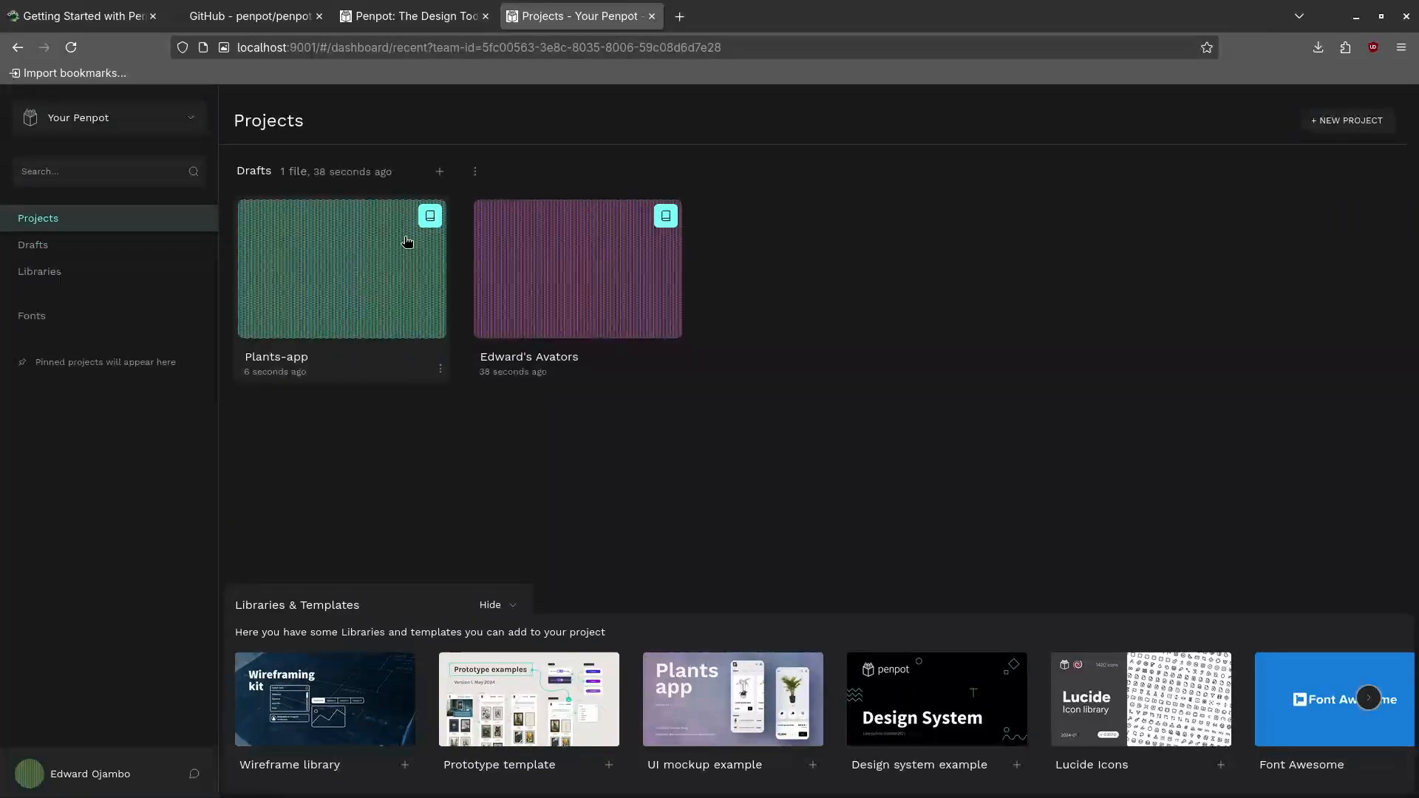
{"action": "double_click", "coordinate": [362, 235]}
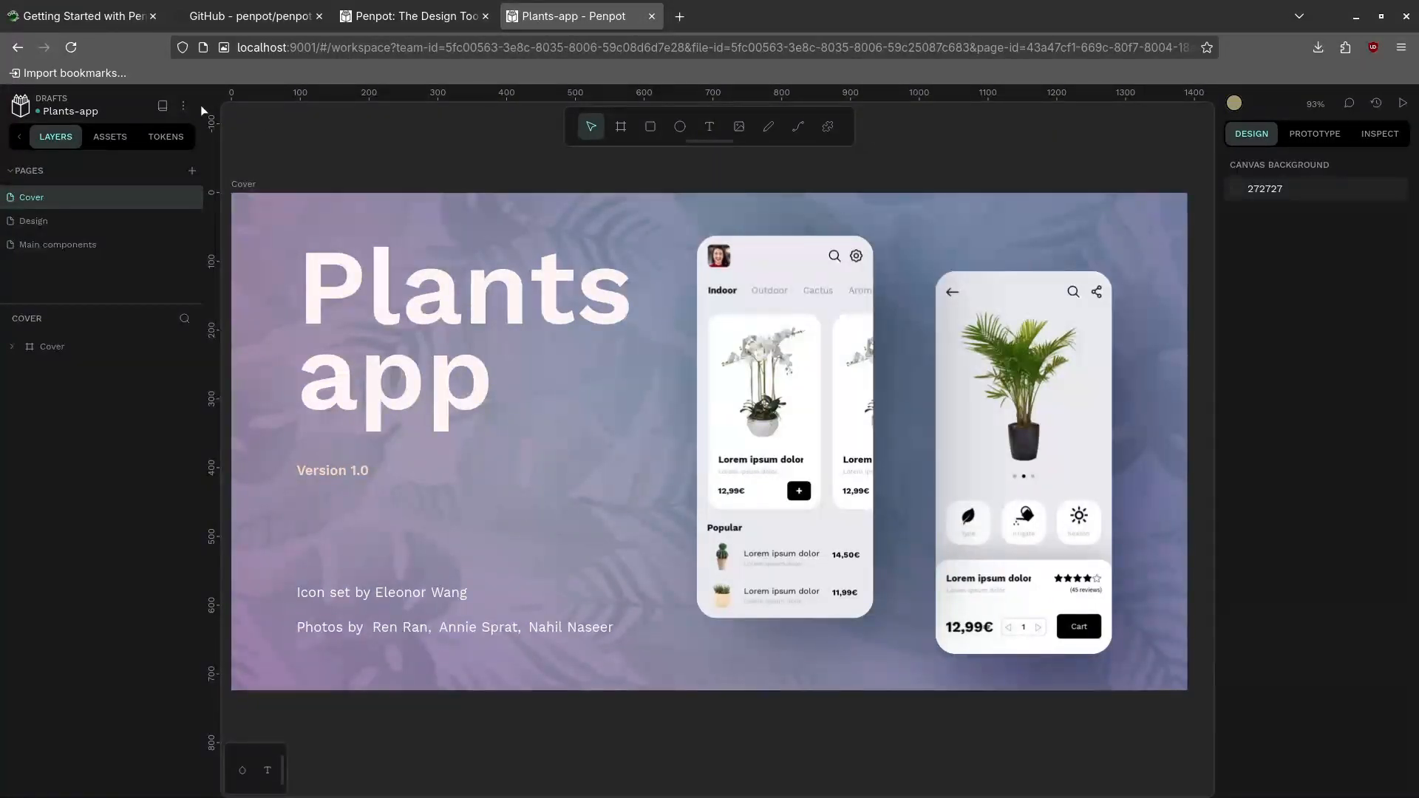
Replace 'Plants-app' in the file name so it reads 'Chicken Web Cam App'
{"action": "double_click", "coordinate": [78, 112]}
{"action": "left_click", "coordinate": [77, 113]}
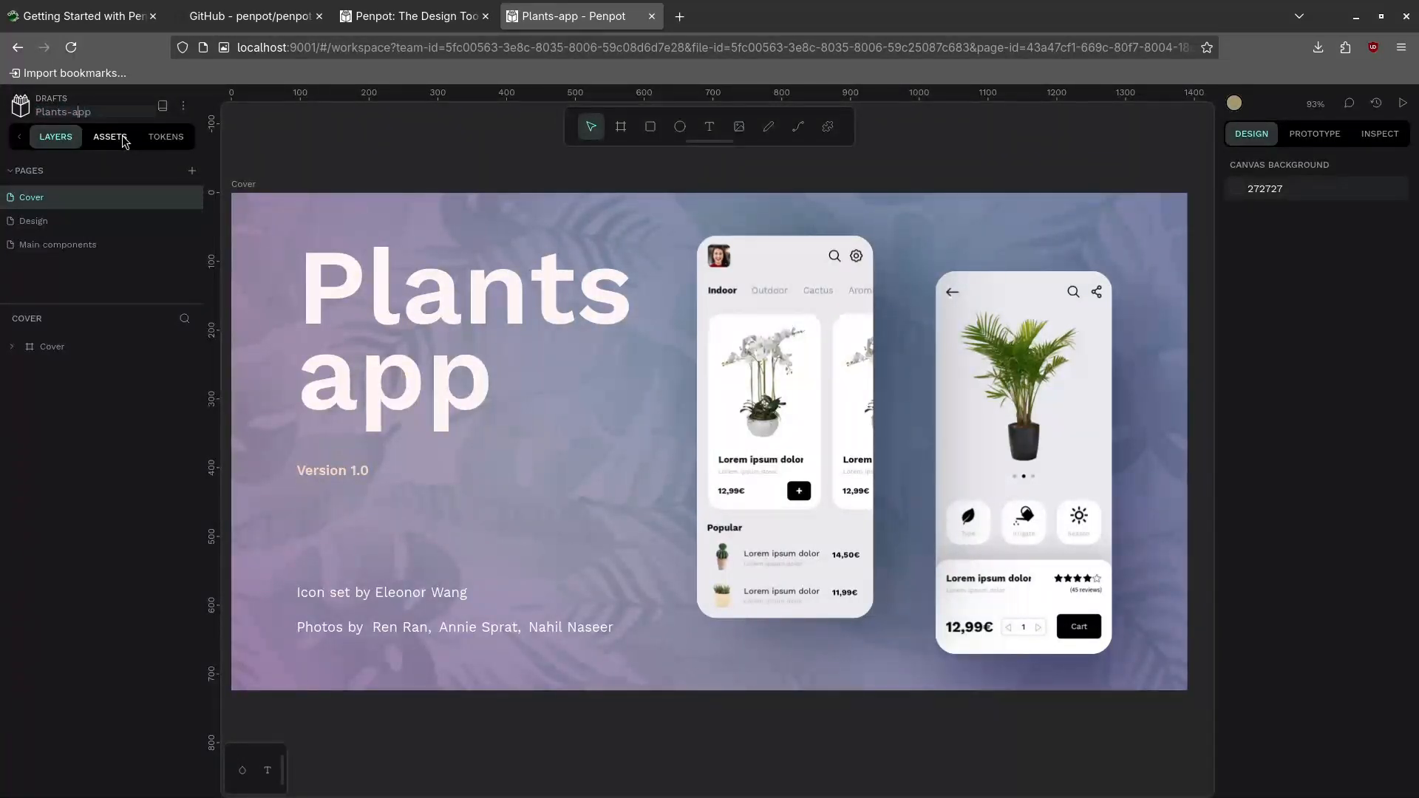
{"action": "key", "text": "BackSpace"}
{"action": "key", "text": "BackSpace"}
{"action": "key", "text": "BackSpace"}
{"action": "key", "text": "BackSpace"}
{"action": "key", "text": "BackSpace"}
{"action": "key", "text": "BackSpace"}
{"action": "type", "text": "Chicken Web Cam A"}
{"action": "key", "text": "Return"}
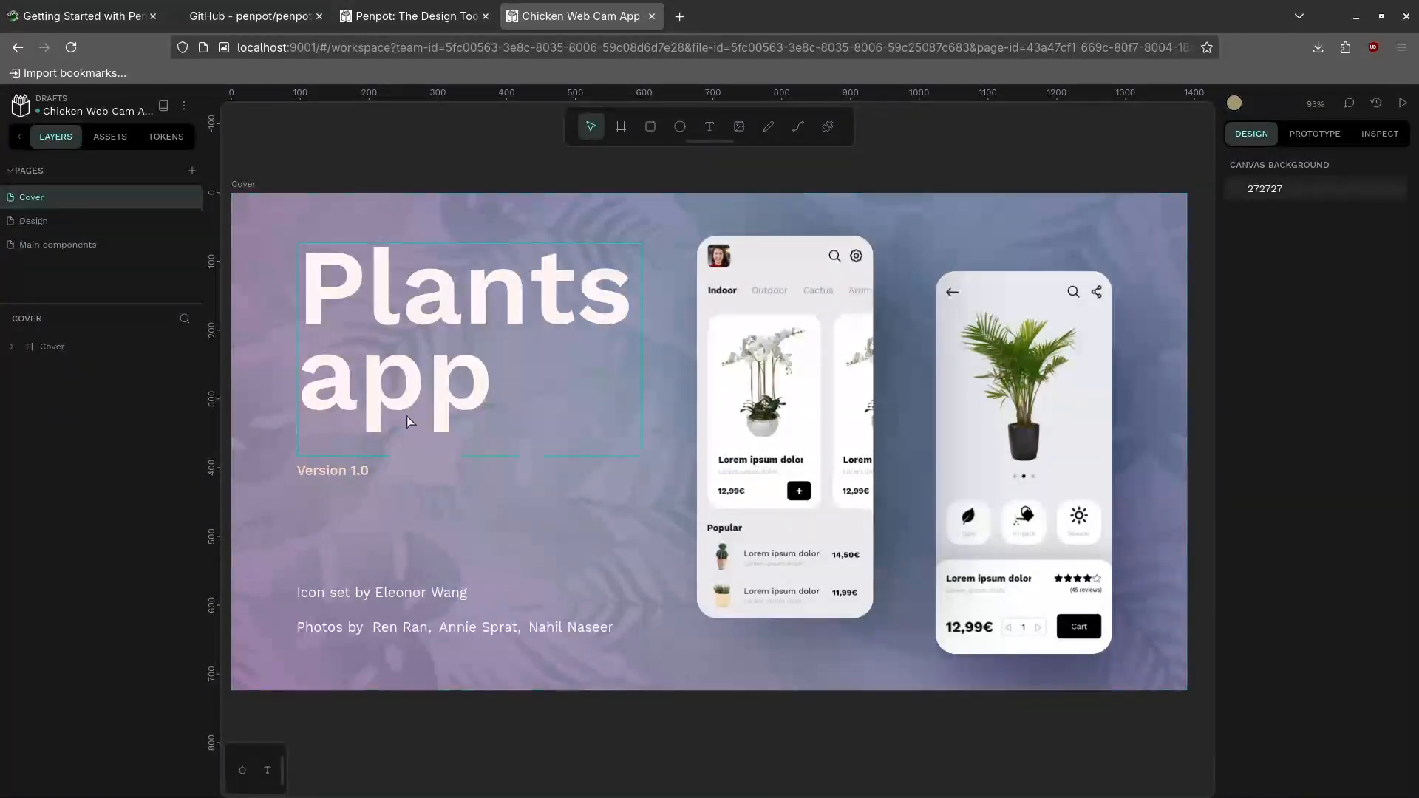
Replace the cover title words 'Plants' and 'app' with 'Chicken' and 'Webcam'
{"action": "left_click", "coordinate": [463, 303]}
{"action": "double_click", "coordinate": [461, 301]}
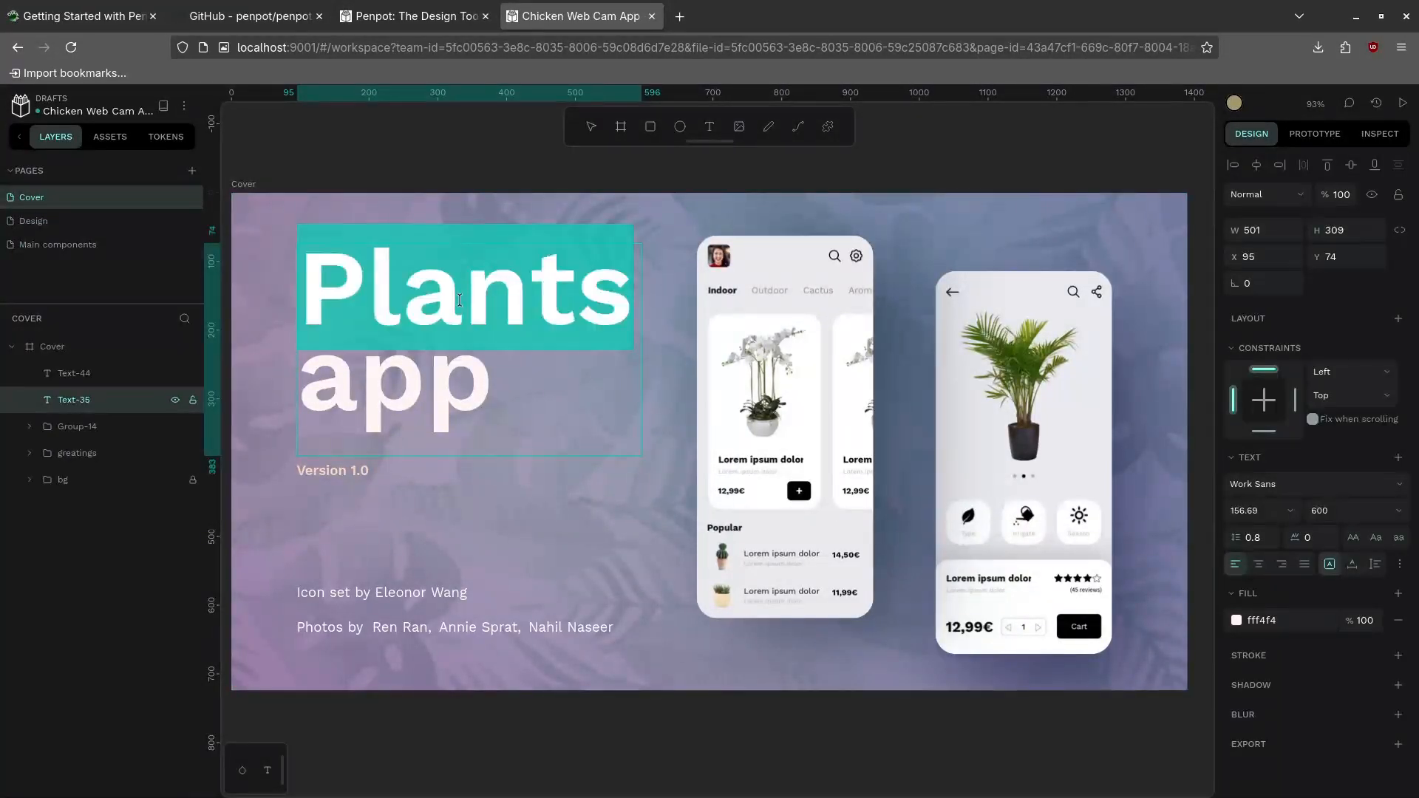
{"action": "type", "text": "Chicken"}
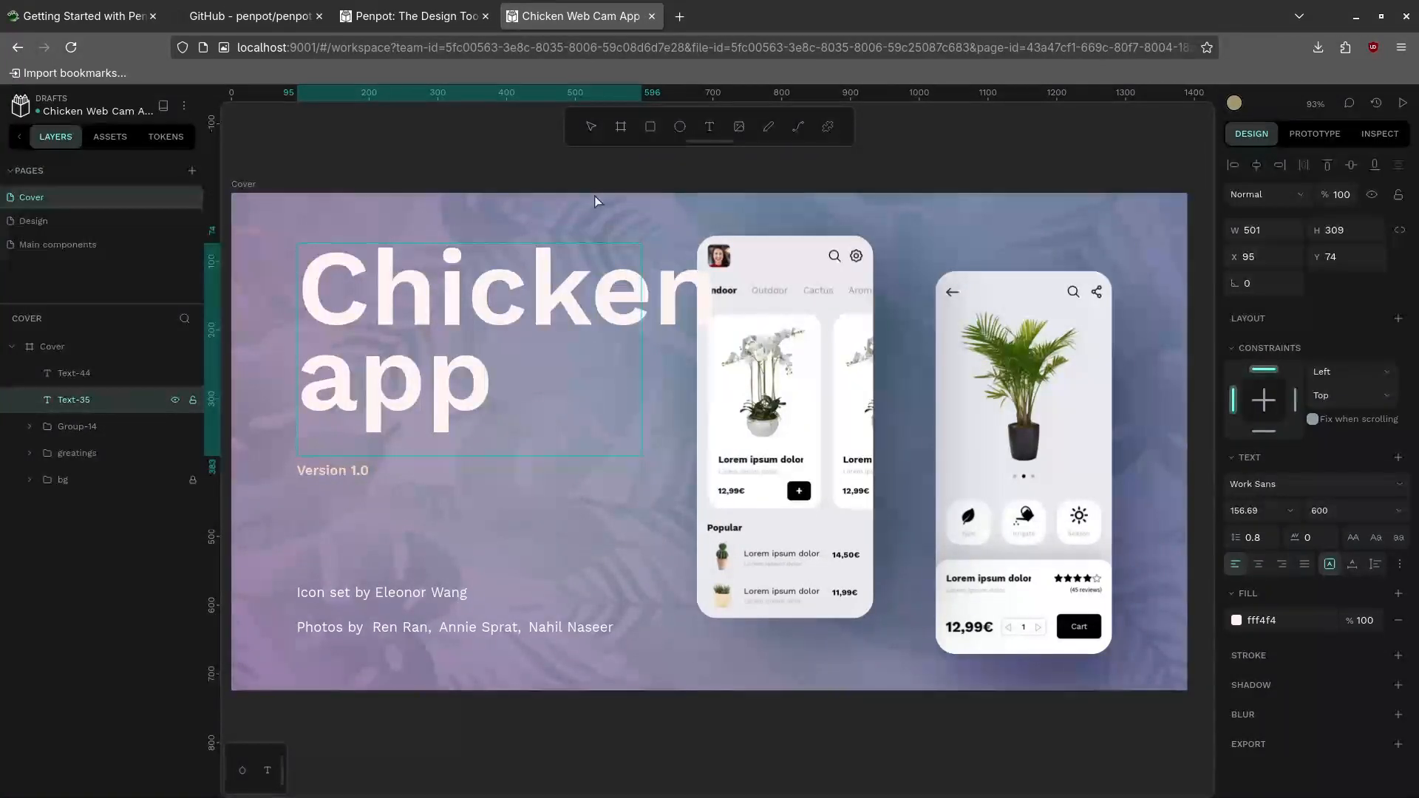
{"action": "double_click", "coordinate": [428, 389]}
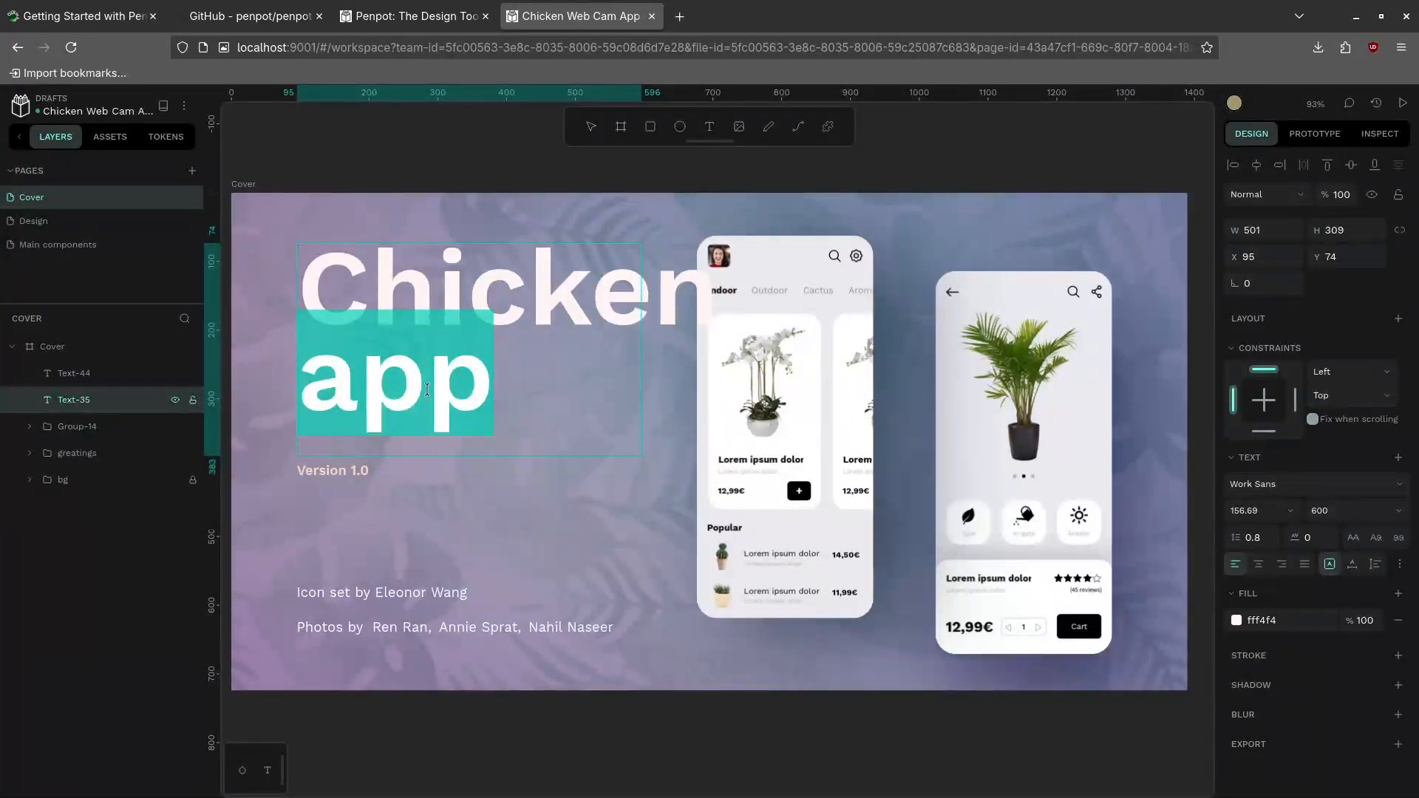
{"action": "type", "text": "Webc"}
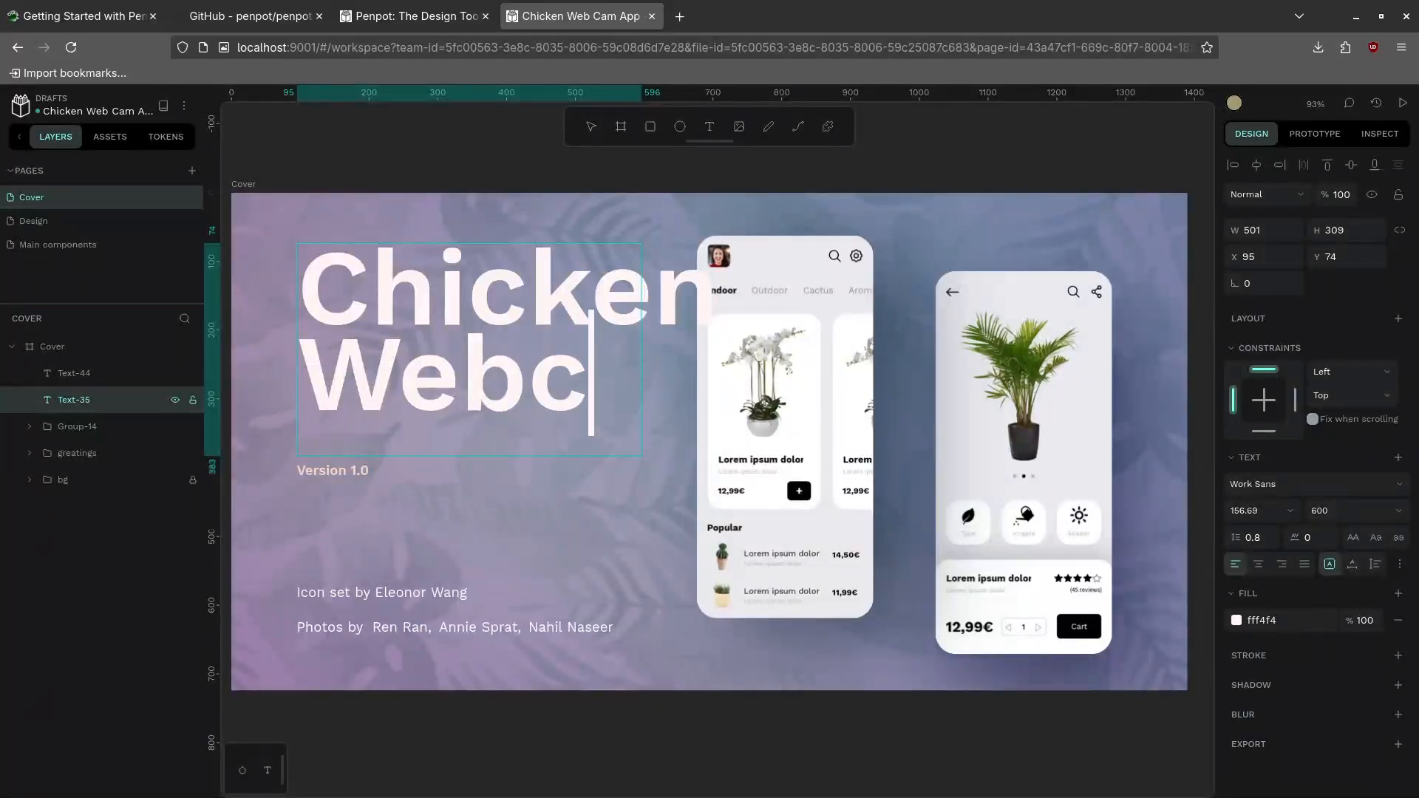
{"action": "type", "text": "am"}
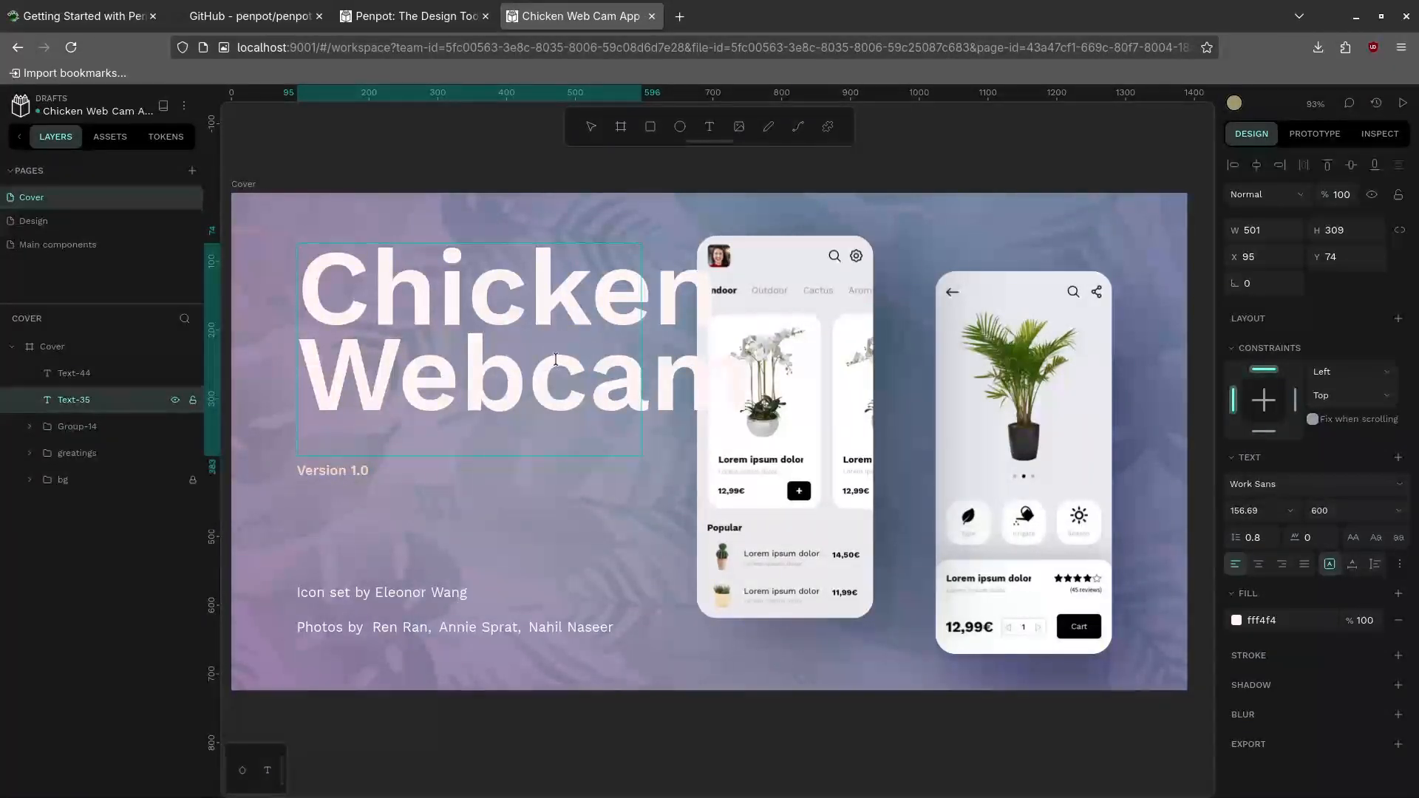
Select all the title text and set its font size to 140
{"action": "left_click", "coordinate": [445, 280]}
{"action": "key", "text": "ctrl+a"}
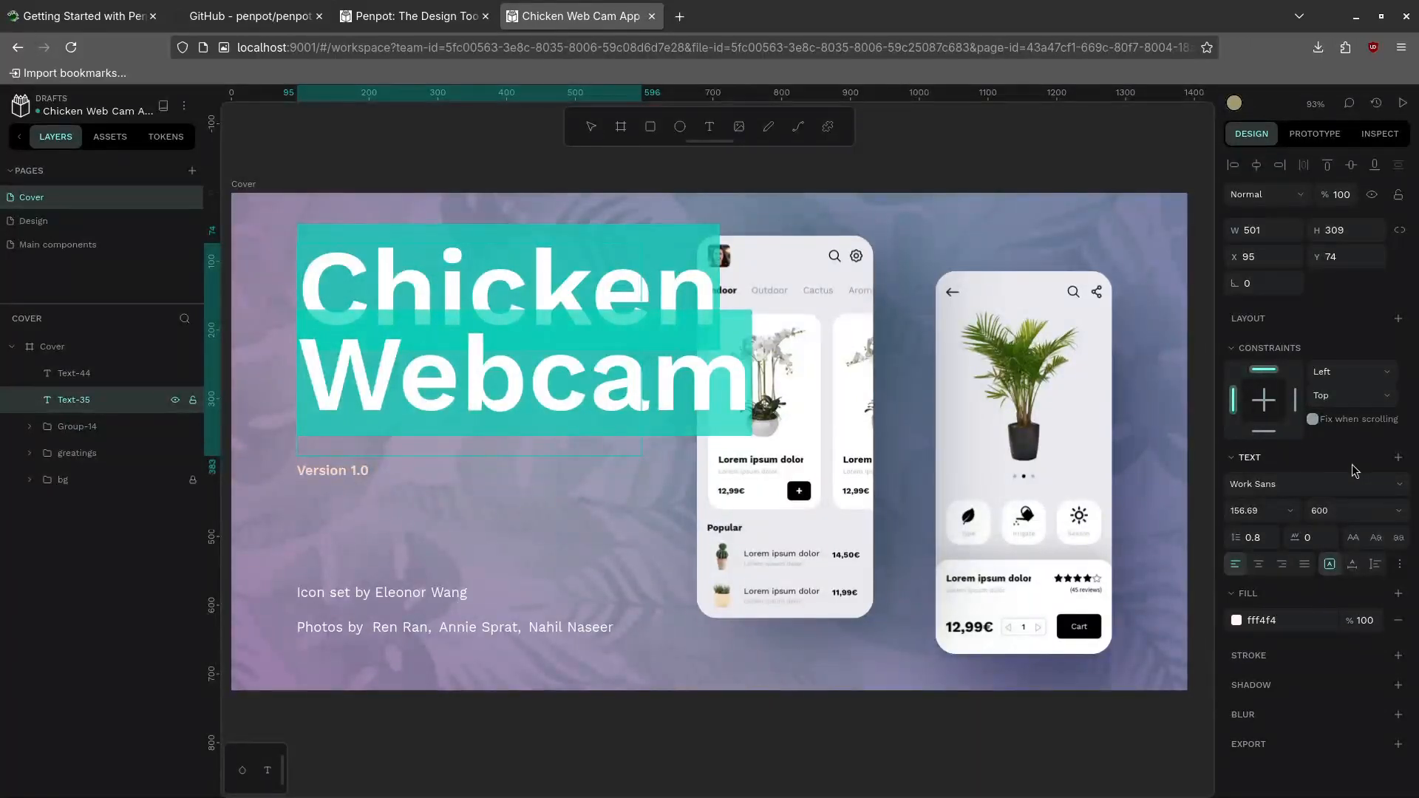
{"action": "left_click", "coordinate": [1292, 517]}
{"action": "left_click", "coordinate": [1262, 513]}
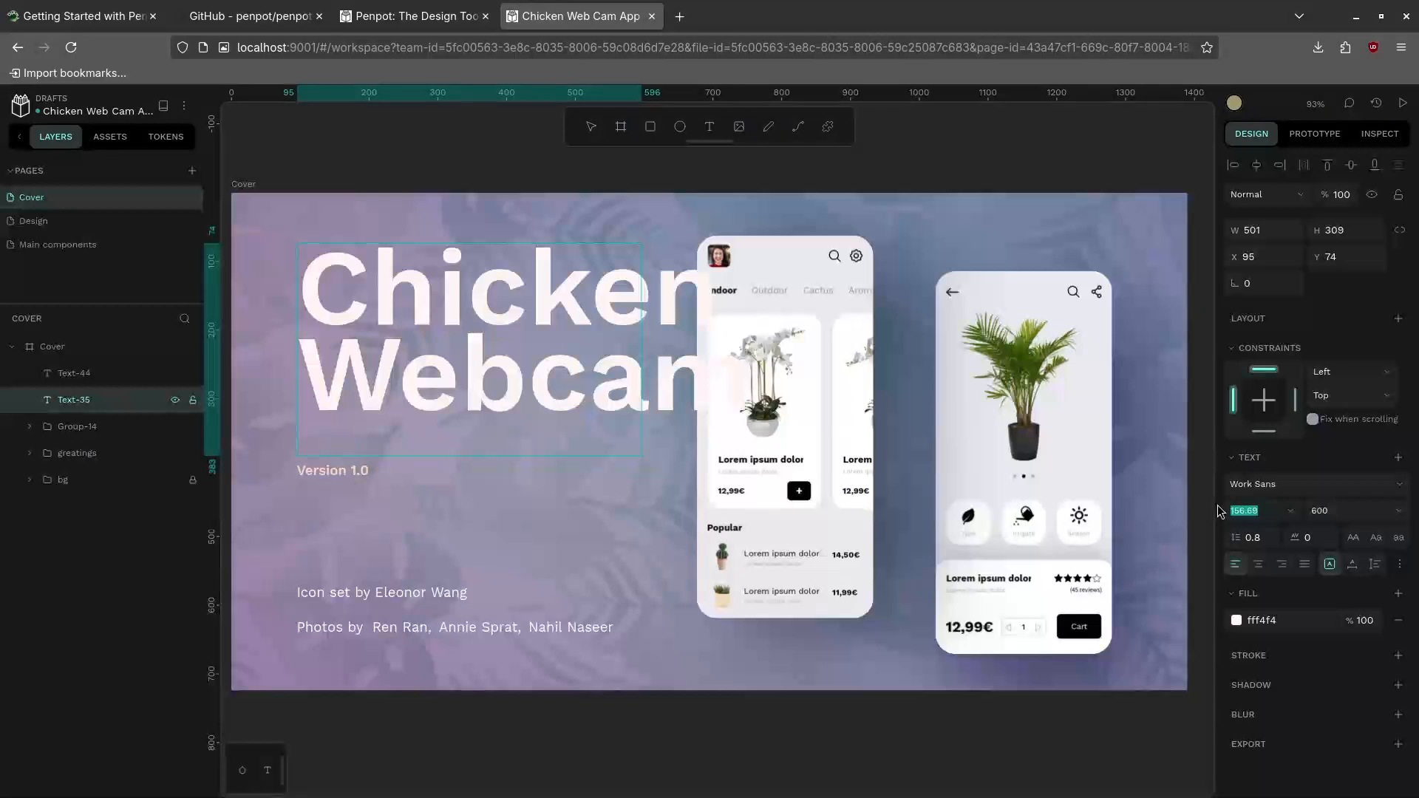
{"action": "type", "text": "140"}
{"action": "key", "text": "Return"}
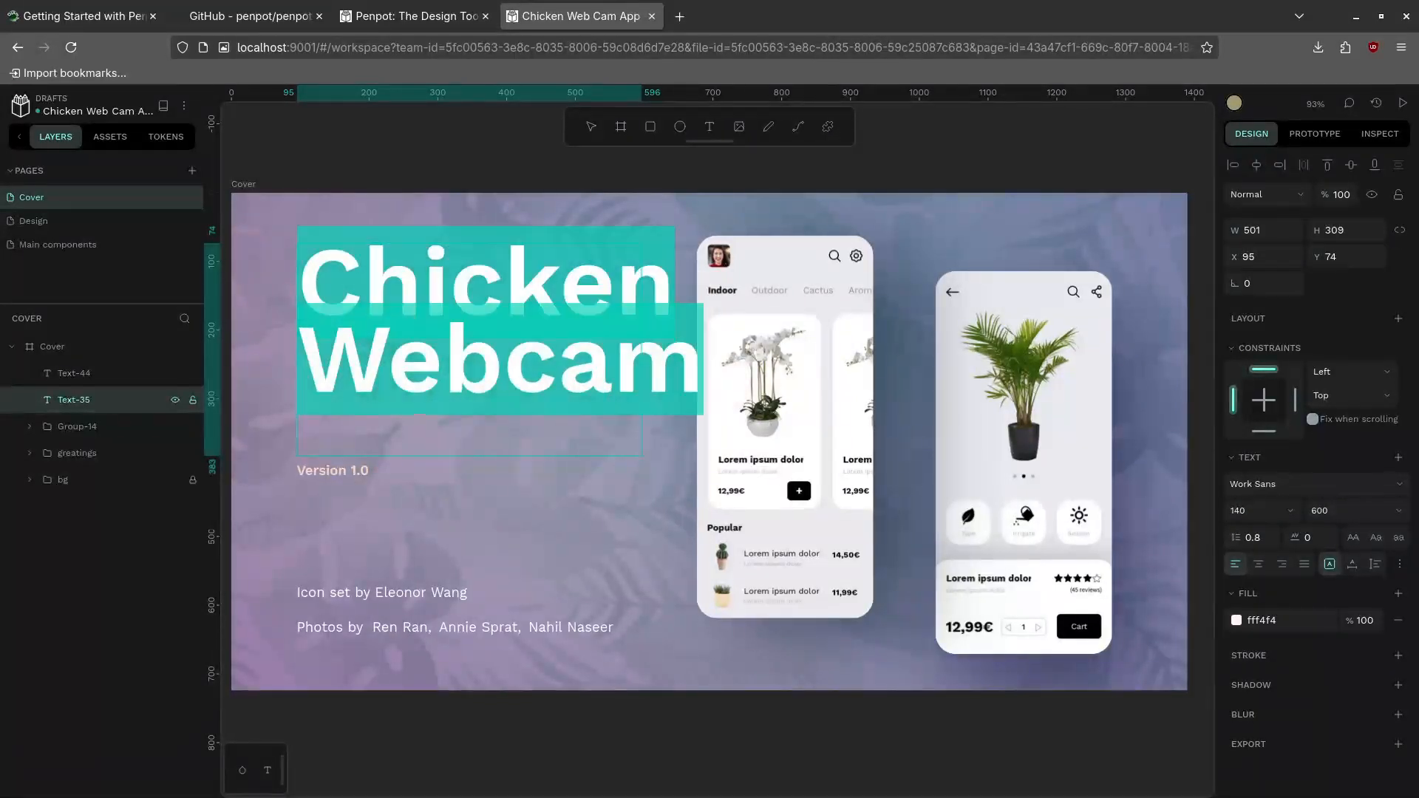
Reduce the title's font size to 130, then settle on 110
{"action": "left_click", "coordinate": [1247, 510]}
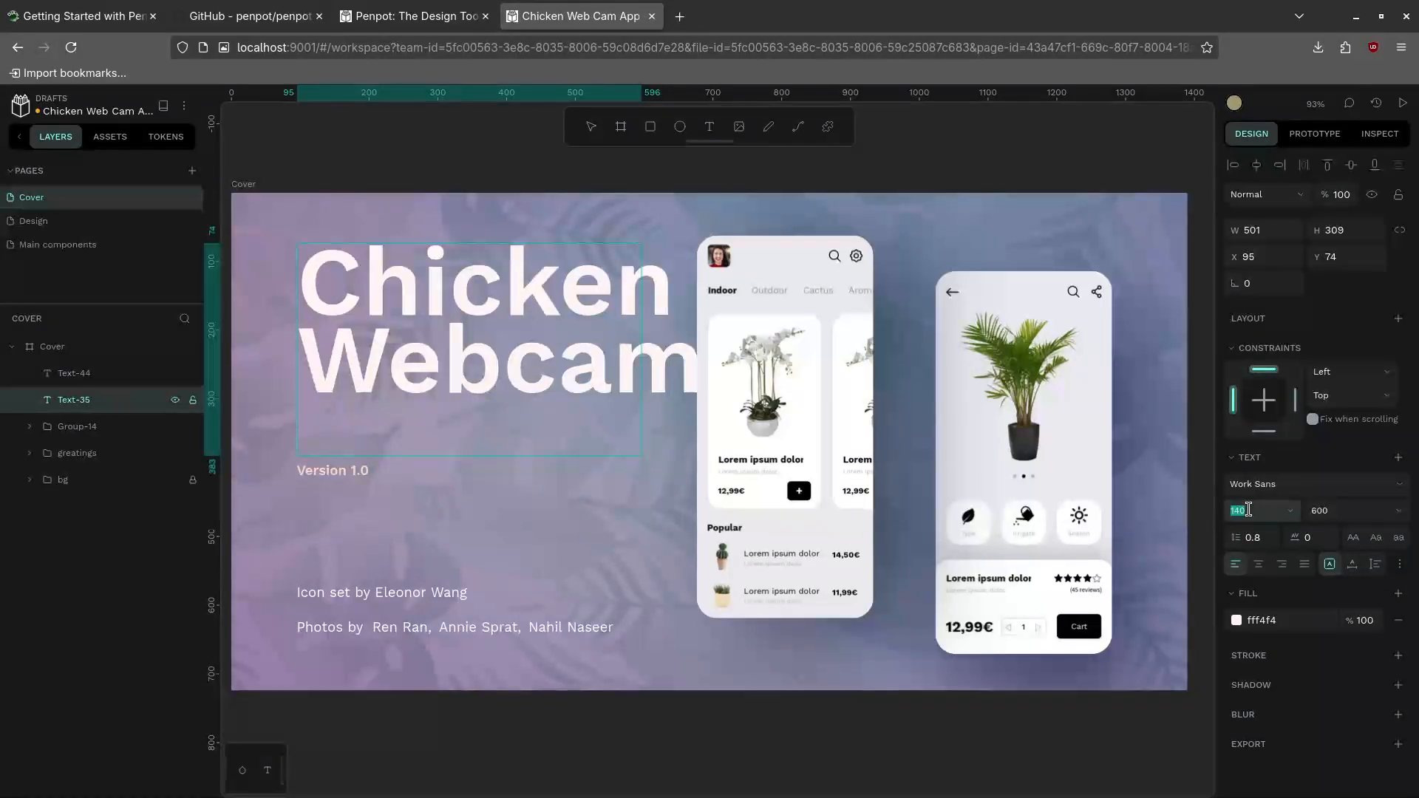
{"action": "type", "text": "1"}
{"action": "key", "text": "Return"}
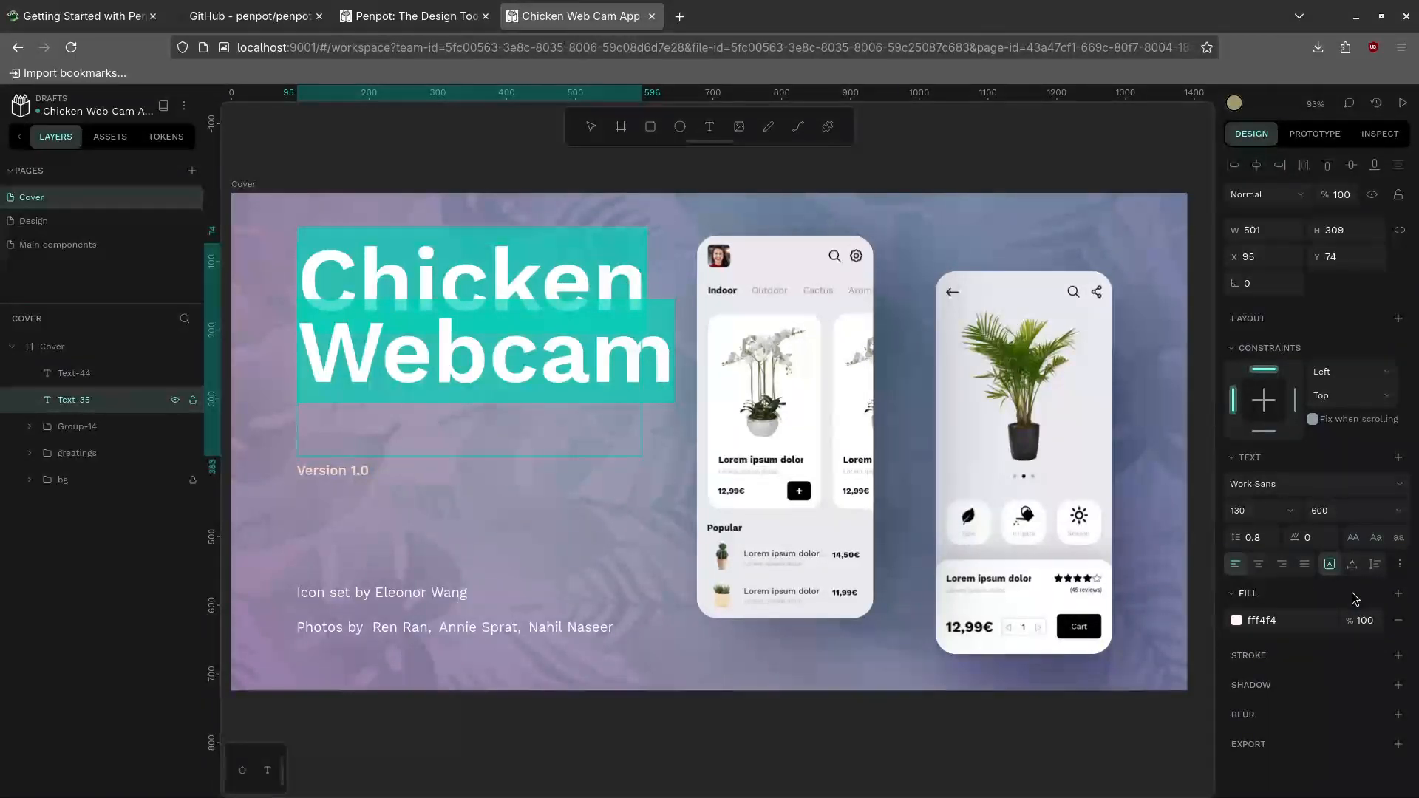
{"action": "left_click", "coordinate": [1256, 514]}
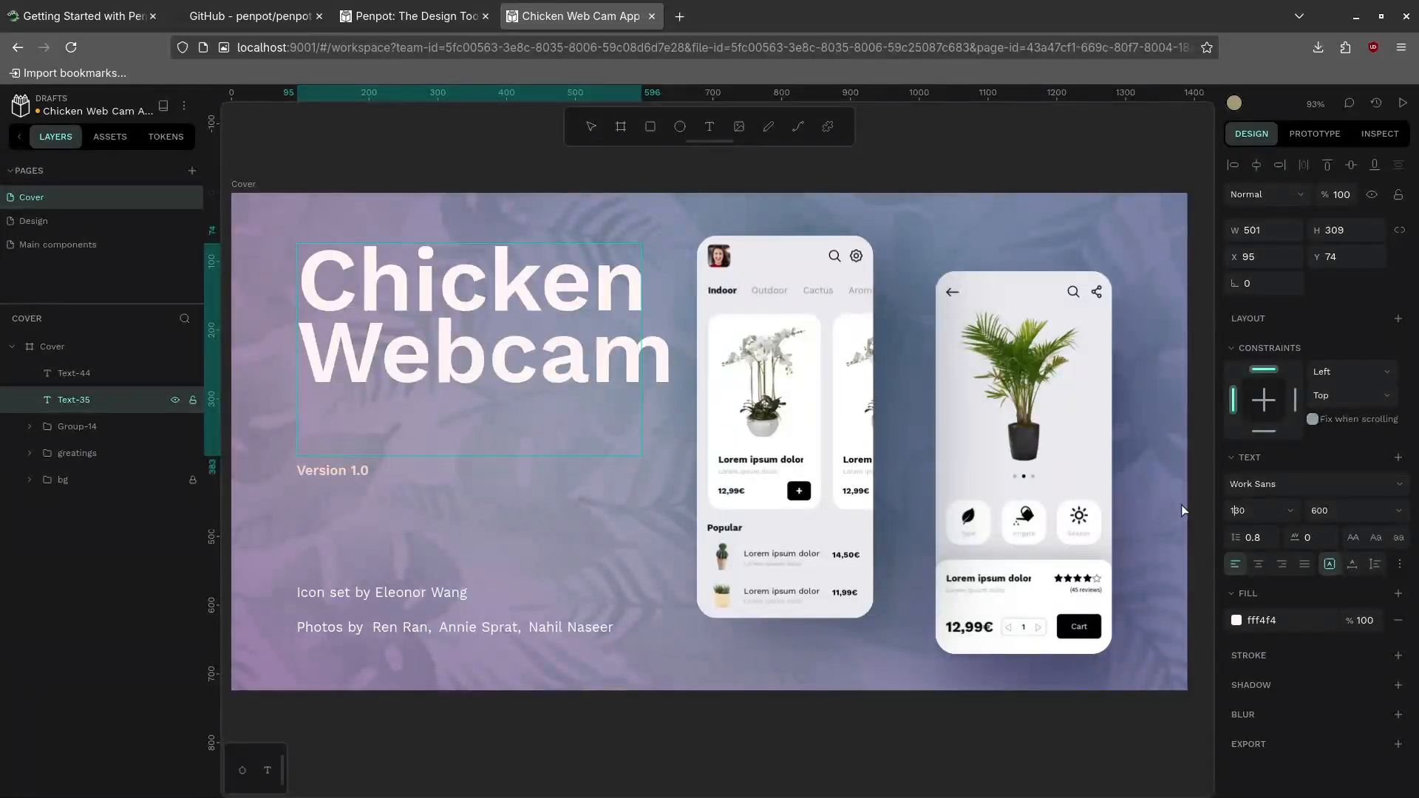
{"action": "key", "text": "BackSpace"}
{"action": "type", "text": "1"}
{"action": "key", "text": "Return"}
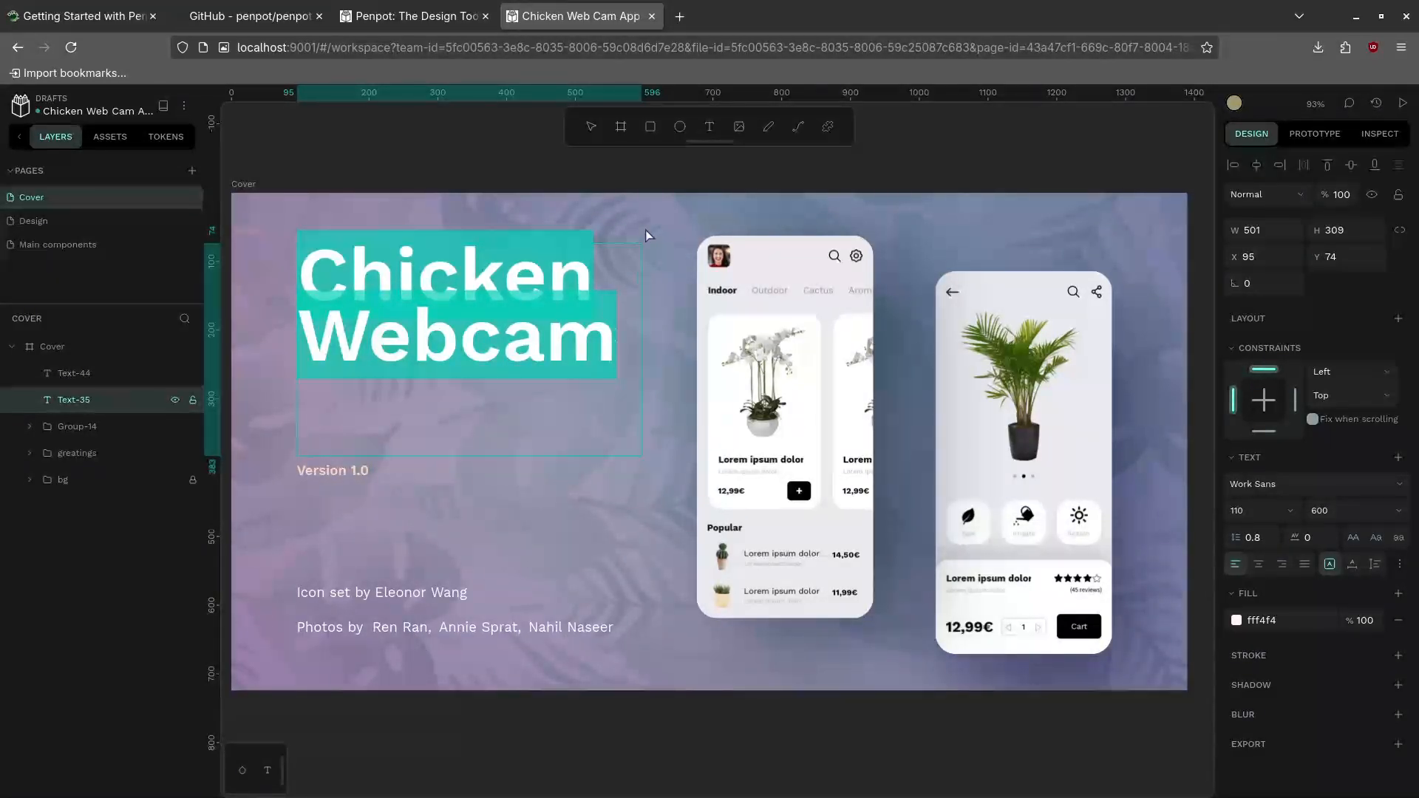
Select the left phone's Home.png-1 screen image and shift it within its frame
{"action": "left_click", "coordinate": [754, 395]}
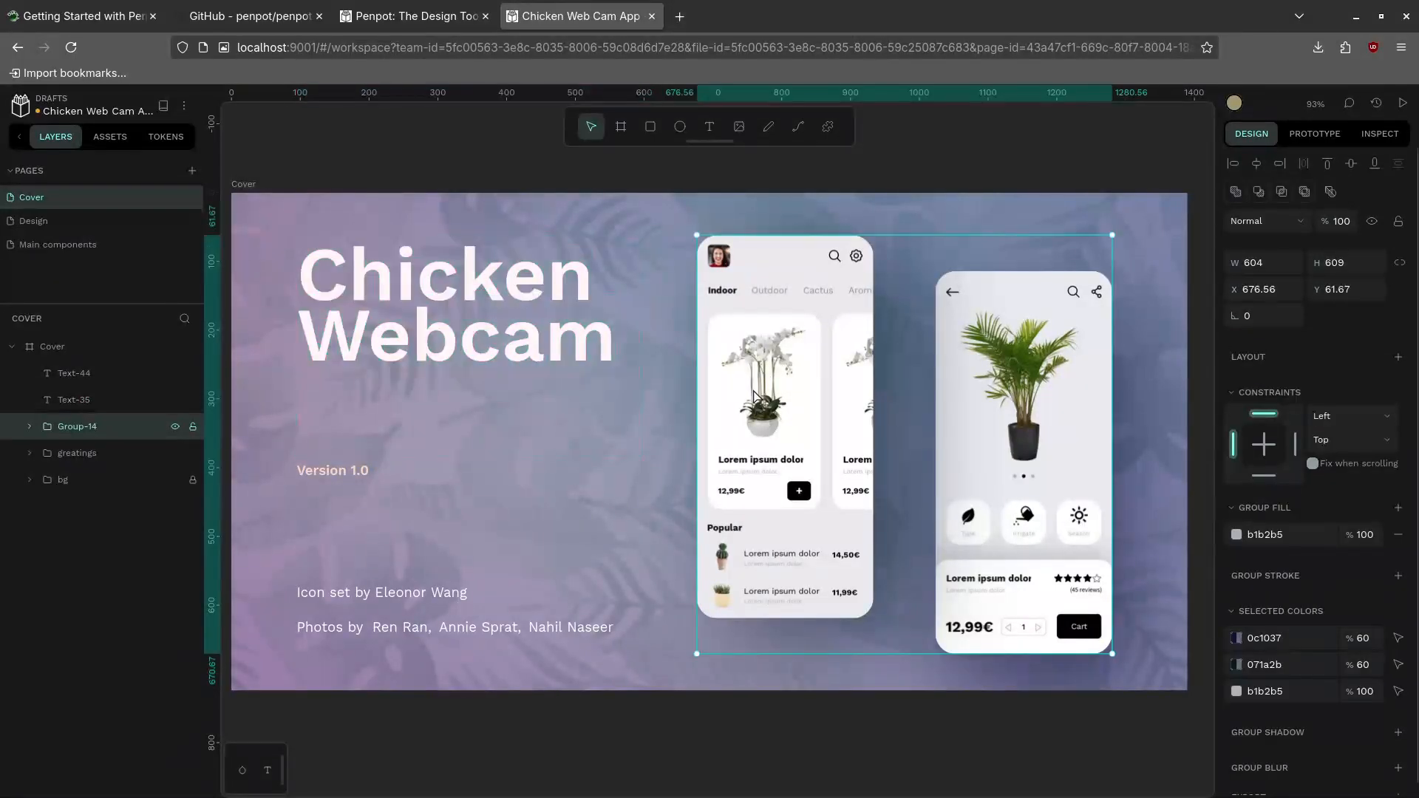
{"action": "double_click", "coordinate": [769, 383]}
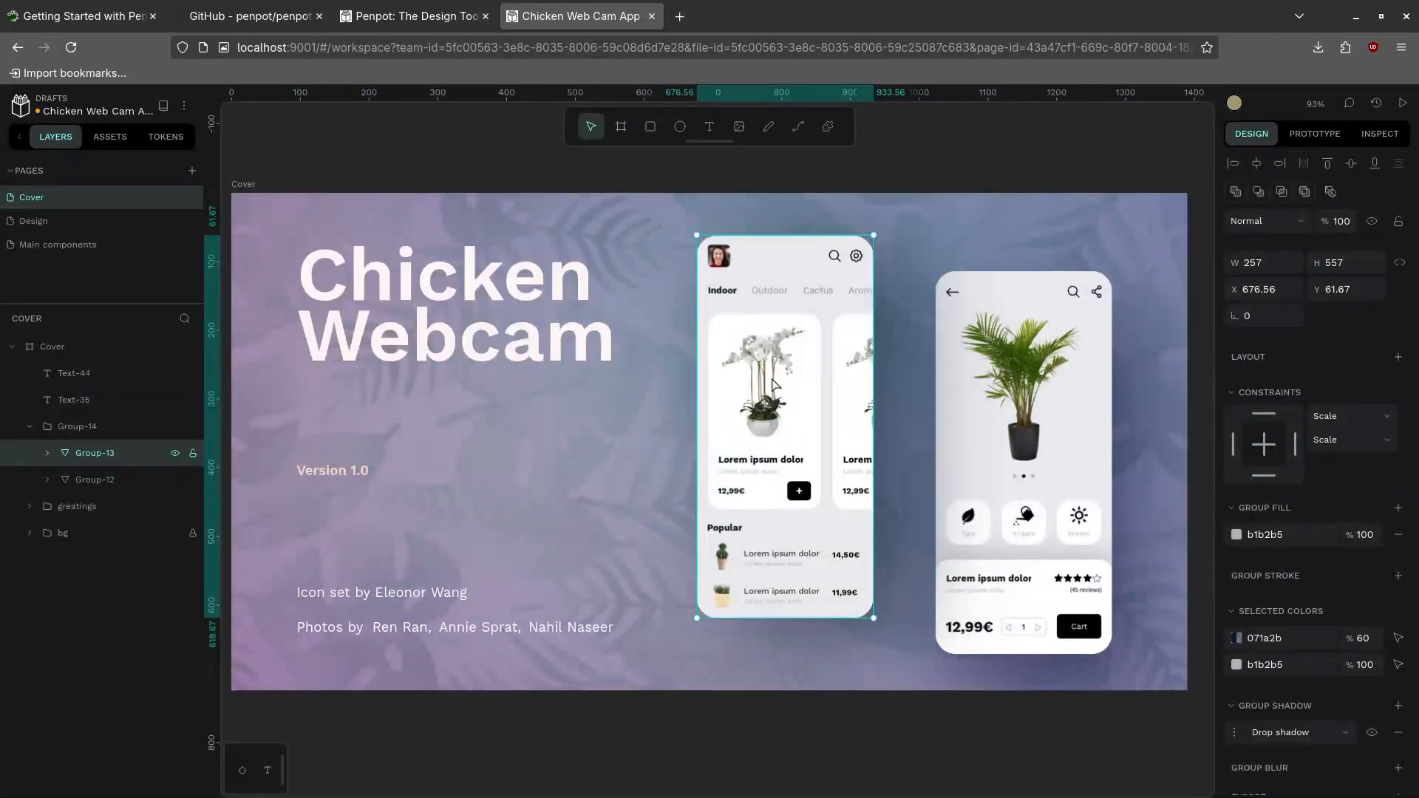
{"action": "double_click", "coordinate": [731, 335]}
{"action": "mouse_move", "coordinate": [731, 334]}
{"action": "left_mouse_down"}
{"action": "mouse_move", "coordinate": [711, 328]}
{"action": "mouse_move", "coordinate": [733, 336]}
{"action": "mouse_move", "coordinate": [708, 353]}
{"action": "mouse_move", "coordinate": [723, 377]}
{"action": "mouse_move", "coordinate": [708, 336]}
{"action": "mouse_move", "coordinate": [687, 342]}
{"action": "mouse_move", "coordinate": [748, 349]}
{"action": "left_mouse_up"}
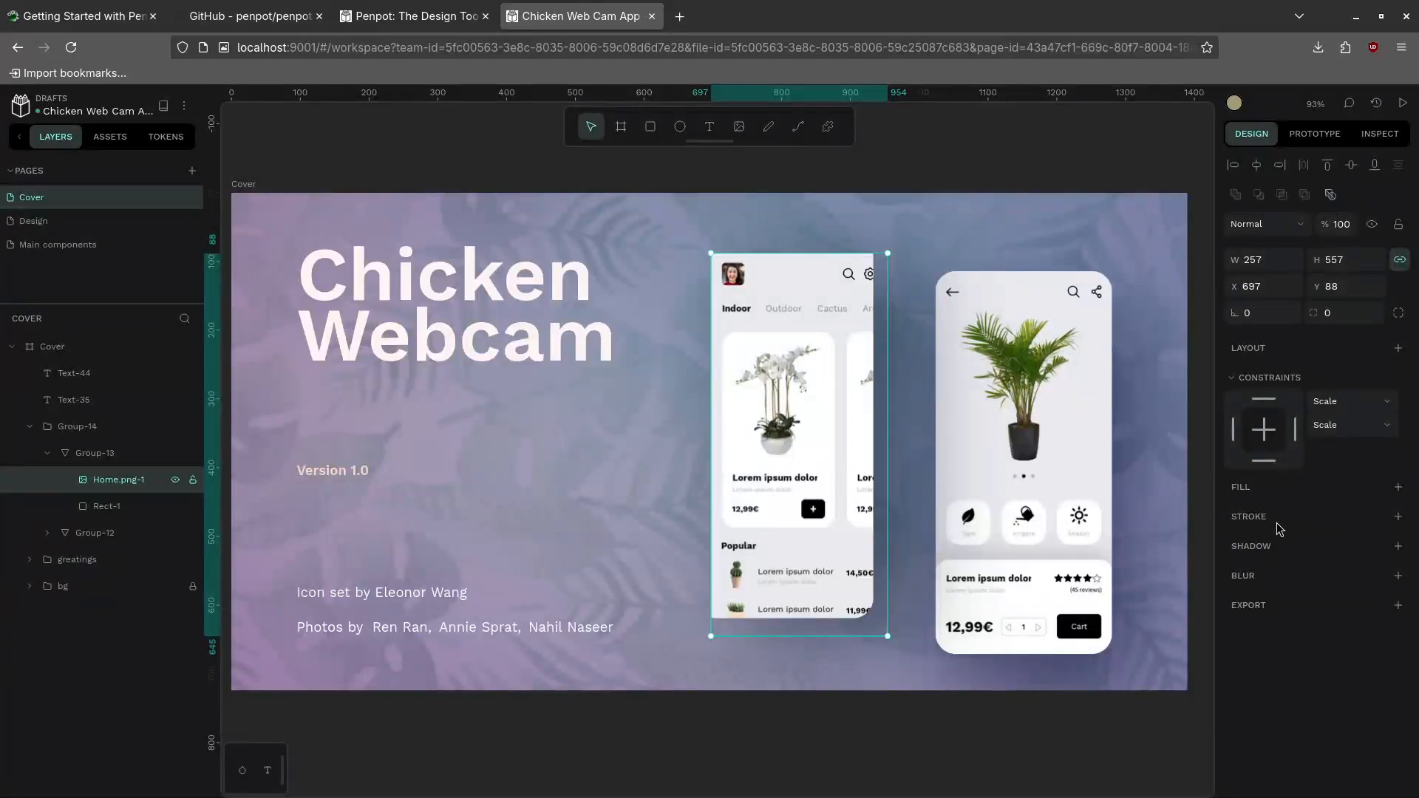
Check the image's Prototype and Inspect details, then add a 1x PNG export setting
{"action": "left_click", "coordinate": [1314, 134]}
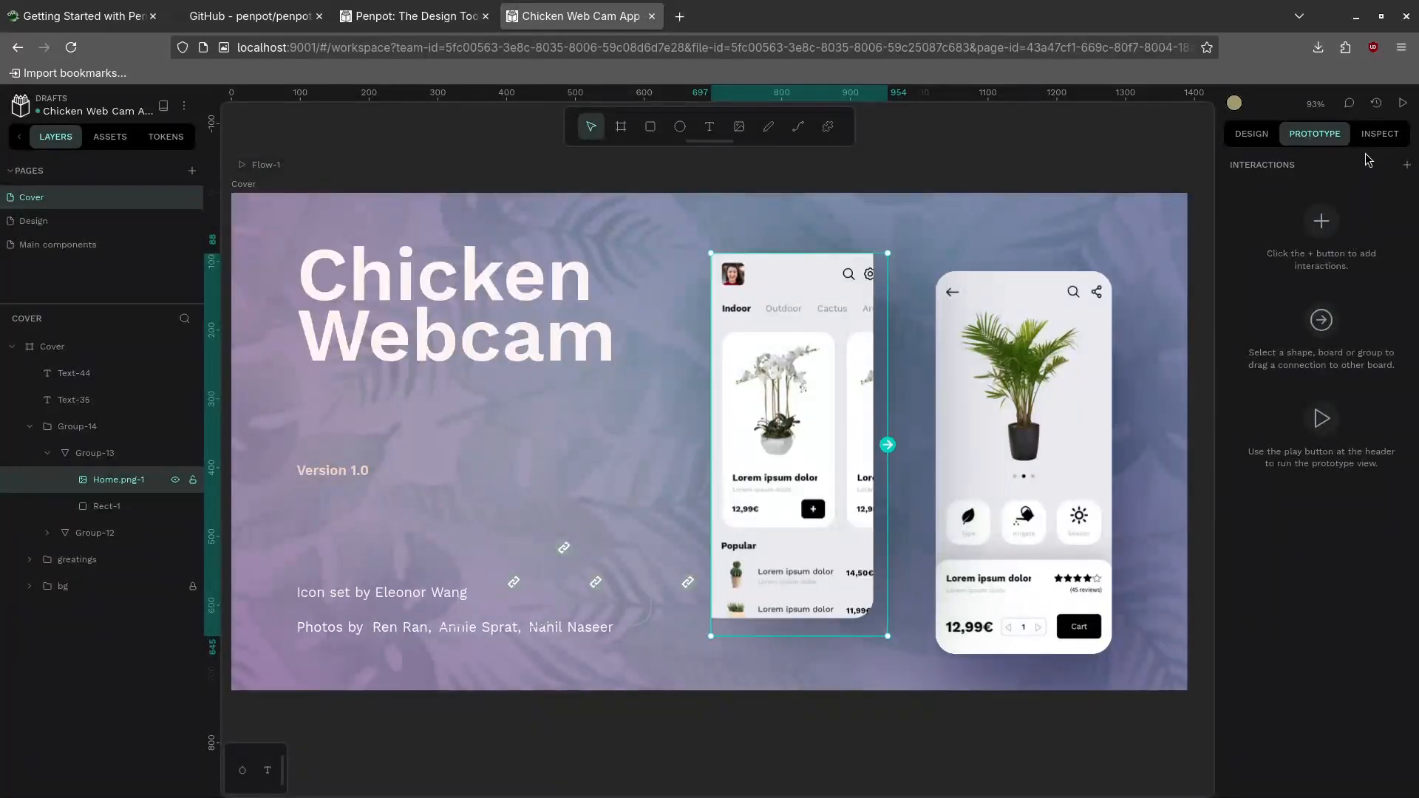
{"action": "key", "text": "i"}
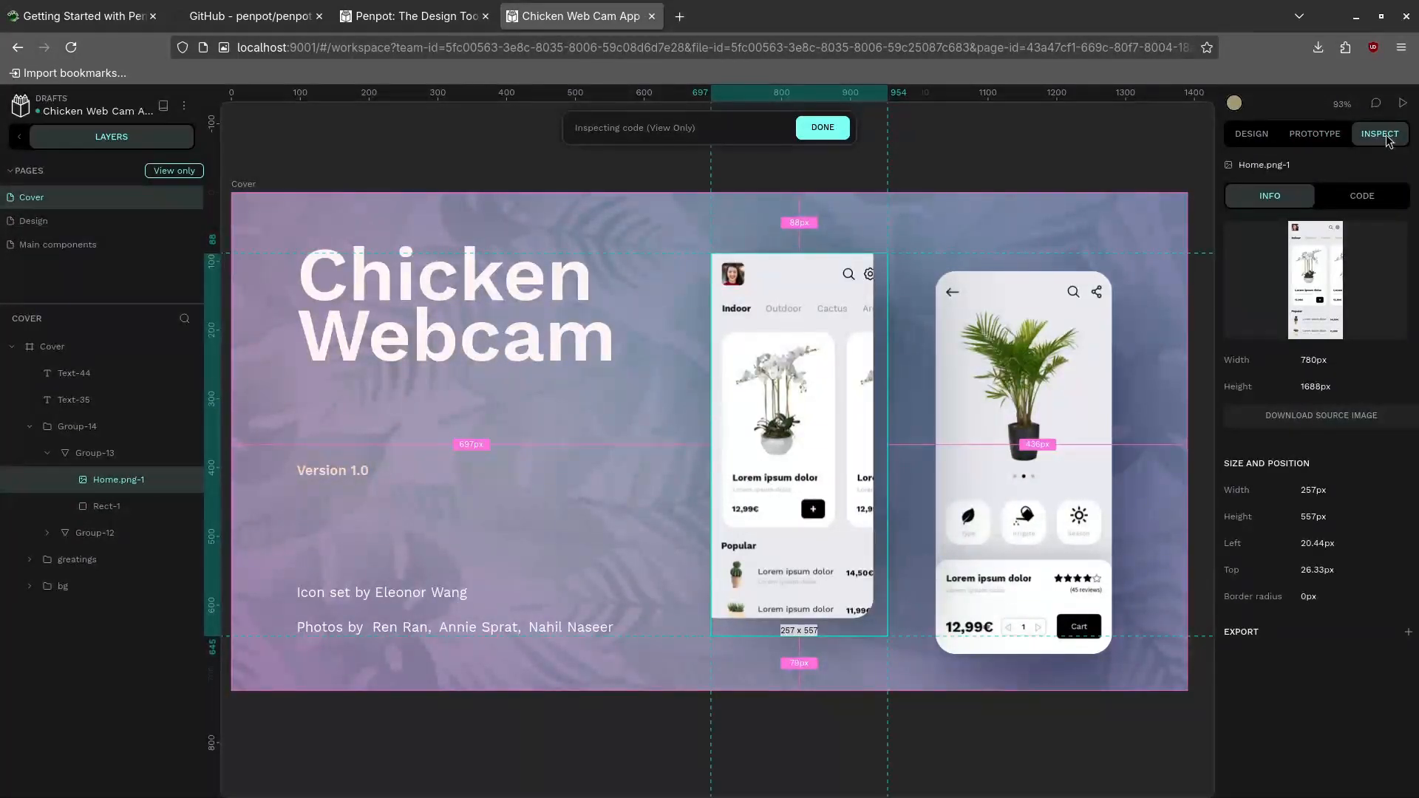
{"action": "left_click", "coordinate": [1249, 137]}
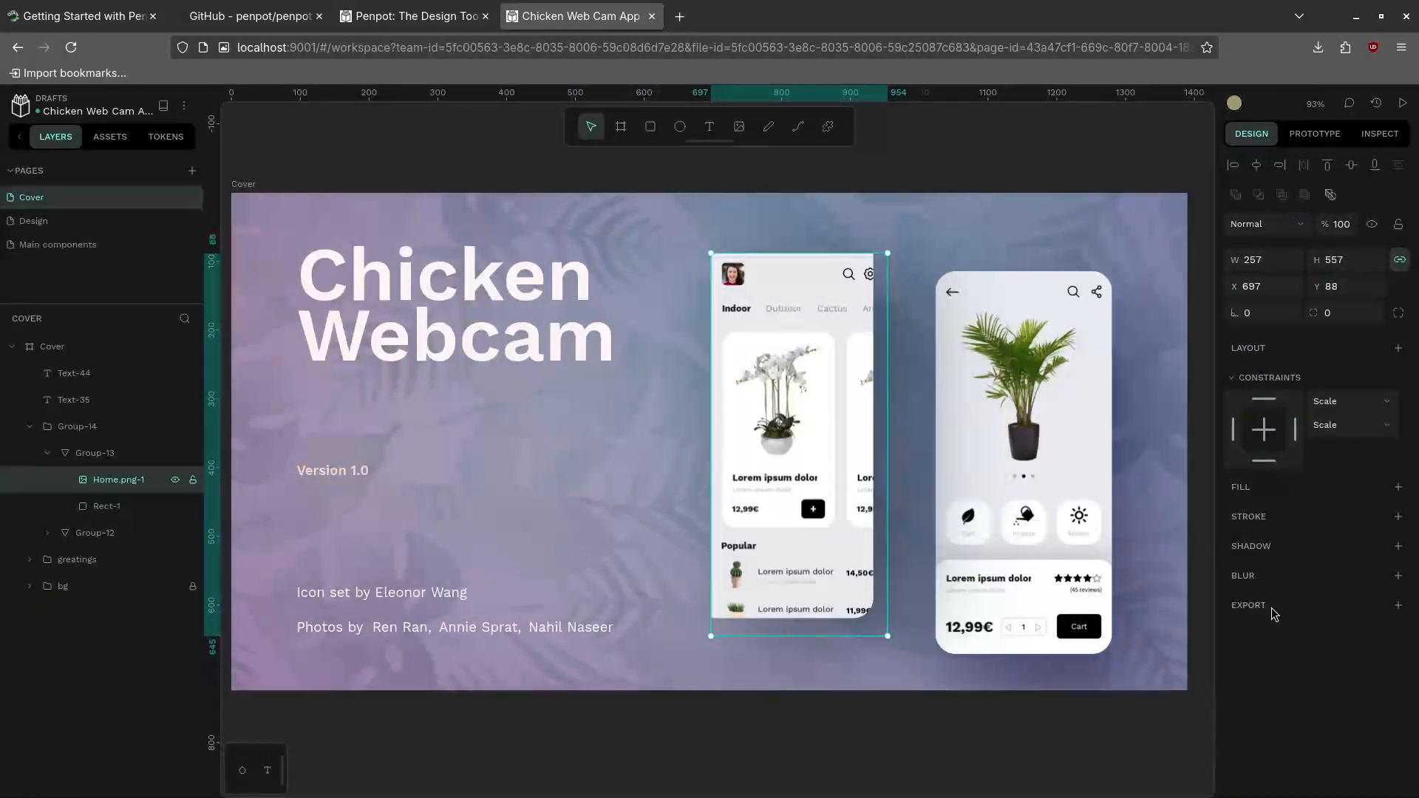
{"action": "left_click", "coordinate": [1398, 605]}
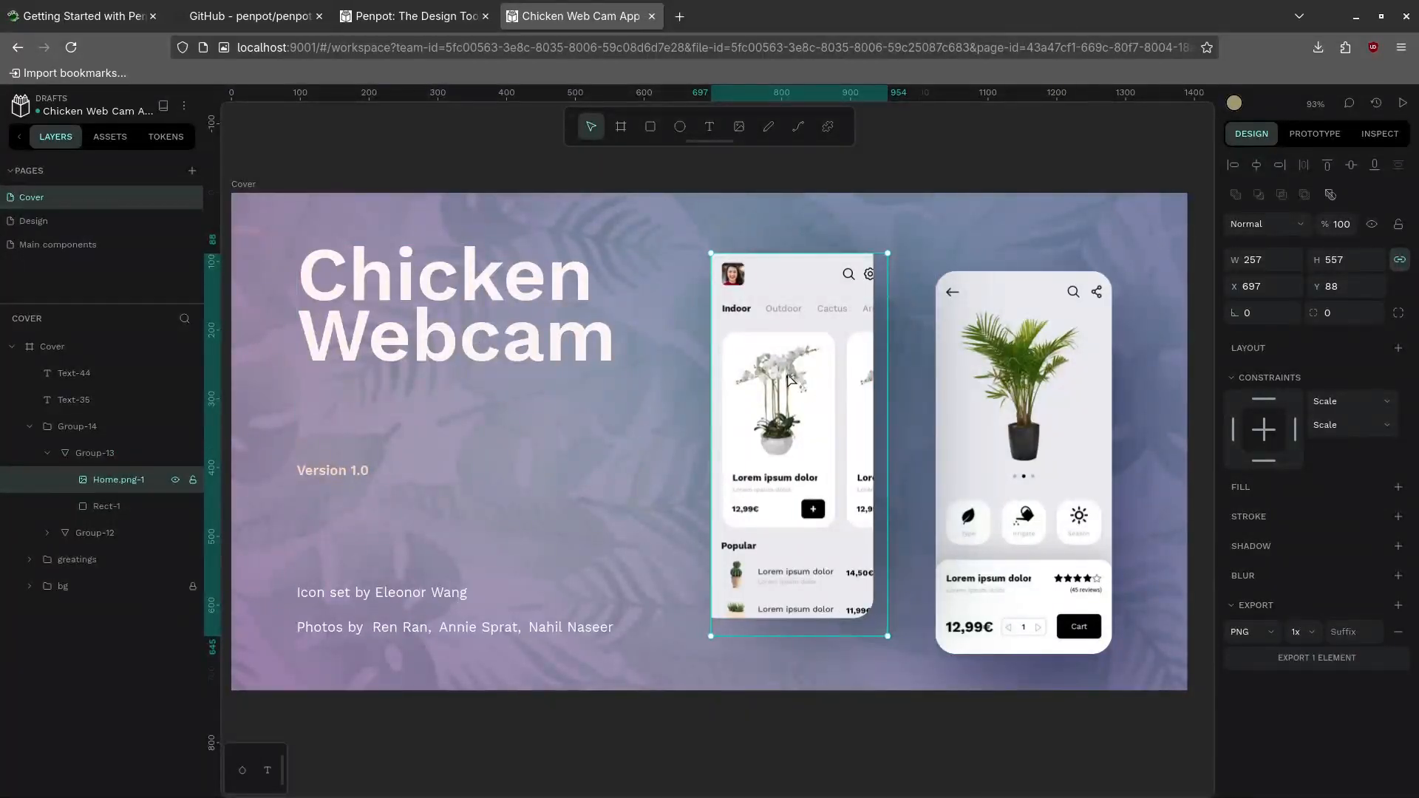
Move through the Design and Cover pages to Main components, scrolling over its component boards
{"action": "right_click", "coordinate": [768, 358]}
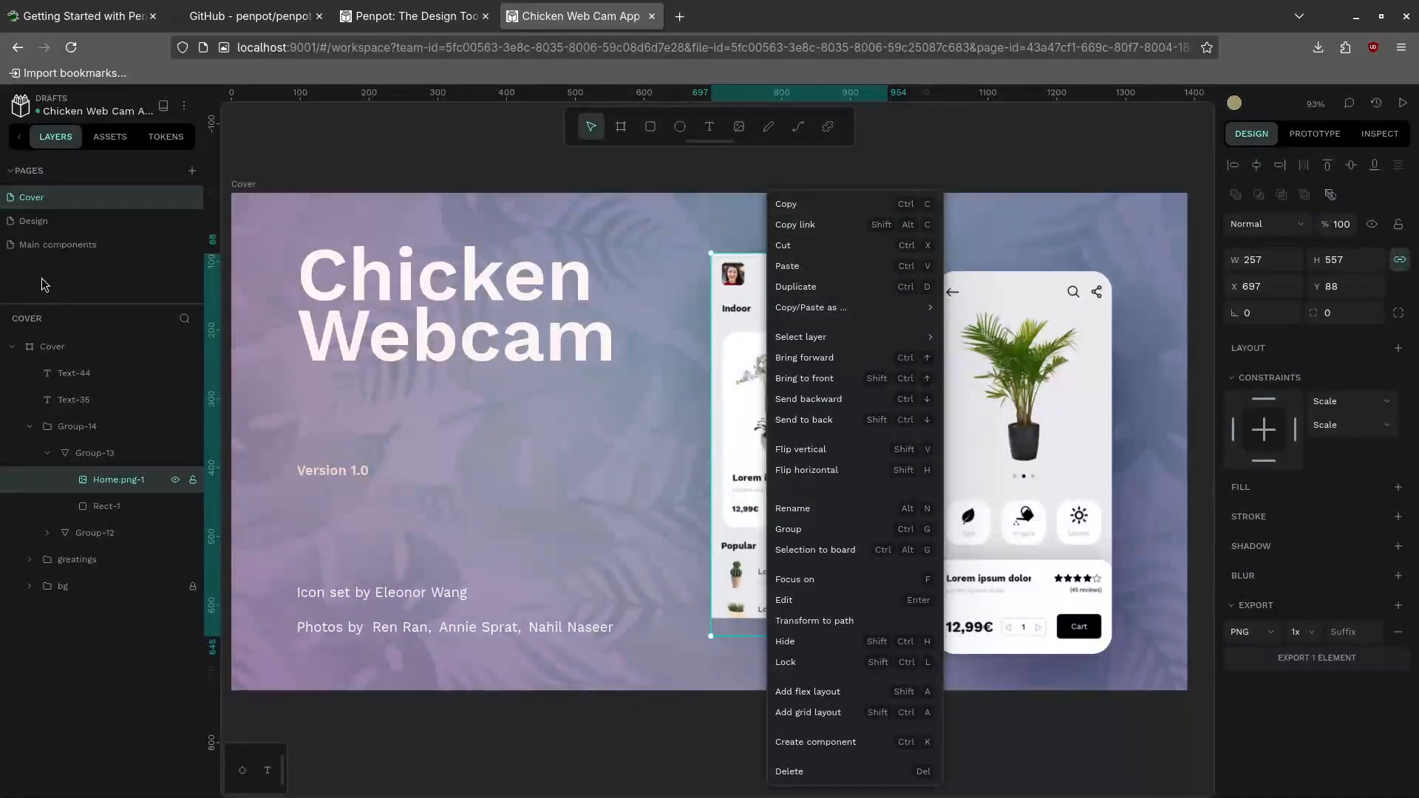
{"action": "left_click", "coordinate": [50, 221]}
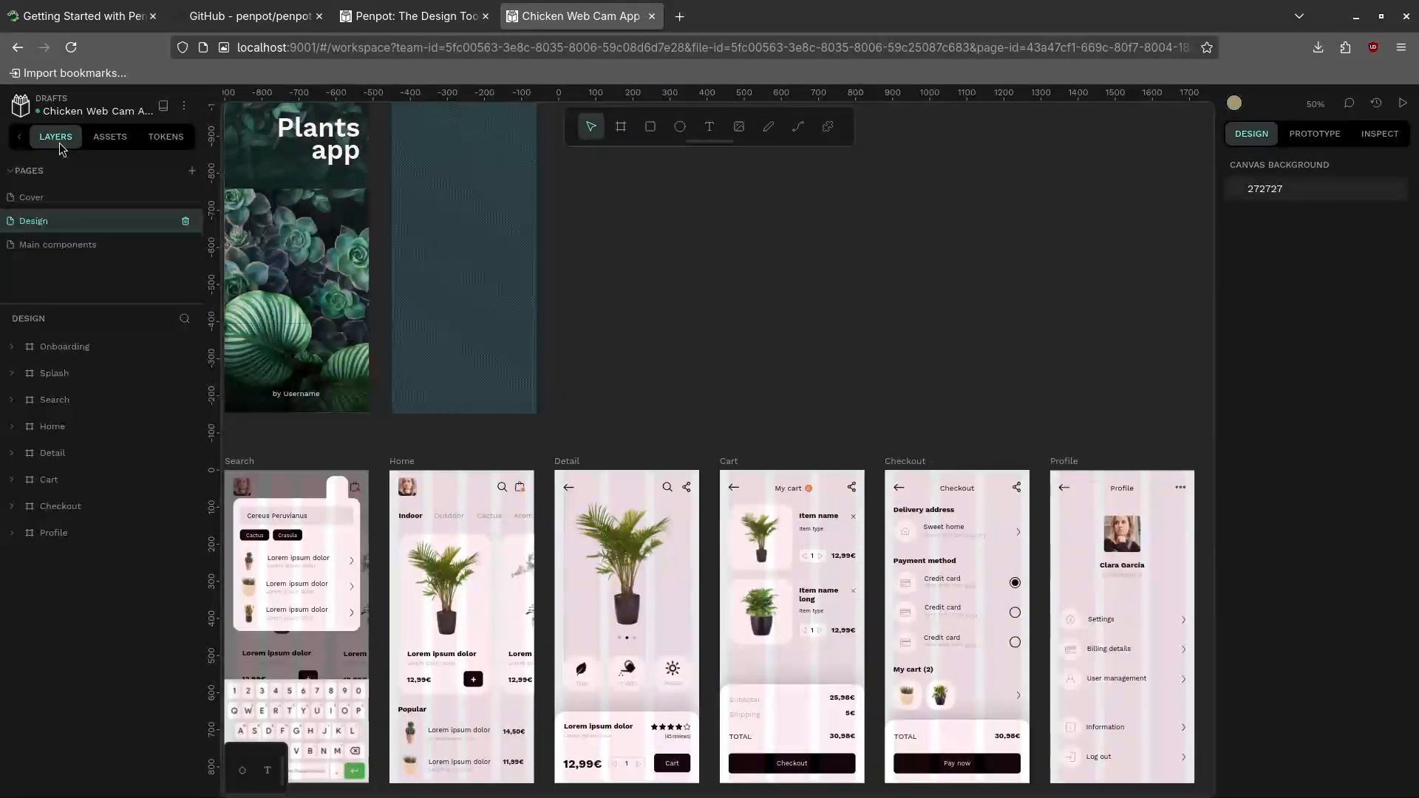
{"action": "left_click", "coordinate": [67, 206]}
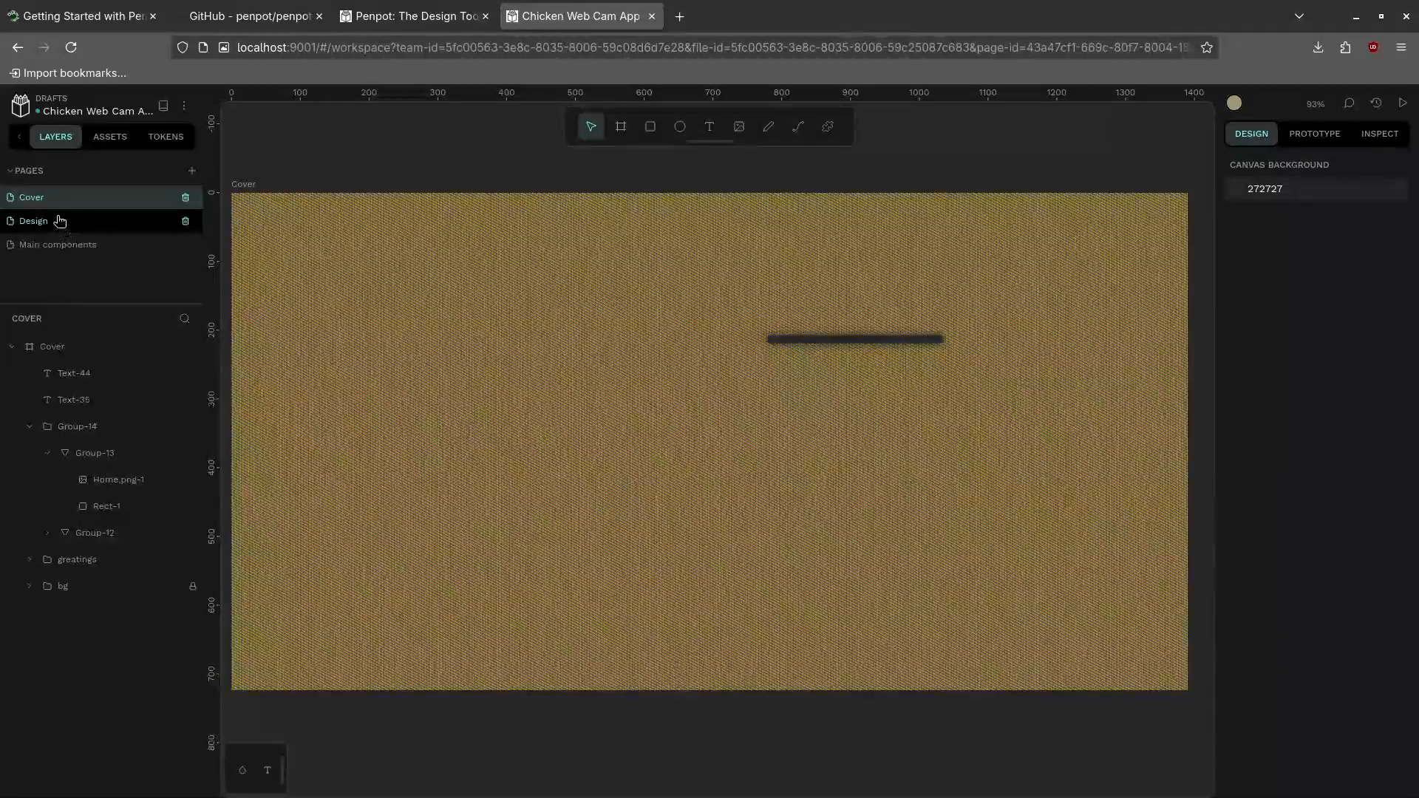
{"action": "left_click", "coordinate": [59, 221]}
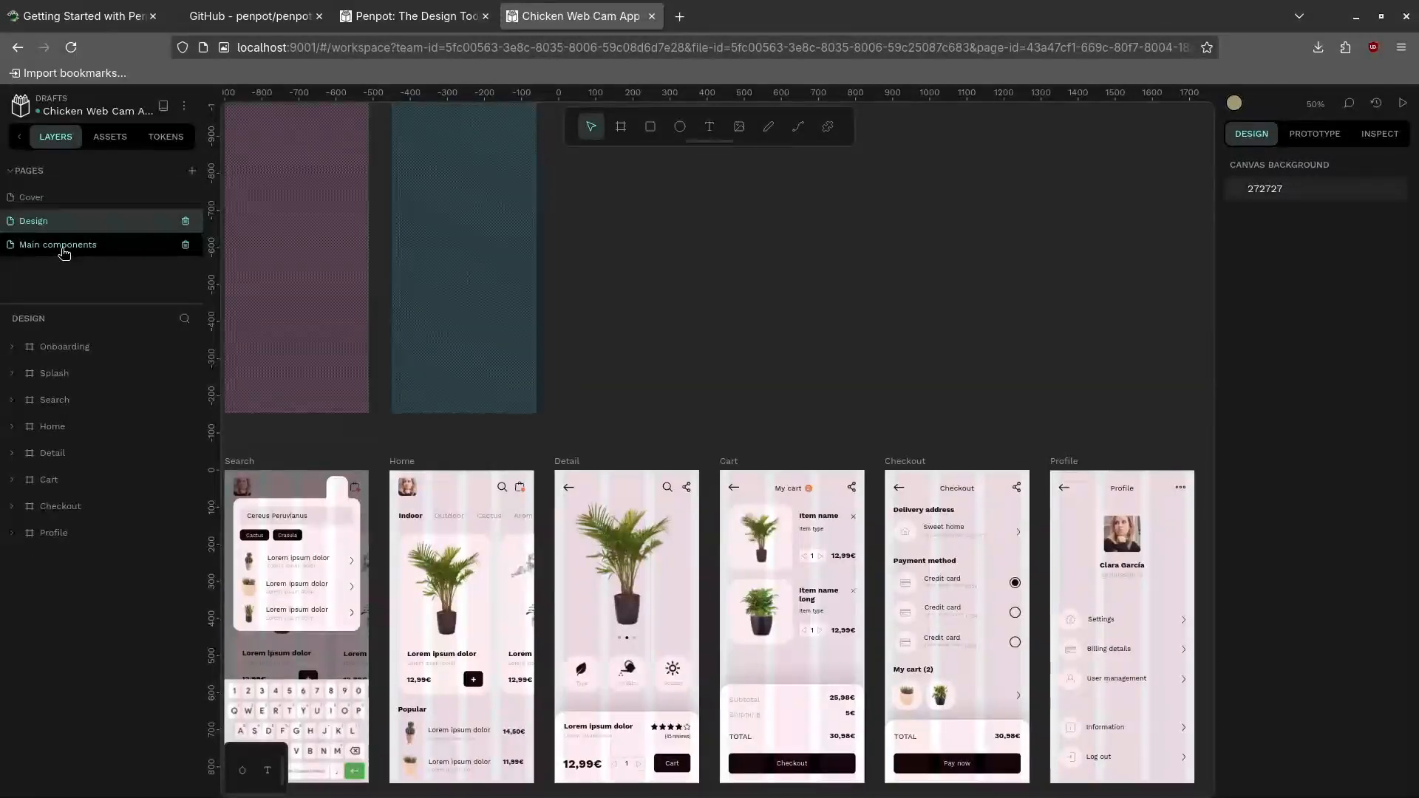
{"action": "left_click", "coordinate": [63, 246]}
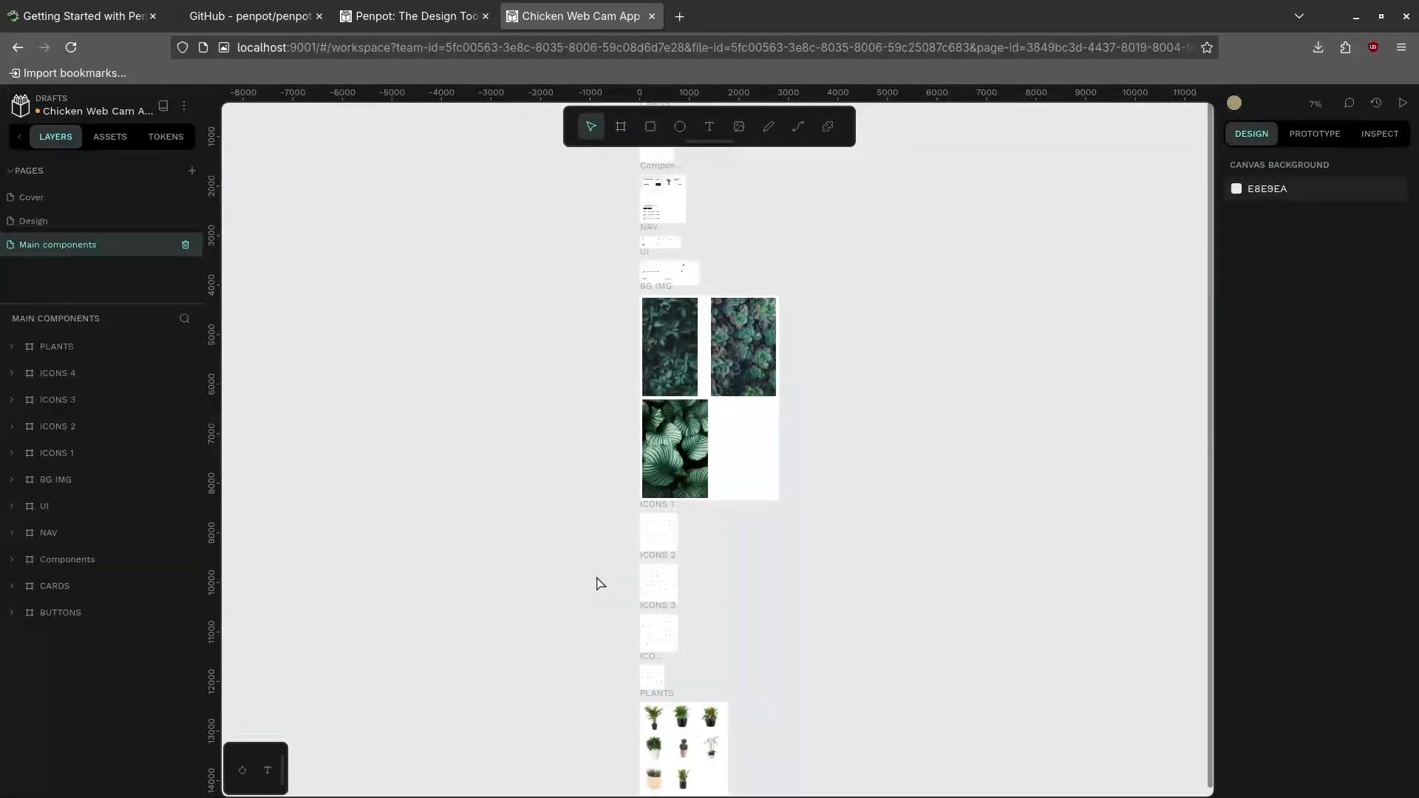
{"action": "scroll", "coordinate": [600, 584], "scroll_direction": "down", "scroll_amount": 5}
{"action": "scroll", "coordinate": [600, 584], "scroll_direction": "up", "scroll_amount": 6}
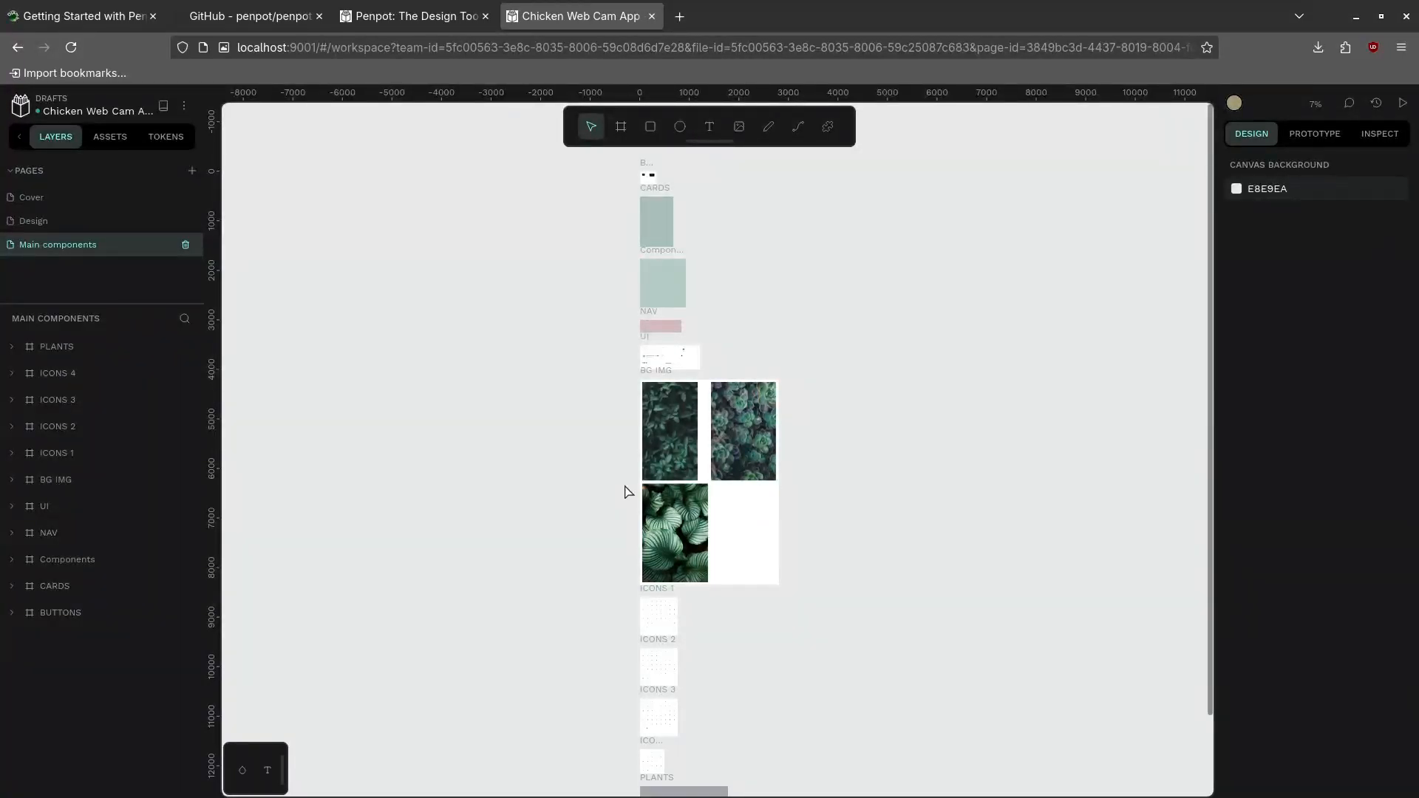
Peek at the asset library, toggle the pages list, and move from Cover to Design
{"action": "left_click", "coordinate": [110, 138]}
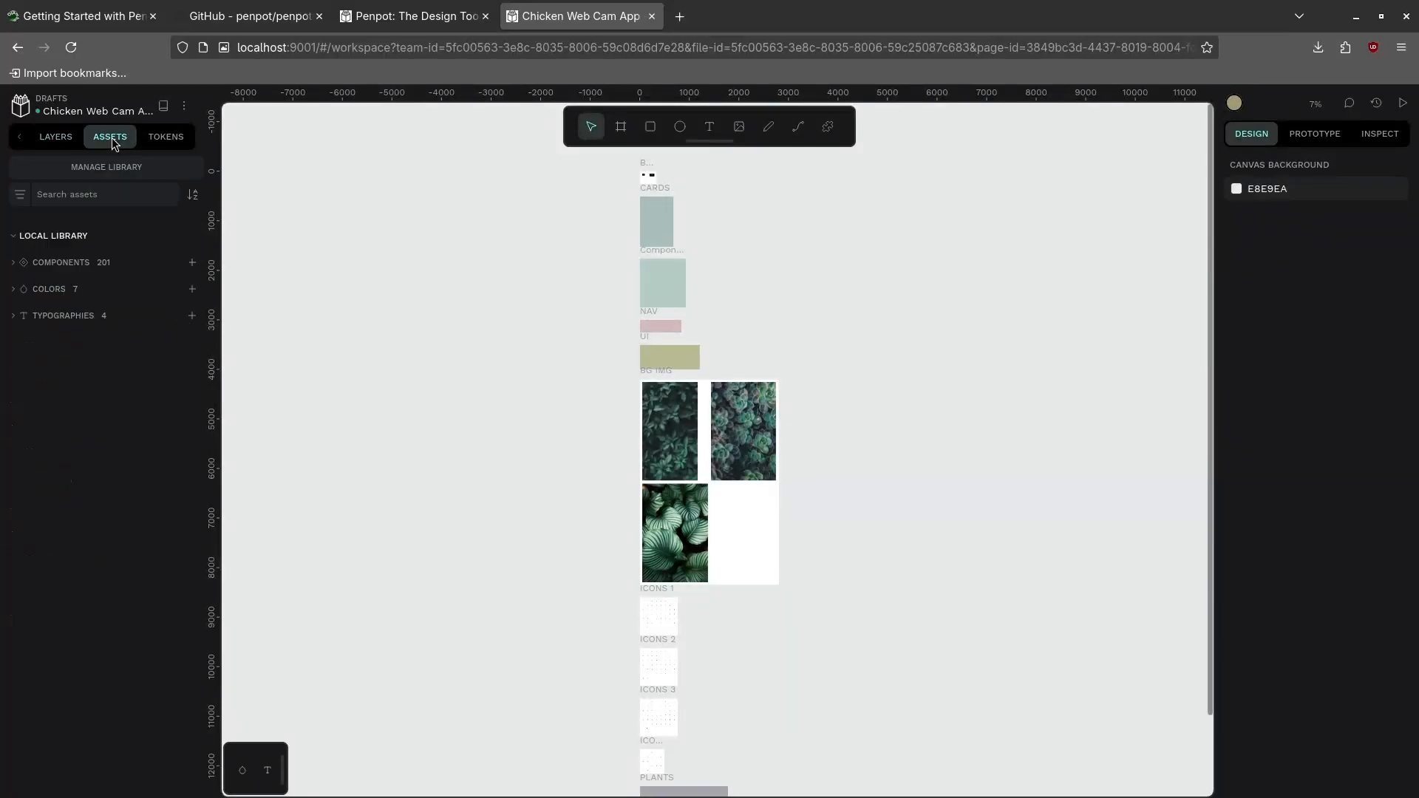
{"action": "left_click", "coordinate": [54, 140]}
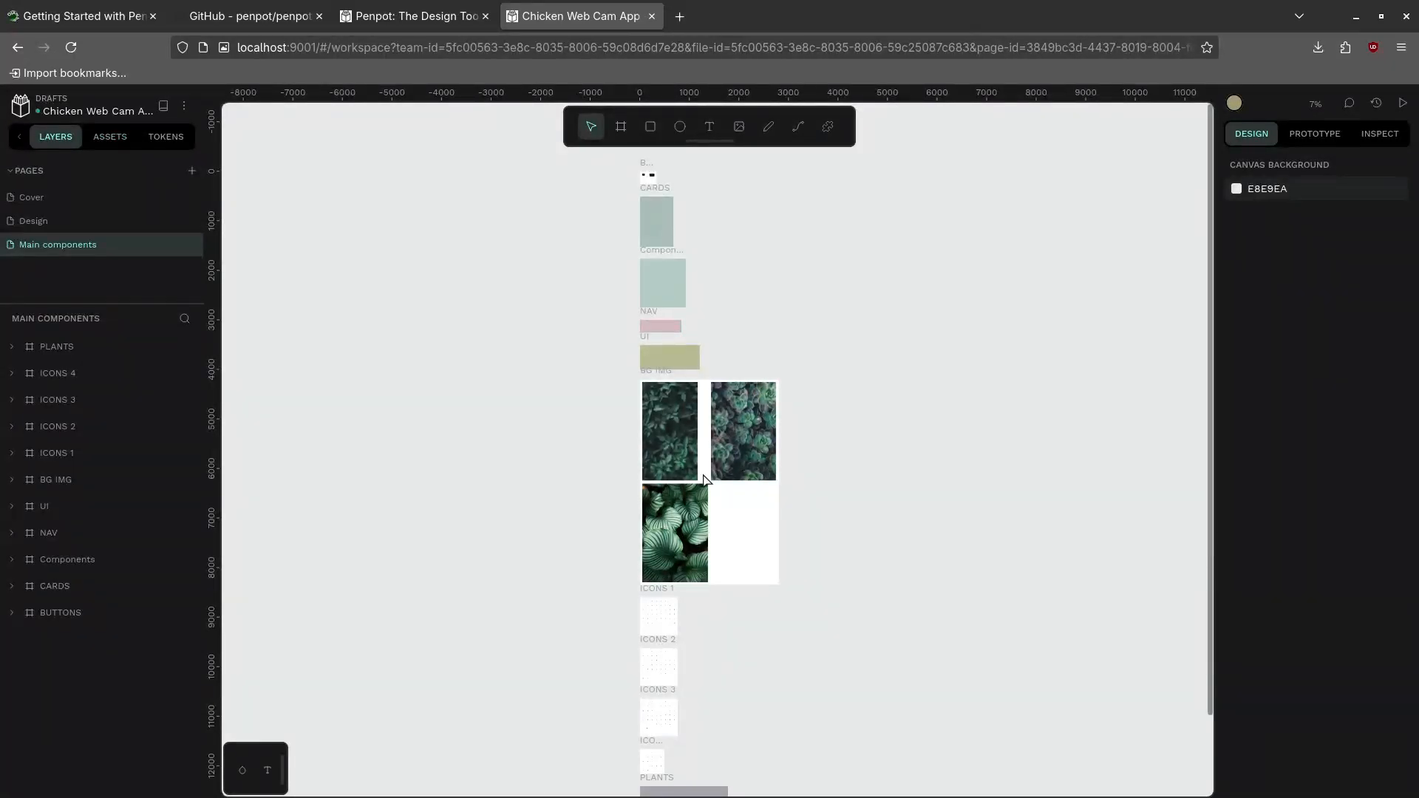
{"action": "left_click", "coordinate": [42, 172]}
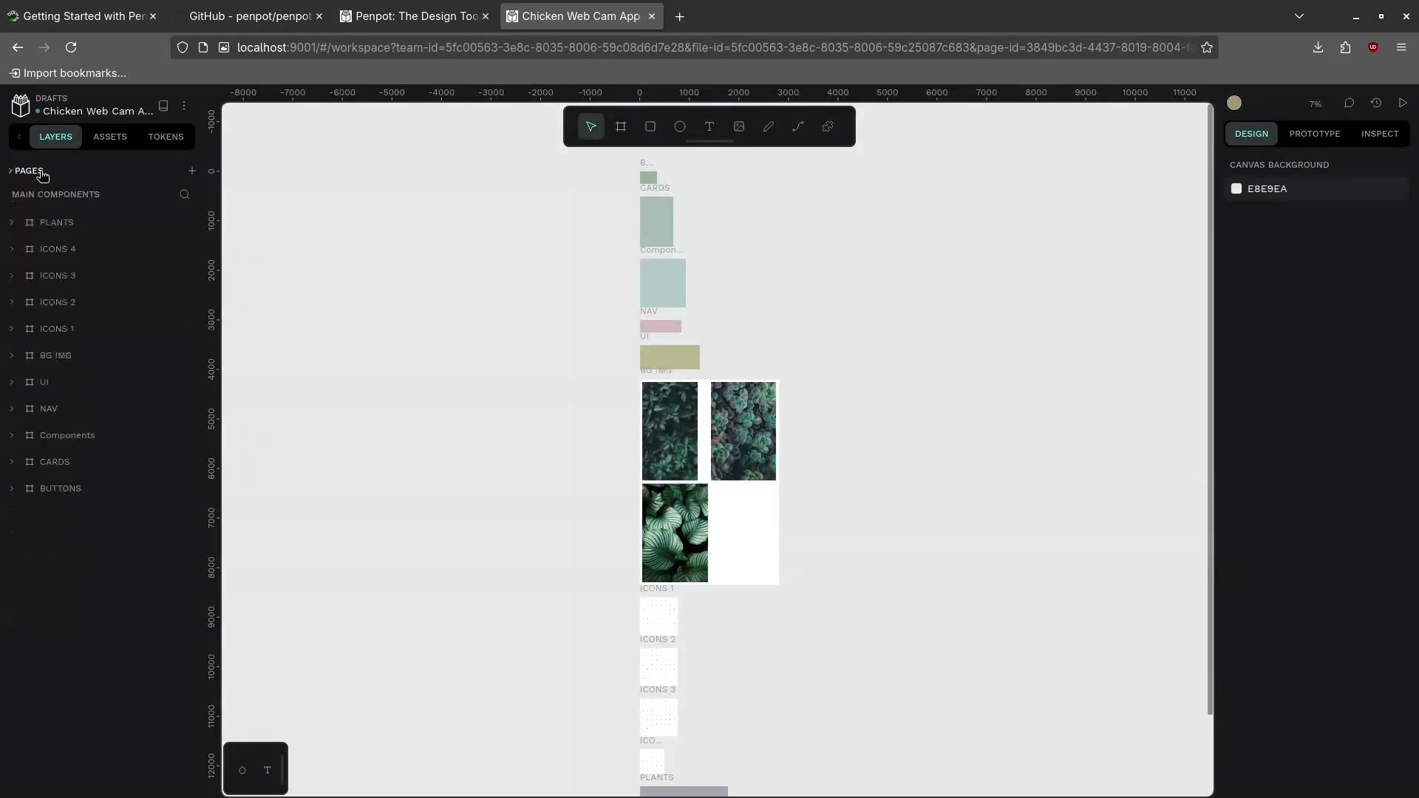
{"action": "left_click", "coordinate": [42, 173]}
{"action": "left_click", "coordinate": [54, 200]}
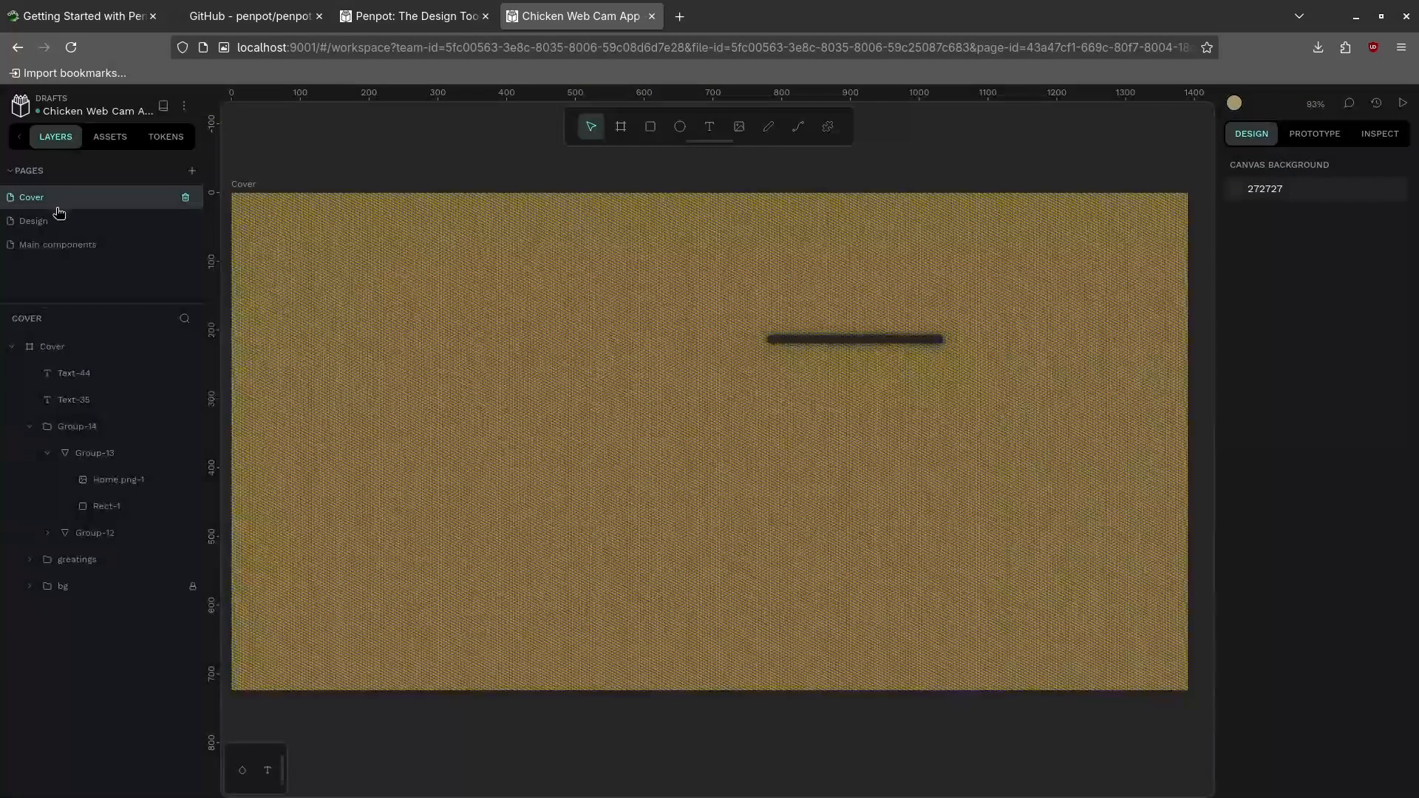
{"action": "left_click", "coordinate": [62, 222]}
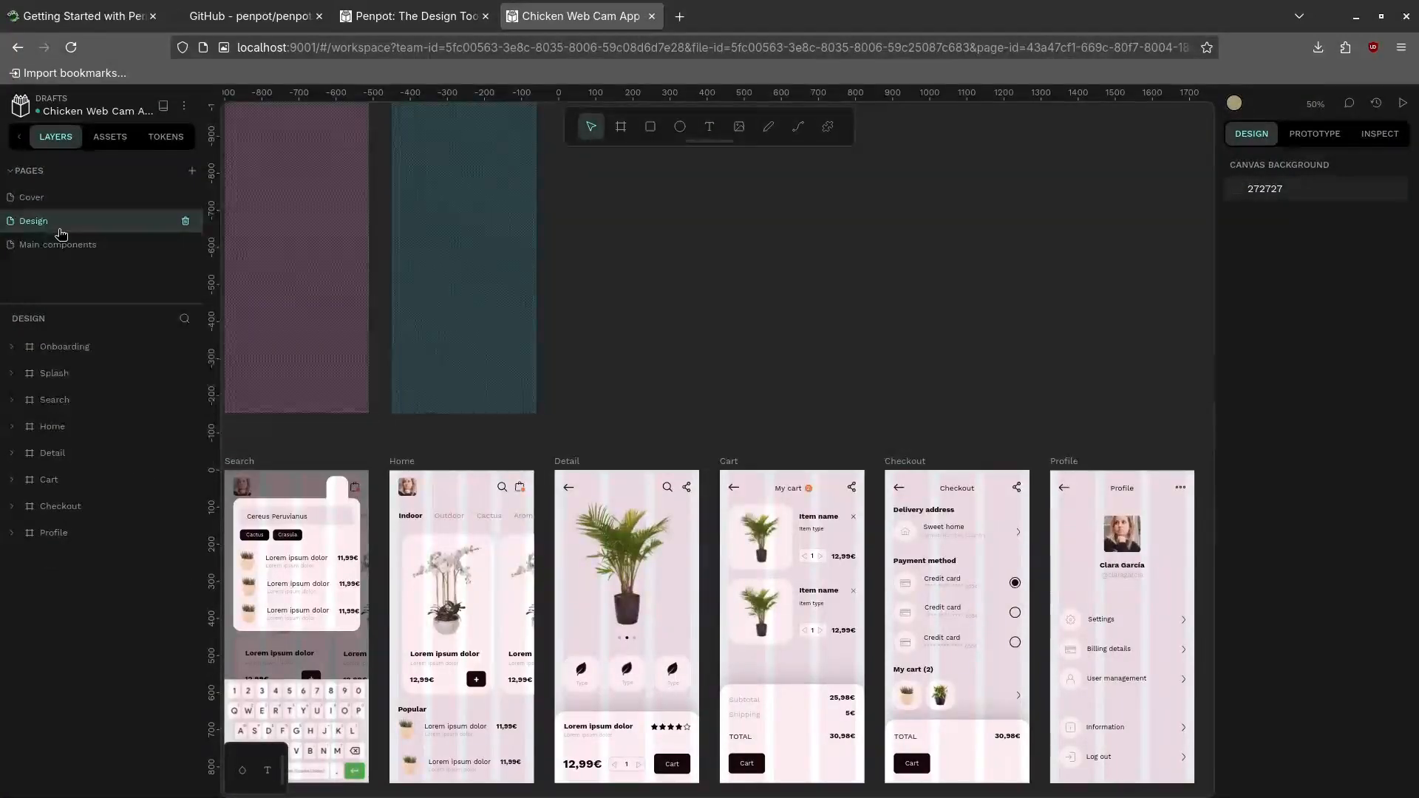
{"action": "left_click", "coordinate": [122, 134]}
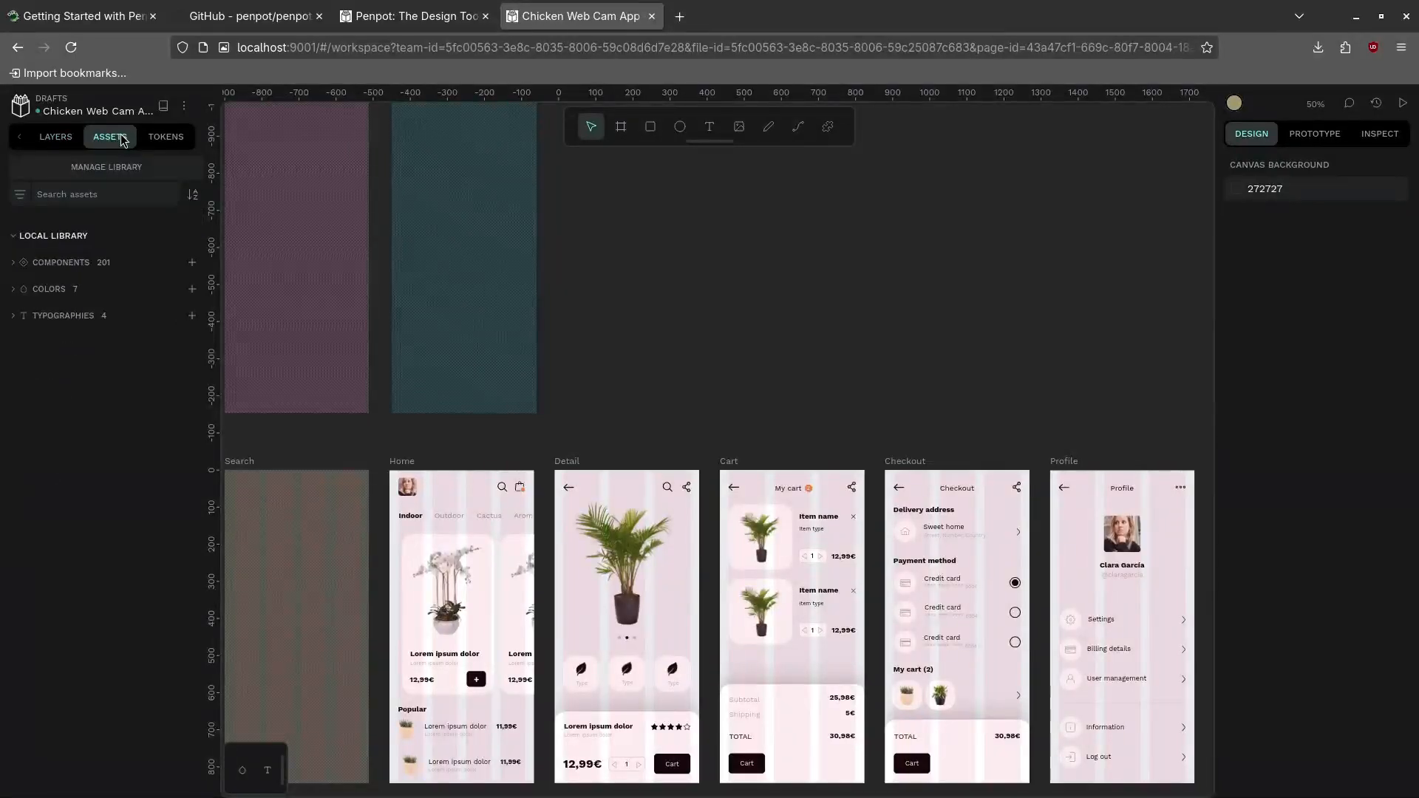
{"action": "left_click", "coordinate": [55, 137]}
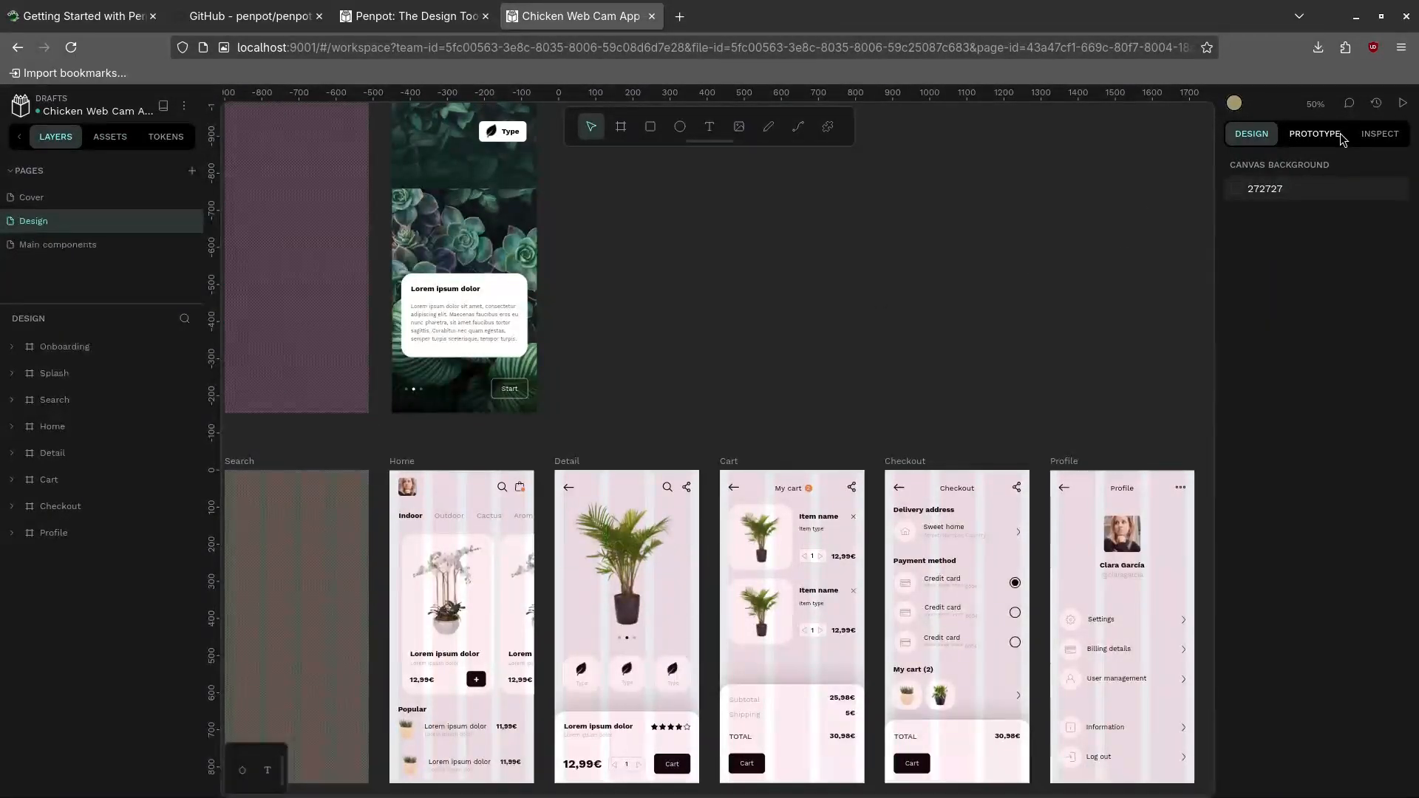
Select Onboarding-info and bg-1, expand and collapse bg-1, then select the Onboarding board
{"action": "left_click", "coordinate": [479, 299]}
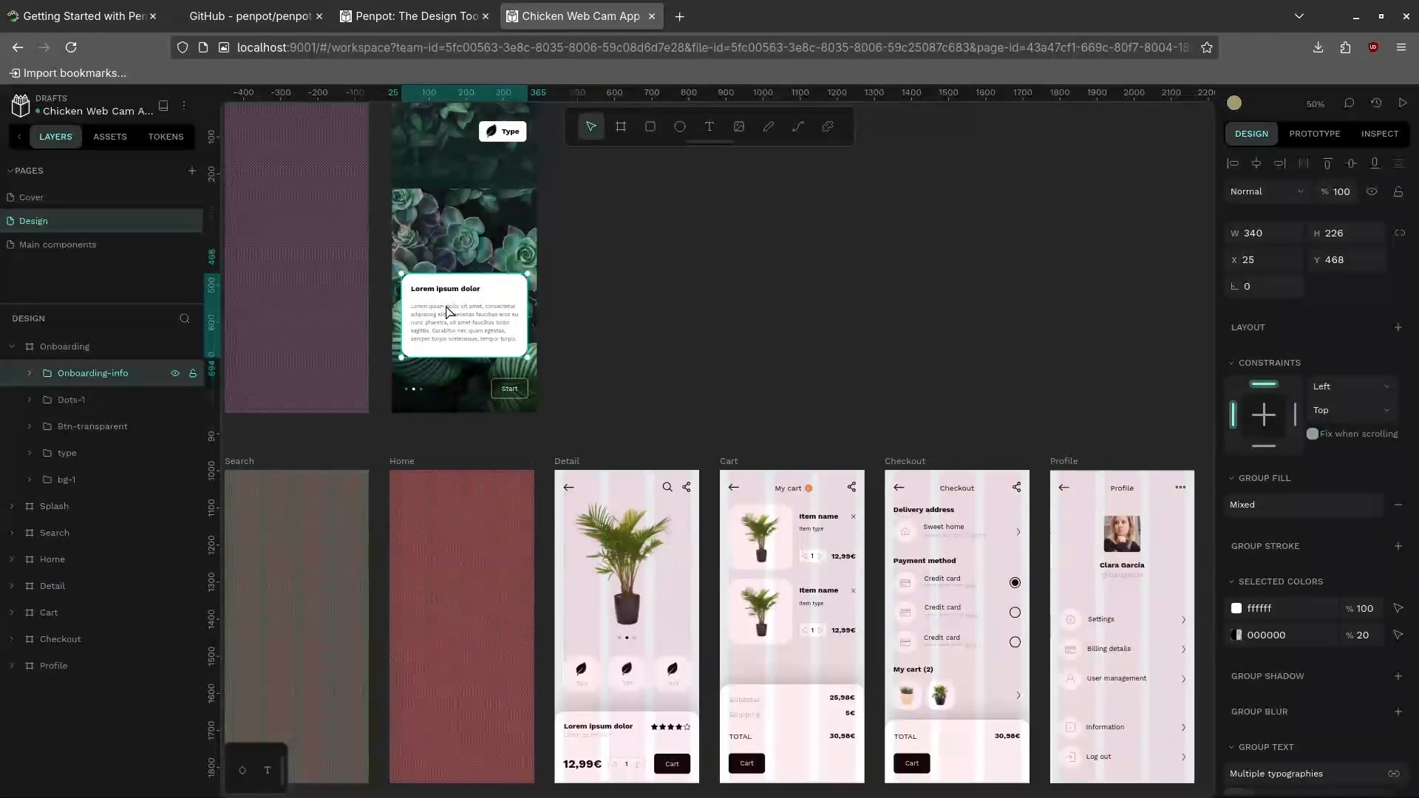
{"action": "left_click", "coordinate": [453, 202]}
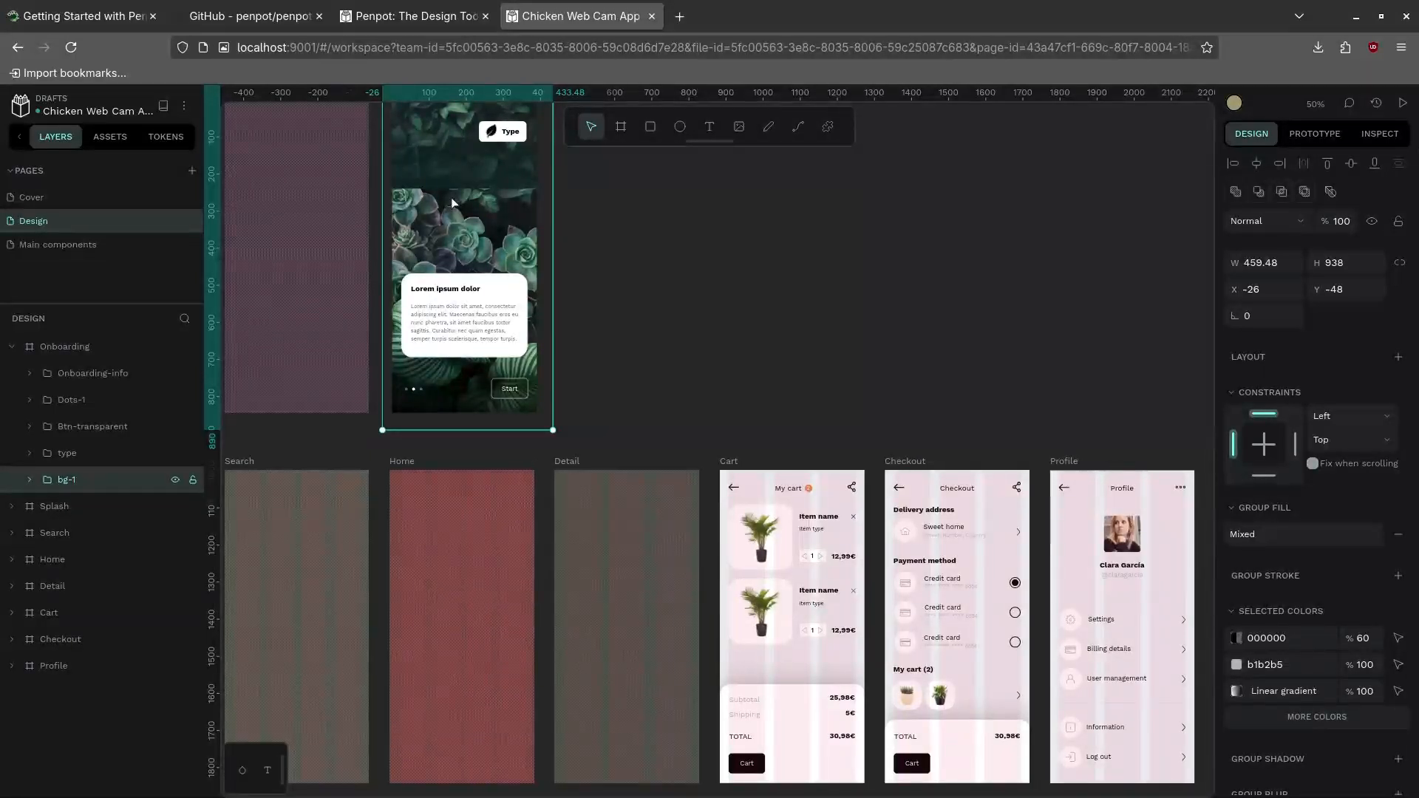
{"action": "left_click", "coordinate": [30, 480]}
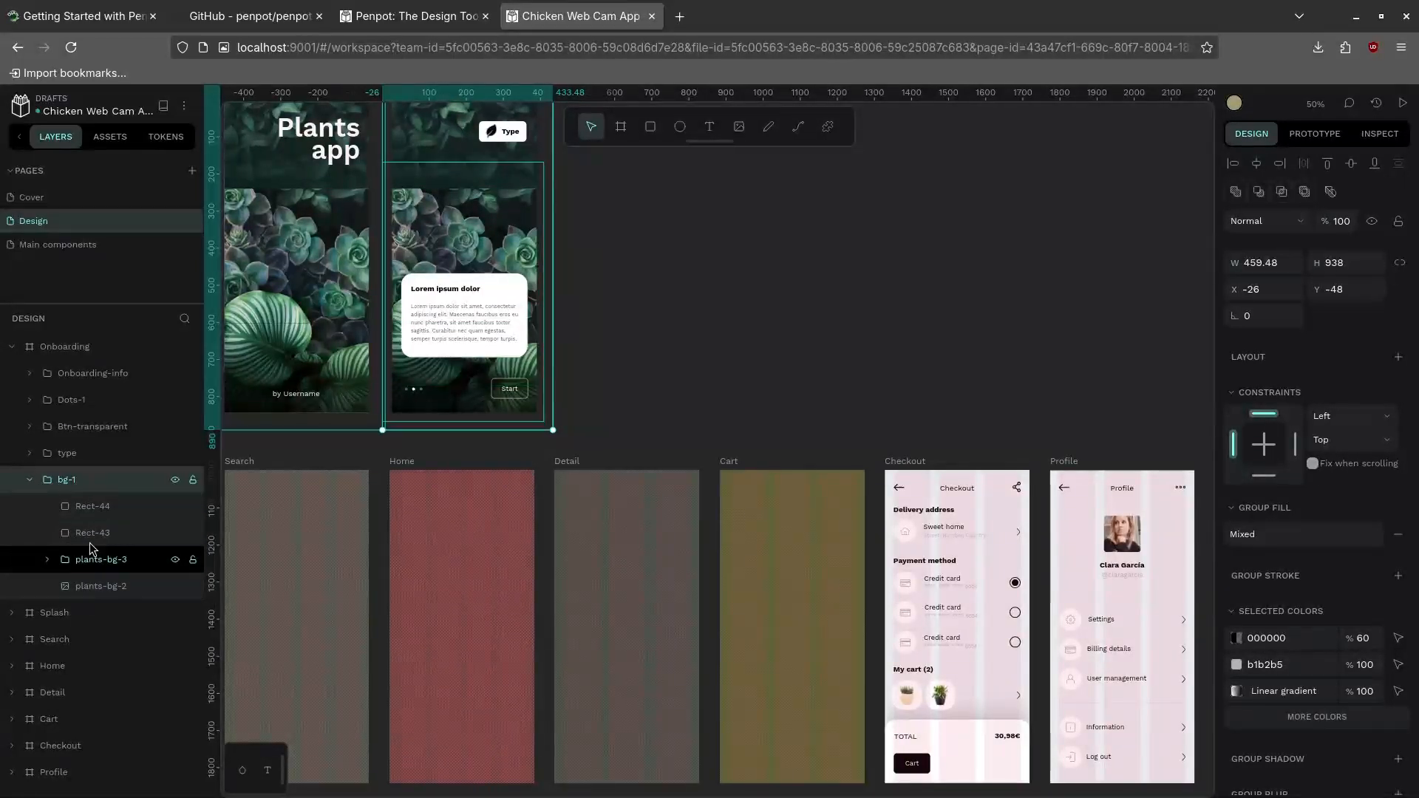
{"action": "left_click", "coordinate": [30, 480]}
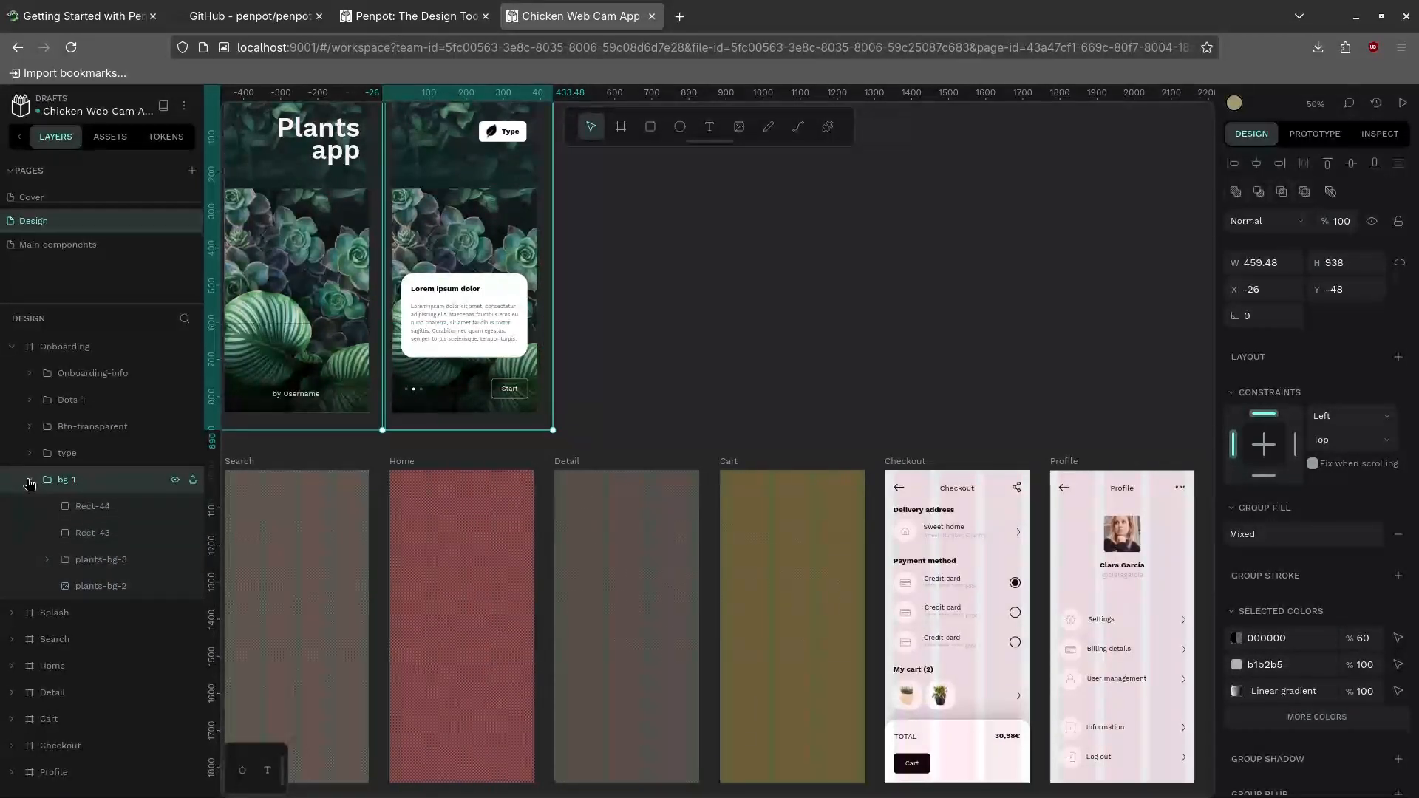
{"action": "left_click", "coordinate": [64, 347]}
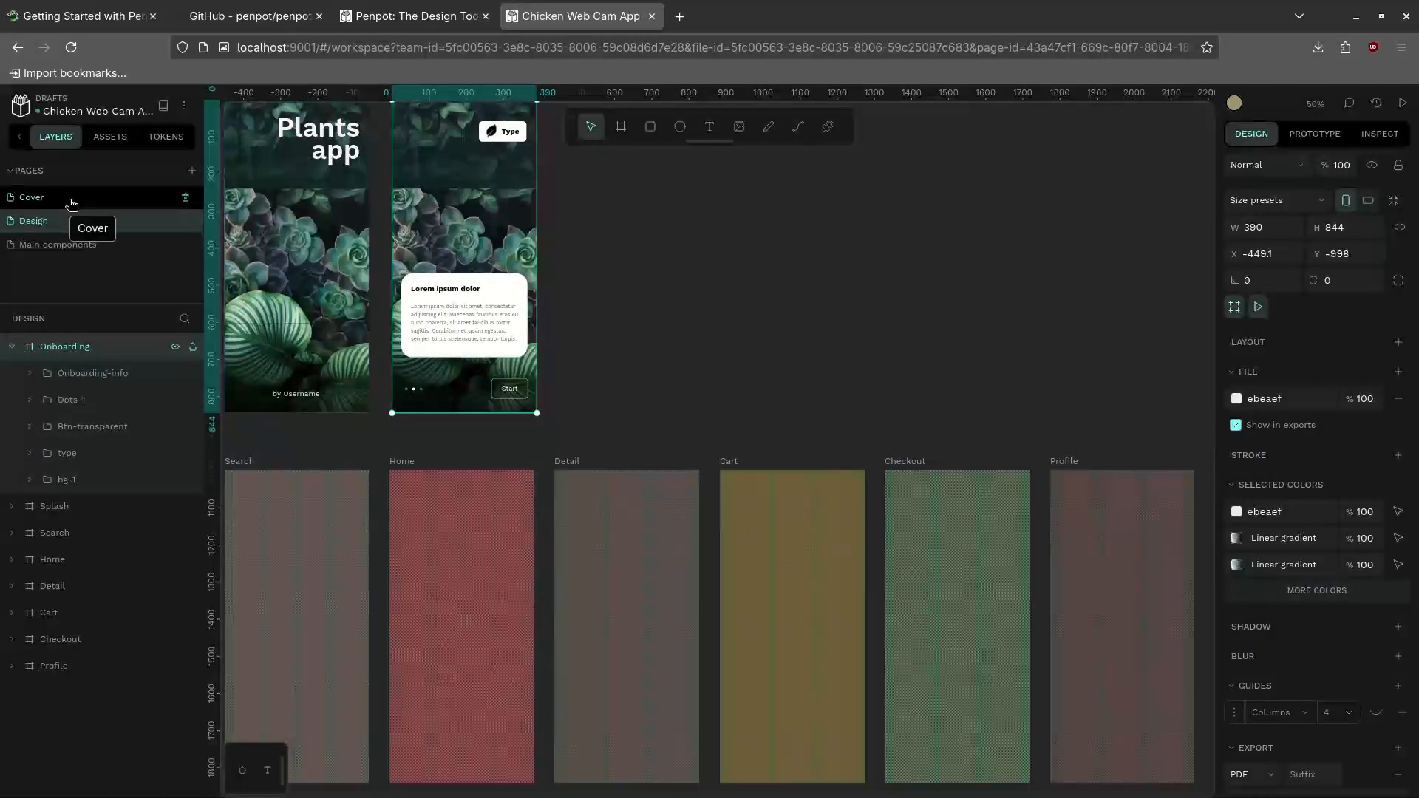
Reopen the Chicken Web Cam App file from the dashboard and export Home.png-1 as PNG
{"action": "left_click", "coordinate": [20, 107]}
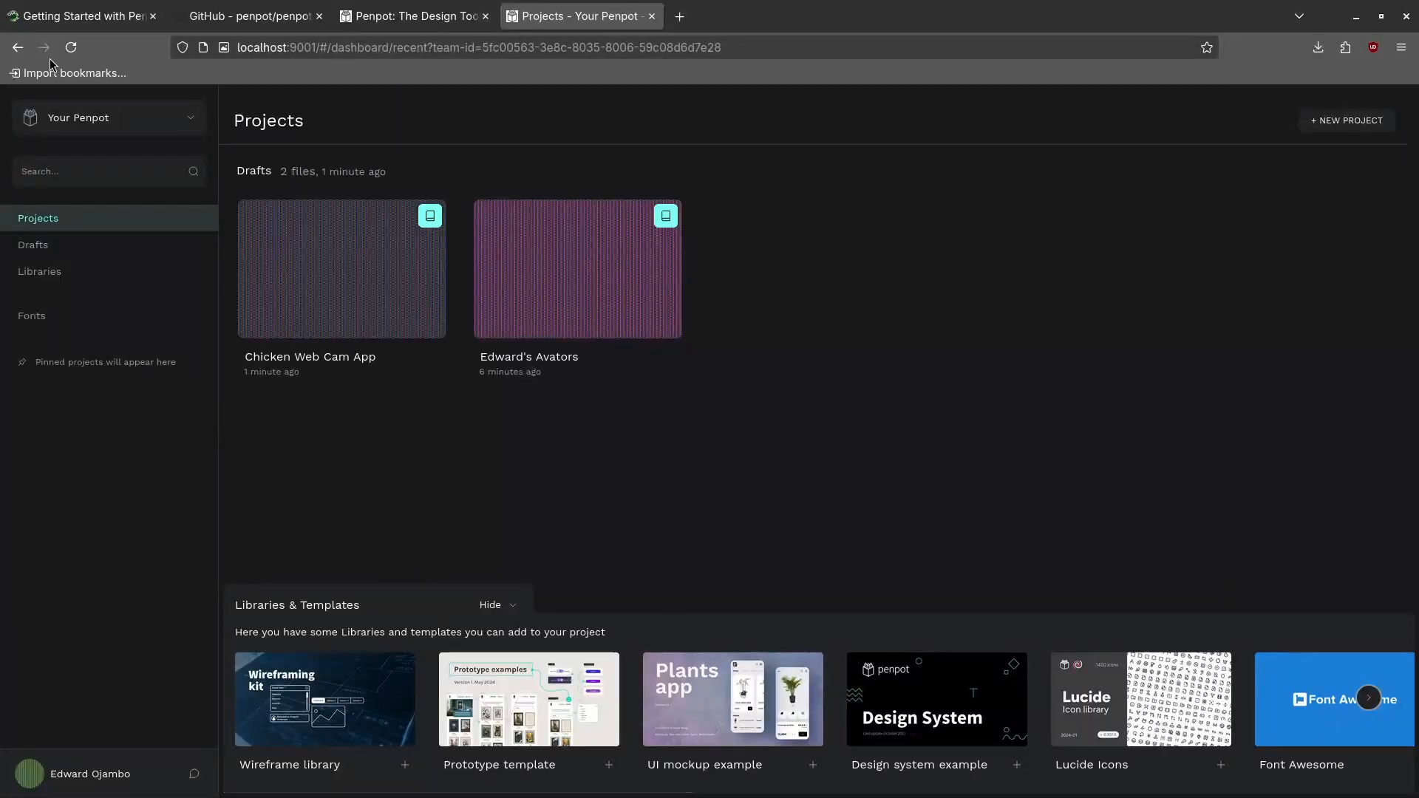
{"action": "double_click", "coordinate": [304, 267]}
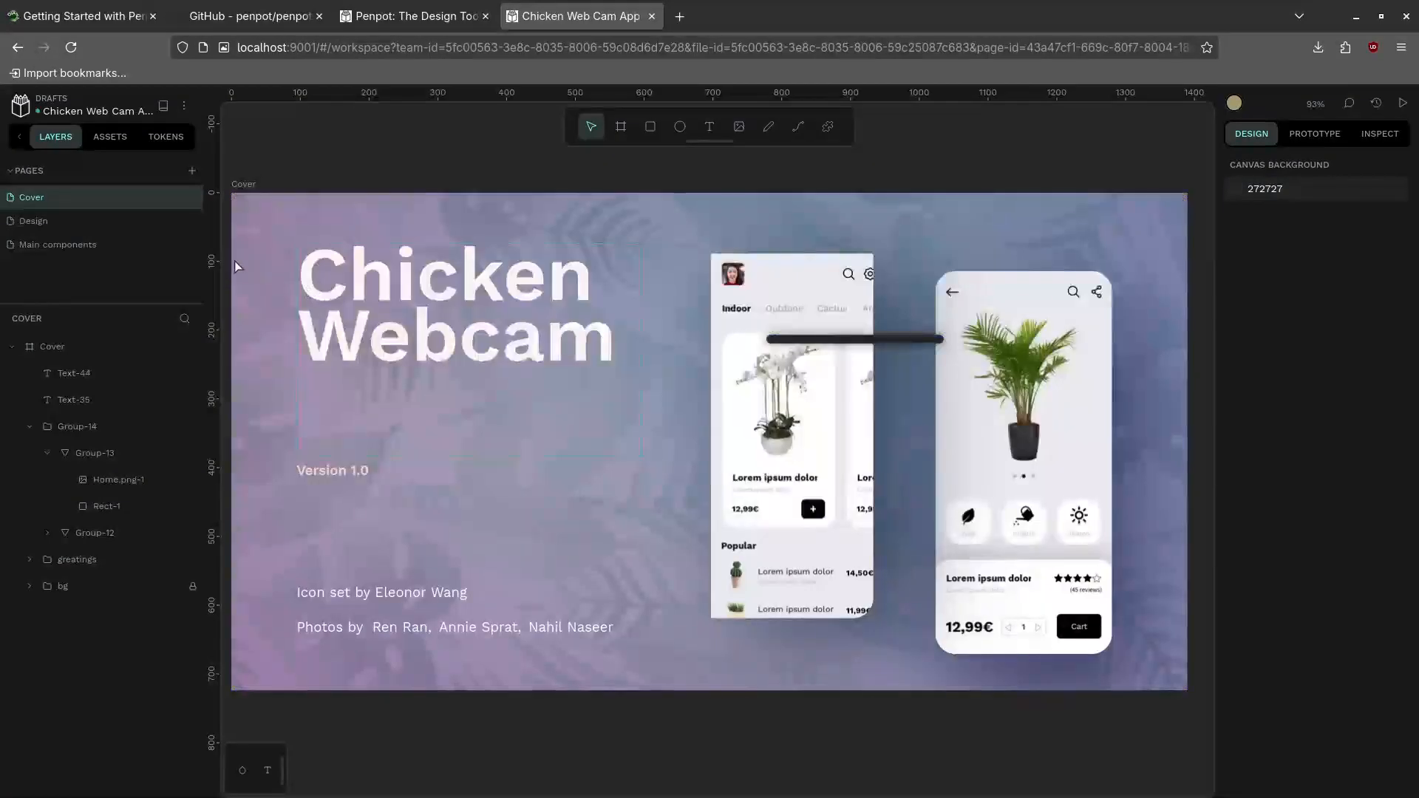
{"action": "left_click", "coordinate": [185, 109]}
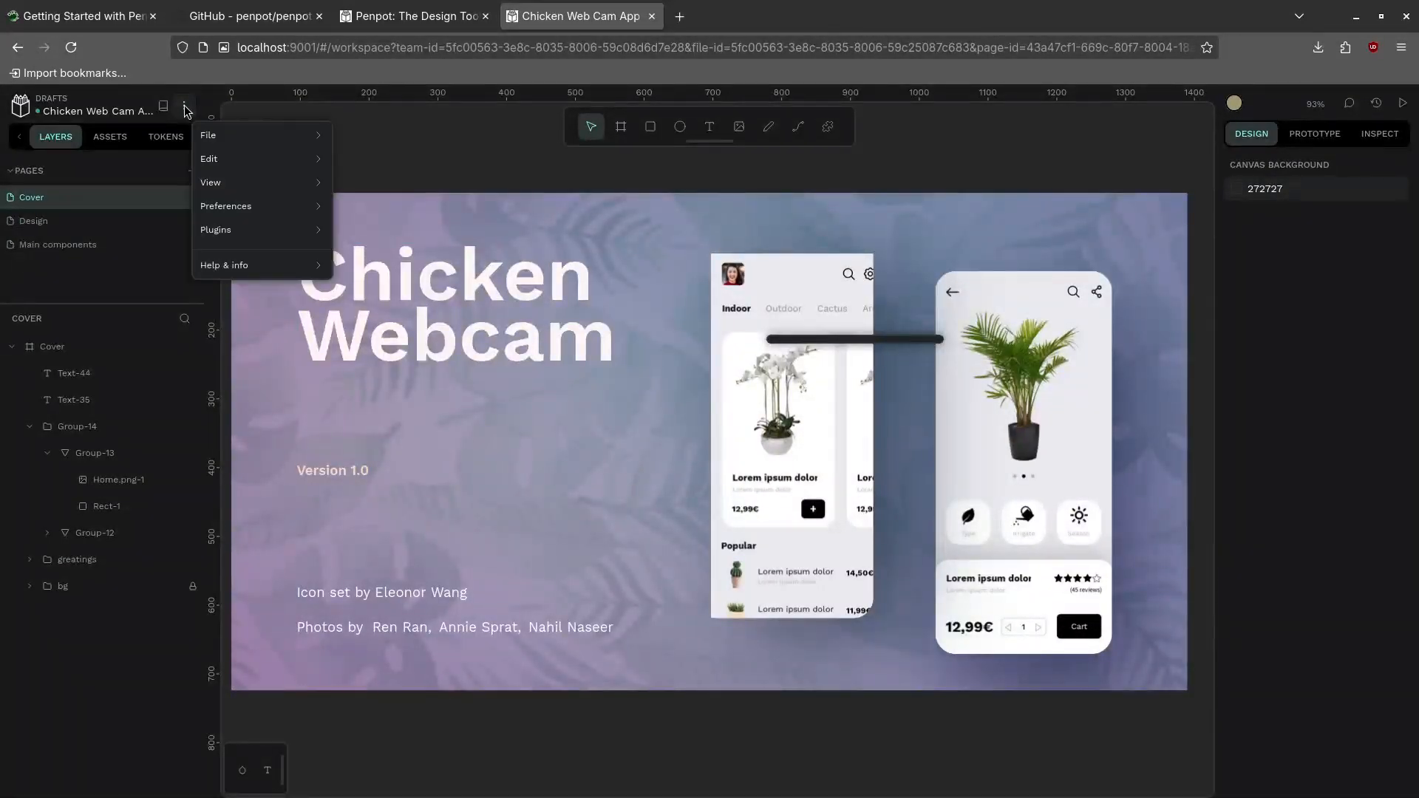
{"action": "mouse_move", "coordinate": [212, 136]}
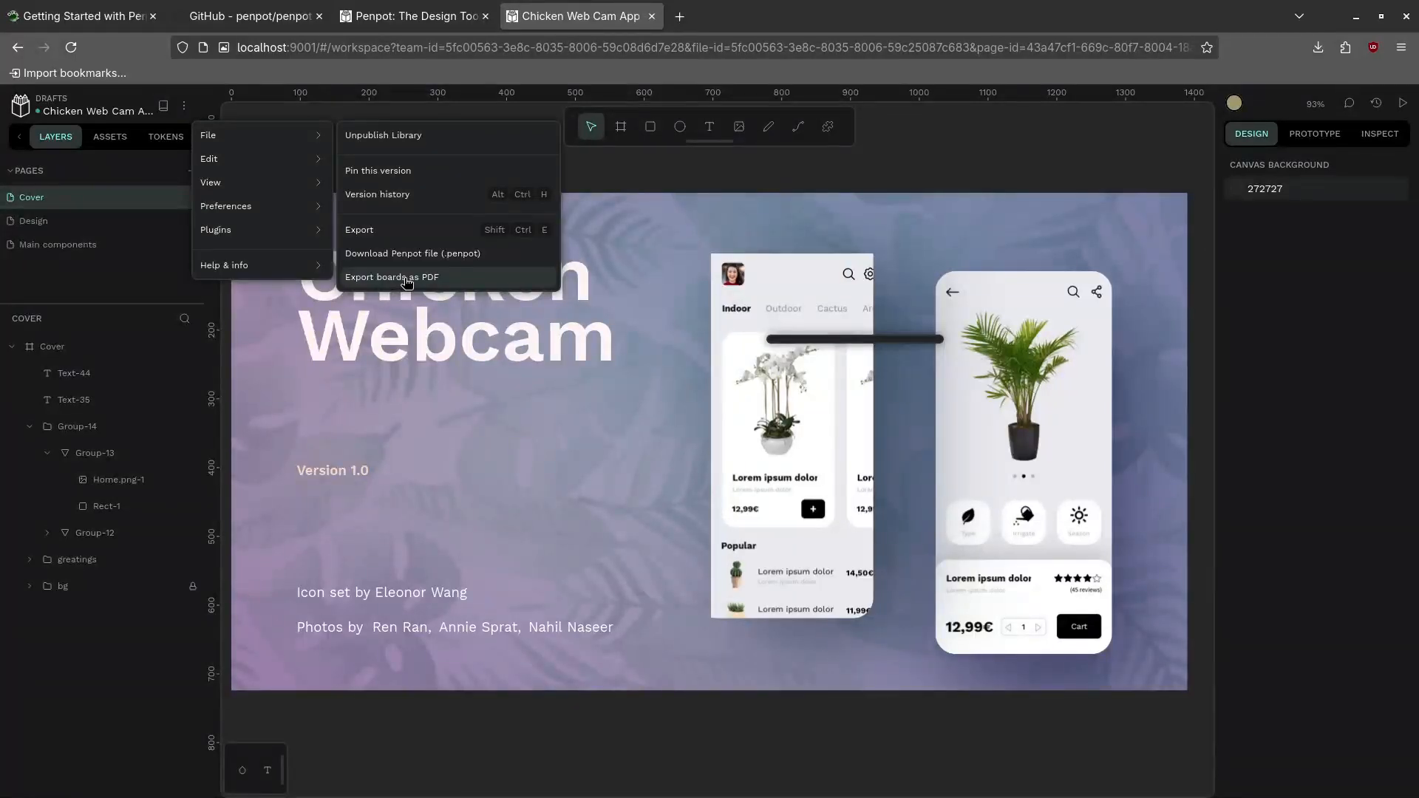
{"action": "left_click", "coordinate": [360, 230]}
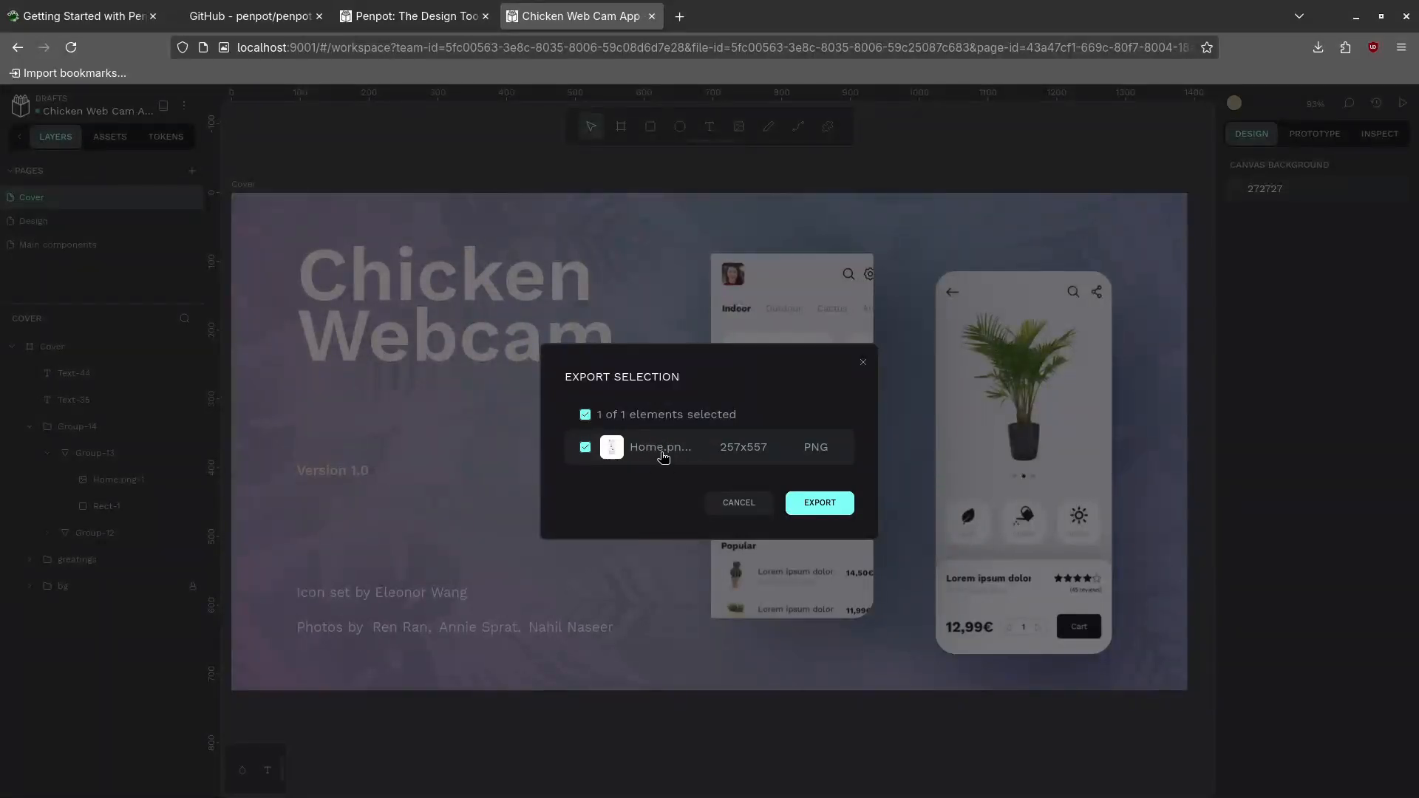
{"action": "left_click", "coordinate": [810, 503]}
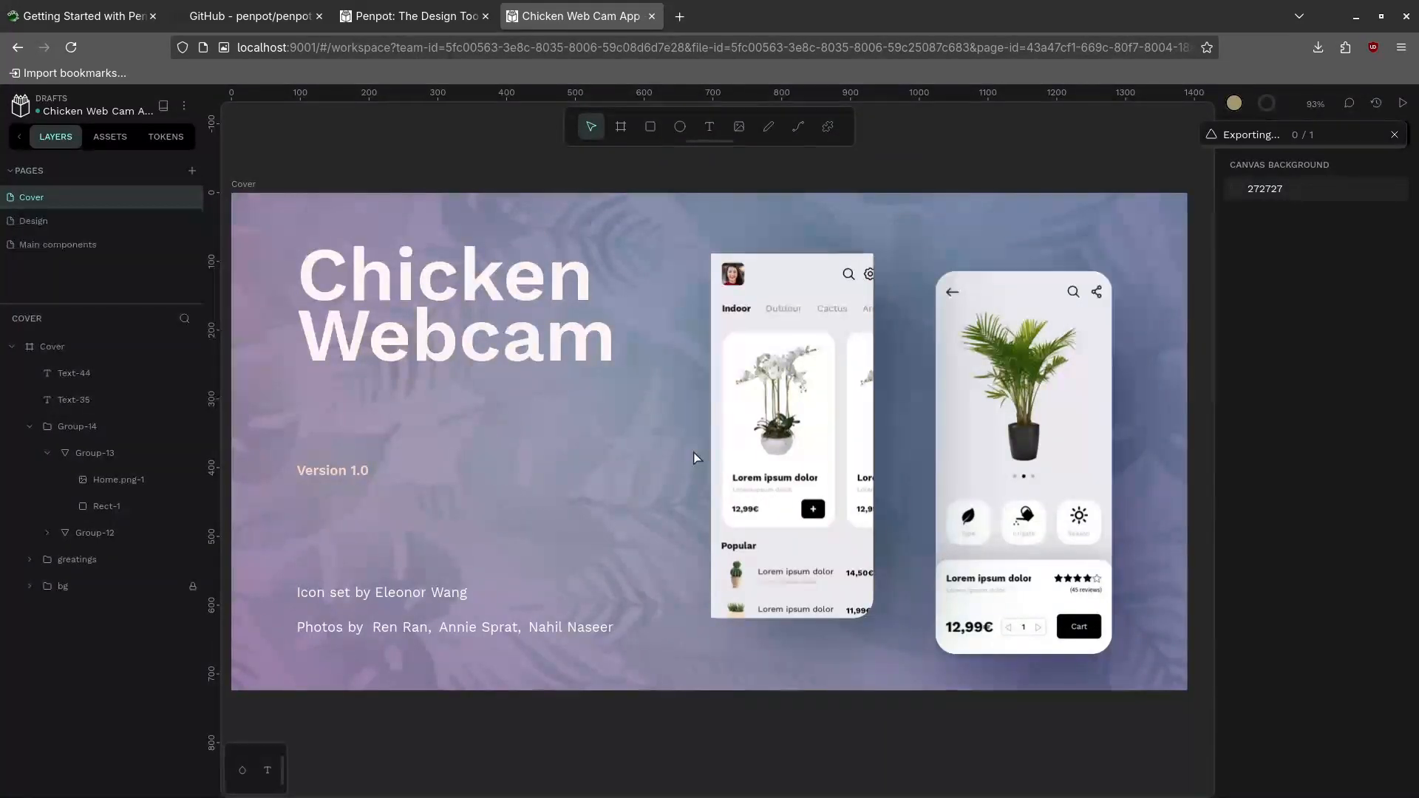
Save the exported Home.png-1.png into the zzz/Tutorial/penpot folder
{"action": "left_click", "coordinate": [1321, 49]}
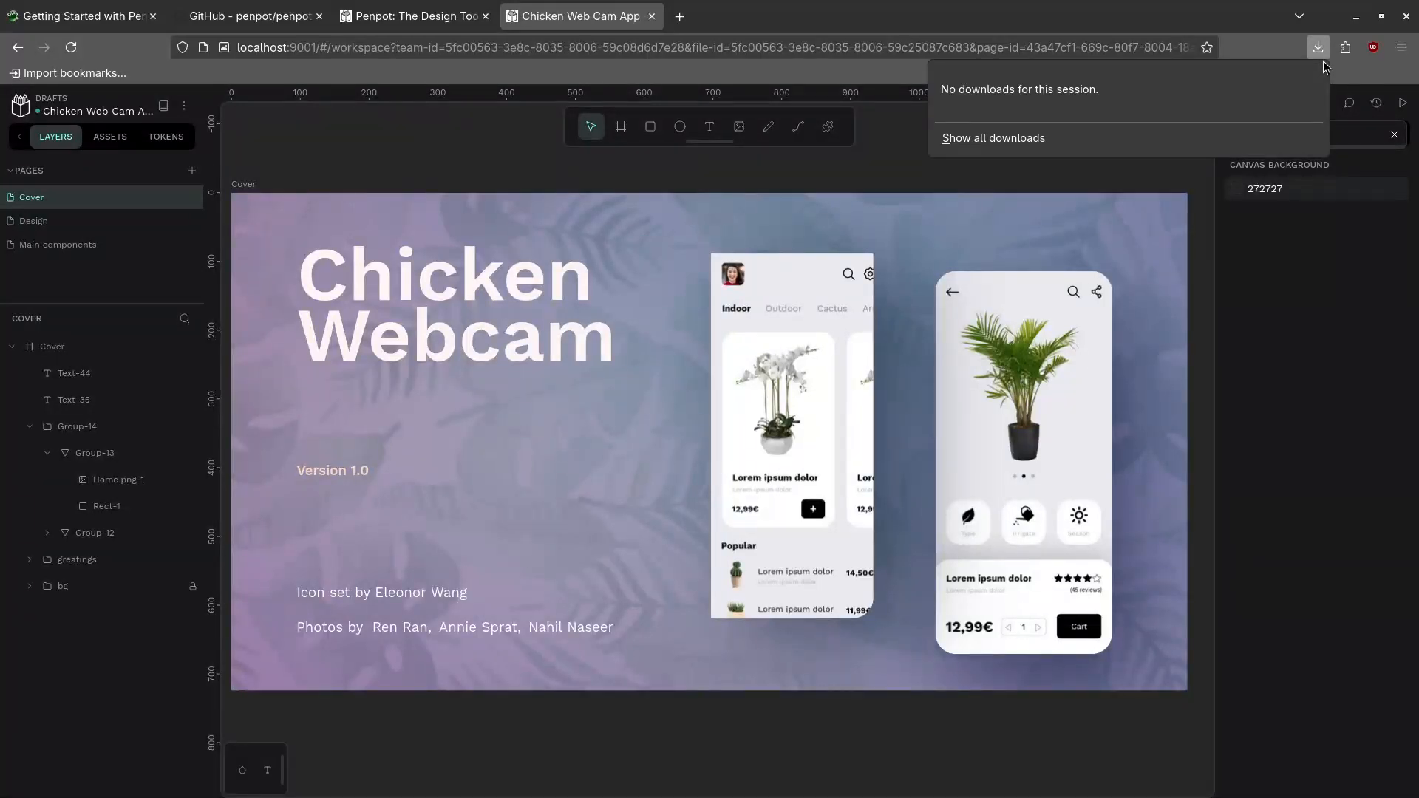
{"action": "left_click", "coordinate": [1319, 51]}
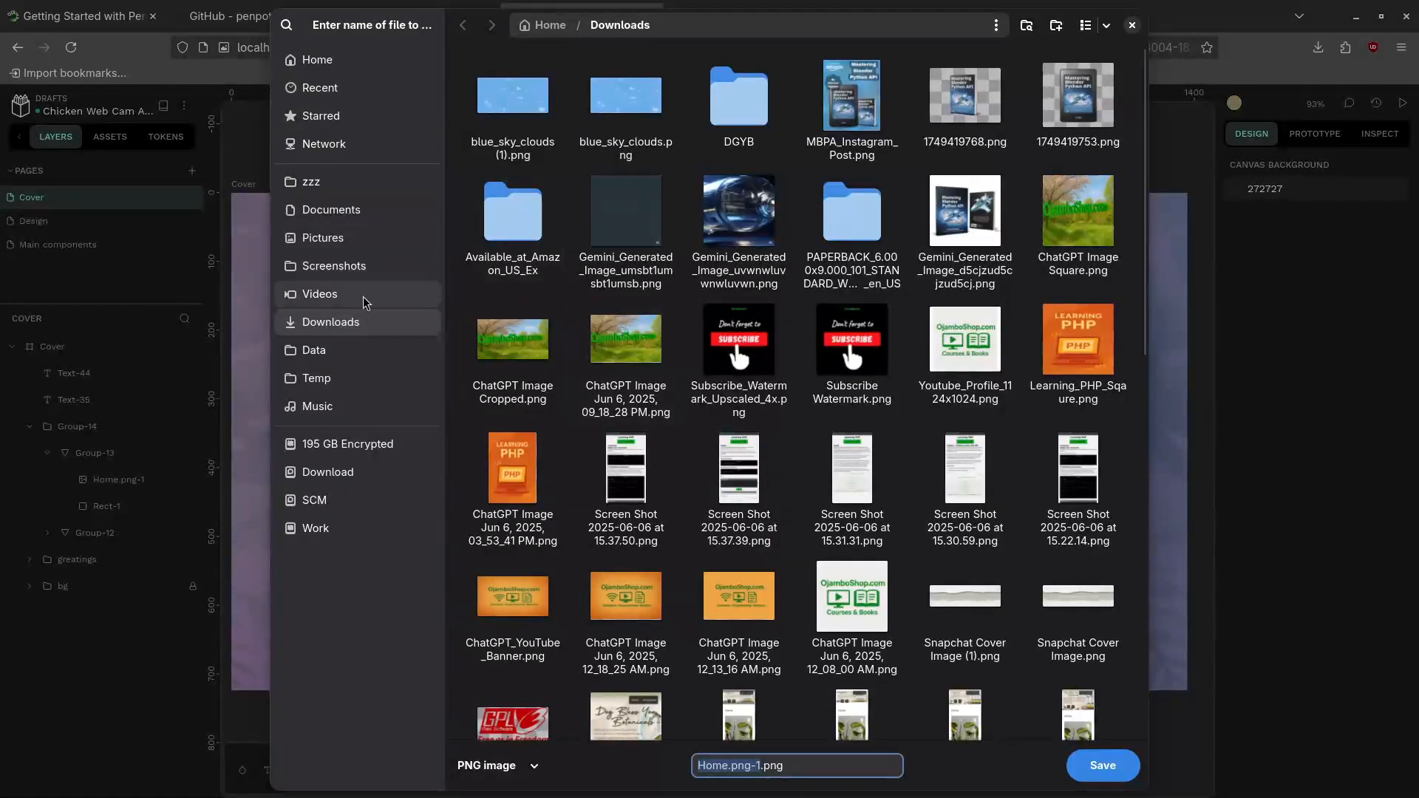
{"action": "left_click", "coordinate": [334, 189]}
{"action": "double_click", "coordinate": [632, 105]}
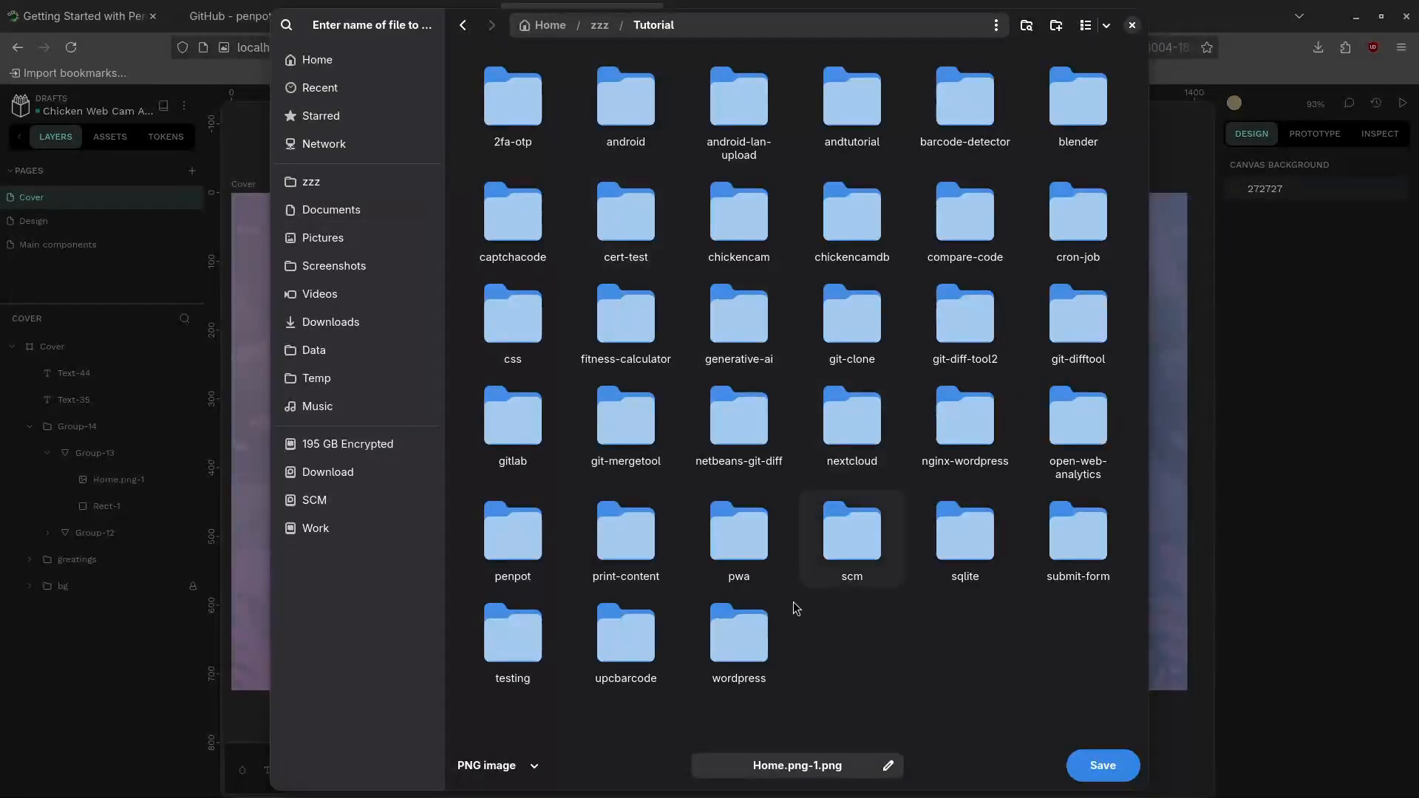
{"action": "double_click", "coordinate": [512, 533]}
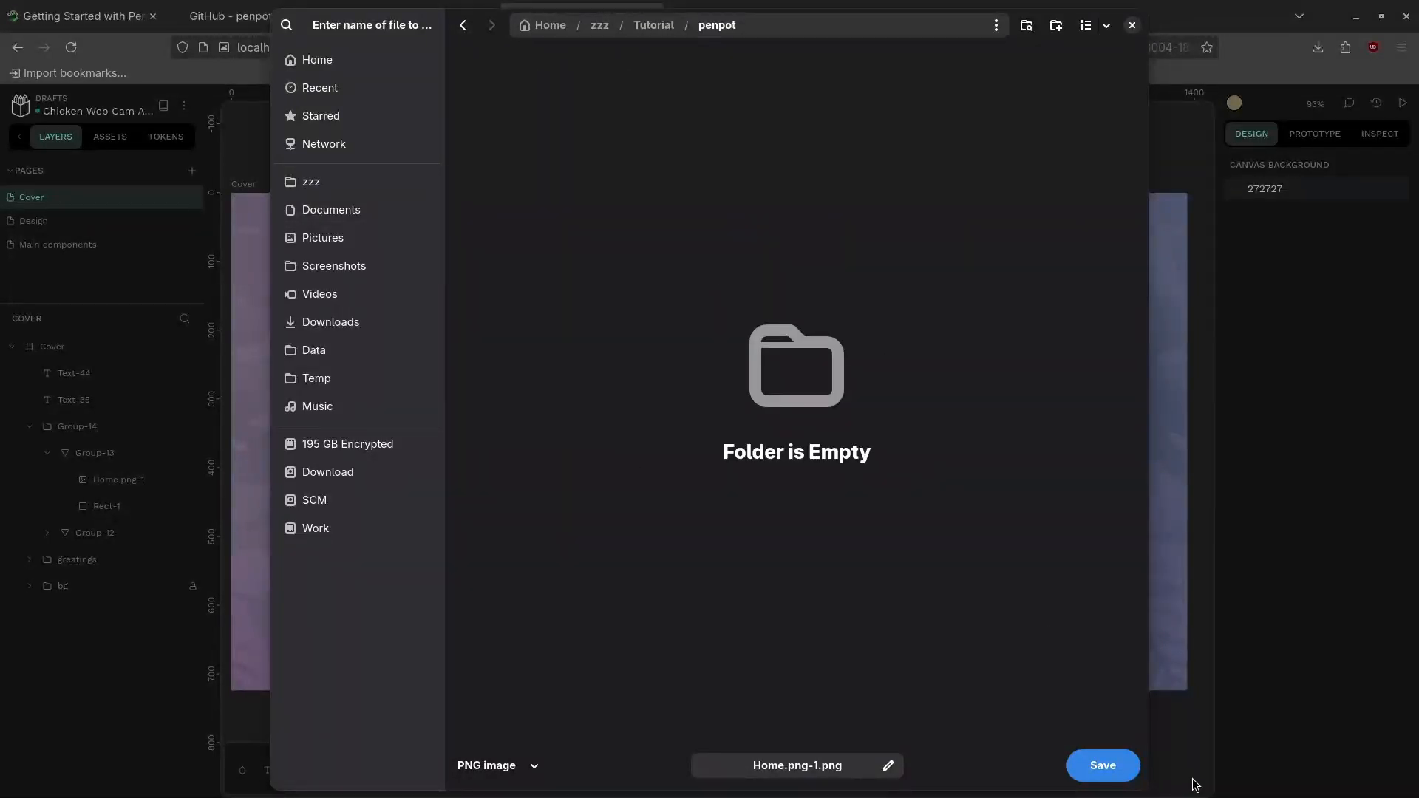
{"action": "left_click", "coordinate": [1097, 764]}
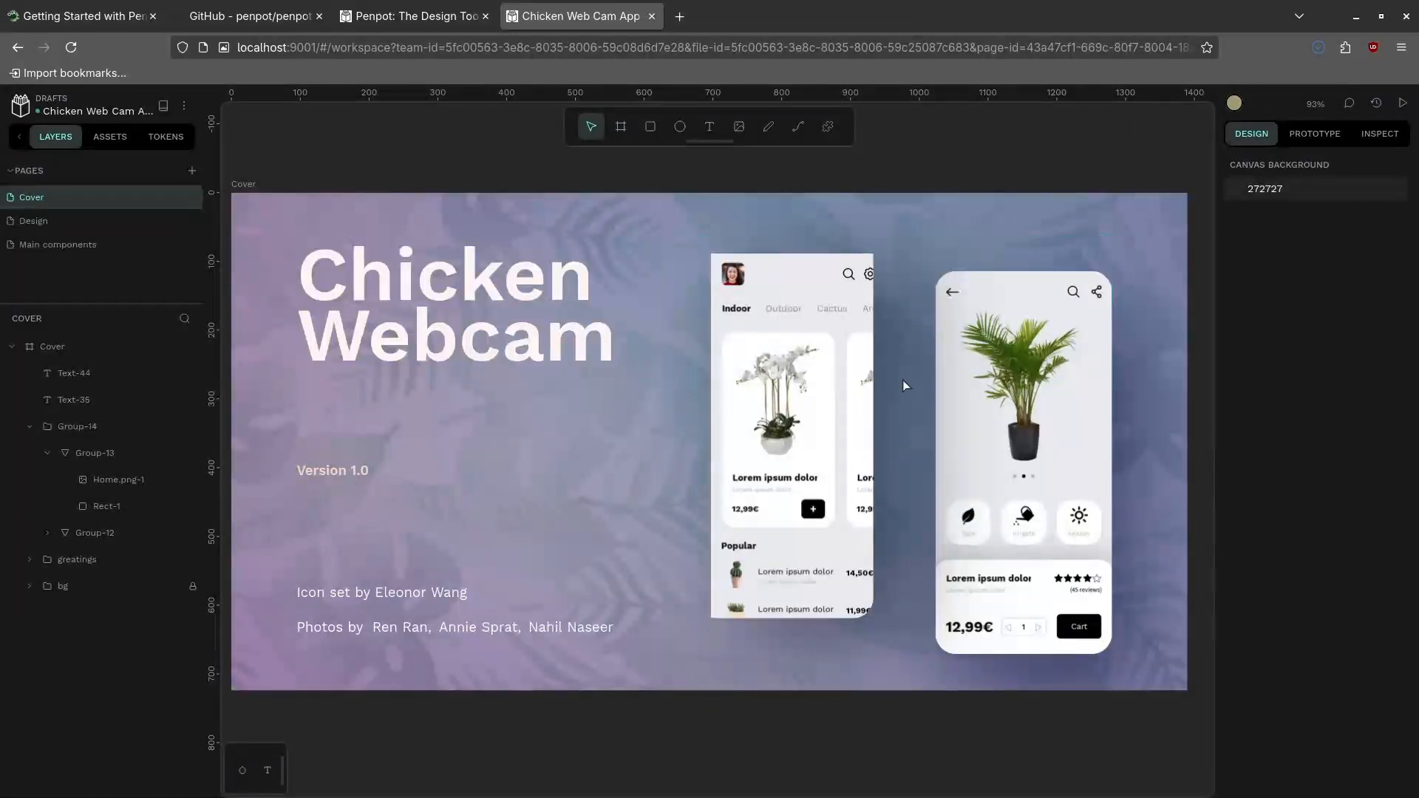
{"action": "key", "text": "super"}
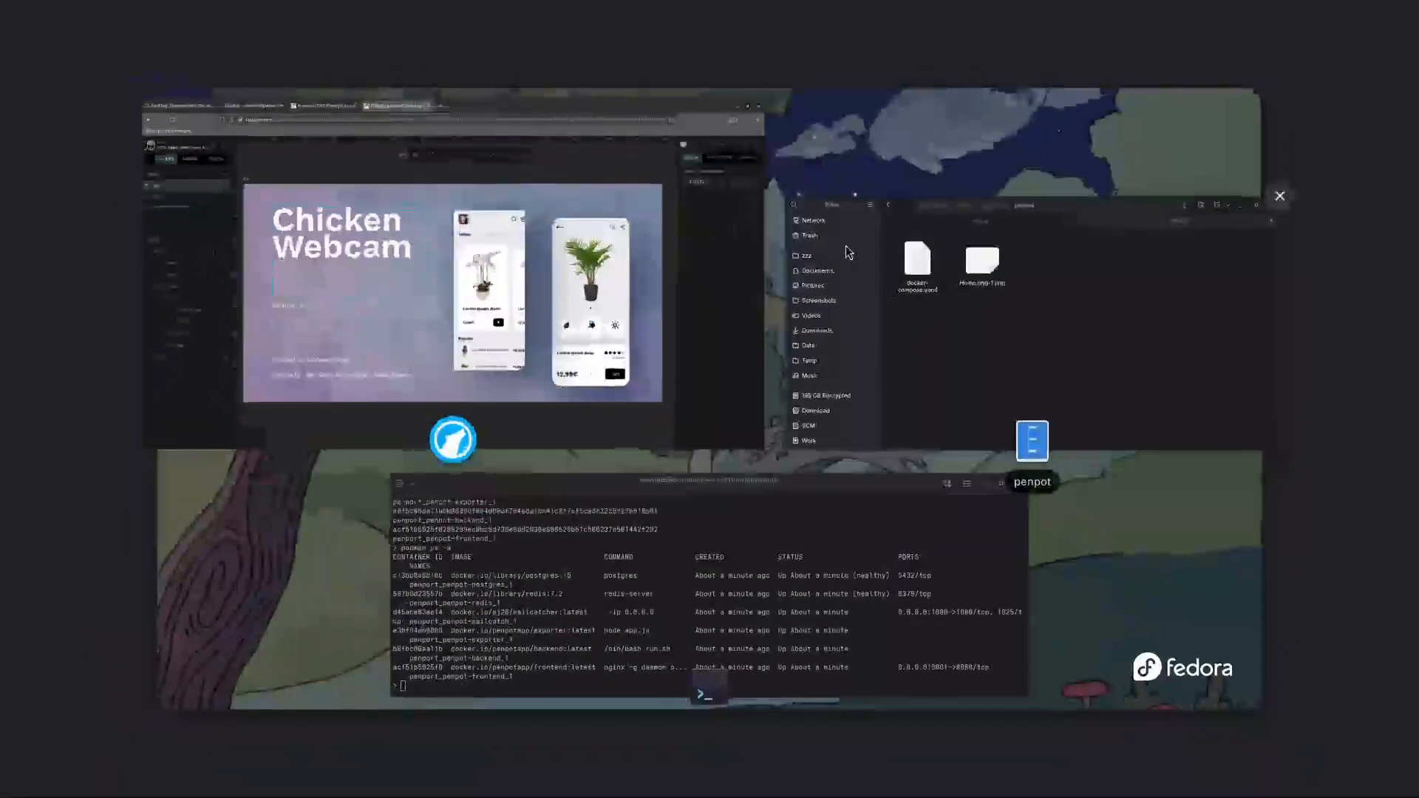
{"action": "left_click", "coordinate": [908, 317]}
{"action": "left_click", "coordinate": [743, 276]}
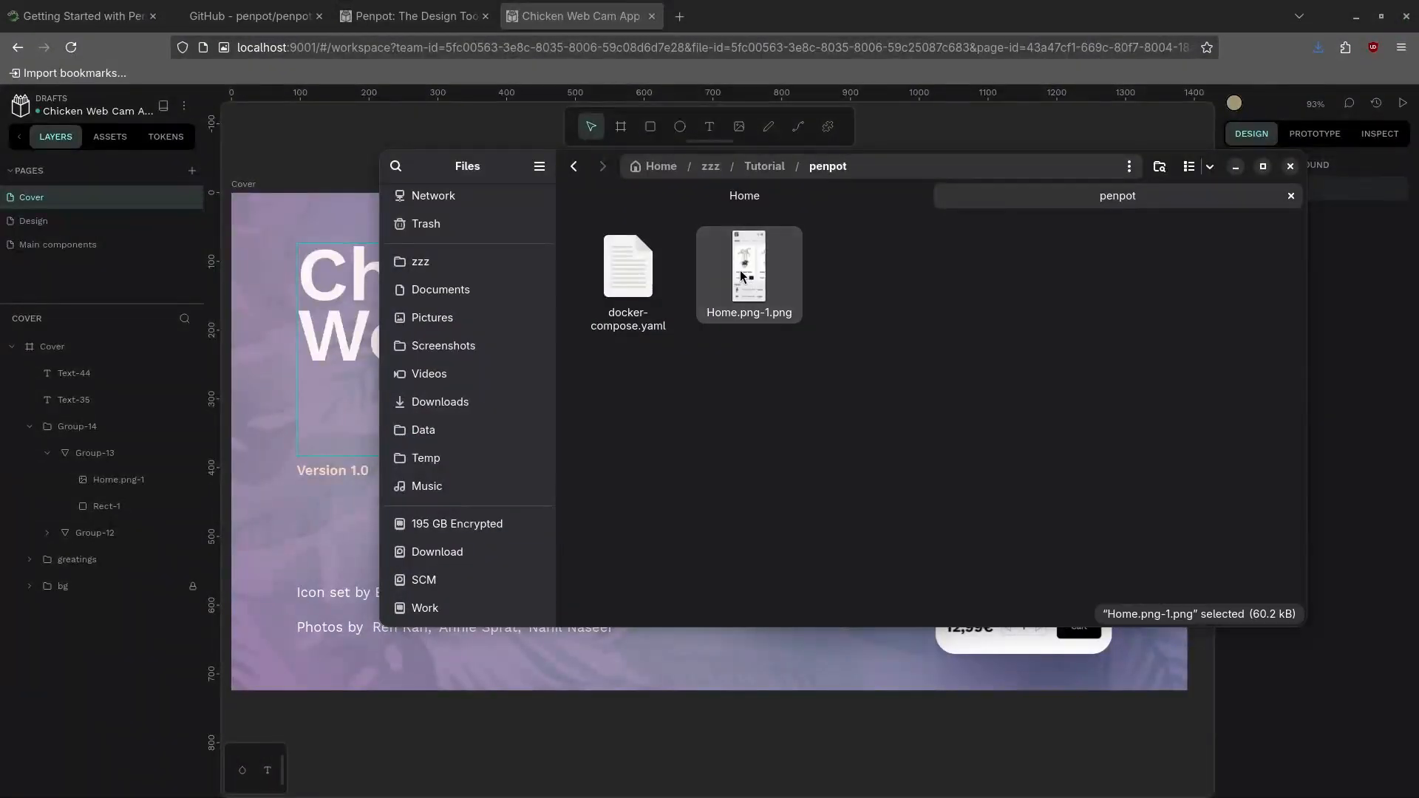
{"action": "double_click", "coordinate": [743, 275]}
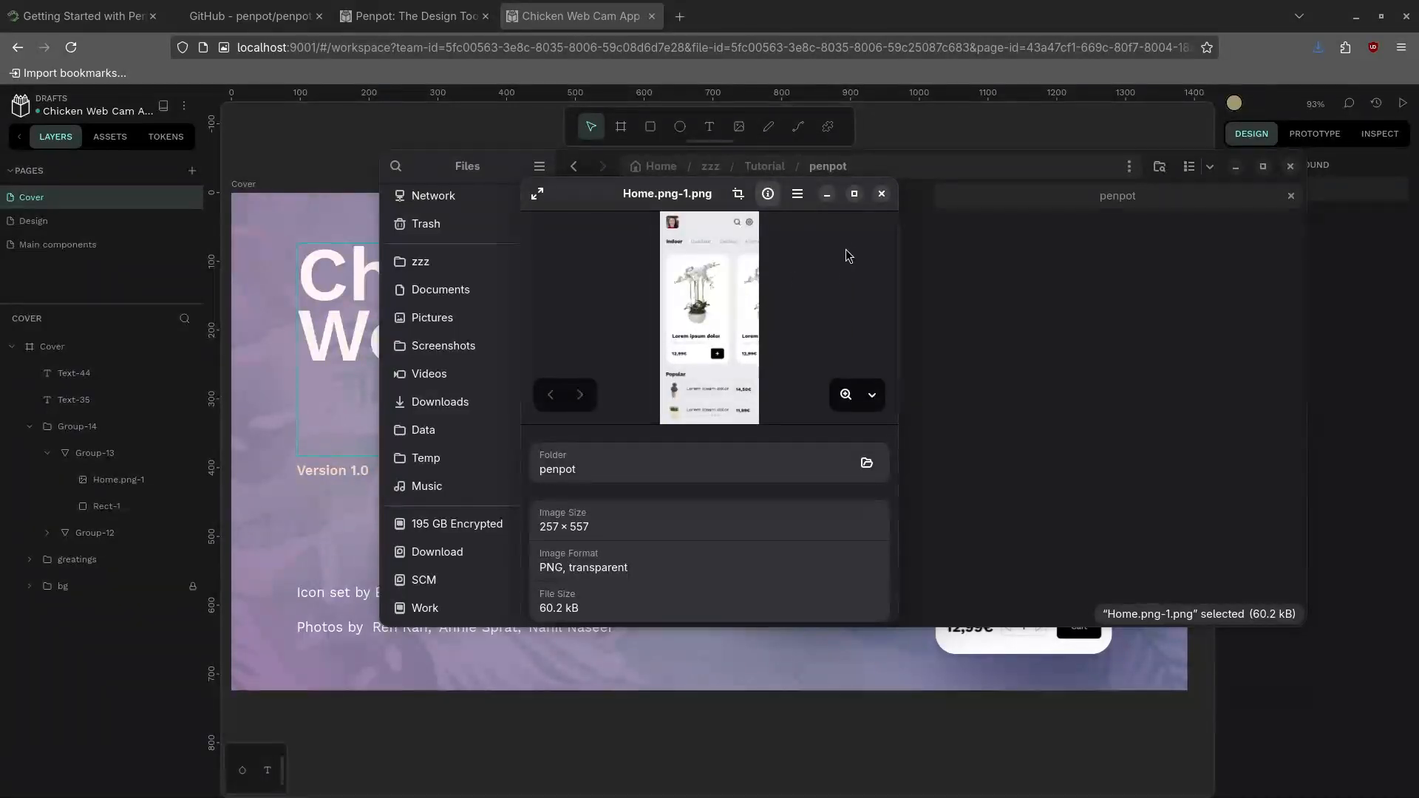
{"action": "left_click", "coordinate": [881, 194]}
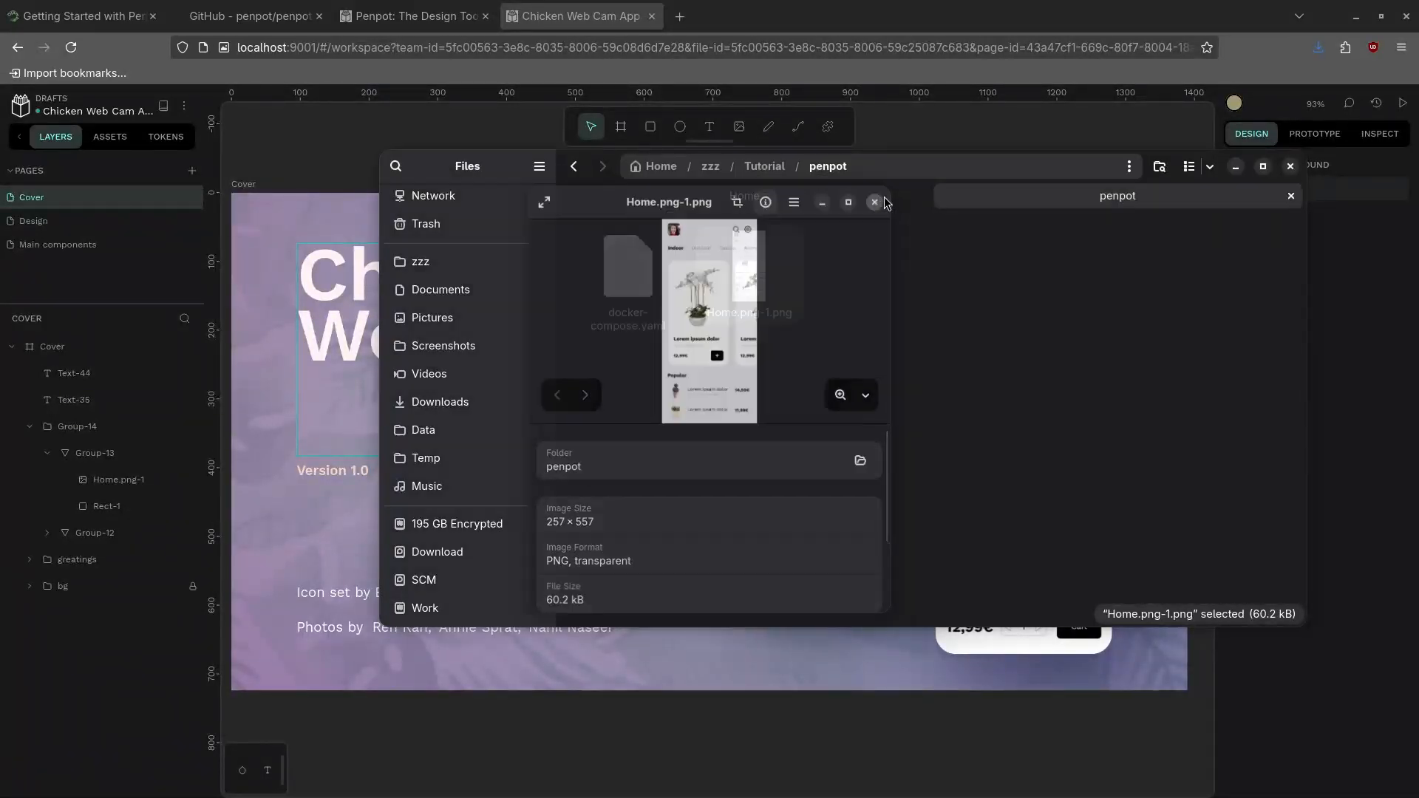
{"action": "left_click", "coordinate": [715, 46]}
{"action": "left_click", "coordinate": [128, 732]}
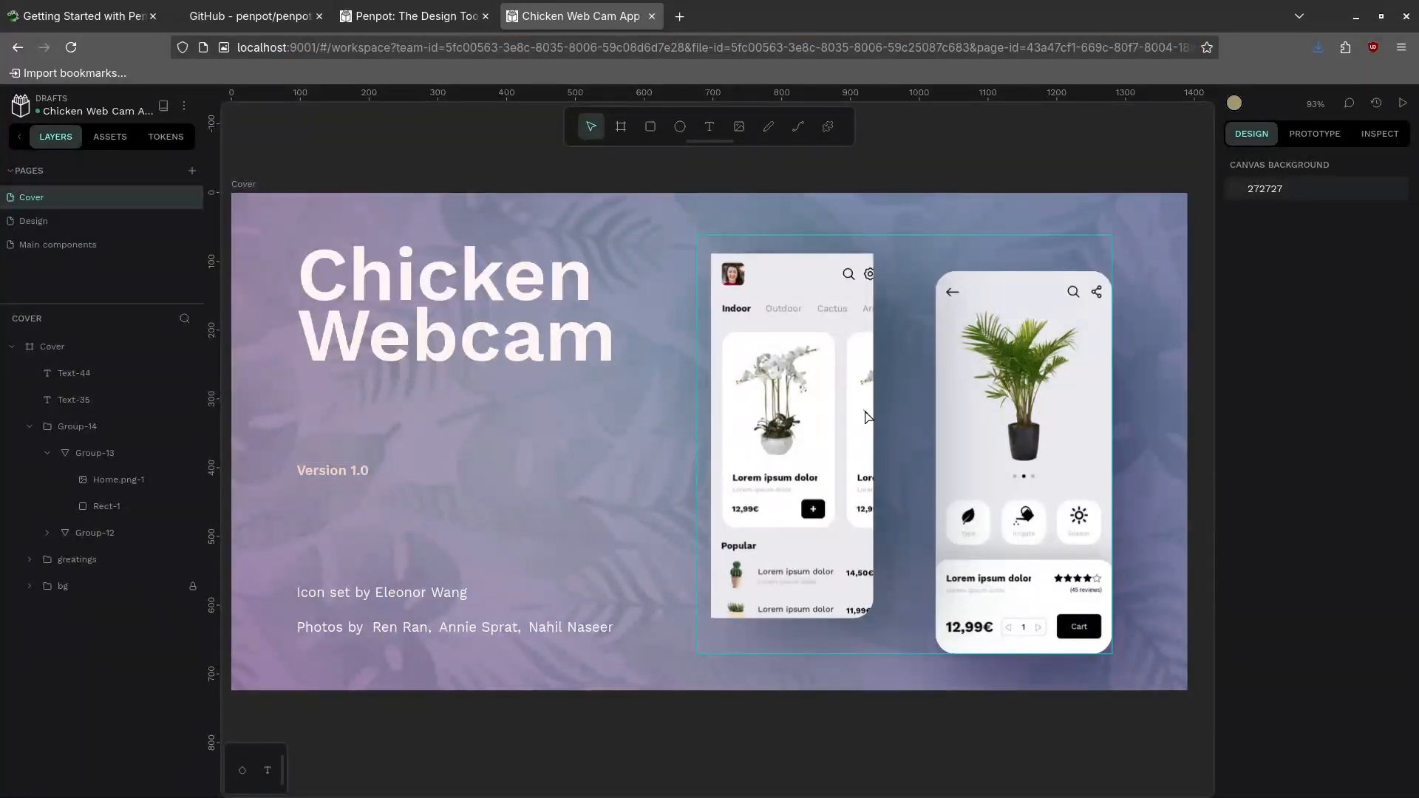
Drill into the left phone mockup group and choose Edit on its Home.png-1 image
{"action": "left_click", "coordinate": [828, 396]}
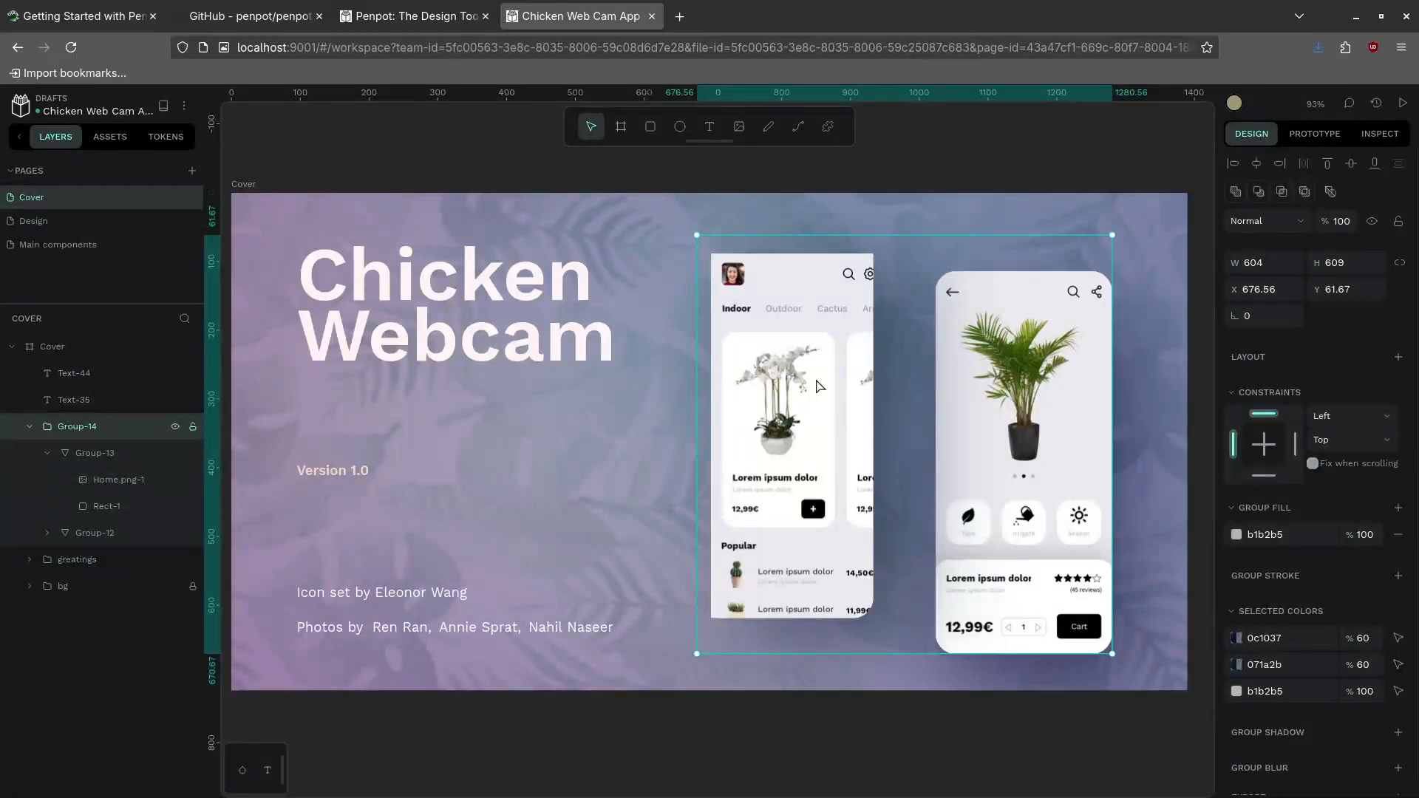
{"action": "double_click", "coordinate": [819, 386]}
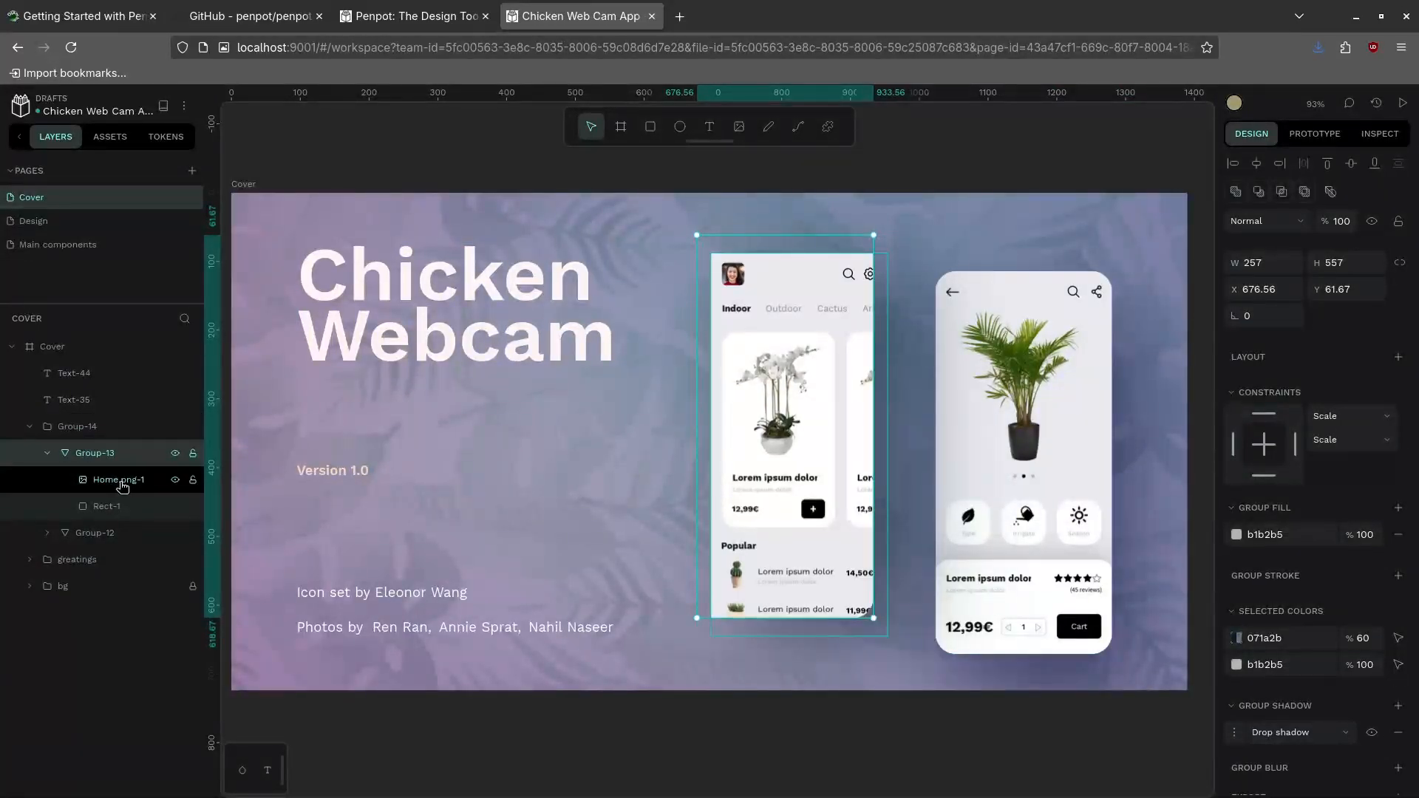
{"action": "left_click", "coordinate": [107, 507]}
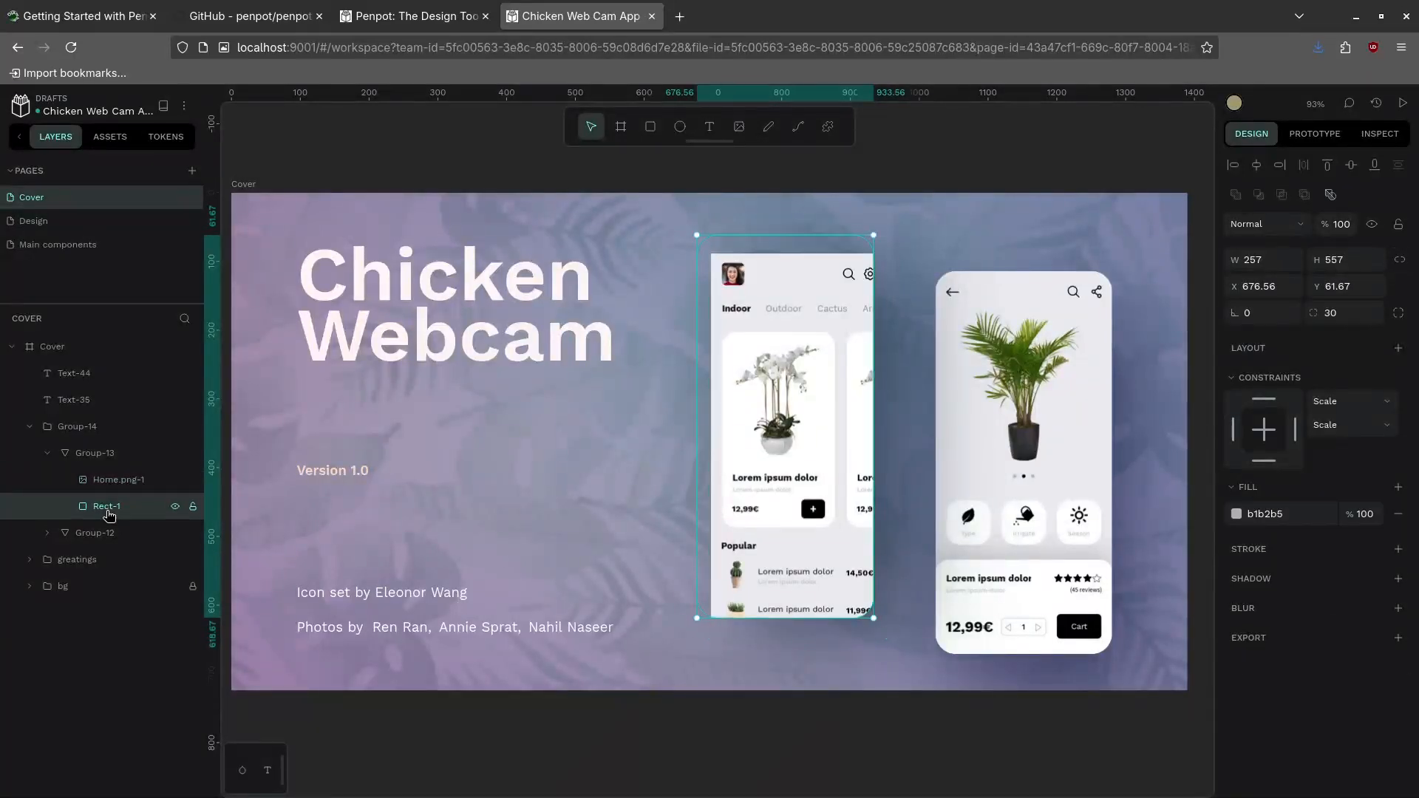
{"action": "left_click", "coordinate": [115, 488]}
{"action": "right_click", "coordinate": [114, 490]}
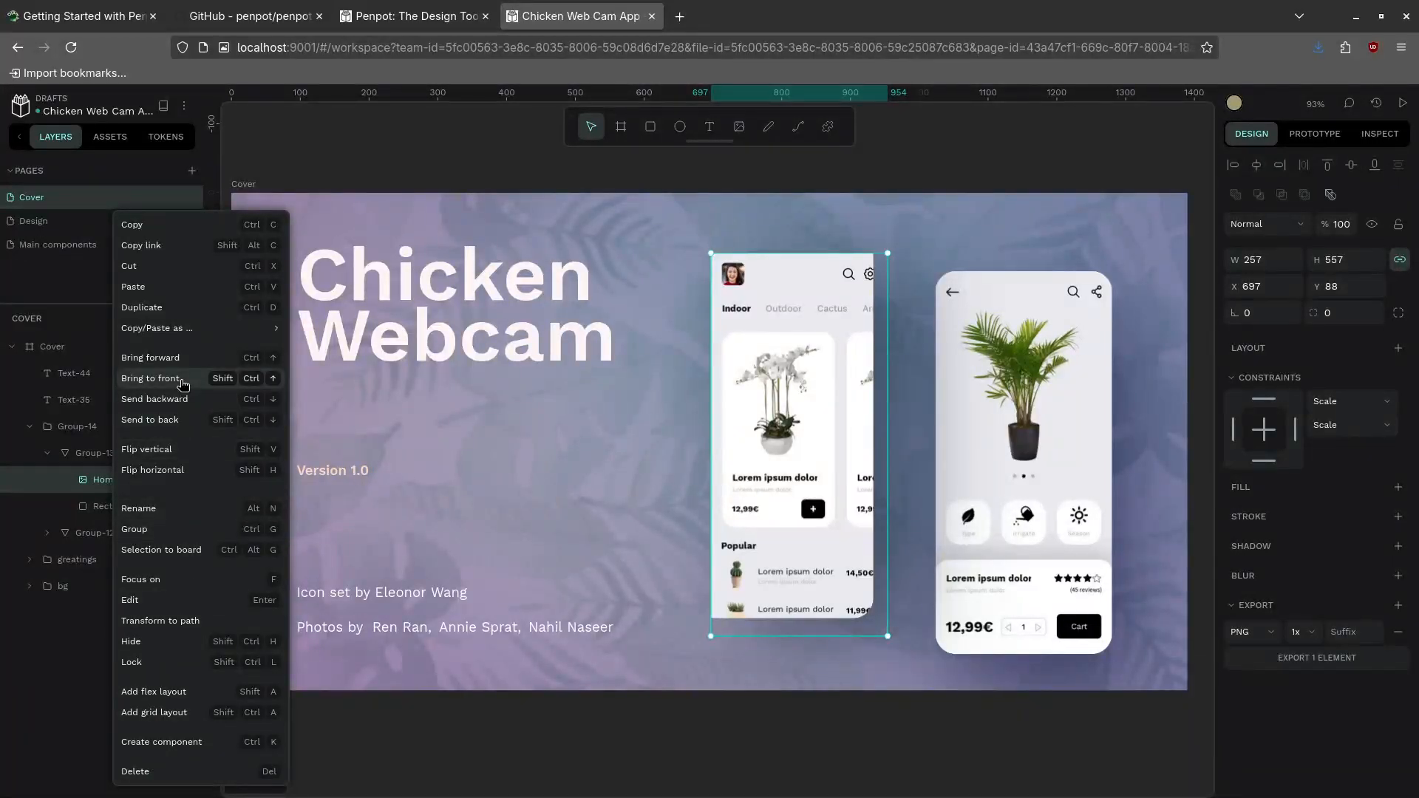
{"action": "left_click", "coordinate": [176, 599]}
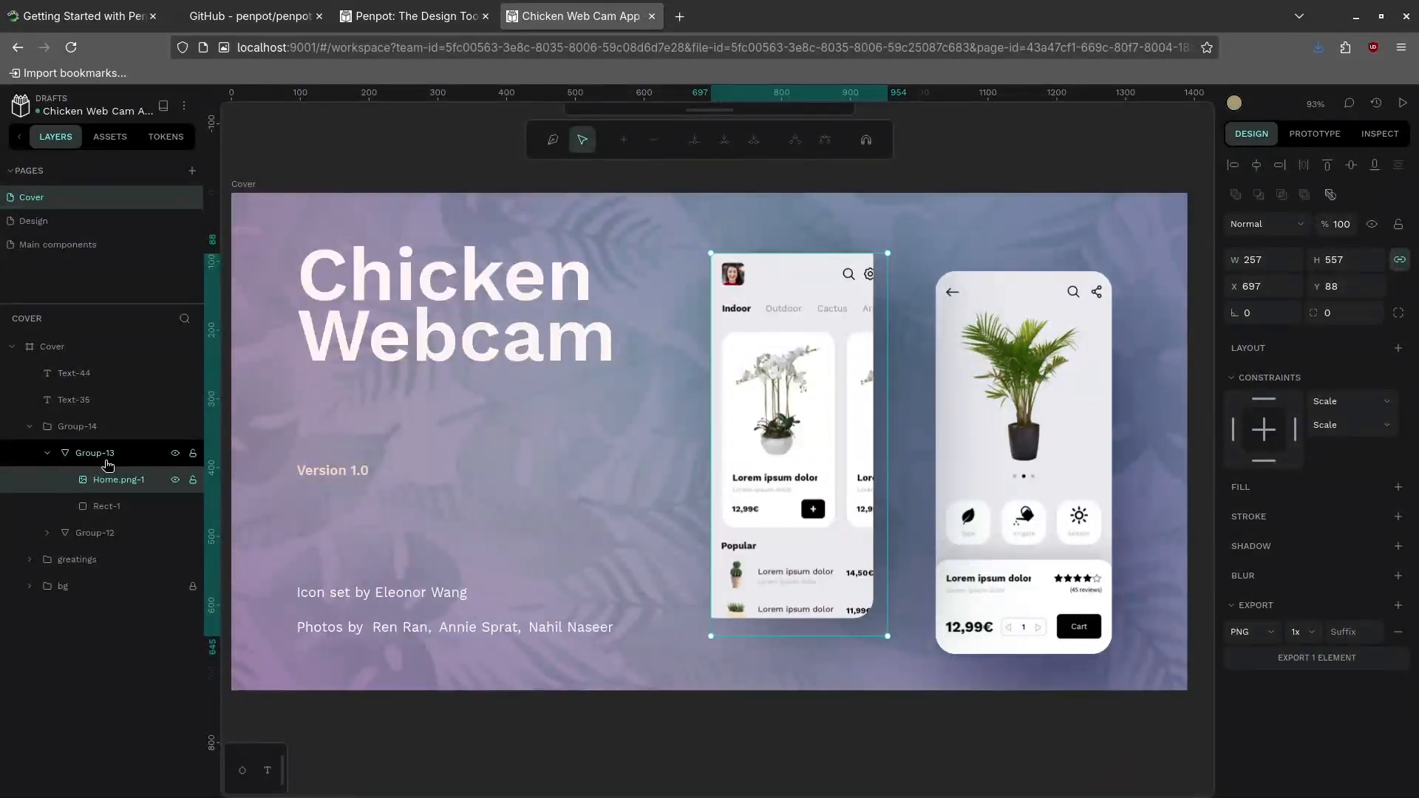
{"action": "key", "text": "super"}
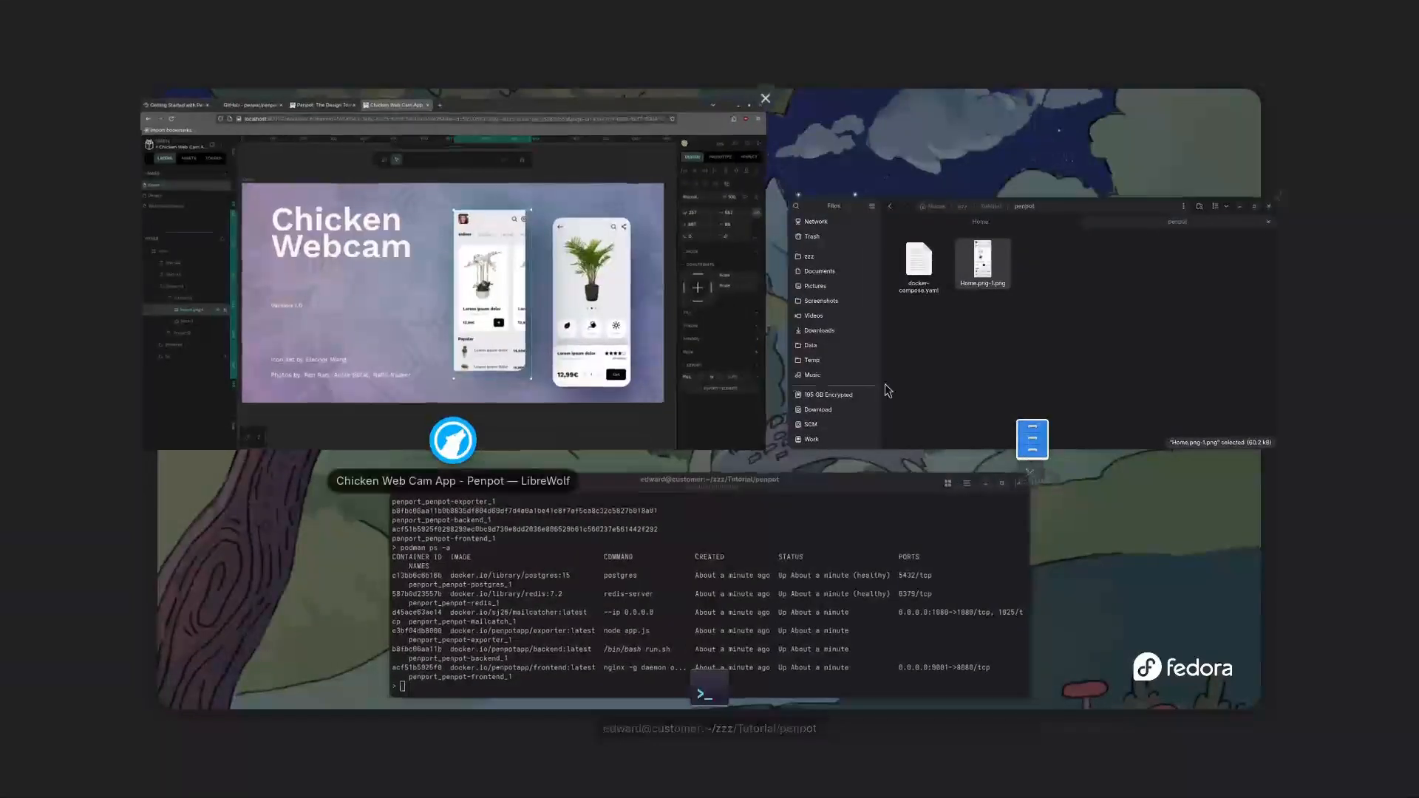
Bring the Files window over Penpot and drop Tux_02.jpg from the penpot folder onto the browser
{"action": "left_click", "coordinate": [1027, 378]}
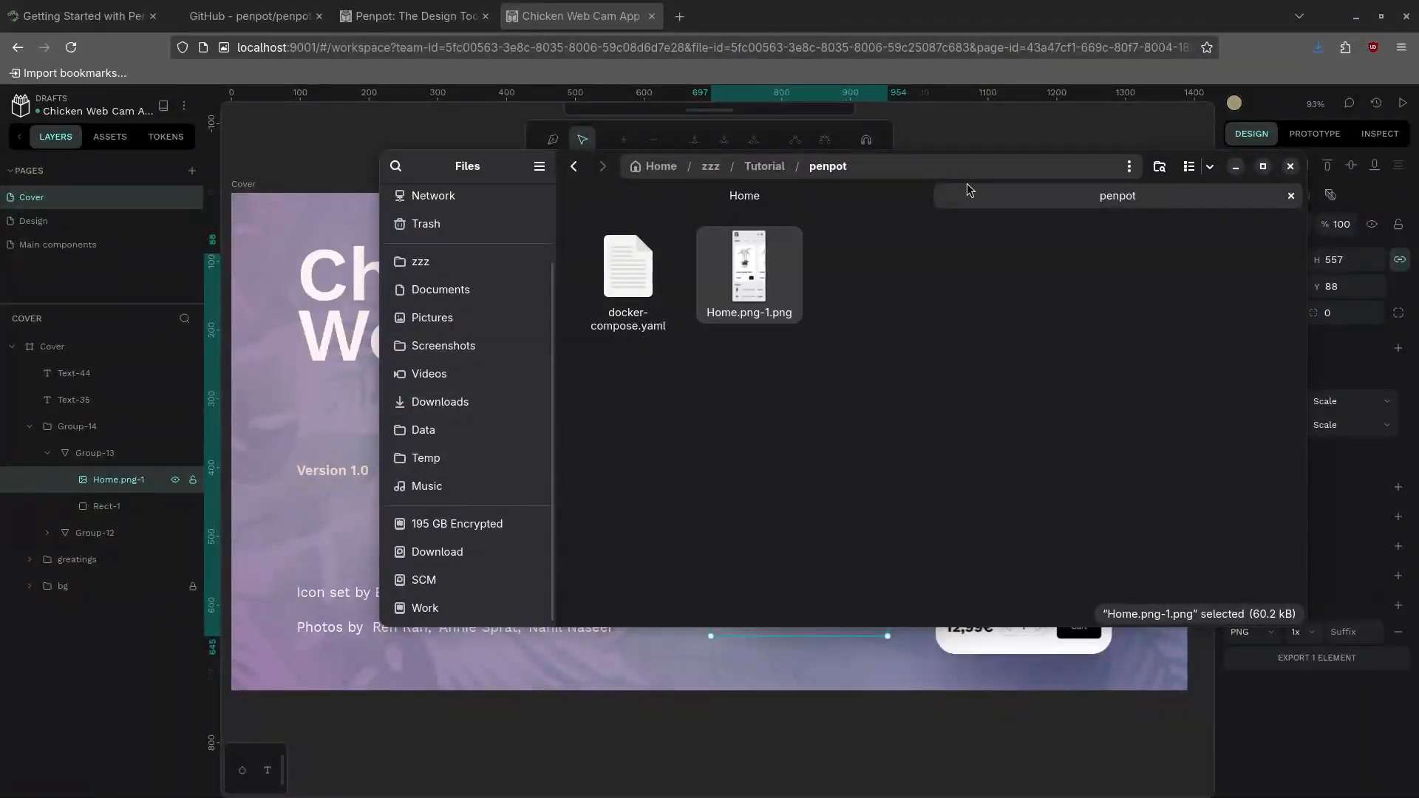
{"action": "left_click_drag", "start_coordinate": [944, 161], "coordinate": [0, 259]}
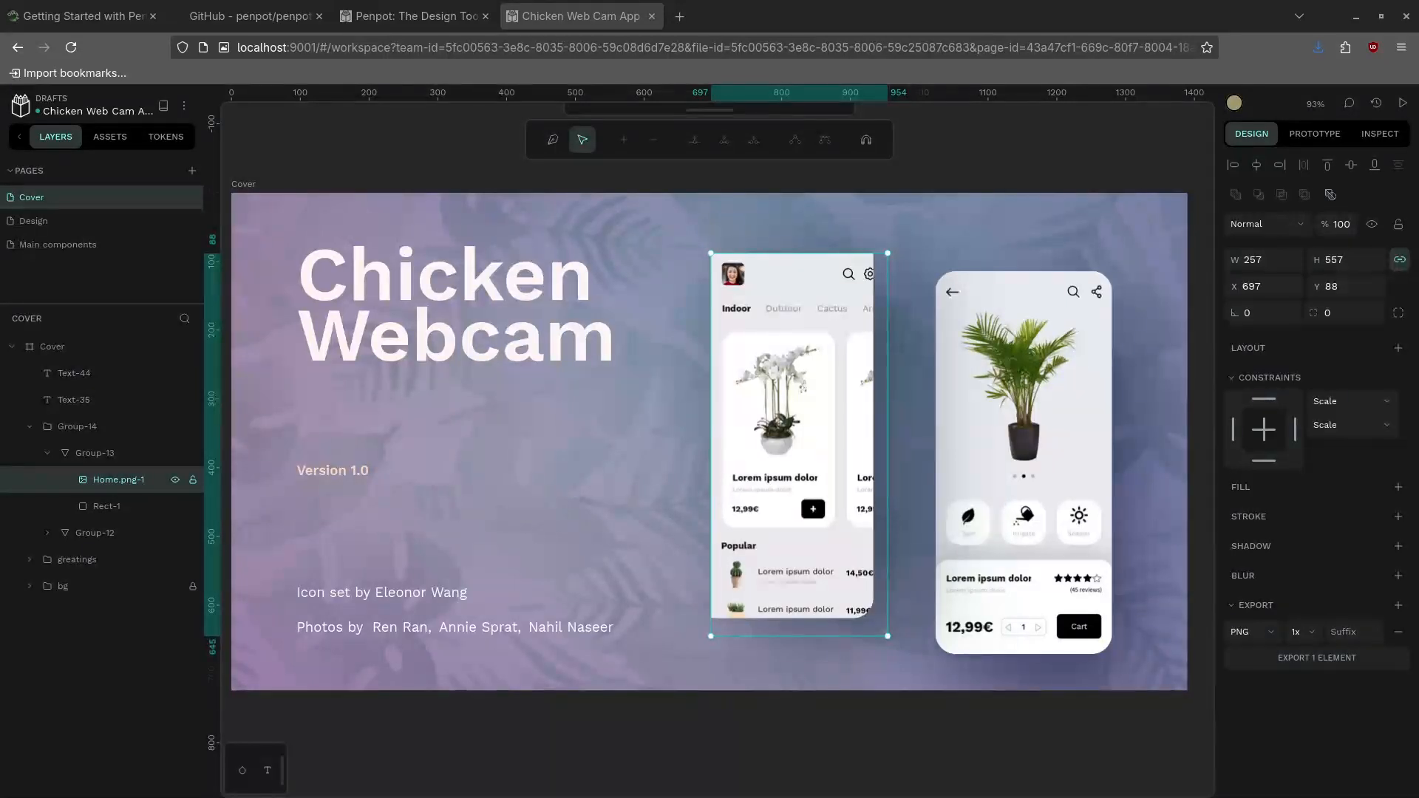
{"action": "left_click_drag", "start_coordinate": [517, 497], "coordinate": [780, 333]}
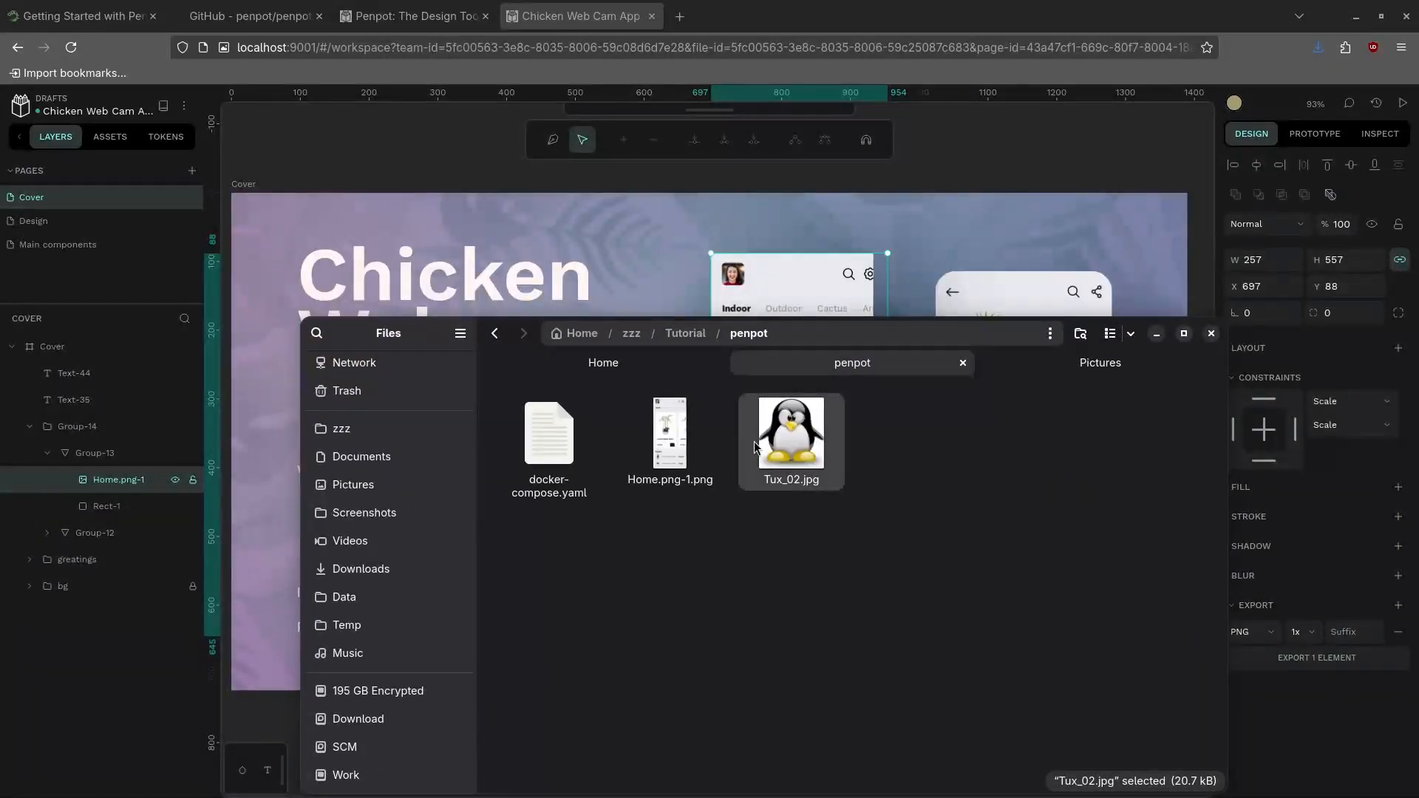
{"action": "left_click_drag", "start_coordinate": [788, 438], "coordinate": [131, 507]}
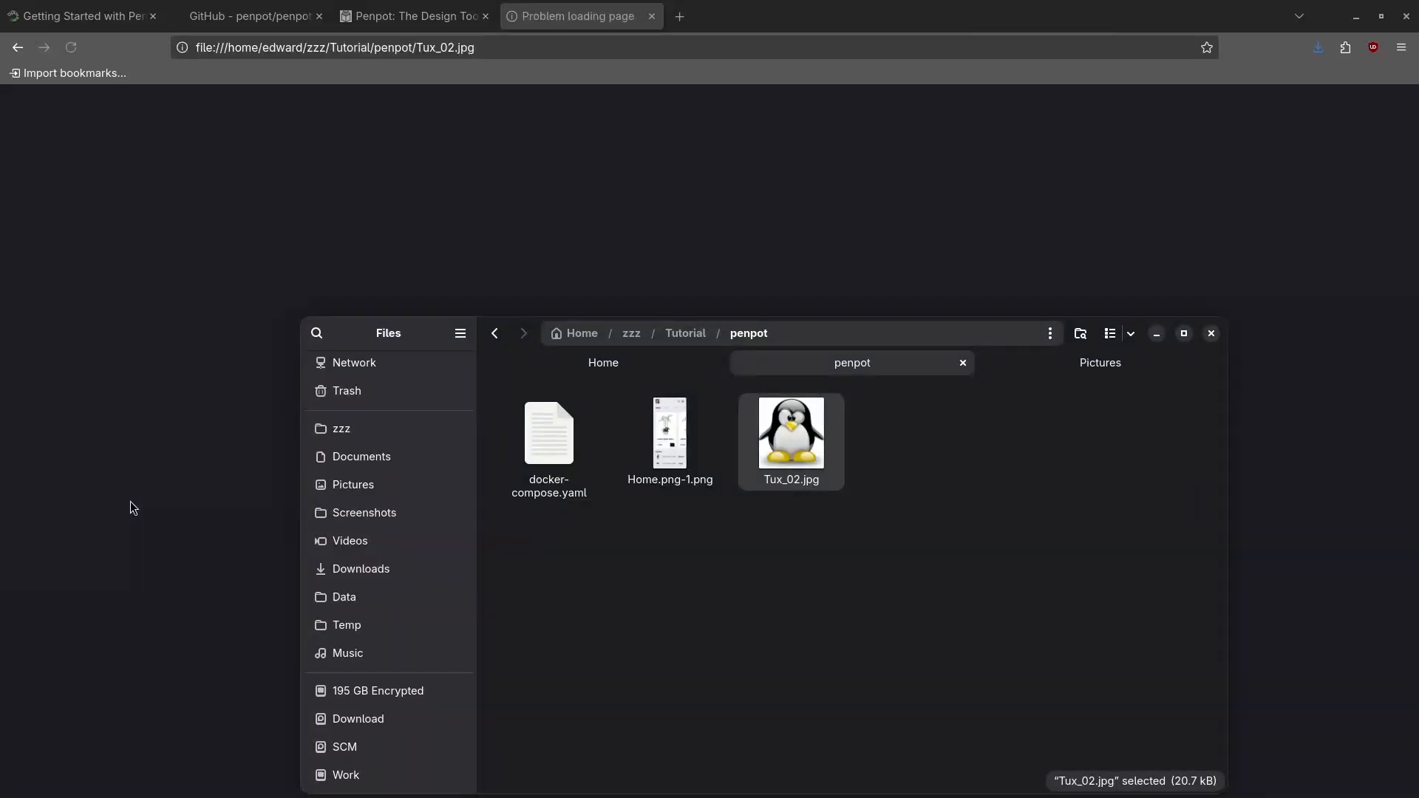
Go back to the Penpot file in LibreWolf and move the Files window mostly out of view
{"action": "left_click", "coordinate": [17, 47]}
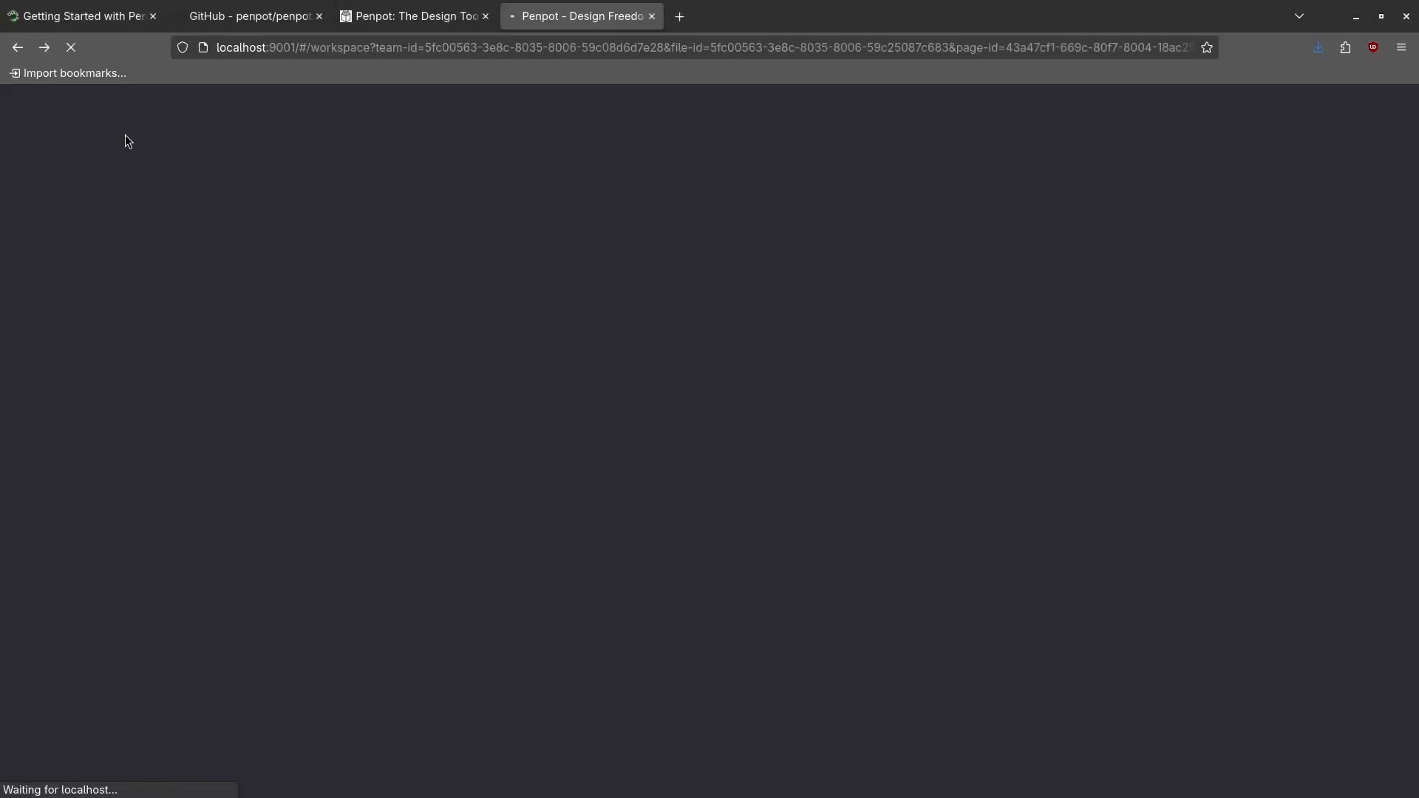
{"action": "key", "text": "super"}
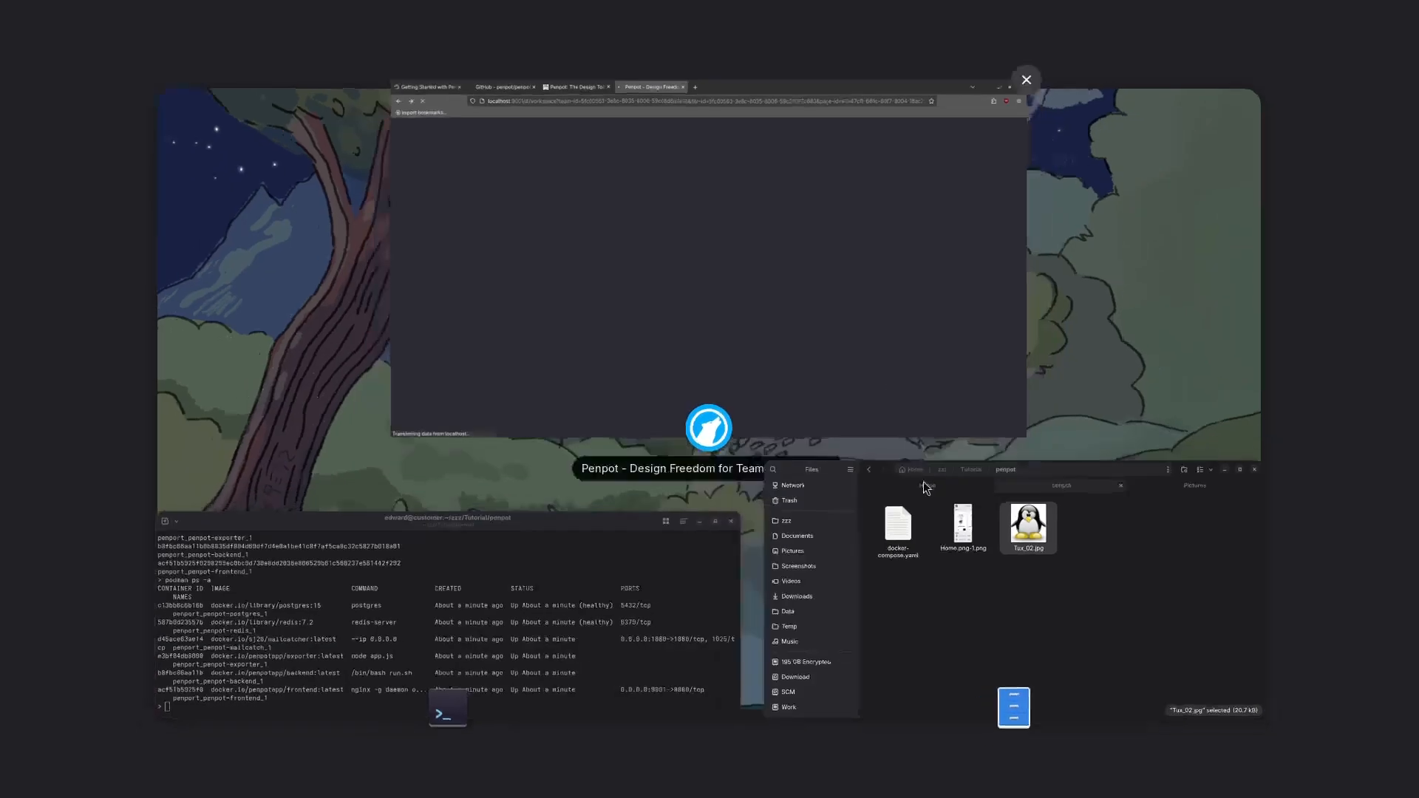
{"action": "left_click", "coordinate": [1014, 591]}
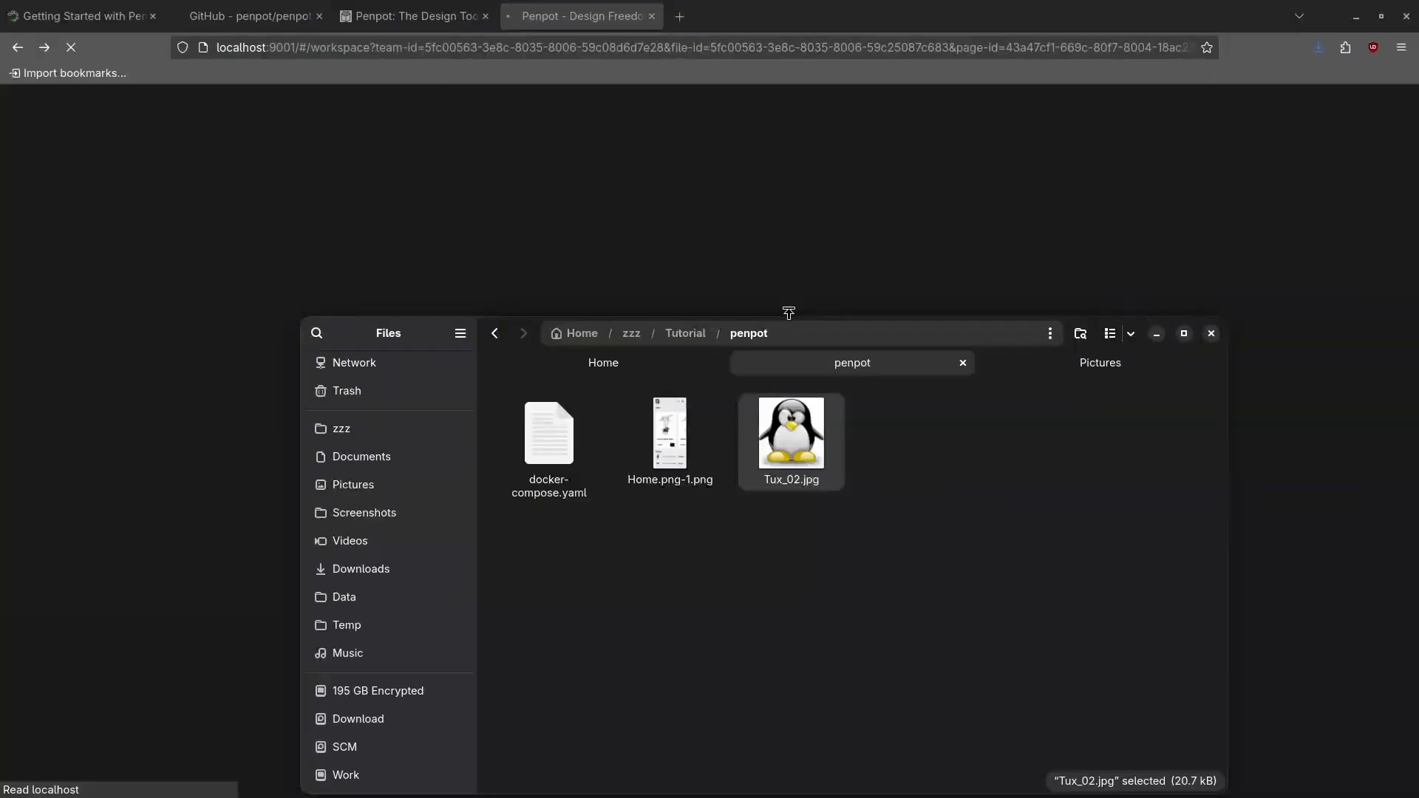
{"action": "left_click_drag", "start_coordinate": [846, 338], "coordinate": [0, 196]}
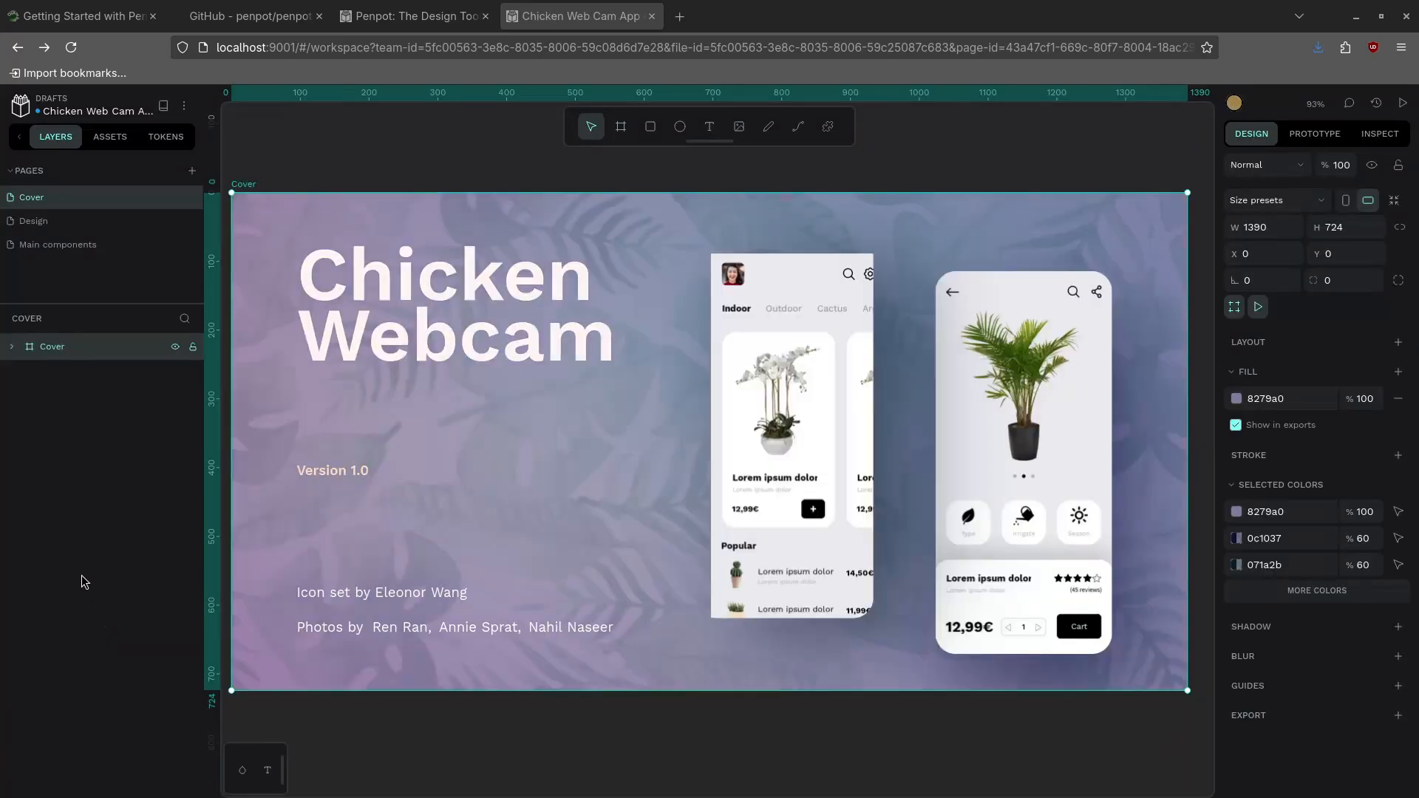
Upload Tux_02.jpg from zzz/Tutorial/penpot as a new local component in Assets
{"action": "left_click", "coordinate": [11, 347]}
{"action": "left_click", "coordinate": [112, 139]}
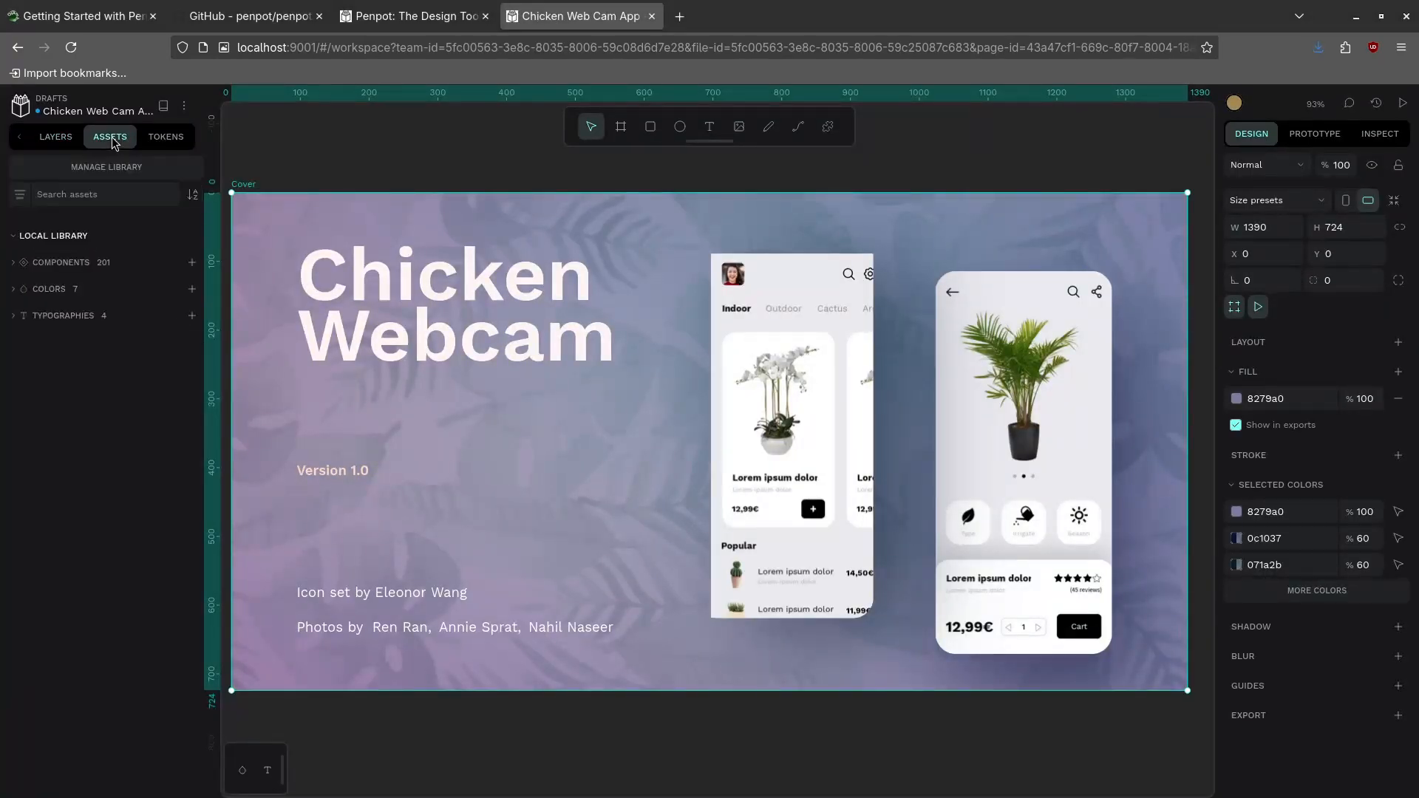
{"action": "left_click", "coordinate": [30, 263]}
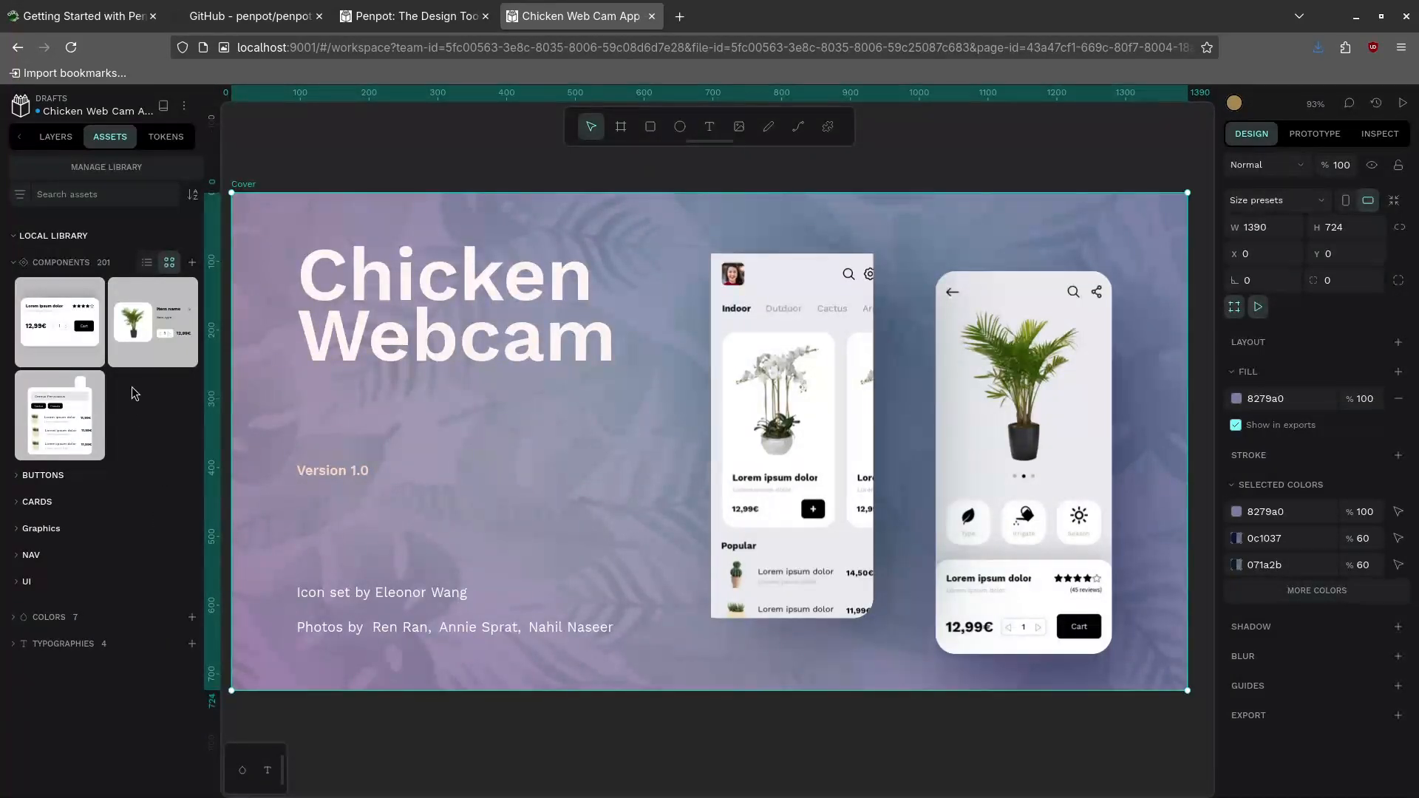
{"action": "left_click", "coordinate": [192, 263]}
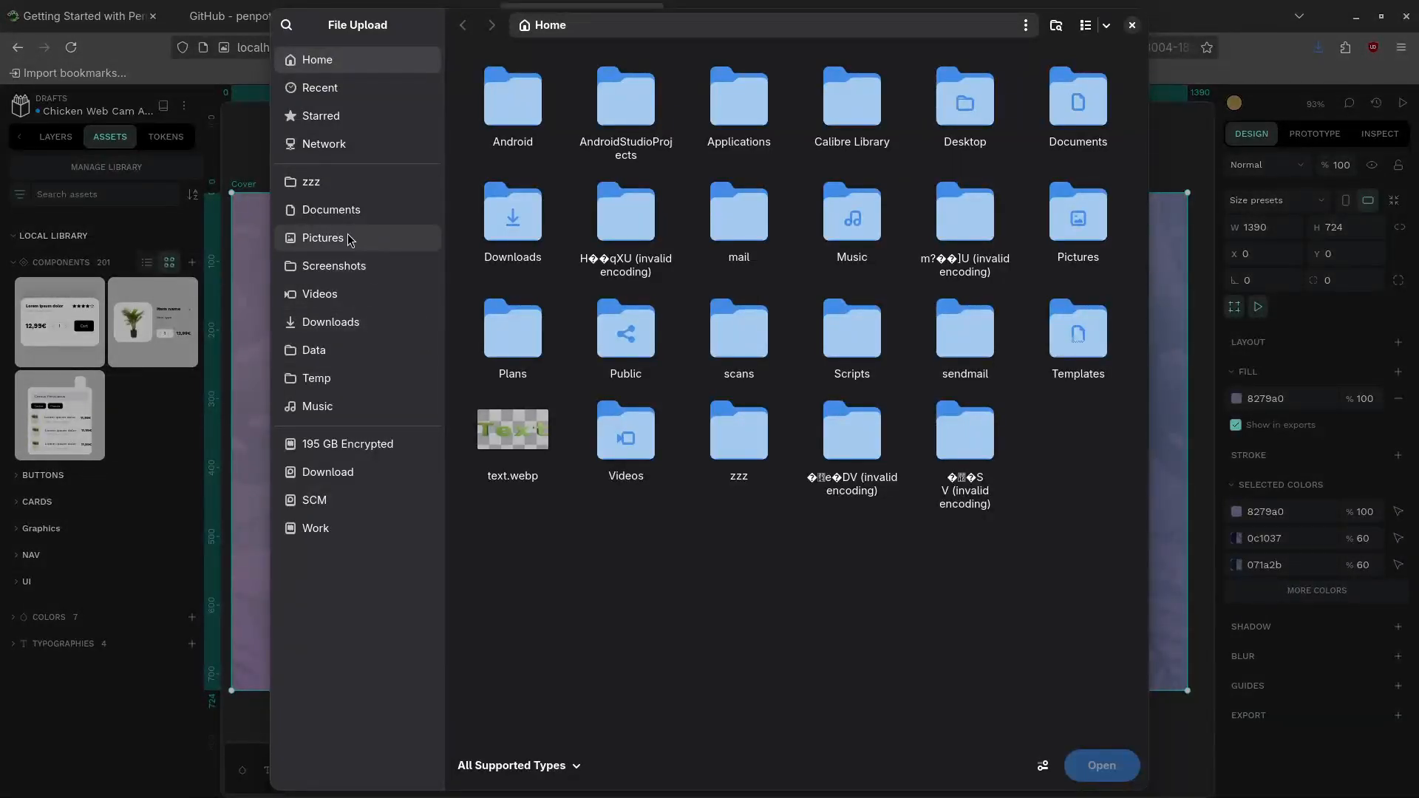
{"action": "left_click", "coordinate": [341, 182]}
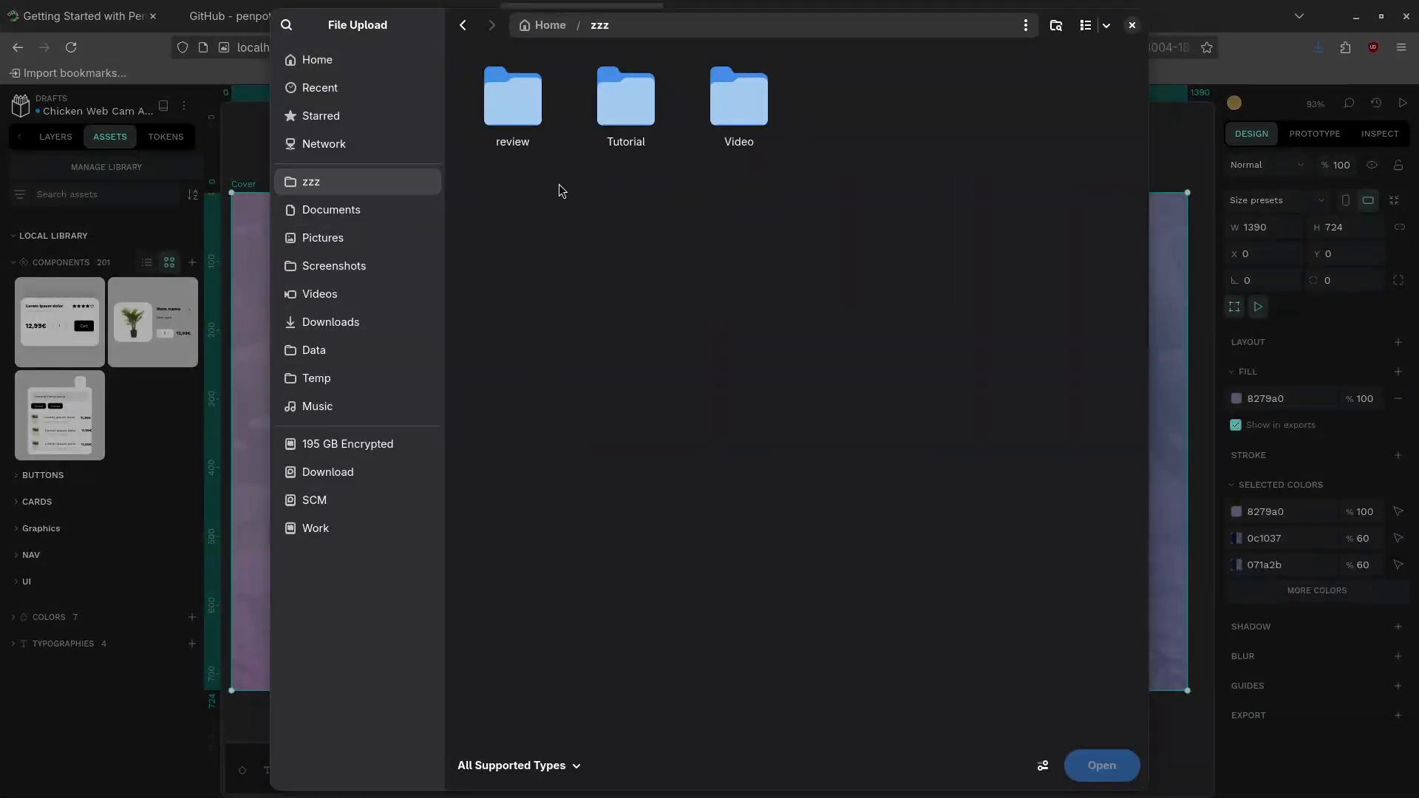
{"action": "double_click", "coordinate": [626, 100]}
{"action": "double_click", "coordinate": [538, 545]}
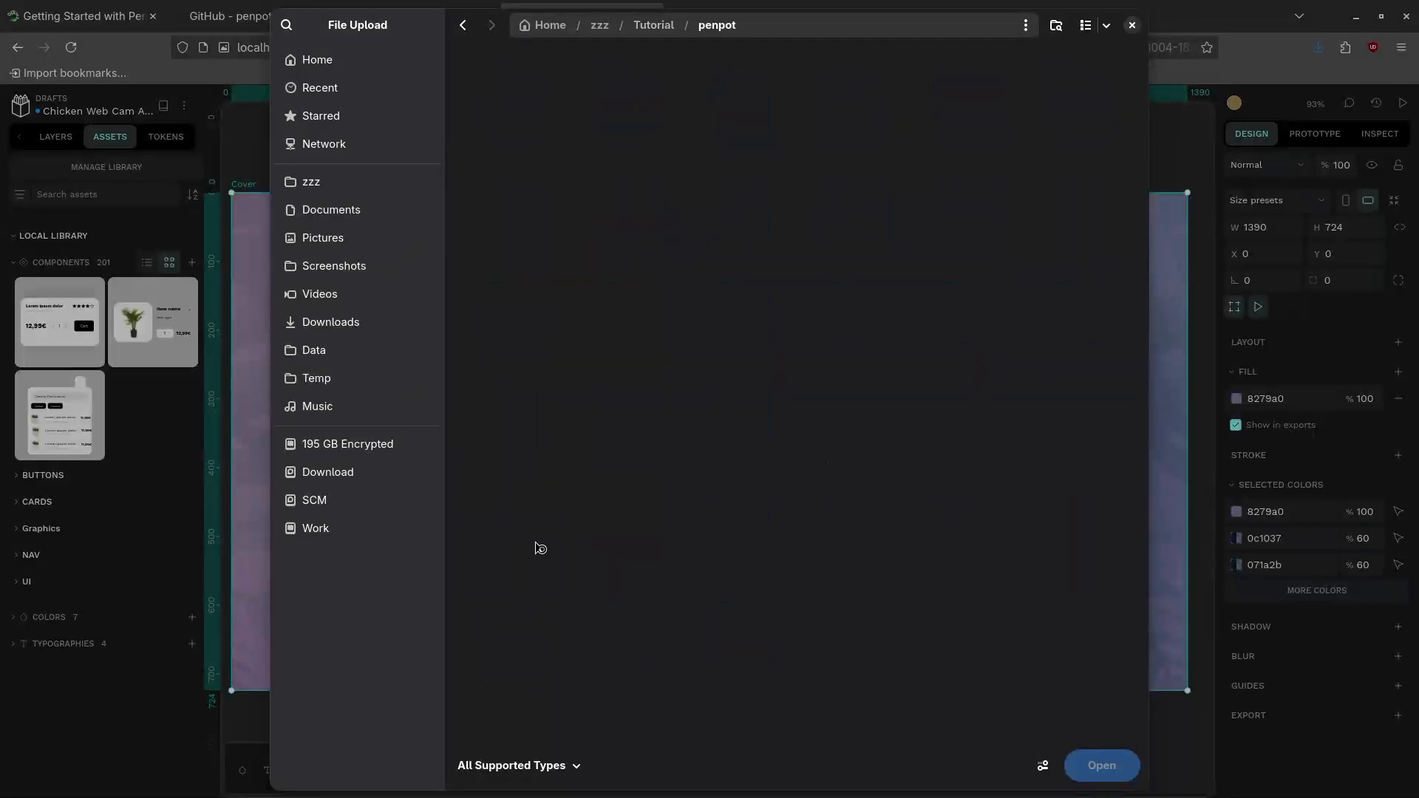
{"action": "left_click", "coordinate": [643, 111]}
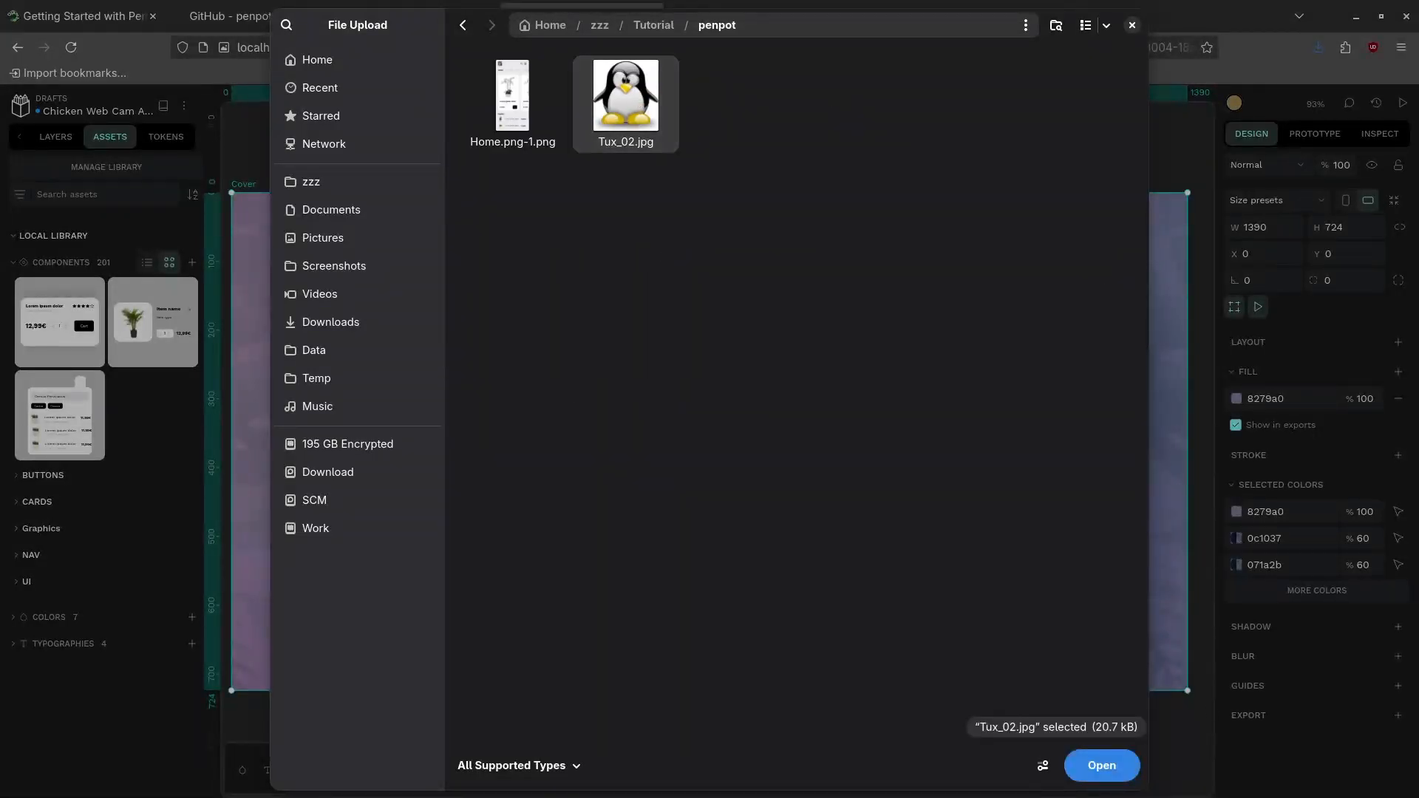
{"action": "left_click", "coordinate": [1090, 768]}
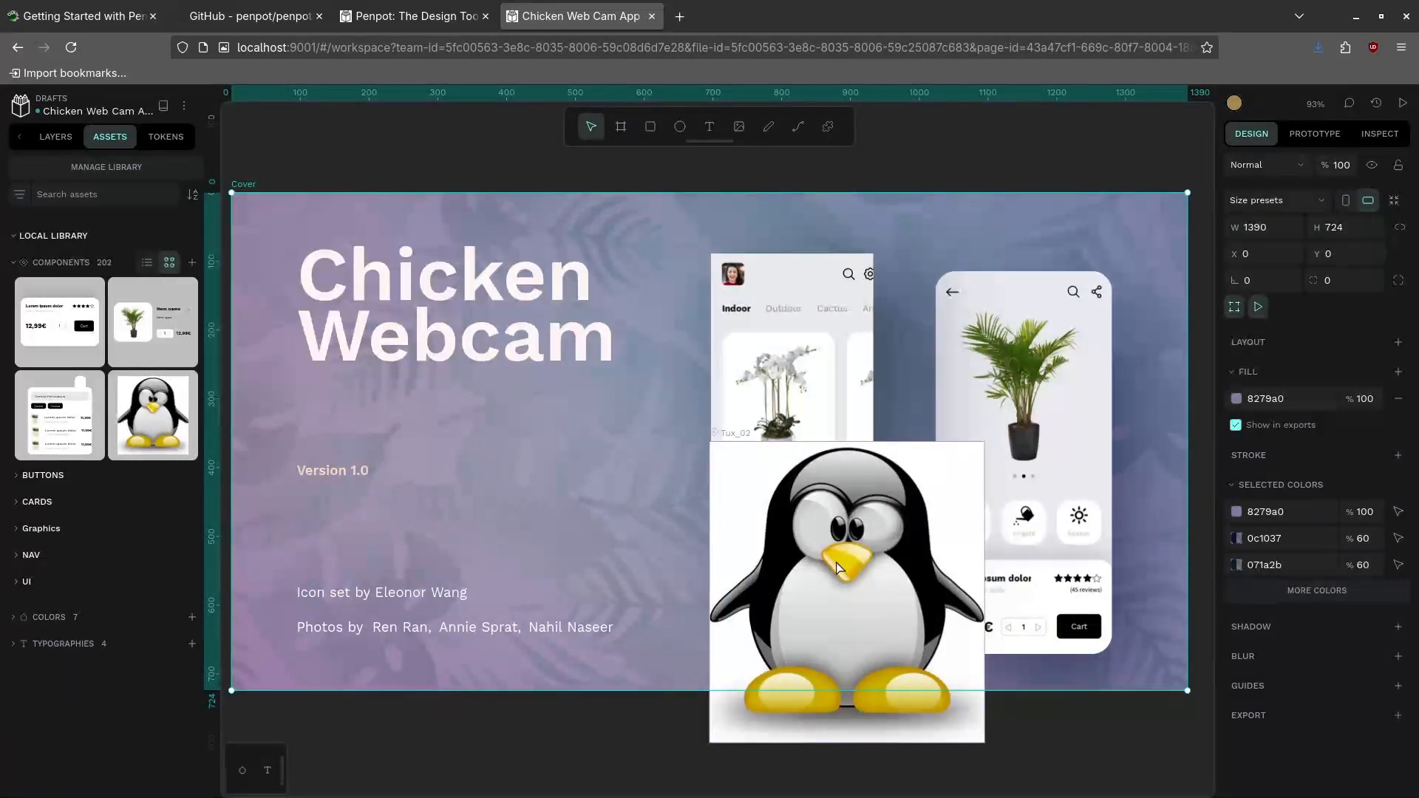
Undo the accidental nesting, then move Tux_02 to Y 89 and resize it to 239 × 530
{"action": "left_click_drag", "start_coordinate": [837, 561], "coordinate": [847, 619]}
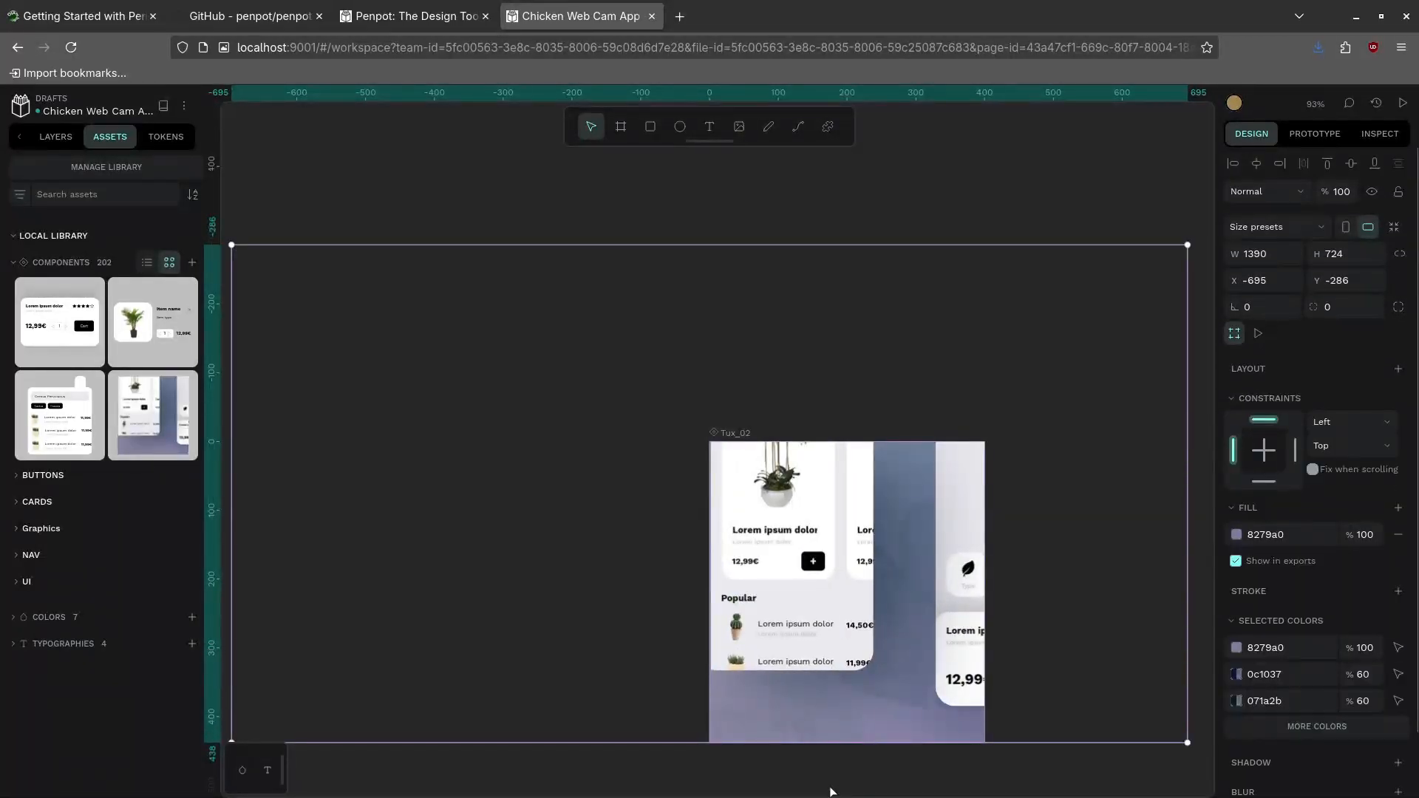
{"action": "left_click", "coordinate": [832, 791]}
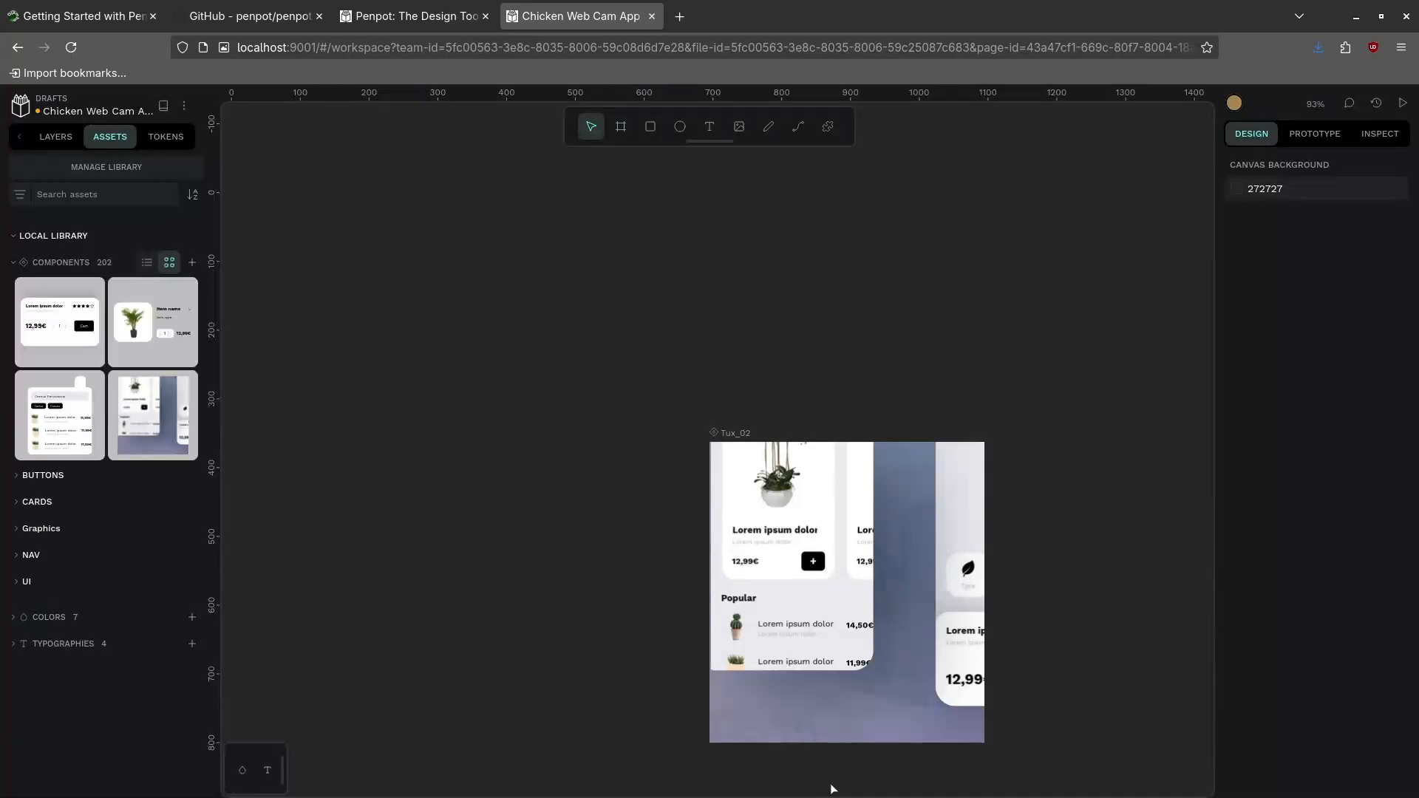
{"action": "key", "text": "ctrl+z"}
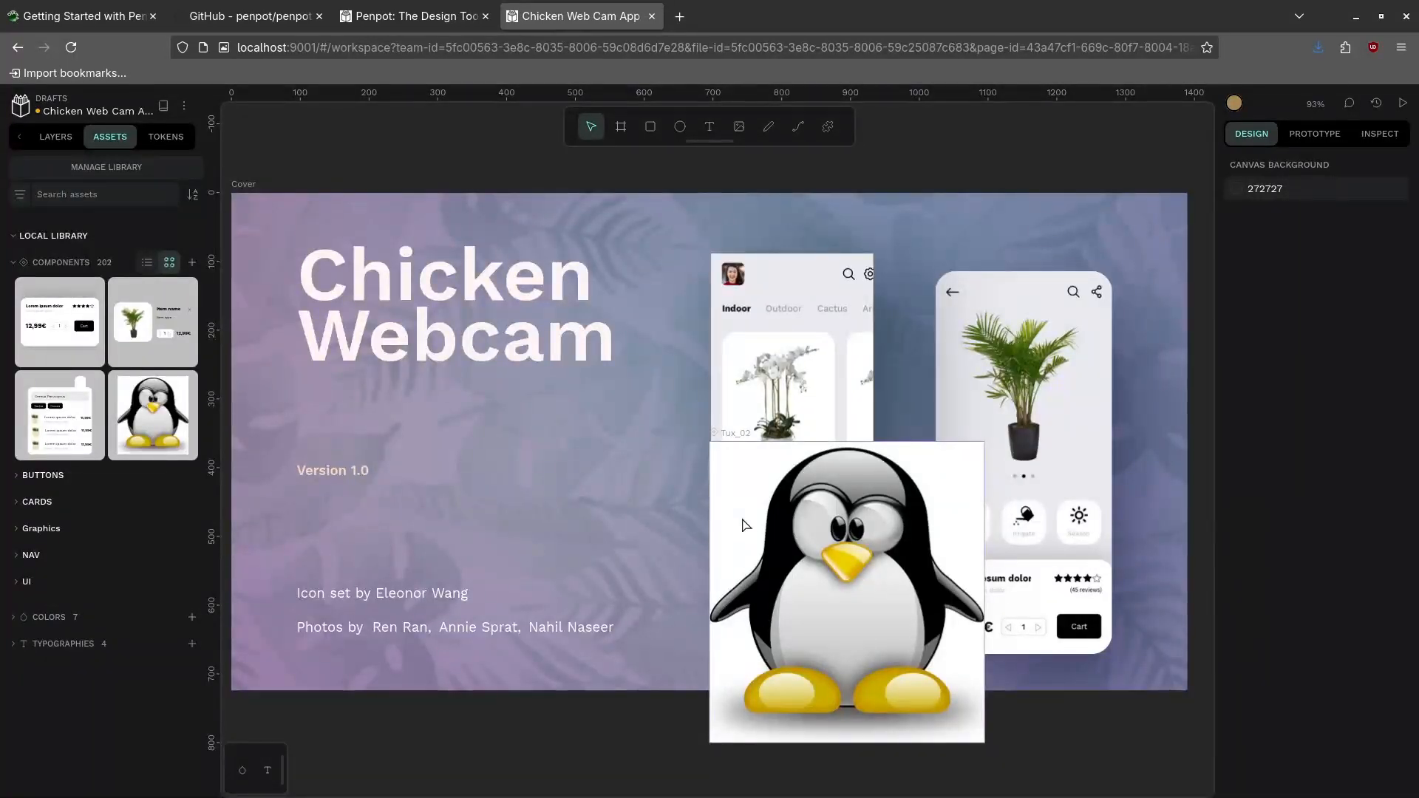
{"action": "left_click", "coordinate": [745, 525]}
{"action": "left_click_drag", "start_coordinate": [754, 505], "coordinate": [746, 335]}
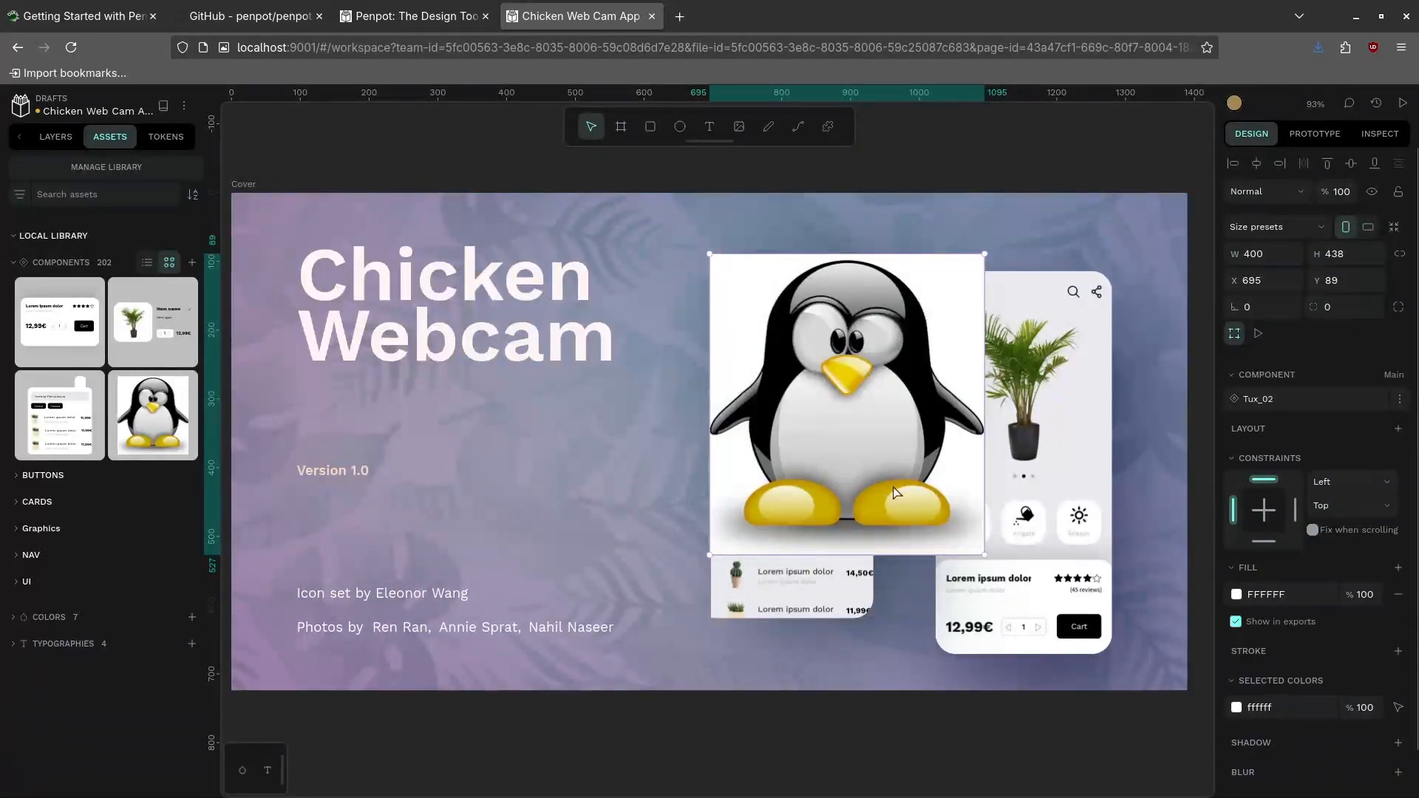
{"action": "left_click_drag", "start_coordinate": [984, 554], "coordinate": [869, 618]}
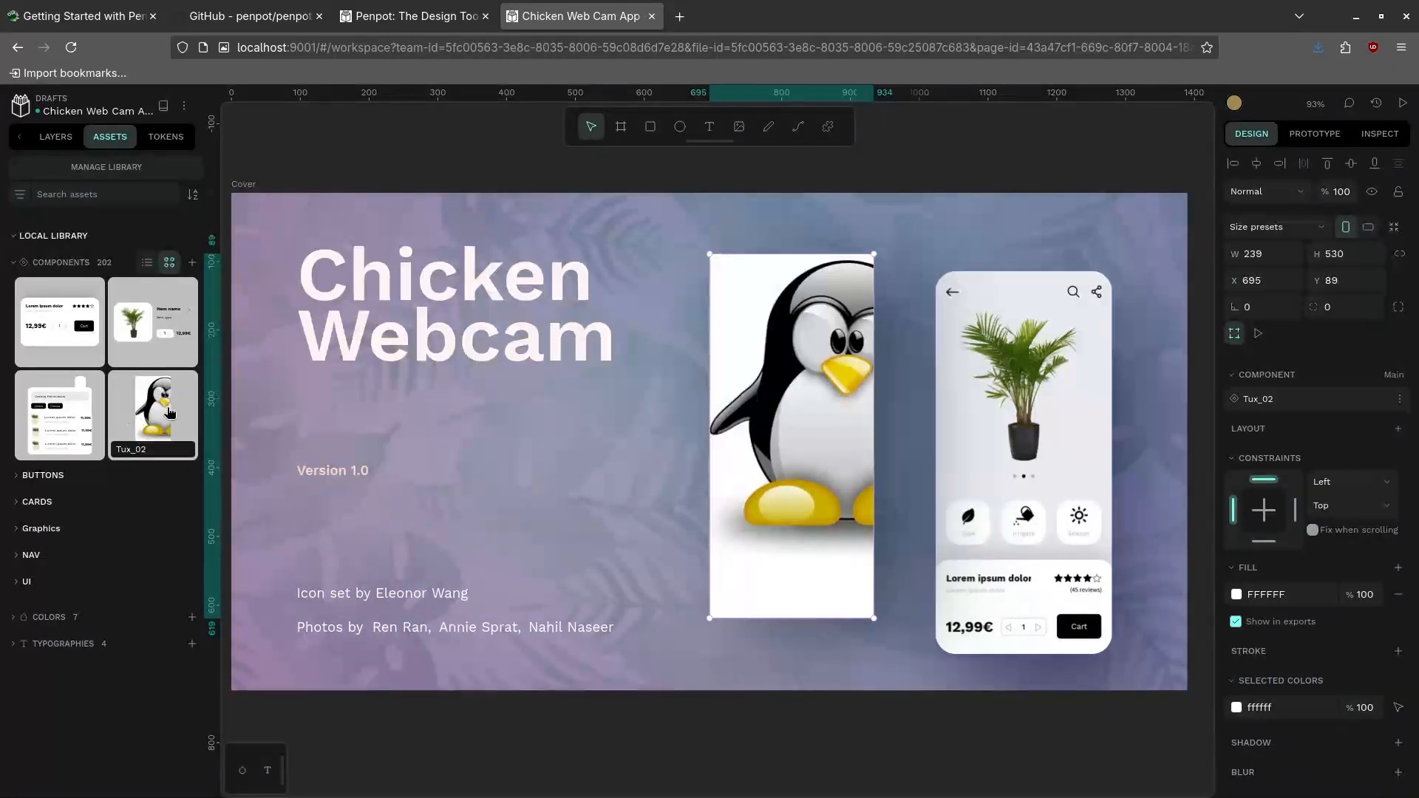
{"action": "right_click", "coordinate": [791, 407]}
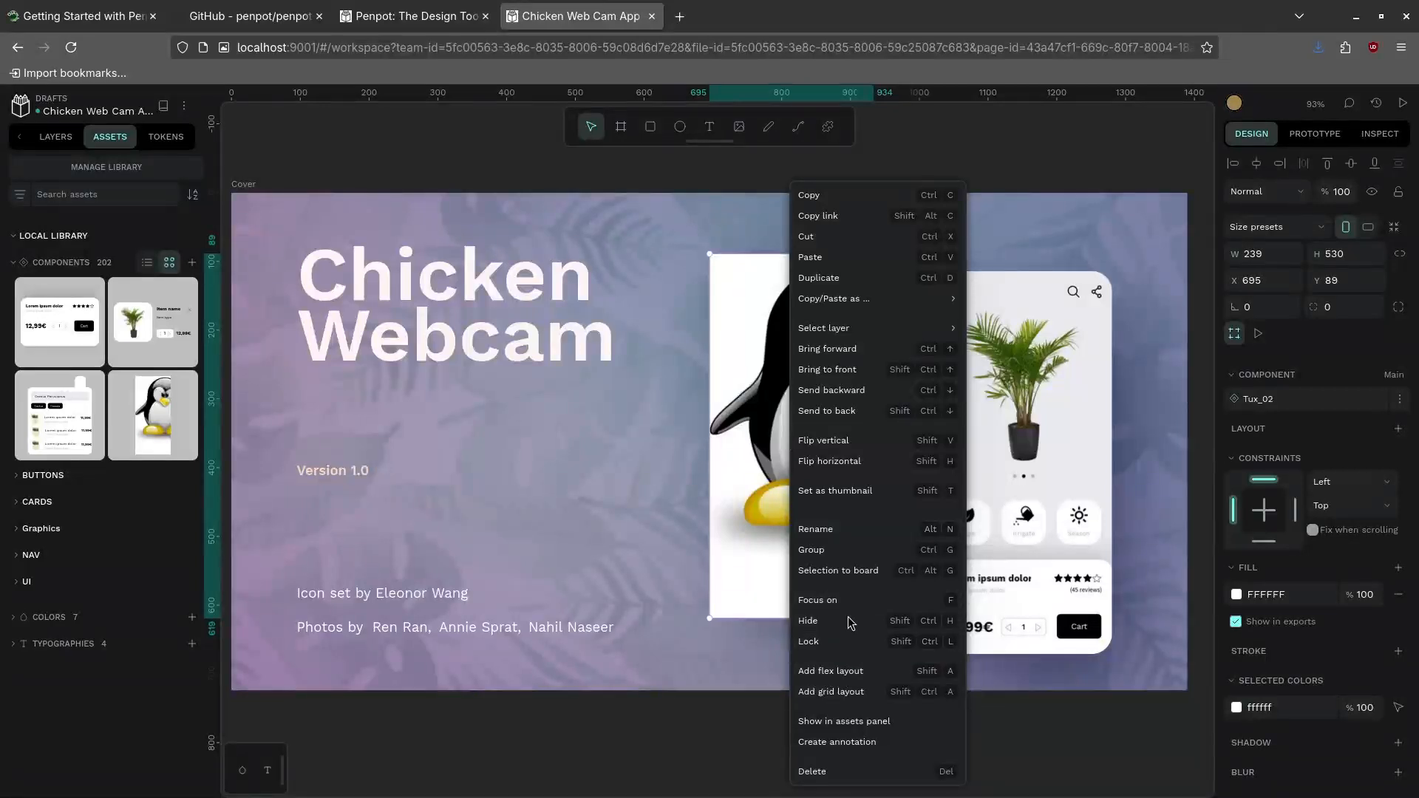
{"action": "mouse_move", "coordinate": [839, 298]}
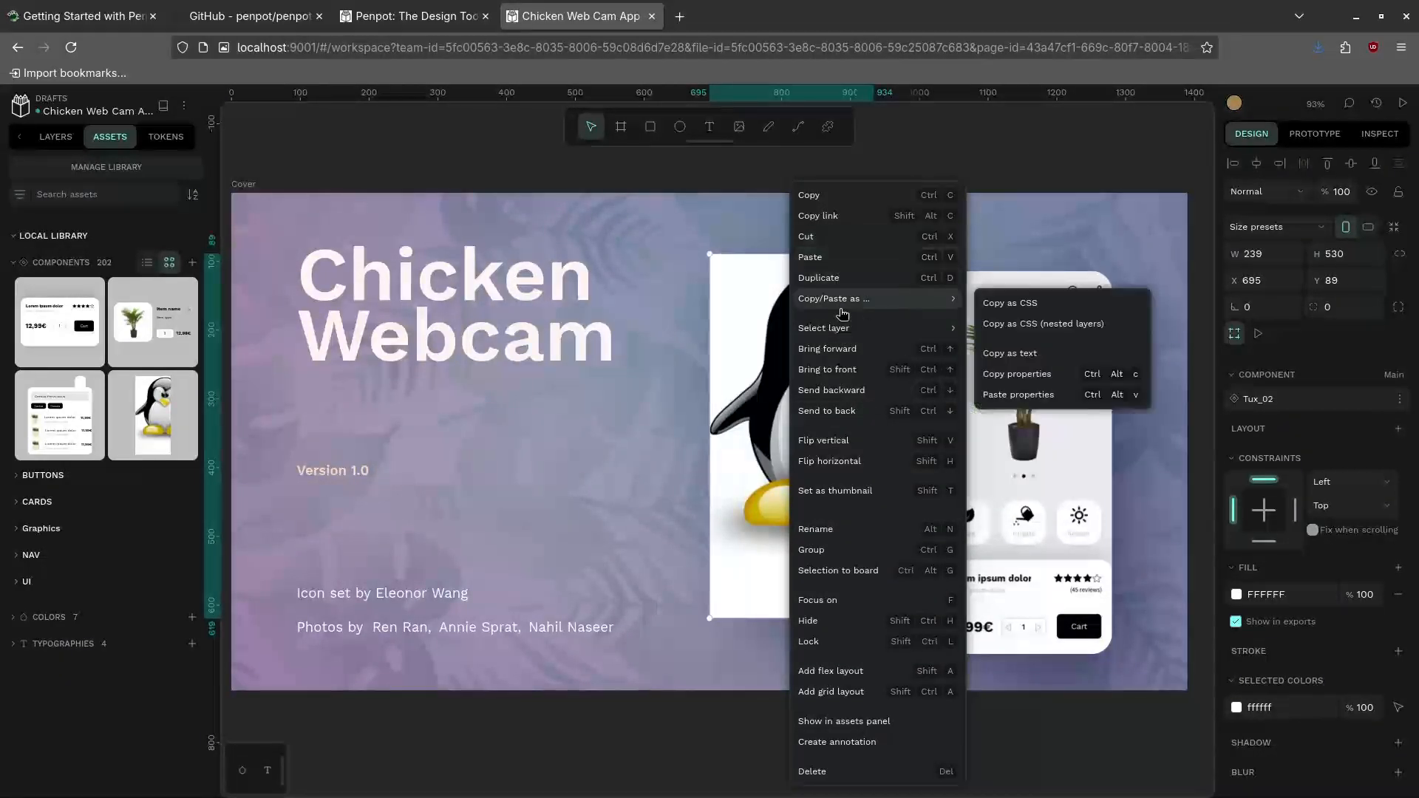
{"action": "mouse_move", "coordinate": [850, 336]}
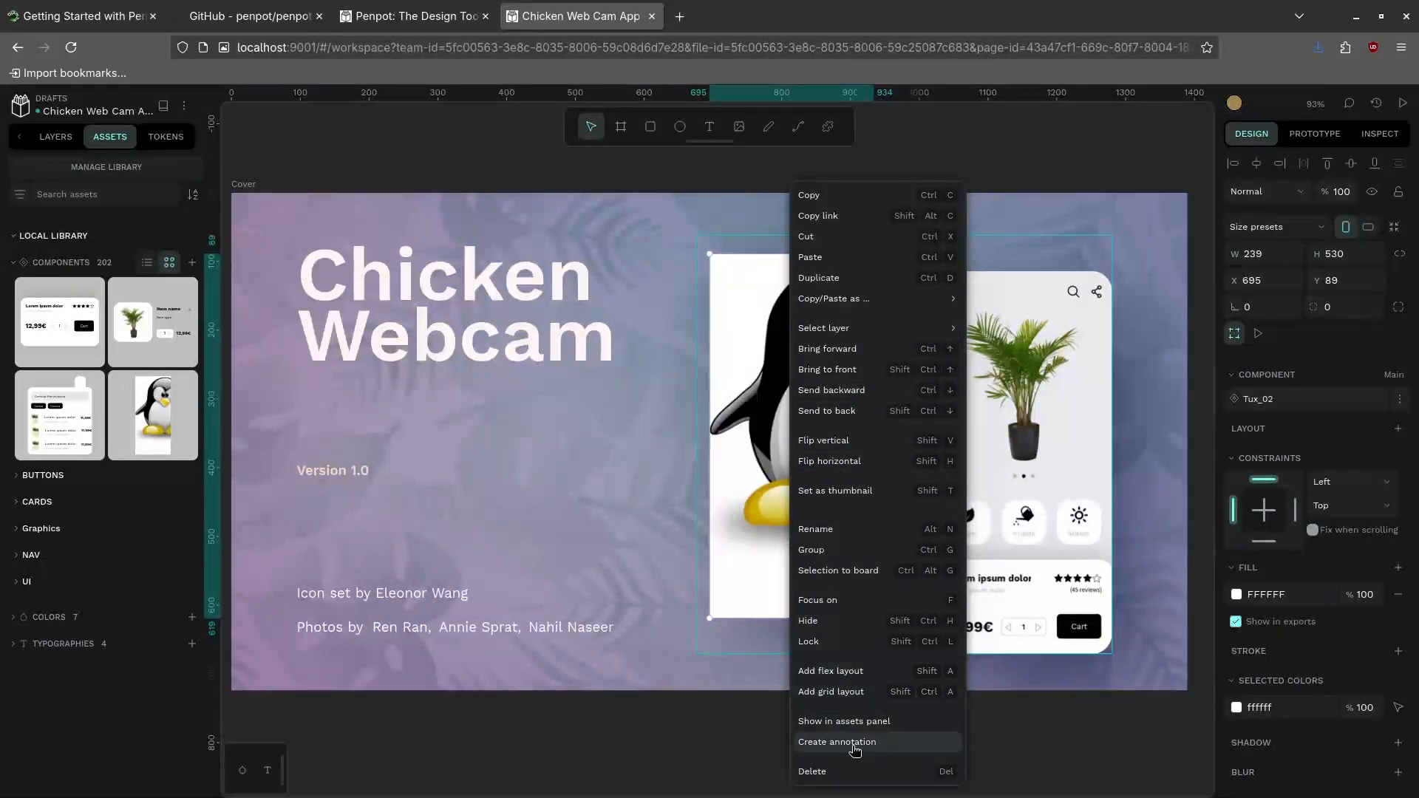
{"action": "left_click", "coordinate": [742, 436]}
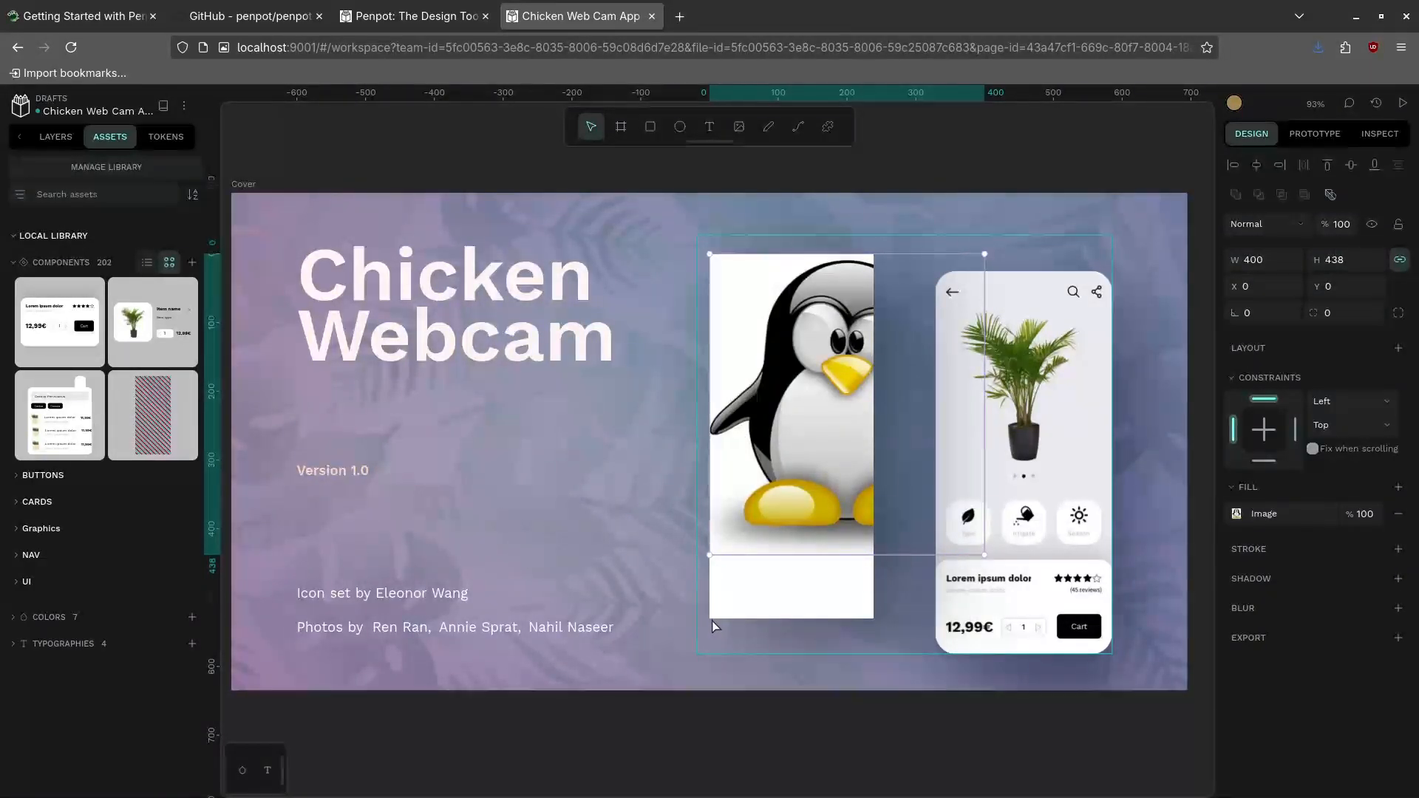
{"action": "left_click", "coordinate": [730, 584]}
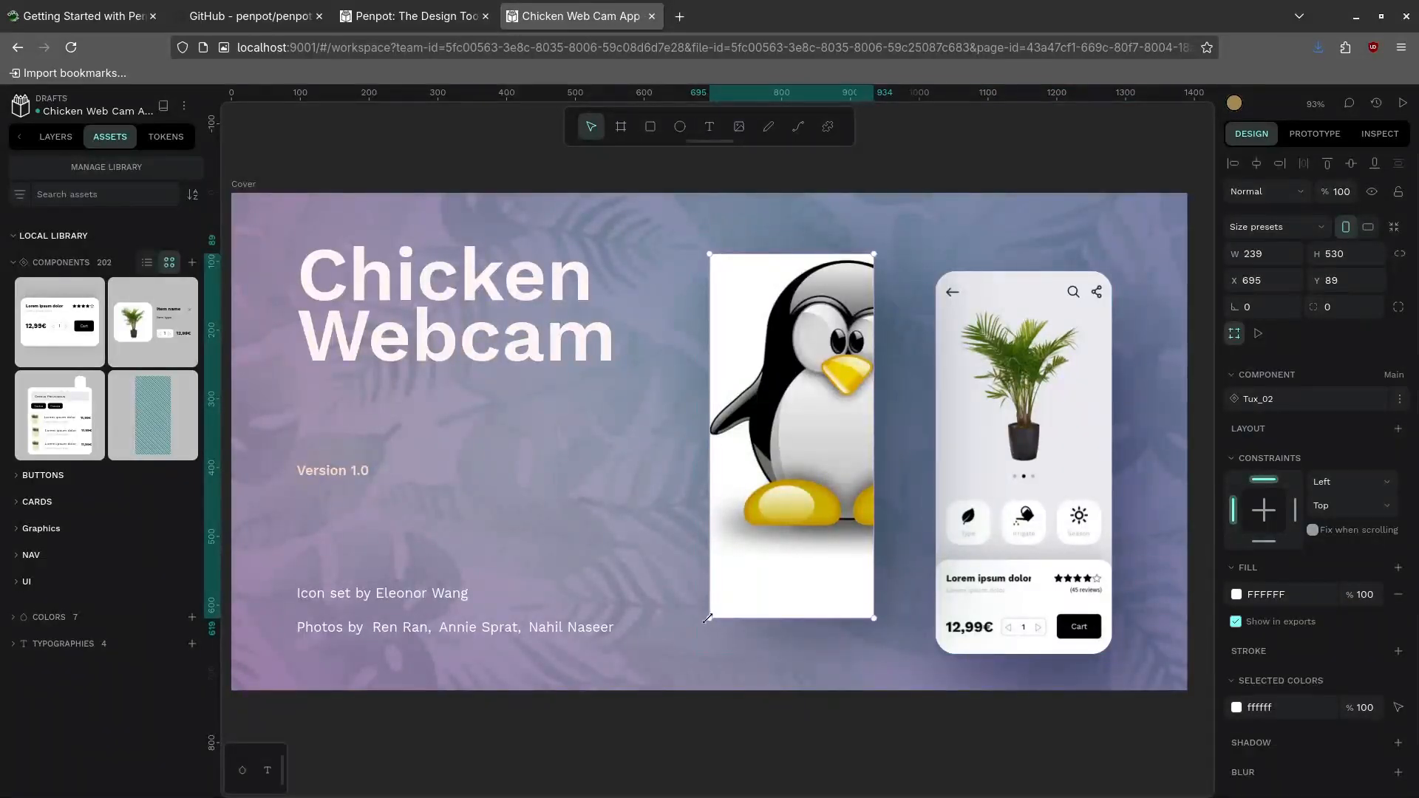
{"action": "mouse_move", "coordinate": [706, 618]}
{"action": "left_mouse_down"}
{"action": "mouse_move", "coordinate": [645, 677]}
{"action": "mouse_move", "coordinate": [699, 596]}
{"action": "mouse_move", "coordinate": [602, 618]}
{"action": "mouse_move", "coordinate": [707, 621]}
{"action": "left_mouse_up"}
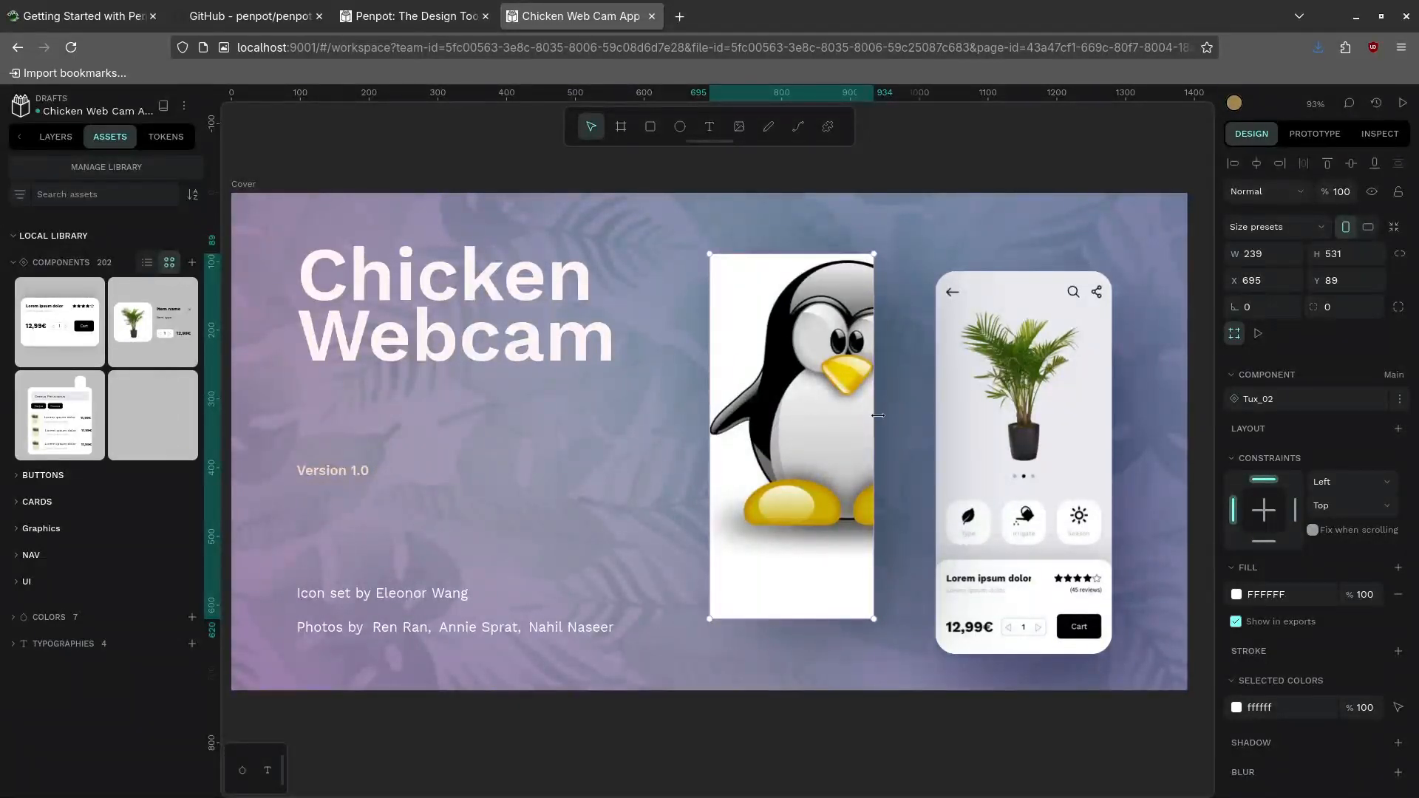
{"action": "left_click", "coordinate": [1018, 376]}
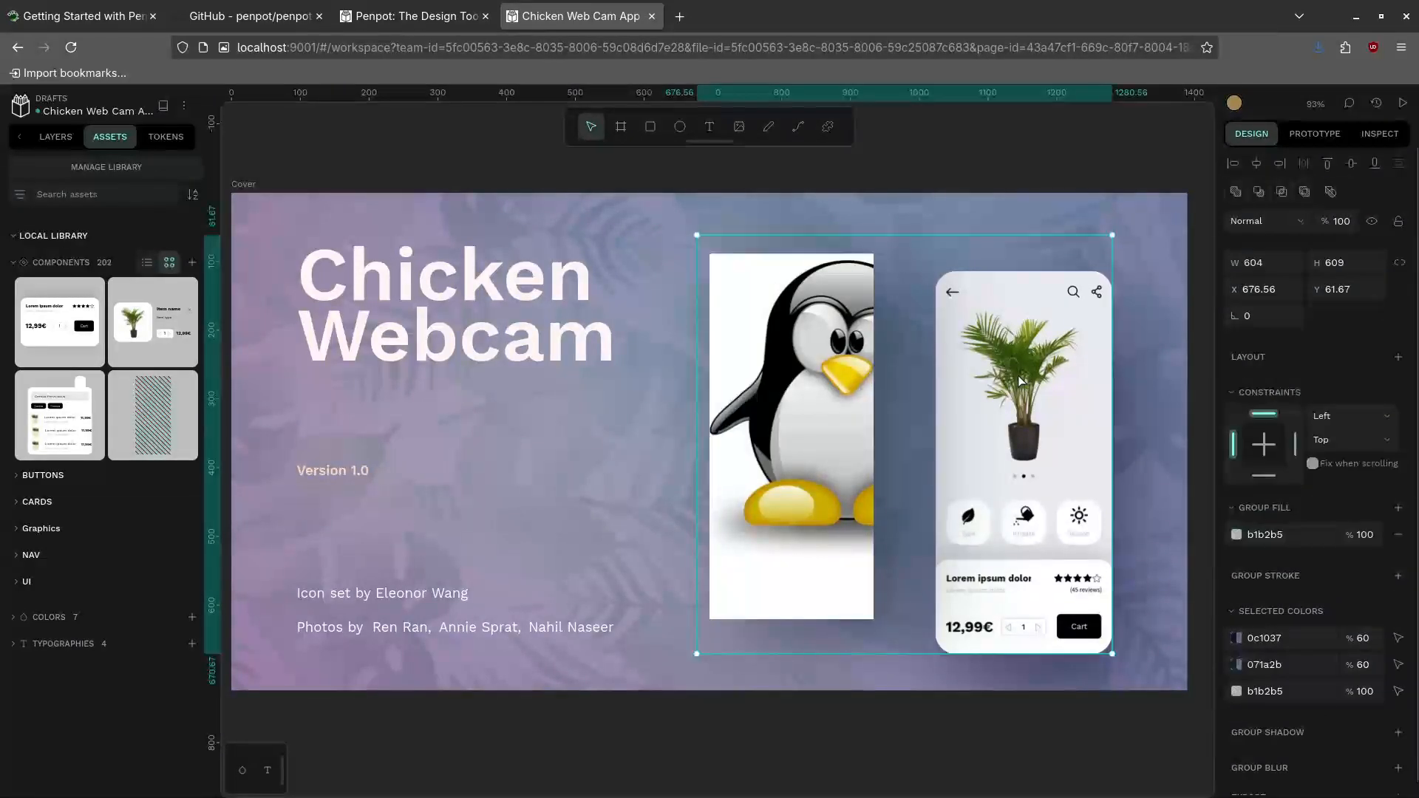
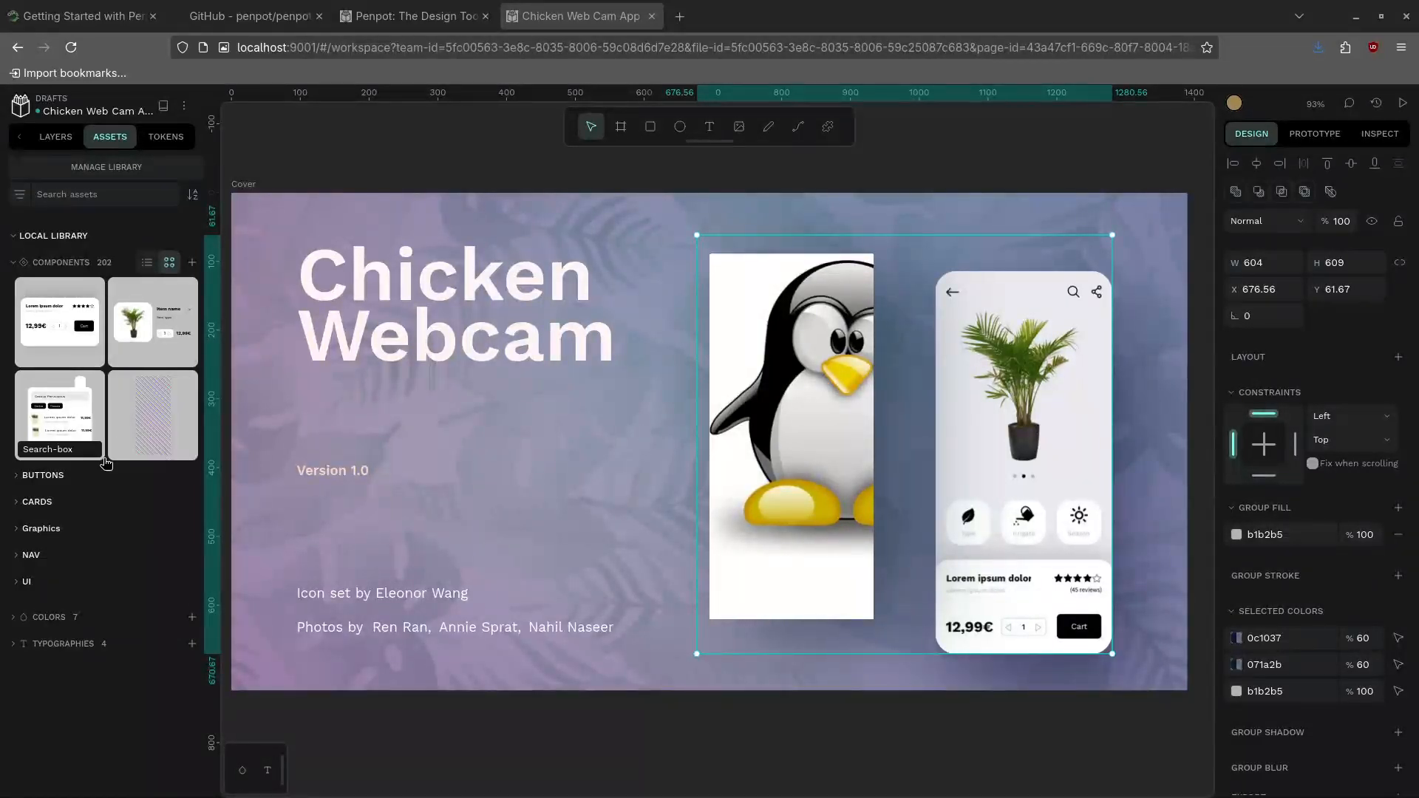
Open Penpot's image upload window on the Tutorial/penpot folder
{"action": "left_click", "coordinate": [192, 264]}
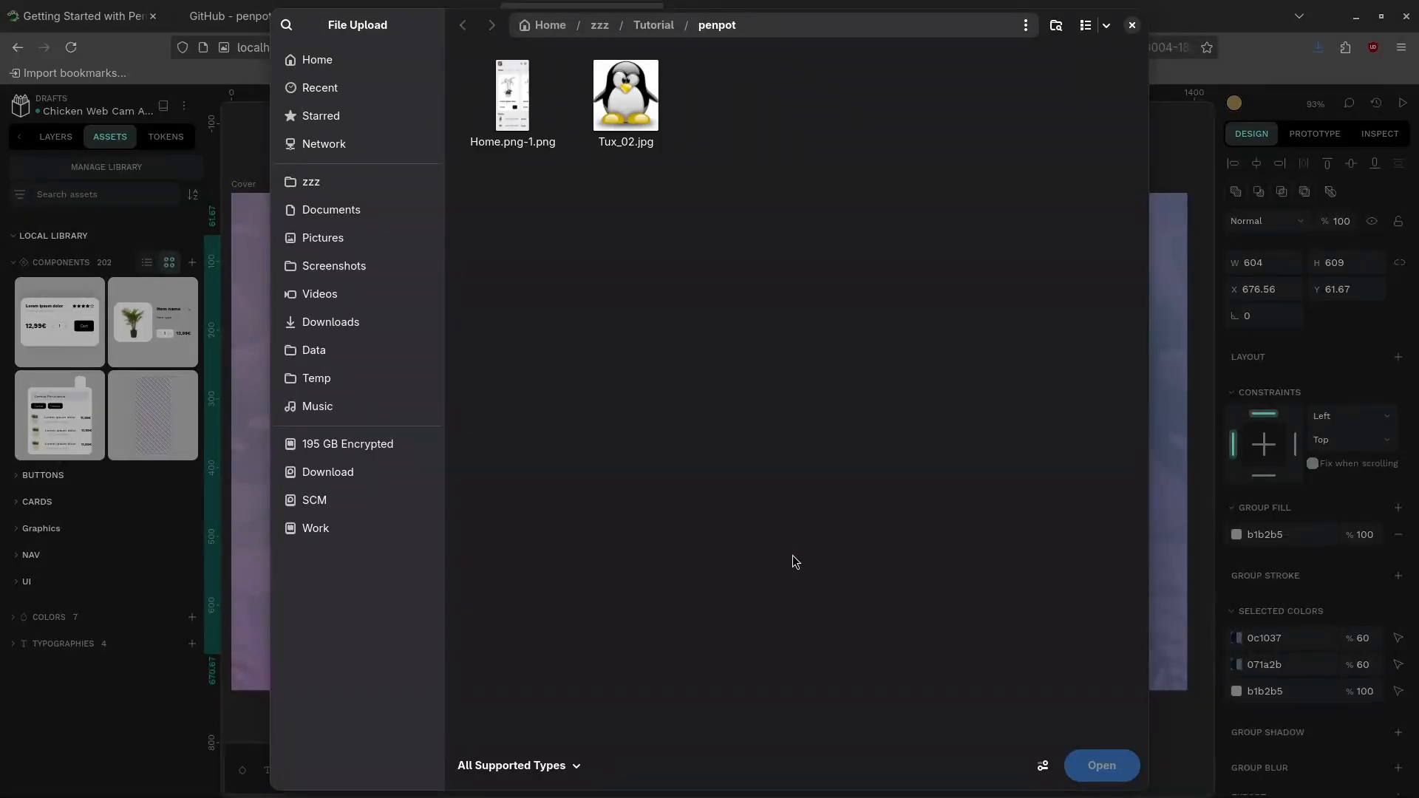
Try adding video-pan-0001-0300.mp4 as an image, which is rejected, then show the Layers panel
{"action": "left_click", "coordinate": [574, 766]}
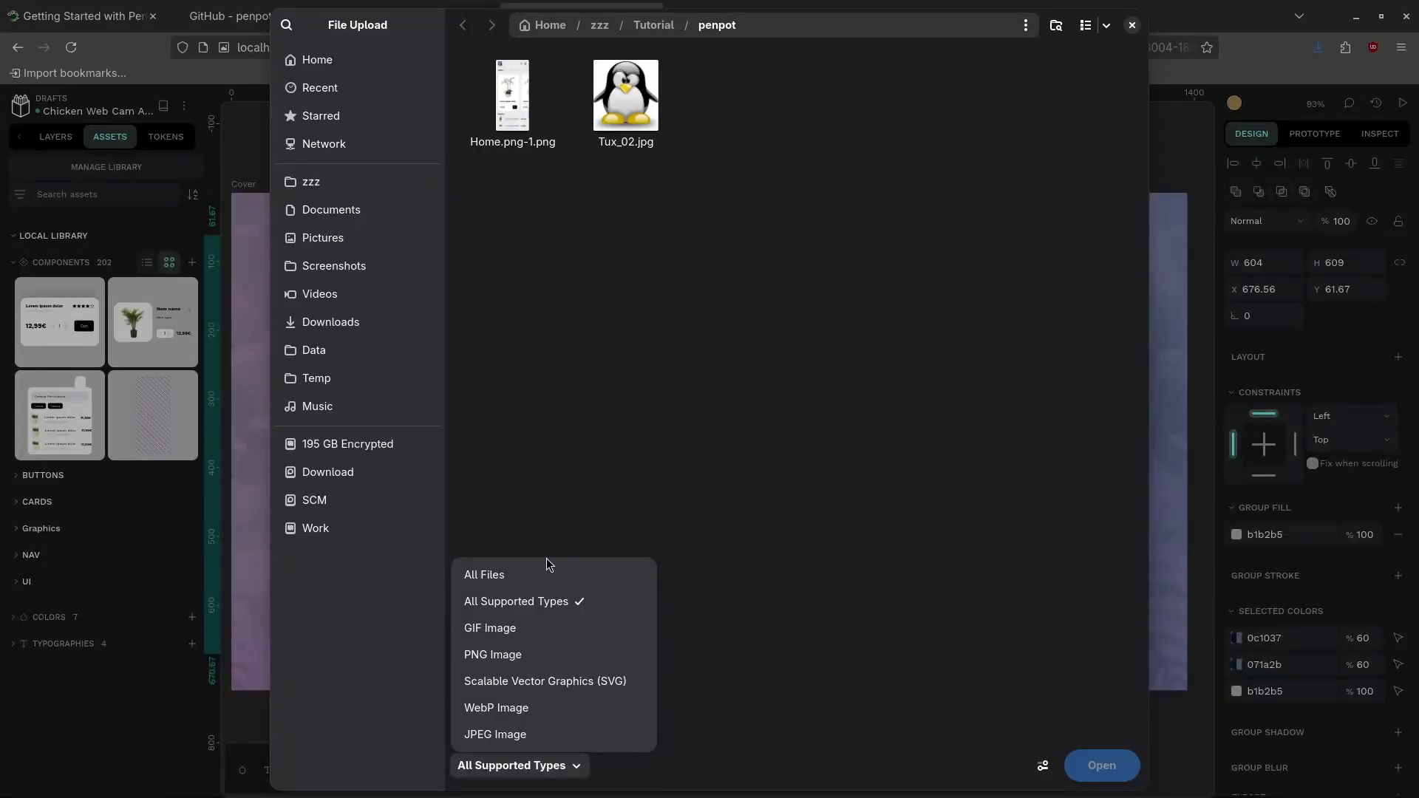
{"action": "left_click", "coordinate": [534, 574]}
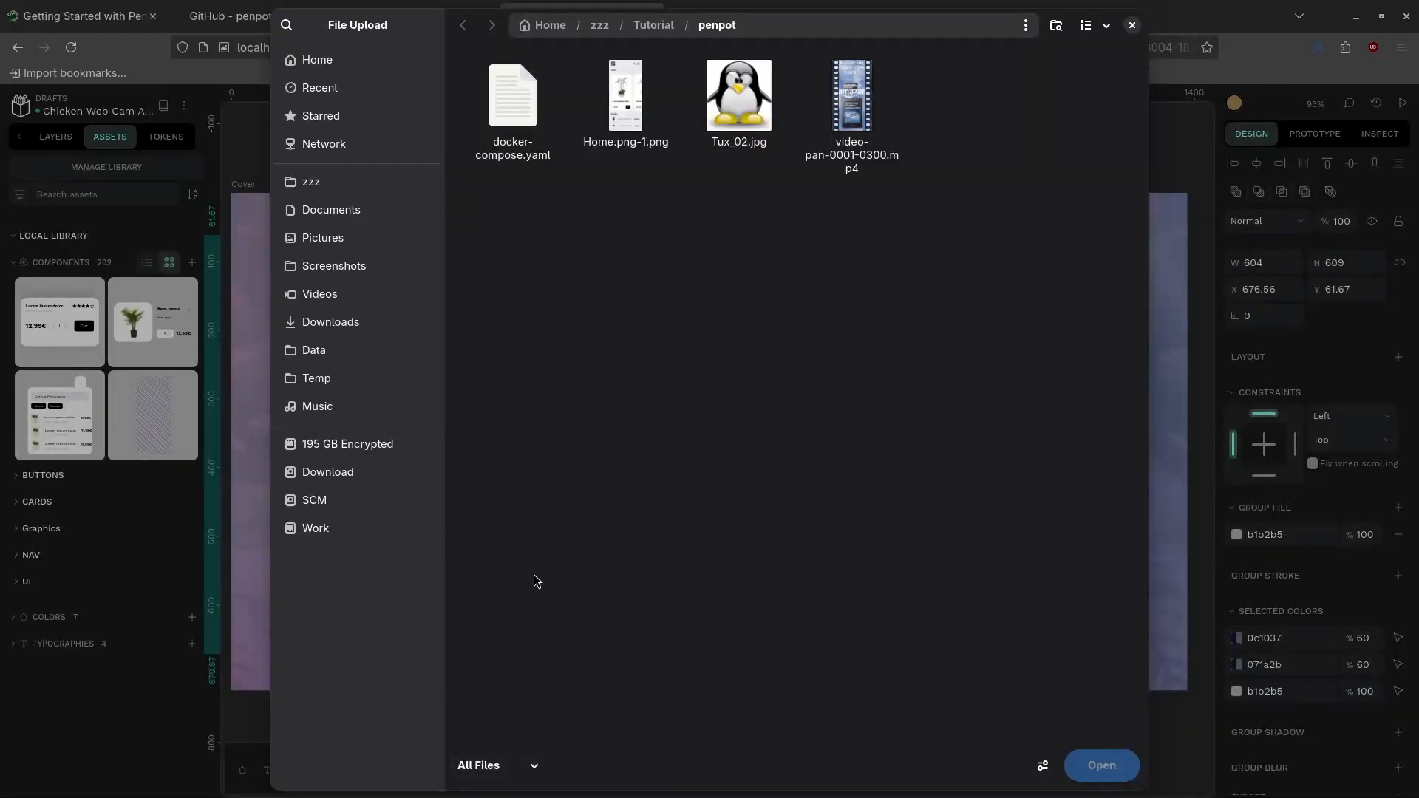
{"action": "left_click", "coordinate": [851, 109]}
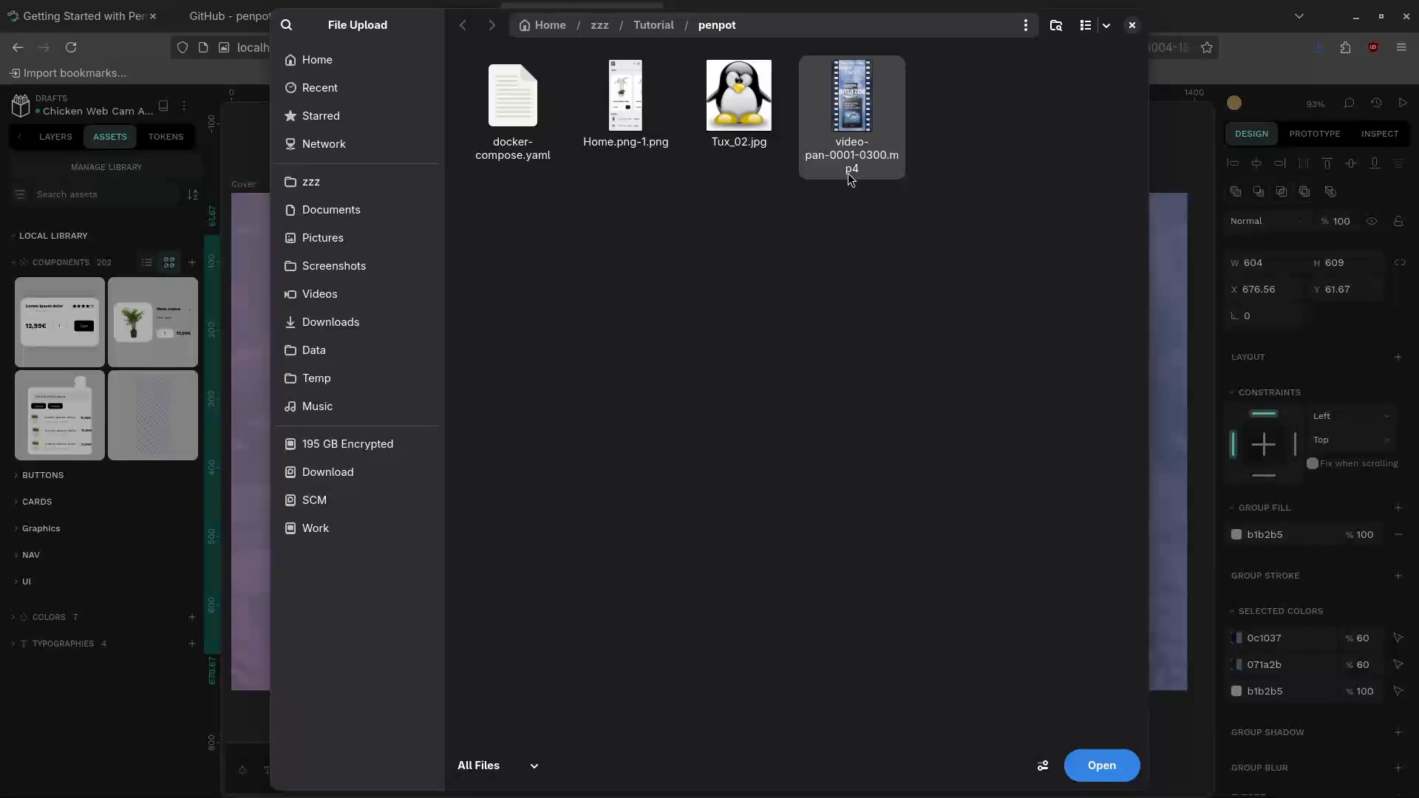
{"action": "left_click", "coordinate": [1113, 776]}
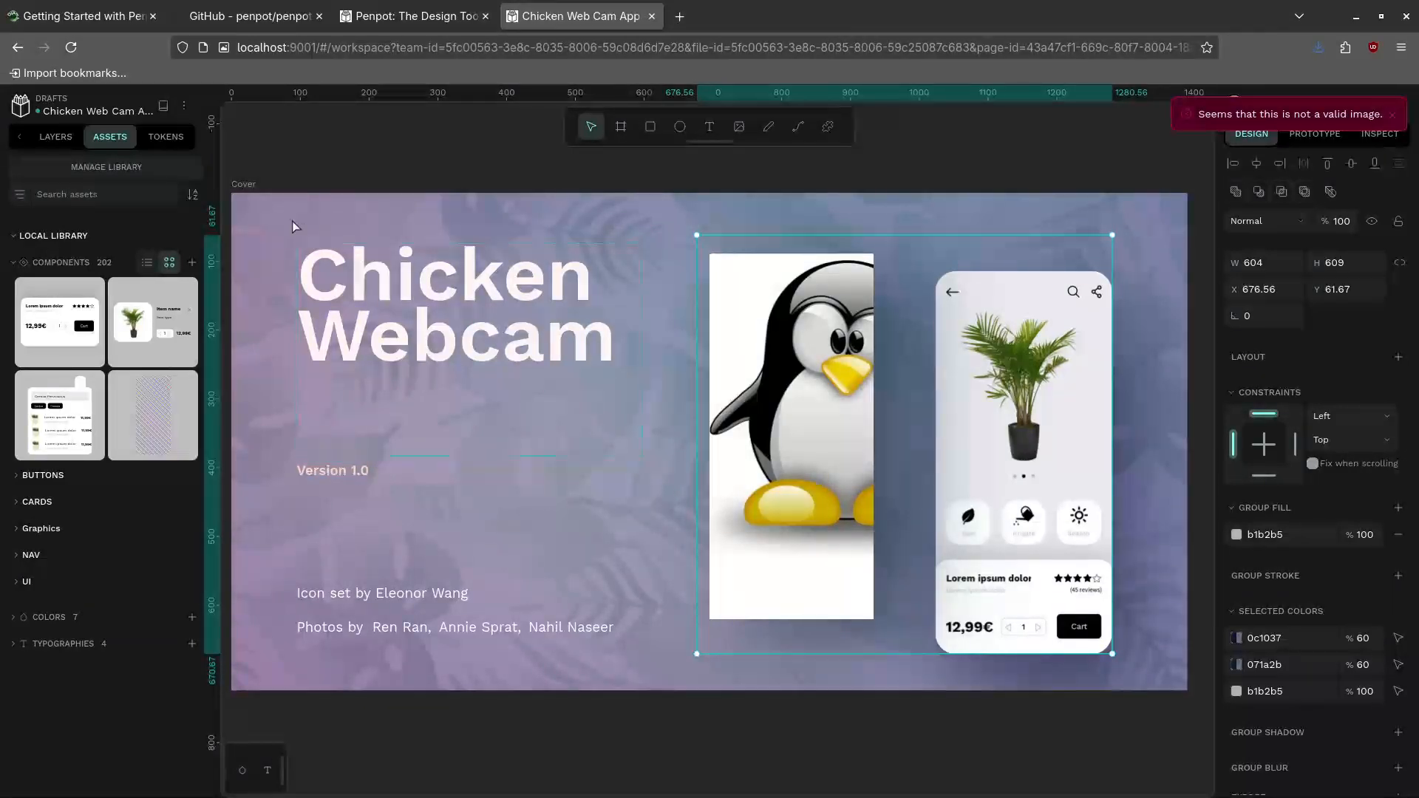
{"action": "left_click", "coordinate": [56, 138]}
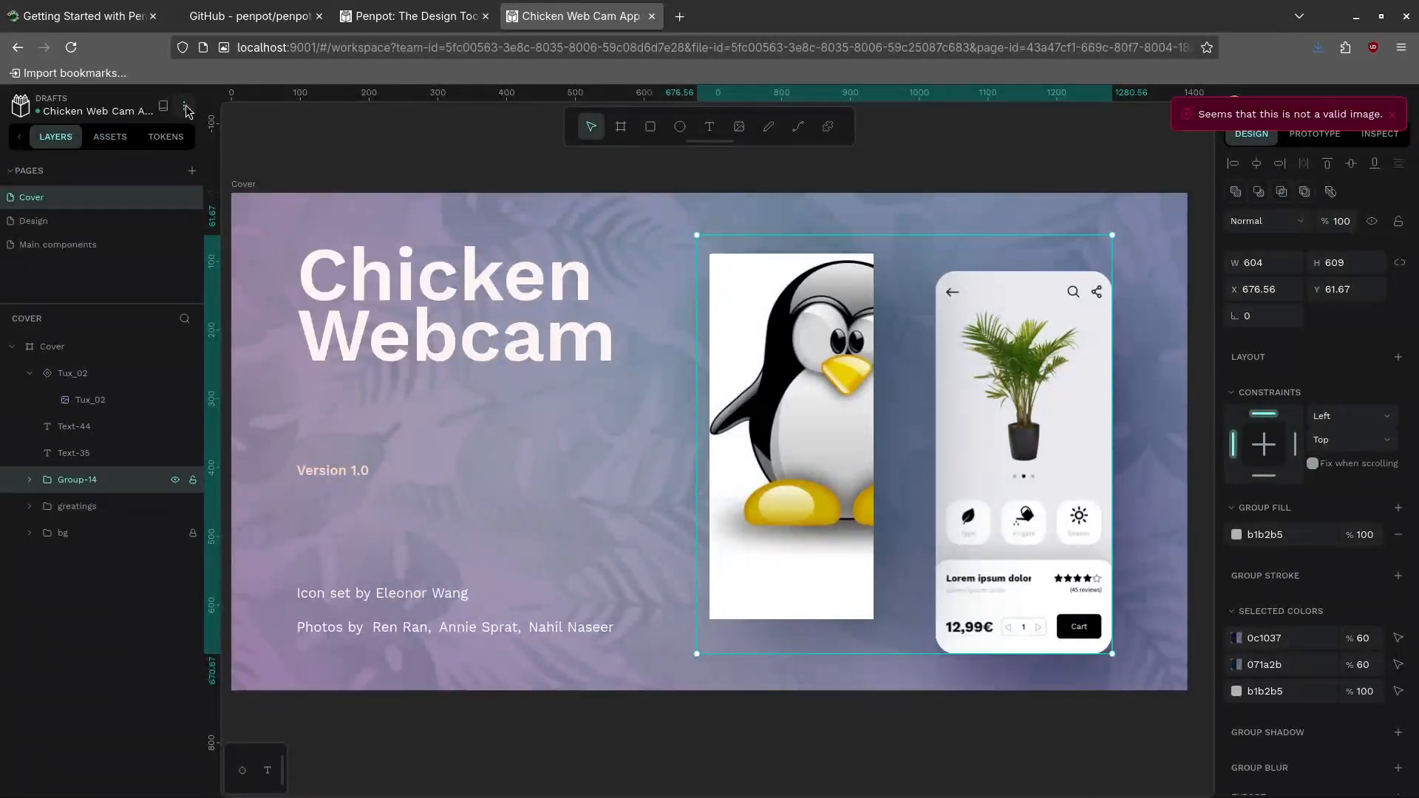
Deselect the group, view the File > Export options without exporting, then reopen the File menu
{"action": "left_click", "coordinate": [382, 217]}
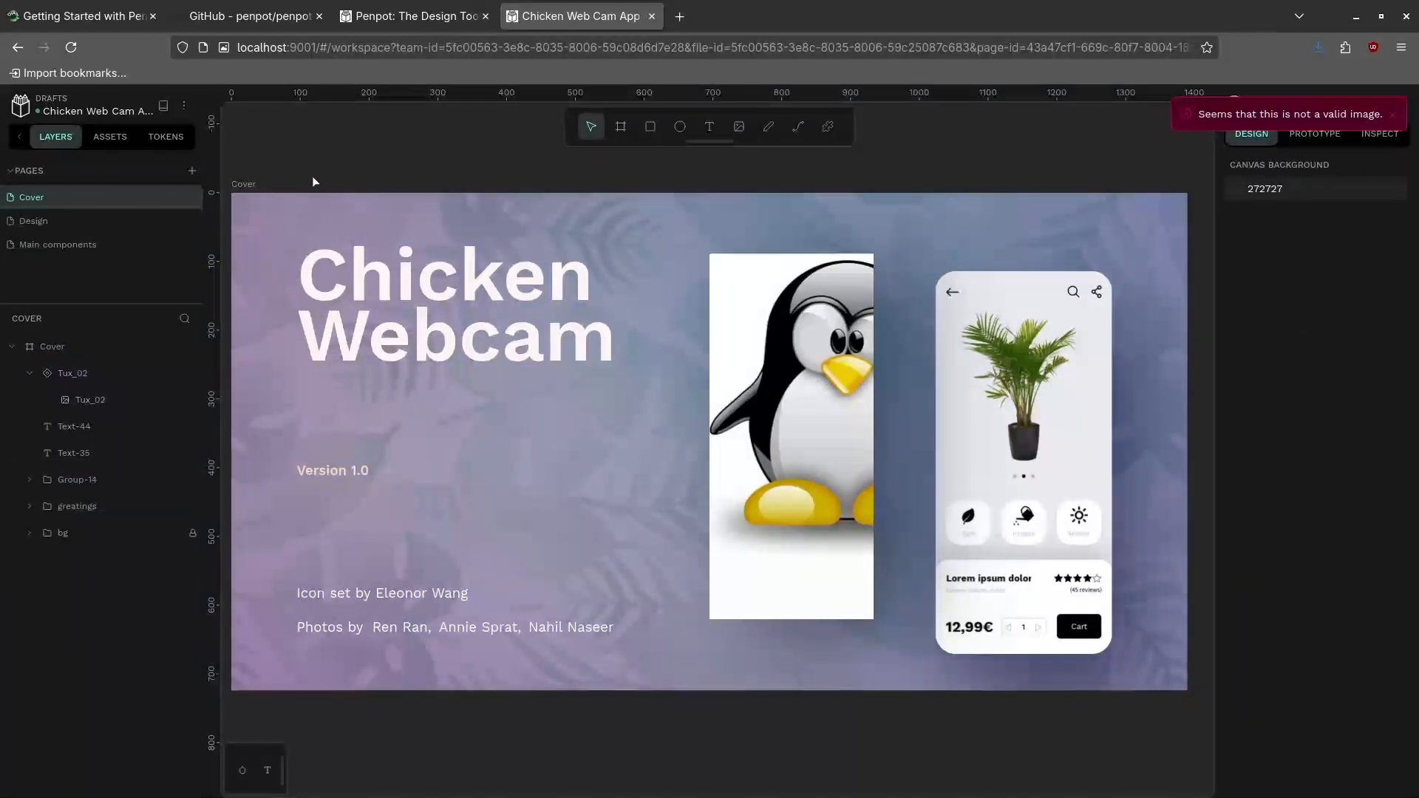
{"action": "left_click", "coordinate": [184, 105]}
{"action": "mouse_move", "coordinate": [309, 229]}
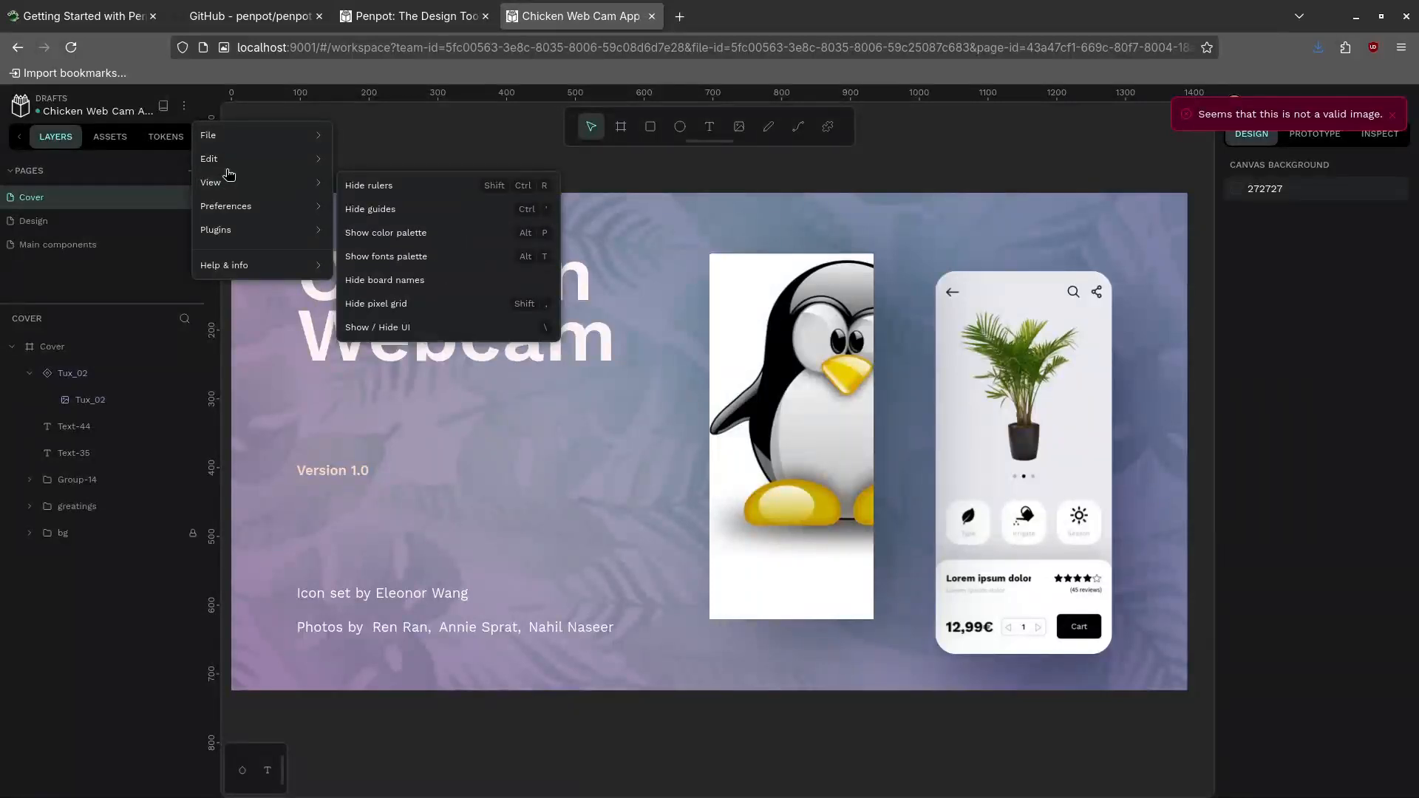
{"action": "mouse_move", "coordinate": [237, 134]}
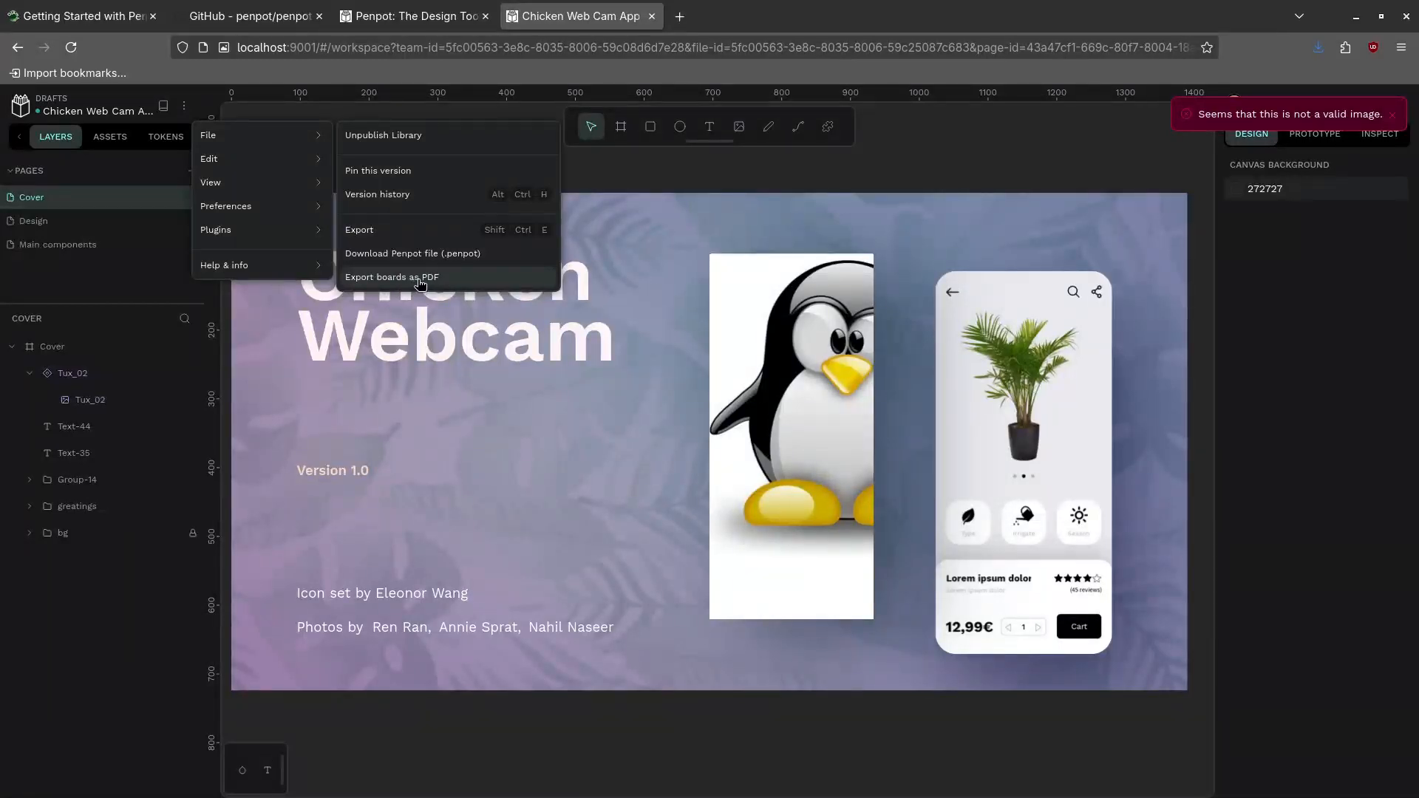
{"action": "left_click", "coordinate": [400, 231]}
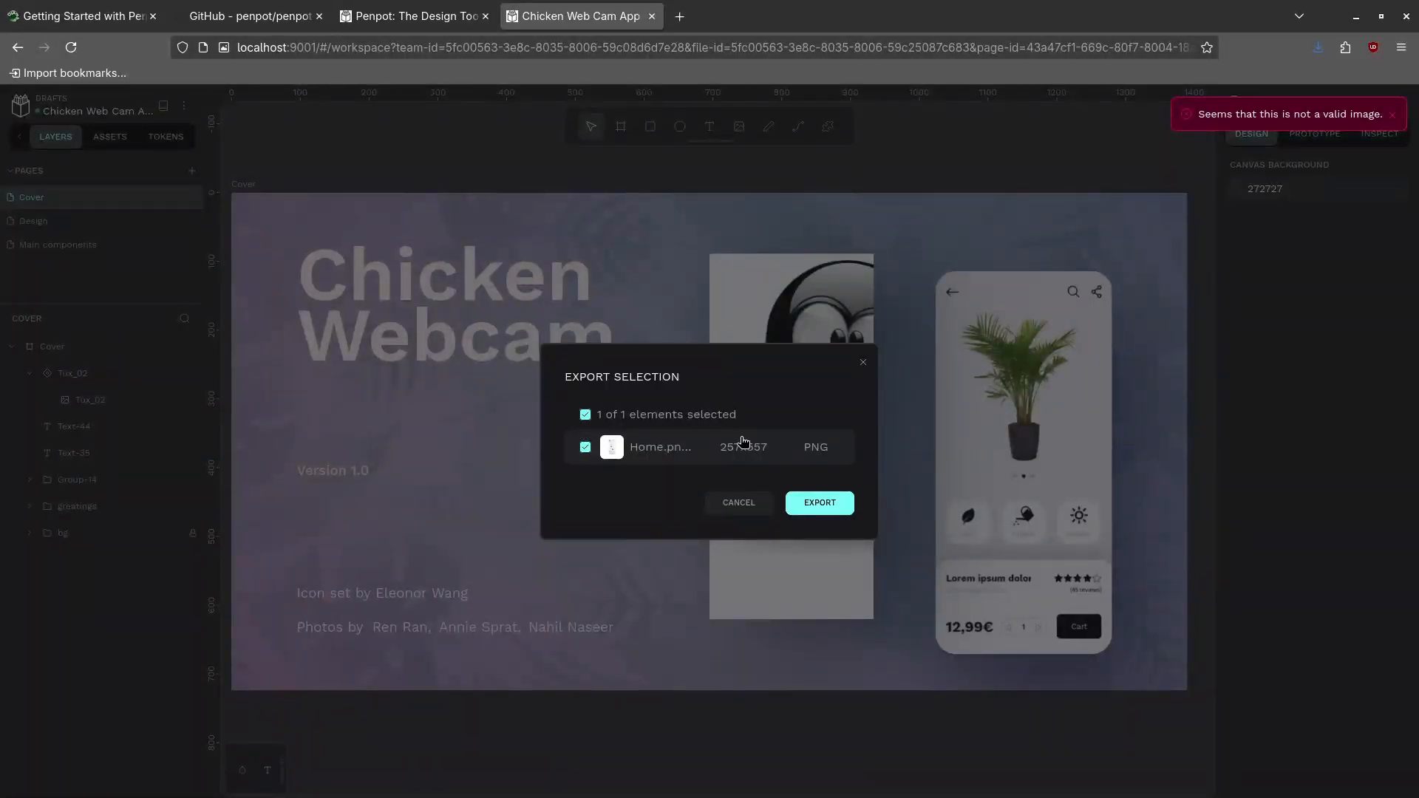
{"action": "left_click", "coordinate": [734, 501]}
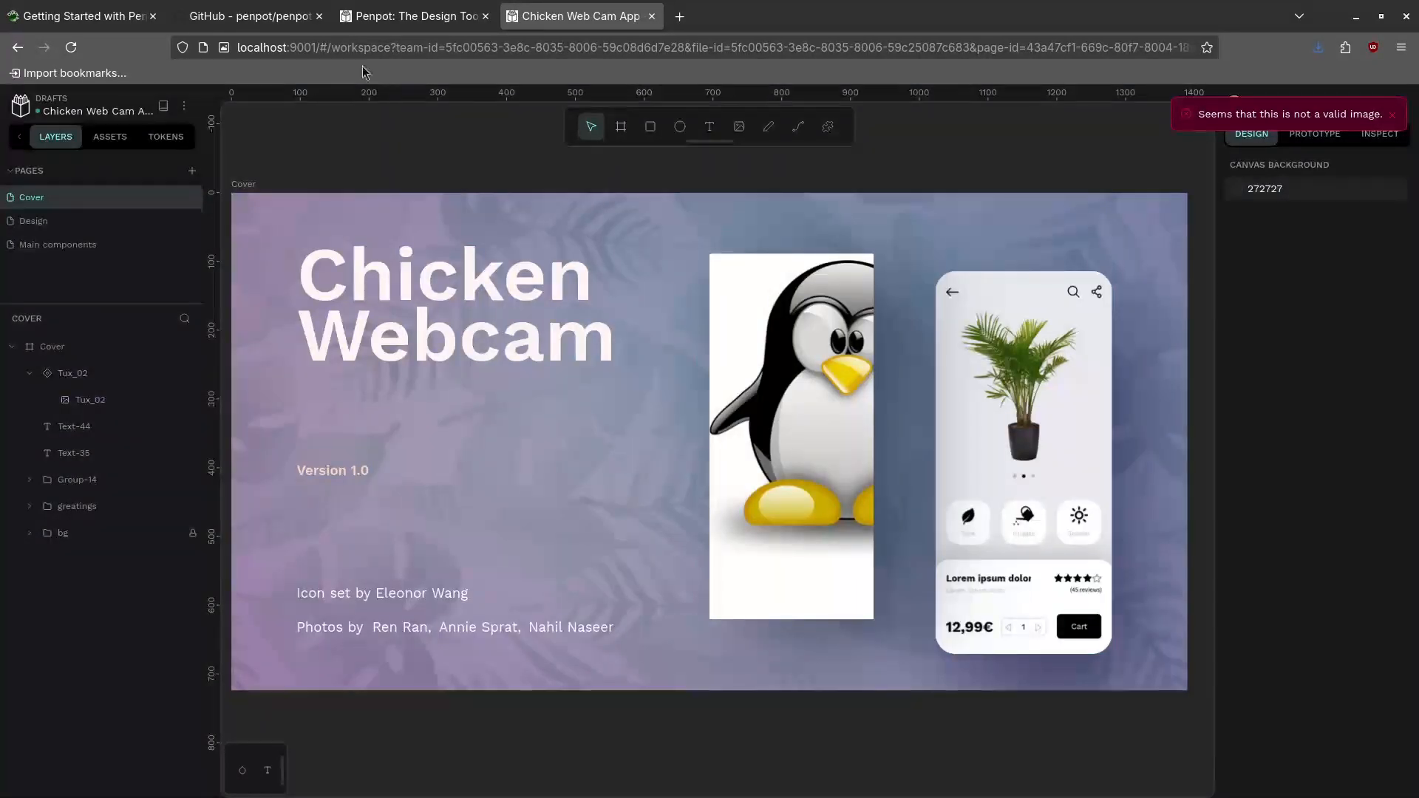
{"action": "left_click", "coordinate": [184, 106]}
{"action": "mouse_move", "coordinate": [241, 236]}
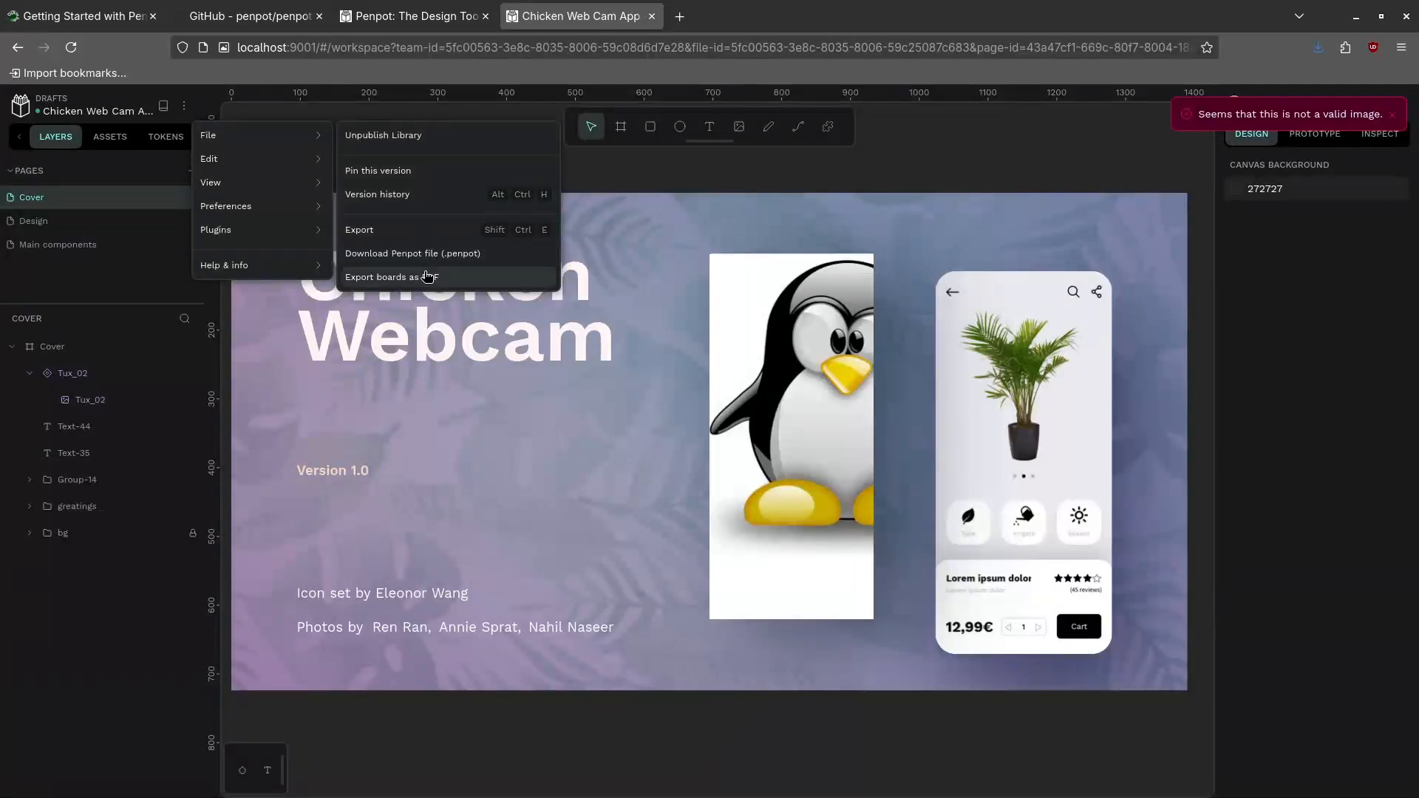
Export the Cover board as Cover.pdf, then return to the Chicken Web Cam App design
{"action": "left_click", "coordinate": [427, 279]}
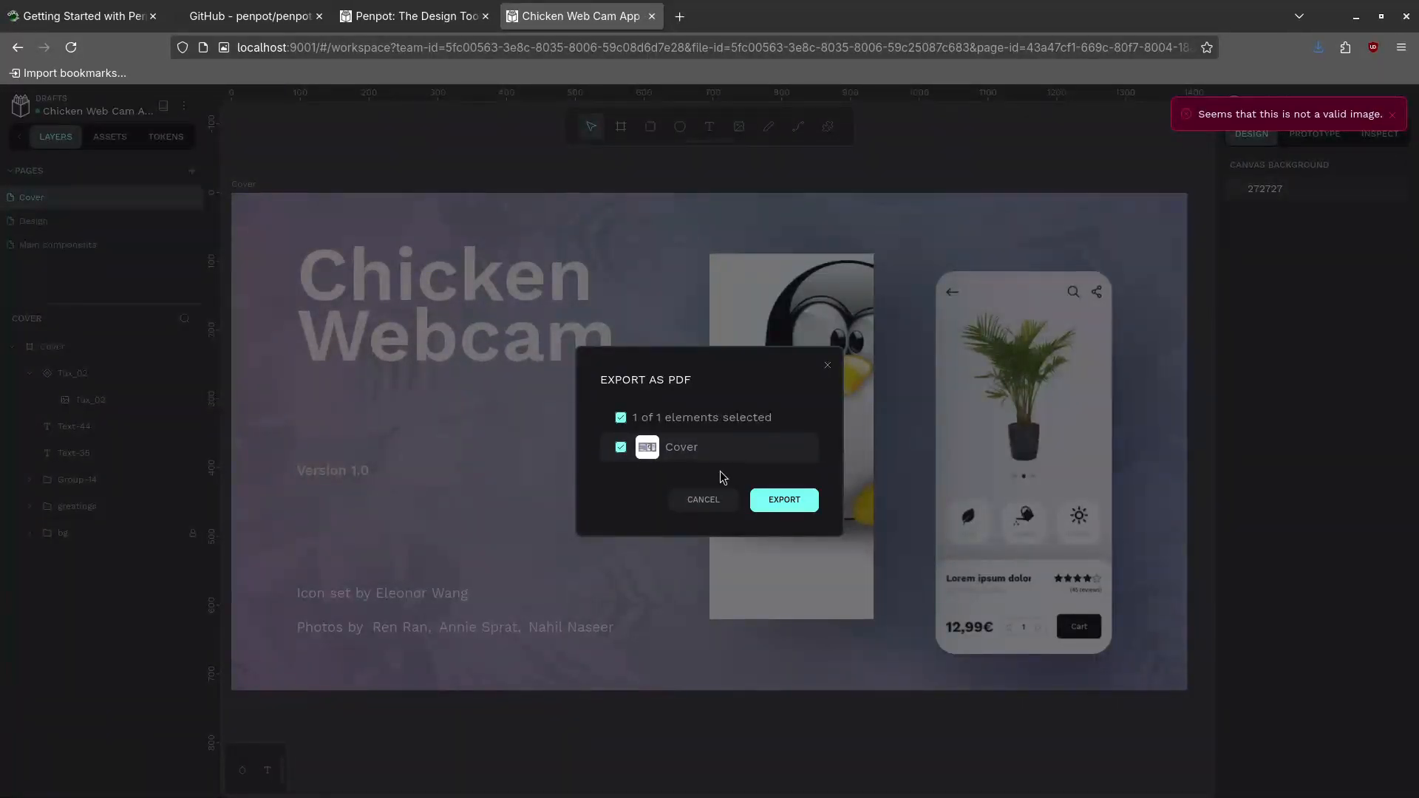
{"action": "left_click", "coordinate": [776, 503]}
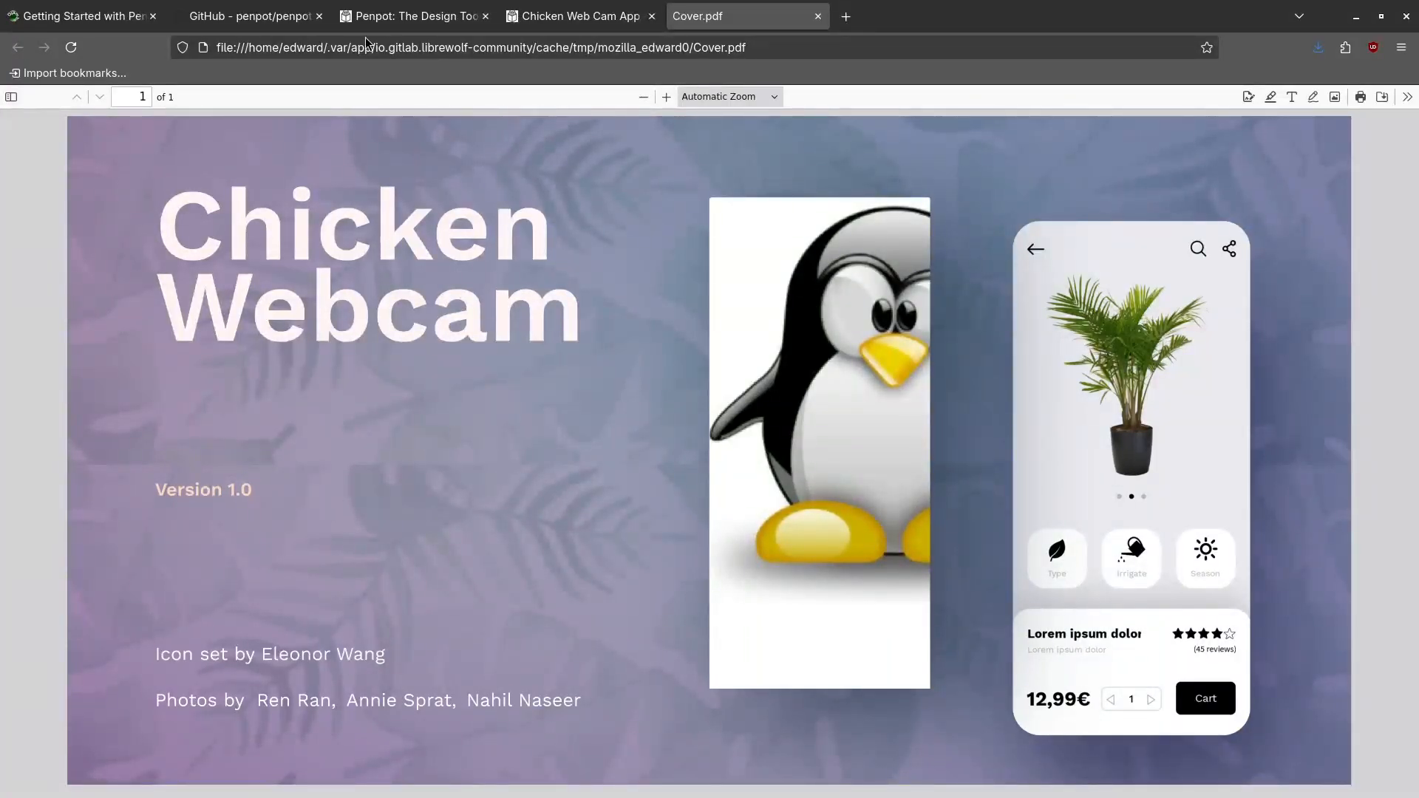
{"action": "left_click", "coordinate": [377, 16]}
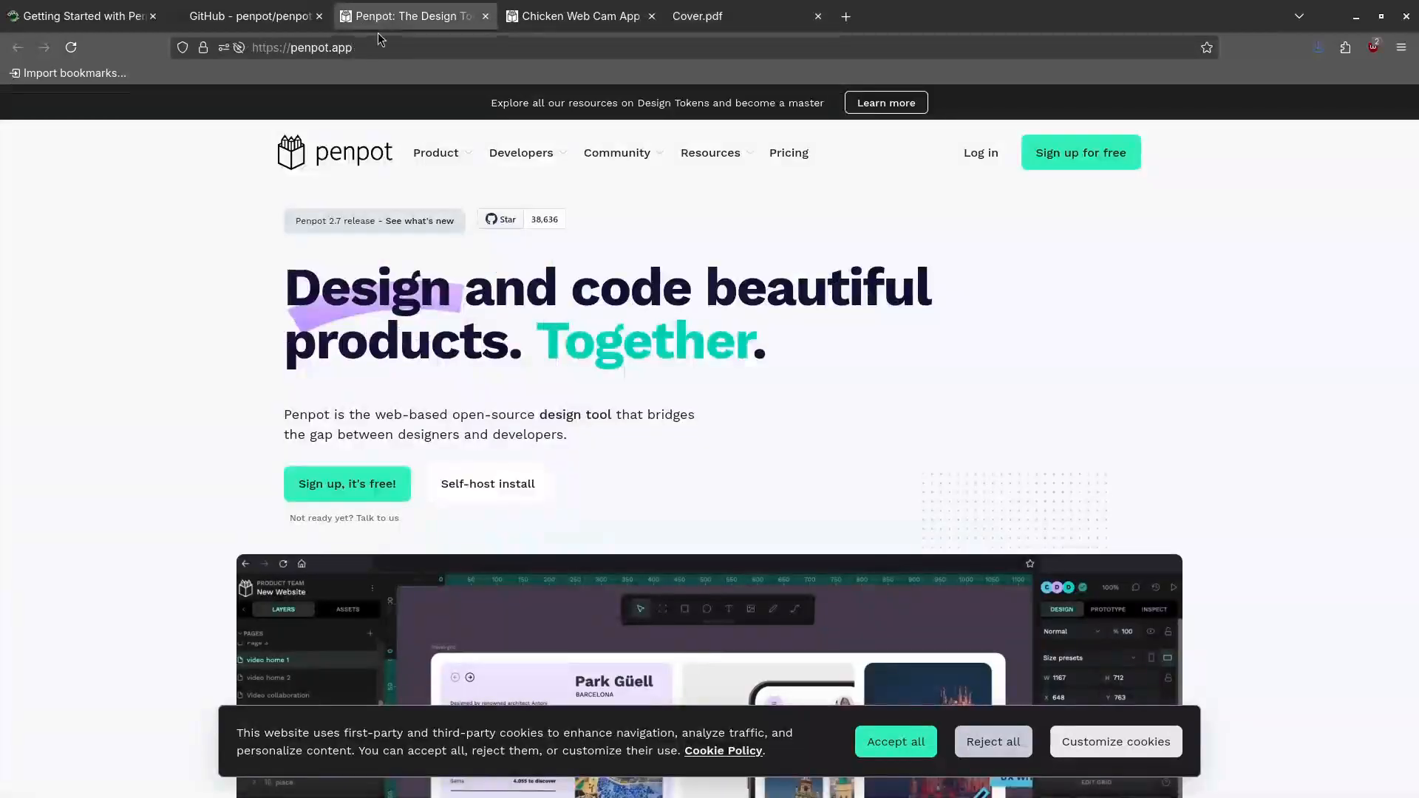
{"action": "left_click", "coordinate": [573, 21]}
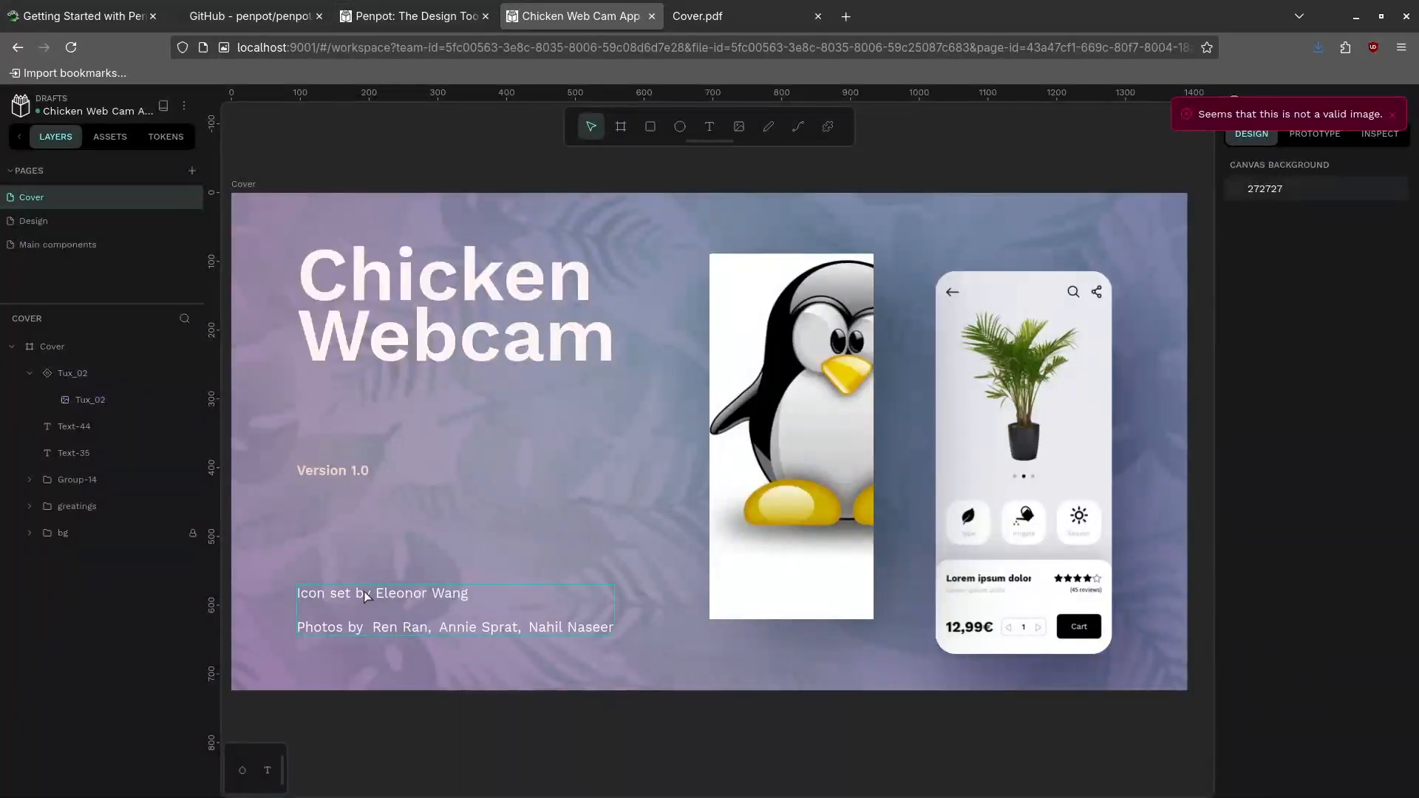
Replace the first name and surname in the icon credit text, then go to the Projects dashboard
{"action": "double_click", "coordinate": [423, 595]}
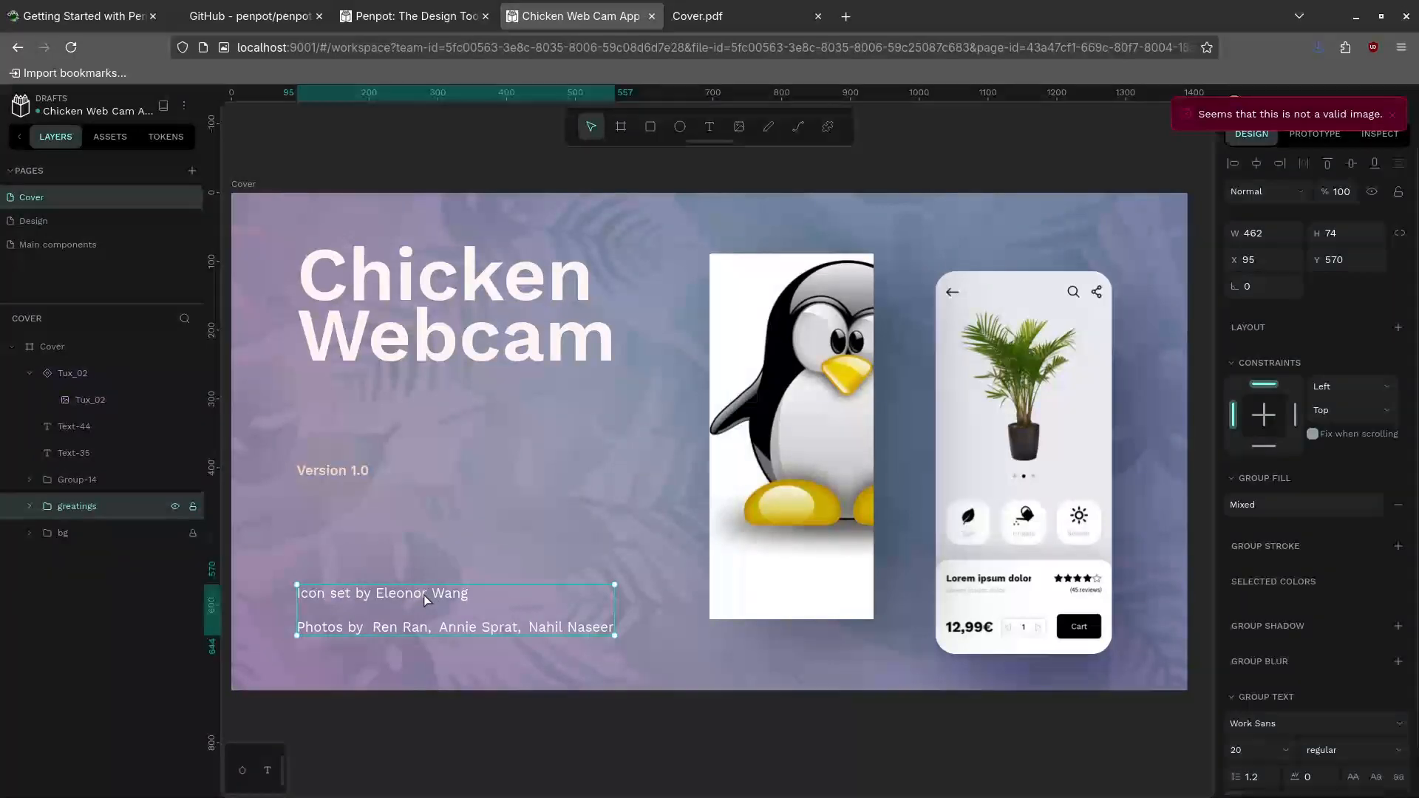
{"action": "double_click", "coordinate": [405, 591]}
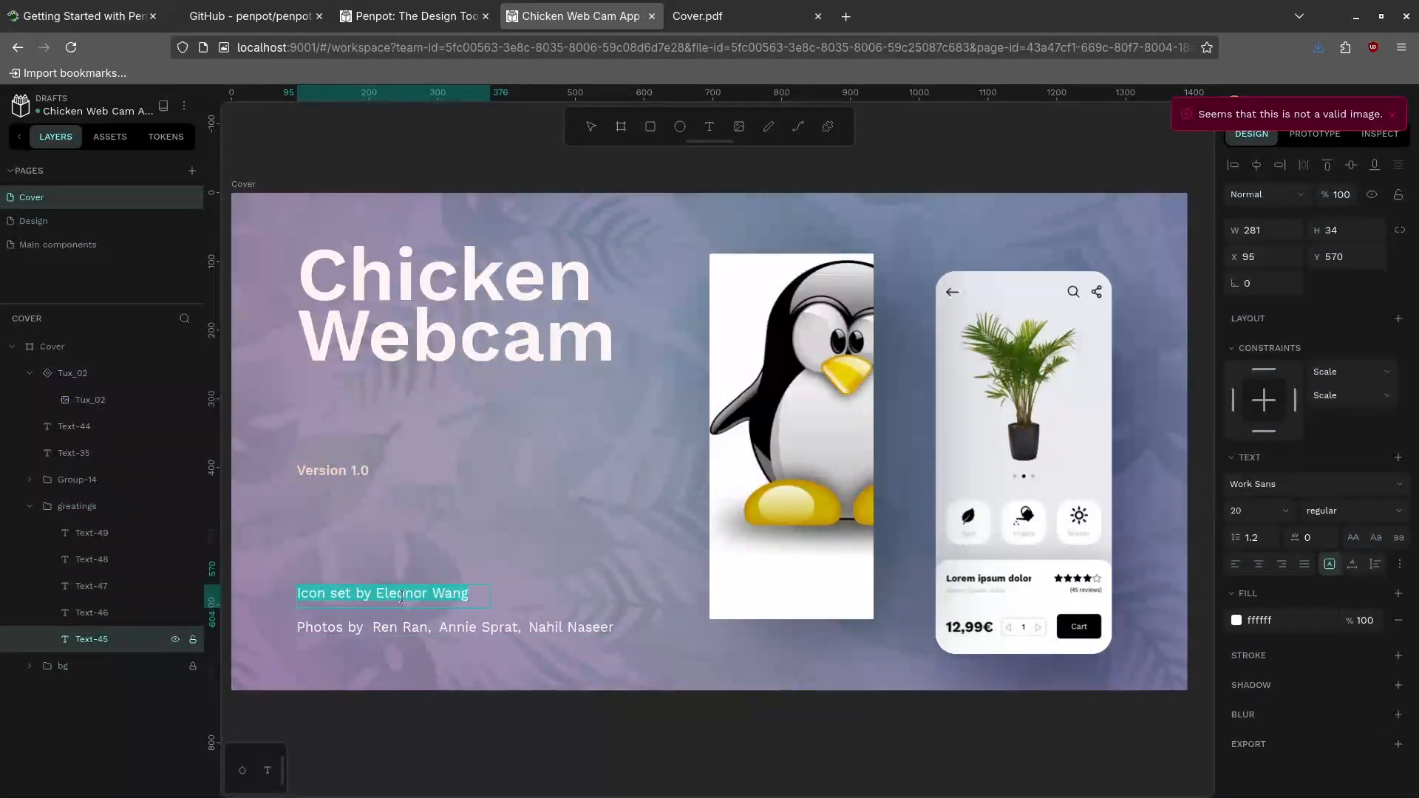
{"action": "double_click", "coordinate": [402, 595]}
{"action": "type", "text": "Edward"}
{"action": "double_click", "coordinate": [446, 588]}
{"action": "type", "text": "Ojamb"}
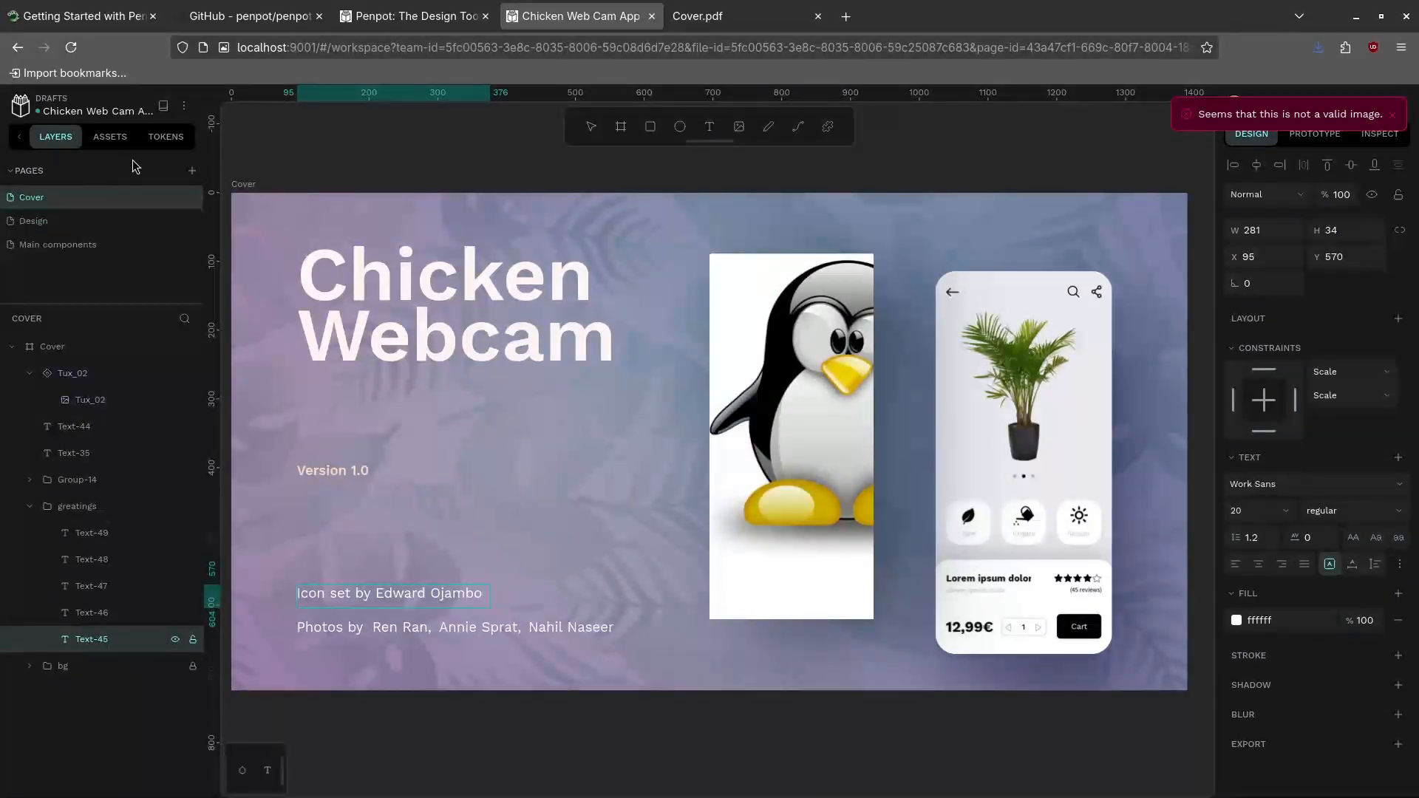
{"action": "left_click", "coordinate": [22, 109]}
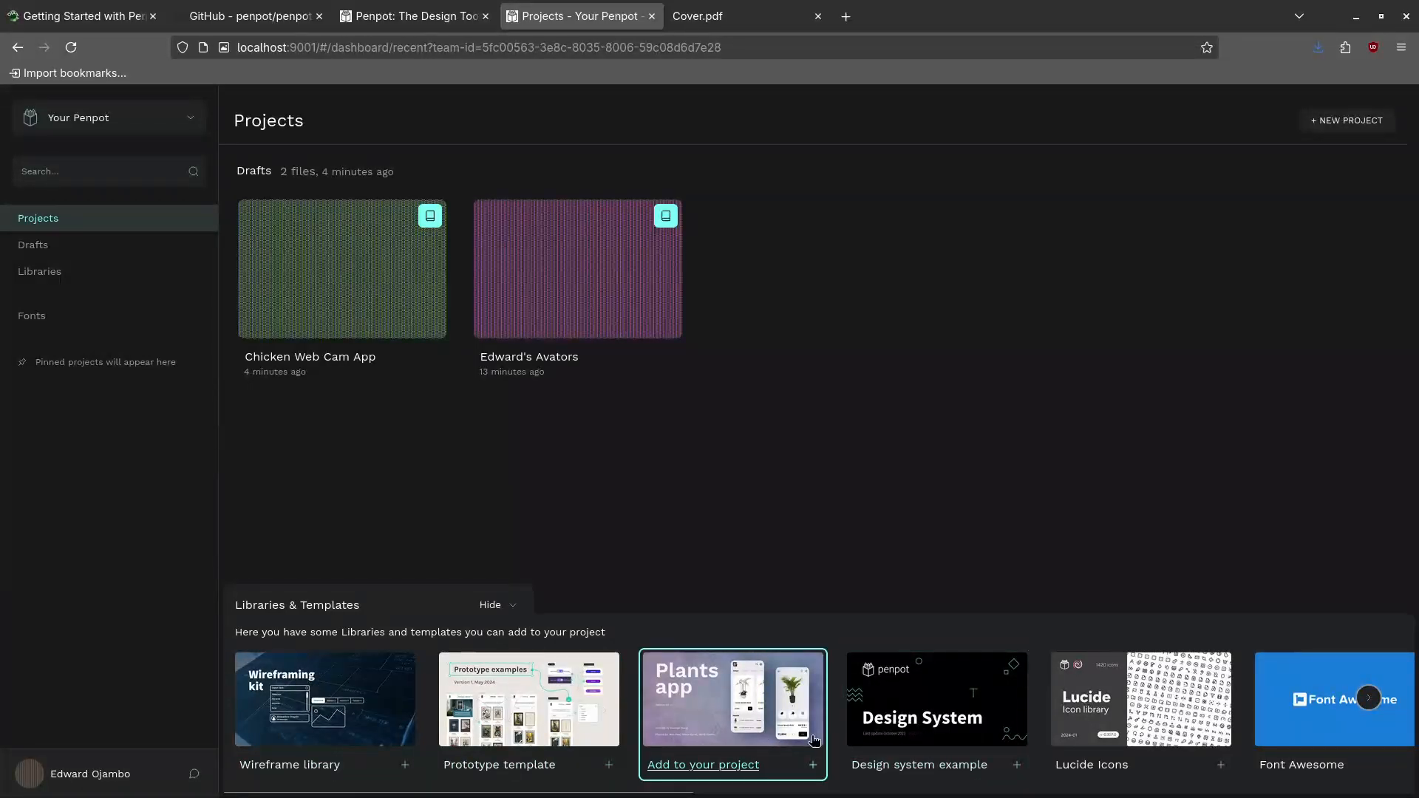
Import Black & White Mobile Templates from the Libraries & Templates carousel into Drafts
{"action": "left_click", "coordinate": [1368, 698]}
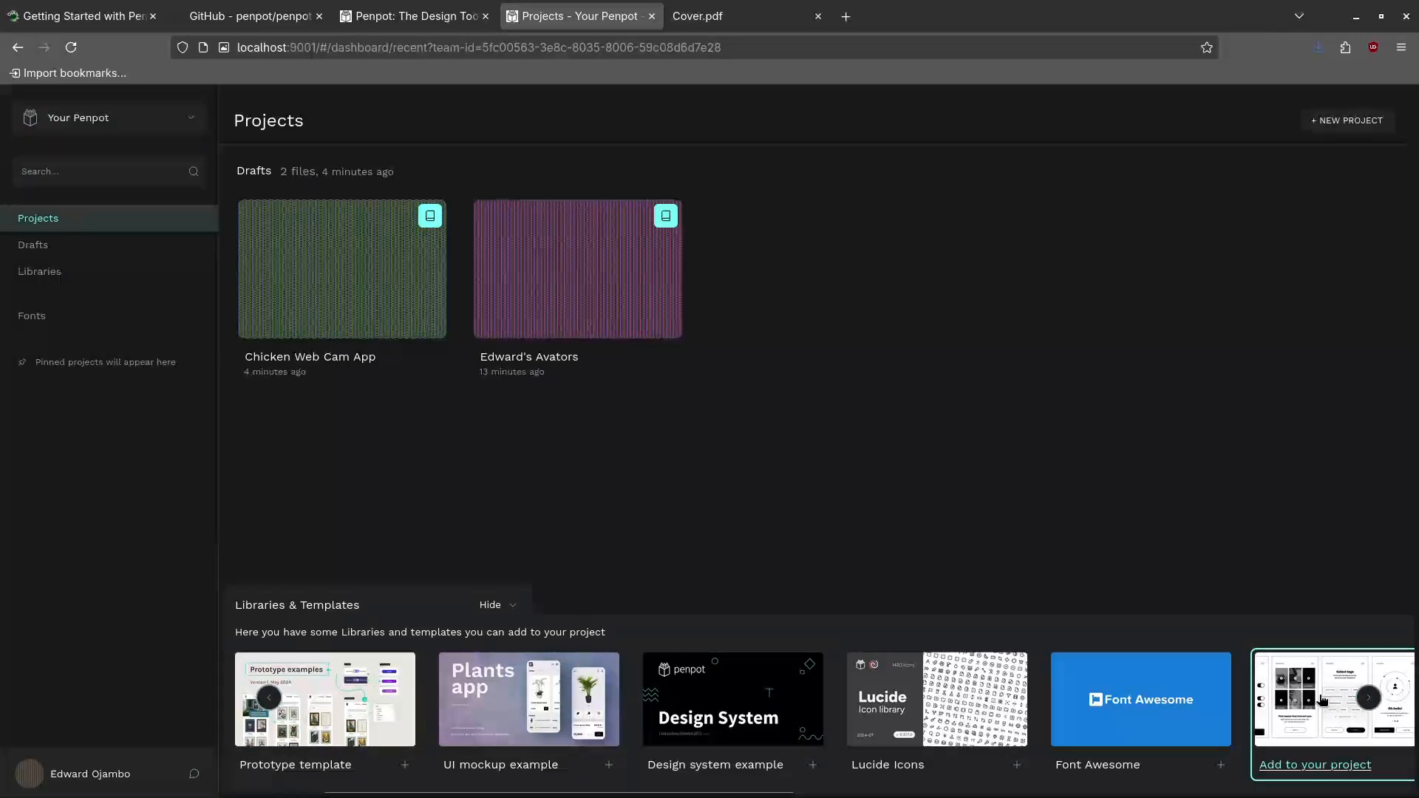
{"action": "left_click", "coordinate": [1368, 698]}
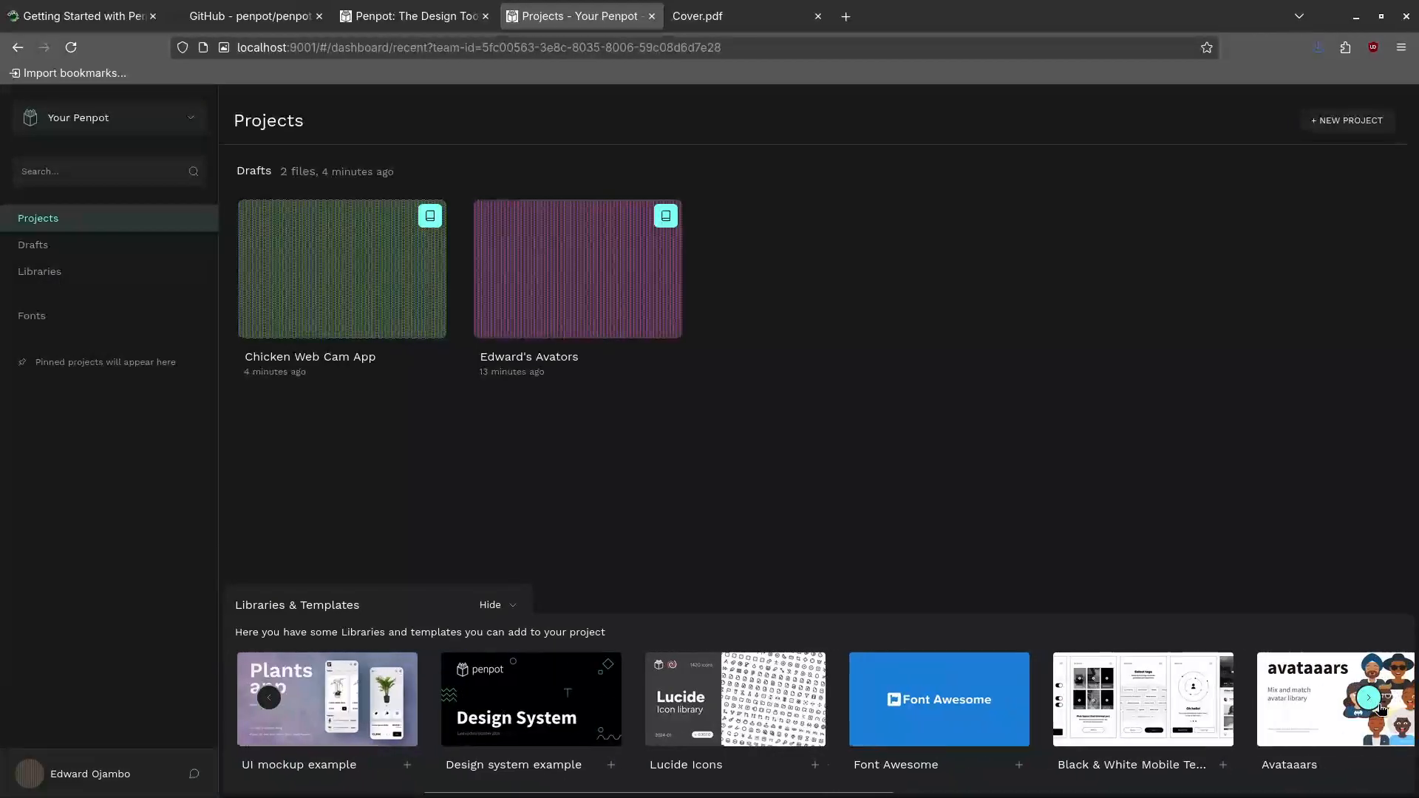
{"action": "left_click", "coordinate": [1142, 721]}
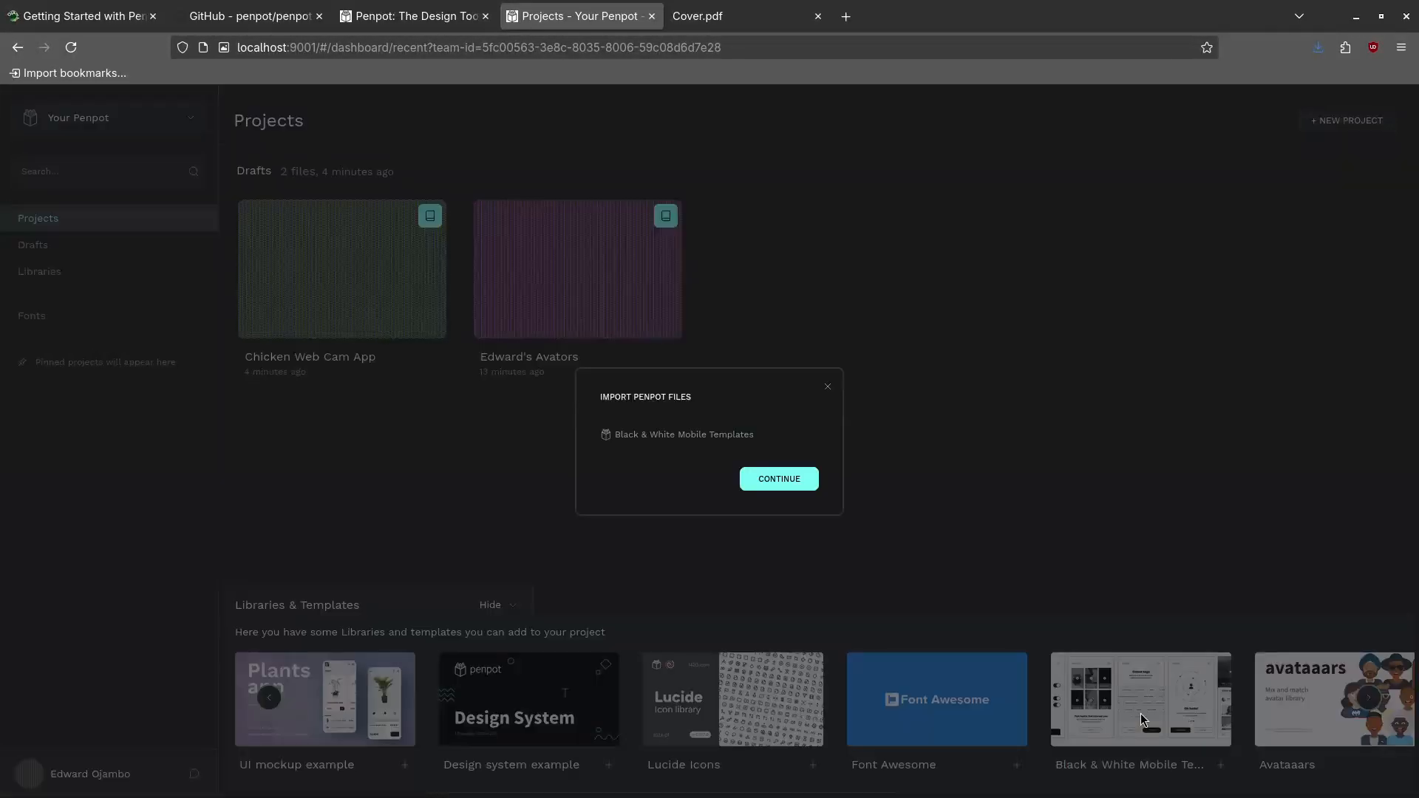
{"action": "left_click", "coordinate": [788, 483]}
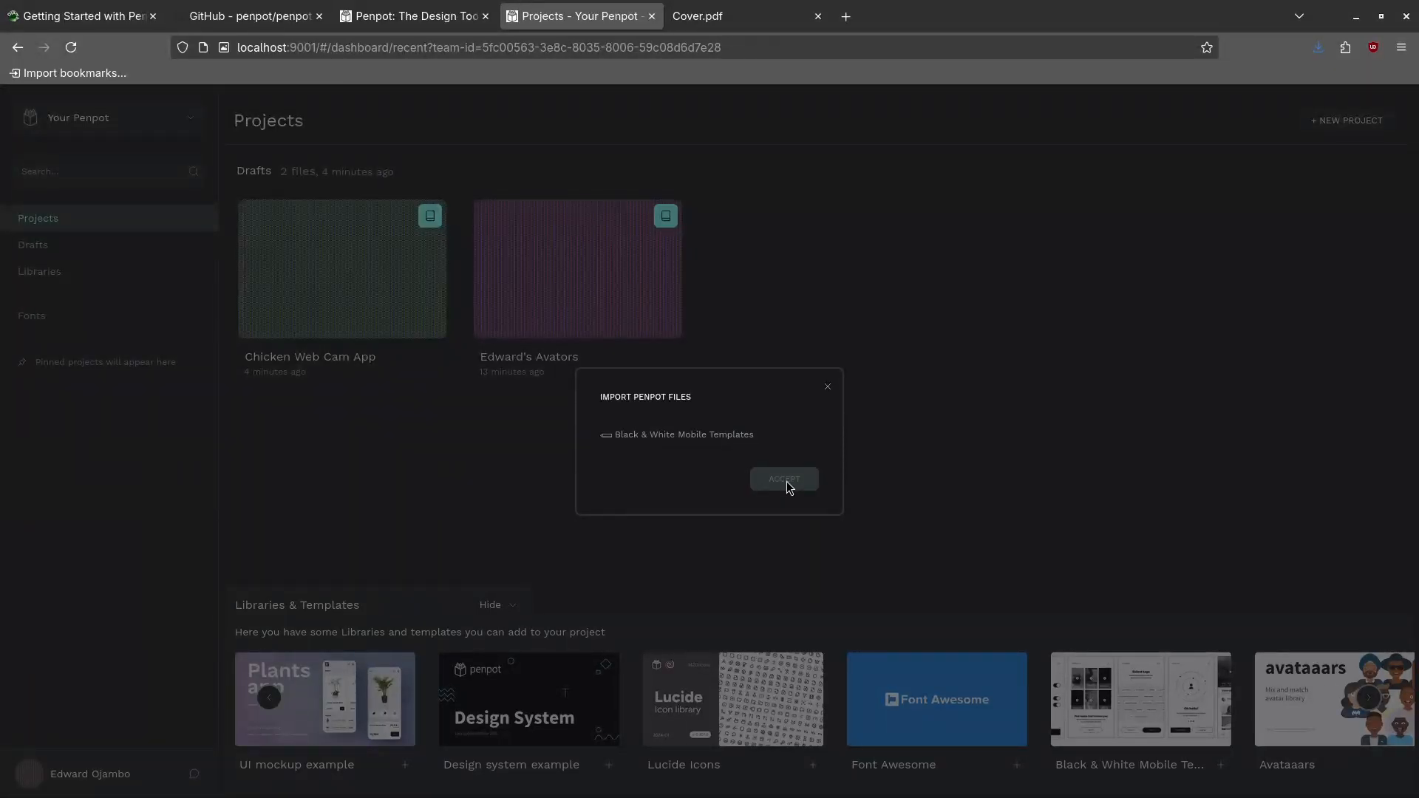
{"action": "left_click", "coordinate": [785, 479]}
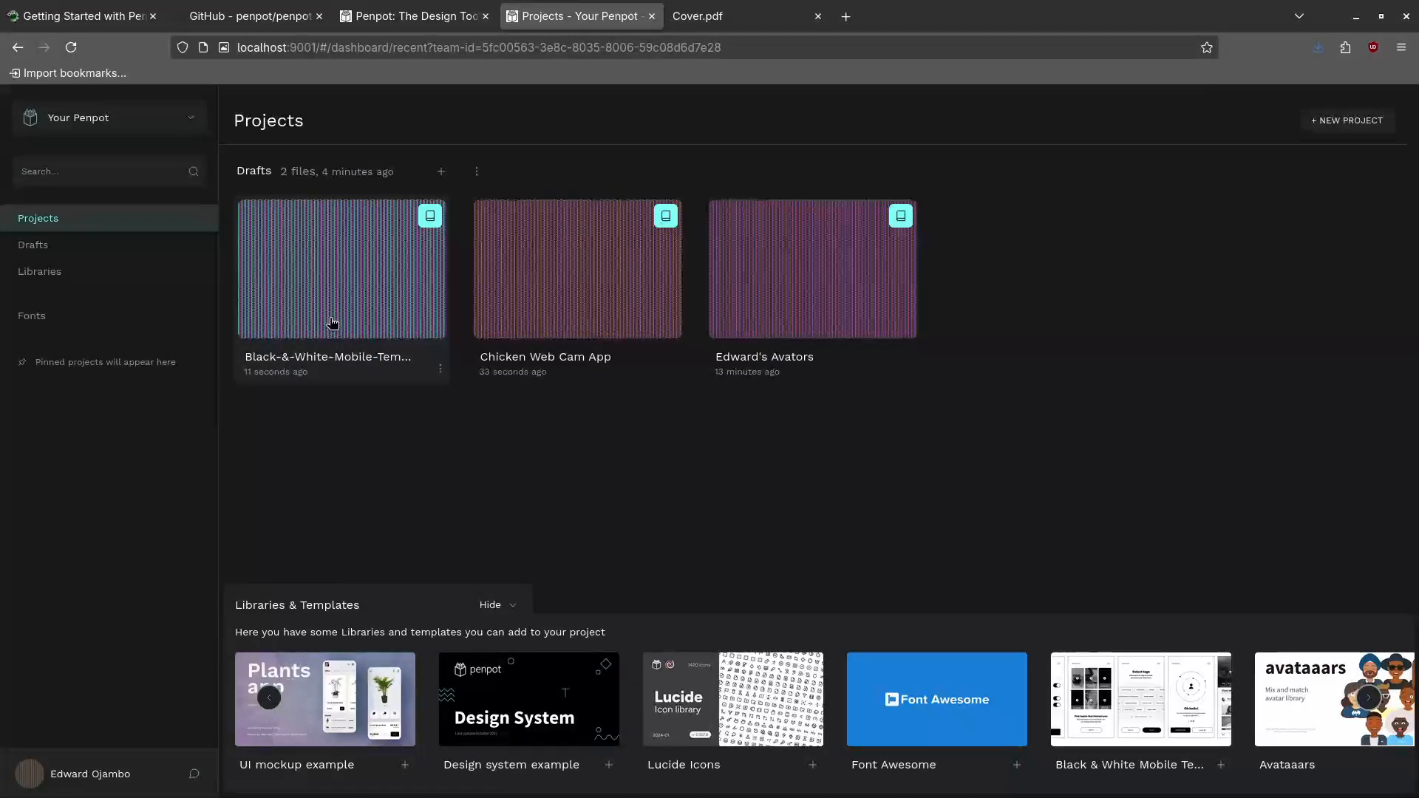
Open the Black-&-White-Mobile-Template draft in the design workspace
{"action": "double_click", "coordinate": [435, 222]}
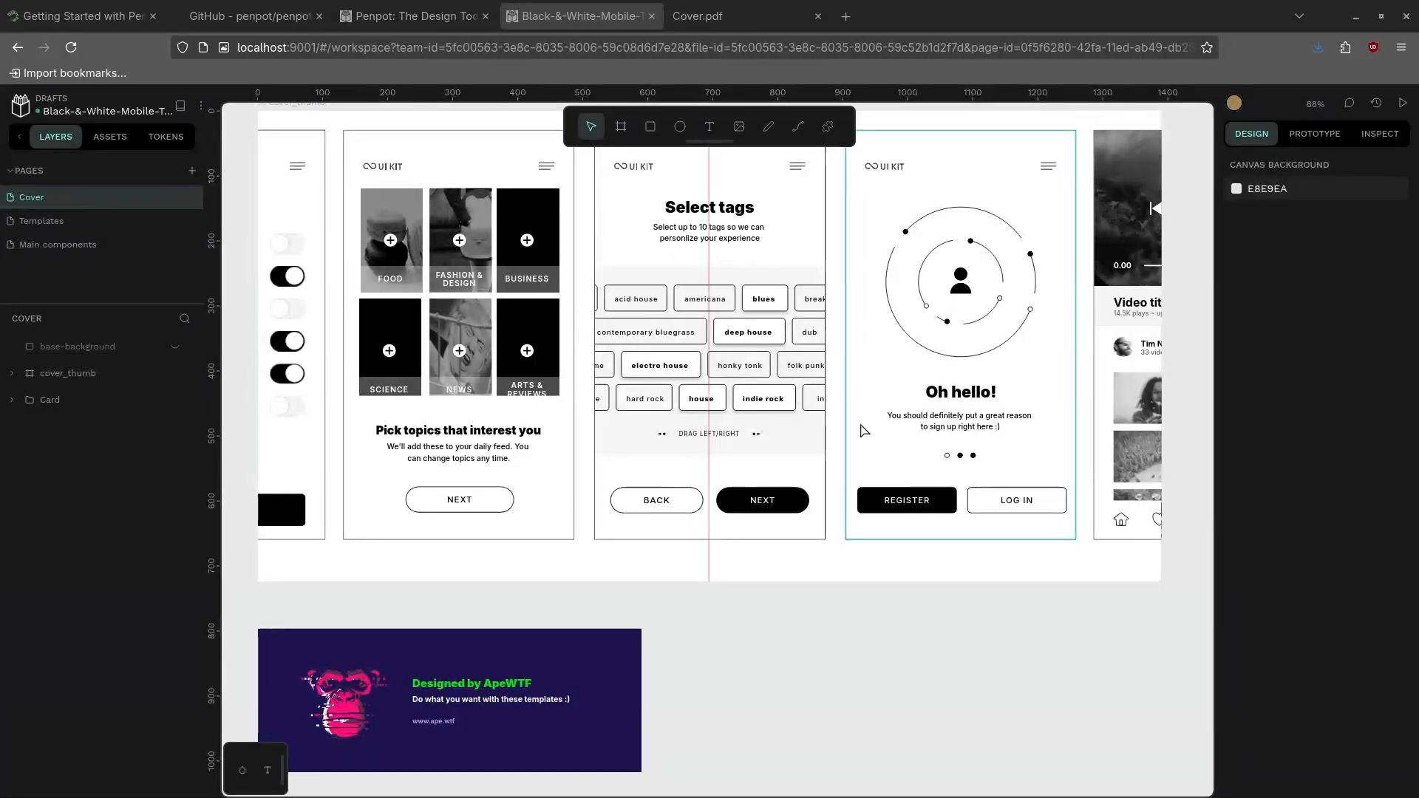
Load ojamboservices.com in a new tab, then switch to the Cover.pdf tab
{"action": "left_click", "coordinate": [847, 16]}
{"action": "type", "text": "ojamboser"}
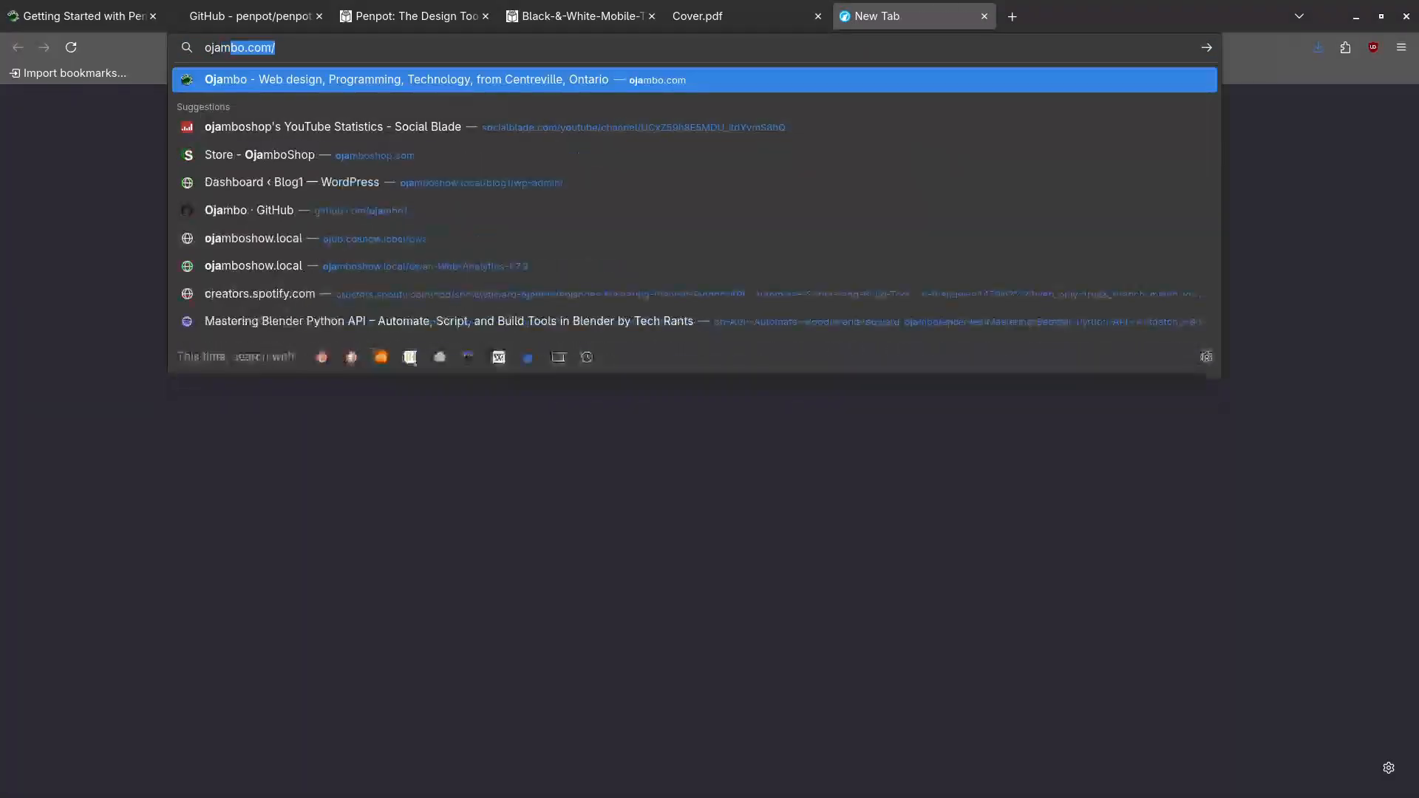
{"action": "key", "text": "BackSpace"}
{"action": "type", "text": "vices.co"}
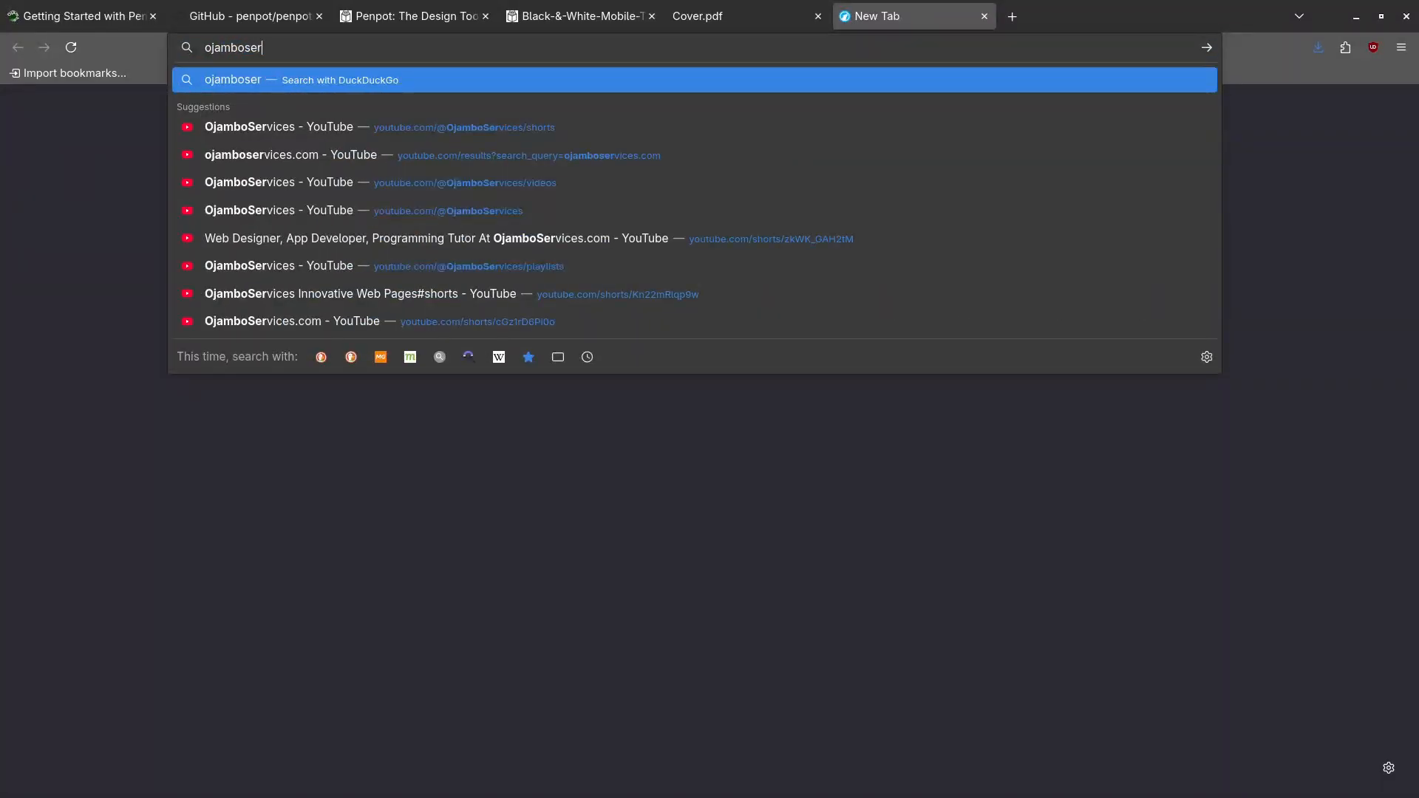
{"action": "type", "text": "m"}
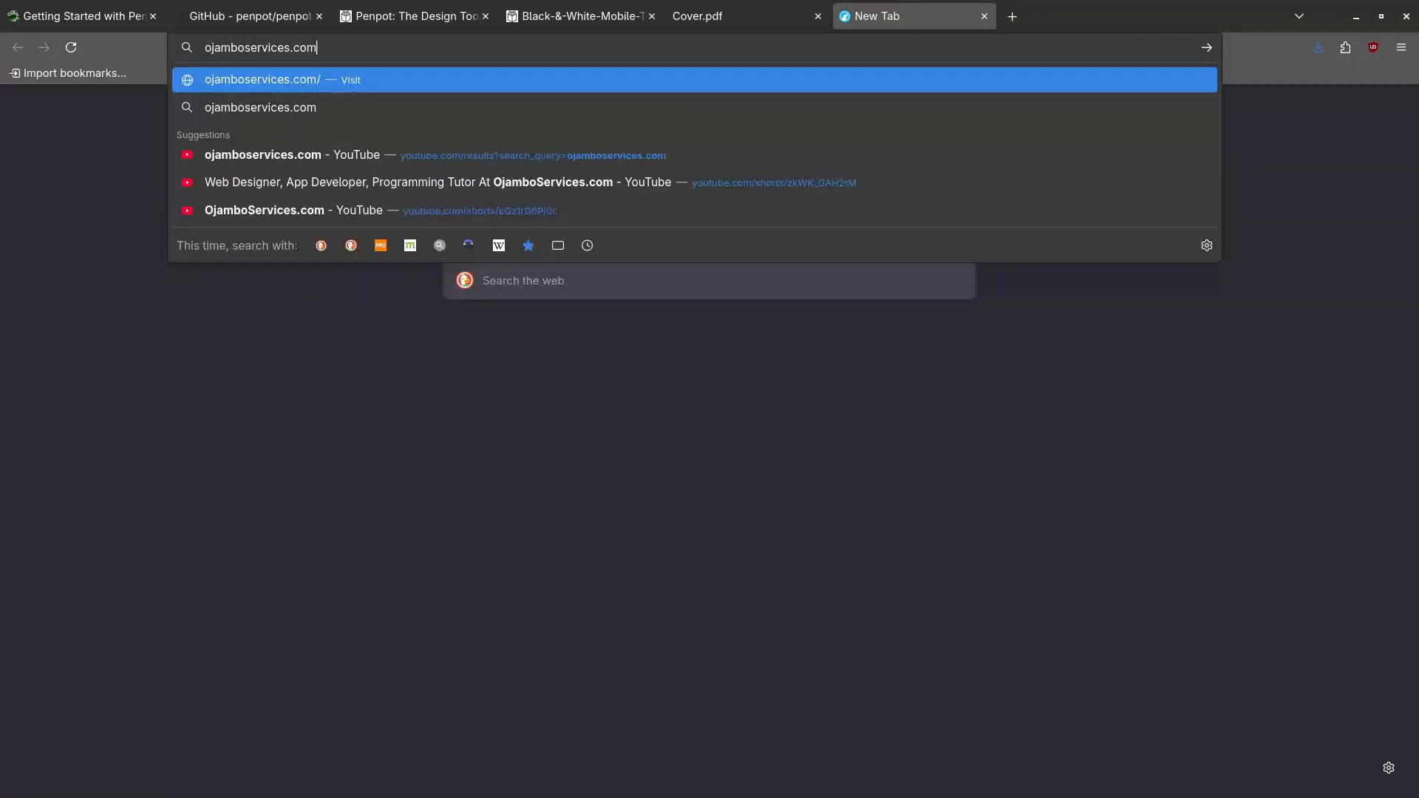
{"action": "key", "text": "Return"}
{"action": "mouse_move", "coordinate": [746, 31]}
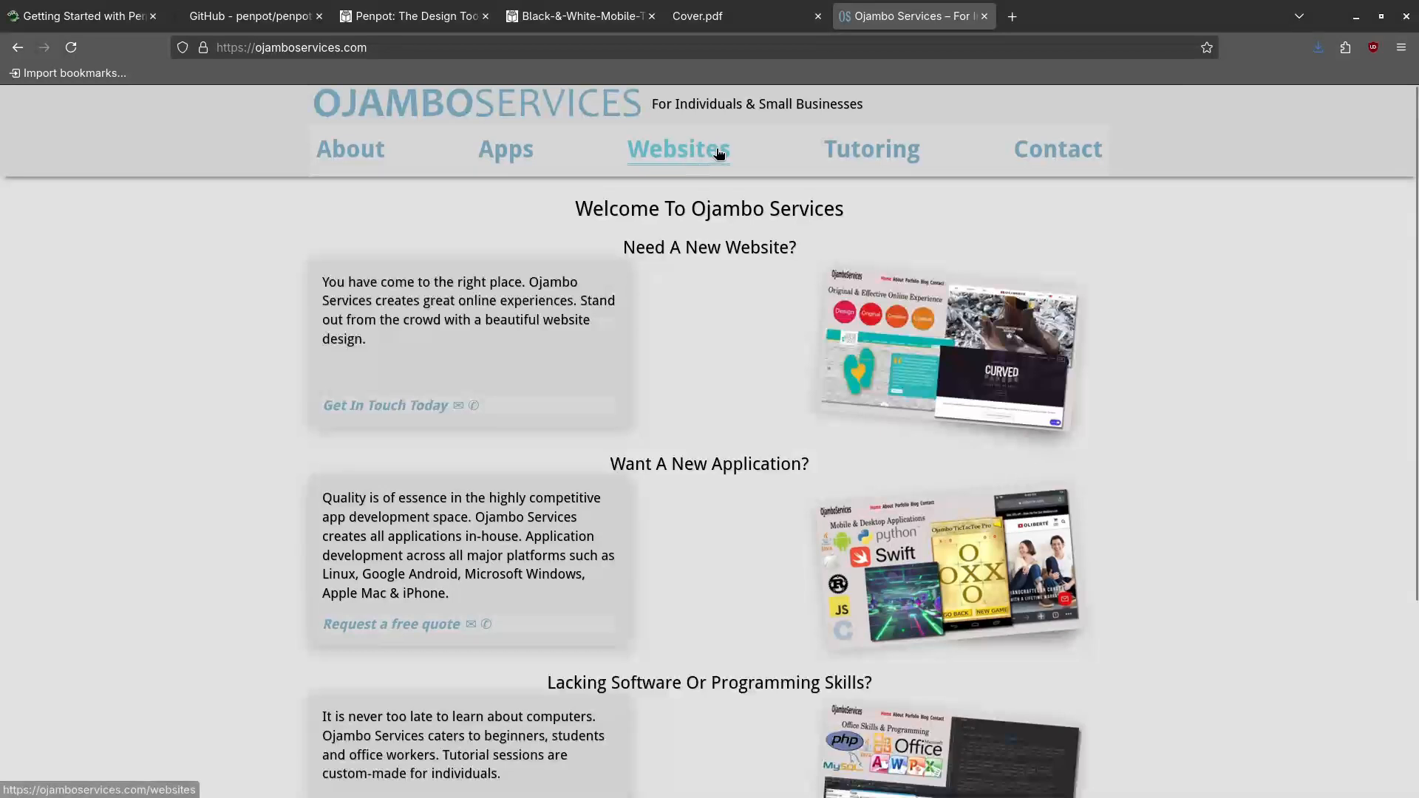
{"action": "left_click", "coordinate": [716, 23]}
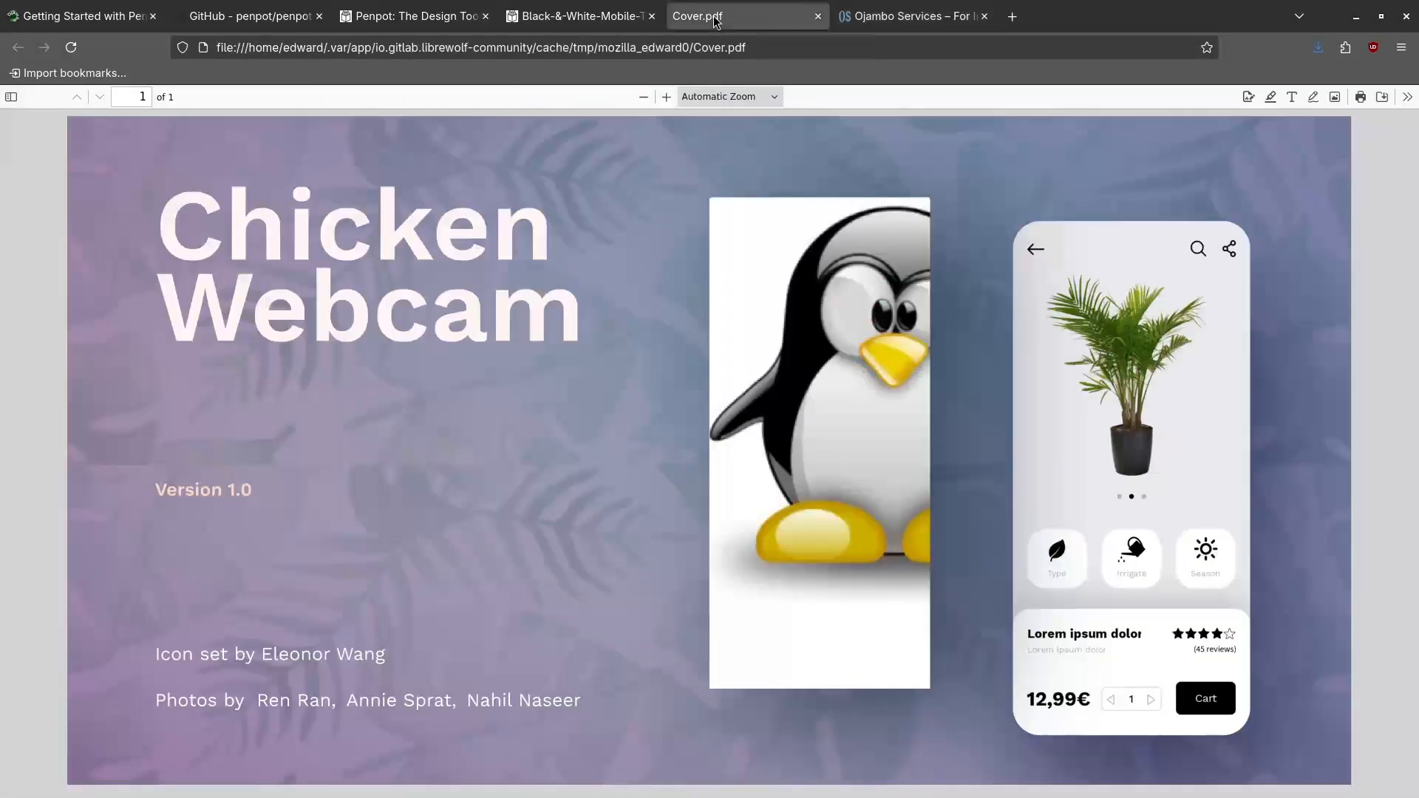
Switch to the Penpot template tab, then back to the Ojambo Services homepage
{"action": "left_click", "coordinate": [561, 17]}
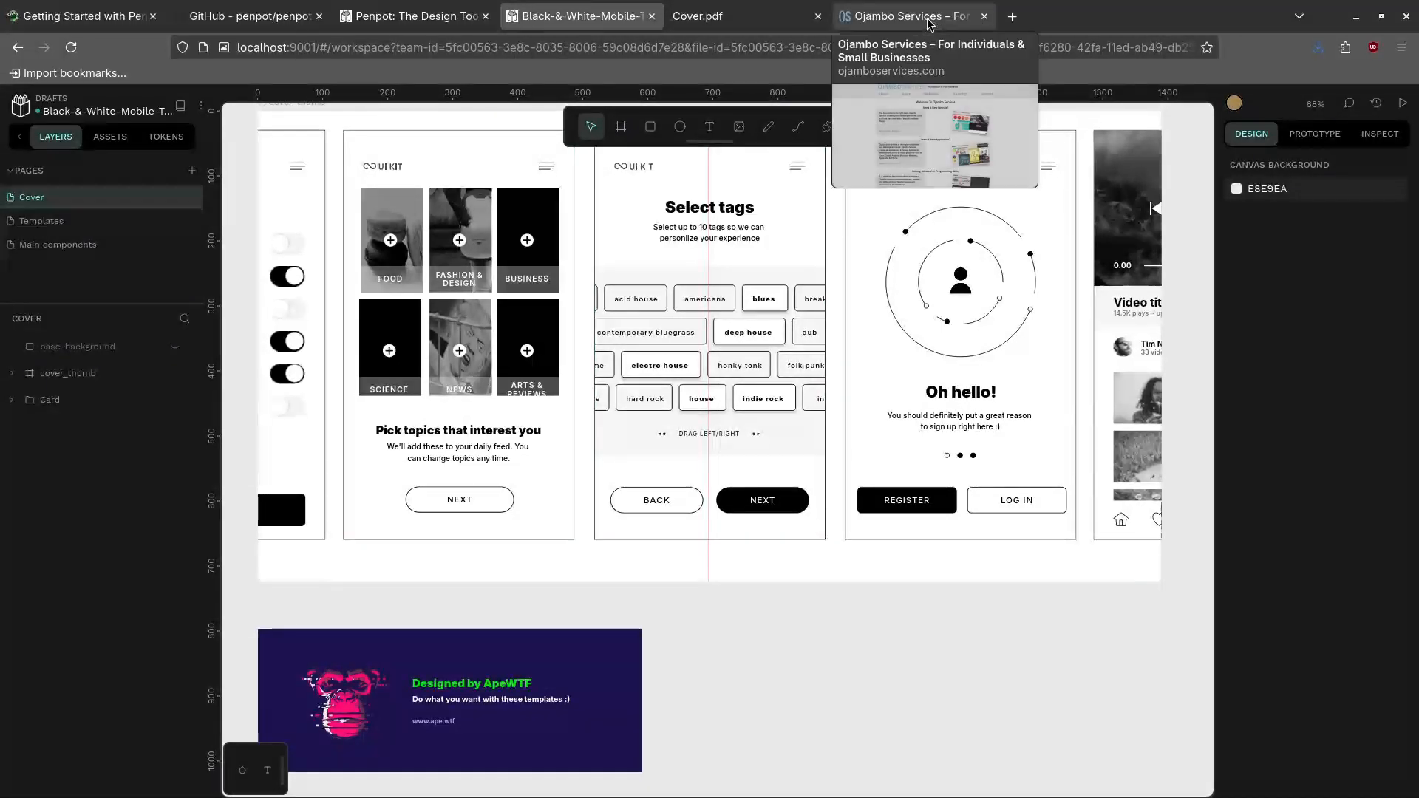
{"action": "left_click", "coordinate": [882, 5]}
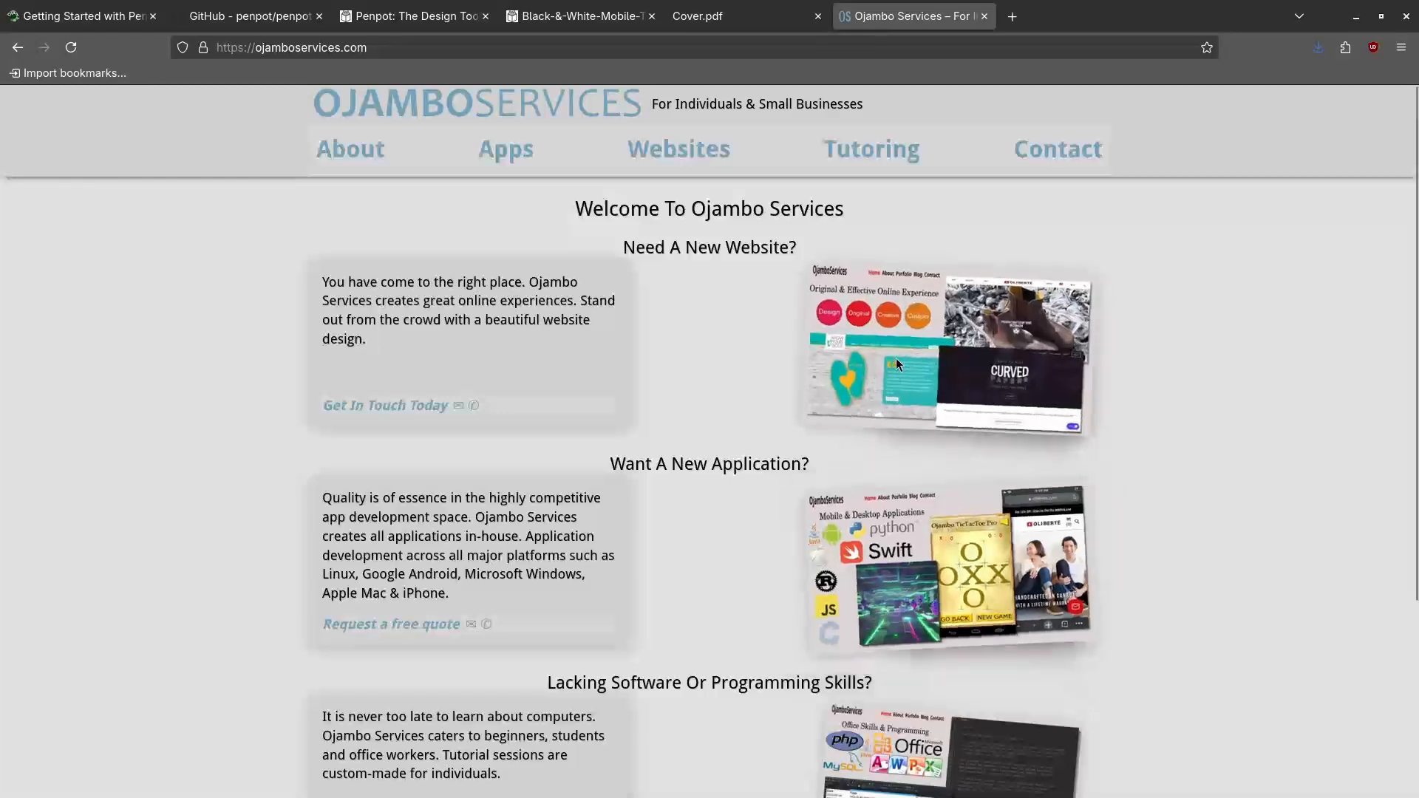
Open the Websites page, scroll down to Sample Work, then return to the Black-&-White-Mobile template
{"action": "left_click", "coordinate": [661, 147]}
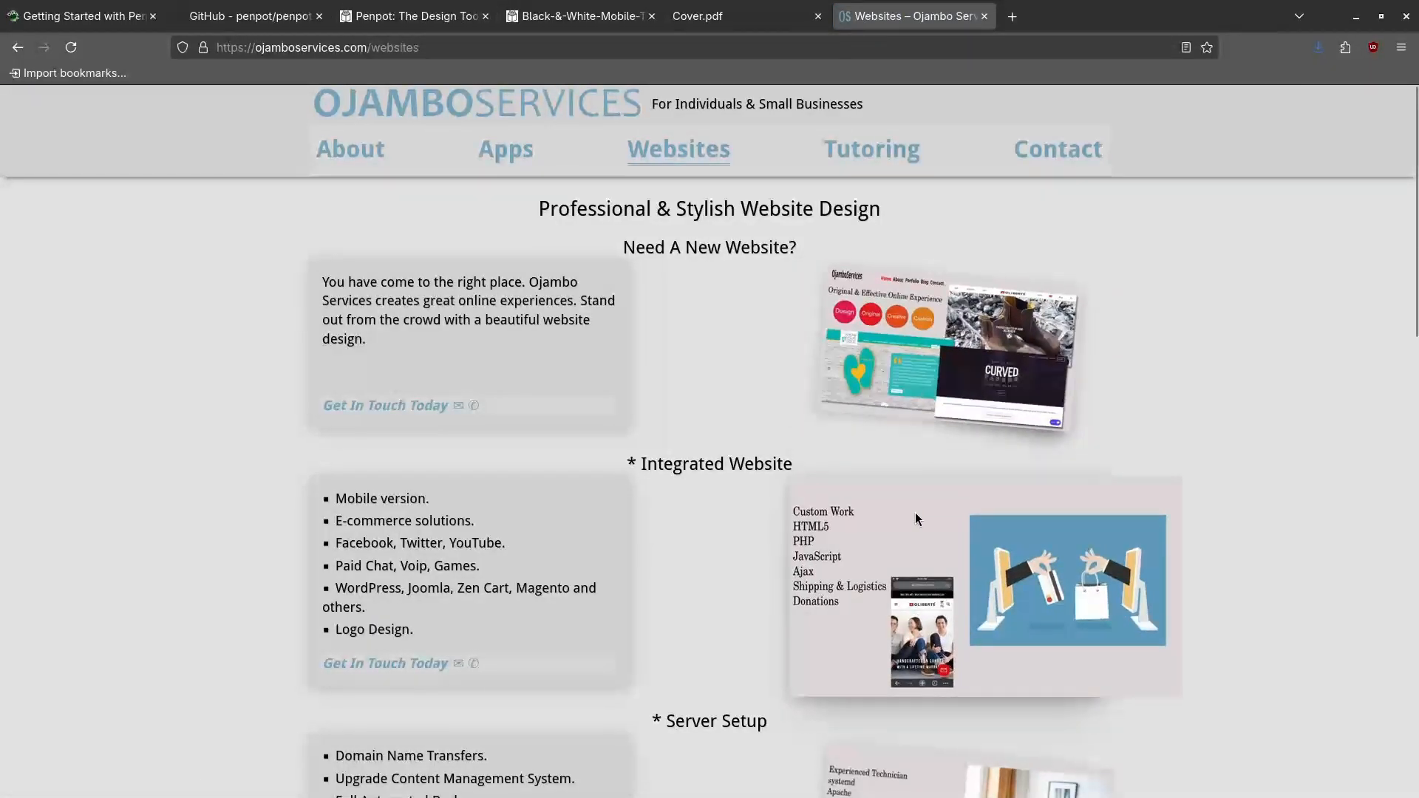
{"action": "left_click", "coordinate": [697, 152]}
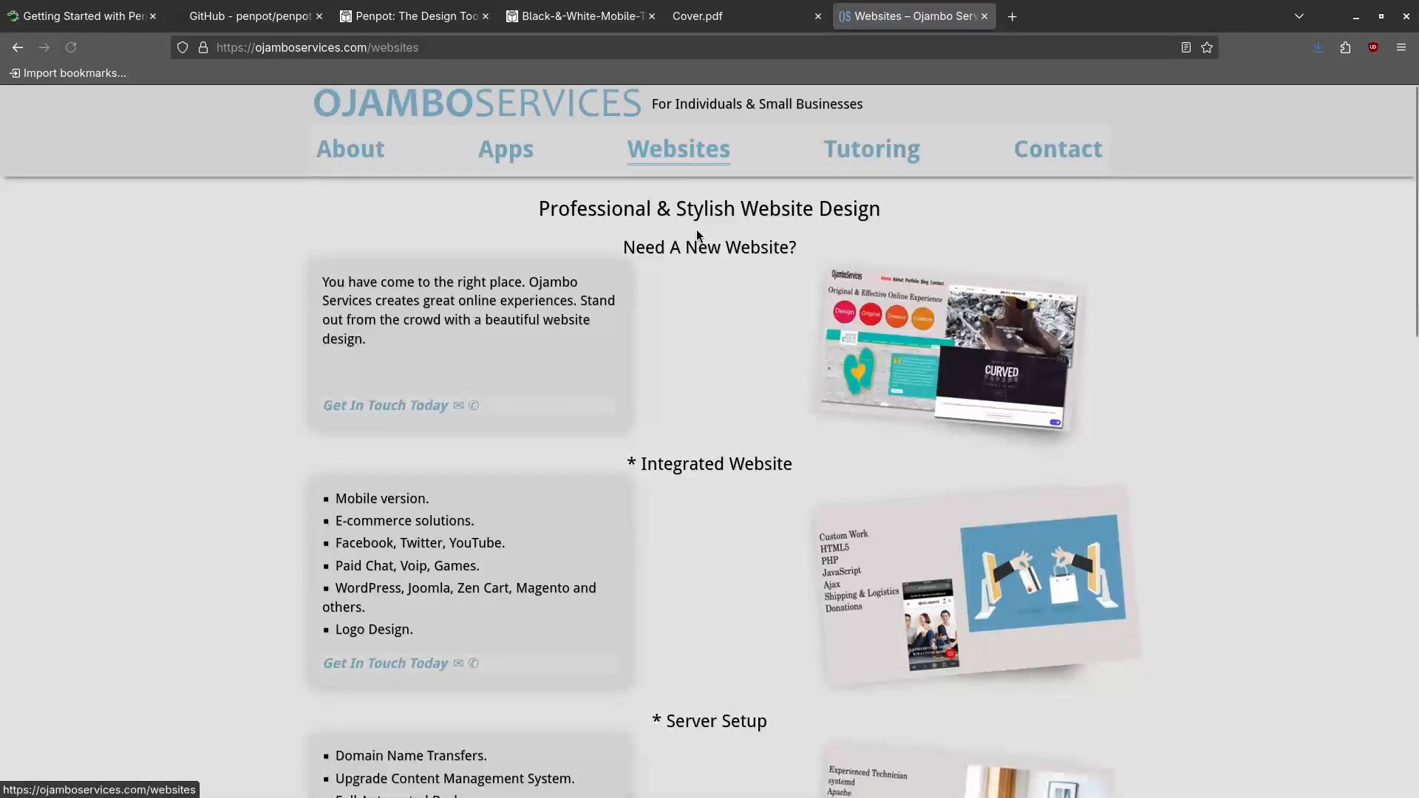
{"action": "scroll", "coordinate": [697, 233], "scroll_direction": "down", "scroll_amount": 5}
{"action": "scroll", "coordinate": [938, 540], "scroll_direction": "down", "scroll_amount": 3}
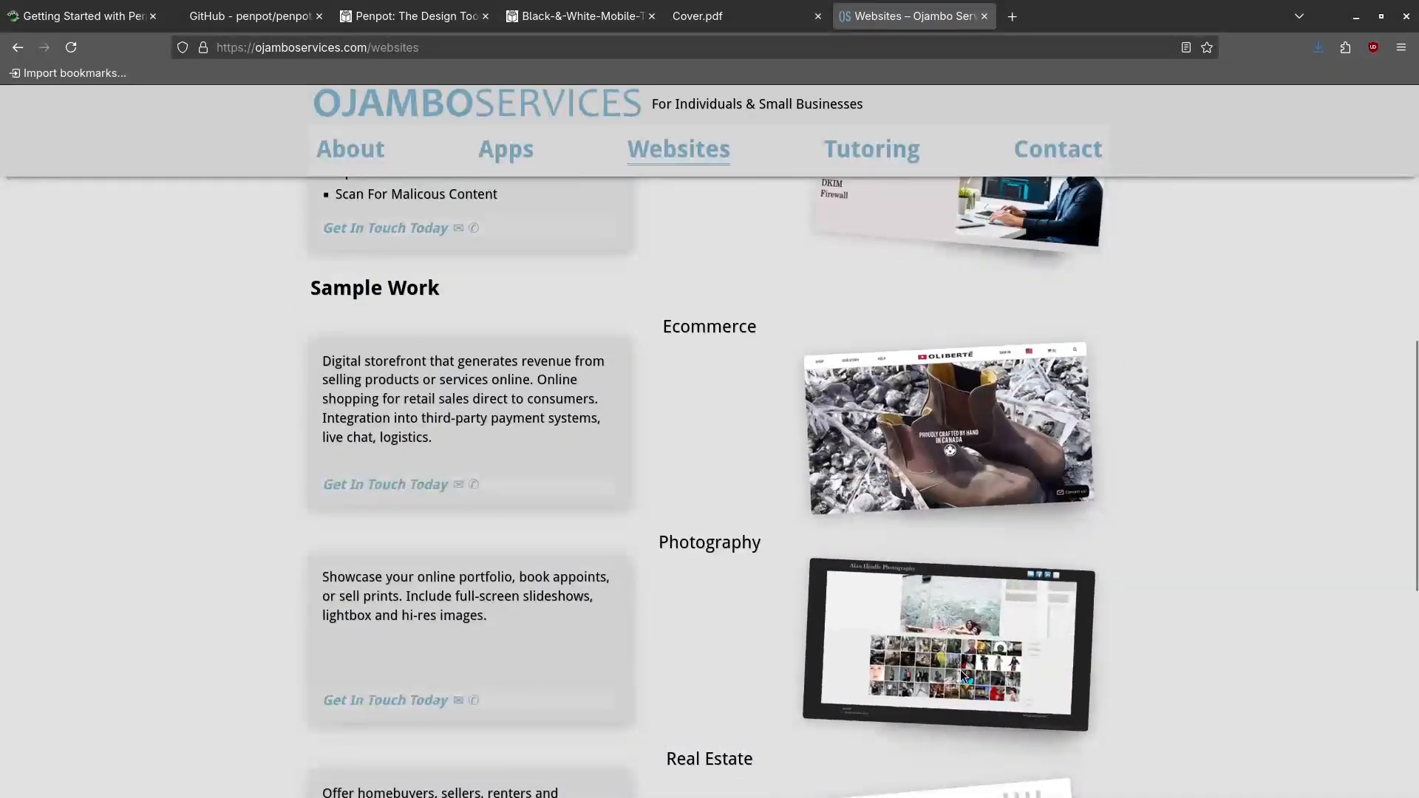
{"action": "left_click", "coordinate": [580, 15]}
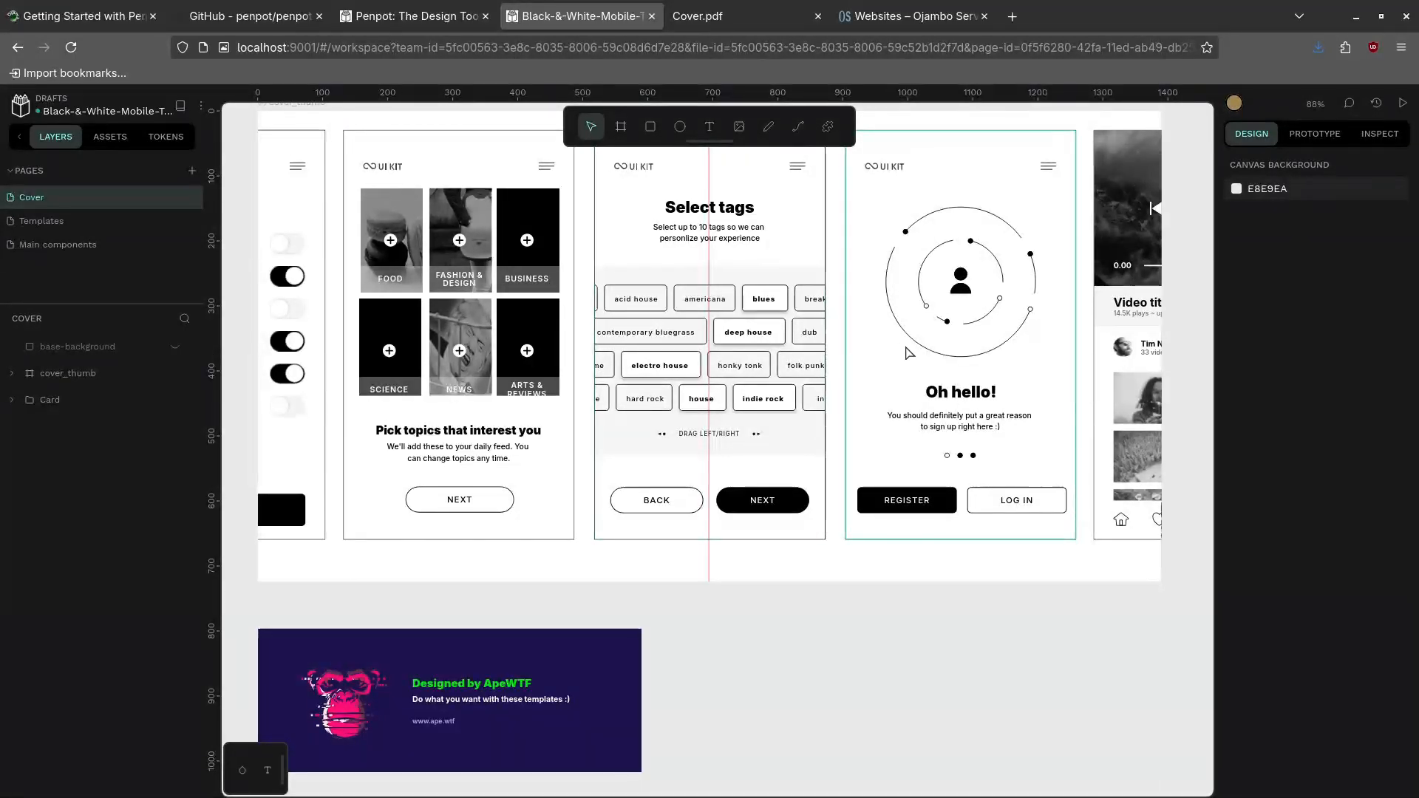
{"action": "left_click", "coordinate": [958, 339]}
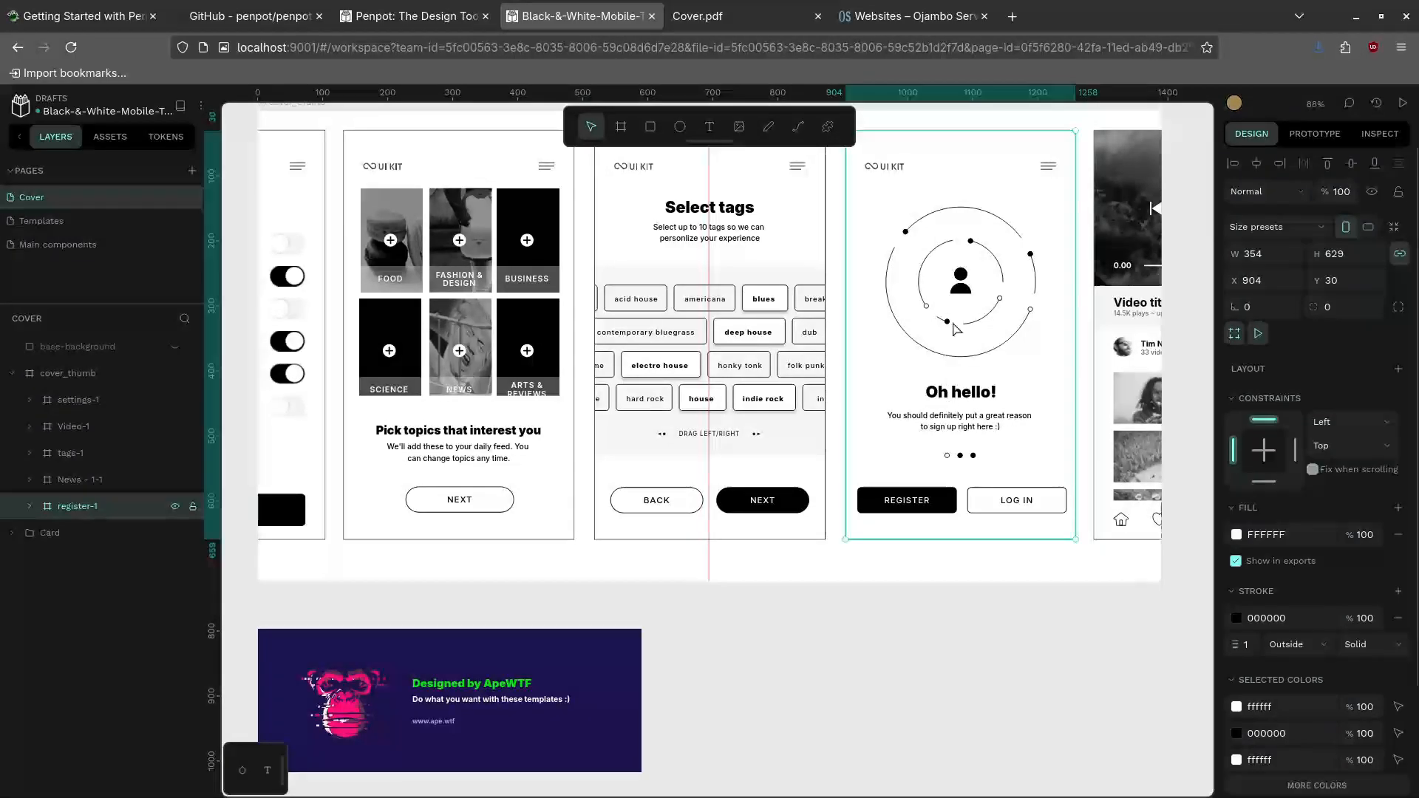
{"action": "left_click", "coordinate": [969, 397]}
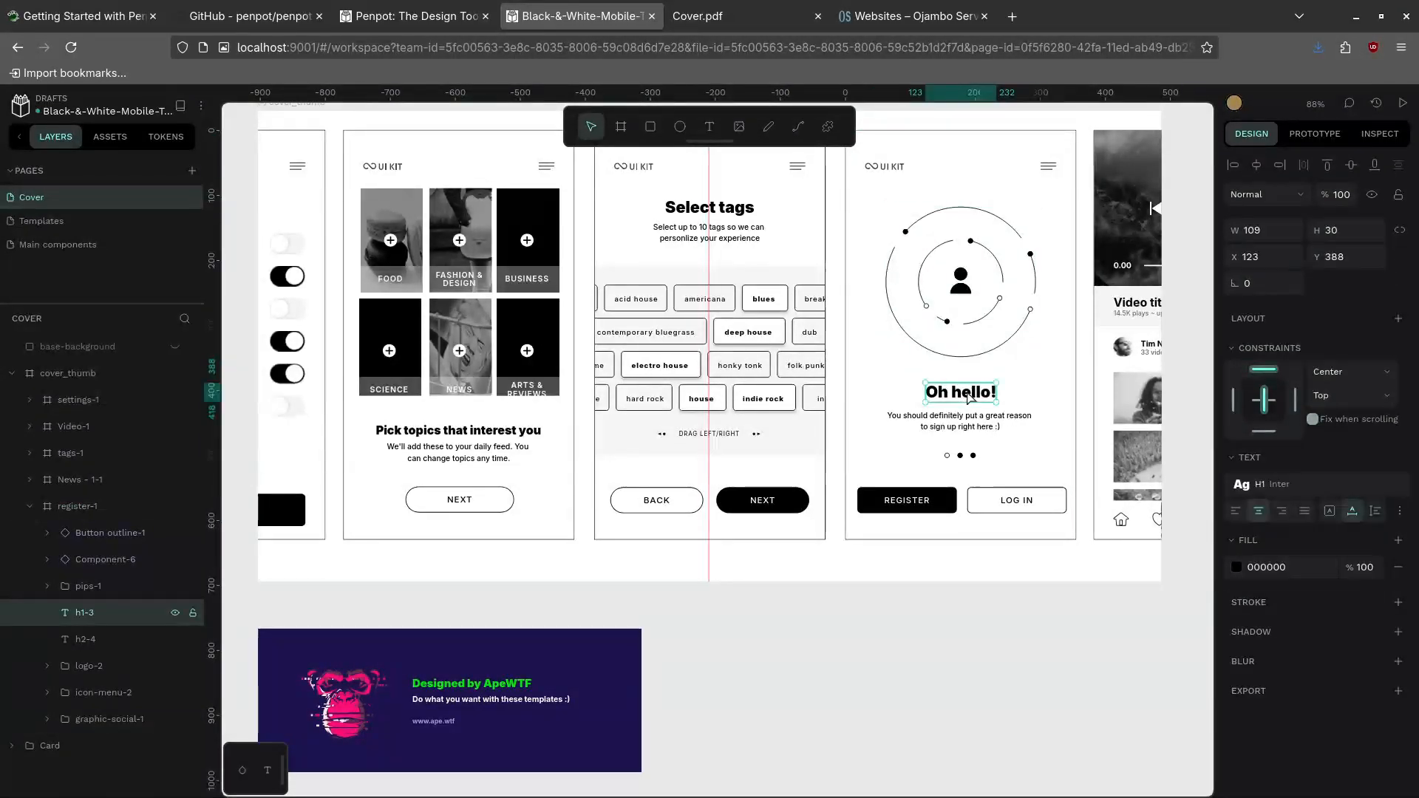
{"action": "double_click", "coordinate": [970, 395]}
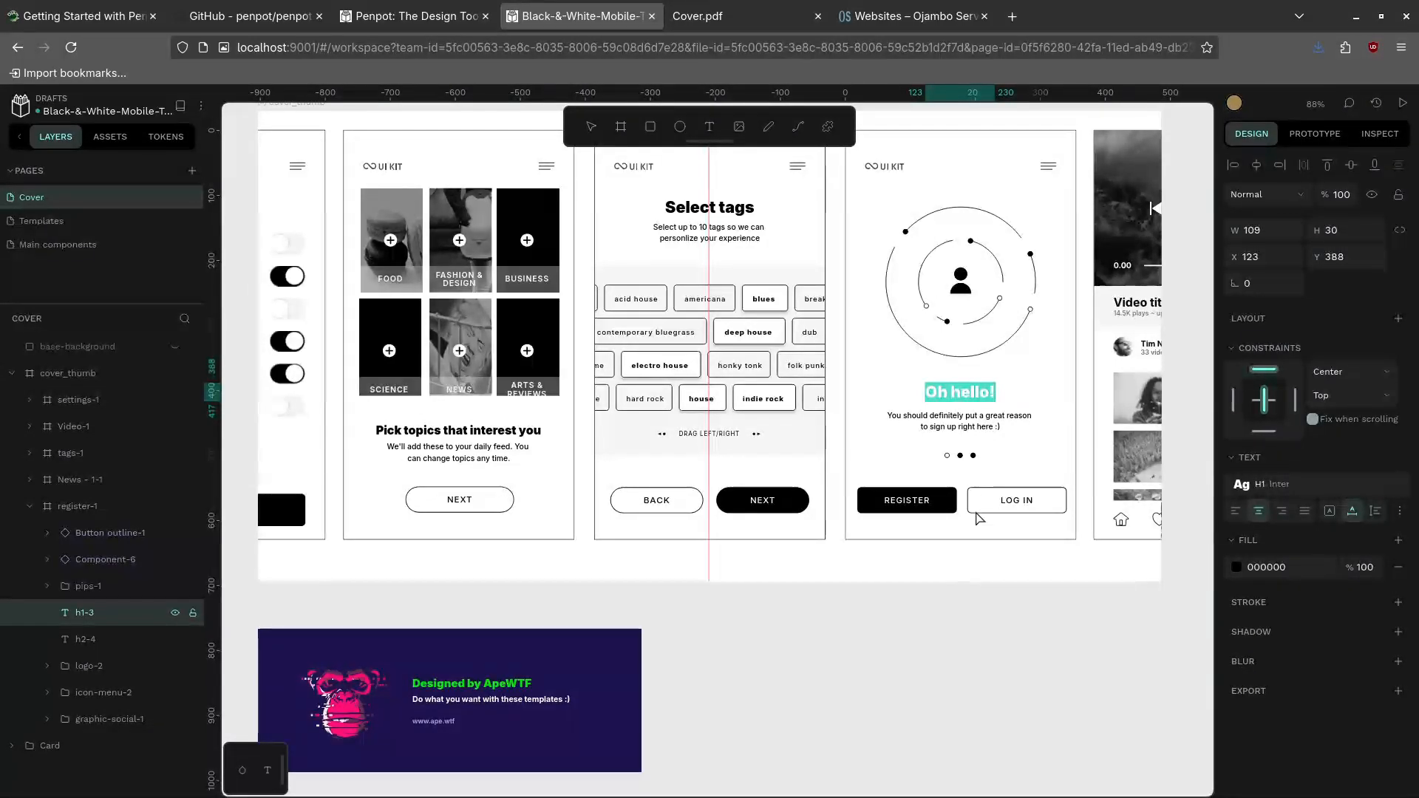
{"action": "left_click", "coordinate": [1024, 500]}
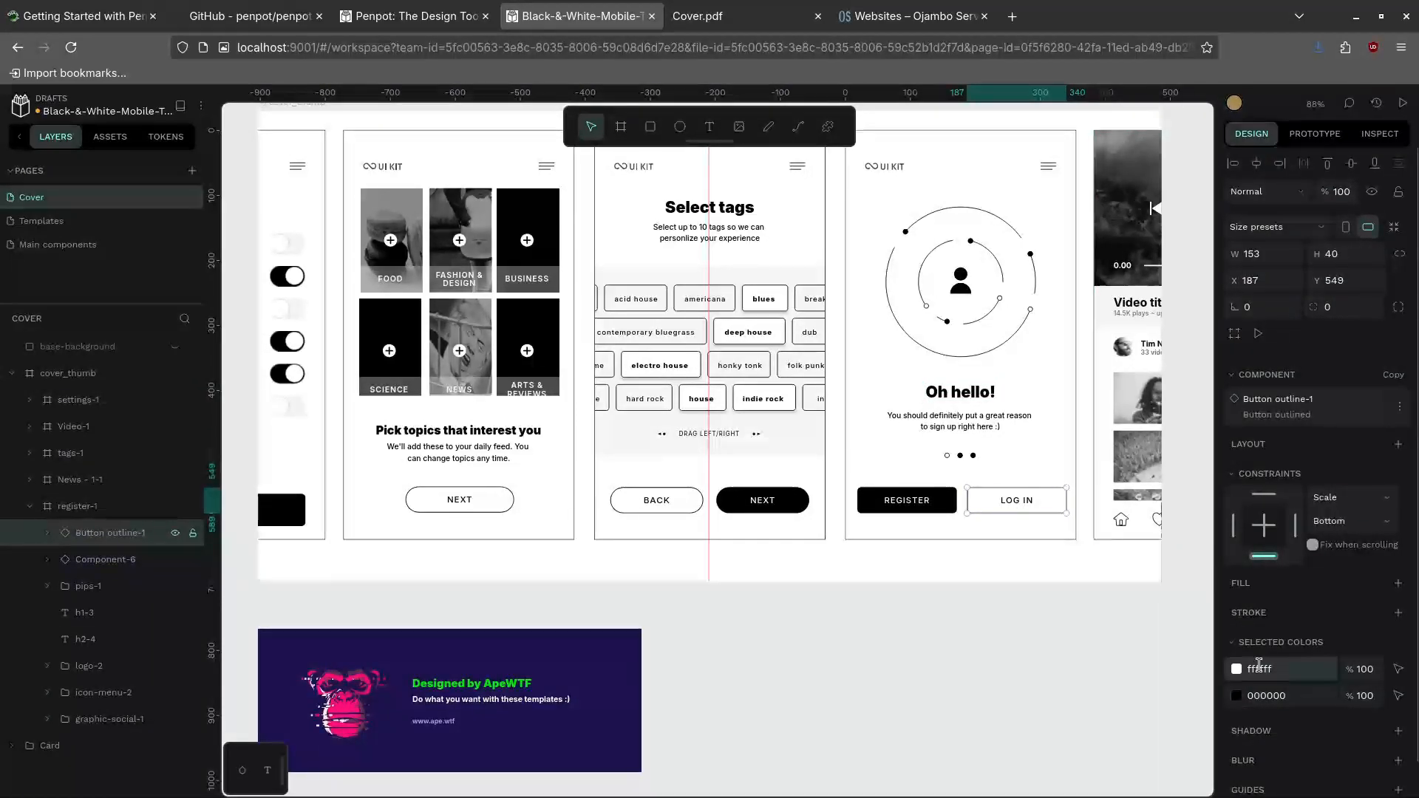
{"action": "scroll", "coordinate": [1276, 658], "scroll_direction": "down", "scroll_amount": 1}
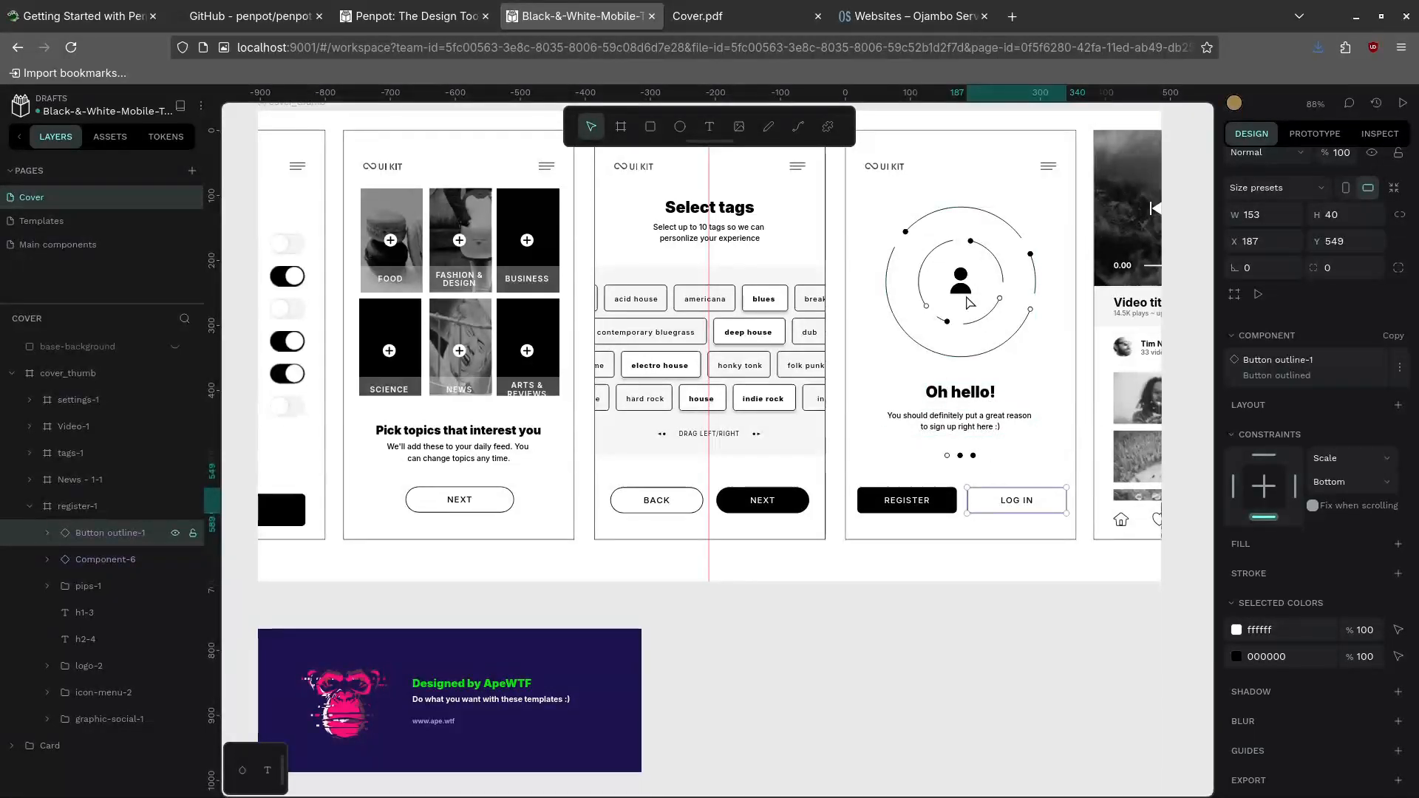
{"action": "left_click", "coordinate": [202, 110]}
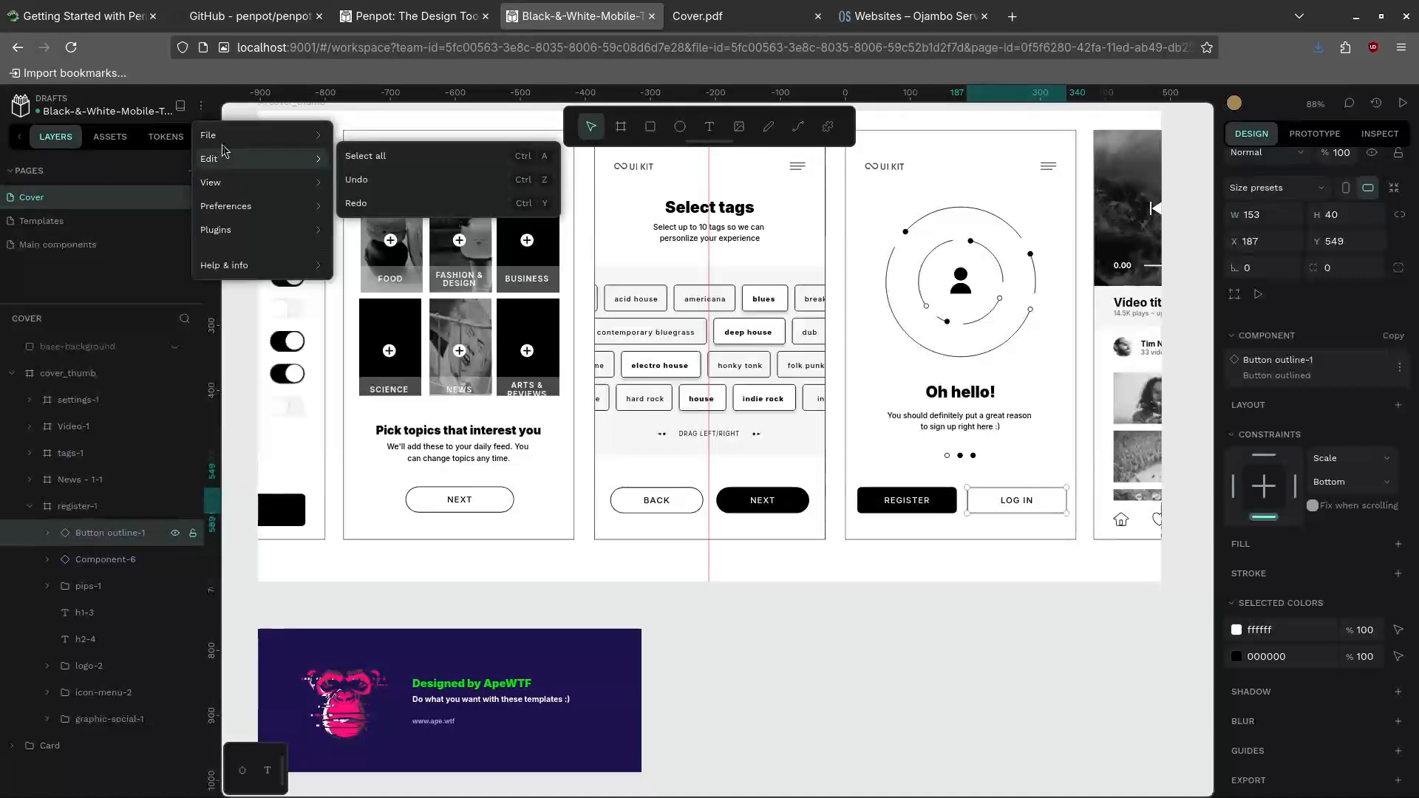
Browse the main menu, then leave the Black-&-White-Mobile-Template for the Projects dashboard
{"action": "mouse_move", "coordinate": [303, 139]}
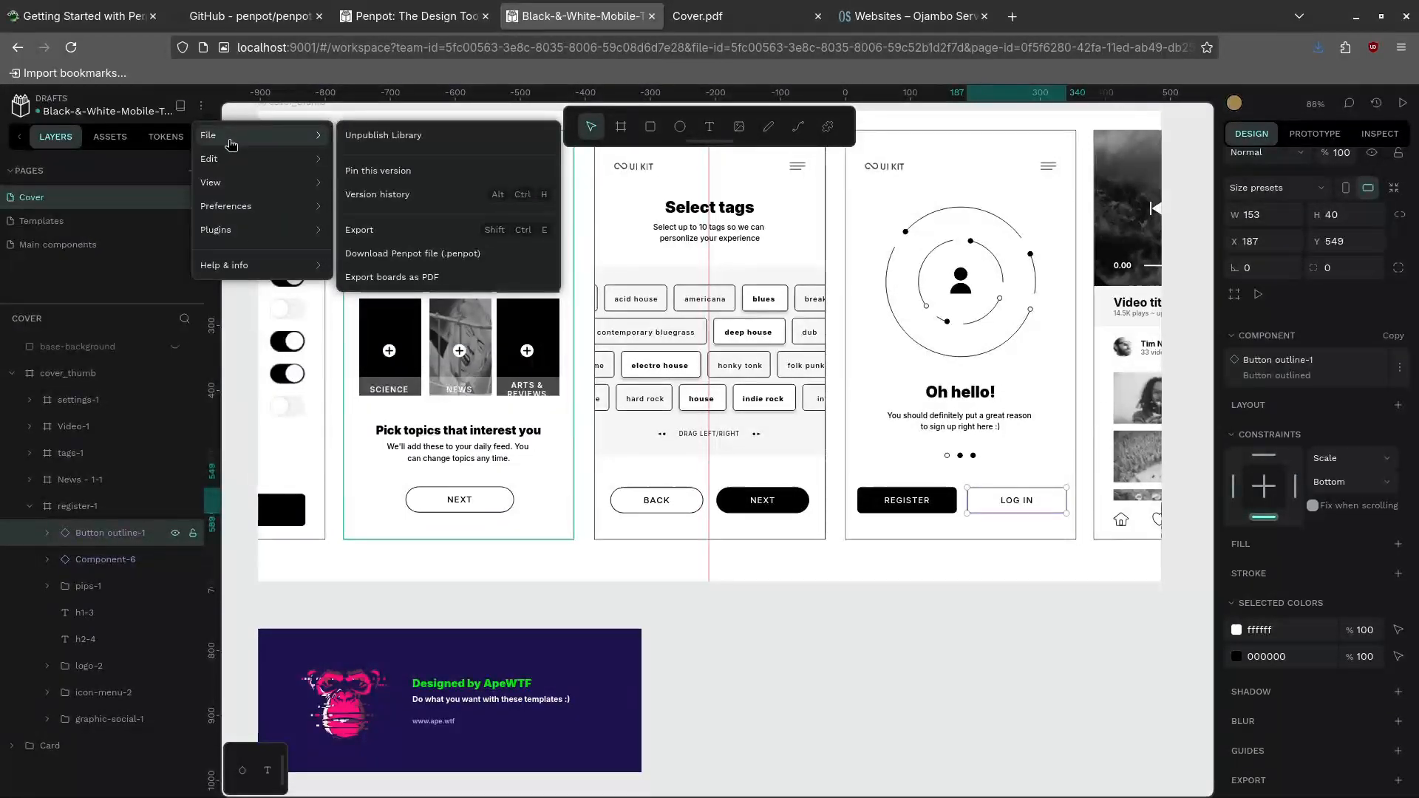
{"action": "mouse_move", "coordinate": [232, 196]}
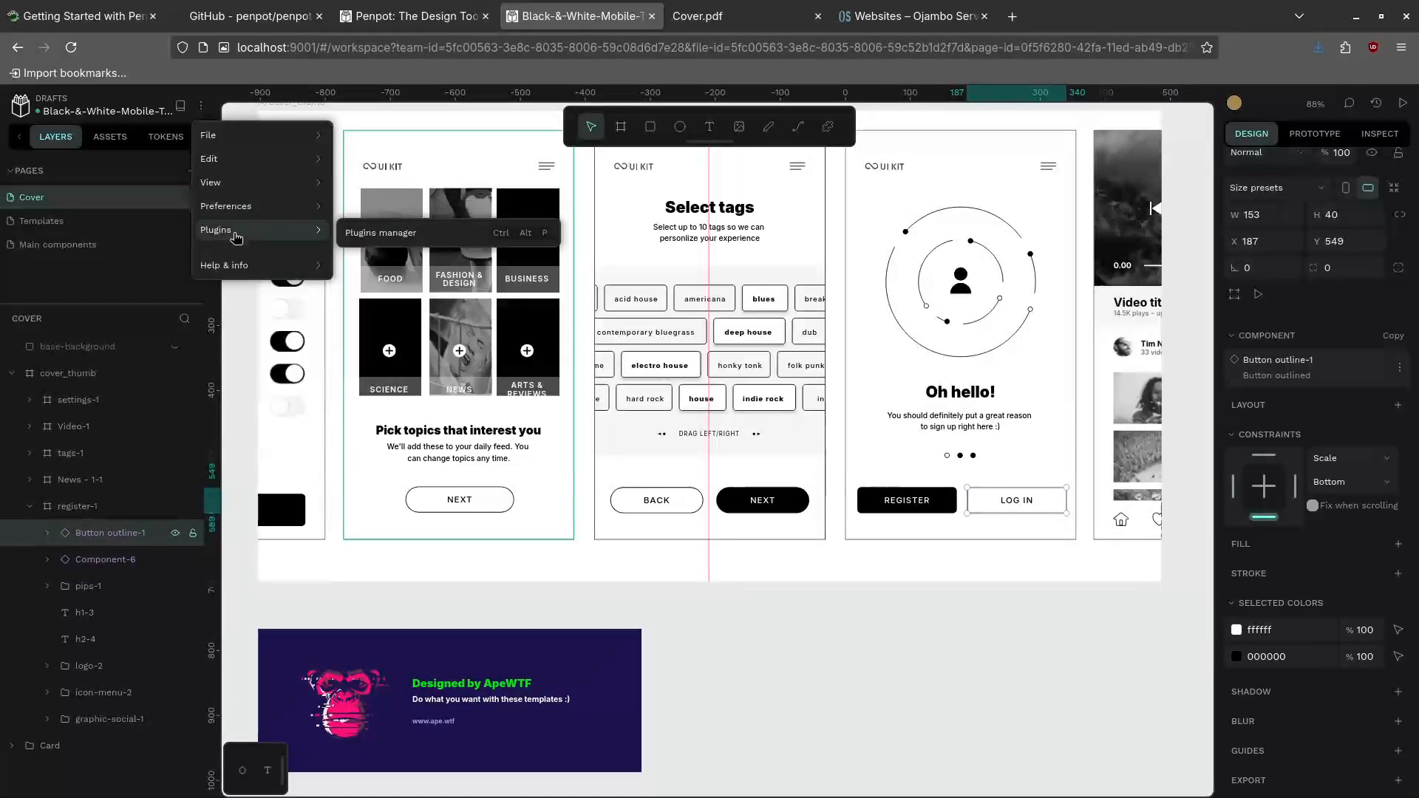
{"action": "left_click", "coordinate": [20, 105]}
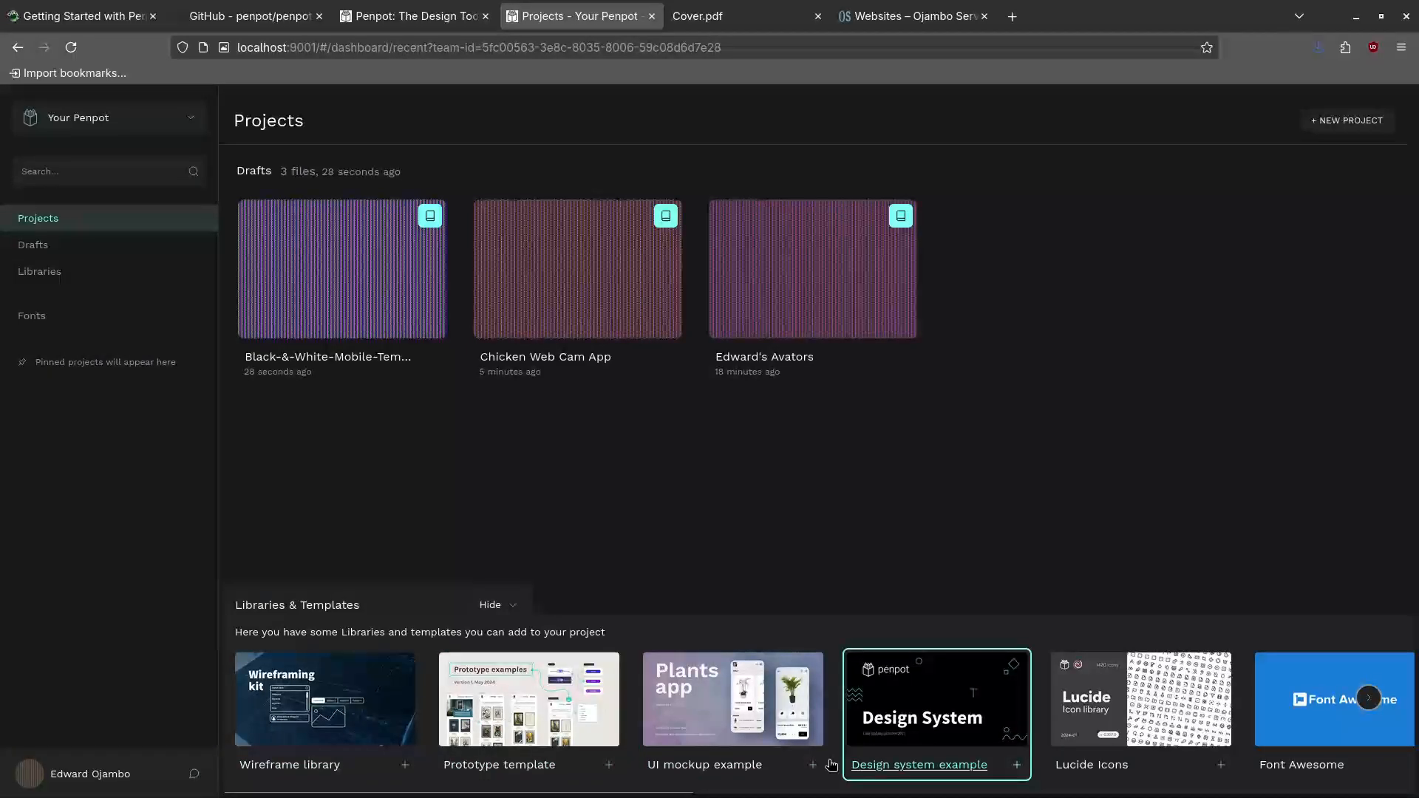
View the shared Libraries page, then the custom Fonts page, and open the profile options
{"action": "left_click", "coordinate": [50, 274]}
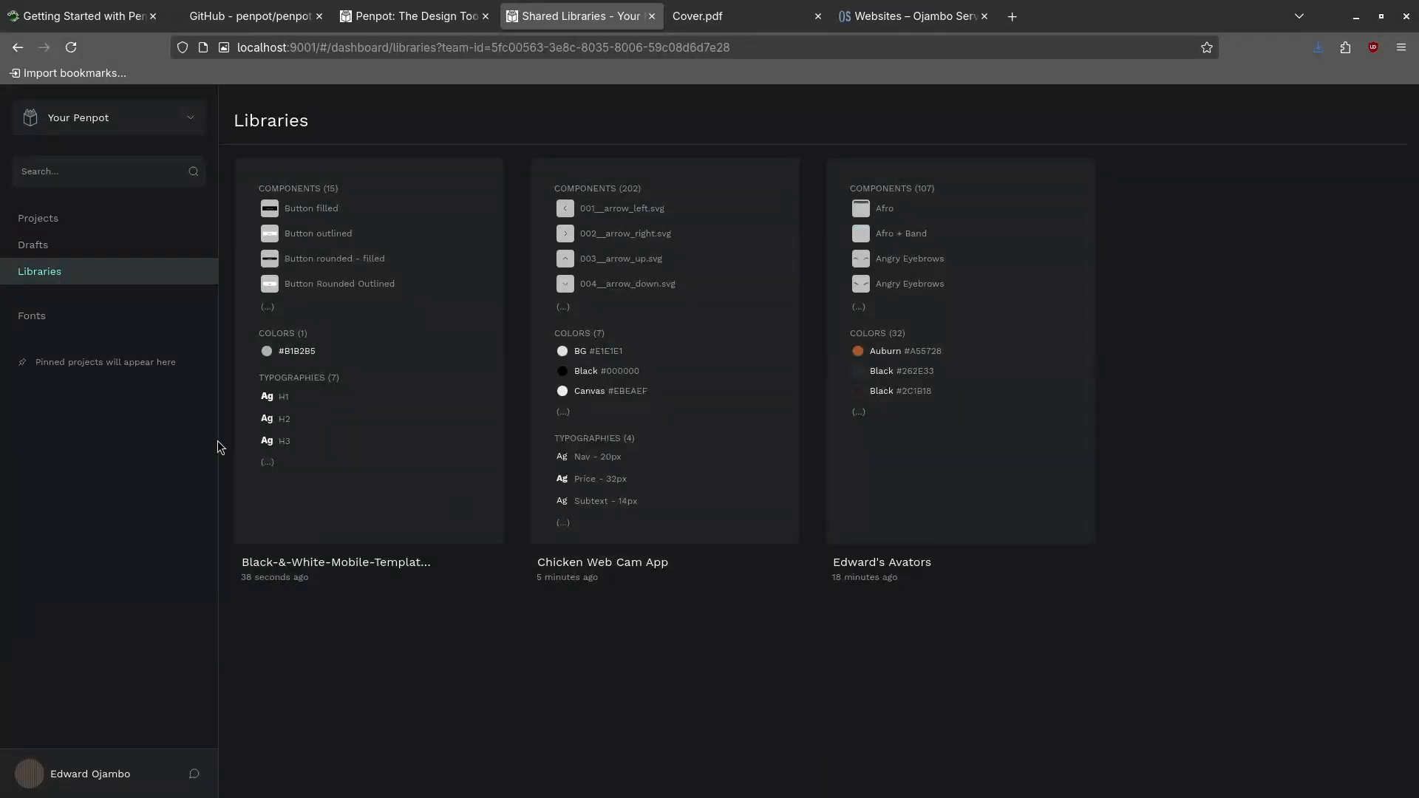
{"action": "left_click", "coordinate": [44, 318]}
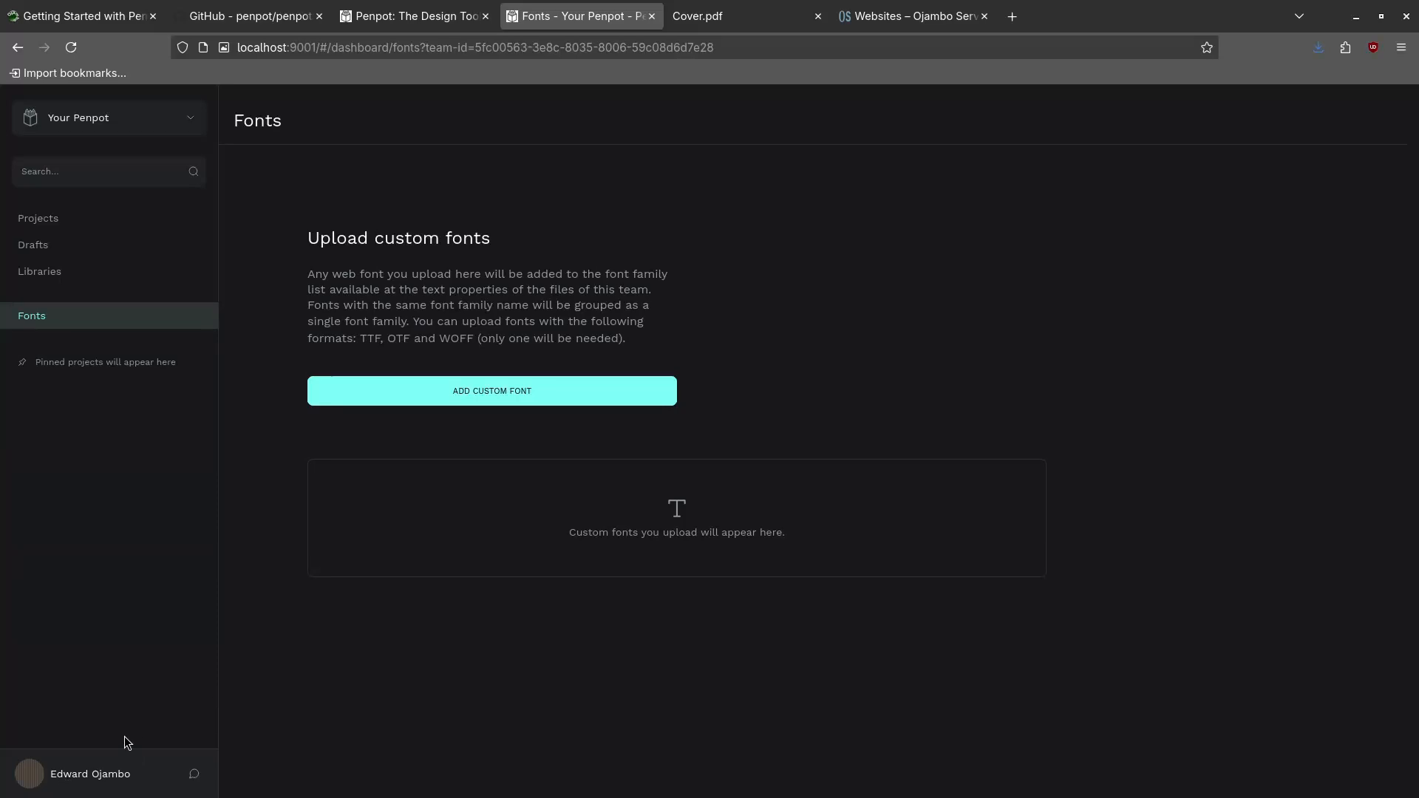
{"action": "left_click", "coordinate": [41, 778]}
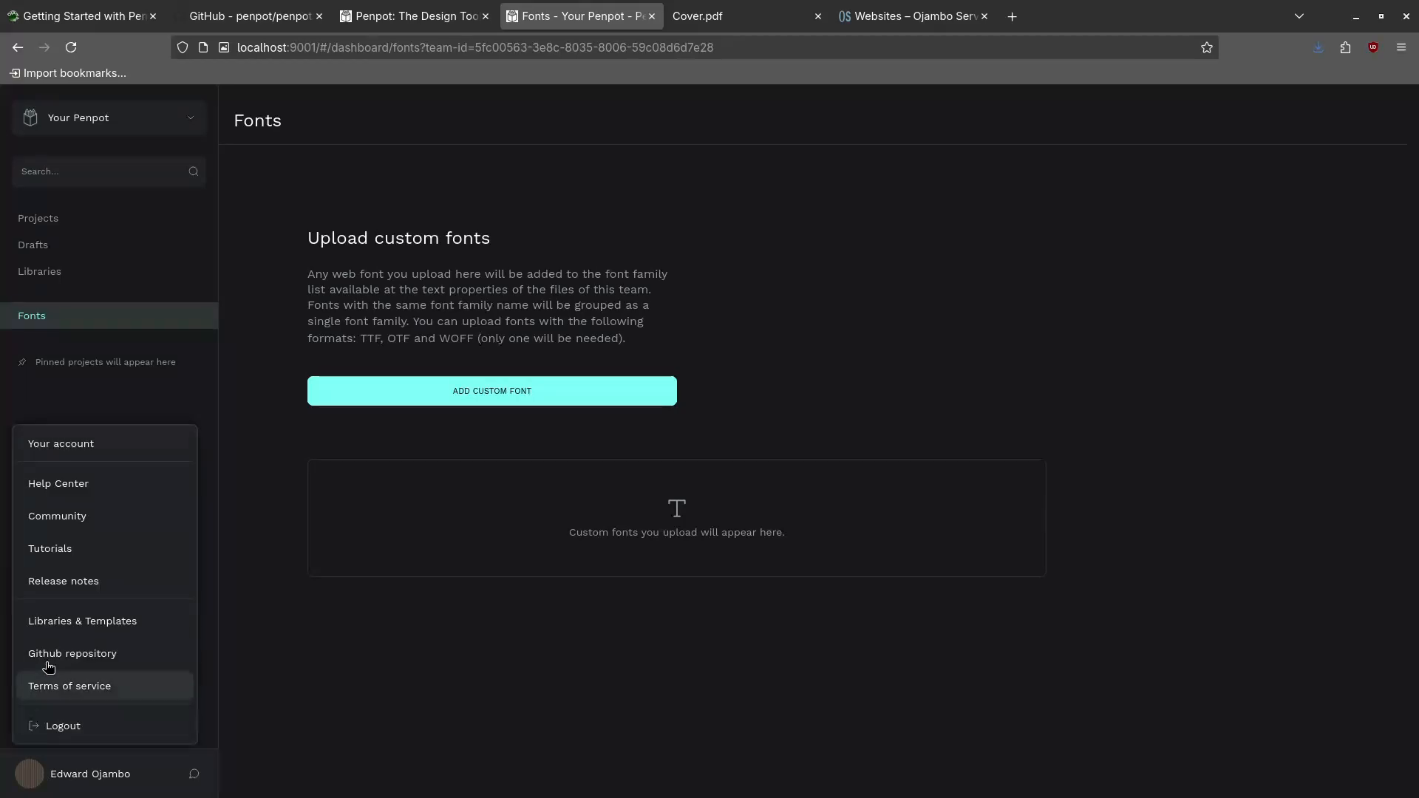
Open the account Settings, then log out of Penpot from the profile menu
{"action": "left_click", "coordinate": [80, 444]}
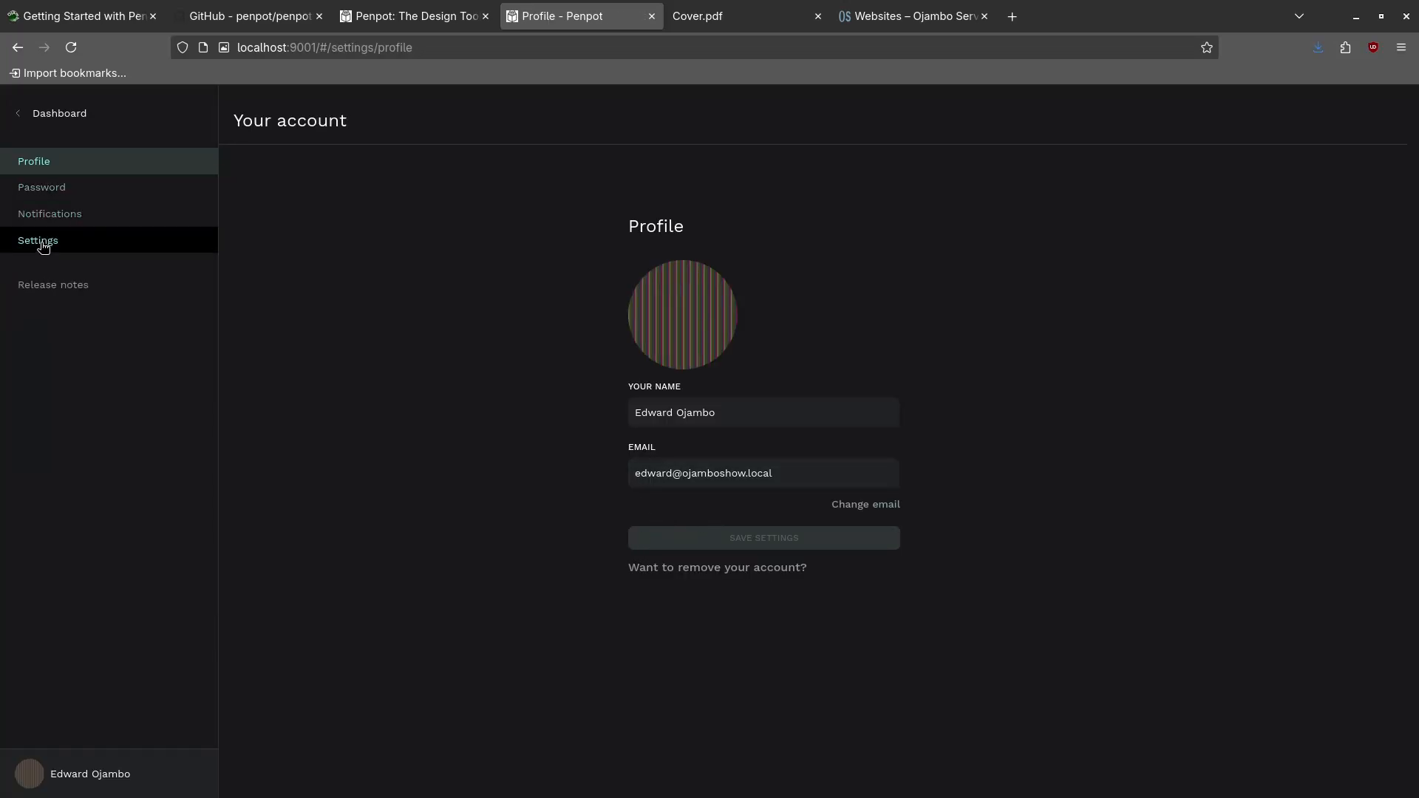
{"action": "left_click", "coordinate": [41, 241]}
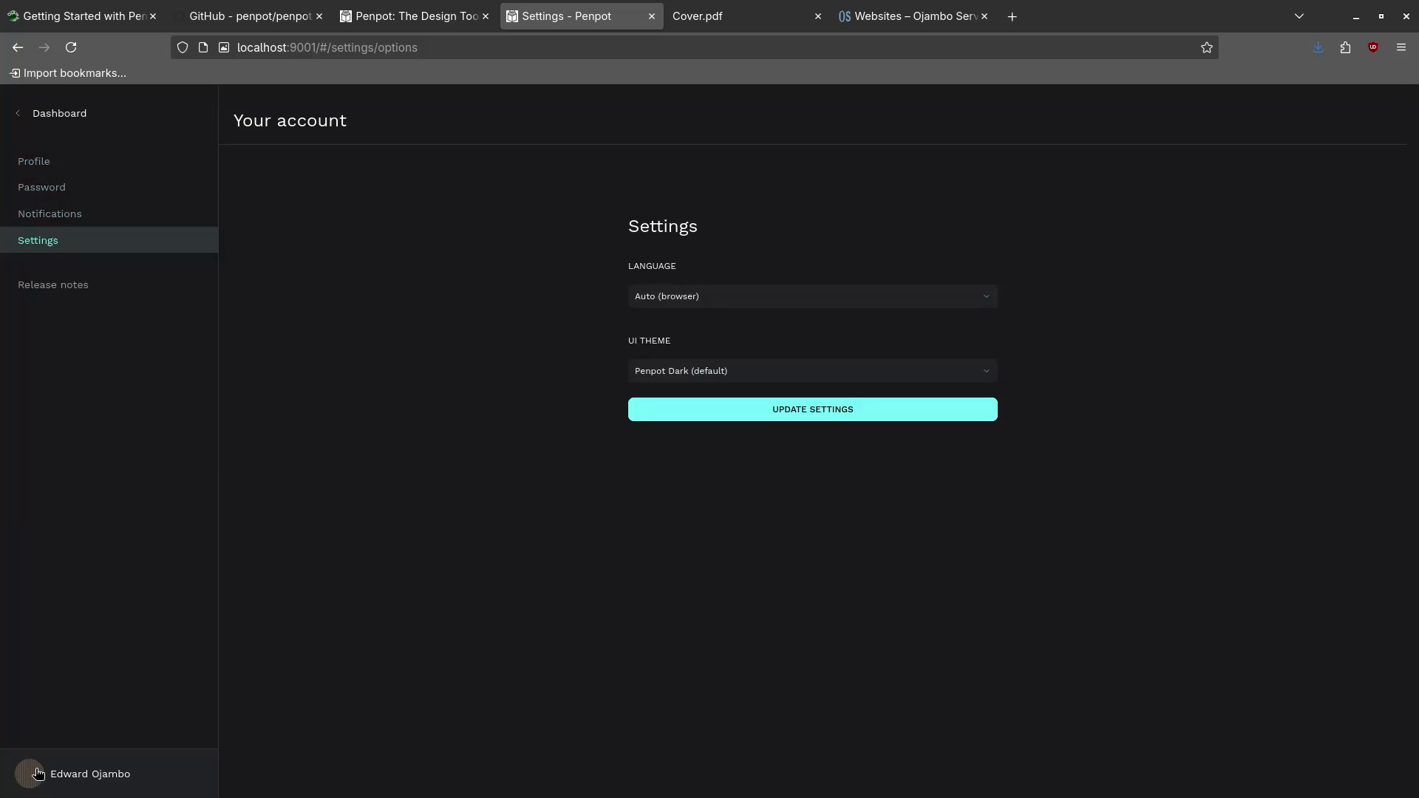
{"action": "left_click", "coordinate": [54, 752]}
{"action": "left_click", "coordinate": [59, 729]}
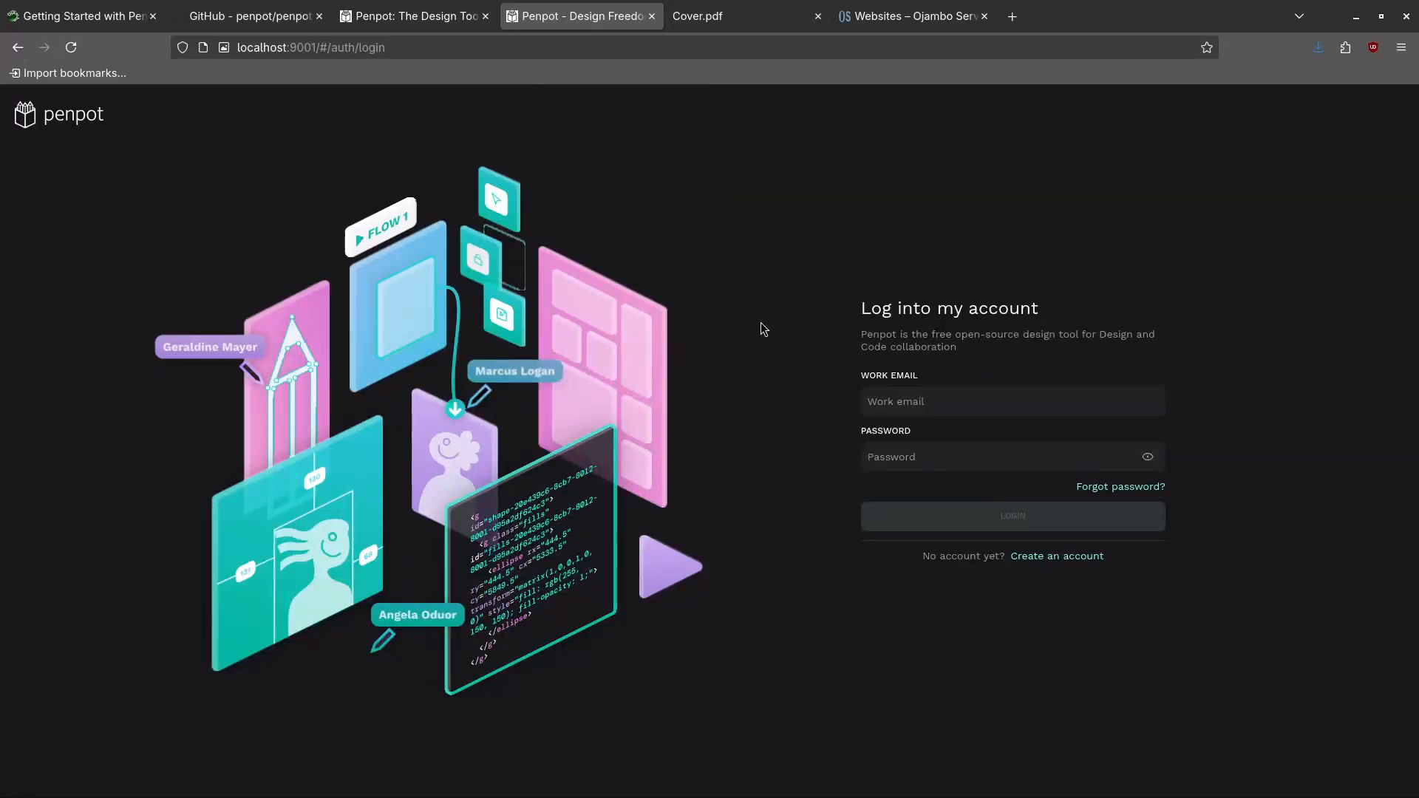
{"action": "key", "text": "super"}
Bring the terminal forward and enlarge its text with Ctrl+Plus
{"action": "left_click", "coordinate": [663, 553]}
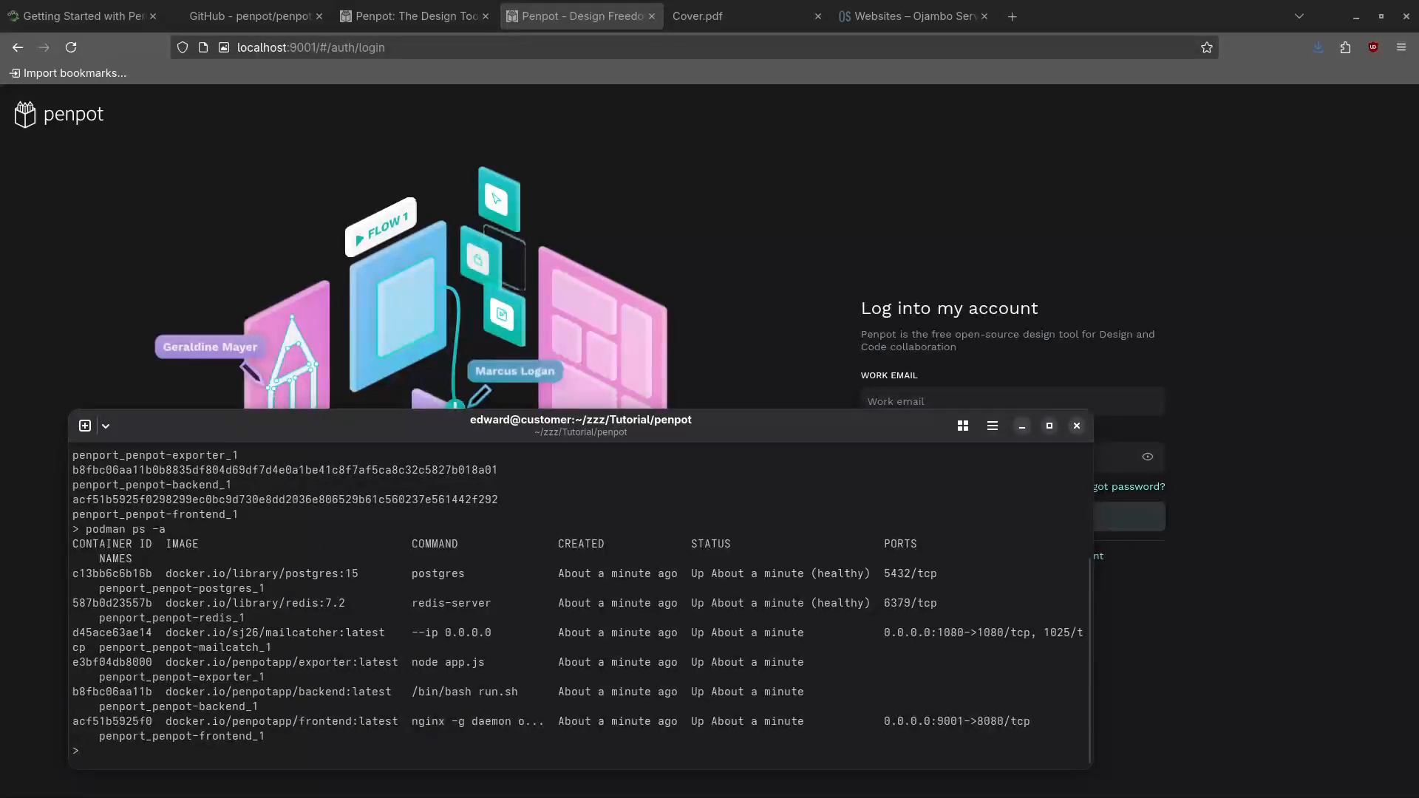
{"action": "key", "text": "super"}
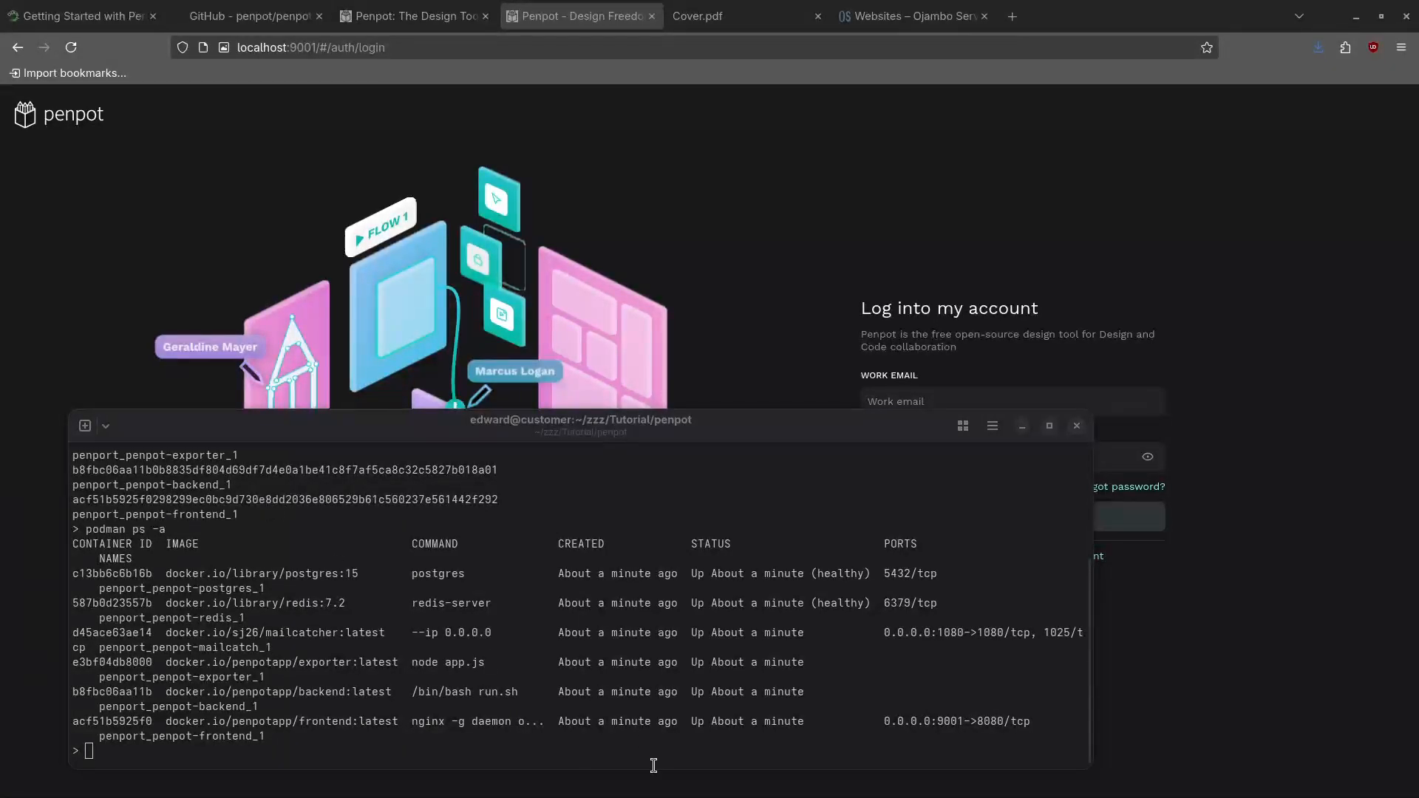
{"action": "left_click", "coordinate": [581, 744]}
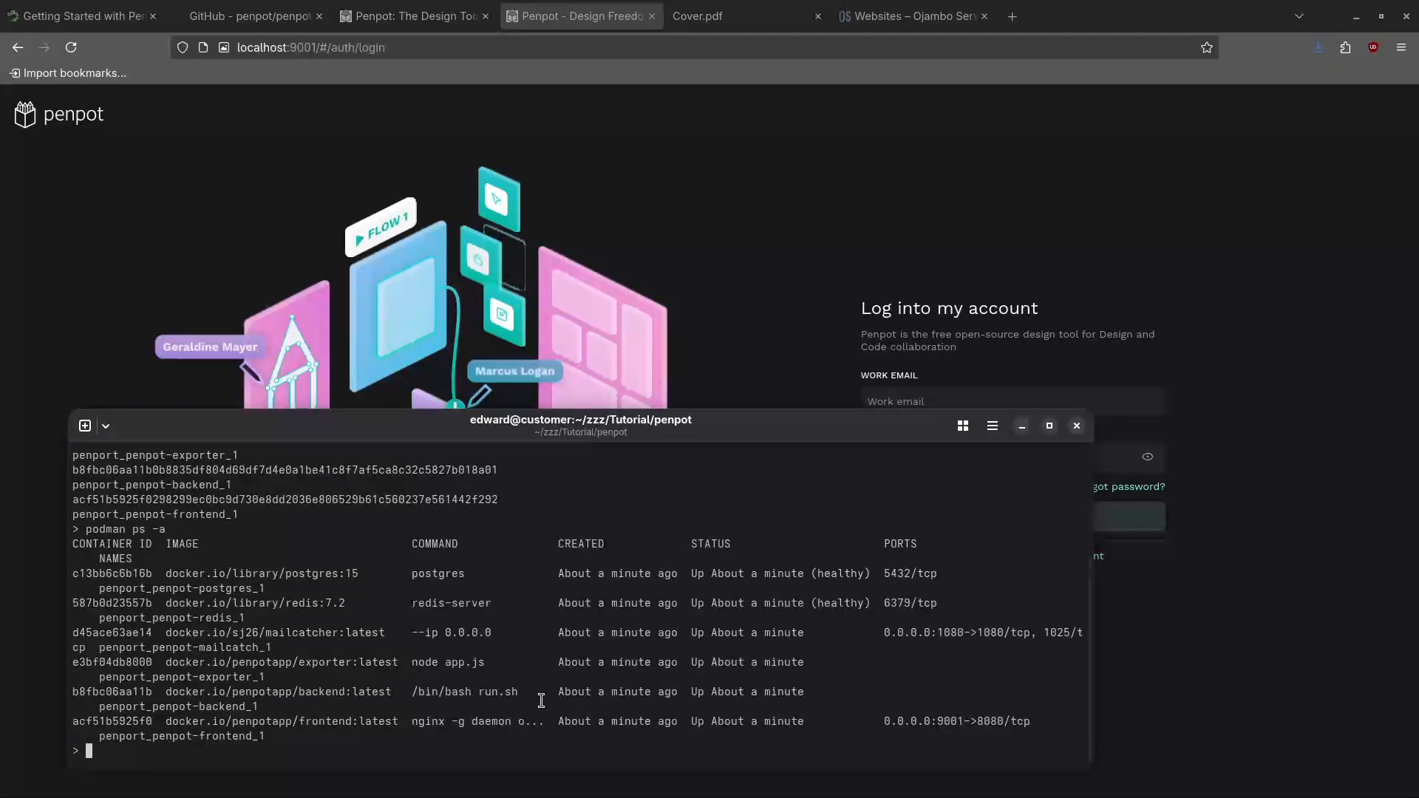
{"action": "key", "text": "ctrl+plus"}
{"action": "key", "text": "ctrl+plus"}
{"action": "key", "text": "ctrl+plus"}
{"action": "key", "text": "ctrl+plus"}
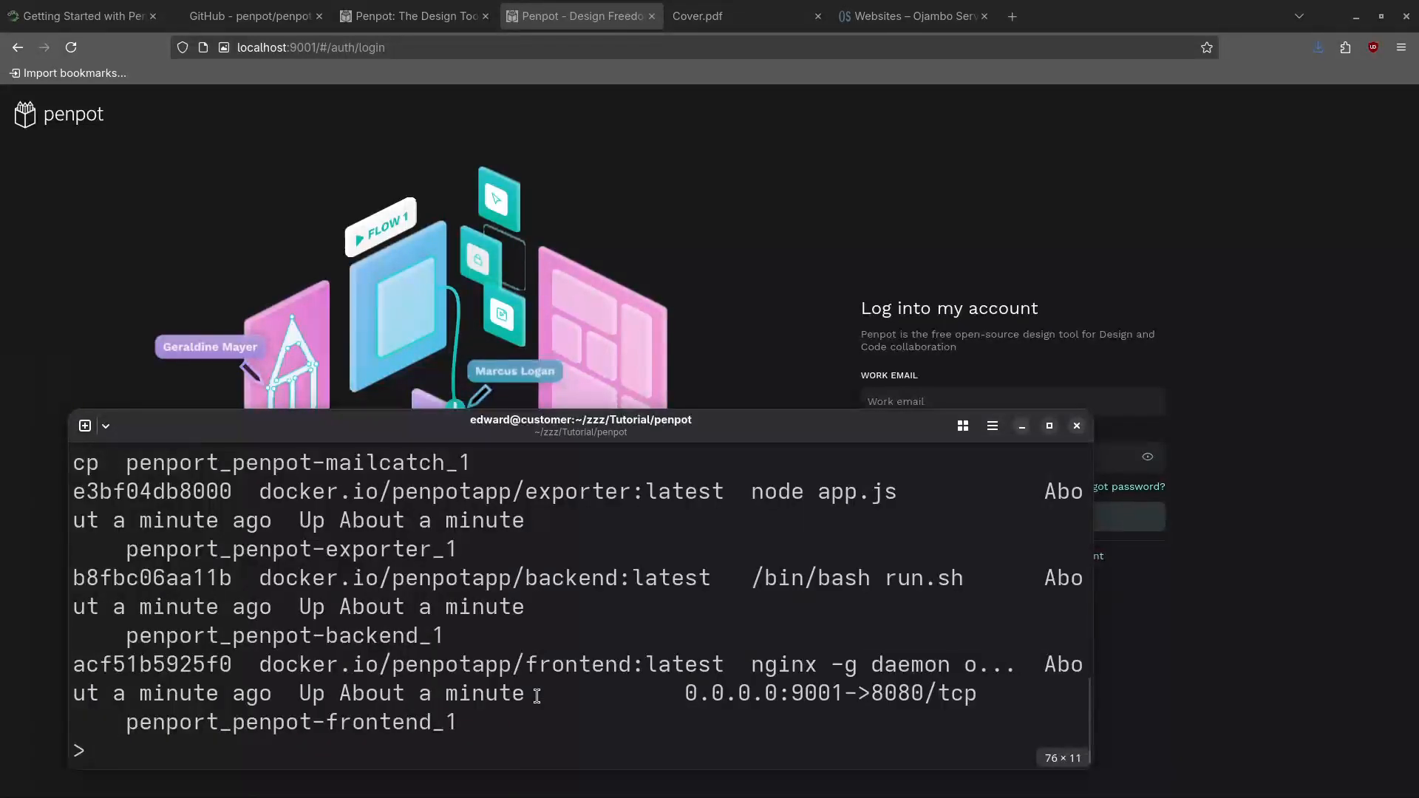
Run podman compose down to remove the penport Penpot containers and network
{"action": "type", "text": "podman "}
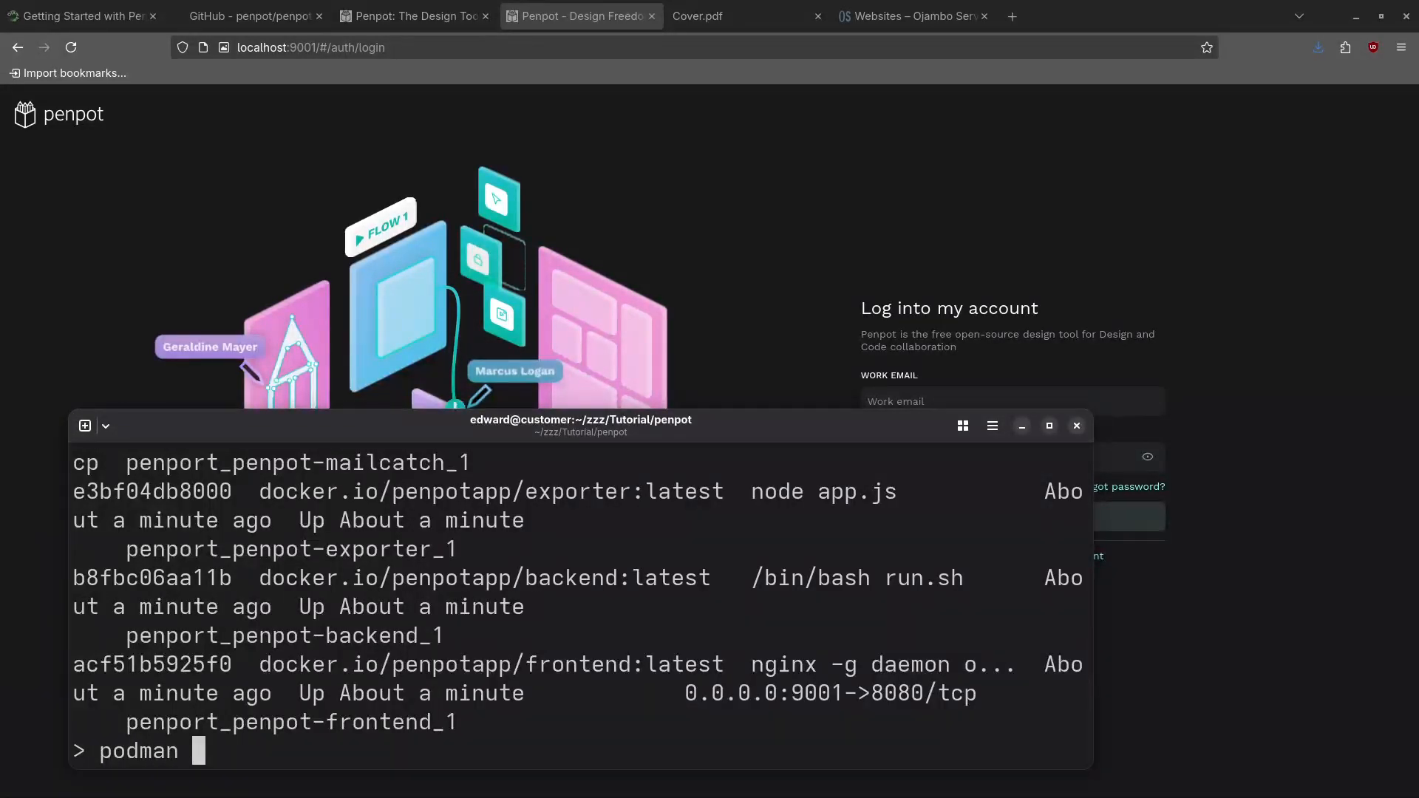
{"action": "type", "text": "compos"}
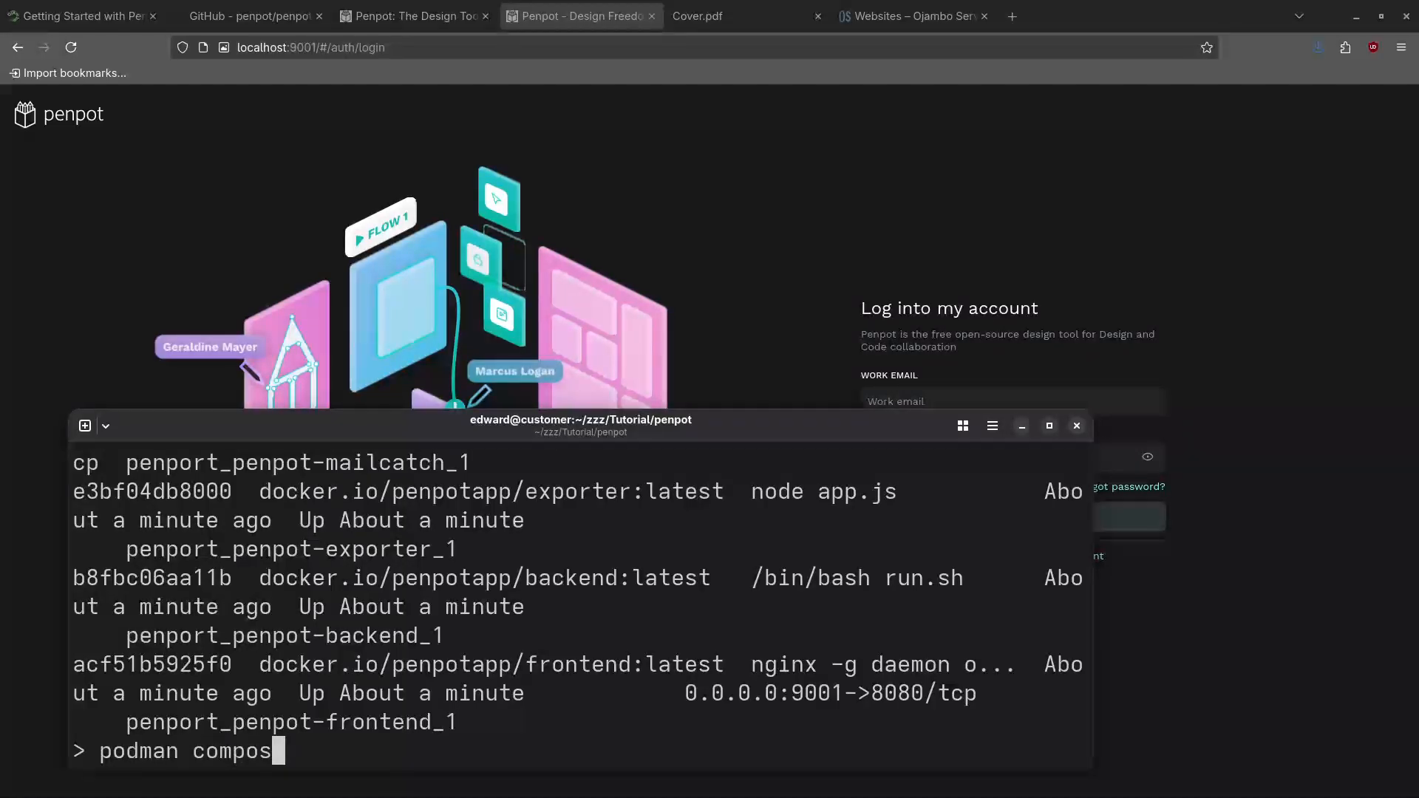
{"action": "key", "text": "ctrl+w"}
{"action": "key", "text": "ctrl+w"}
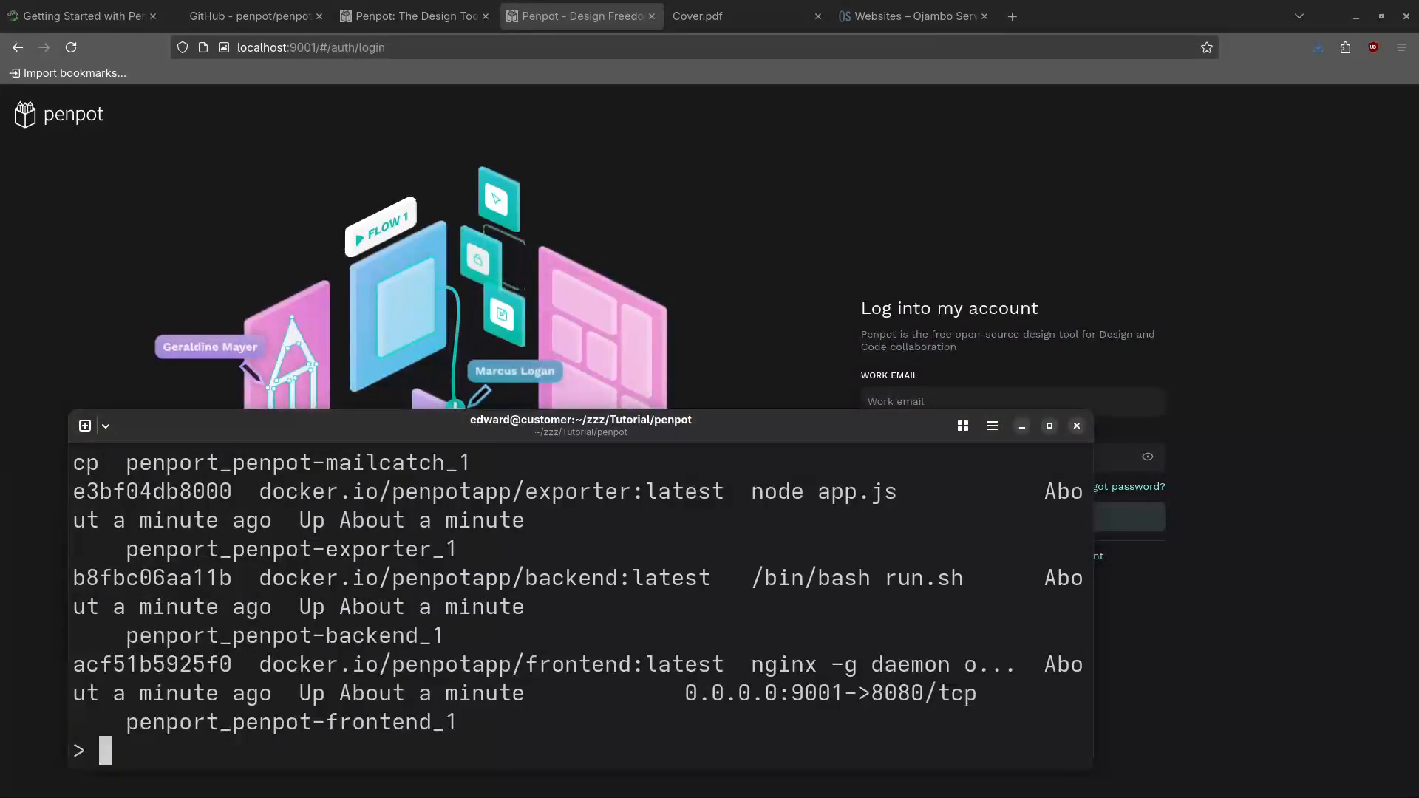
{"action": "key", "text": "Up"}
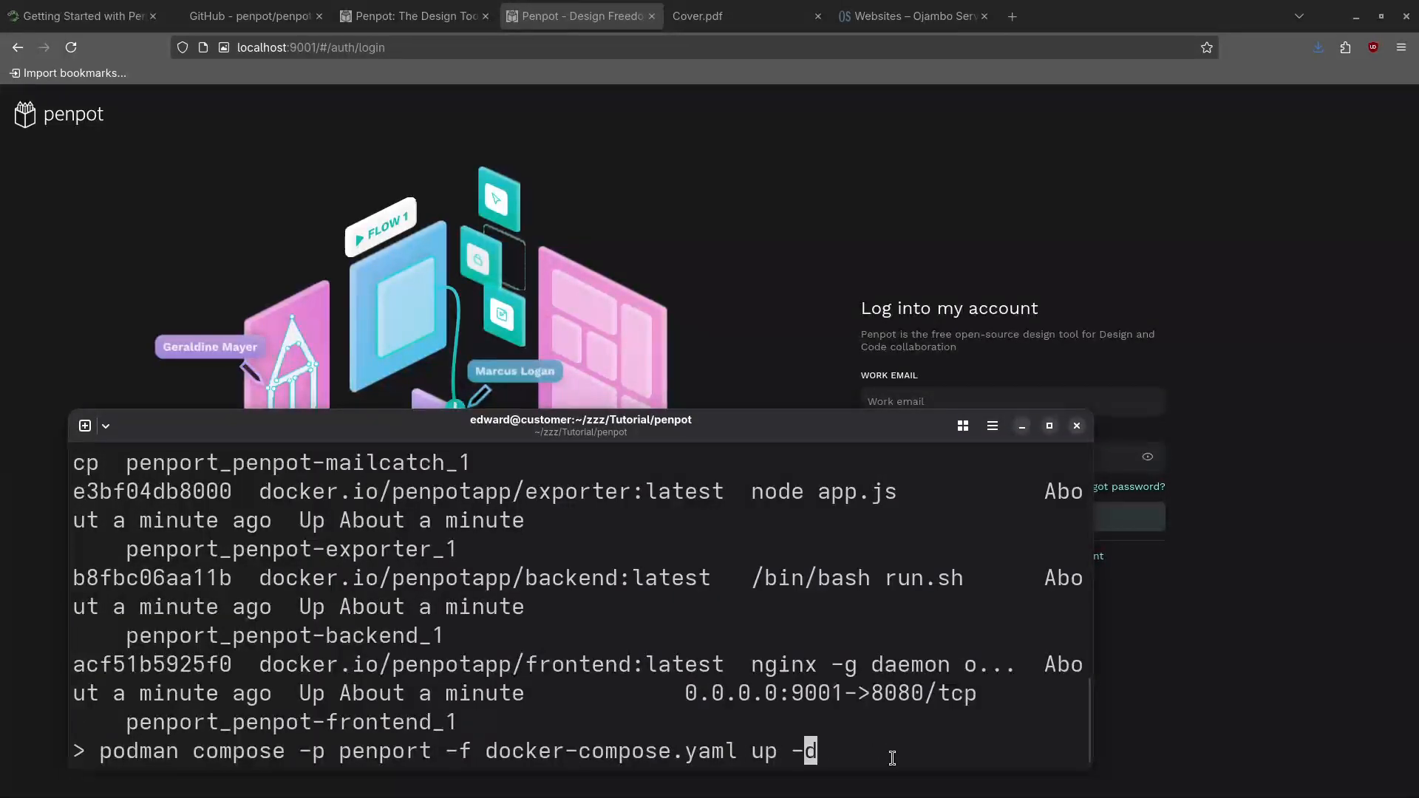
{"action": "key", "text": "BackSpace"}
{"action": "key", "text": "BackSpace"}
{"action": "key", "text": "BackSpace"}
{"action": "key", "text": "BackSpace"}
{"action": "key", "text": "End"}
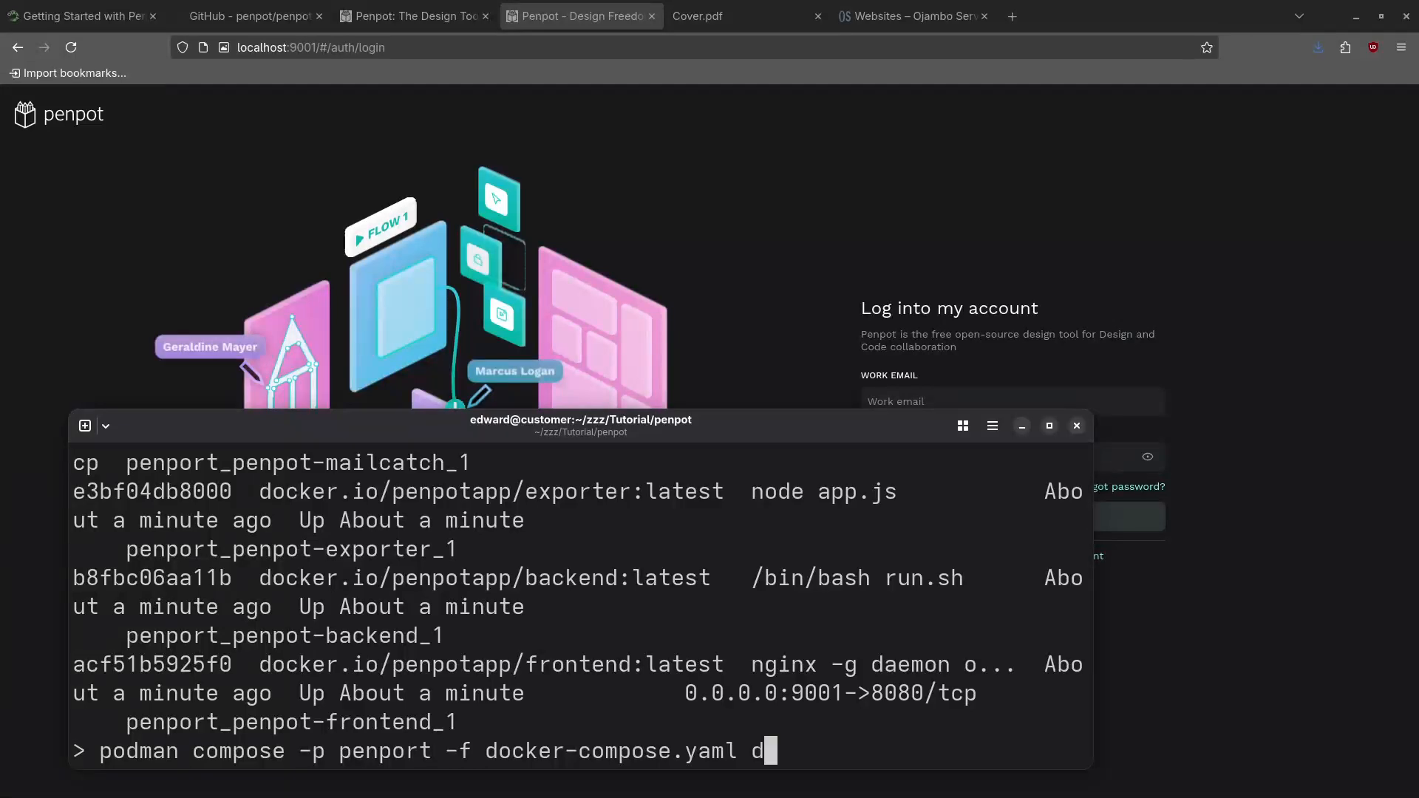
{"action": "type", "text": "own"}
{"action": "key", "text": "Return"}
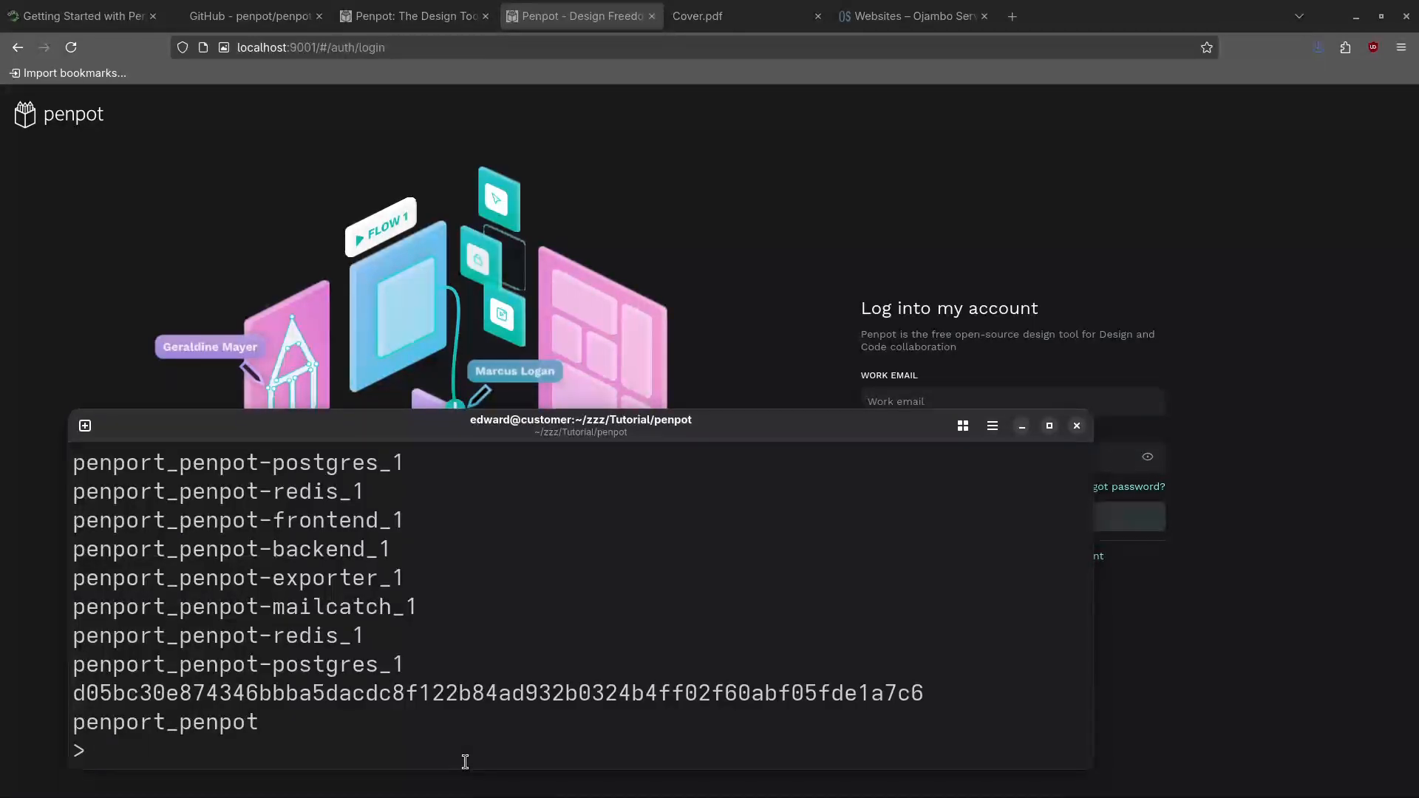
Run podman ps -a and podman volume ls, showing no containers and three leftover volumes
{"action": "type", "text": "podman ps -a"}
{"action": "key", "text": "Return"}
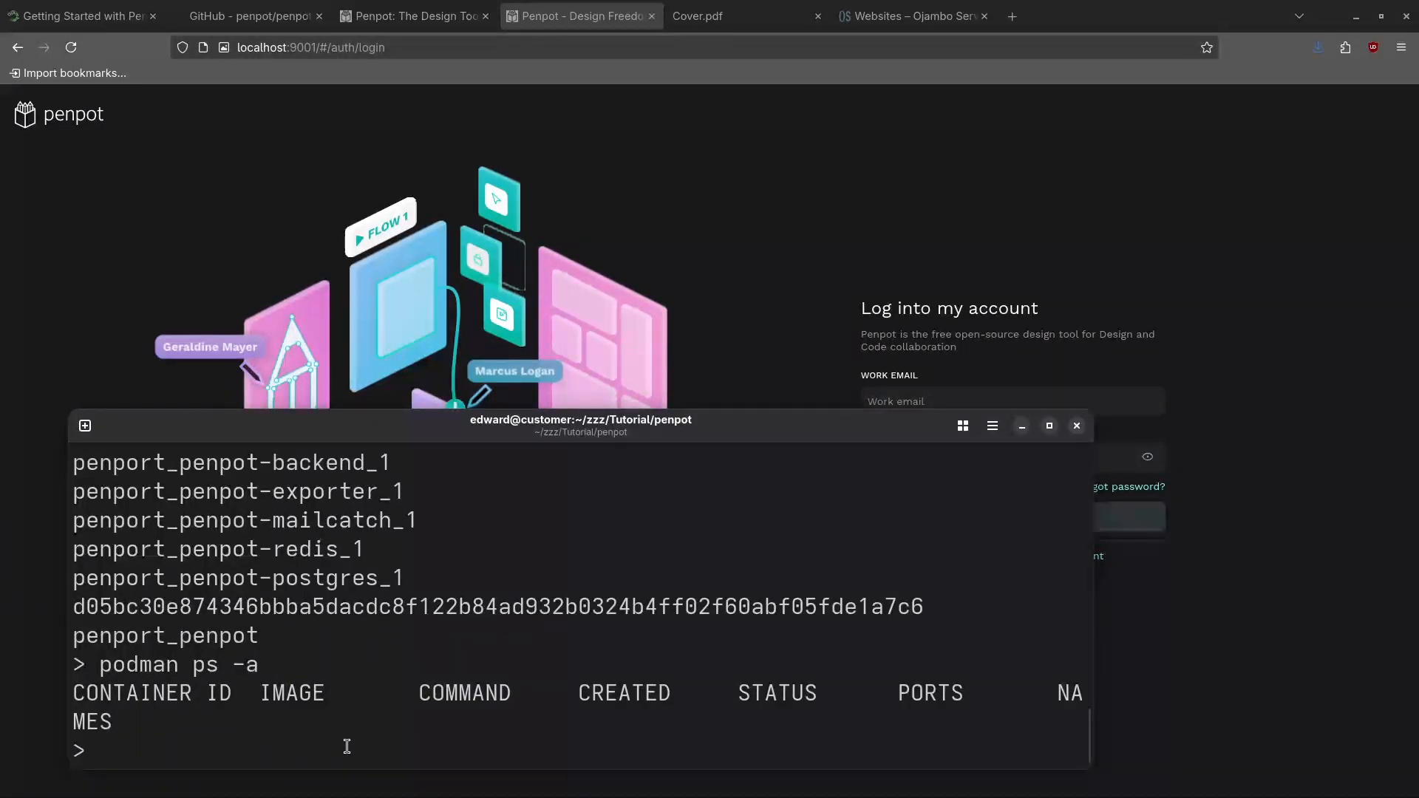
{"action": "type", "text": "podman "}
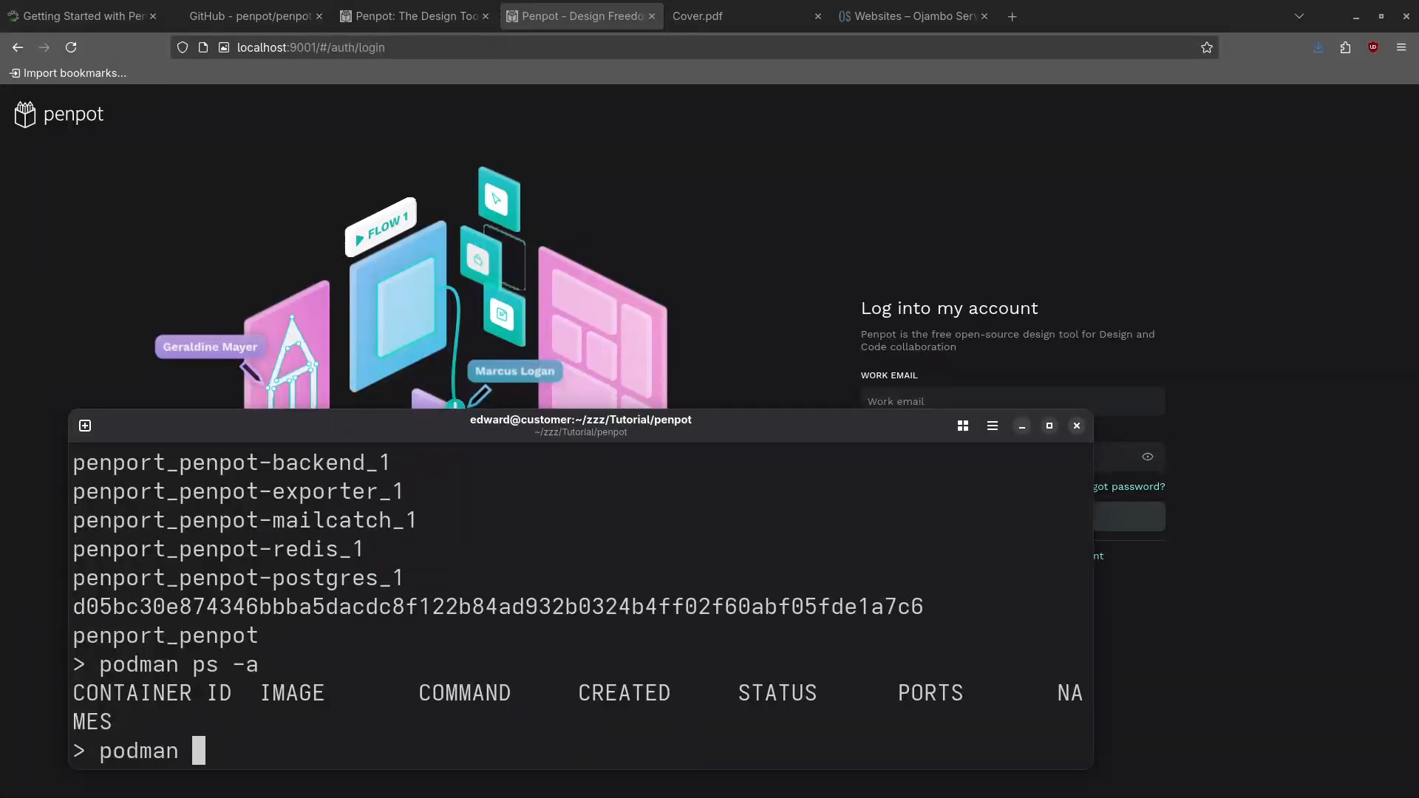
{"action": "type", "text": "volume ls"}
{"action": "key", "text": "Return"}
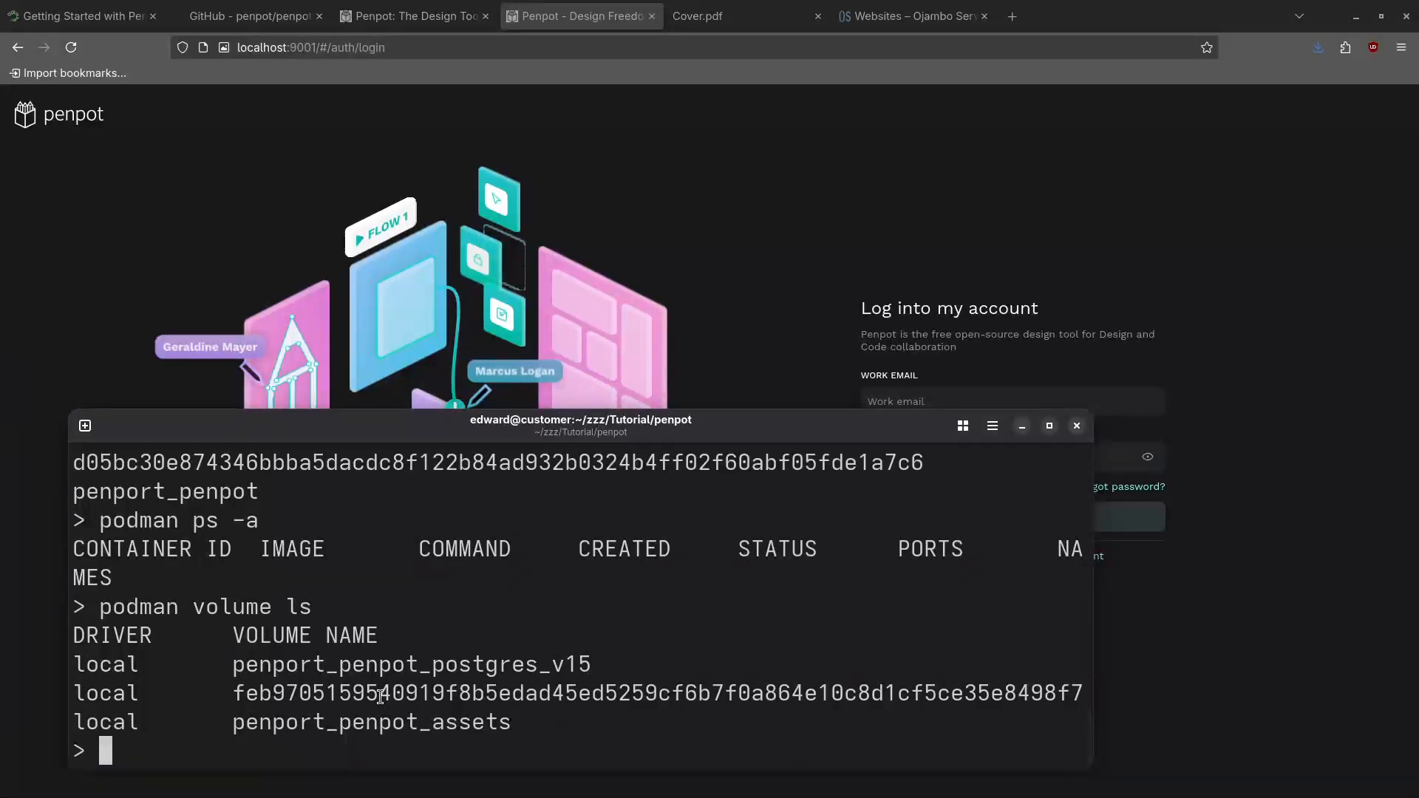
{"action": "type", "text": "podman volu"}
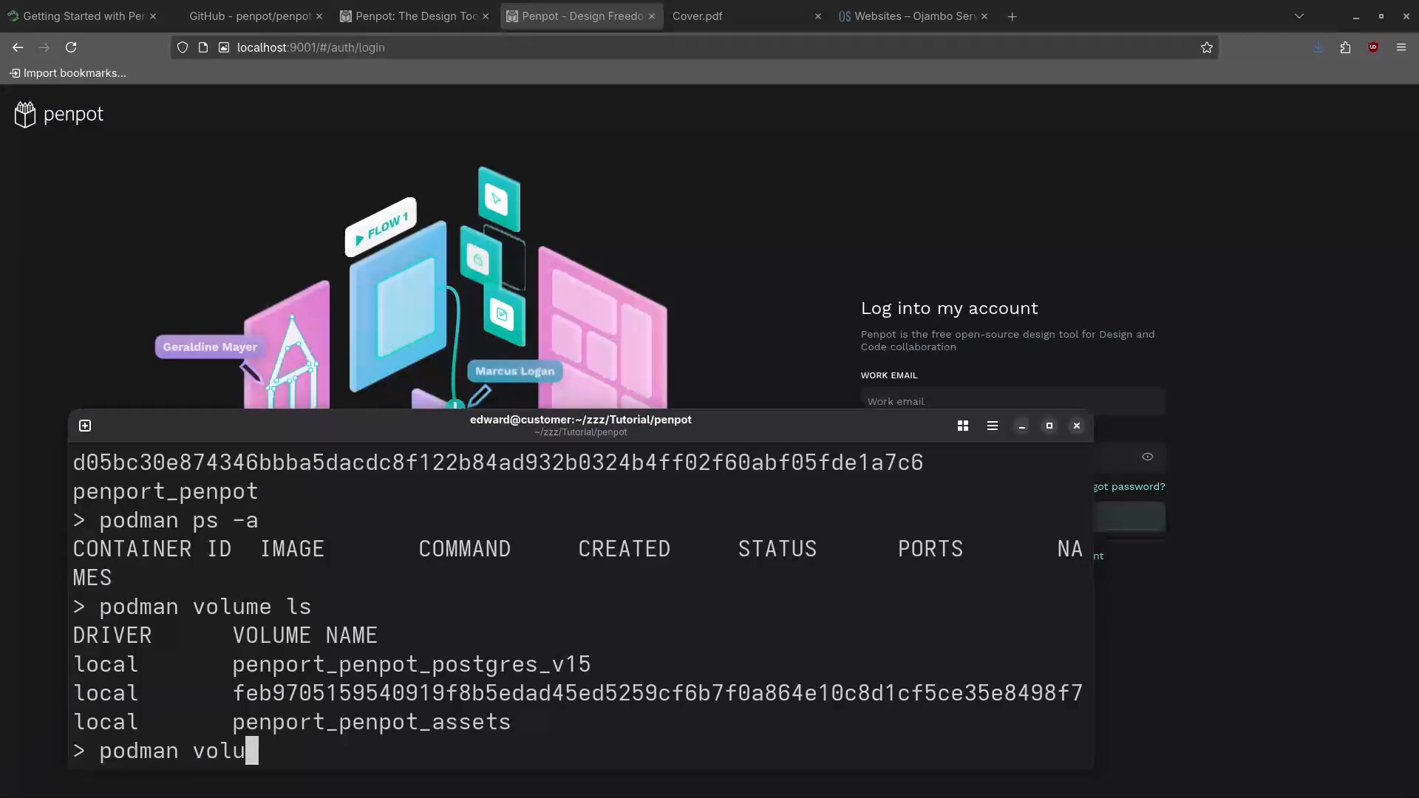
{"action": "type", "text": "me rm"}
Remove the penport_penpot_postgres_v15 volume with podman volume rm
{"action": "double_click", "coordinate": [433, 663]}
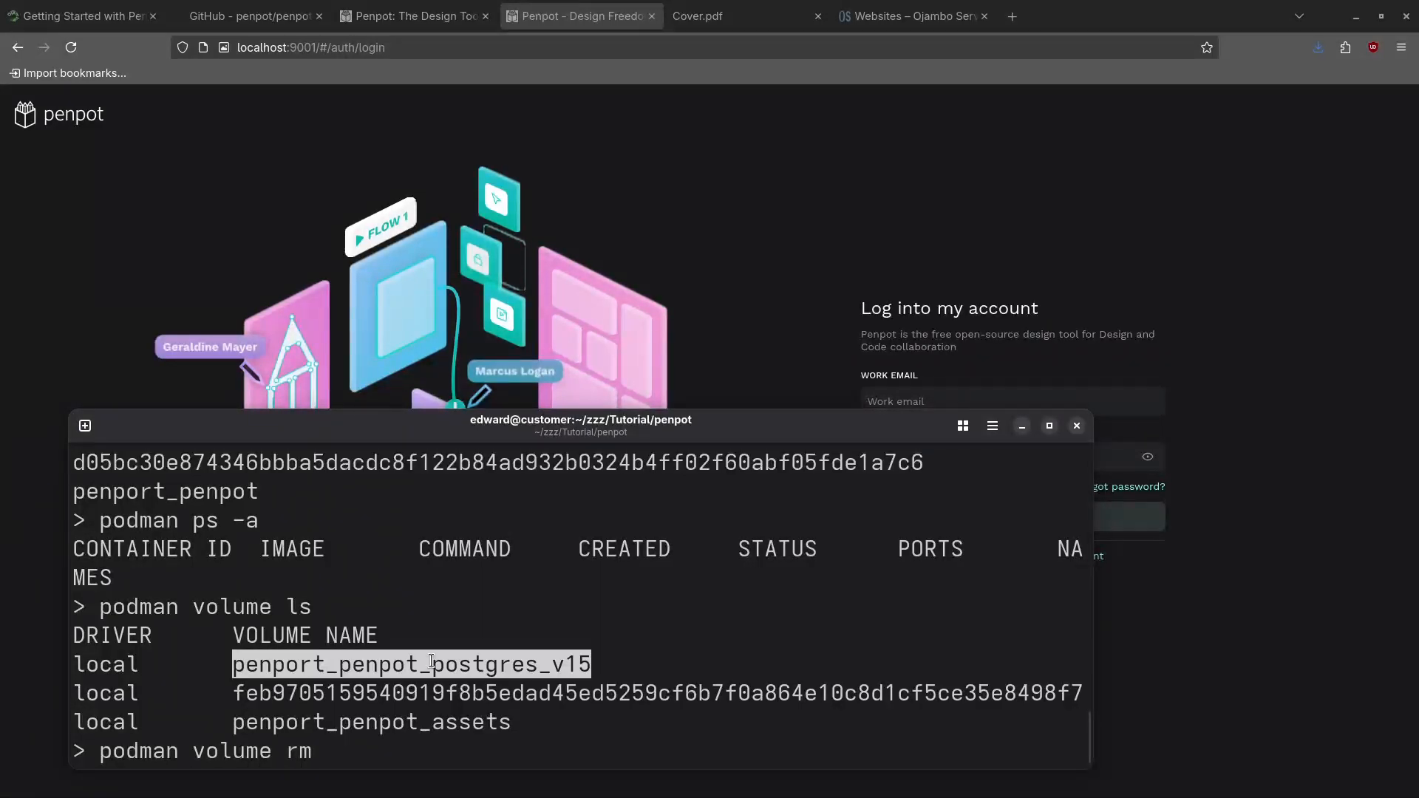
{"action": "right_click", "coordinate": [435, 668]}
{"action": "left_click", "coordinate": [494, 383]}
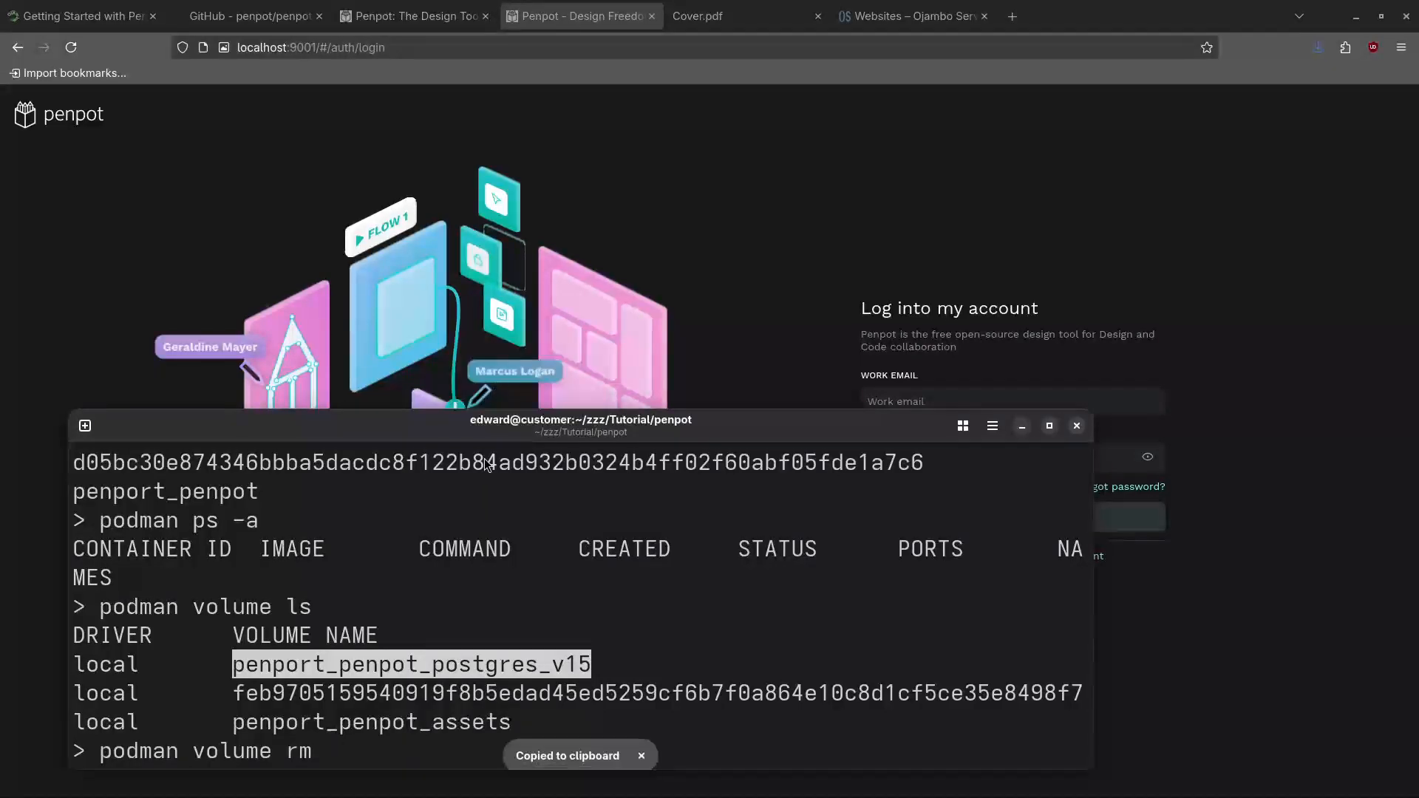
{"action": "right_click", "coordinate": [490, 575]}
{"action": "left_click", "coordinate": [551, 349]}
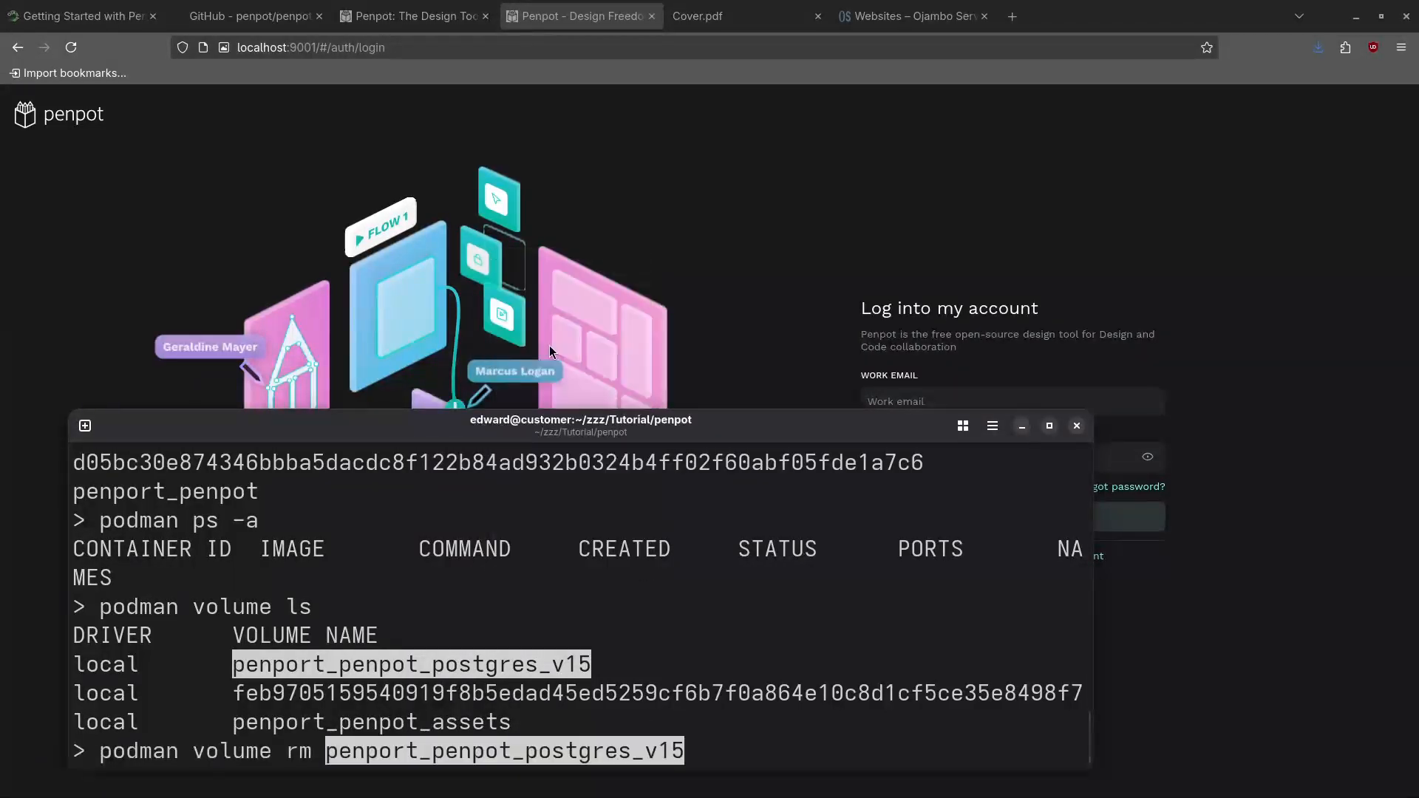
{"action": "key", "text": "Return"}
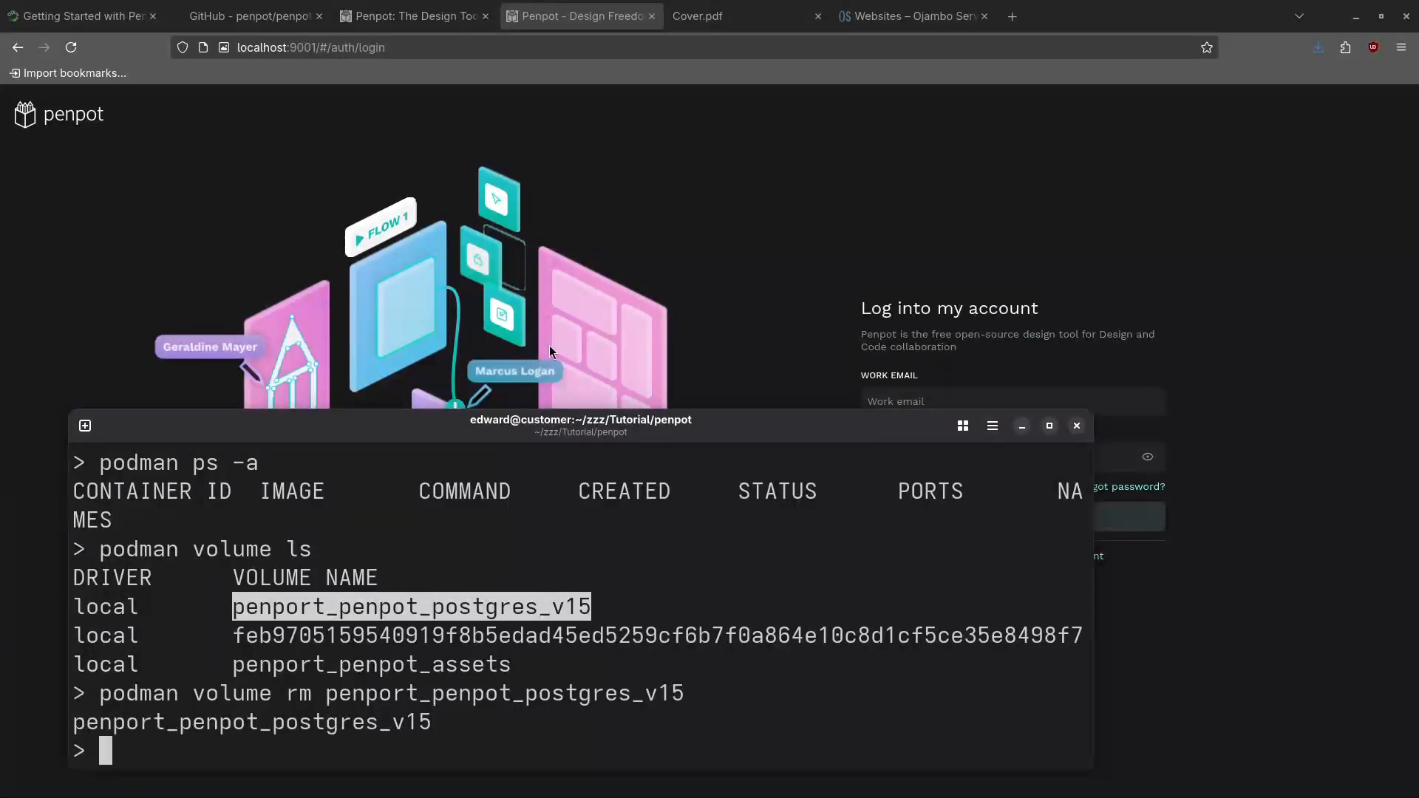
Retry the command as podman volume rmi and rmi -a, then trim it back to volume rm
{"action": "key", "text": "Up"}
{"action": "key", "text": "BackSpace"}
{"action": "key", "text": "BackSpace"}
{"action": "key", "text": "BackSpace"}
{"action": "key", "text": "BackSpace"}
{"action": "key", "text": "BackSpace"}
{"action": "key", "text": "BackSpace"}
{"action": "key", "text": "BackSpace"}
{"action": "key", "text": "BackSpace"}
{"action": "key", "text": "BackSpace"}
{"action": "key", "text": "BackSpace"}
{"action": "key", "text": "BackSpace"}
{"action": "key", "text": "BackSpace"}
{"action": "key", "text": "BackSpace"}
{"action": "key", "text": "BackSpace"}
{"action": "key", "text": "BackSpace"}
{"action": "key", "text": "BackSpace"}
{"action": "key", "text": "BackSpace"}
{"action": "key", "text": "BackSpace"}
{"action": "key", "text": "BackSpace"}
{"action": "key", "text": "BackSpace"}
{"action": "key", "text": "BackSpace"}
{"action": "key", "text": "BackSpace"}
{"action": "key", "text": "BackSpace"}
{"action": "key", "text": "BackSpace"}
{"action": "key", "text": "BackSpace"}
{"action": "key", "text": "BackSpace"}
{"action": "key", "text": "BackSpace"}
{"action": "key", "text": "BackSpace"}
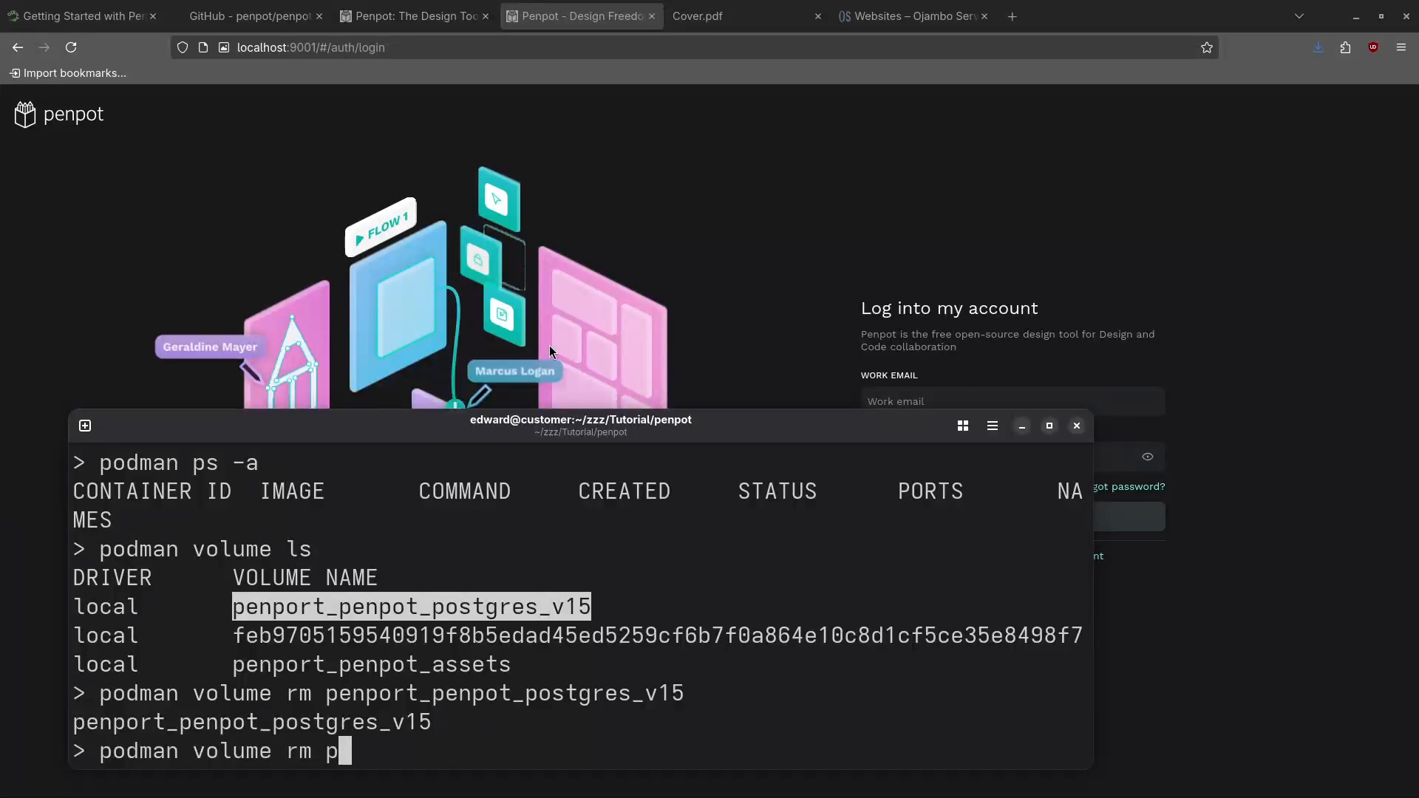
{"action": "type", "text": "i"}
{"action": "key", "text": "Return"}
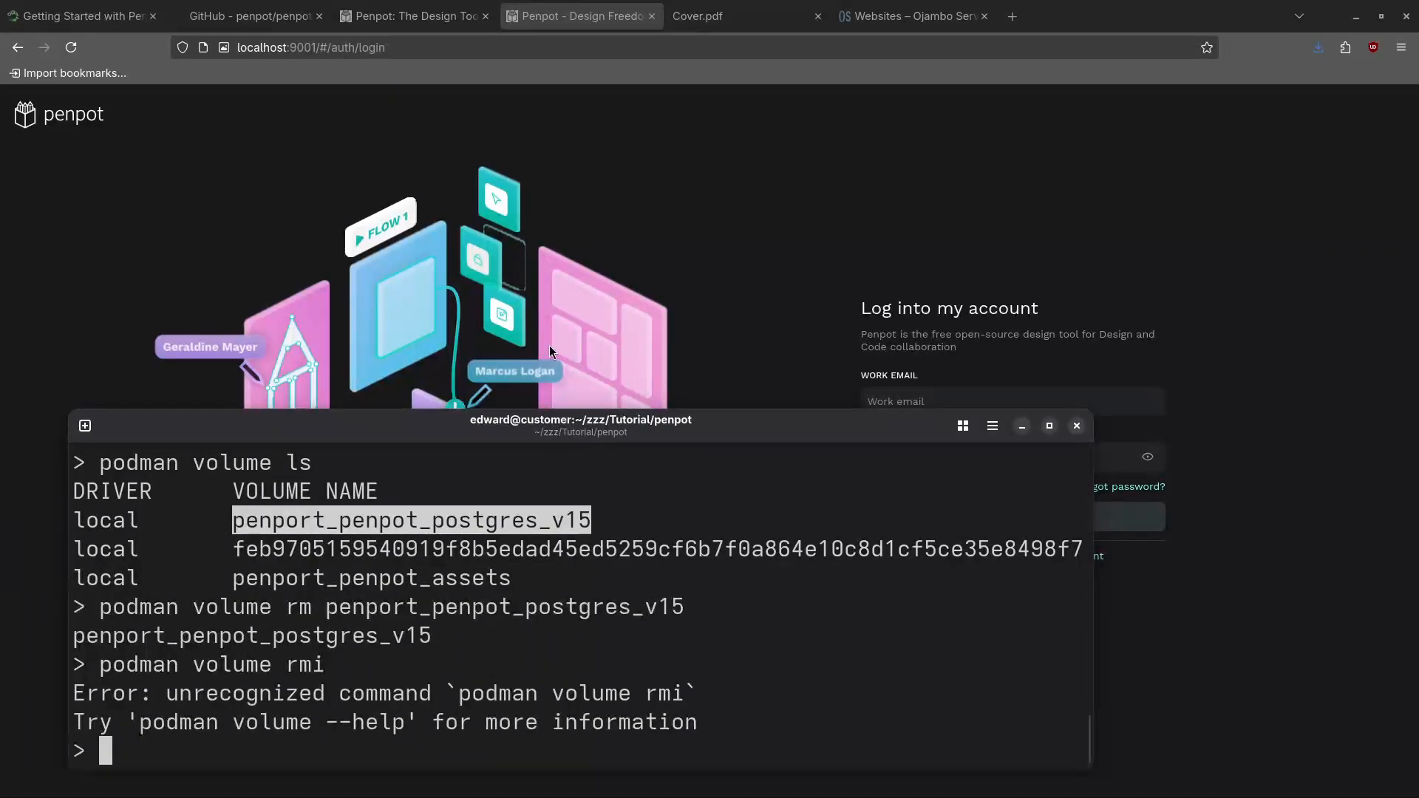
{"action": "key", "text": "Up"}
{"action": "type", "text": "-a"}
{"action": "key", "text": "Return"}
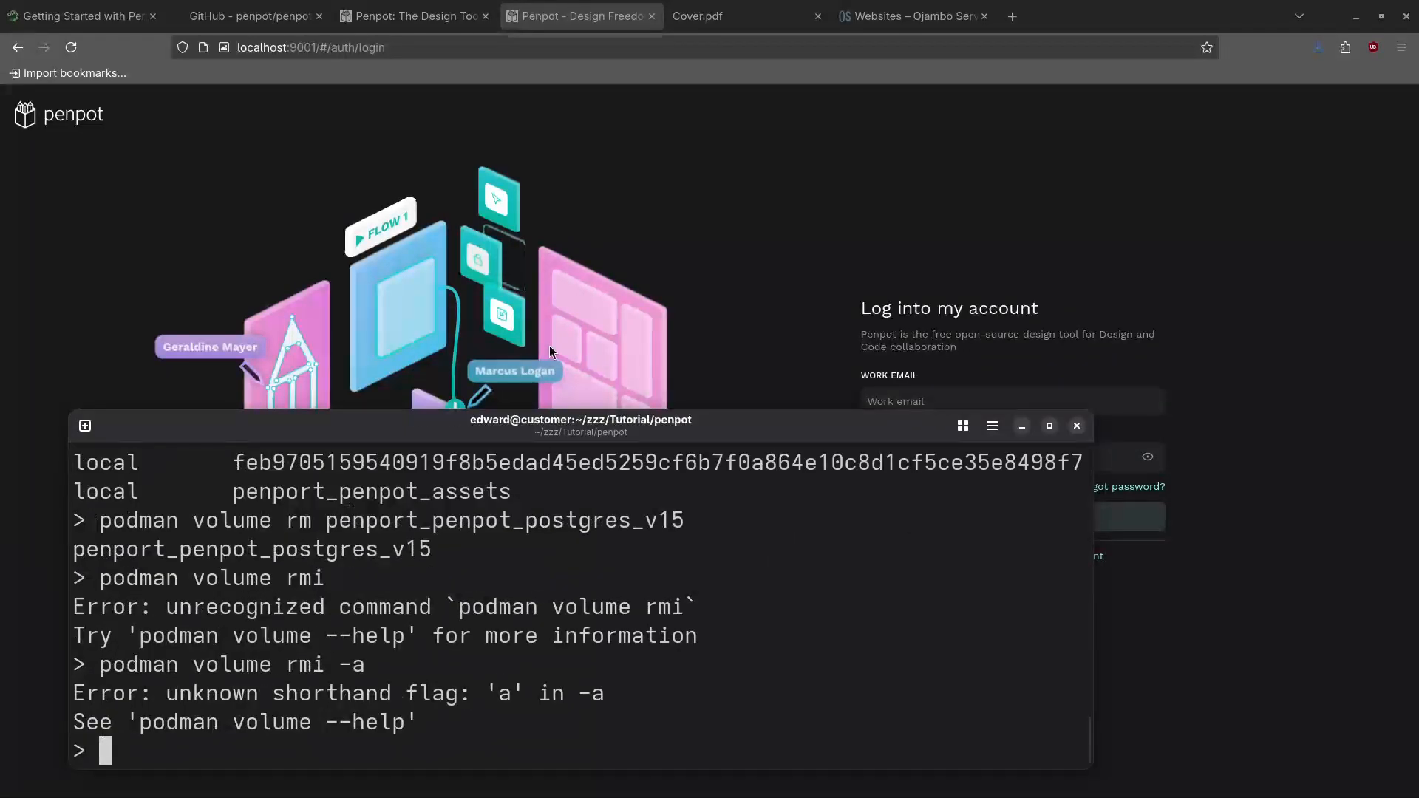
{"action": "key", "text": "Up"}
{"action": "key", "text": "BackSpace"}
{"action": "key", "text": "BackSpace"}
{"action": "key", "text": "BackSpace"}
{"action": "key", "text": "BackSpace"}
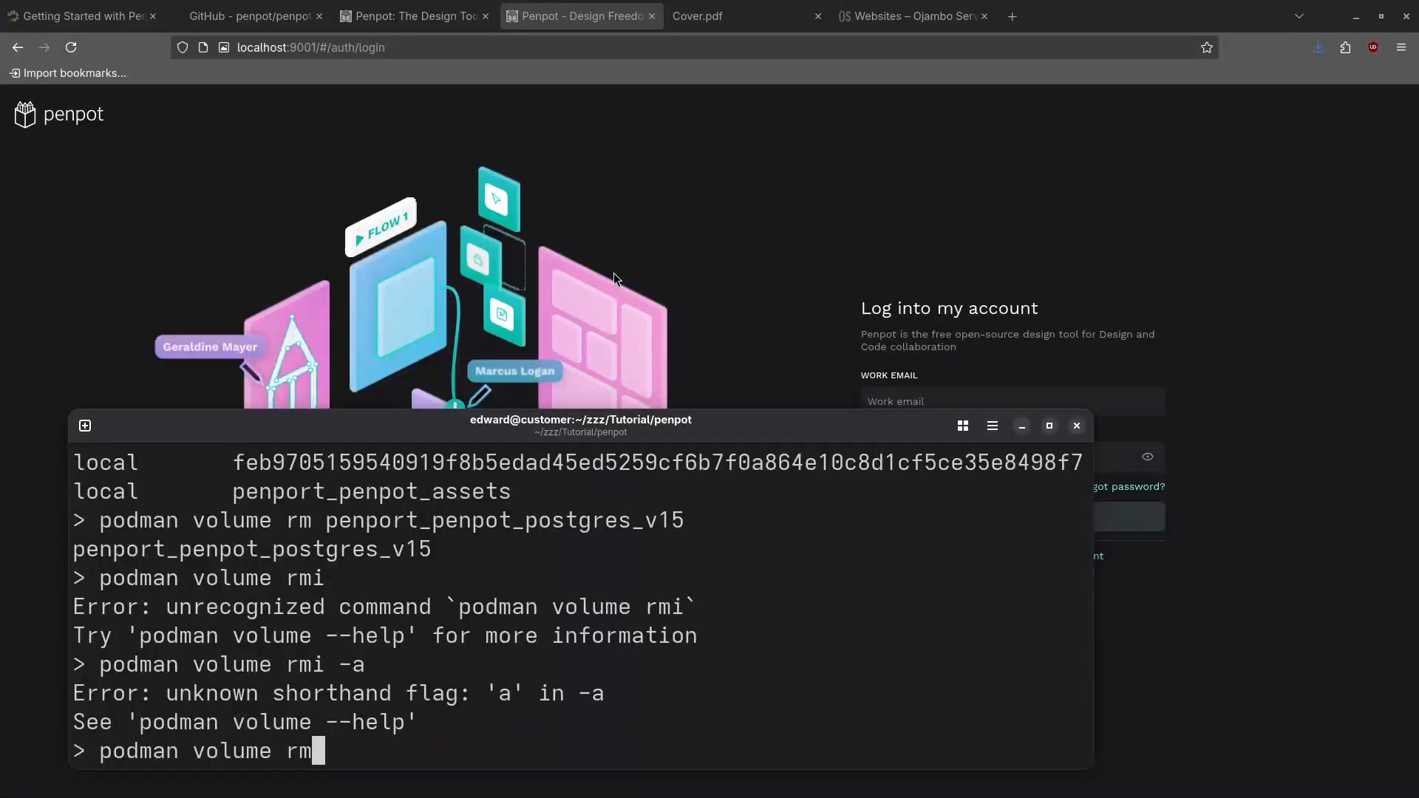
Remove the penport_penpot_assets volume, fixing the missing space after rm
{"action": "double_click", "coordinate": [468, 489]}
{"action": "right_click", "coordinate": [468, 489]}
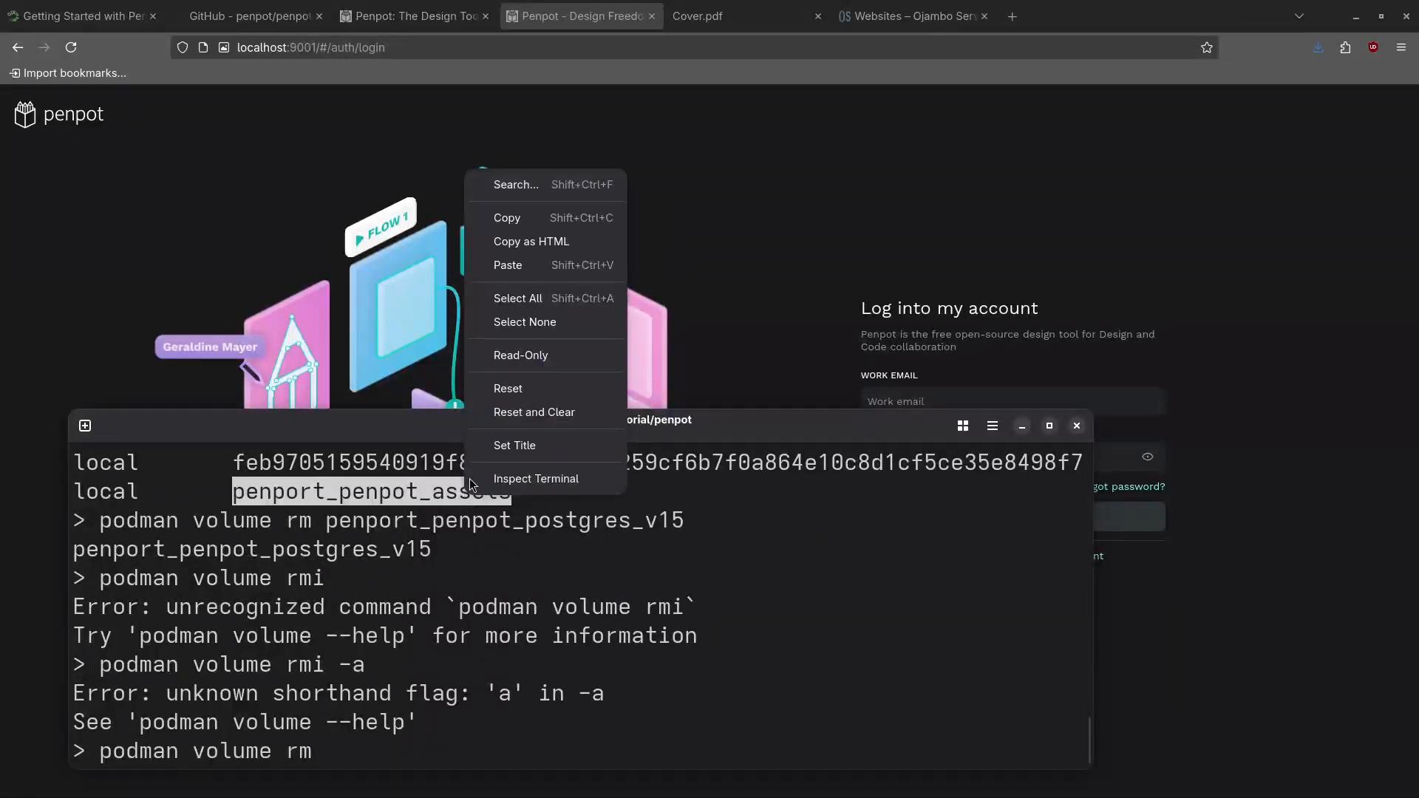
{"action": "left_click", "coordinate": [532, 217]}
{"action": "right_click", "coordinate": [670, 611]}
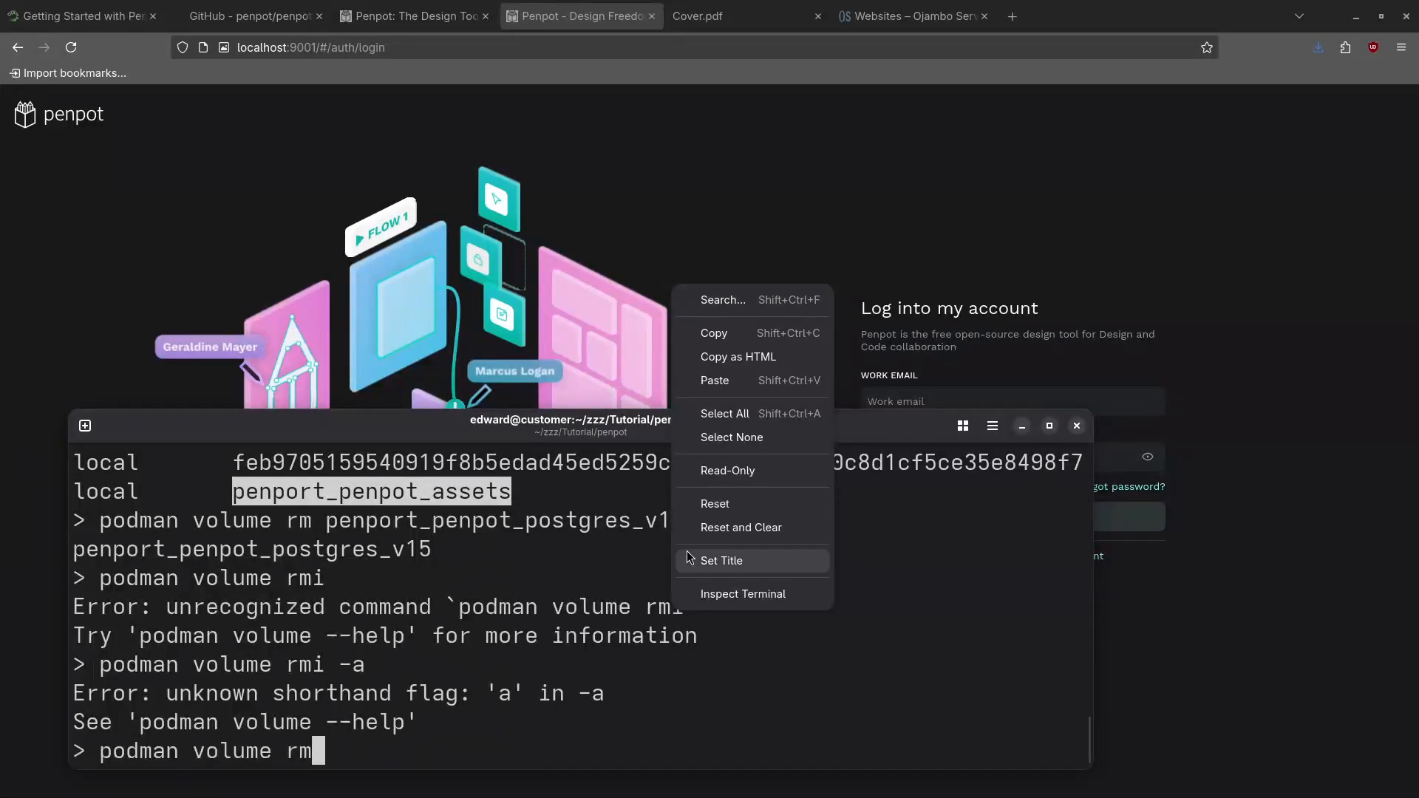
{"action": "left_click", "coordinate": [742, 381]}
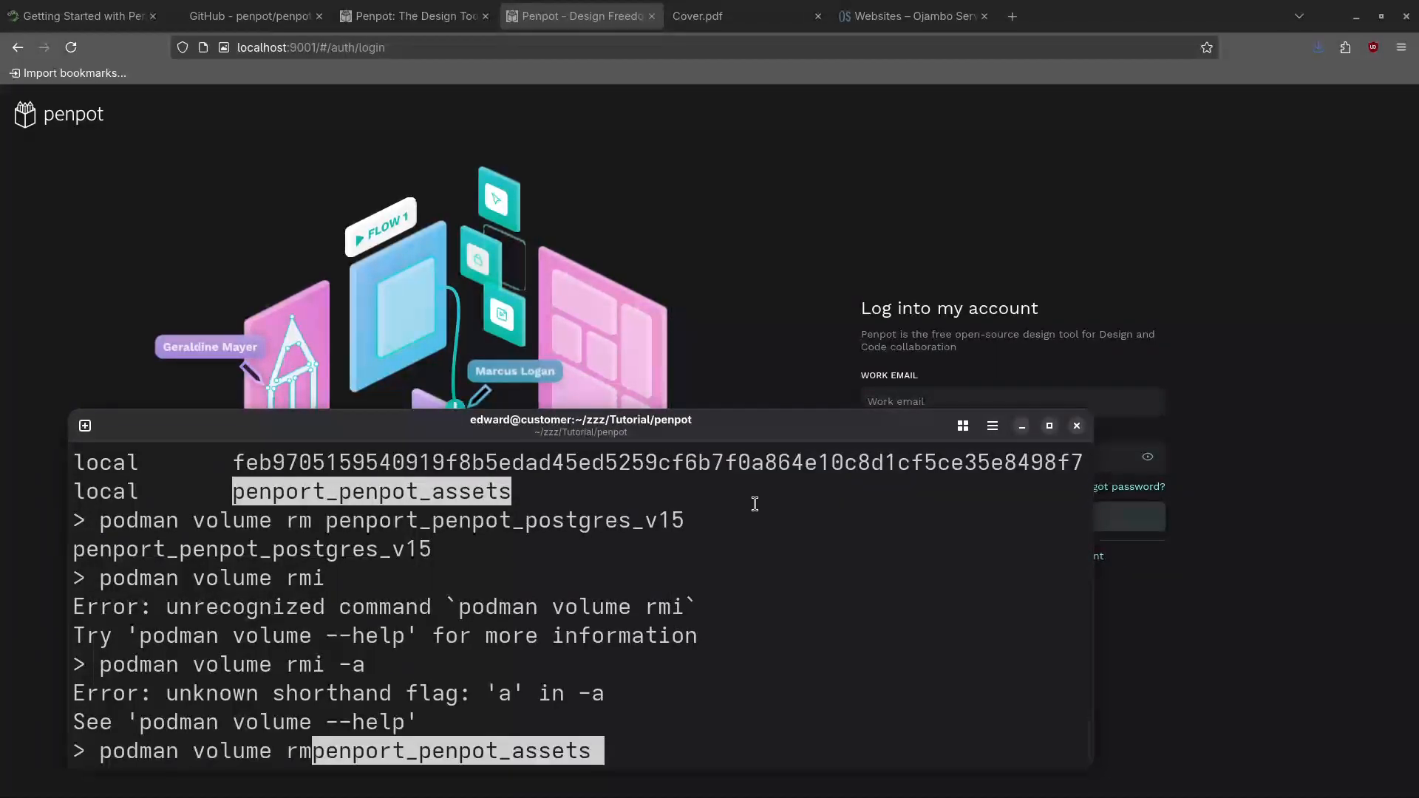
{"action": "key", "text": "Return"}
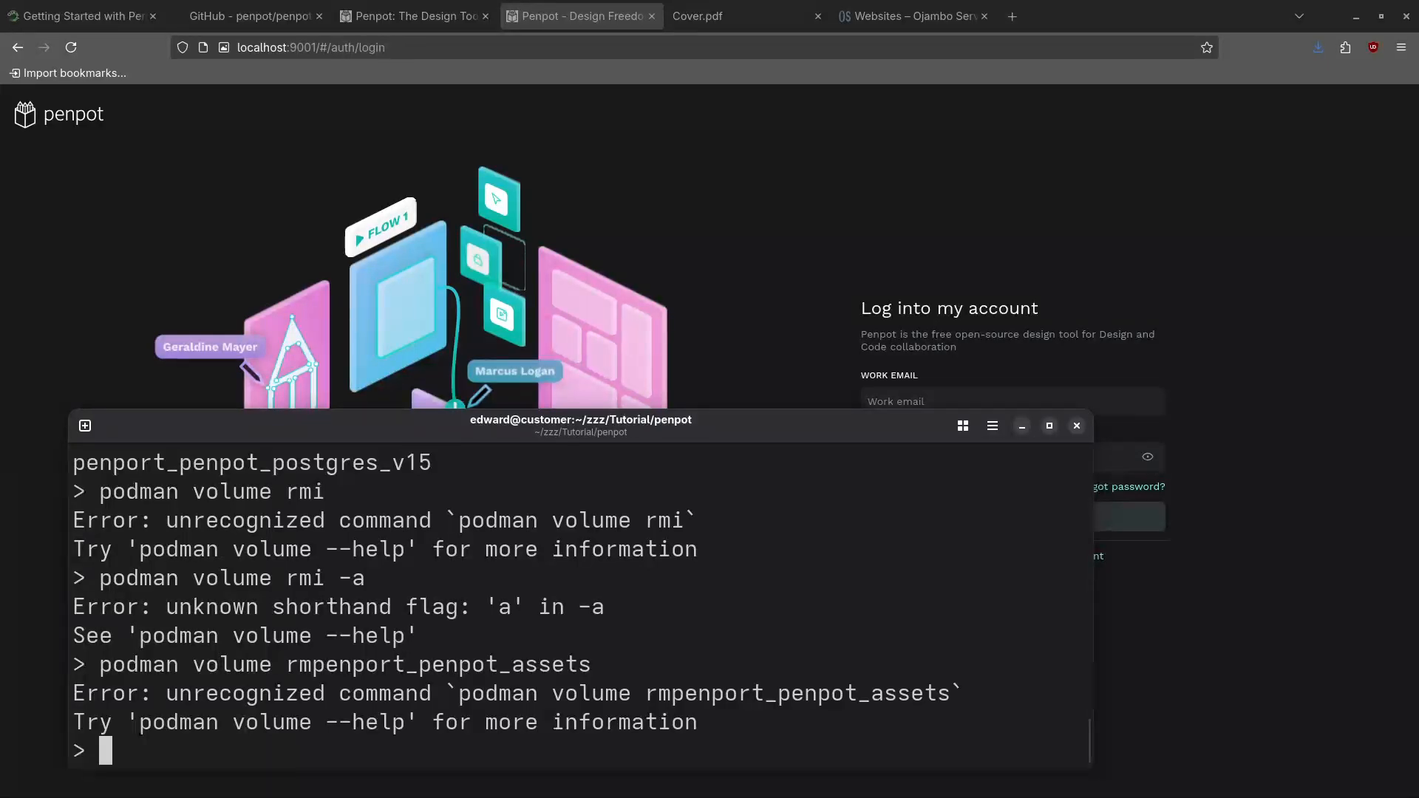
{"action": "key", "text": "Up"}
{"action": "key", "text": "Left"}
{"action": "key", "text": "Left"}
{"action": "key", "text": "Left"}
{"action": "key", "text": "Left"}
{"action": "key", "text": "Left"}
{"action": "key", "text": "ctrl+Left"}
{"action": "key", "text": "ctrl+Left"}
{"action": "key", "text": "Left"}
{"action": "key", "text": "Left"}
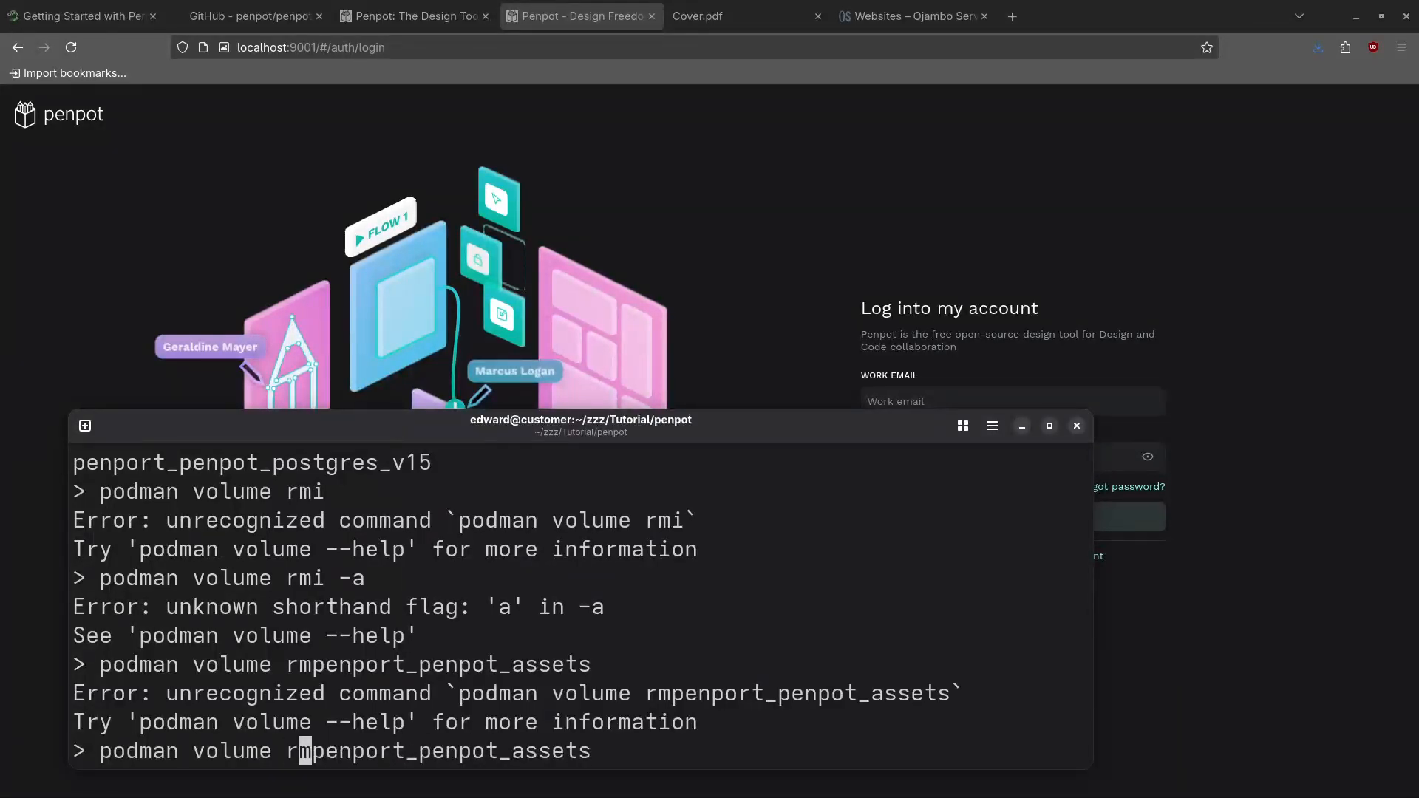
{"action": "key", "text": "Right"}
{"action": "key", "text": "Right"}
{"action": "key", "text": "Return"}
Remove the long hash-named volume, then confirm podman volume ls lists no volumes
{"action": "scroll", "coordinate": [606, 497], "scroll_direction": "up", "scroll_amount": 2}
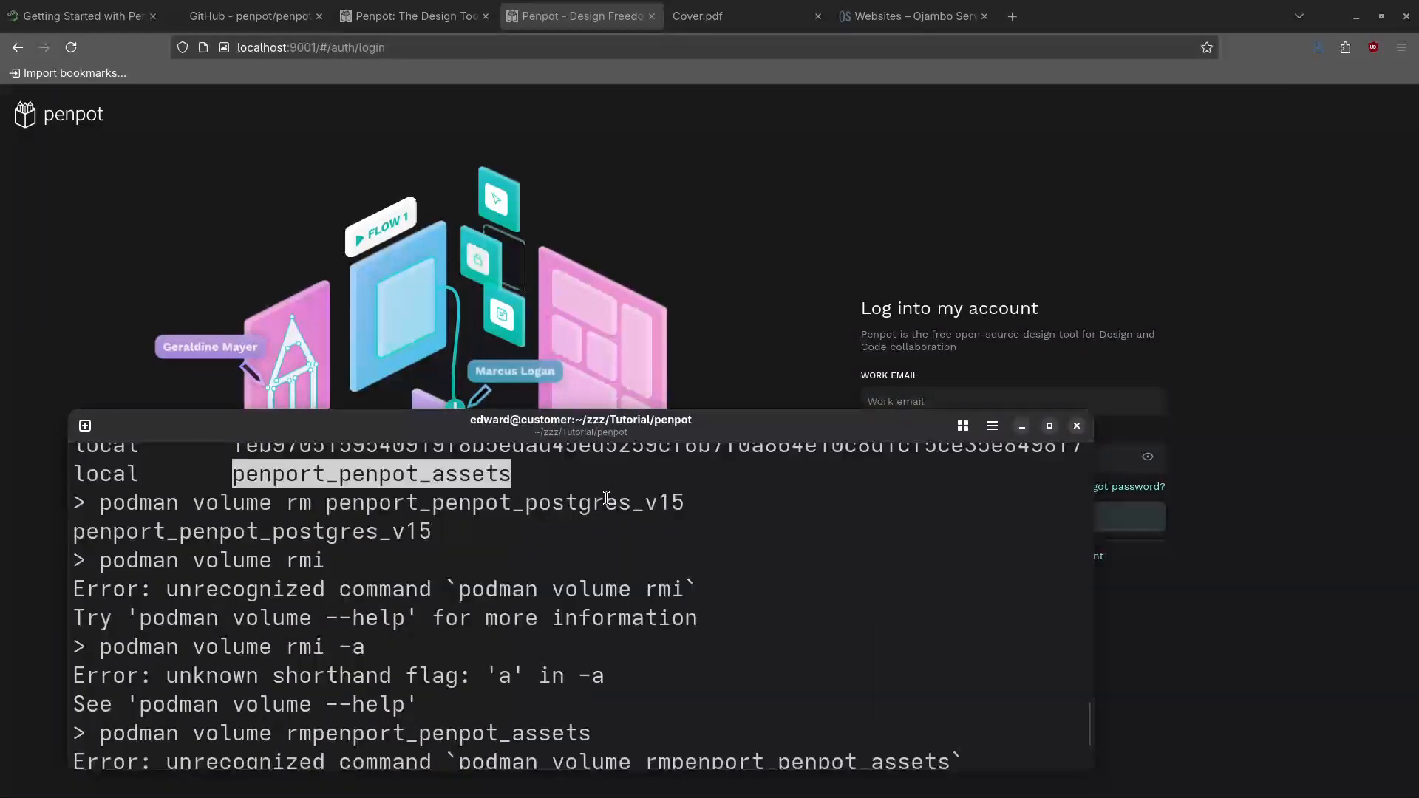
{"action": "scroll", "coordinate": [532, 537], "scroll_direction": "up", "scroll_amount": 2}
{"action": "double_click", "coordinate": [533, 527]}
{"action": "right_click", "coordinate": [535, 523]}
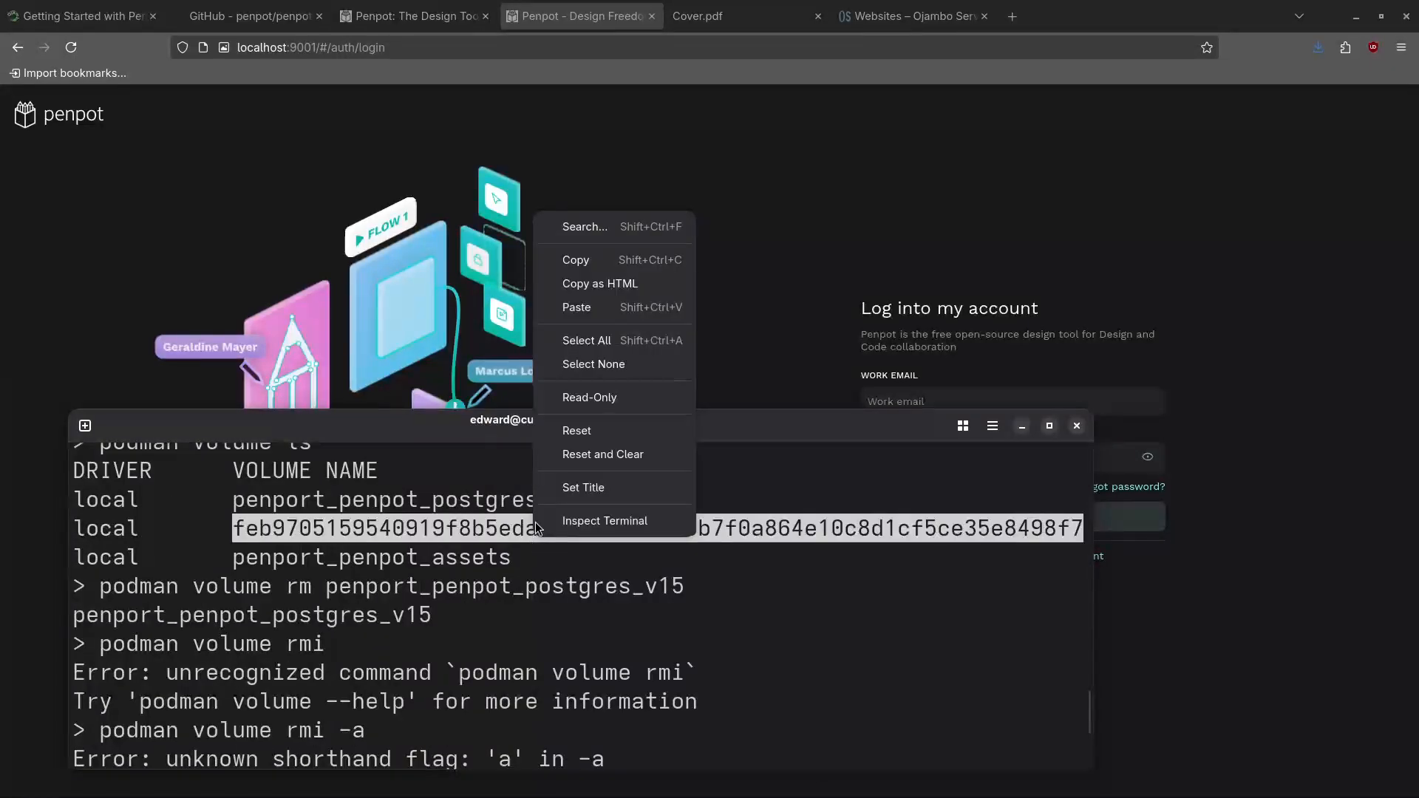
{"action": "left_click", "coordinate": [576, 260]}
{"action": "left_click", "coordinate": [588, 629]}
{"action": "key", "text": "Up"}
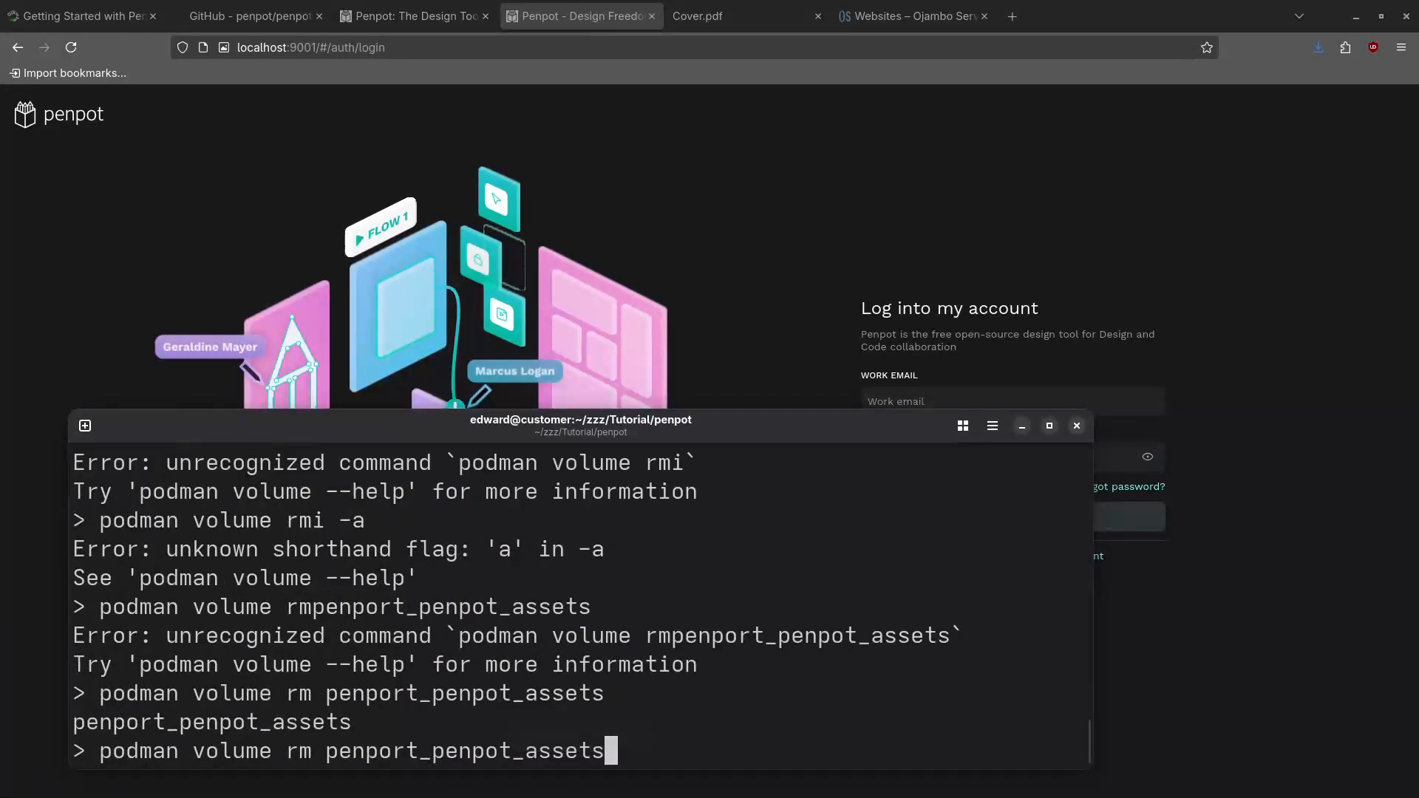
{"action": "key", "text": "BackSpace"}
{"action": "key", "text": "BackSpace"}
{"action": "key", "text": "BackSpace"}
{"action": "key", "text": "BackSpace"}
{"action": "key", "text": "BackSpace"}
{"action": "key", "text": "BackSpace"}
{"action": "key", "text": "BackSpace"}
{"action": "key", "text": "BackSpace"}
{"action": "key", "text": "BackSpace"}
{"action": "key", "text": "BackSpace"}
{"action": "key", "text": "BackSpace"}
{"action": "key", "text": "BackSpace"}
{"action": "key", "text": "BackSpace"}
{"action": "key", "text": "BackSpace"}
{"action": "key", "text": "BackSpace"}
{"action": "key", "text": "BackSpace"}
{"action": "key", "text": "BackSpace"}
{"action": "key", "text": "BackSpace"}
{"action": "key", "text": "BackSpace"}
{"action": "key", "text": "BackSpace"}
{"action": "key", "text": "BackSpace"}
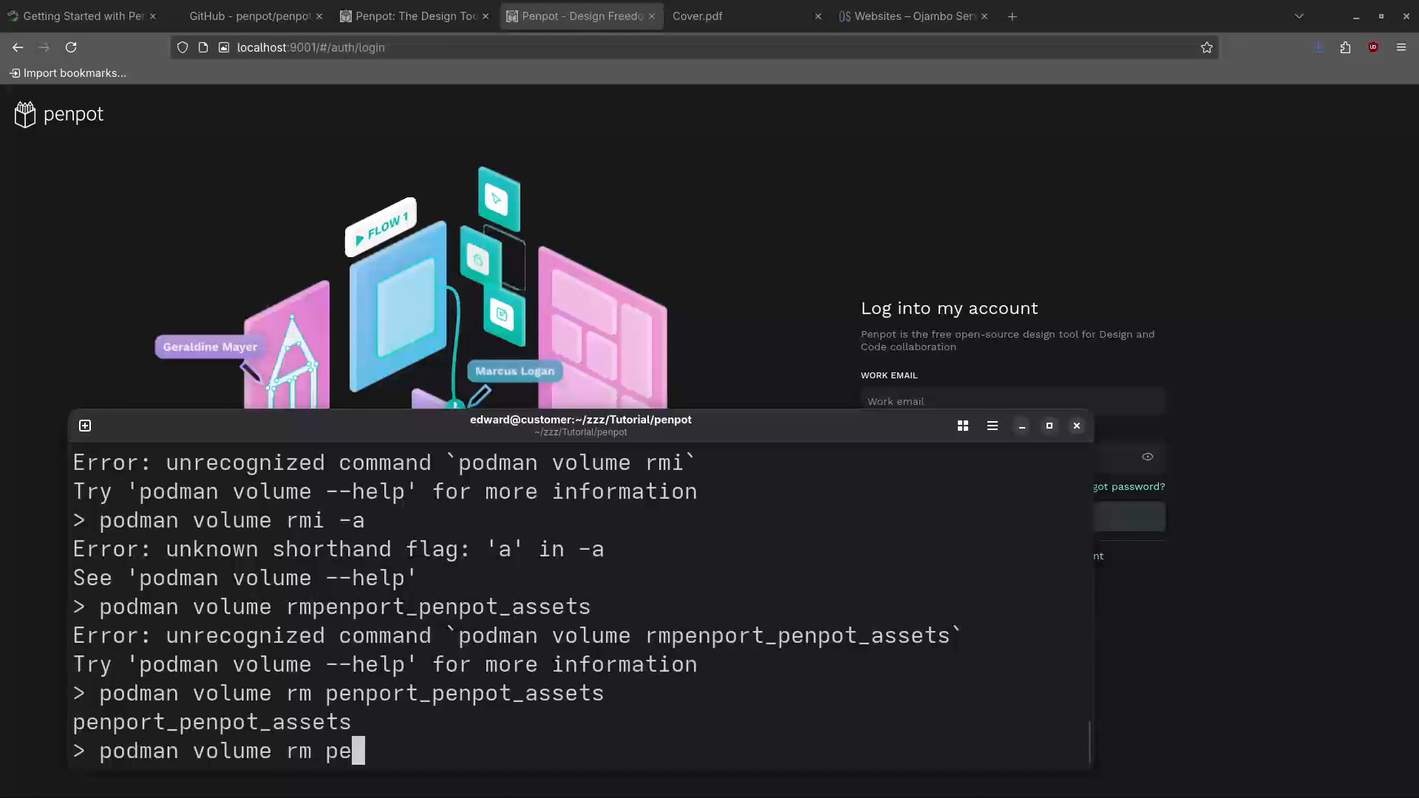
{"action": "key", "text": "ctrl+shift+v"}
{"action": "key", "text": "Return"}
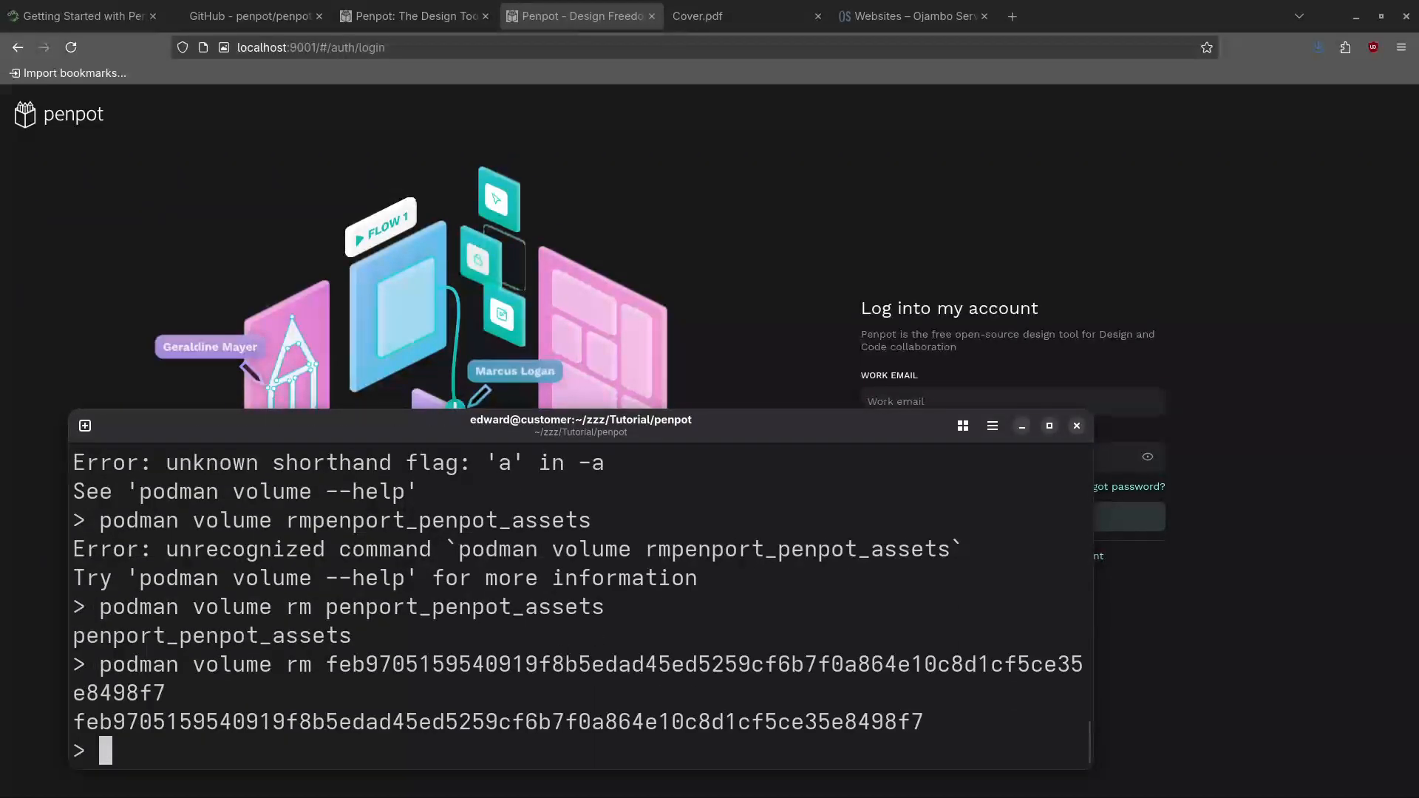
{"action": "type", "text": "podman v"}
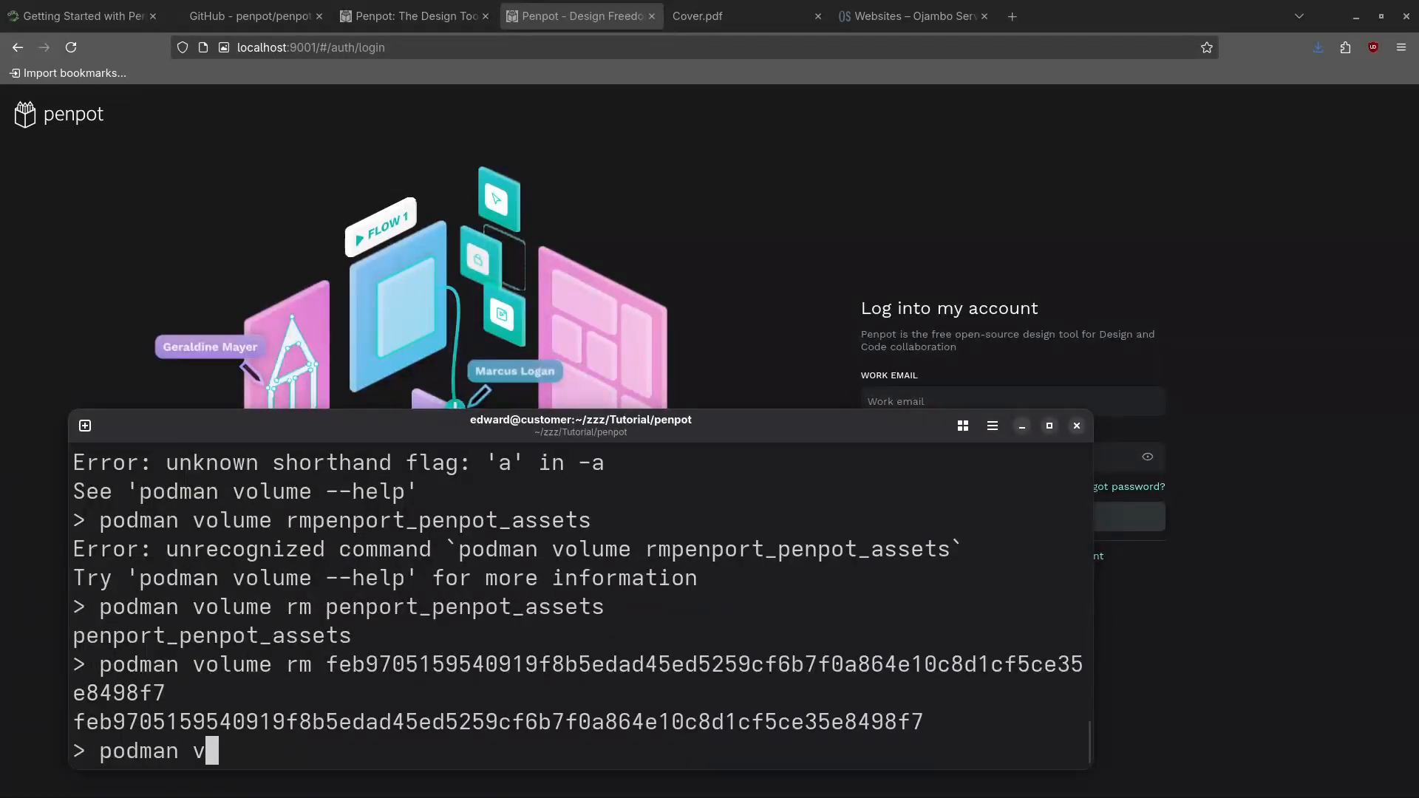
{"action": "type", "text": "olume ls"}
{"action": "key", "text": "Return"}
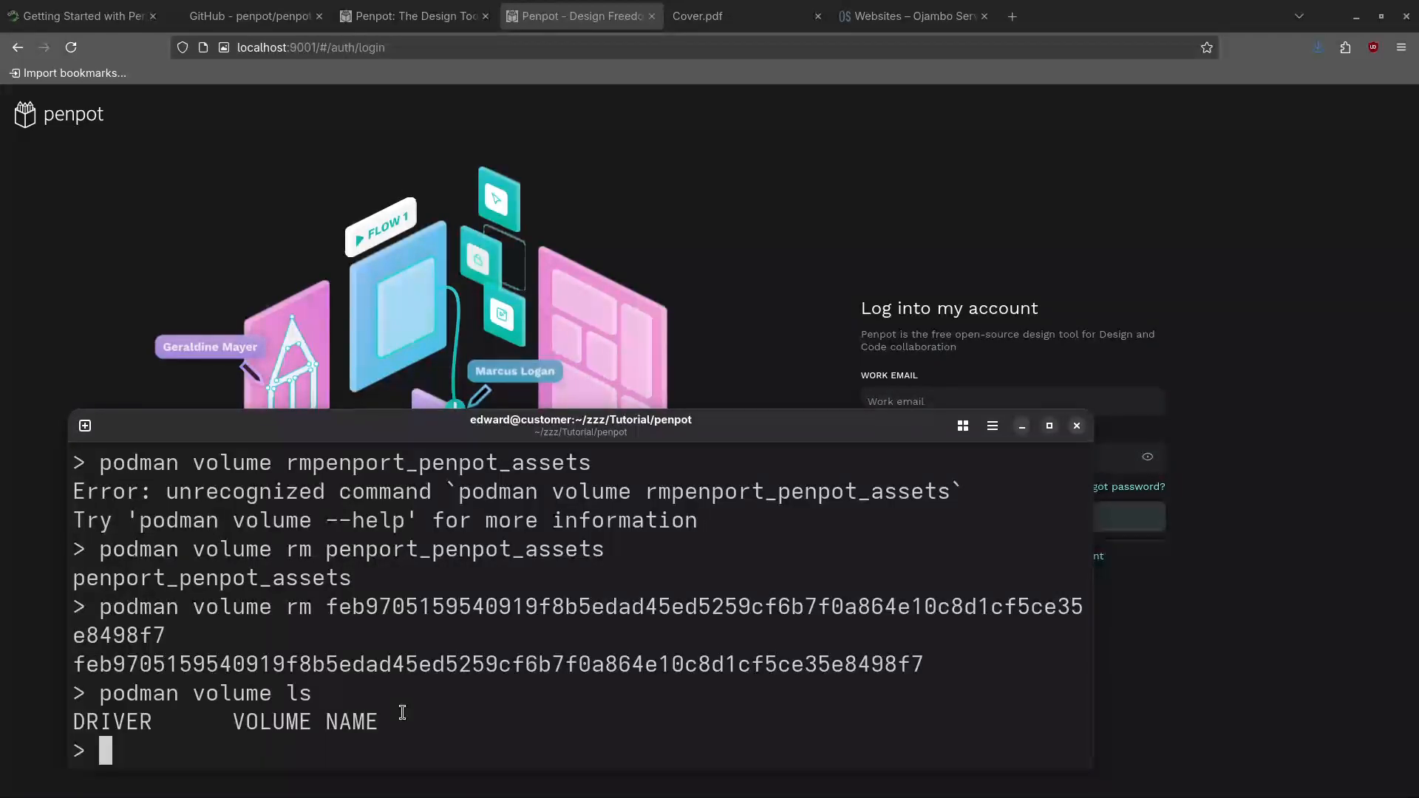
Run ls to list the penpot folder's compose file, images and video
{"action": "type", "text": "ls"}
{"action": "key", "text": "Return"}
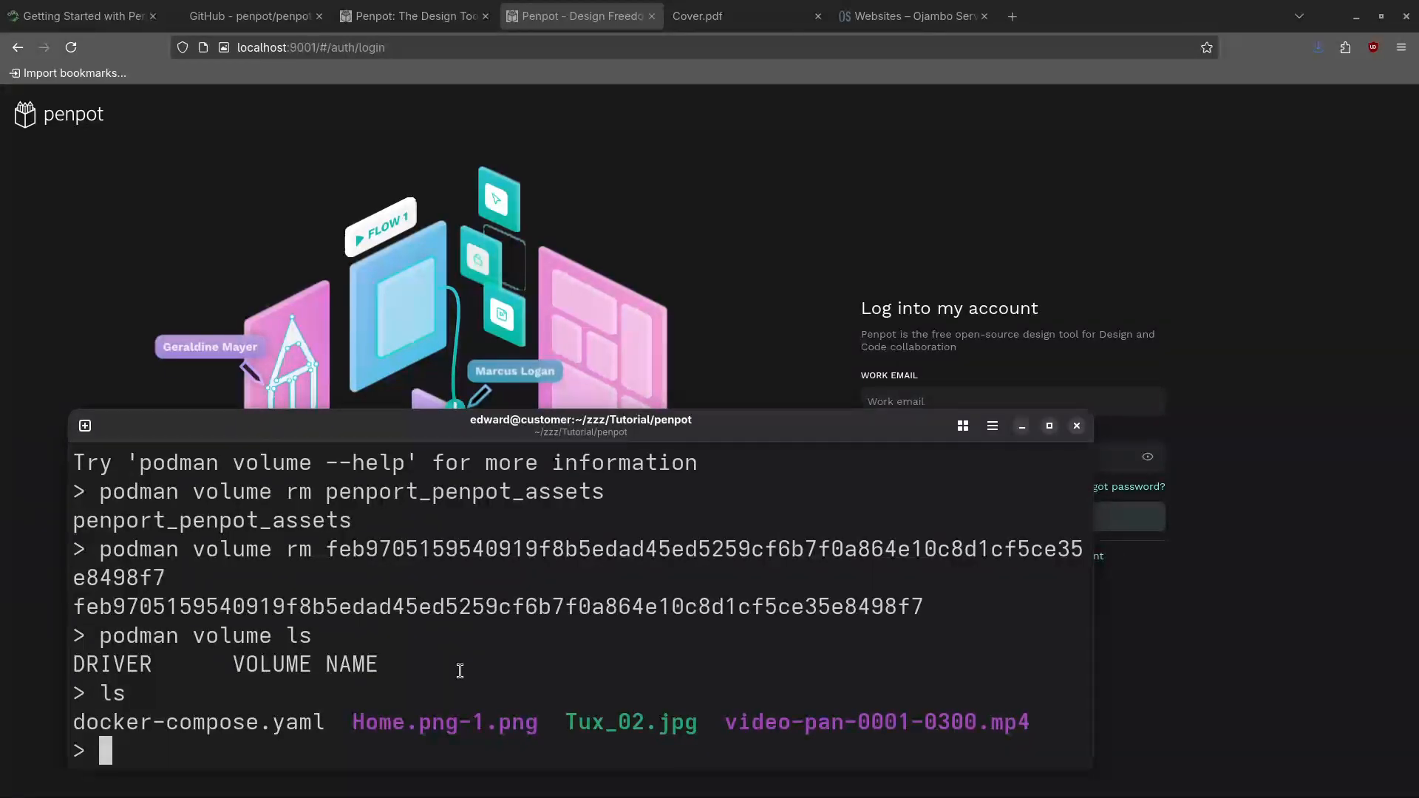
Switch to the 'Getting Started with Penpot' tab and scroll down to Pros and Cons
{"action": "left_click", "coordinate": [85, 13]}
{"action": "scroll", "coordinate": [188, 398], "scroll_direction": "up", "scroll_amount": 10}
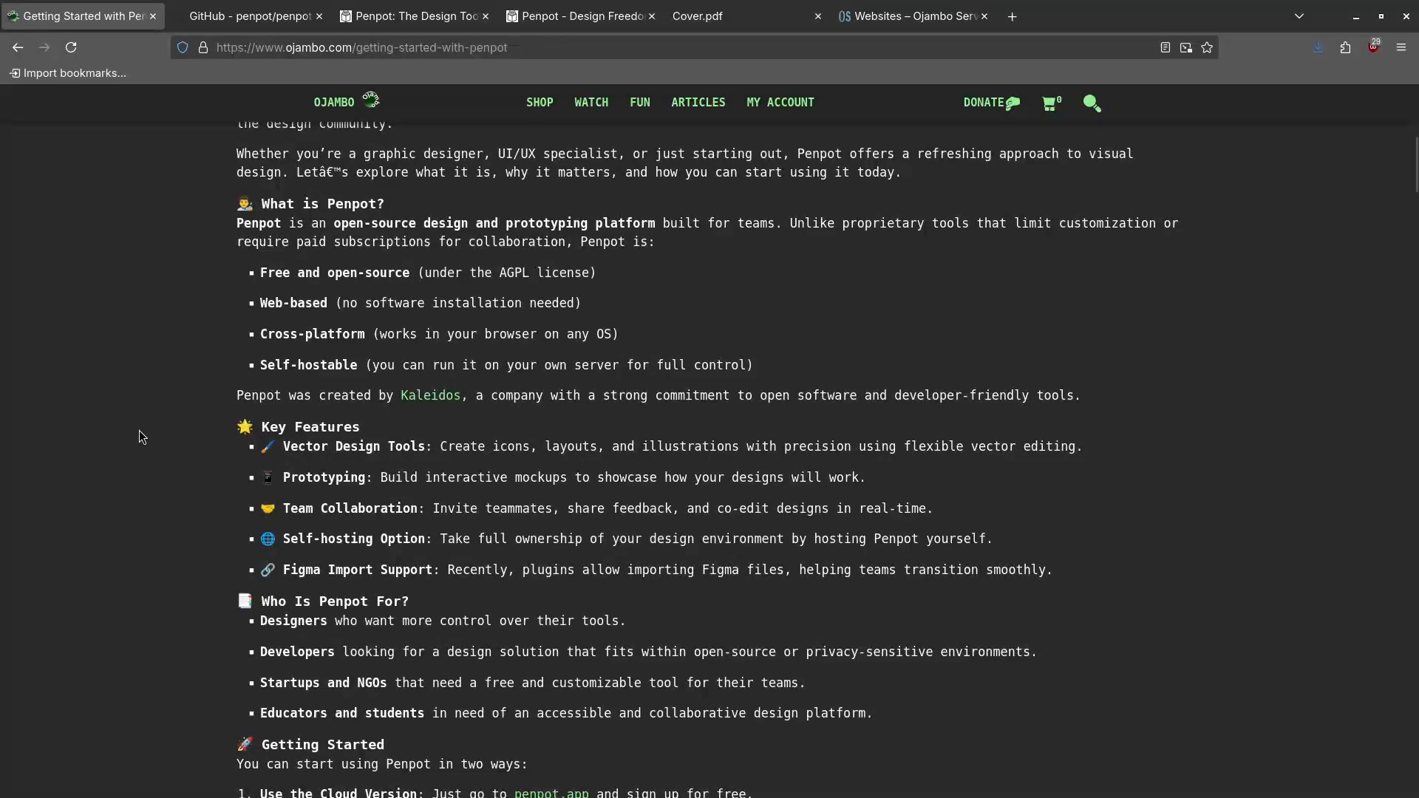
{"action": "scroll", "coordinate": [130, 449], "scroll_direction": "down", "scroll_amount": 5}
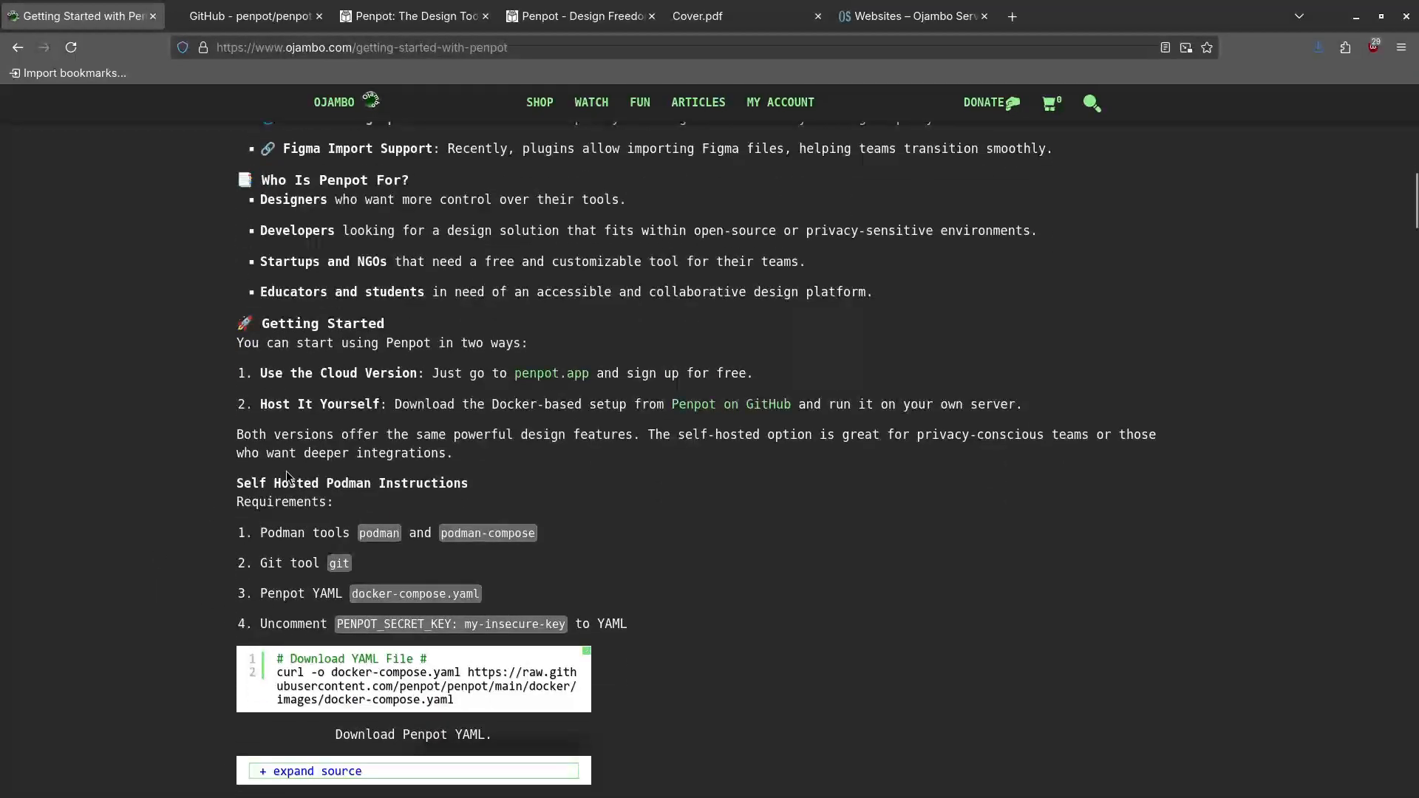
{"action": "scroll", "coordinate": [285, 501], "scroll_direction": "down", "scroll_amount": 1}
{"action": "scroll", "coordinate": [285, 500], "scroll_direction": "down", "scroll_amount": 2}
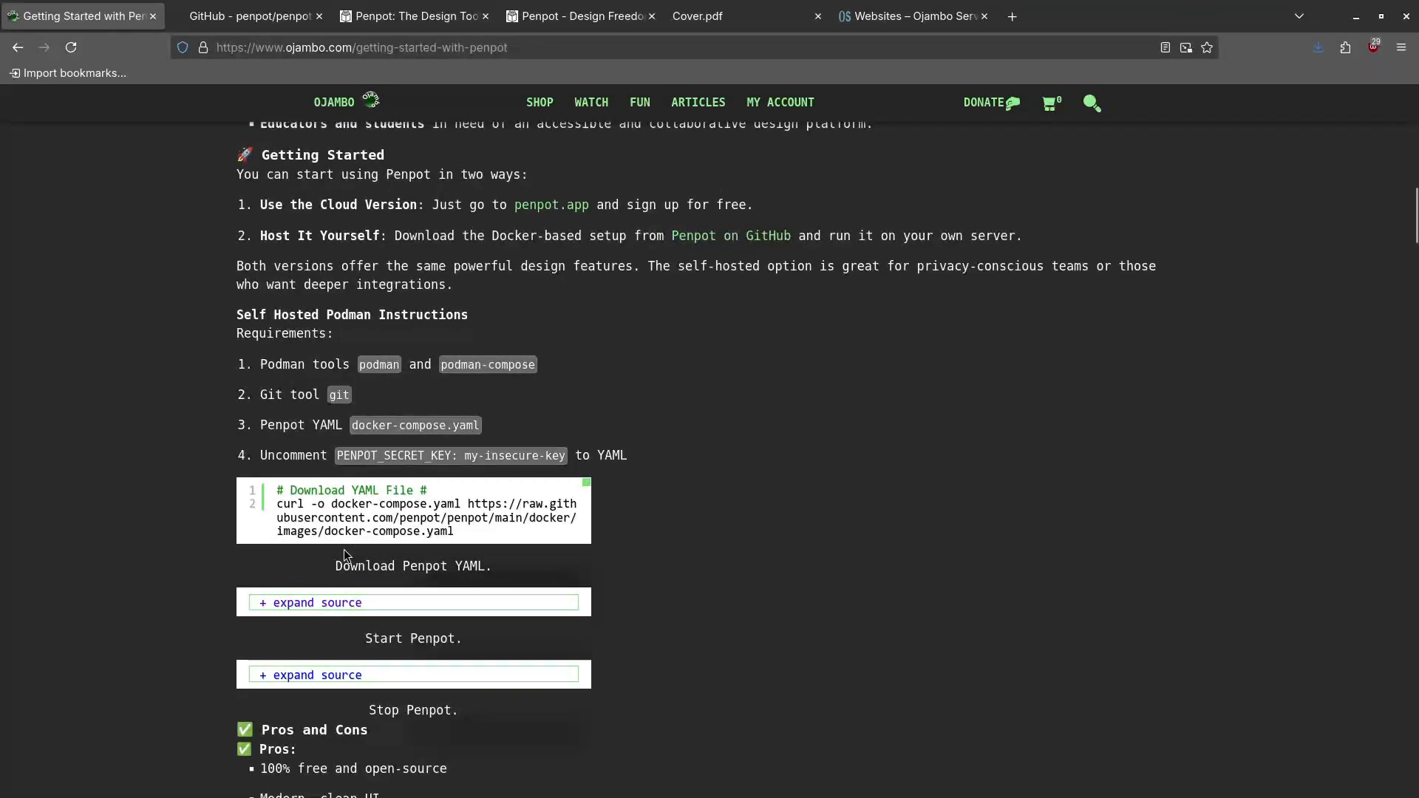
{"action": "scroll", "coordinate": [344, 549], "scroll_direction": "down", "scroll_amount": 4}
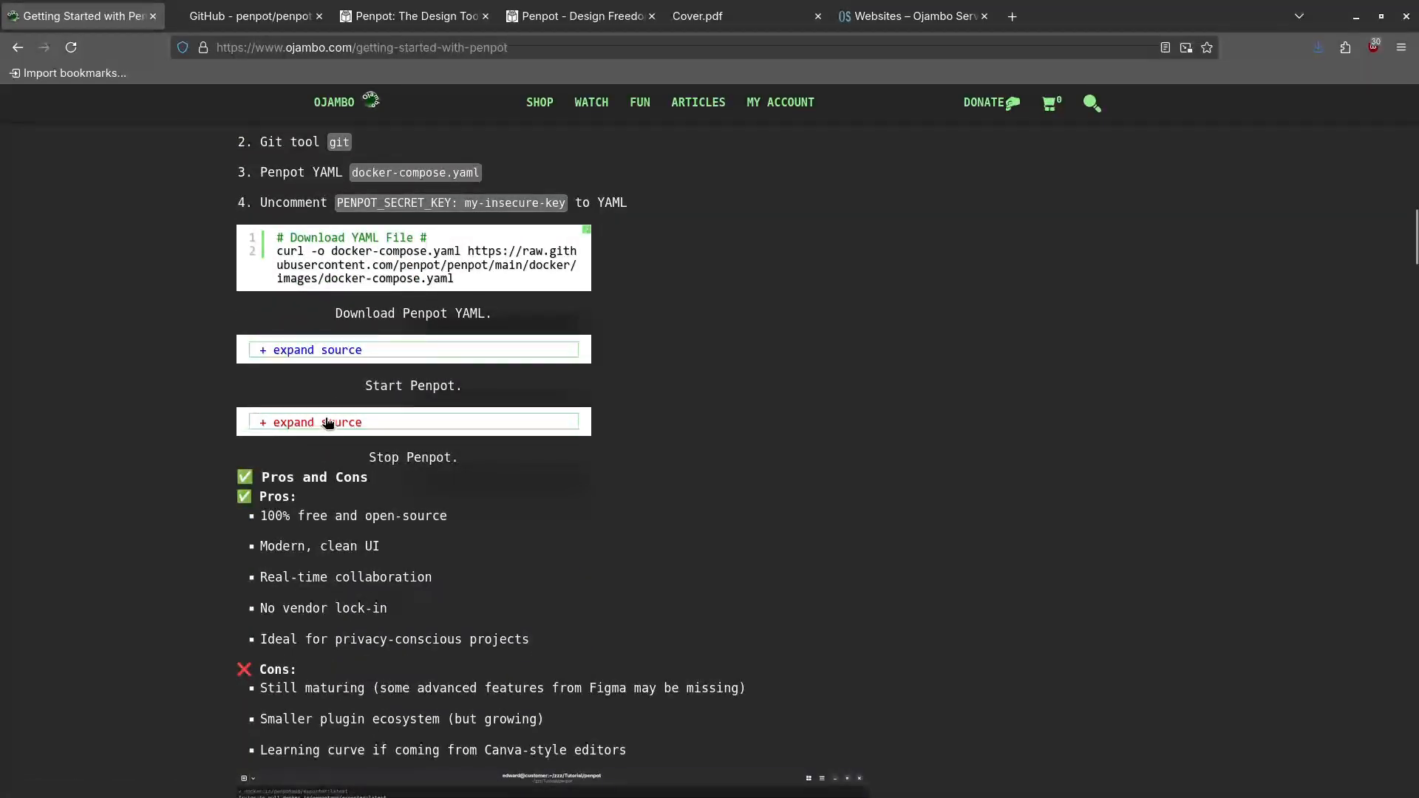
{"action": "scroll", "coordinate": [174, 531], "scroll_direction": "down", "scroll_amount": 4}
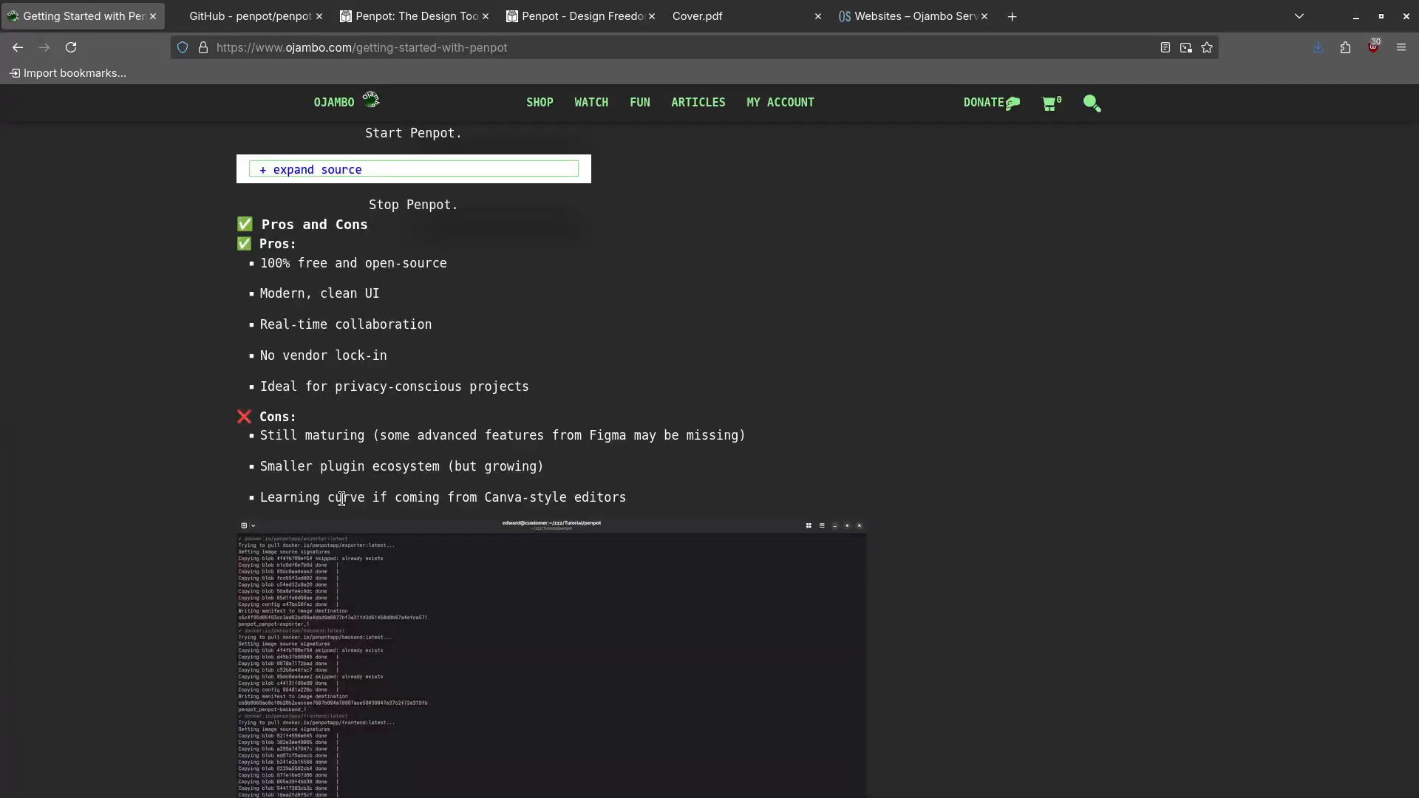
Scroll past the remaining screenshots to the article's Conclusion and References list
{"action": "scroll", "coordinate": [249, 441], "scroll_direction": "down", "scroll_amount": 15}
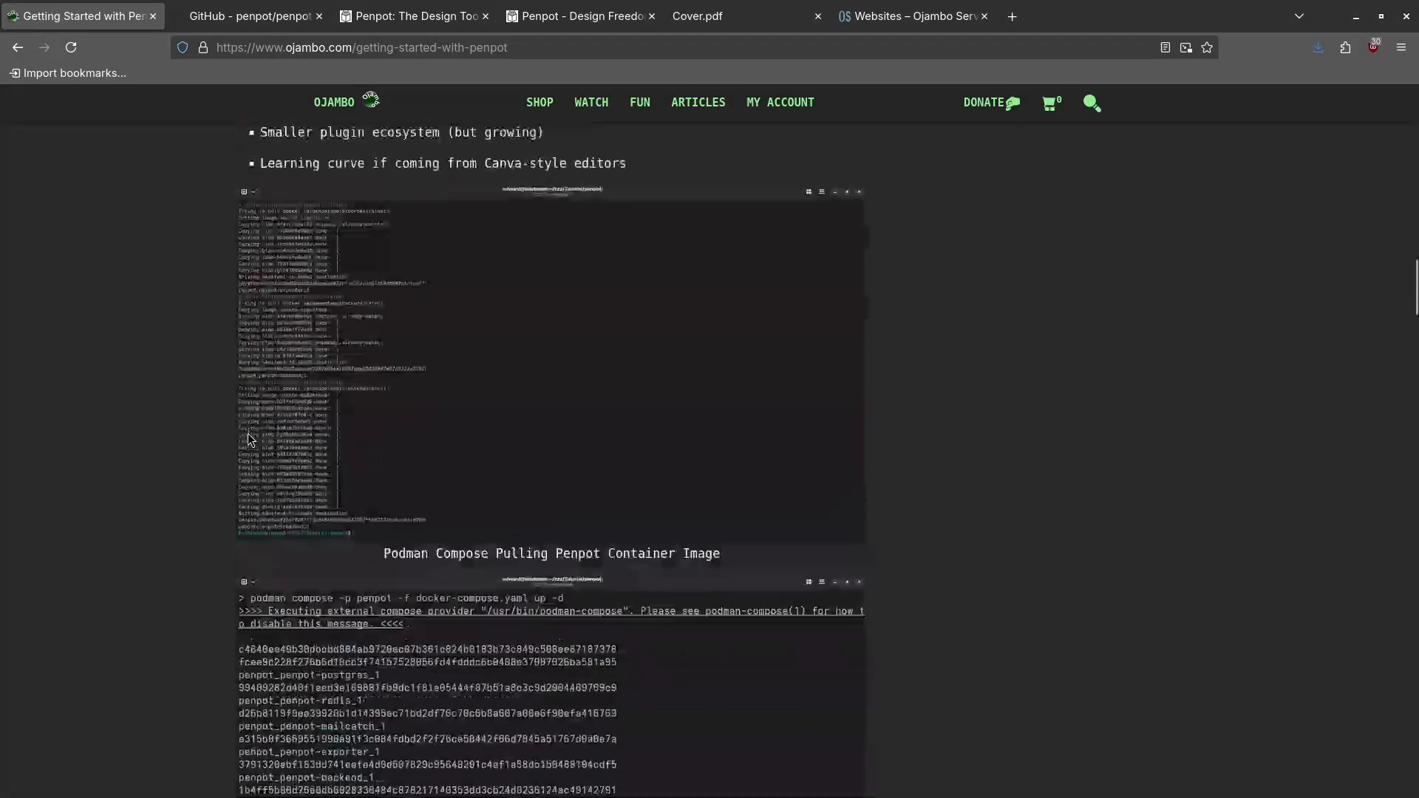
{"action": "scroll", "coordinate": [249, 441], "scroll_direction": "down", "scroll_amount": 20}
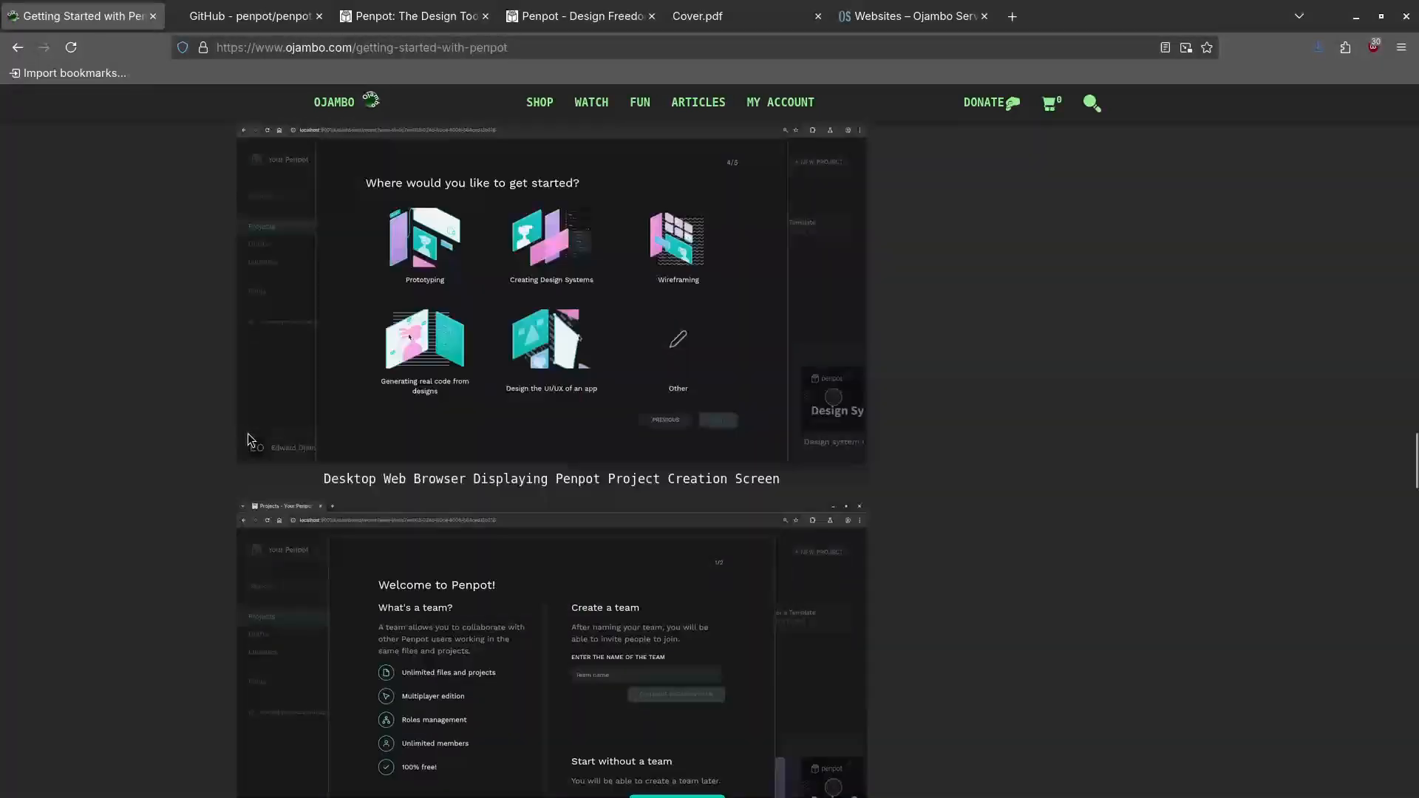
{"action": "scroll", "coordinate": [248, 439], "scroll_direction": "down", "scroll_amount": 15}
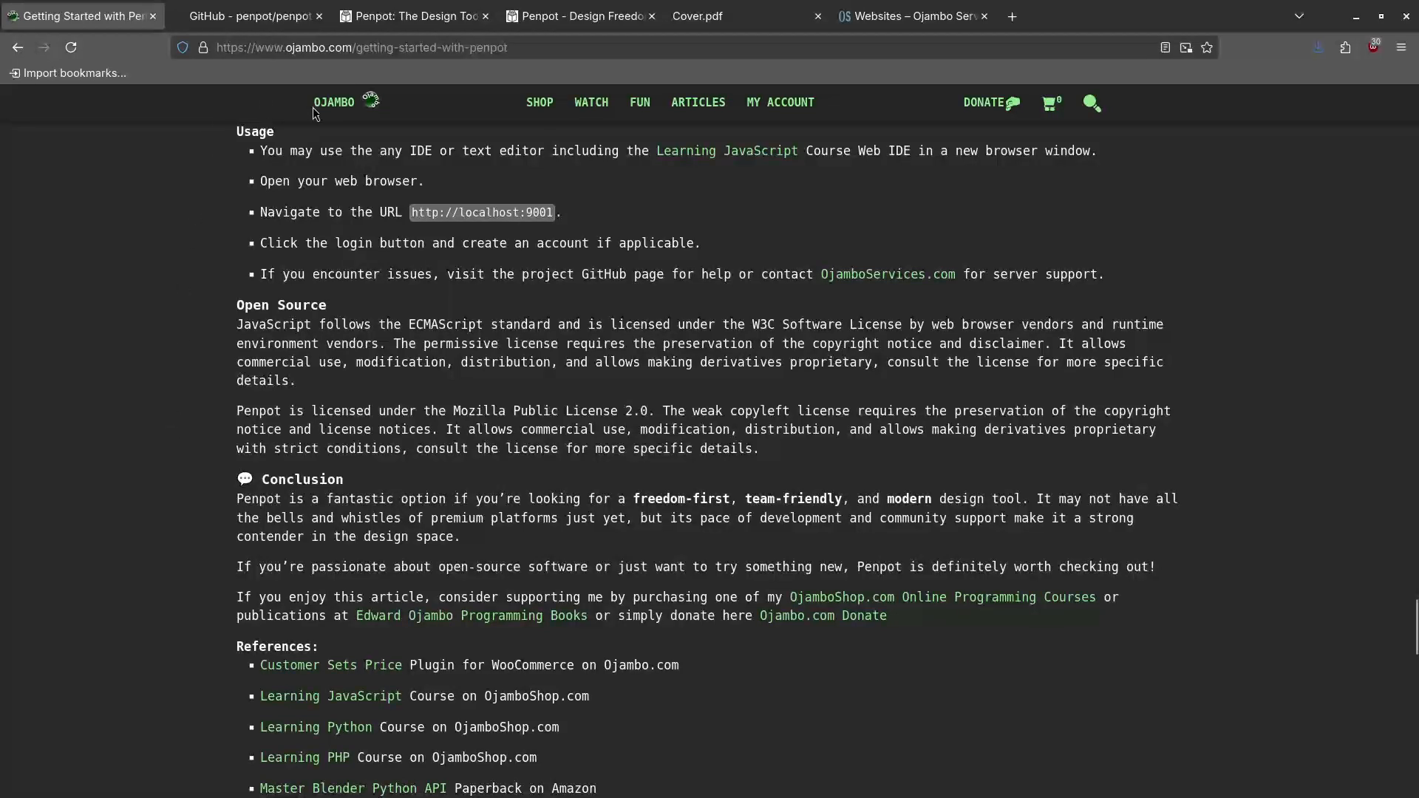
{"action": "mouse_move", "coordinate": [626, 108]}
{"action": "scroll", "coordinate": [122, 556], "scroll_direction": "down", "scroll_amount": 3}
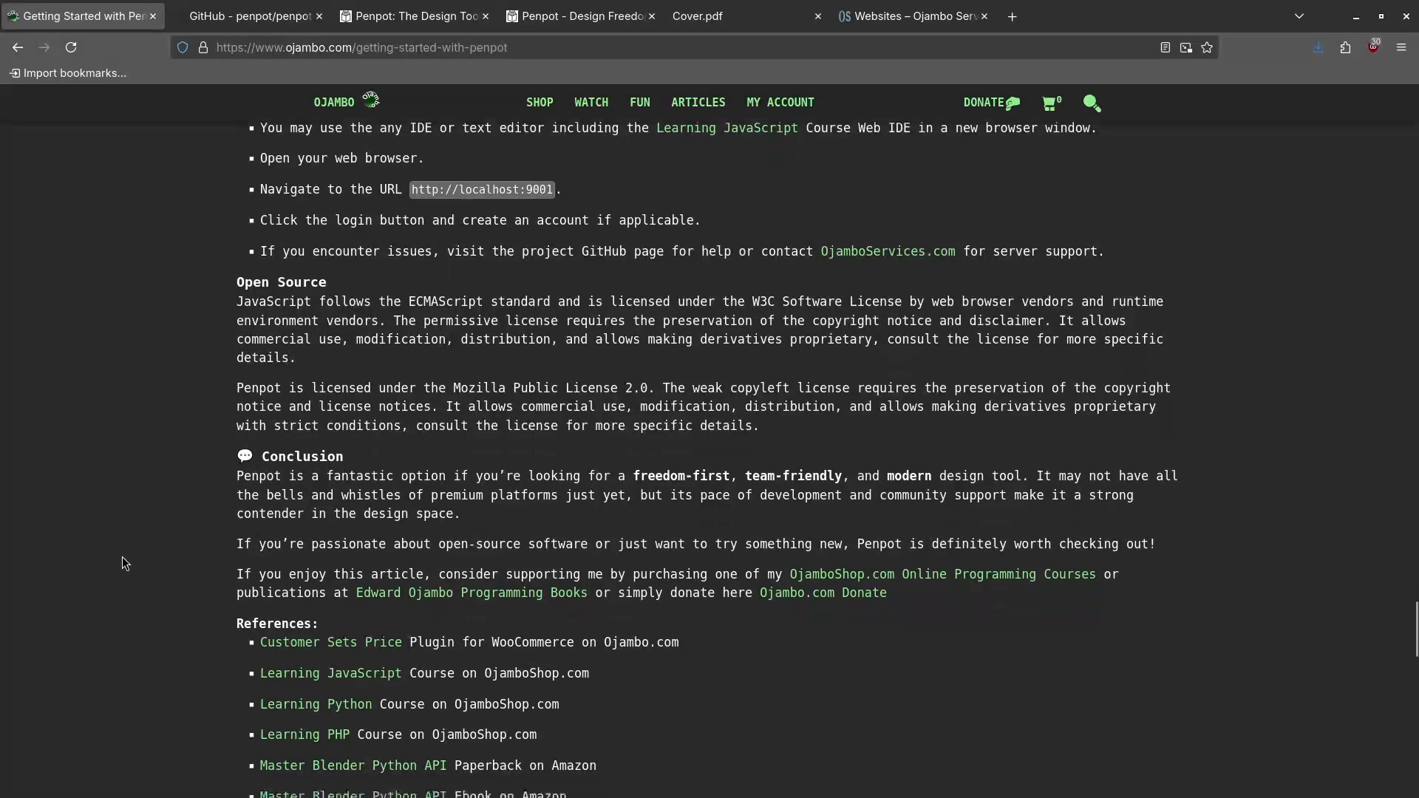
{"action": "scroll", "coordinate": [121, 555], "scroll_direction": "down", "scroll_amount": 2}
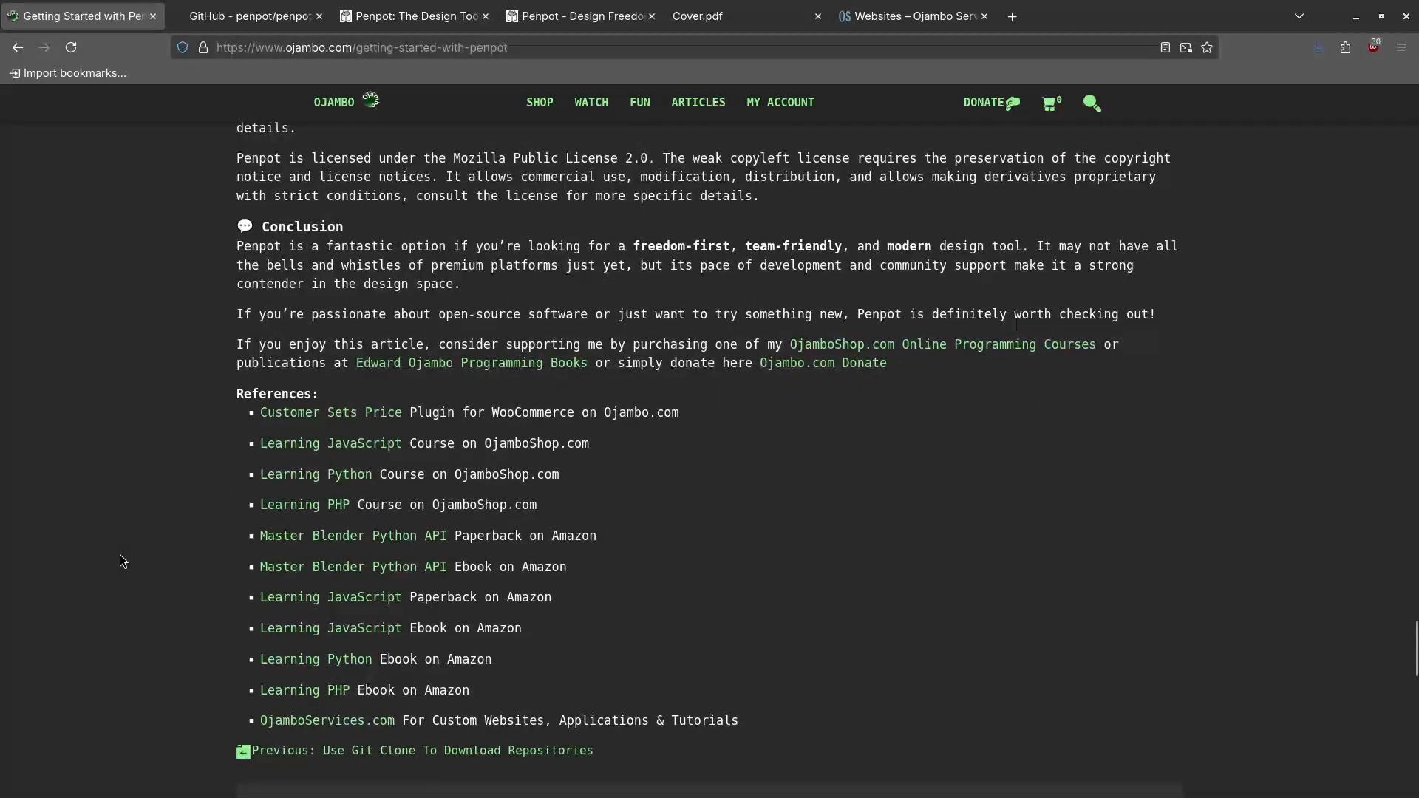